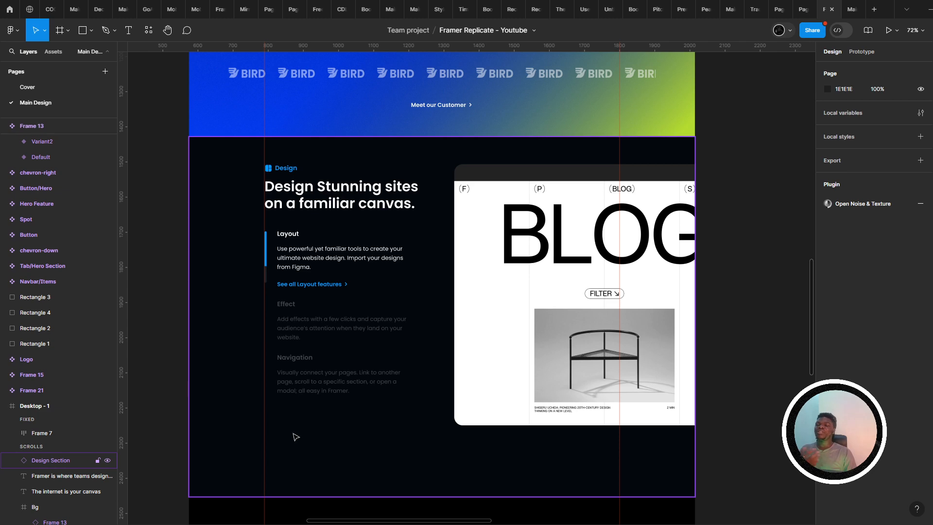
- Compare the design section with framer.com by viewing its Effects and Navigation items, then return to the Figma file
scroll(273, 415, "up", 5)
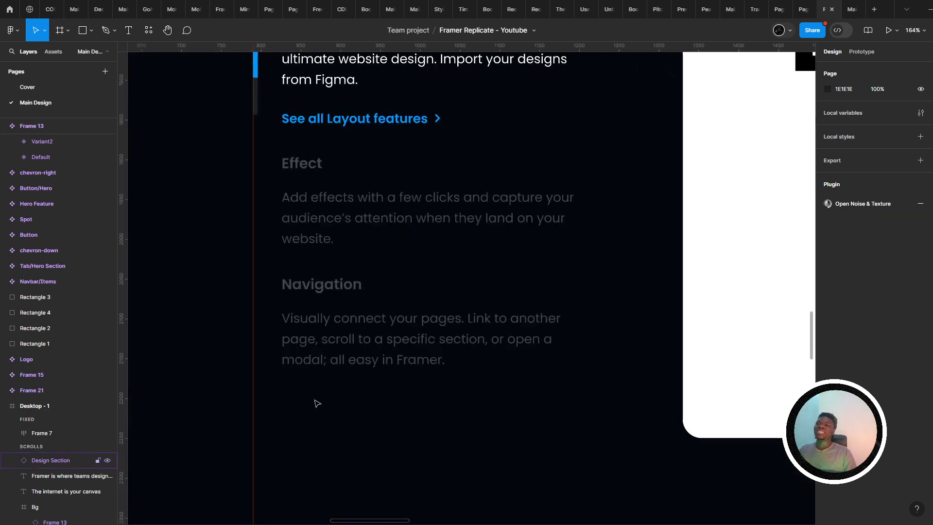
scroll(259, 421, "down", 6)
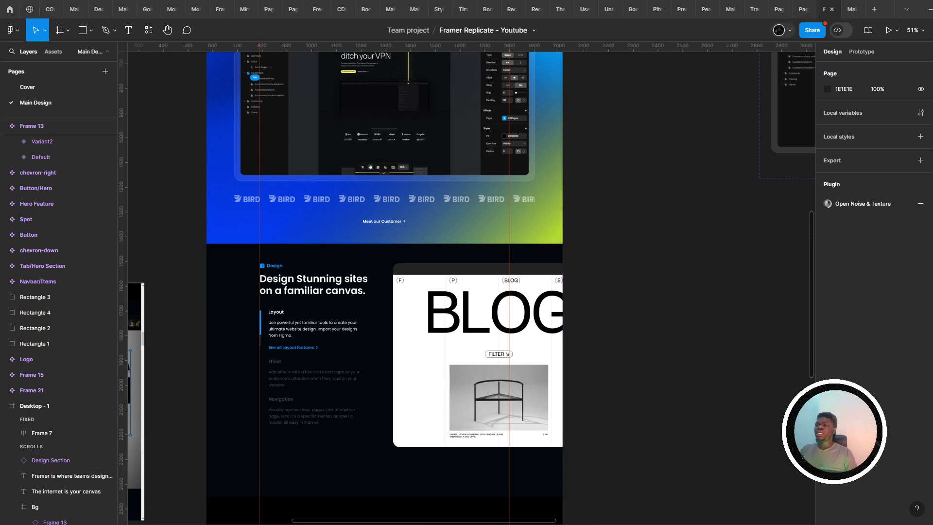
left_click_drag(762, 102, 258, 4)
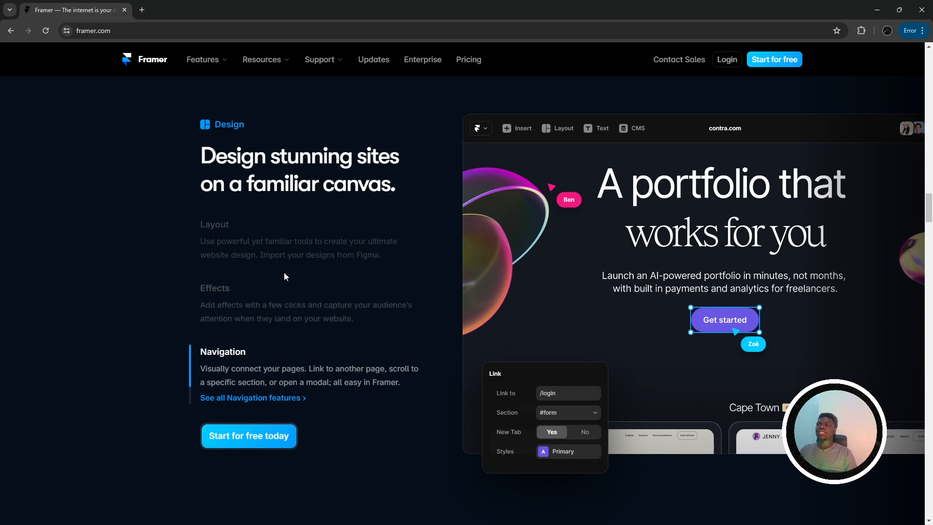
left_click(273, 304)
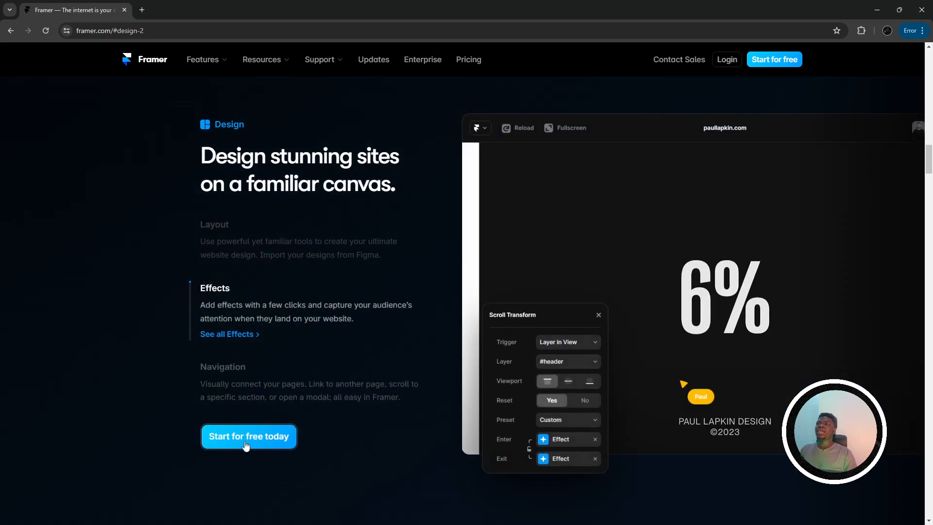
left_click(265, 391)
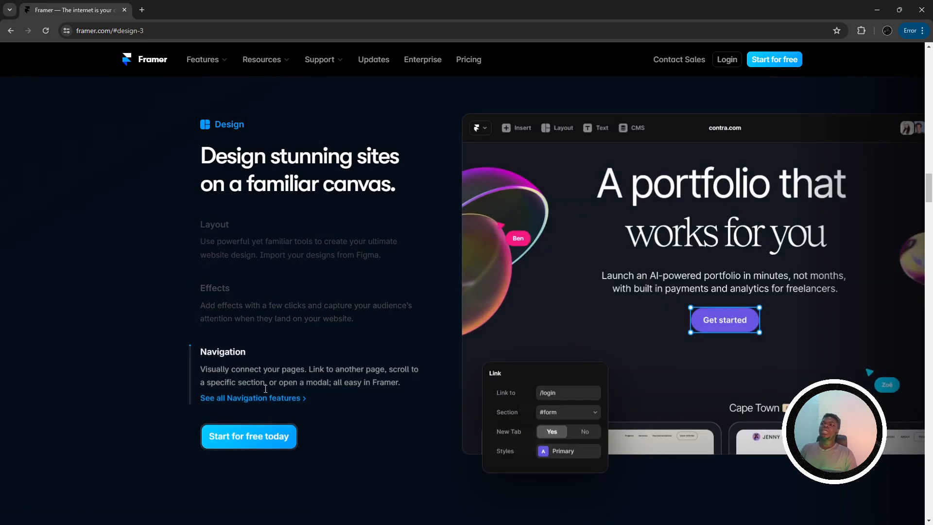
key("alt+Tab")
left_click_drag(394, 339, 390, 374)
scroll(389, 374, "down", 4)
left_click_drag(481, 133, 413, 411)
scroll(458, 254, "up", 2)
scroll(420, 344, "up", 2)
left_click_drag(370, 197, 450, 116)
scroll(278, 174, "up", 1)
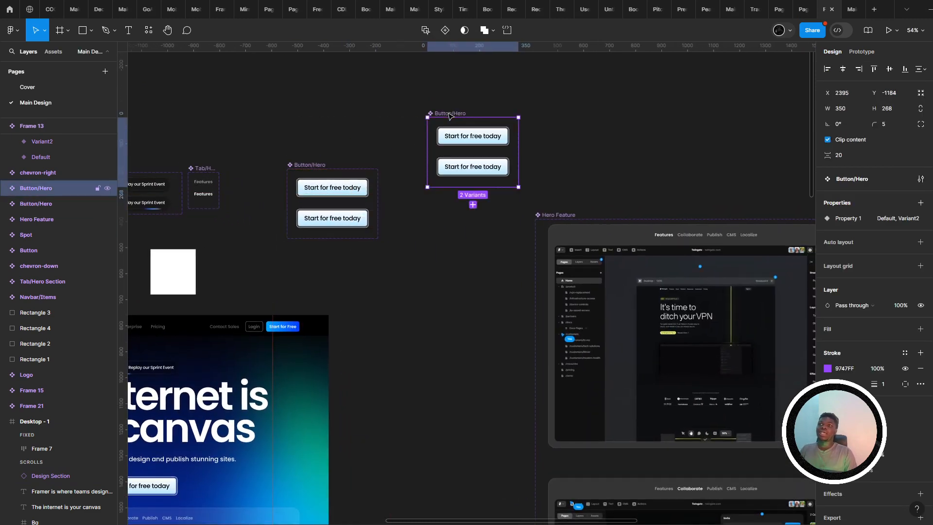
key("Delete")
- Duplicate the Button/Hero component set and place the copy in the empty area between the original and Hero Feature
scroll(343, 287, "down", 10)
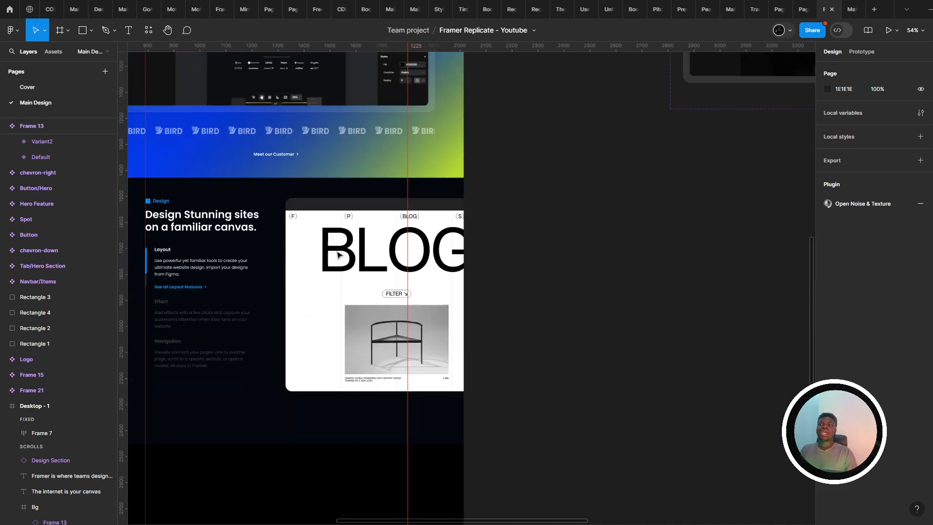
left_click_drag(339, 200, 351, 412)
left_click_drag(377, 267, 267, 458)
left_click_drag(377, 175, 264, 445)
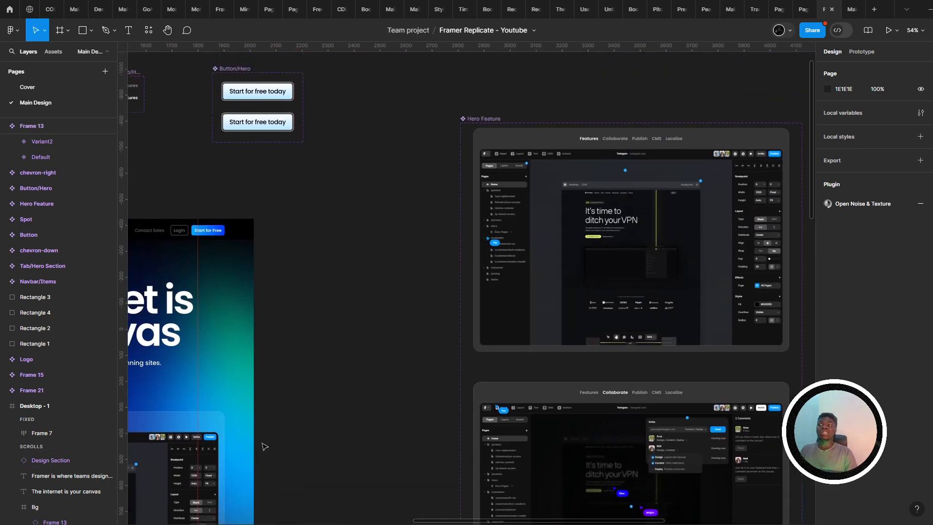
scroll(305, 377, "up", 1)
scroll(305, 377, "up", 4)
left_click_drag(365, 266, 316, 450)
left_click_drag(348, 358, 337, 421)
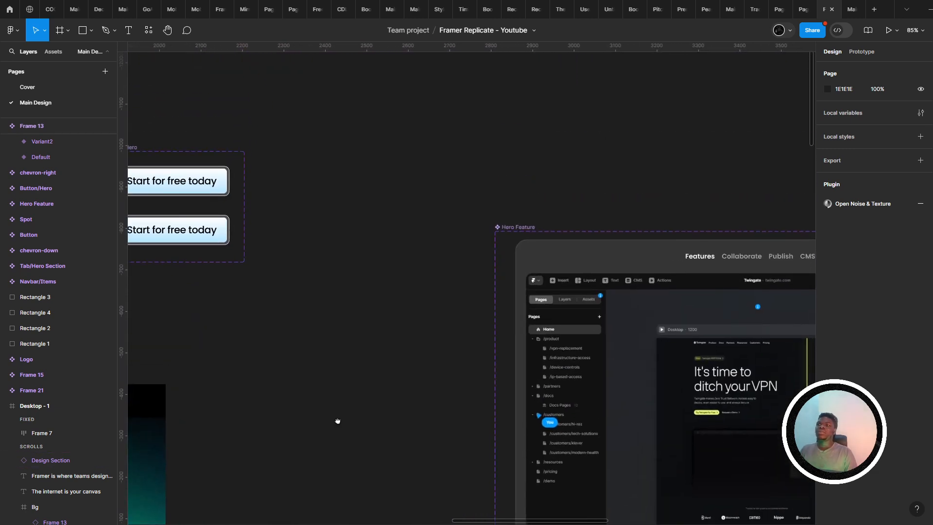
left_click_drag(185, 250, 324, 233)
left_click_drag(259, 132, 450, 237)
left_click_drag(453, 281, 387, 210)
scroll(428, 261, "up", 2)
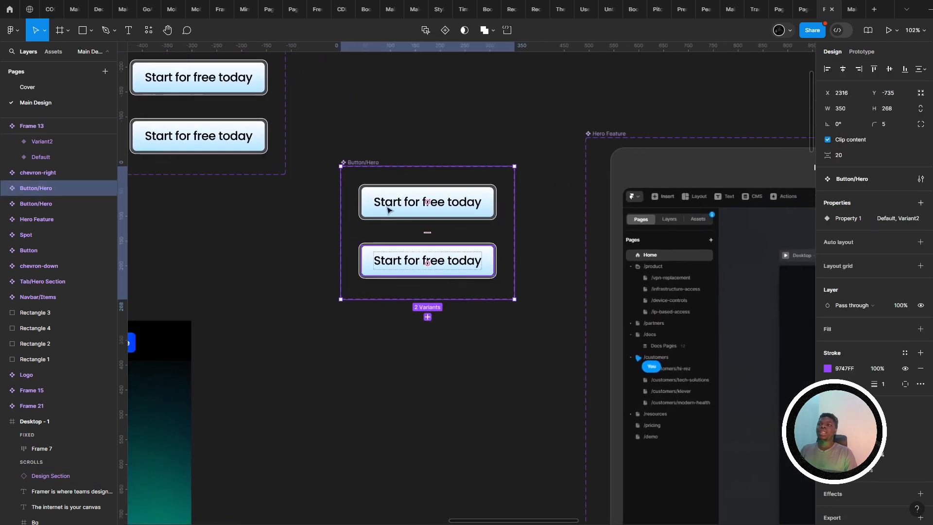
- Compare the copied set's default button and its inner frame with the "Start for free today" button on framer.com
left_click(388, 220)
key("alt")
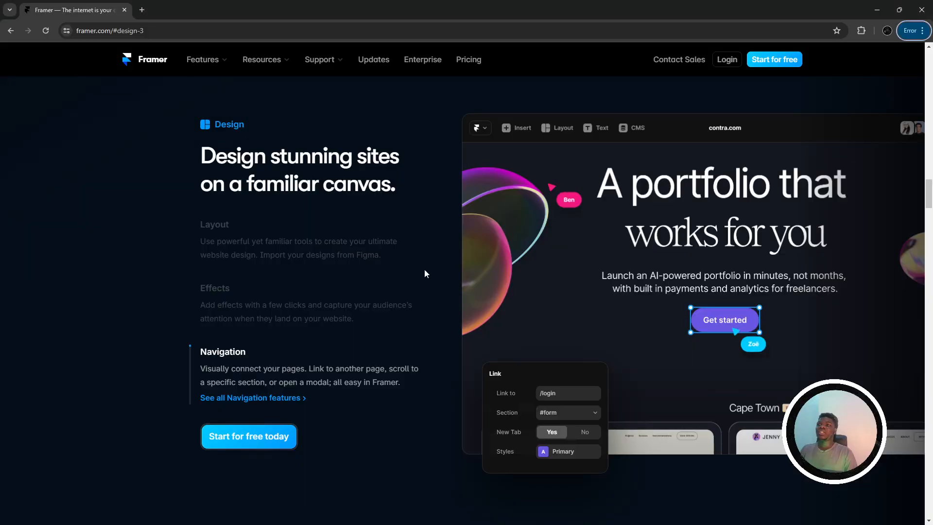
scroll(408, 272, "down", 10)
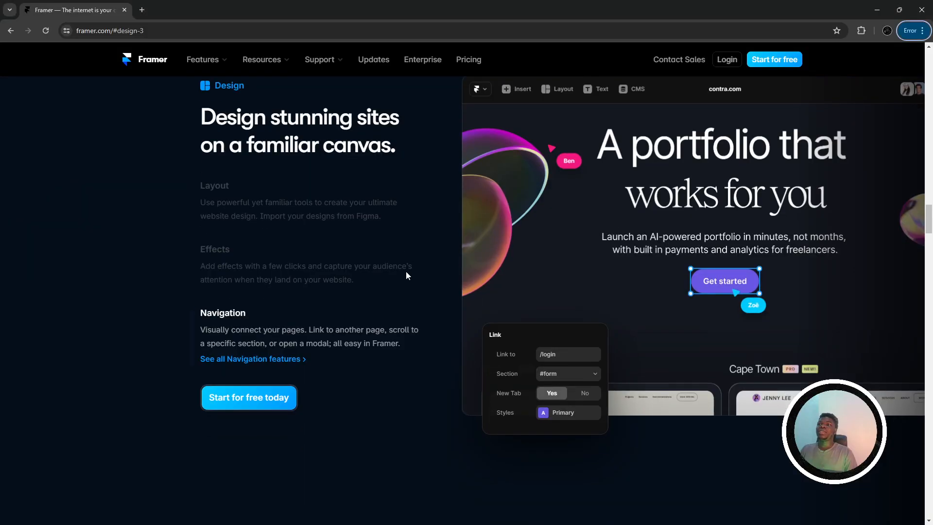
scroll(406, 272, "up", 10)
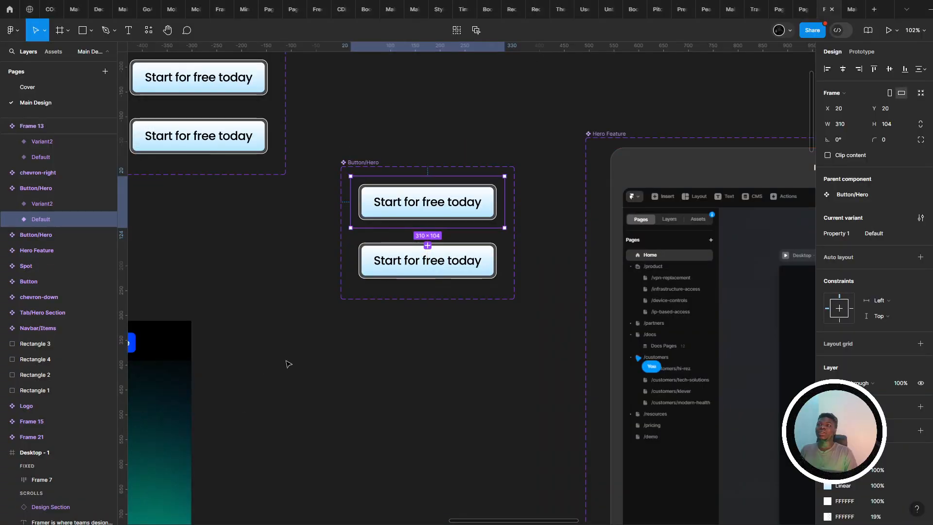
scroll(287, 364, "up", 3)
scroll(390, 312, "up", 3)
double_click(323, 274)
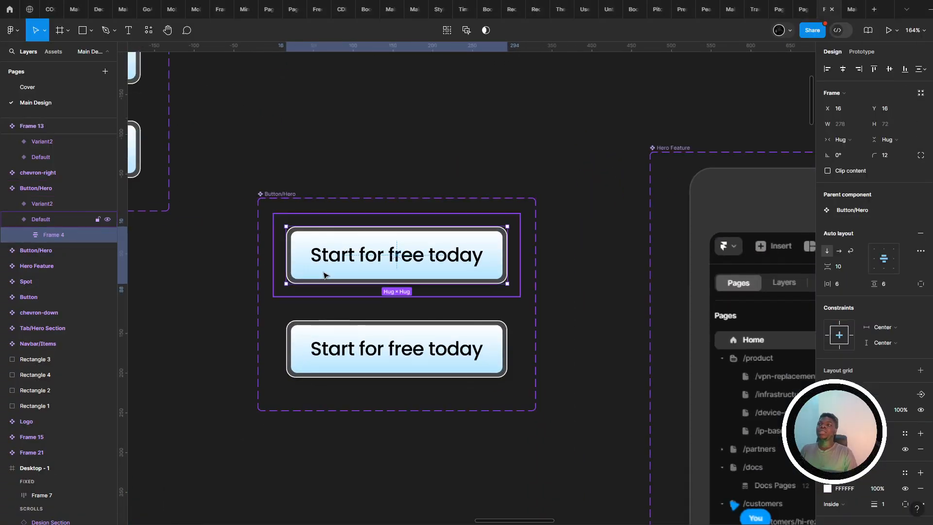
double_click(323, 274)
- Copy the properties of the gradient "Start for Free" button in the desktop frame's navbar
scroll(324, 274, "down", 2)
scroll(322, 273, "left", 8)
left_click(456, 304)
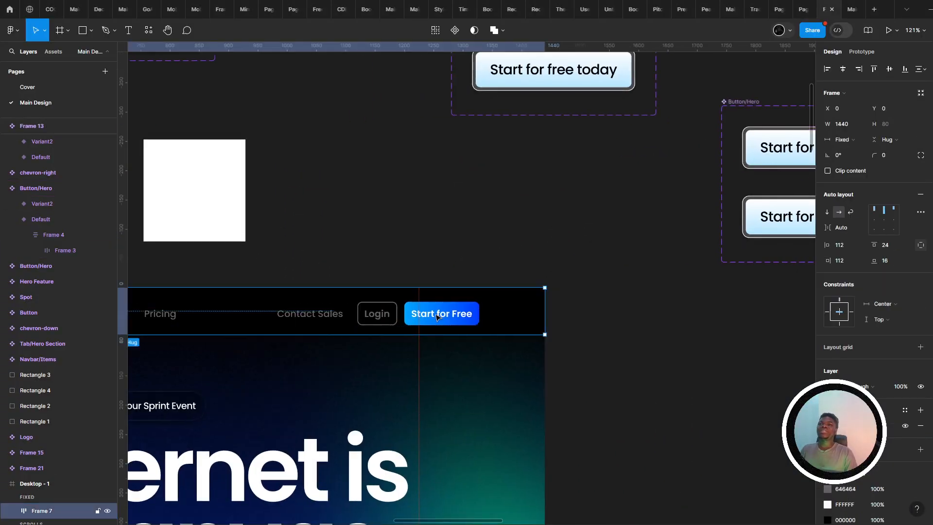
double_click(456, 304)
double_click(456, 303)
double_click(456, 314)
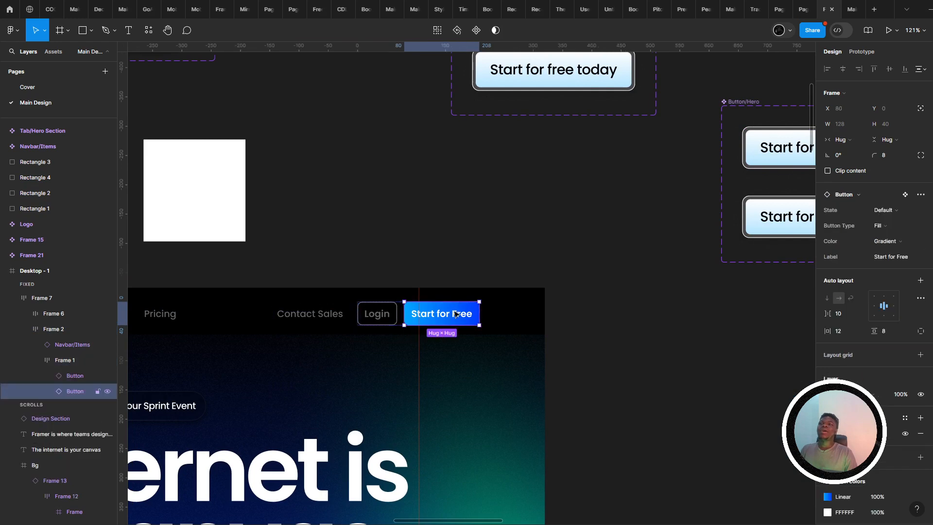
right_click(451, 313)
mouse_move(539, 224)
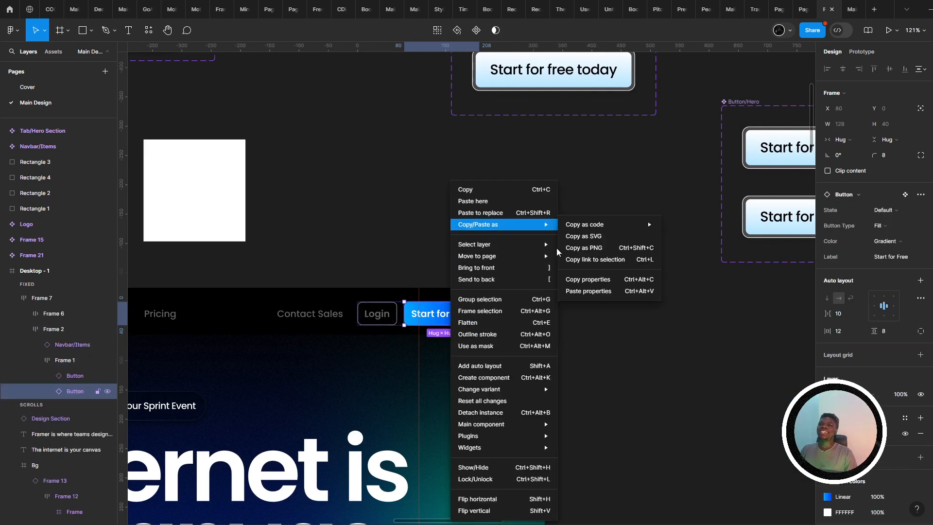
left_click(588, 279)
- Paste the copied properties onto the inner frame of the default variant in the duplicated Button/Hero set
scroll(614, 250, "right", 8)
scroll(614, 249, "up", 3)
double_click(469, 297)
double_click(469, 297)
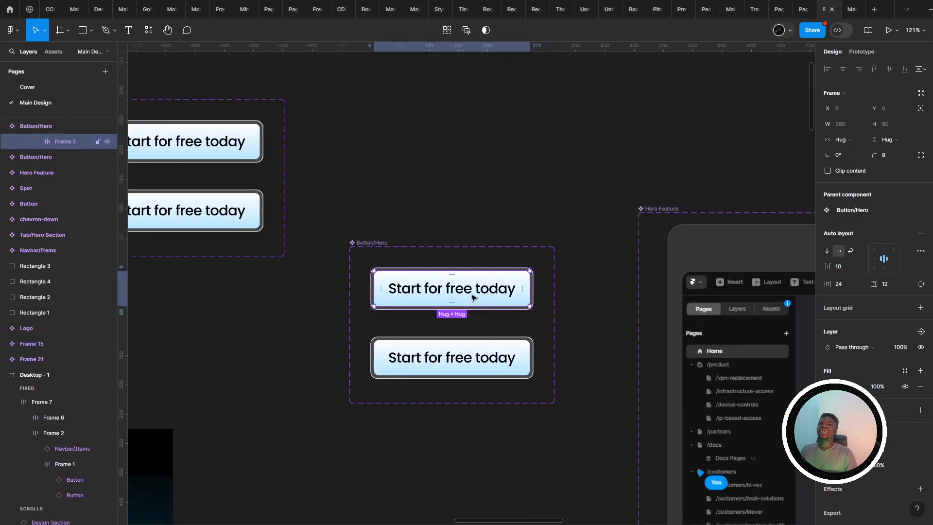
right_click(472, 297)
mouse_move(519, 263)
left_click(592, 324)
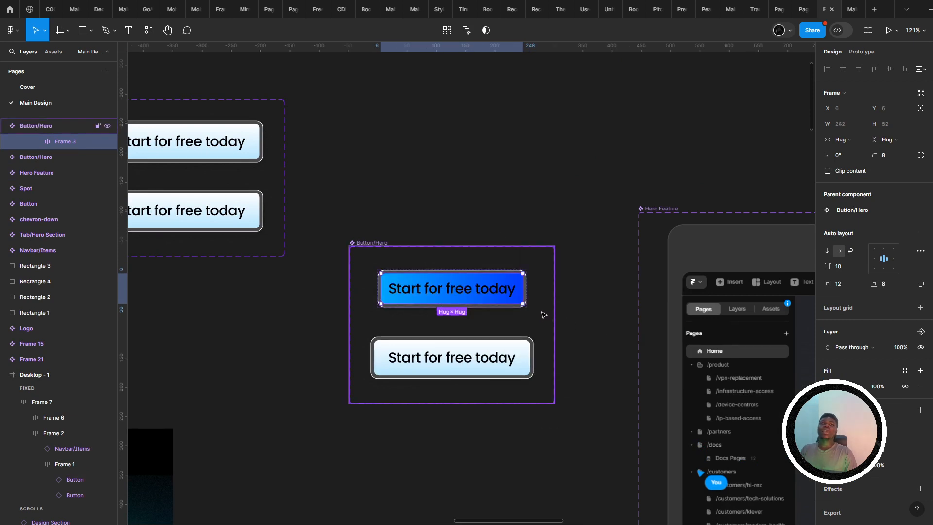
- Undo and redo the pasted properties repeatedly to compare the default button's fill and padding, leaving them applied
key("ctrl+z")
key("ctrl+shift+z")
scroll(427, 290, "up", 5)
key("ctrl+z")
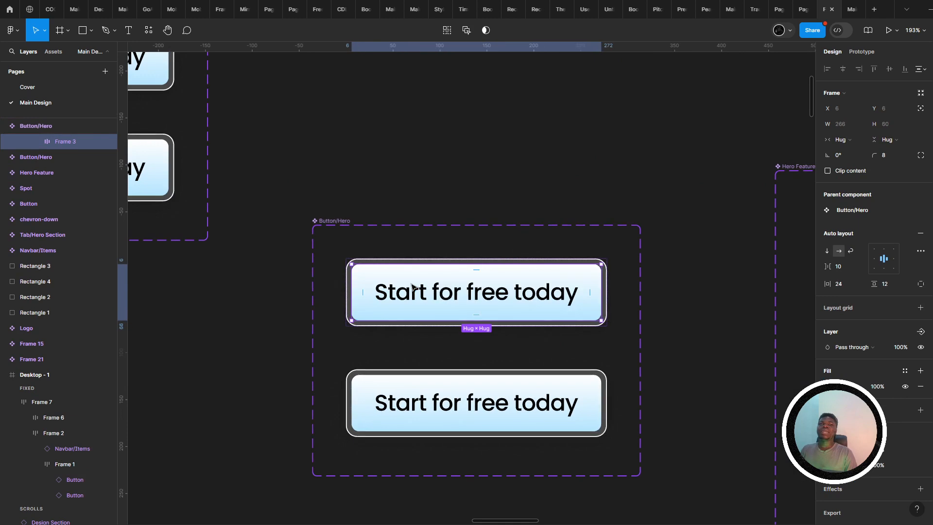
key("ctrl+shift+z")
key("ctrl+z")
key("ctrl+shift+z")
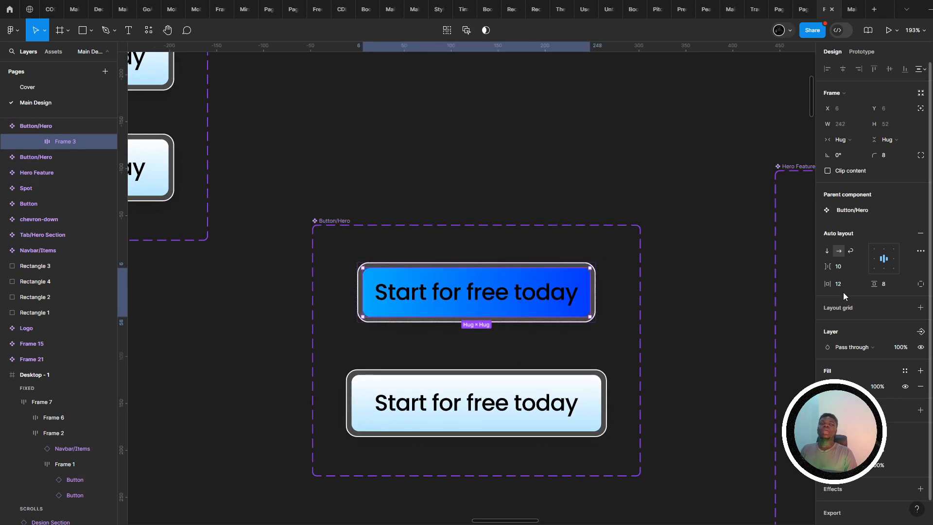
key("ctrl+z")
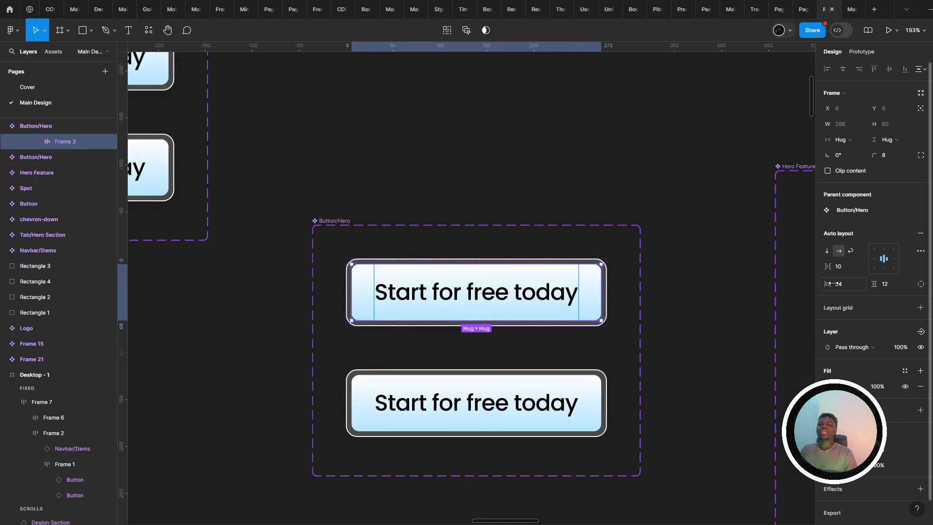
key("ctrl+shift+z")
key("ctrl+z")
key("ctrl+shift+z")
scroll(562, 305, "right", 2)
scroll(561, 305, "right", 4)
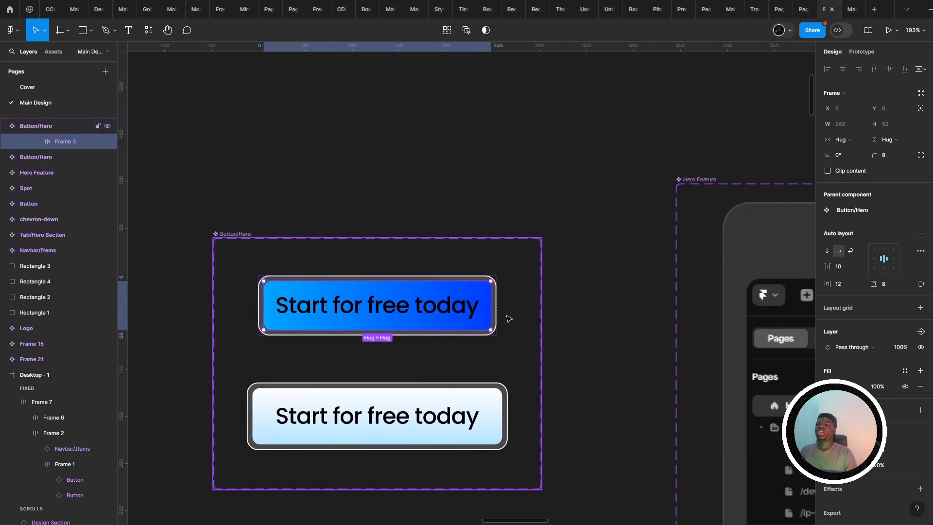
key("ctrl+z")
key("ctrl+shift+z")
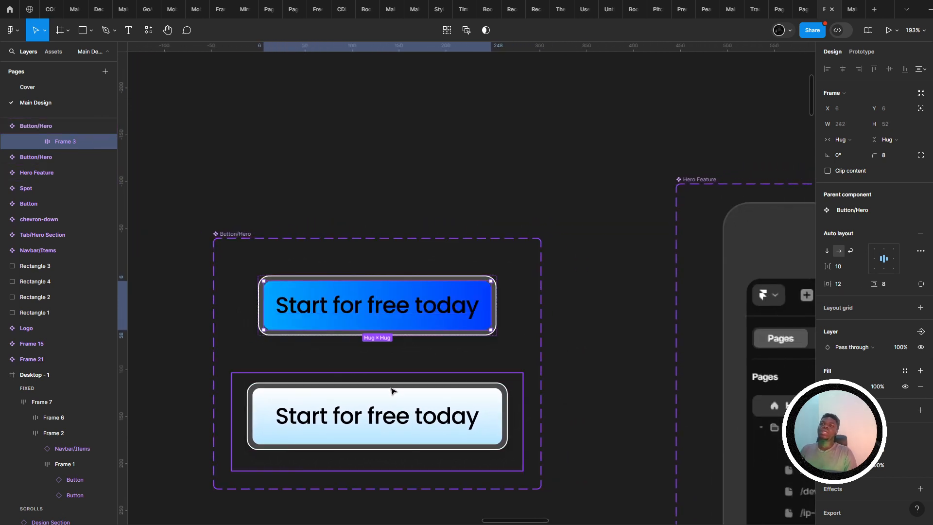
- Paste the same navbar button properties onto the inner frame of Variant2 in the duplicated Button/Hero set
scroll(380, 356, "down", 3)
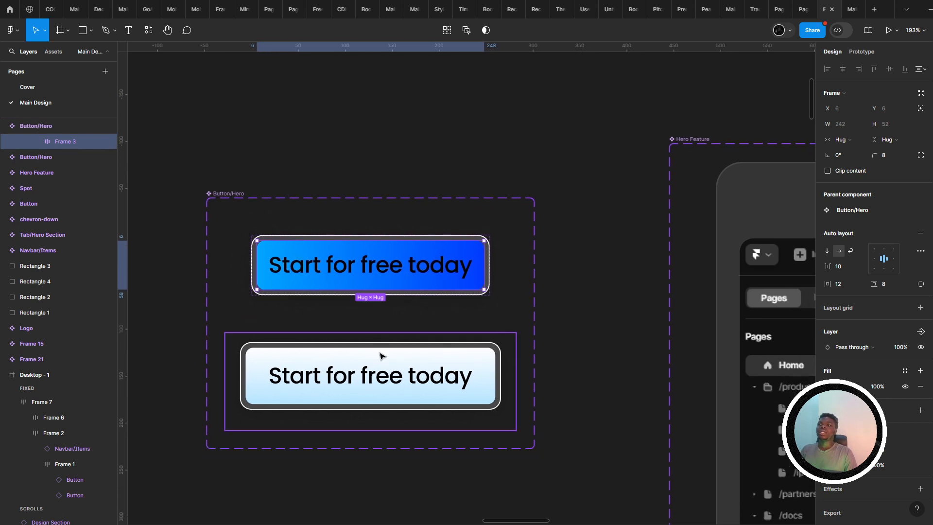
left_click(385, 369)
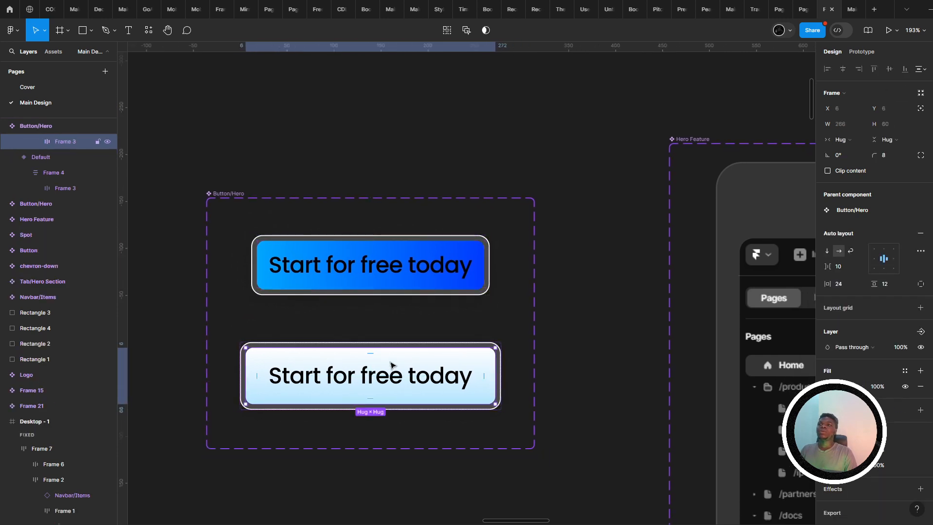
right_click(392, 365)
mouse_move(455, 276)
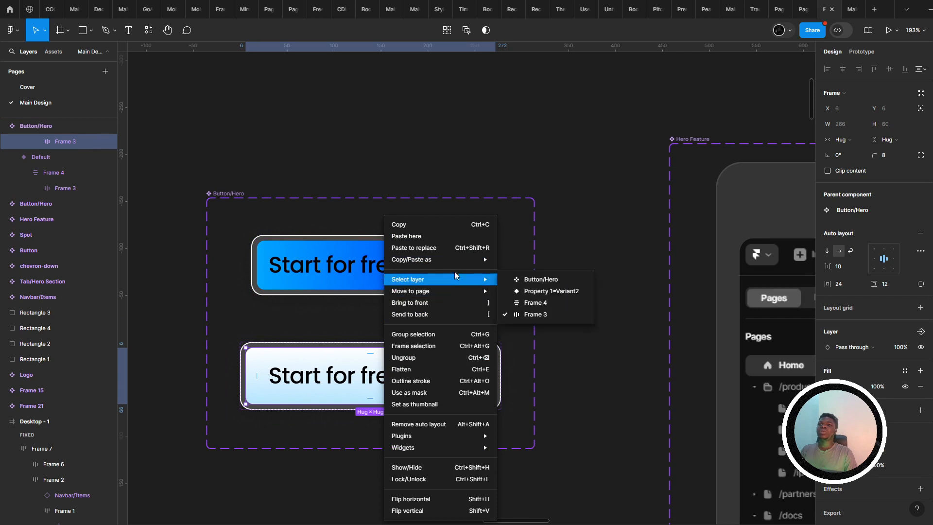
mouse_move(459, 259)
left_click(530, 327)
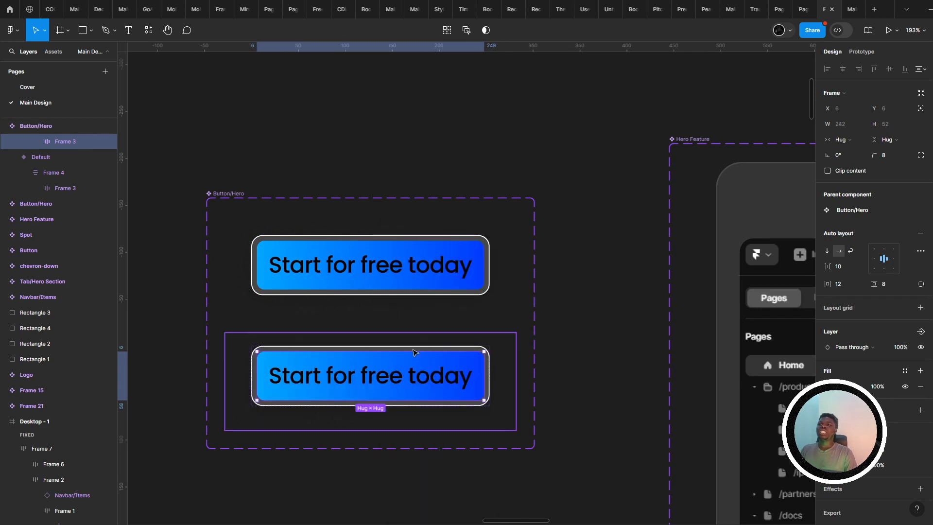
- Change the "Start for free today" text fill to white in both variants at once
scroll(368, 360, "up", 2)
left_click(387, 271, "shift")
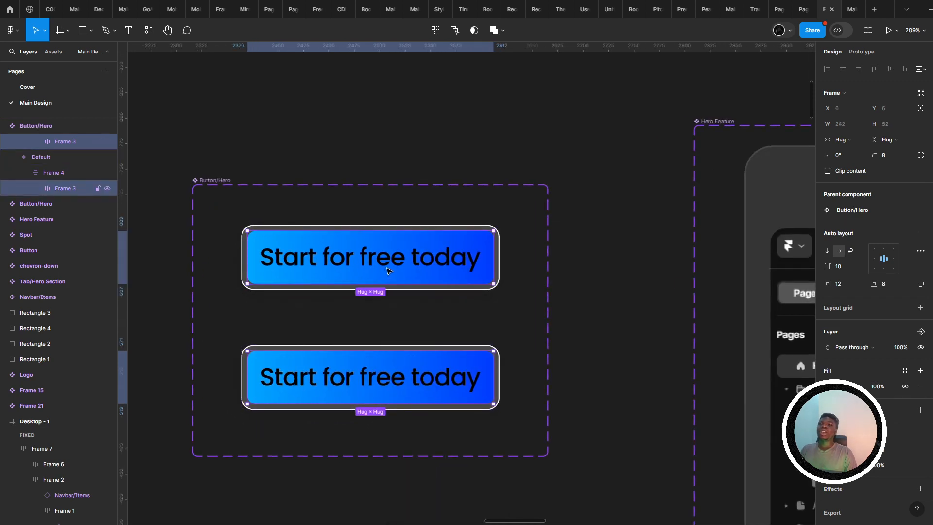
scroll(382, 280, "up", 1)
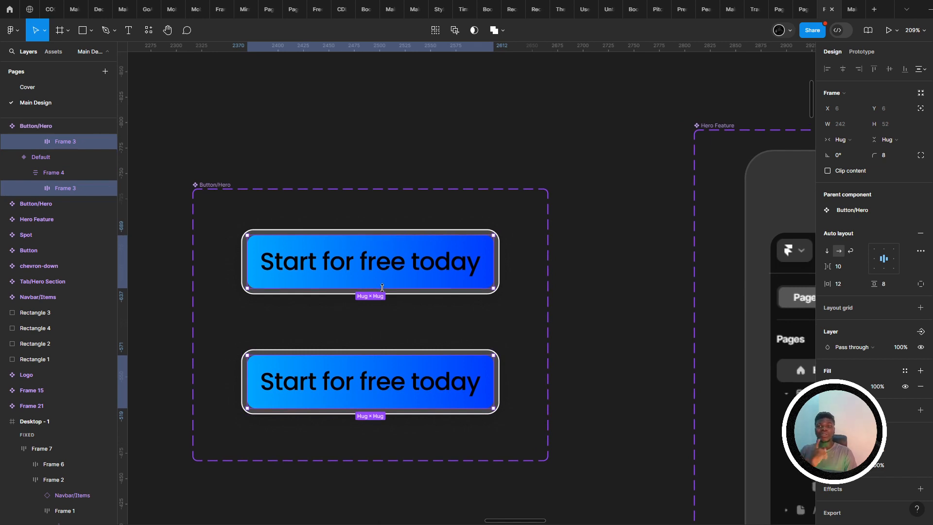
key("Return")
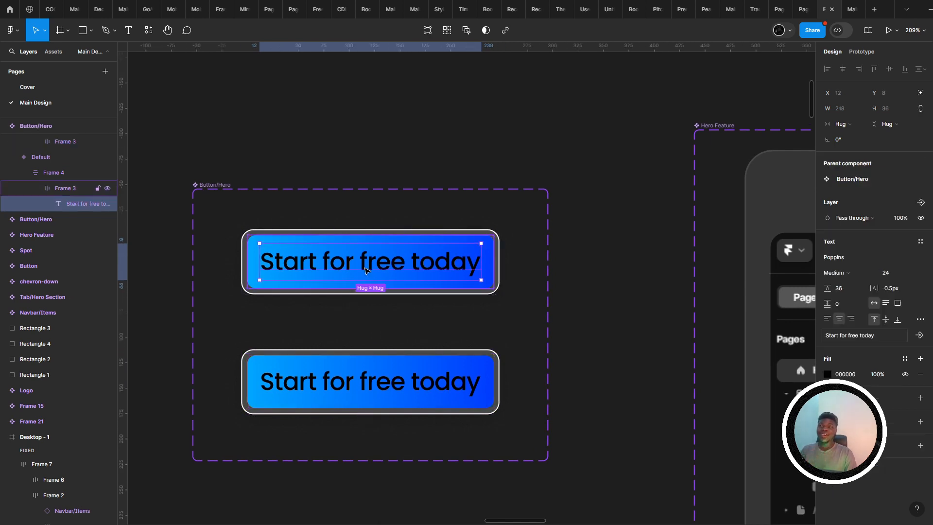
left_click(828, 397)
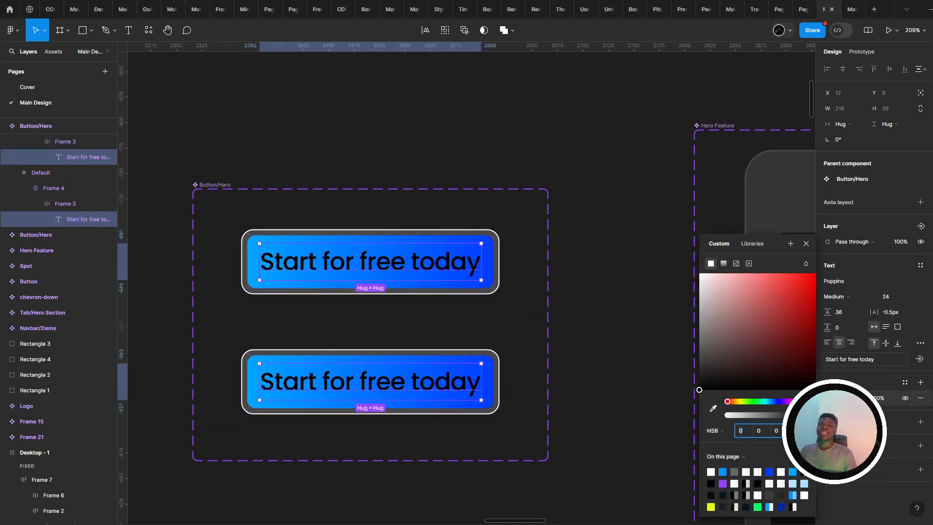
left_click_drag(764, 351, 452, 120)
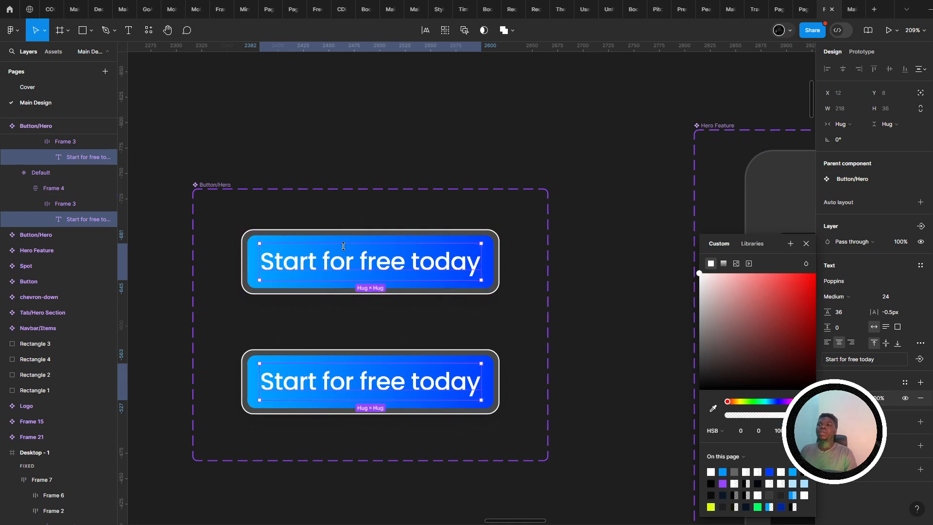
- Set the inner frames' padding to 24 horizontally and 12 vertically in both button variants
key("shift+Return")
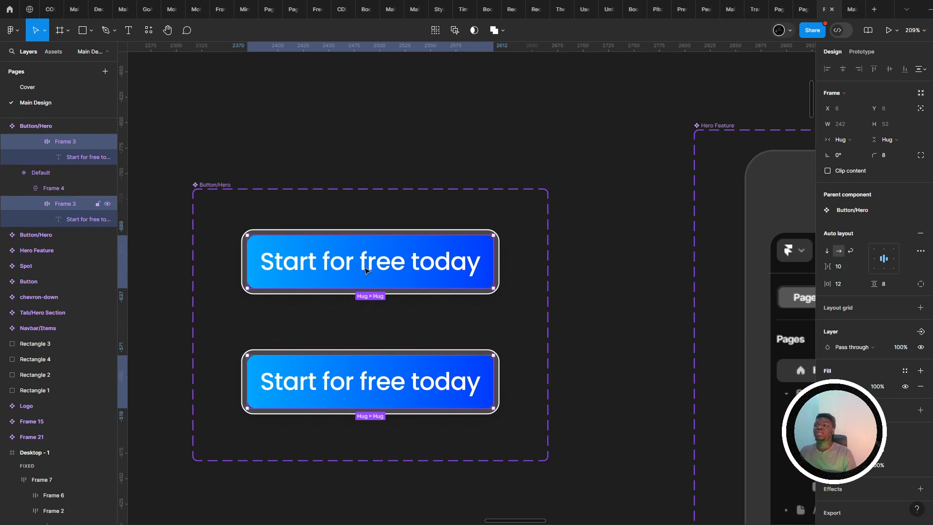
left_click(843, 284)
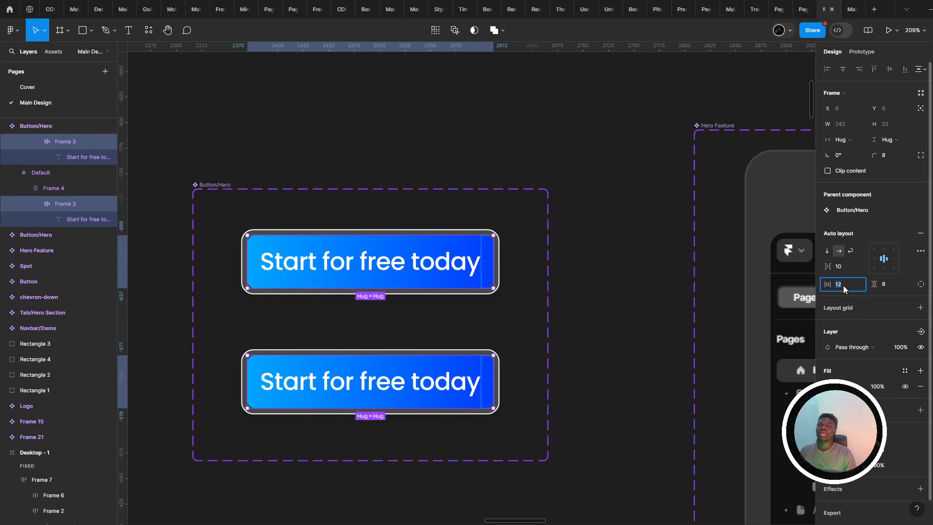
type("24")
key("Return")
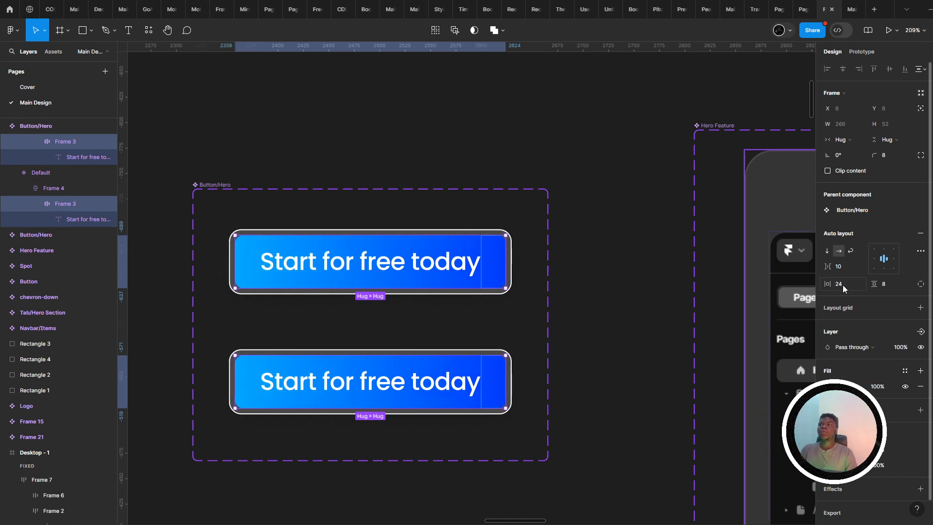
left_click(888, 287)
type("12")
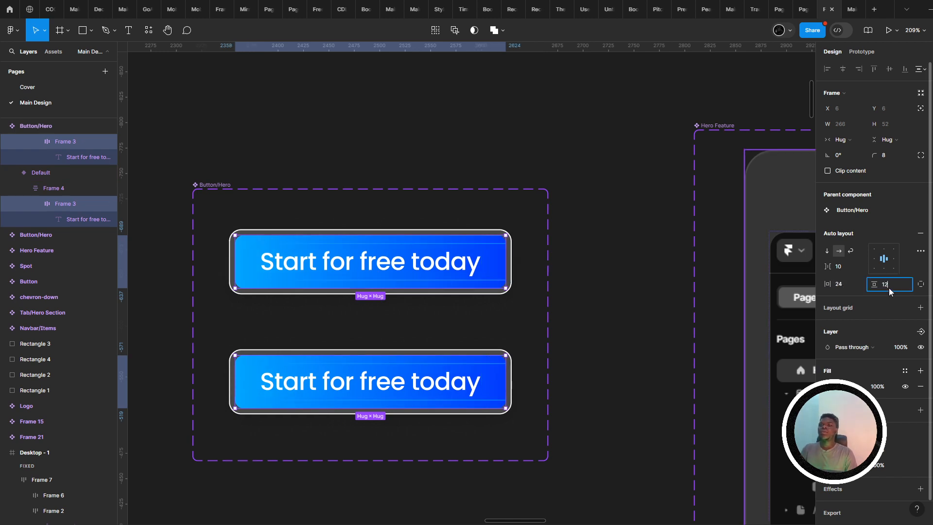
key("Return")
left_click(586, 312)
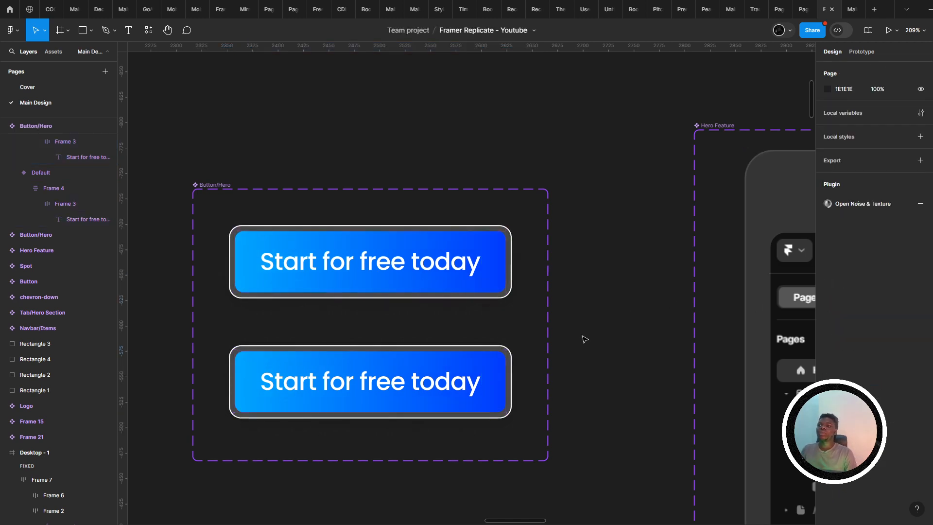
- Try hiding the fill of the outer frames around both buttons and wrapping them in auto layout
scroll(583, 330, "down", 5)
scroll(525, 349, "up", 5)
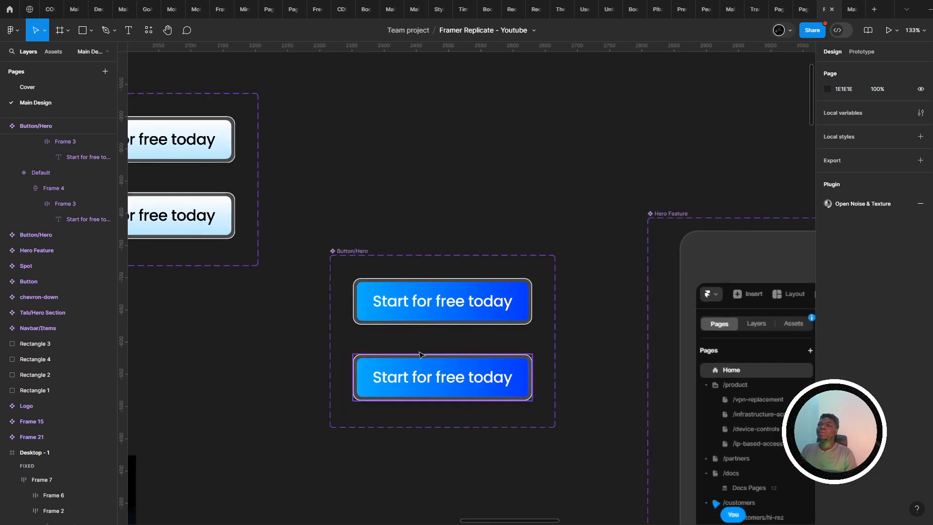
left_click(411, 238)
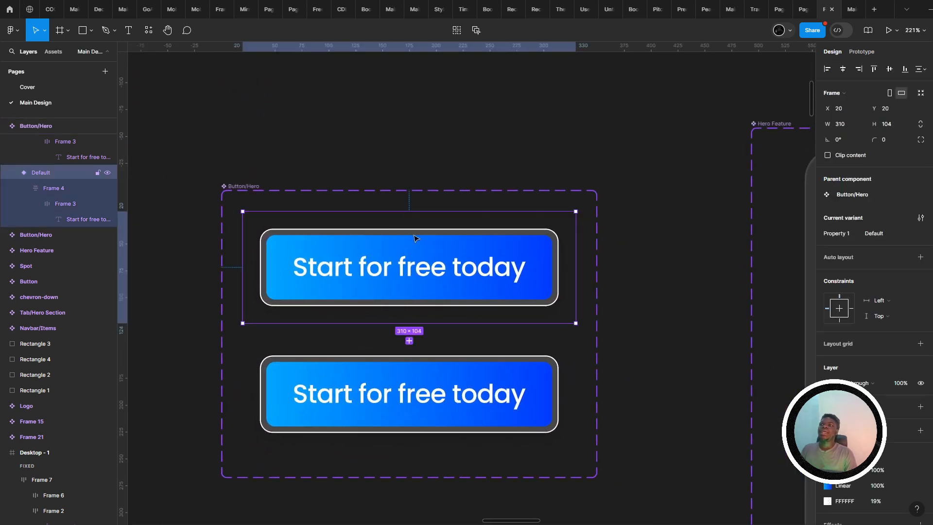
left_click(415, 236)
left_click(365, 378, "shift")
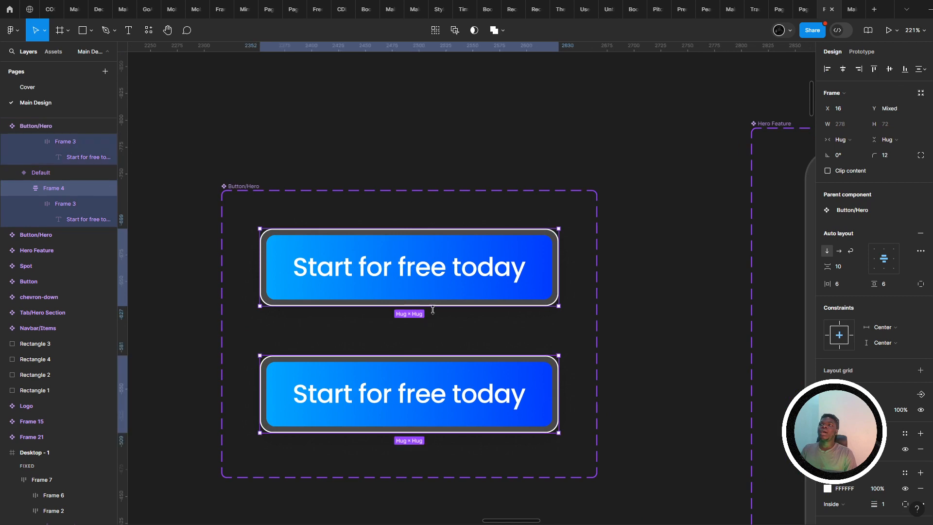
scroll(413, 289, "down", 1)
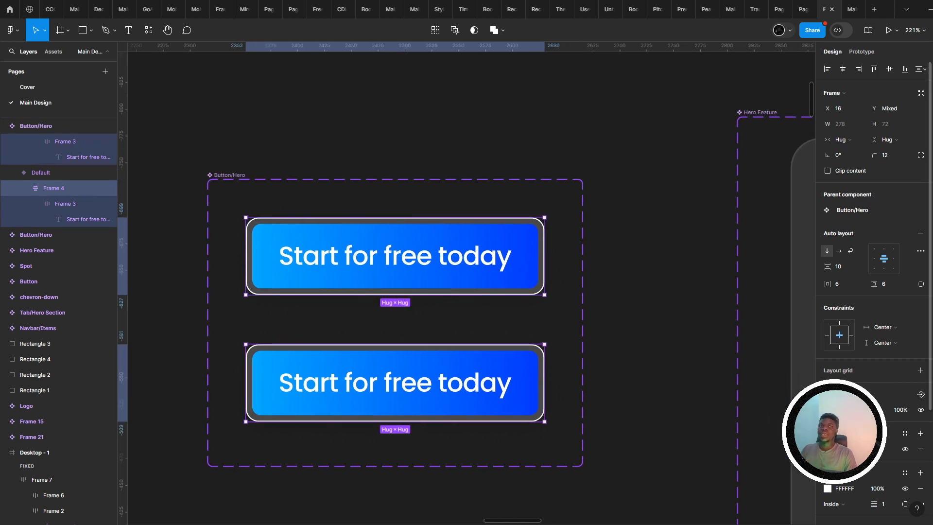
left_click(905, 449)
key("shift+a")
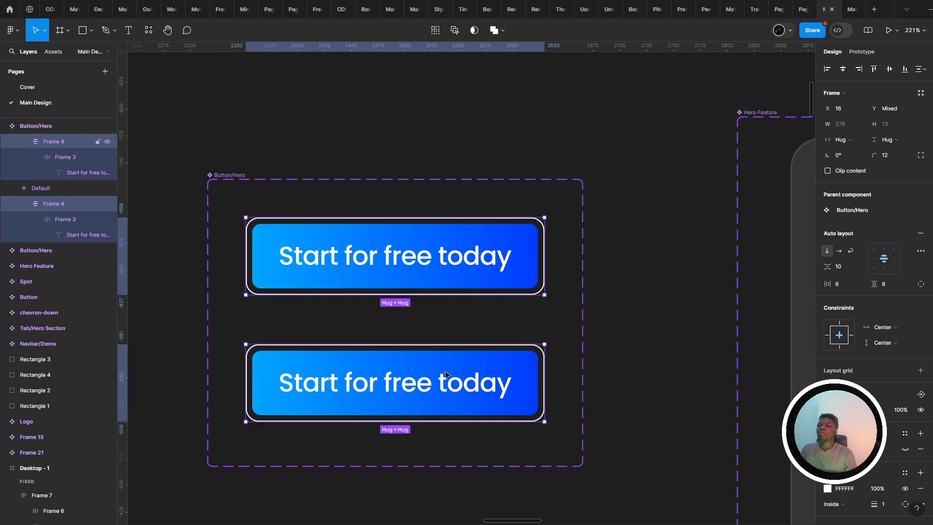
- Look at the reference button on framer.com in the browser, return to Figma and select the newly added frame in both variants
key("alt+Tab")
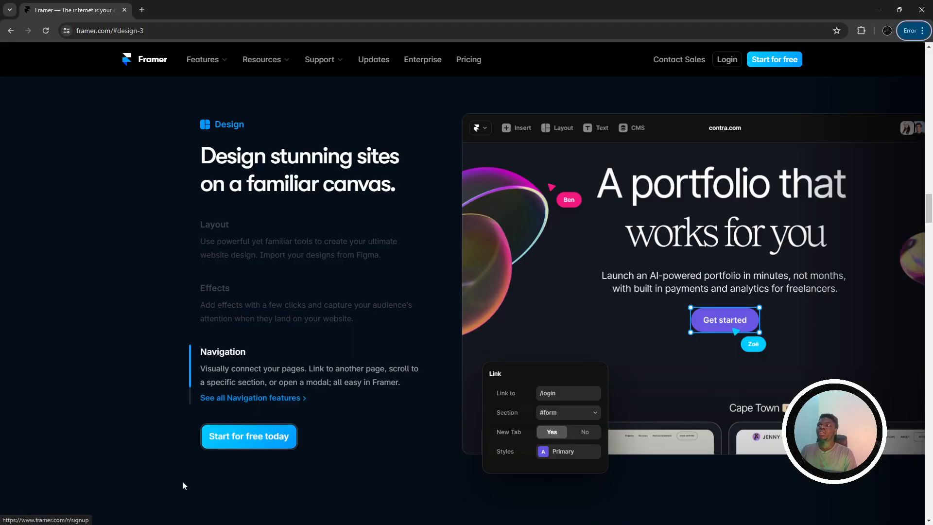
key("alt+Tab")
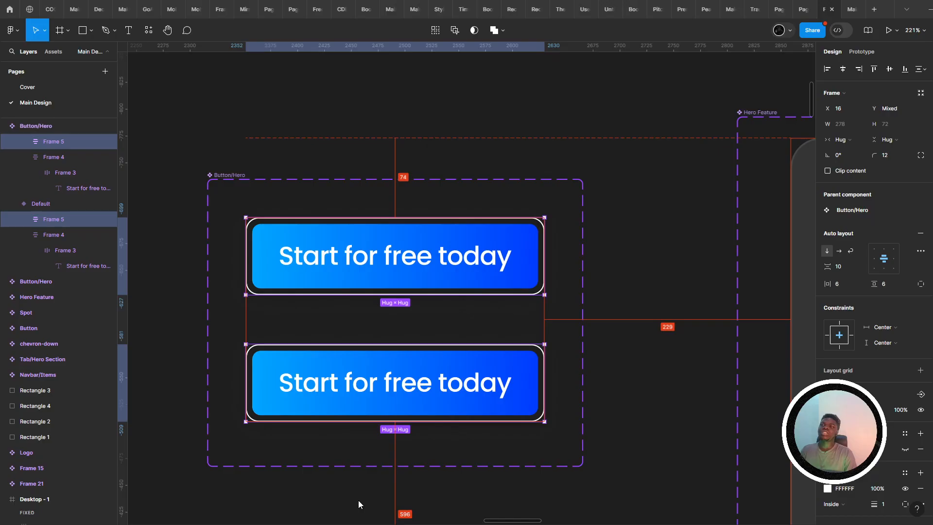
left_click(348, 484)
left_click(357, 396)
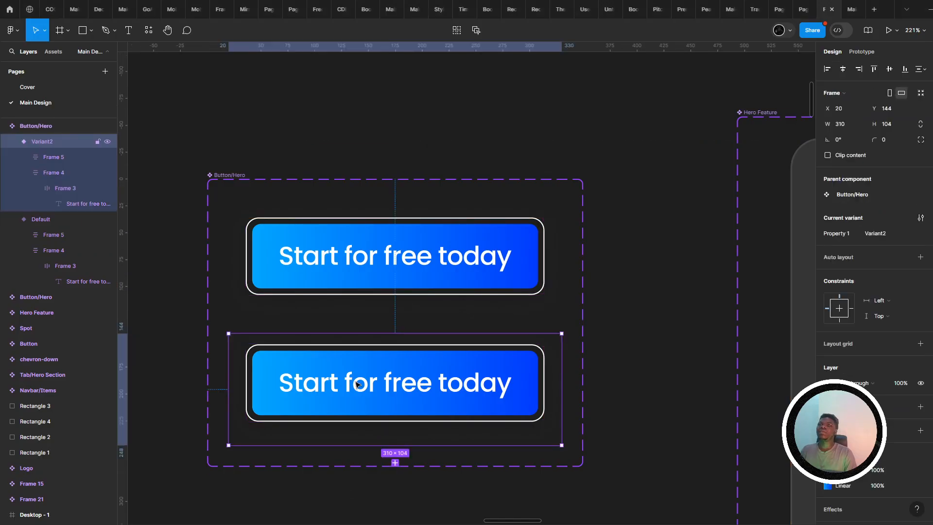
left_click(357, 385)
left_click(374, 277, "shift")
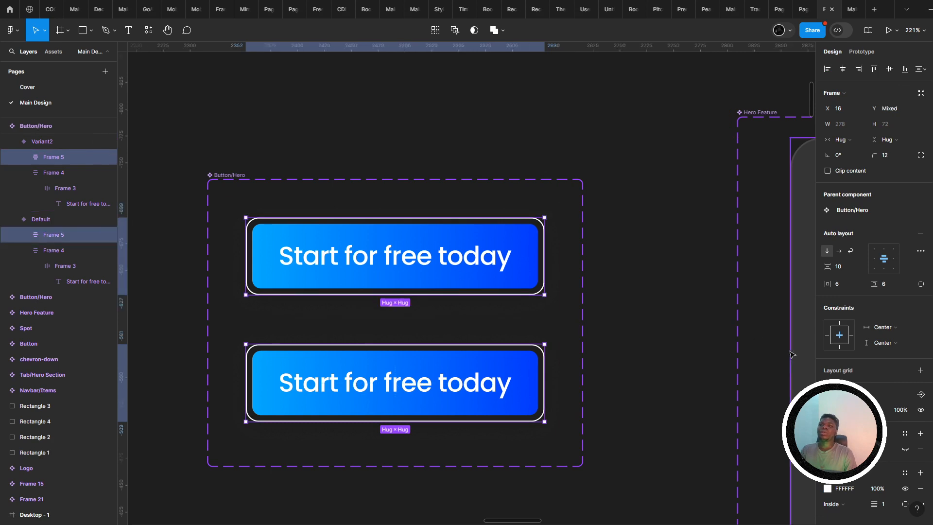
- Undo the added frames and the hidden fill on the outer frames of both variants
key("ctrl+z")
key("ctrl+z")
key("ctrl+z")
key("ctrl+z")
key("ctrl+z")
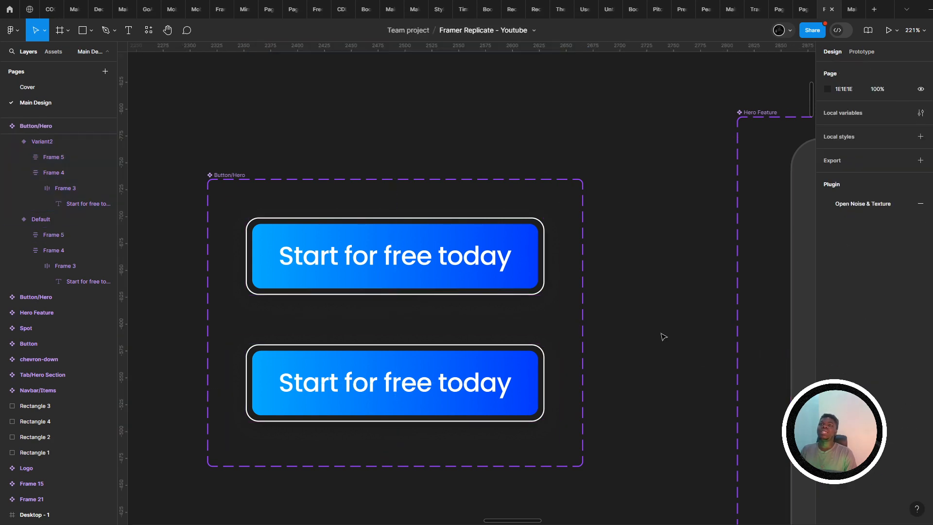
key("ctrl+z")
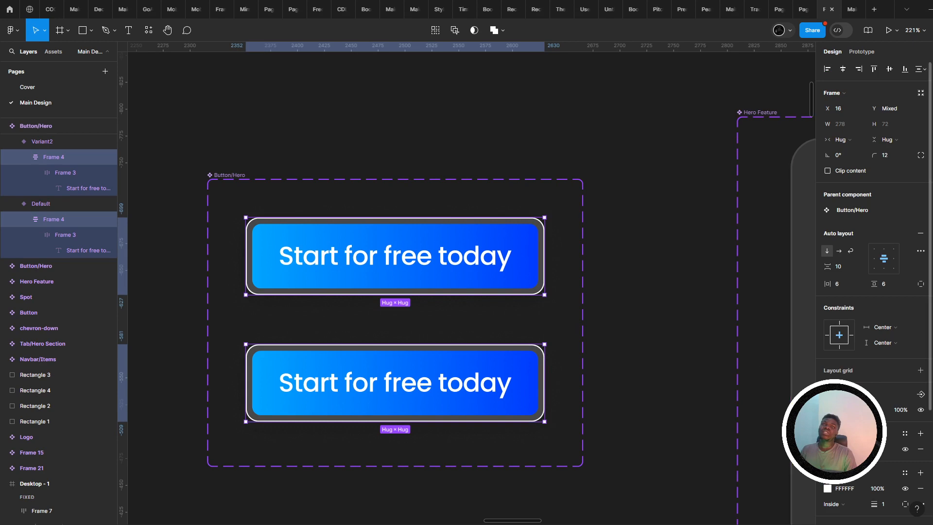
- Lower the white fill opacity of the outer frames to 3% in both variants
left_click(827, 448)
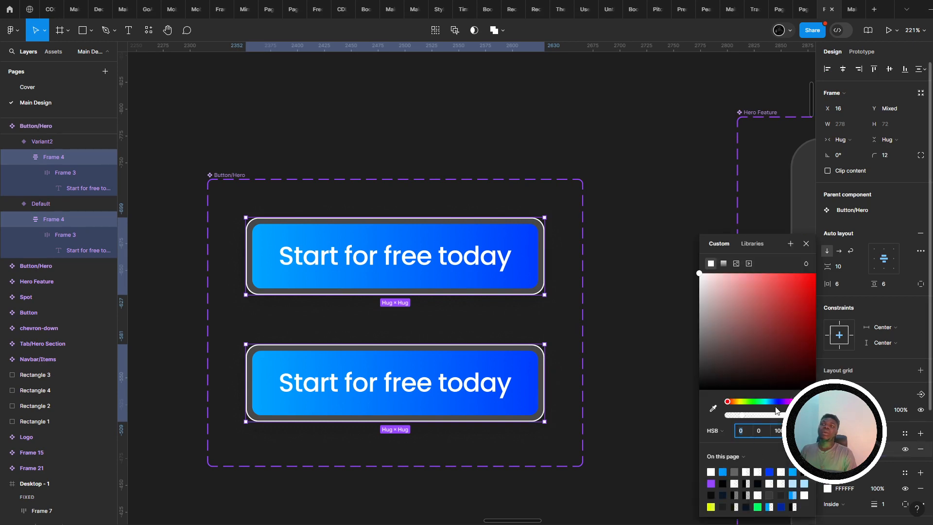
left_click_drag(743, 419, 728, 416)
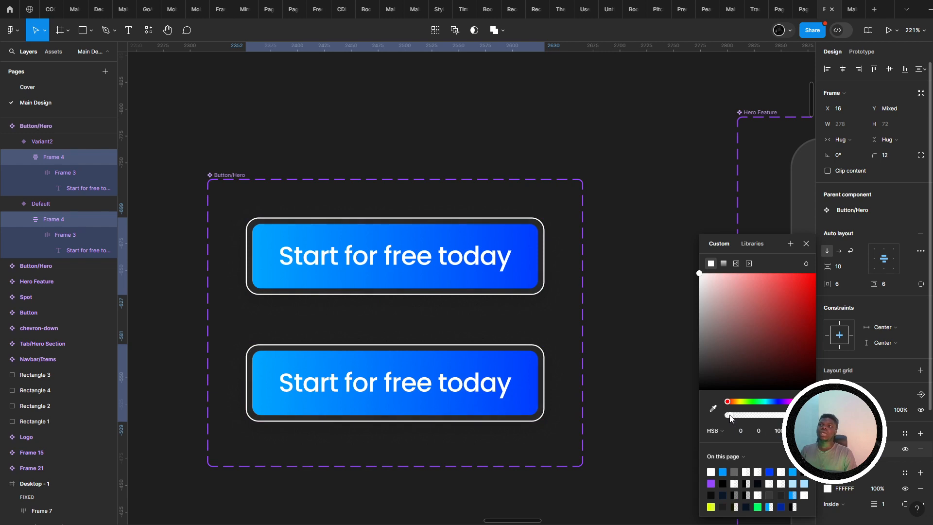
left_click(575, 352)
- Place an instance of the default blue button over the Design section of Desktop - 1, just below the Navigation paragraph
left_click(513, 289)
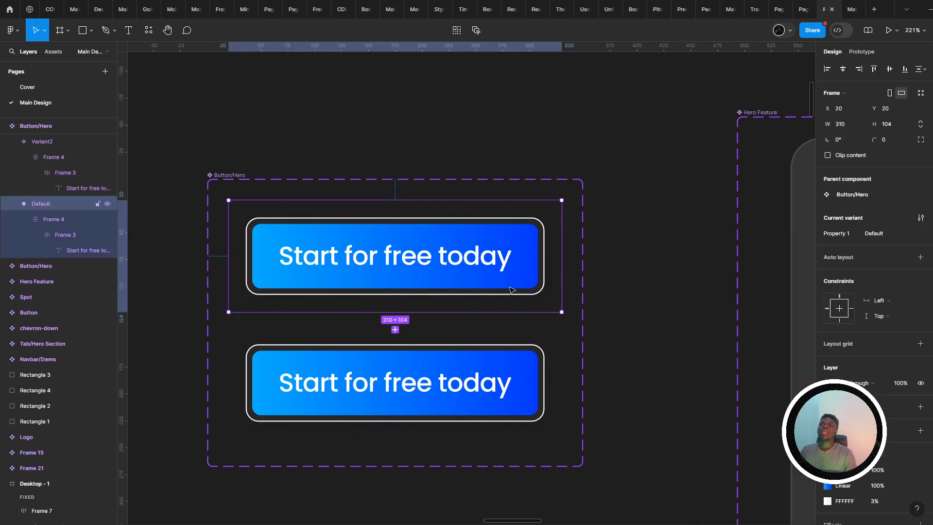
scroll(500, 282, "down", 3)
scroll(501, 282, "up", 5)
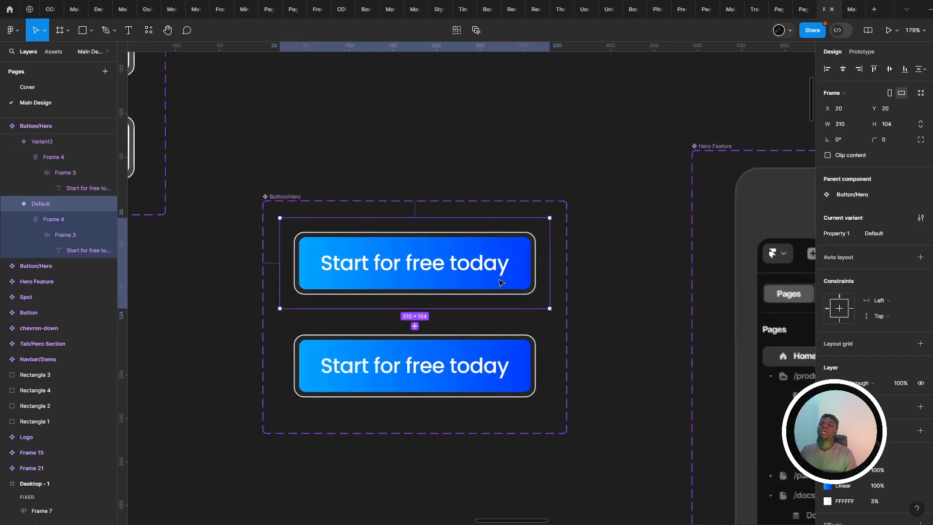
scroll(485, 280, "down", 10)
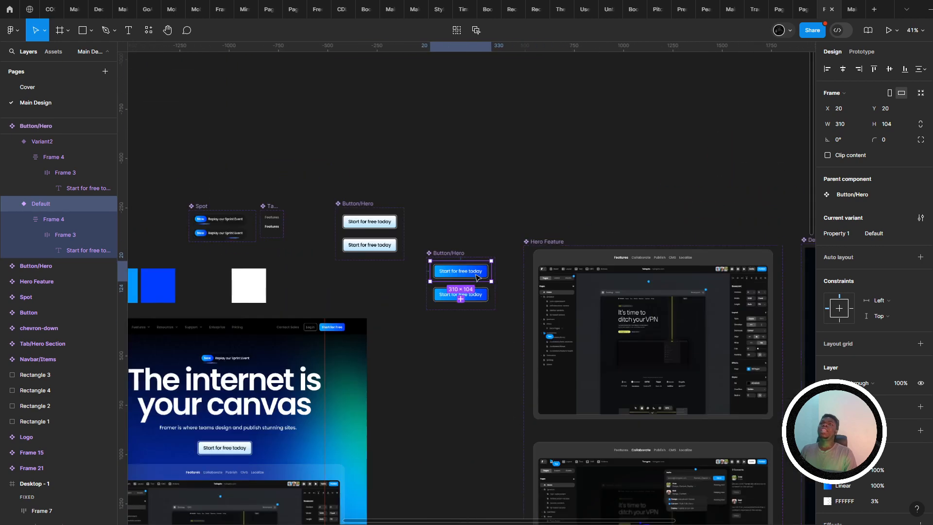
left_click_drag(488, 205, 269, 388)
scroll(269, 383, "up", 8)
scroll(290, 378, "down", 5)
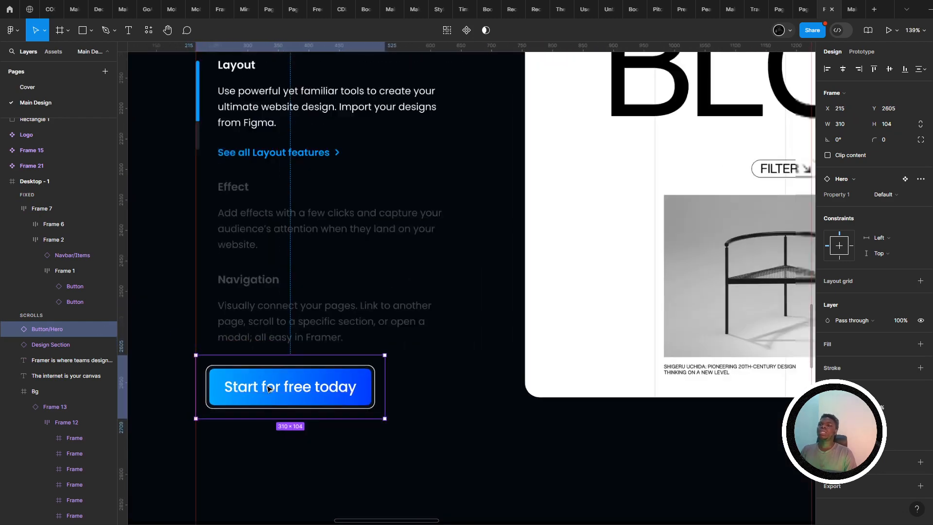
scroll(418, 311, "down", 2)
left_click(420, 316)
scroll(409, 306, "down", 3)
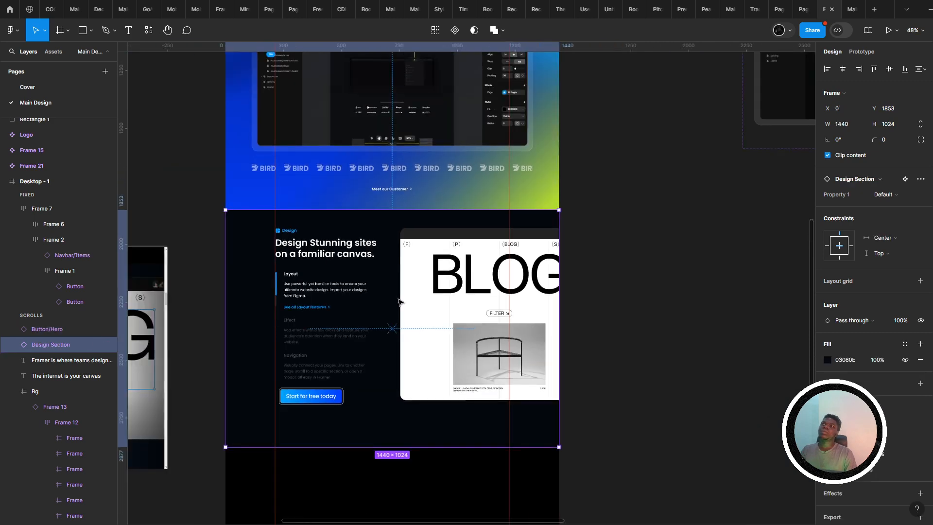
- Set the "Start for free today" text size to 16 in both variants of the blue Button/Hero component
scroll(399, 301, "up", 4)
scroll(437, 282, "up", 8)
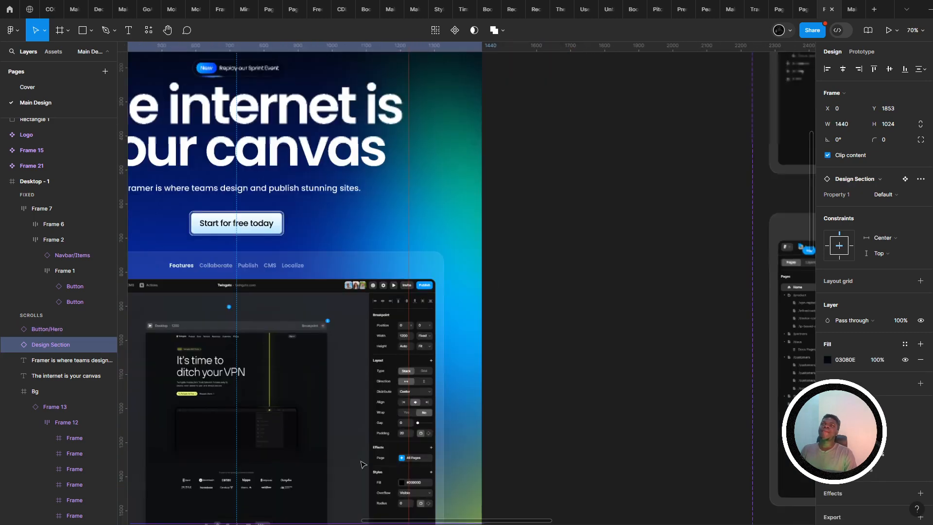
scroll(482, 259, "up", 4)
scroll(443, 286, "up", 7)
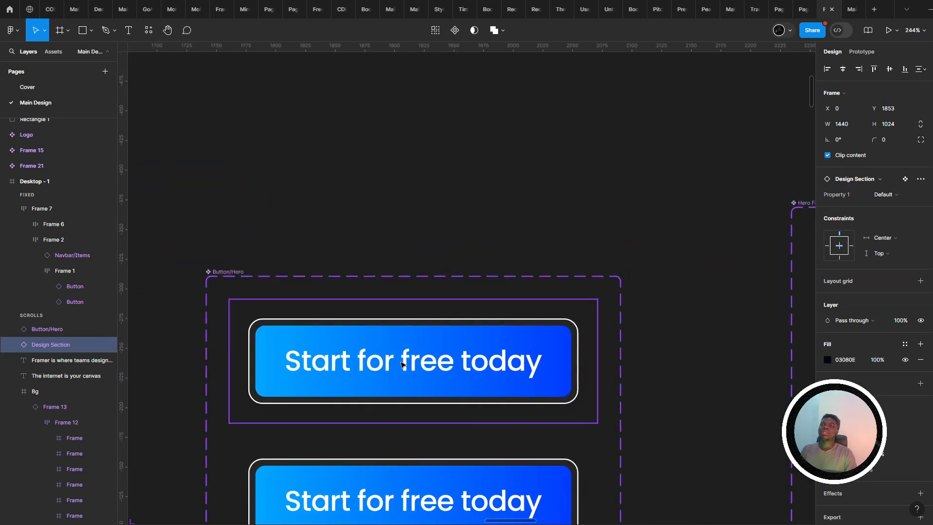
double_click(402, 364)
double_click(402, 364)
scroll(486, 316, "down", 3)
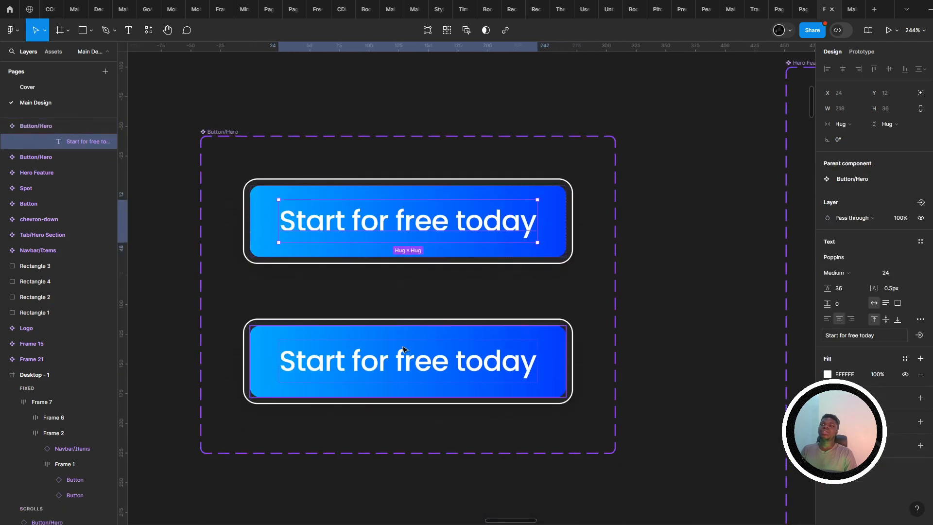
left_click(311, 362, "shift")
left_click(890, 297)
type("18")
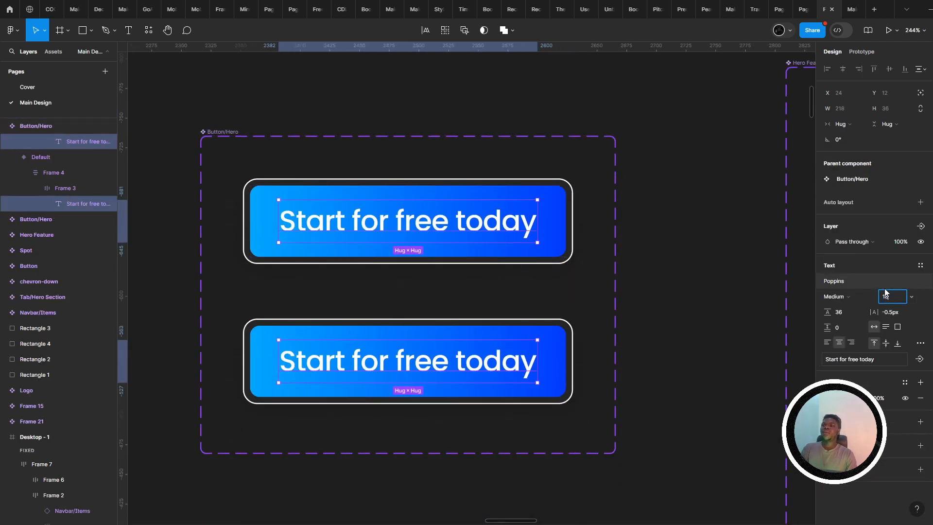
key("Return")
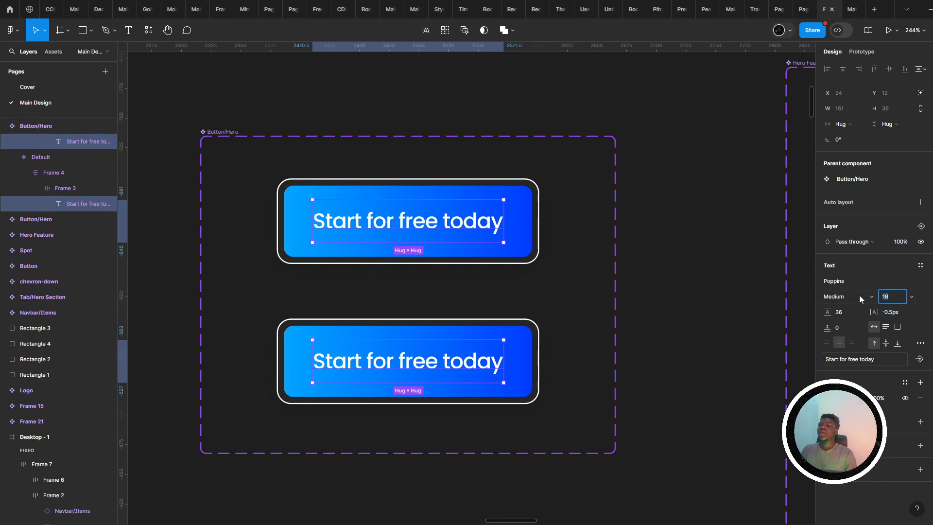
type("6")
key("Return")
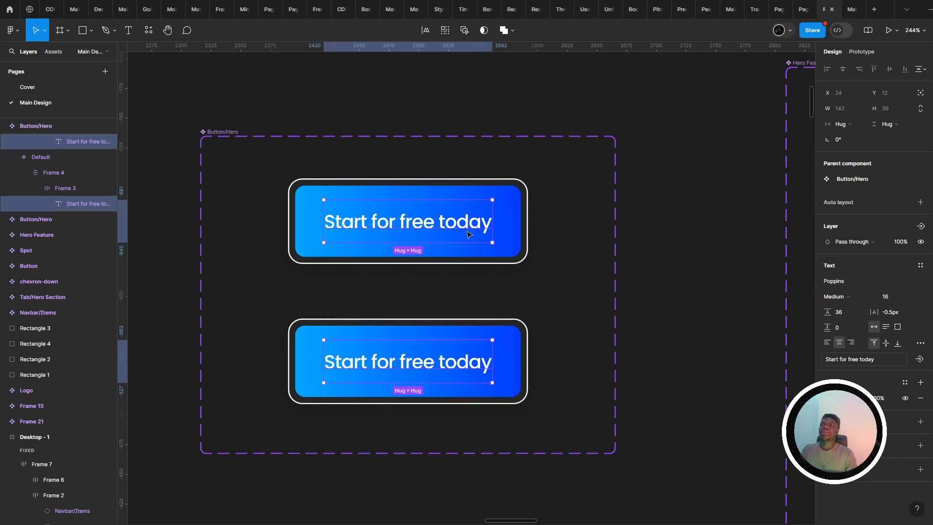
- Set the line height of the "Start for free today" text to 16+8 in both variants
left_click(843, 315)
type("16+8")
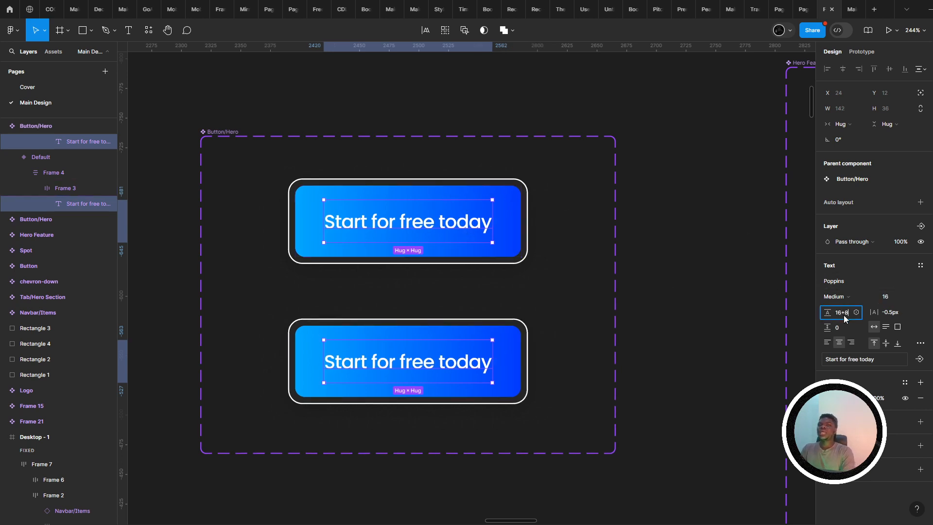
key("Return")
- Set the vertical padding of the blue inner frames to 8 in both variants
scroll(502, 340, "right", 1)
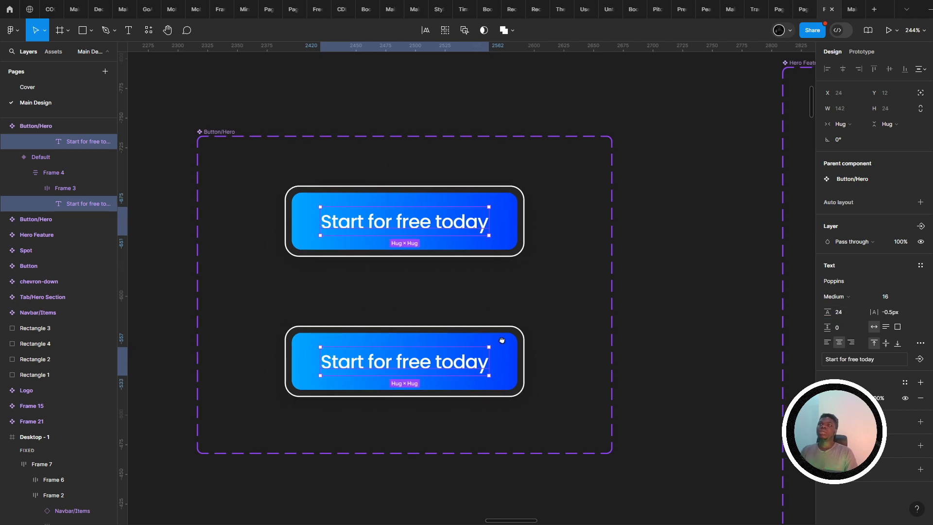
left_click(502, 227)
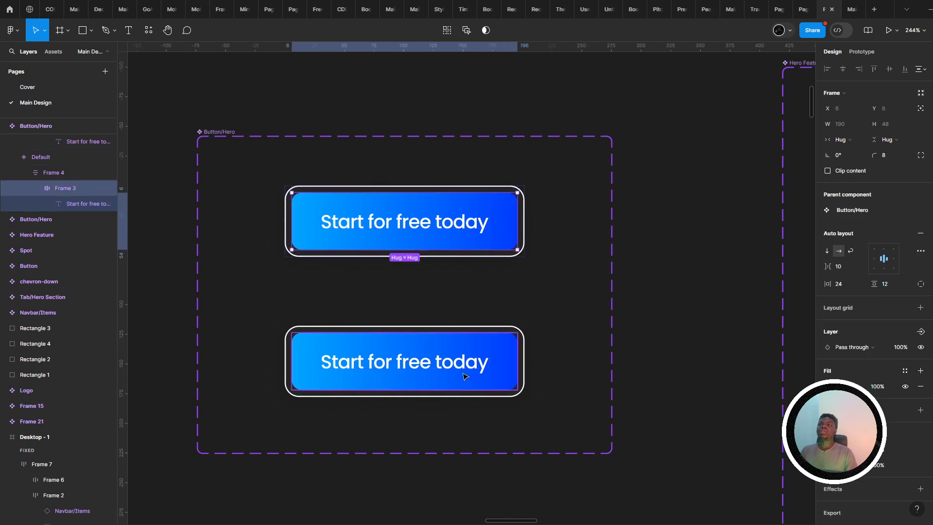
left_click(474, 350, "shift")
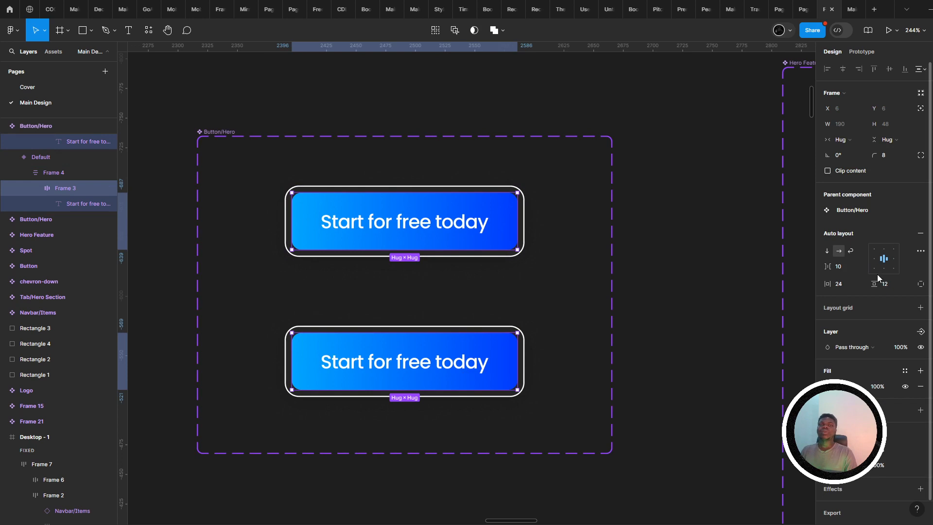
left_click_drag(877, 281, 871, 281)
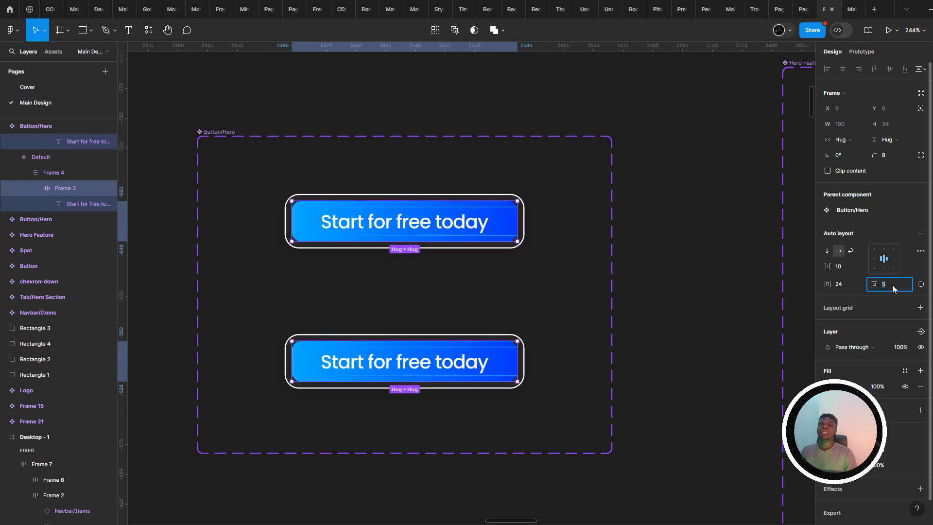
type("8")
key("Return")
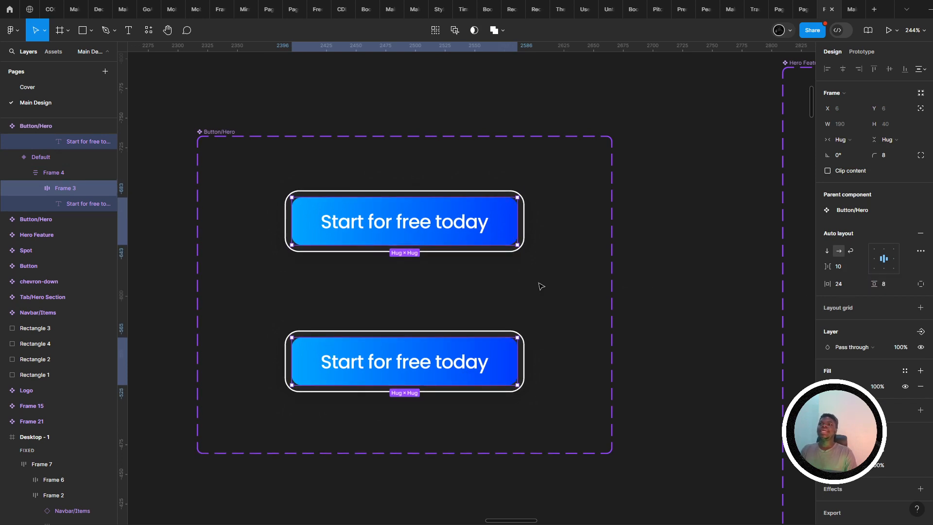
- Set the horizontal padding of the blue inner frames to 16 in both variants of the Button/Hero component
left_click(492, 237)
double_click(489, 238)
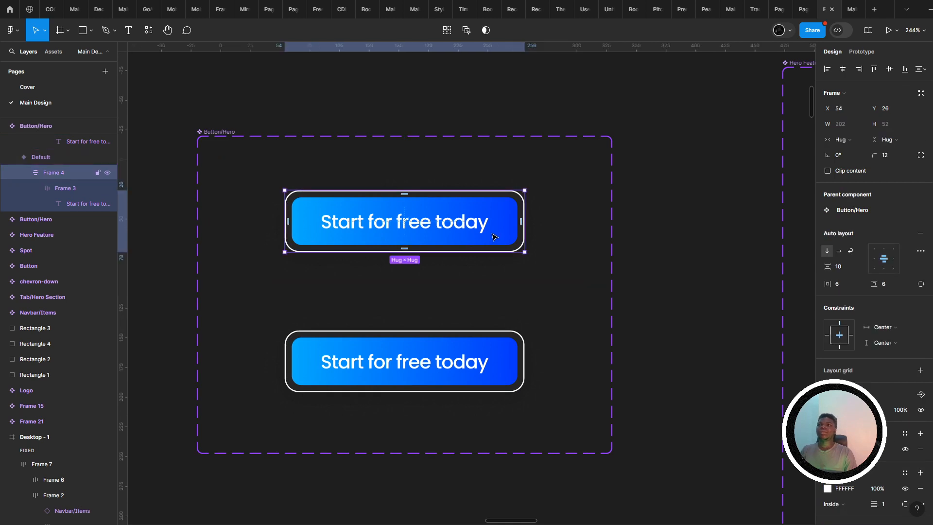
double_click(492, 237)
left_click(492, 373, "ctrl+shift")
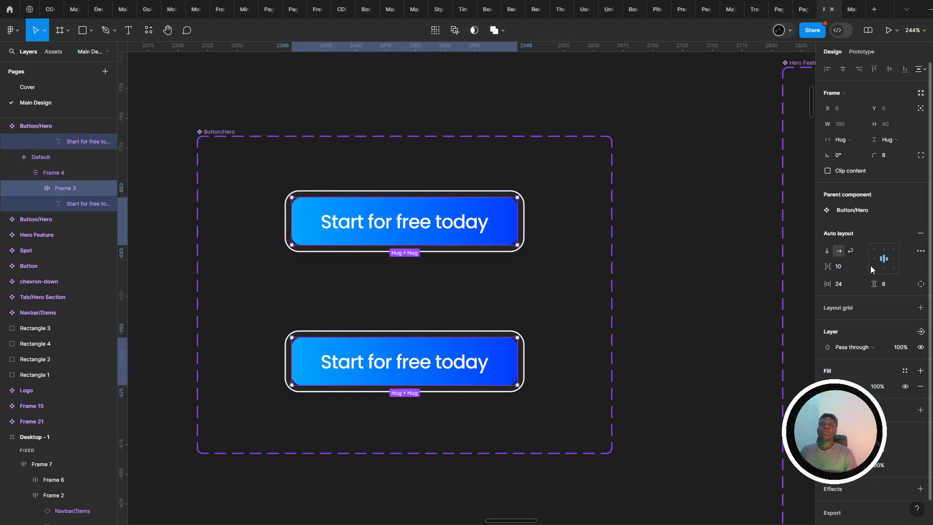
left_click_drag(829, 284, 814, 280)
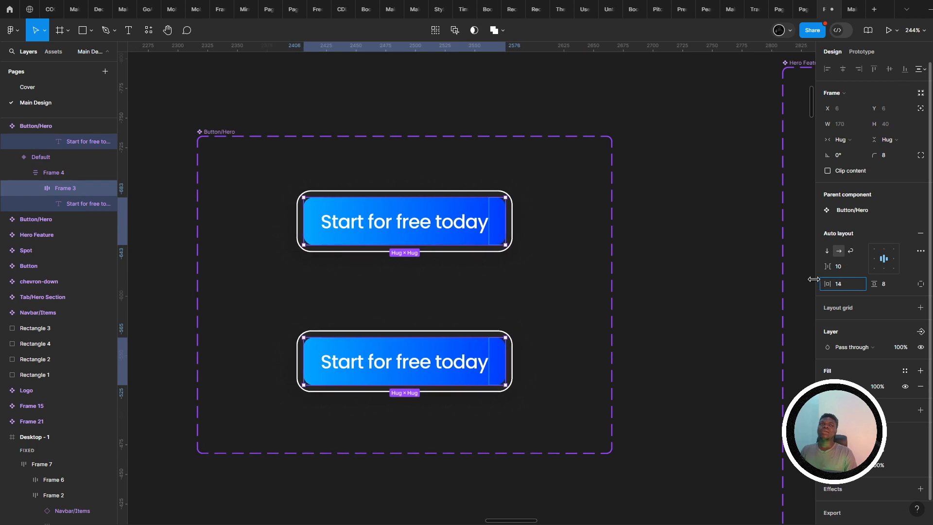
left_click(847, 285)
type("16")
key("Return")
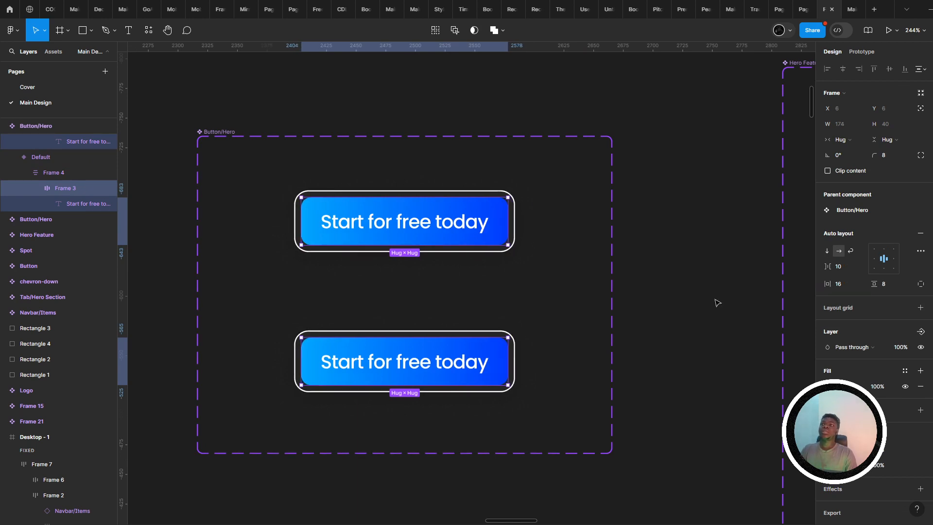
- Move the blue button instance on Desktop - 1 to X 189, Y 2581, left-aligned with the Navigation paragraph
left_click(507, 303)
left_click(460, 264)
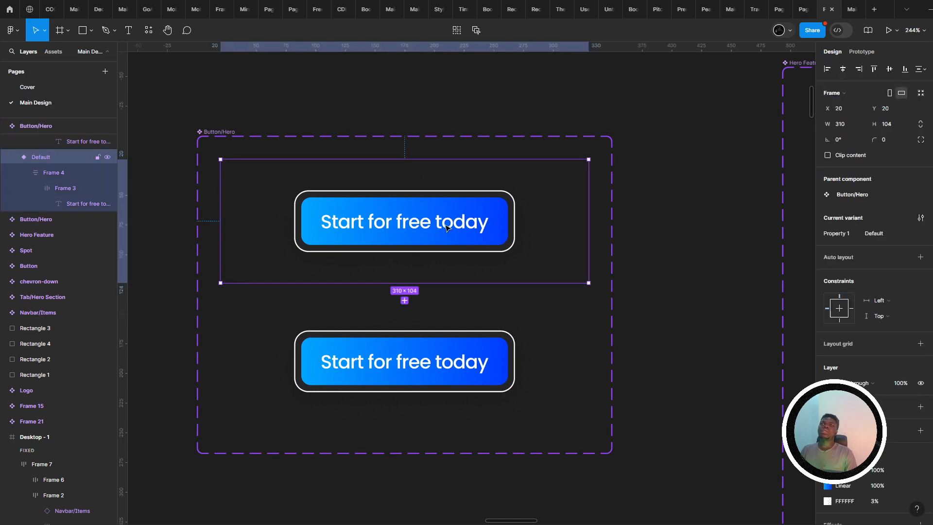
left_click(447, 228)
scroll(483, 233, "down", 5)
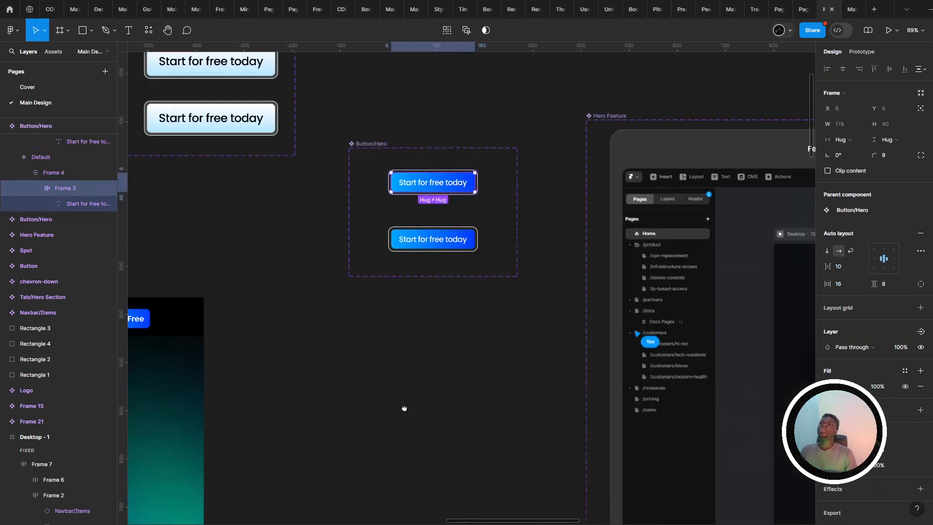
scroll(603, 202, "down", 8)
scroll(582, 142, "left", 6)
scroll(416, 312, "down", 10)
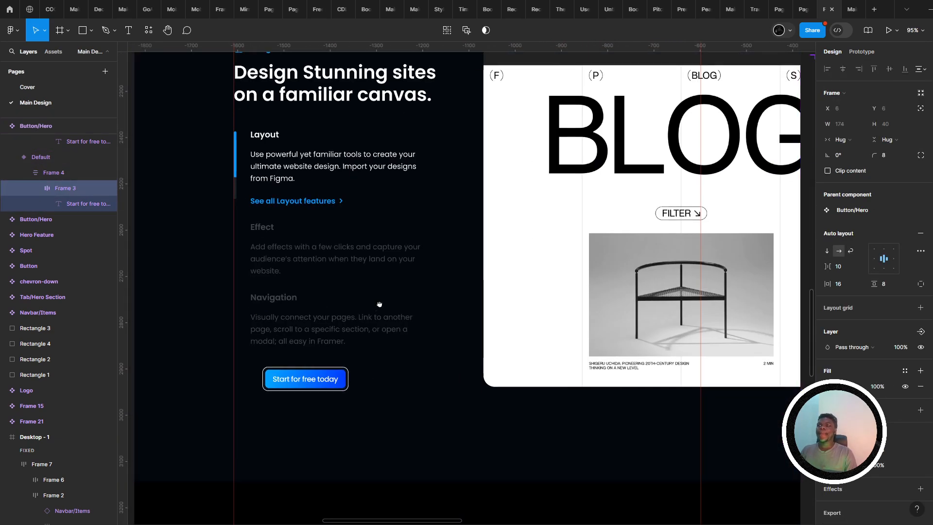
left_click(312, 302)
scroll(311, 311, "up", 3)
scroll(311, 311, "up", 5)
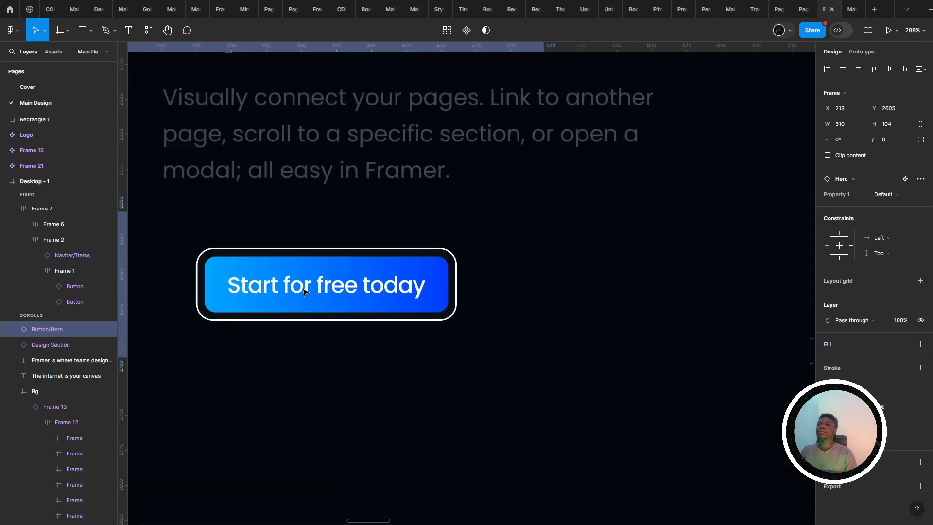
scroll(403, 279, "down", 3)
left_click_drag(345, 276, 381, 256)
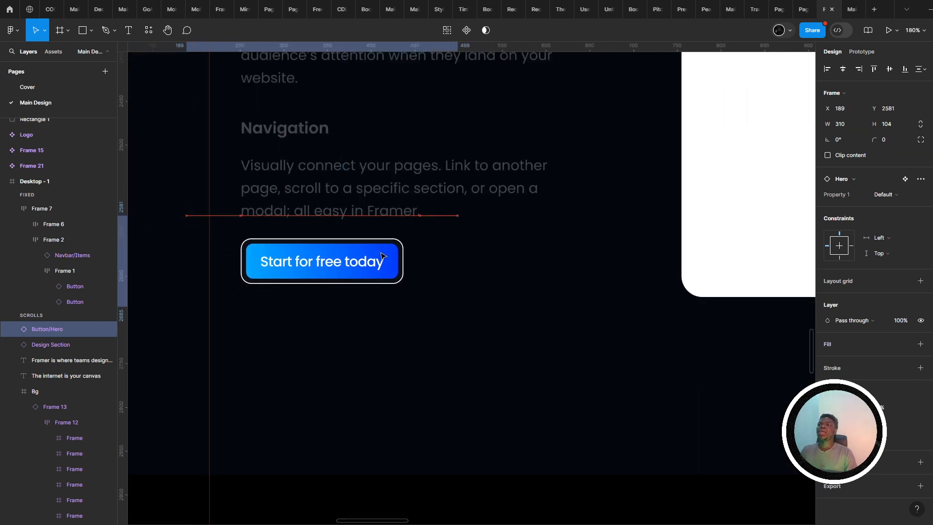
- Narrow both variant frames of the blue Button/Hero component to a width of 184 so they fit the button
scroll(277, 264, "up", 1)
scroll(277, 265, "down", 8)
left_click_drag(442, 55, 452, 473)
left_click_drag(542, 60, 475, 327)
scroll(537, 401, "up", 4)
left_click_drag(551, 427, 400, 358)
left_click(400, 358)
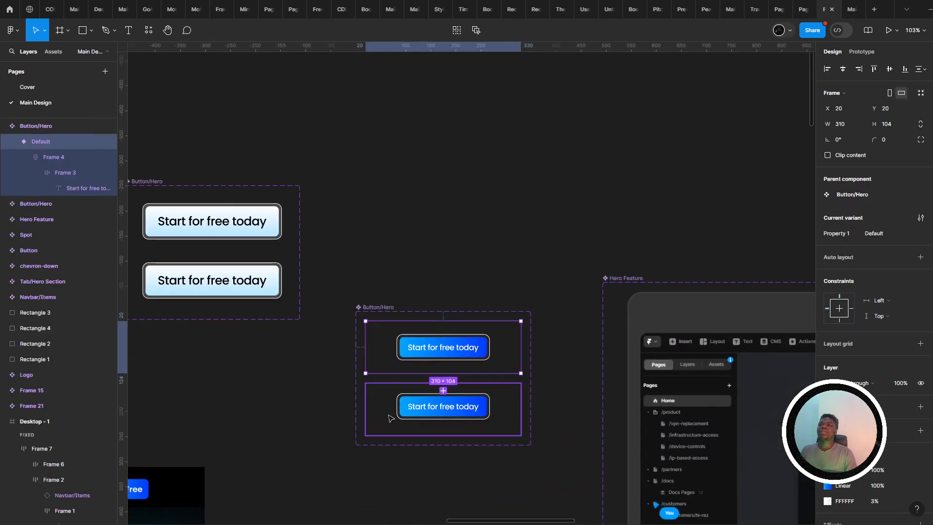
left_click(390, 418, "shift")
left_click_drag(520, 359, 458, 337)
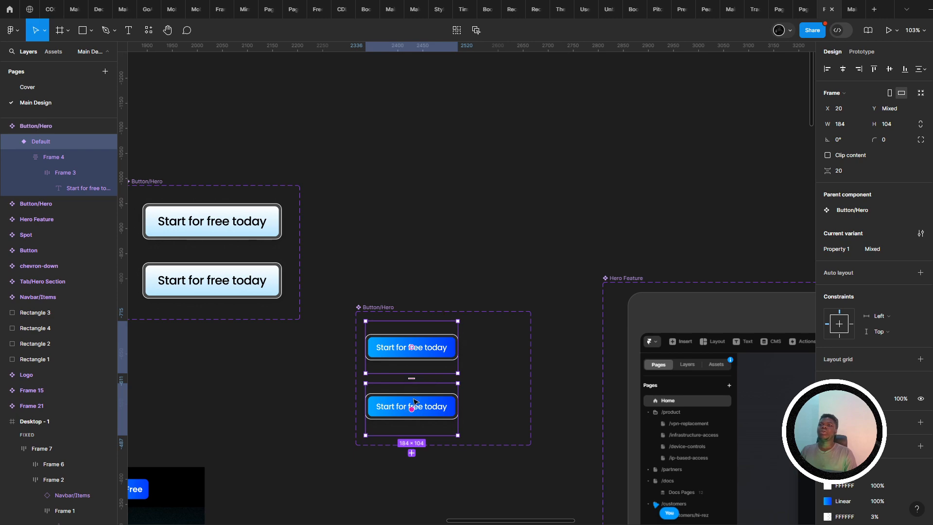
- Check the placement of the blue button in the Design section of the prototype preview
scroll(414, 401, "down", 10)
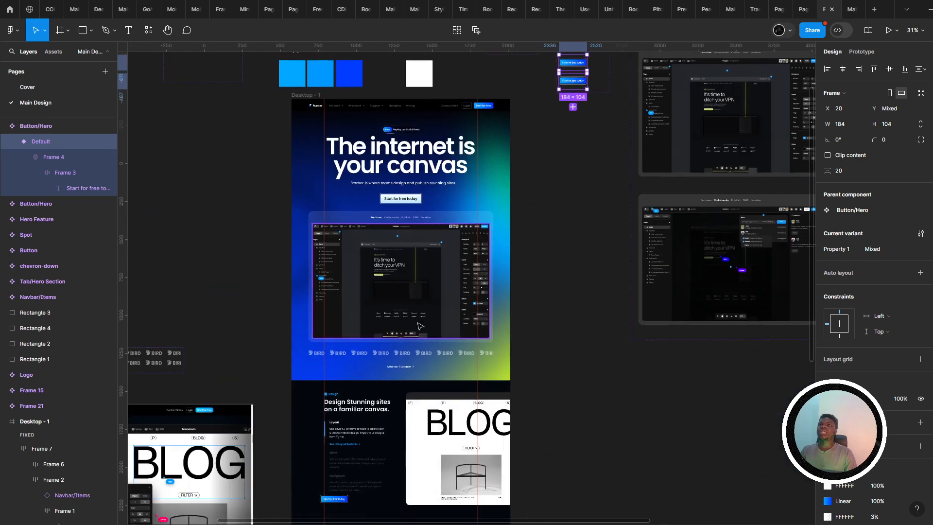
left_click(852, 7)
scroll(560, 230, "down", 3)
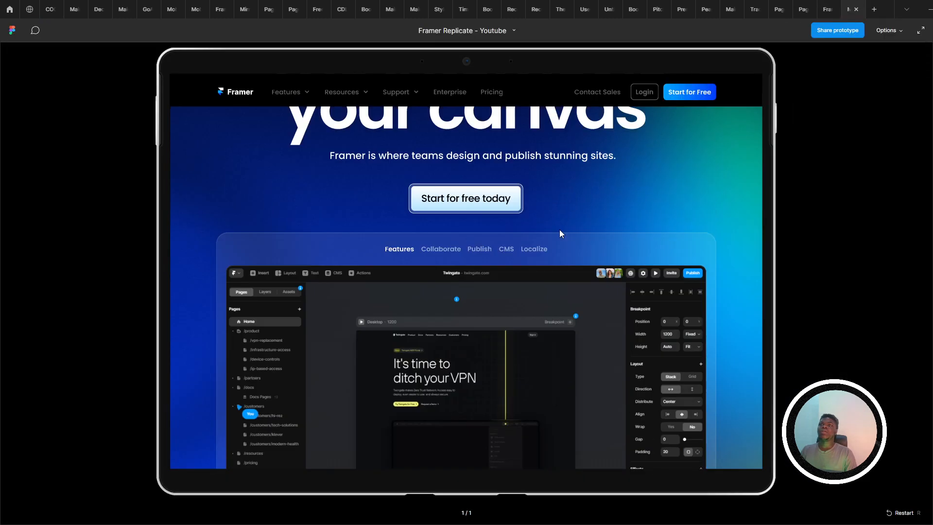
scroll(559, 229, "down", 6)
scroll(372, 305, "up", 3)
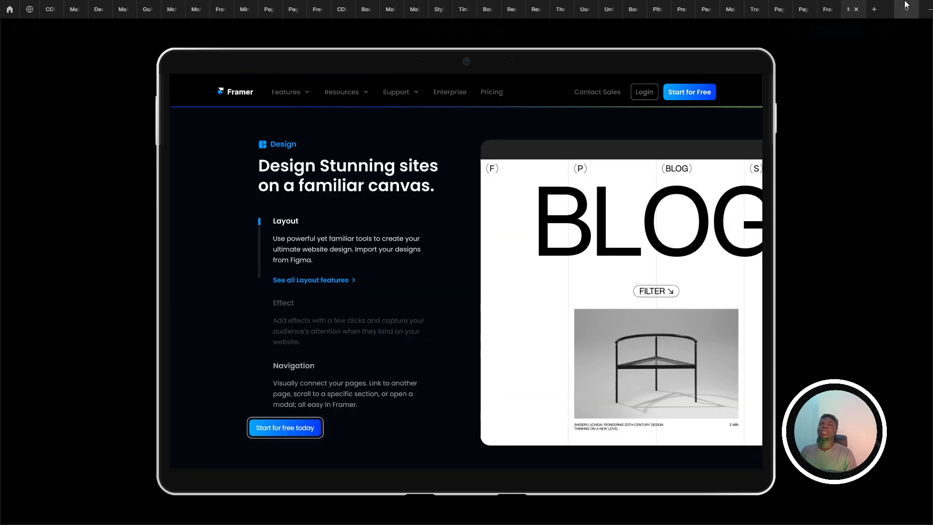
left_click(827, 9)
scroll(529, 235, "down", 5)
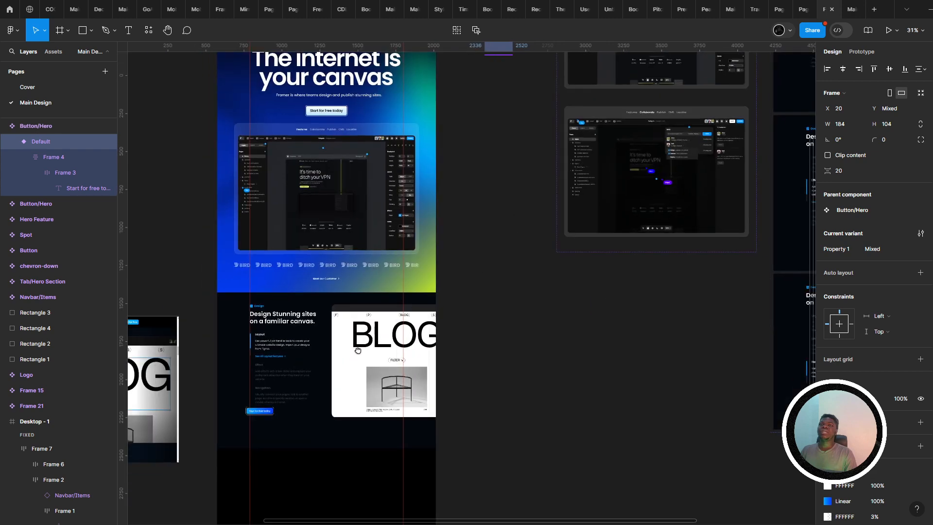
left_click_drag(358, 350, 179, 477)
scroll(626, 191, "down", 1)
scroll(450, 279, "down", 5)
scroll(432, 276, "left", 6)
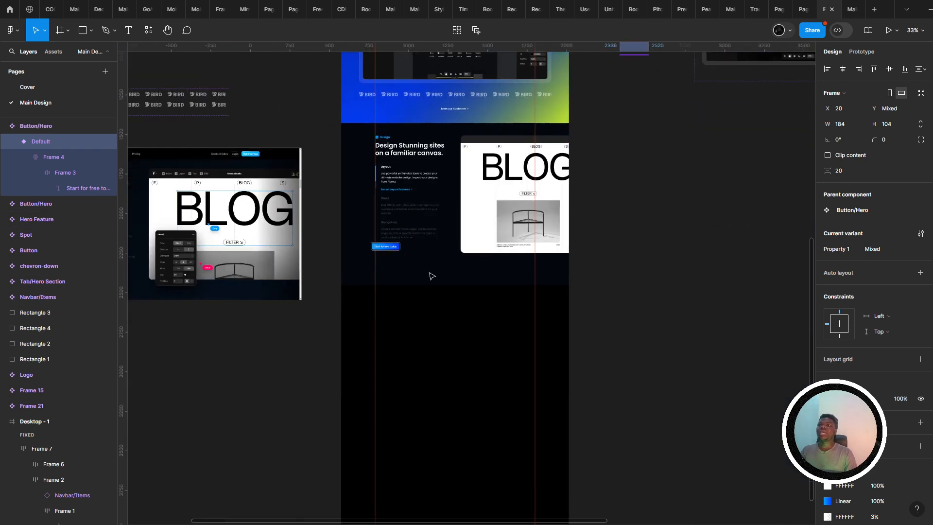
- Move the blue button instance to X 247, Y 2581, lining it up with the Navigation paragraph's left edge
scroll(432, 276, "up", 6)
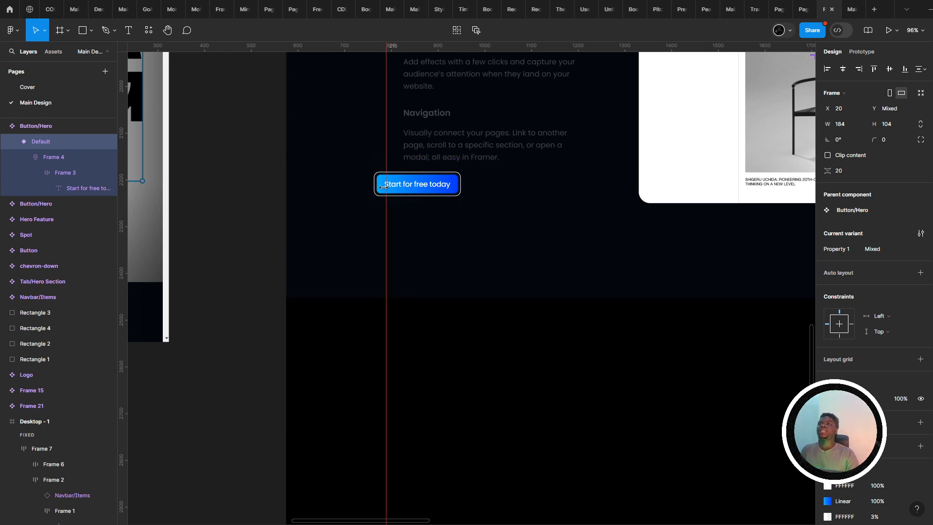
key("Escape")
scroll(418, 219, "up", 5)
left_click(428, 234)
left_click_drag(409, 241, 397, 273)
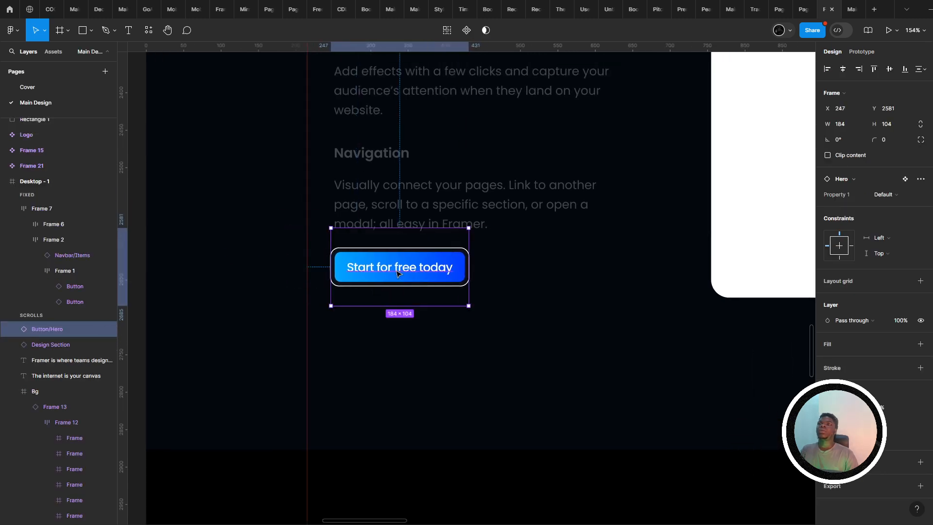
- Compare with the button on framer.com and set the white stroke opacity of both variants' outer frames to 20%
scroll(397, 273, "down", 10)
key("alt+Tab")
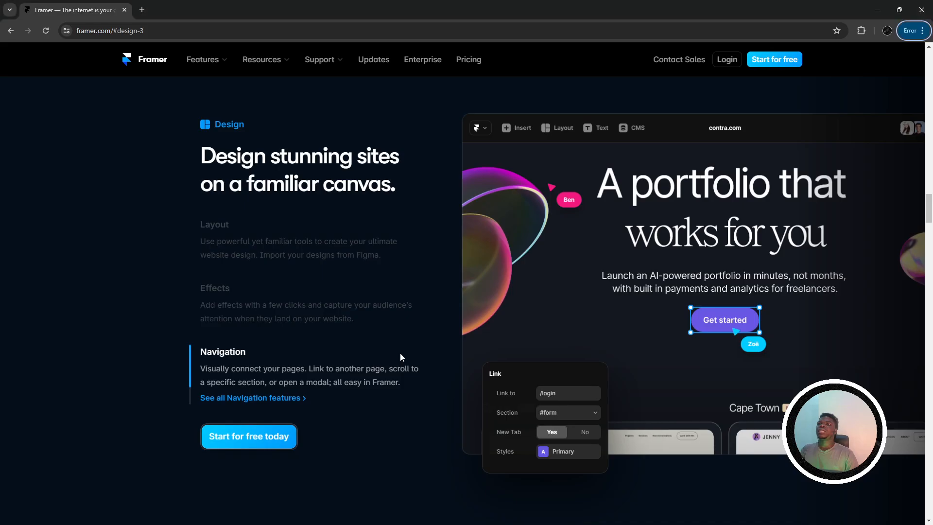
key("alt+Tab")
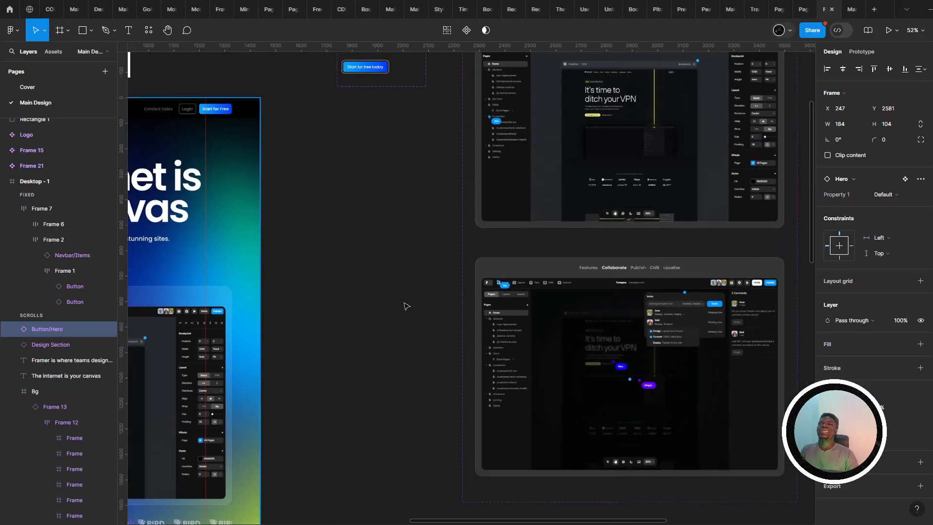
scroll(297, 316, "up", 5)
key("Return")
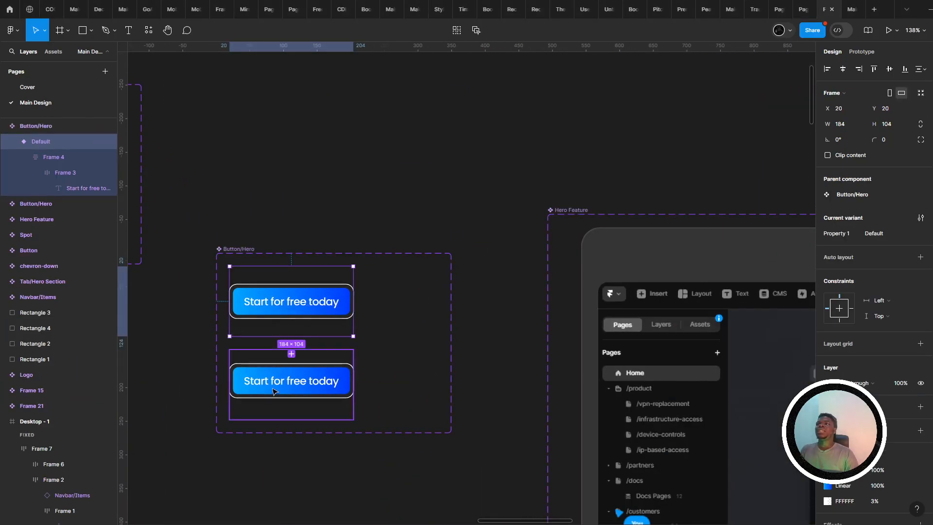
key("Return")
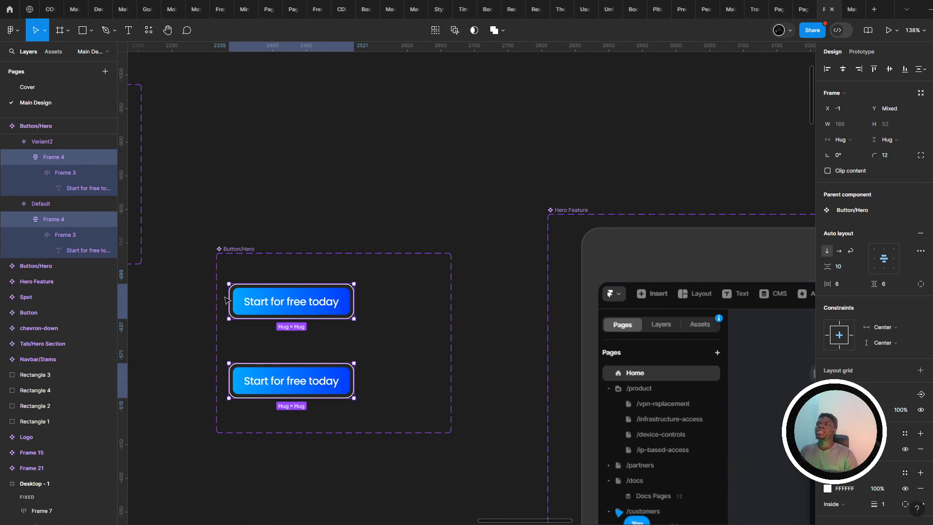
scroll(271, 305, "up", 2)
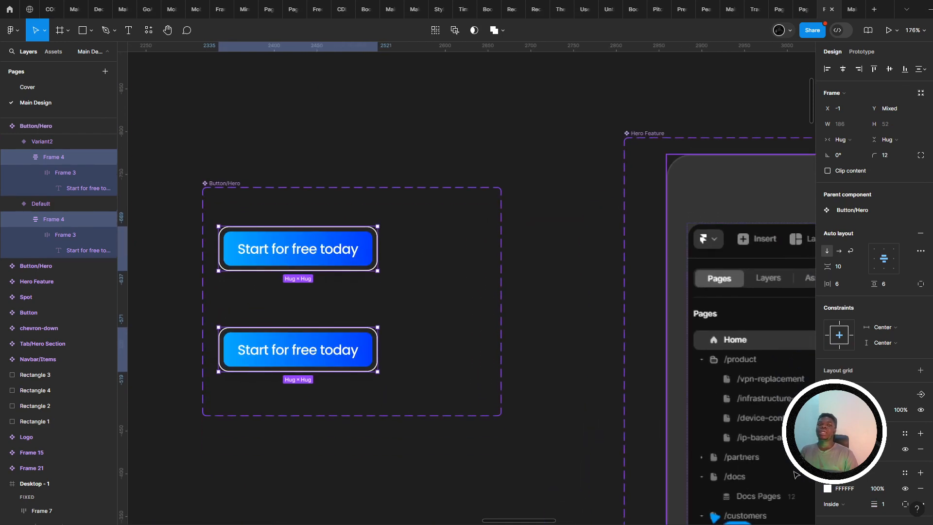
scroll(680, 369, "down", 1)
left_click(827, 488)
left_click_drag(778, 417, 747, 422)
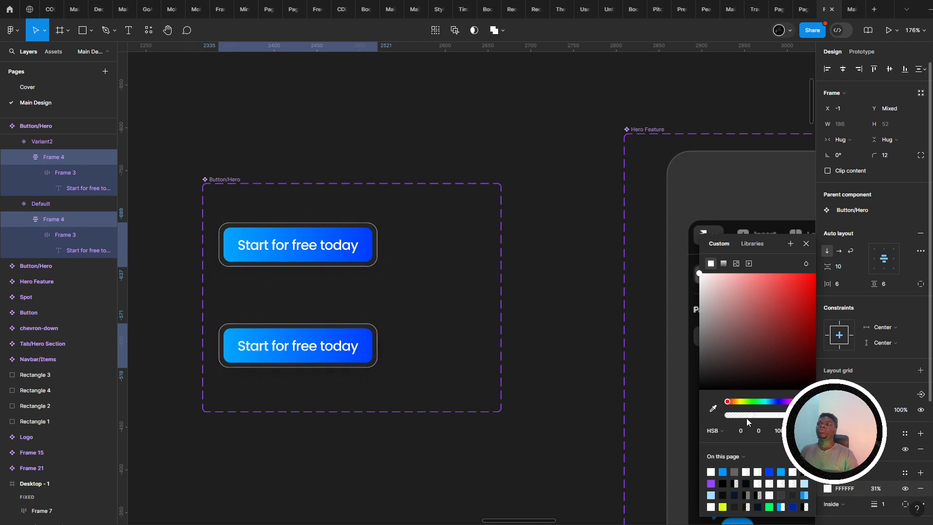
left_click(877, 489)
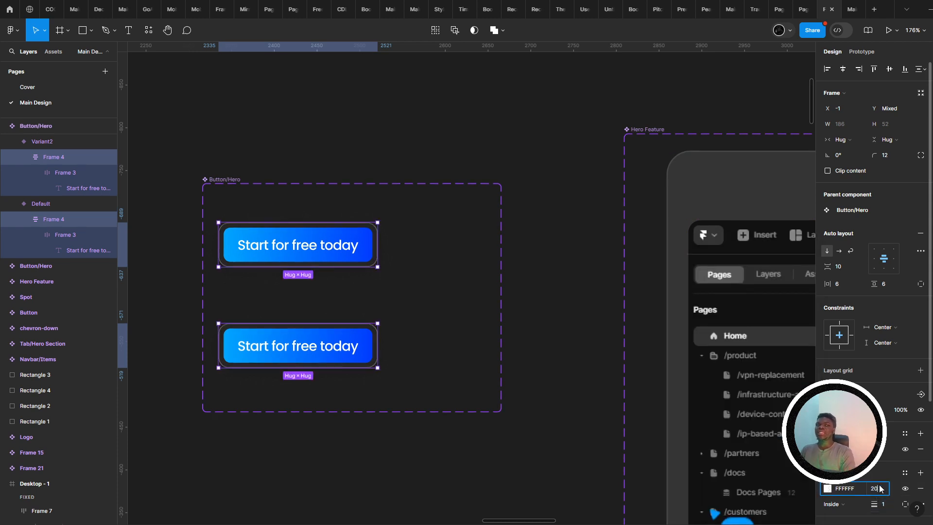
left_click(473, 440)
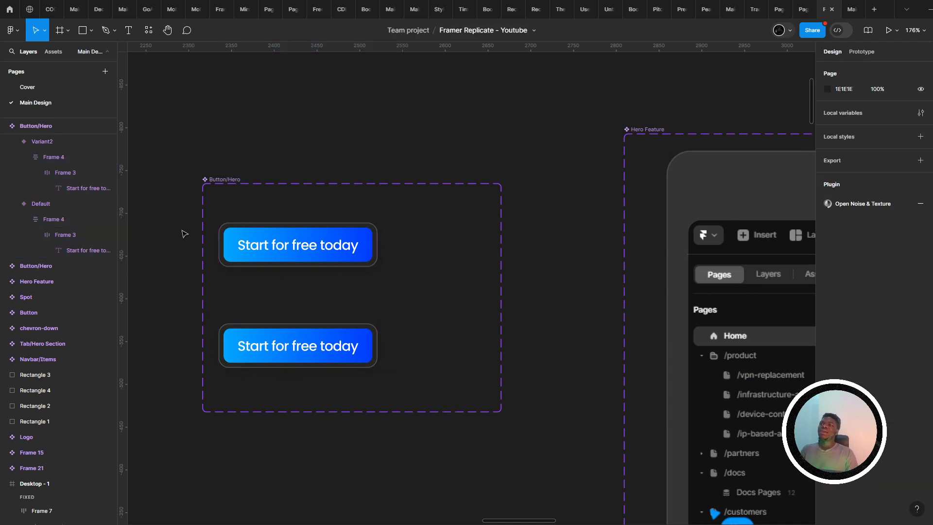
- Check the blue button's outline in the prototype preview, on framer.com and in the component's two variants
left_click(858, 4)
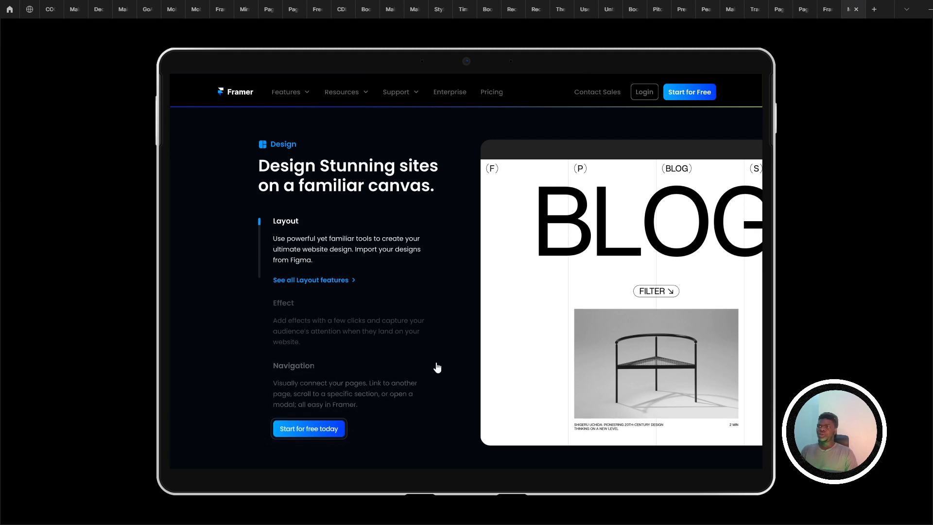
left_click(835, 2)
key("alt+Tab")
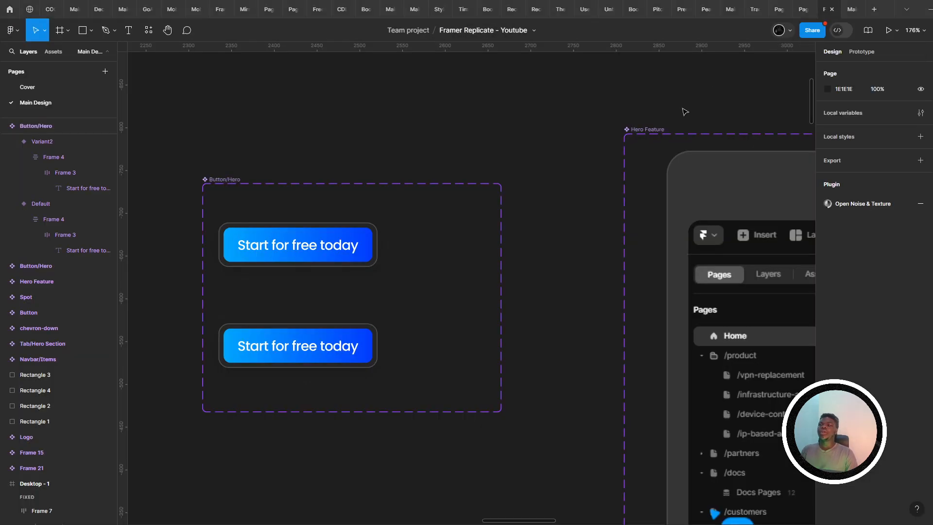
key("alt+Tab")
scroll(295, 258, "up", 2)
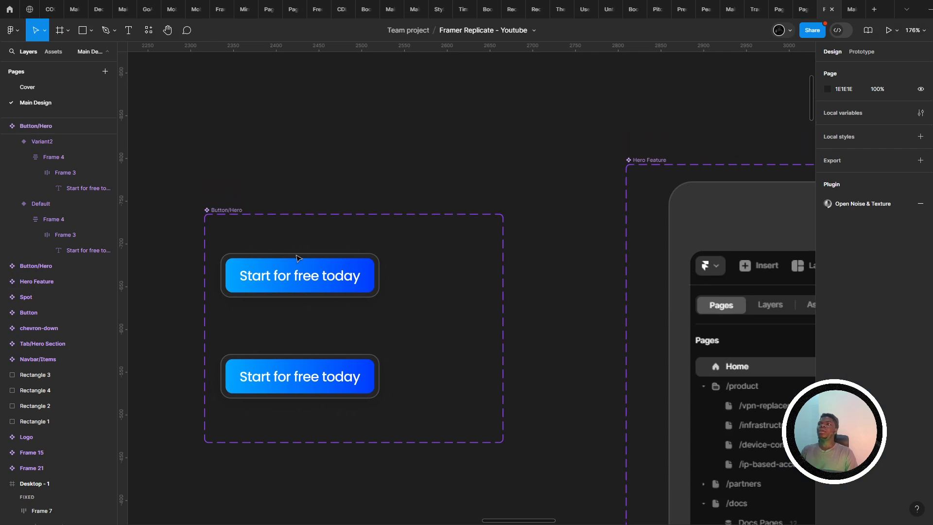
left_click(314, 265)
scroll(313, 265, "down", 5)
left_click(299, 321)
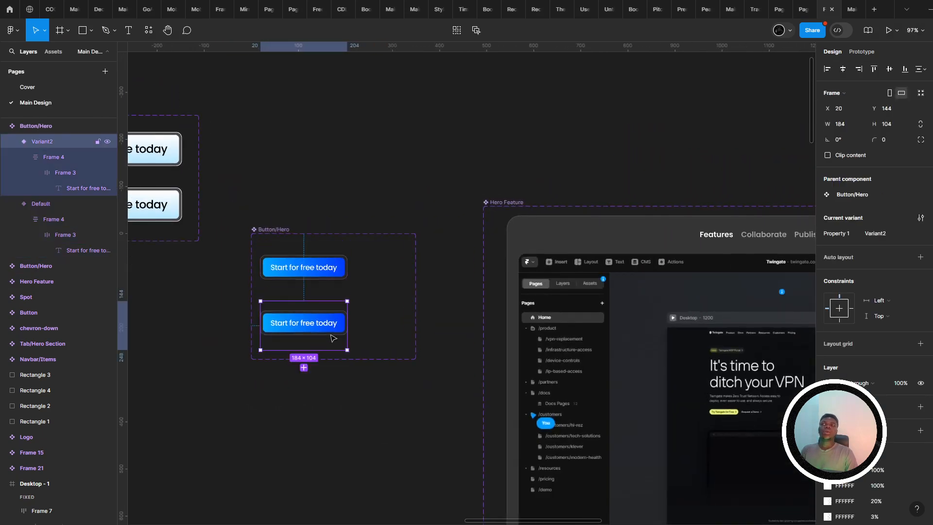
- Cut the blue button instance from below the Navigation paragraph on Desktop - 1
scroll(293, 290, "down", 2)
scroll(295, 261, "down", 6)
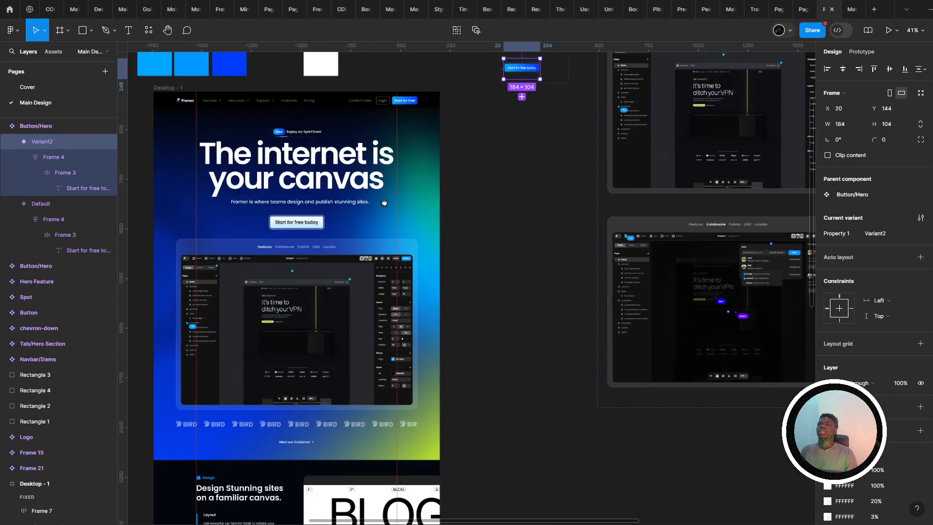
scroll(383, 202, "down", 6)
left_click(285, 296)
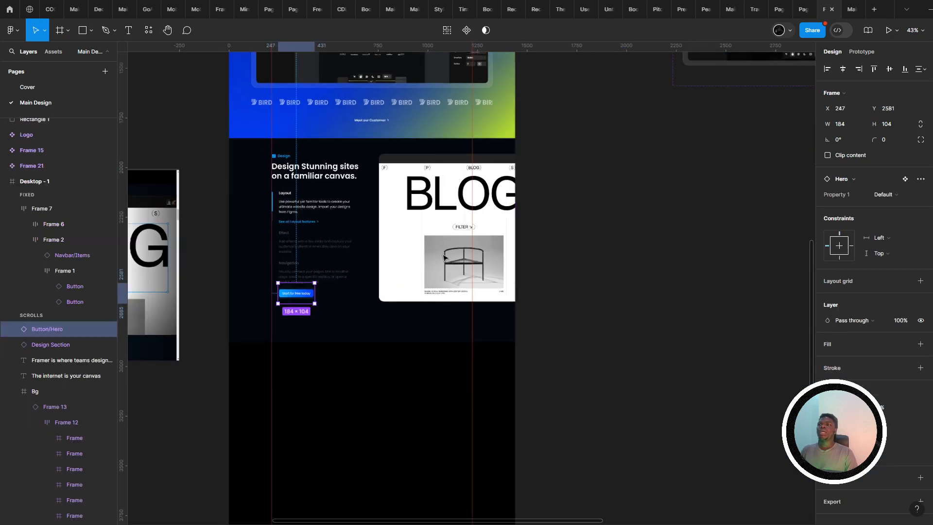
key("Delete")
- Paste the blue button instance into the Default variant of the Design Section component
left_click_drag(566, 161, 331, 454)
scroll(575, 87, "up", 1)
left_click_drag(576, 87, 76, 290)
scroll(437, 330, "up", 1)
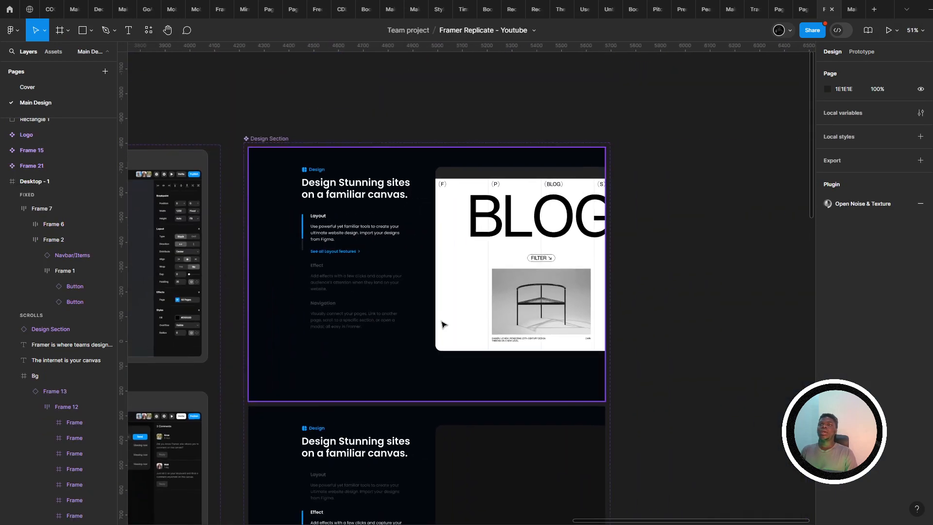
left_click(440, 322)
key("ctrl+v")
- Move the pasted button just below the Navigation paragraph in the Default variant, aligned with the text's left edge
scroll(316, 225, "up", 1)
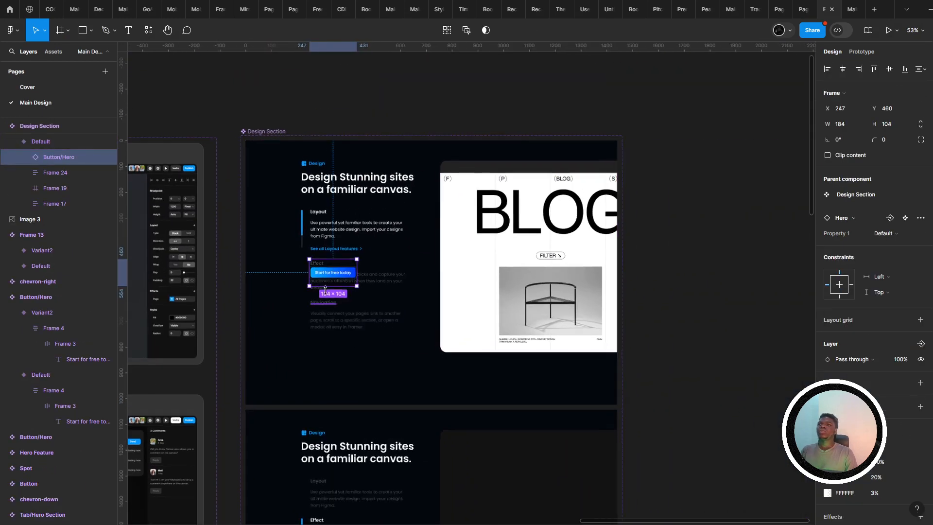
left_click_drag(334, 270, 333, 354)
scroll(325, 355, "up", 10)
left_click(342, 274)
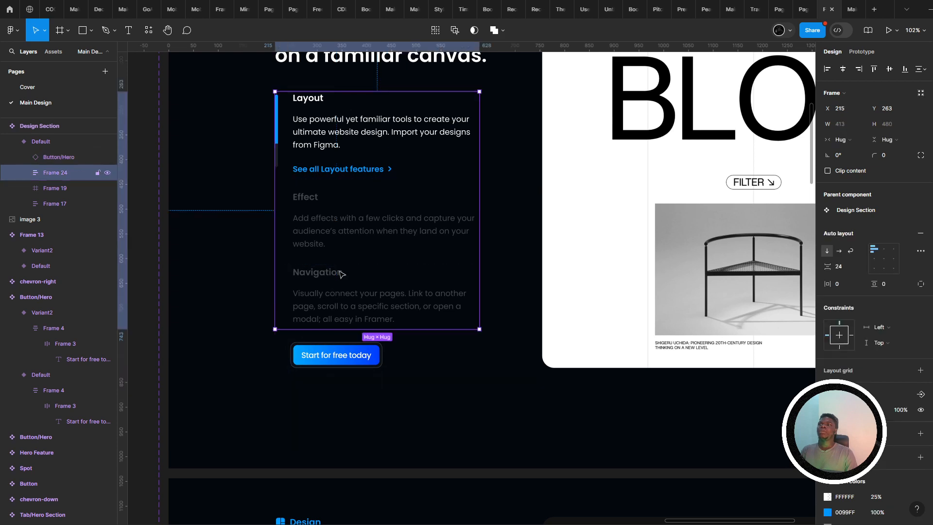
- Examine the frame around the pasted blue button and the matching frames in both variants of its Button/Hero component
left_click(335, 360)
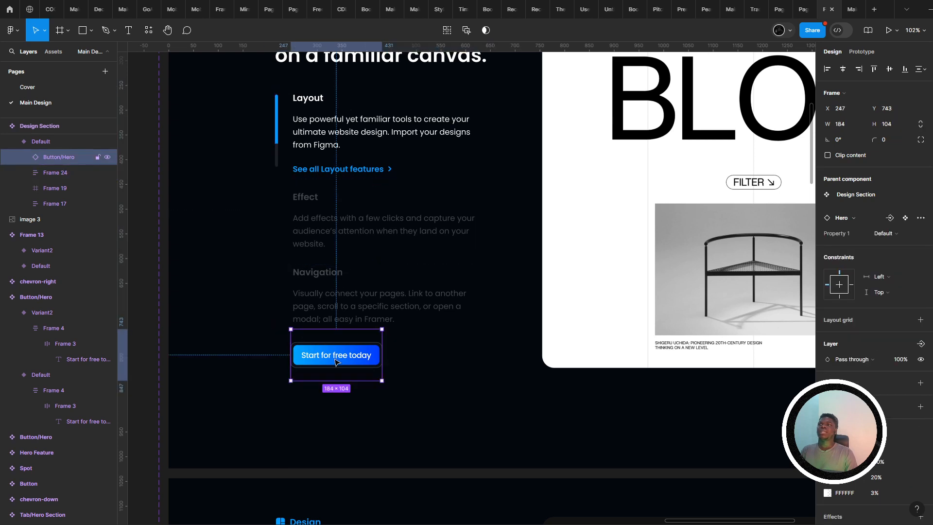
left_click_drag(335, 362, 336, 356)
left_click(473, 339)
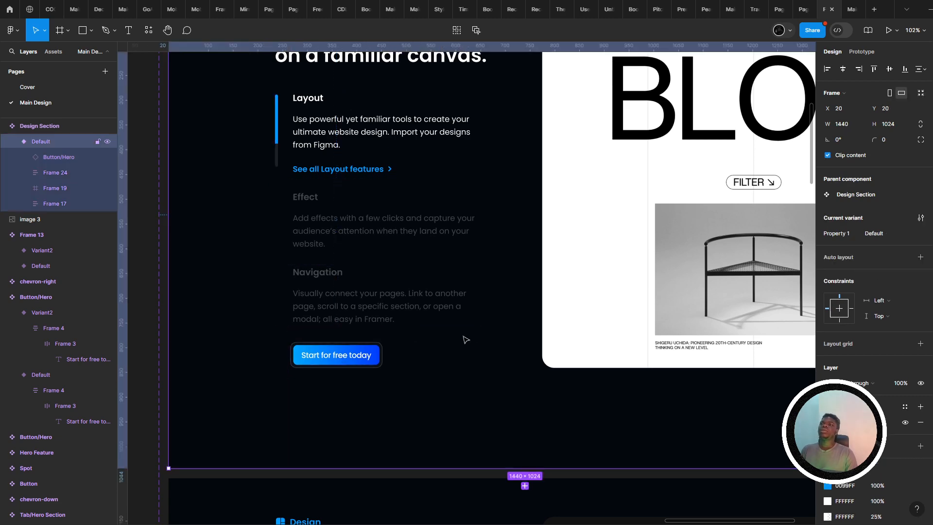
scroll(462, 337, "down", 10)
scroll(457, 287, "up", 4)
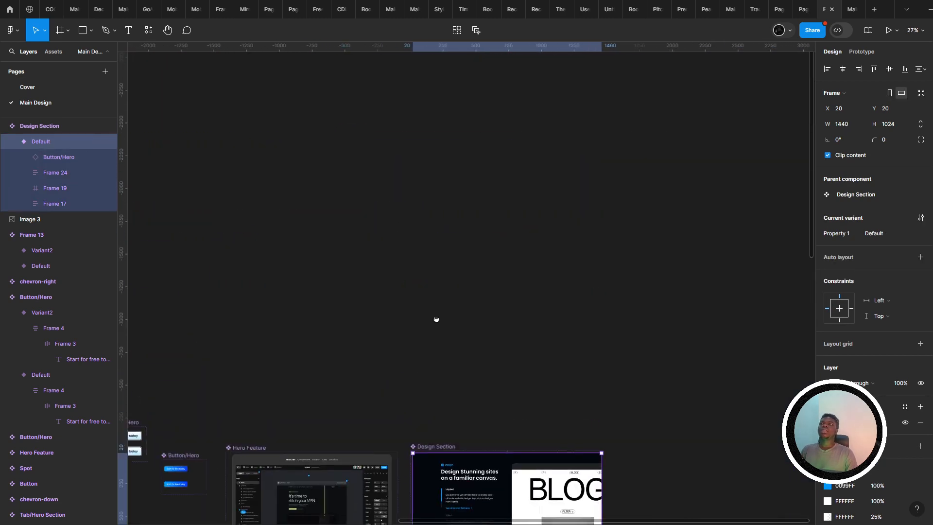
scroll(439, 316, "left", 4)
scroll(417, 329, "up", 10)
left_click_drag(293, 390, 510, 268)
left_click(329, 367)
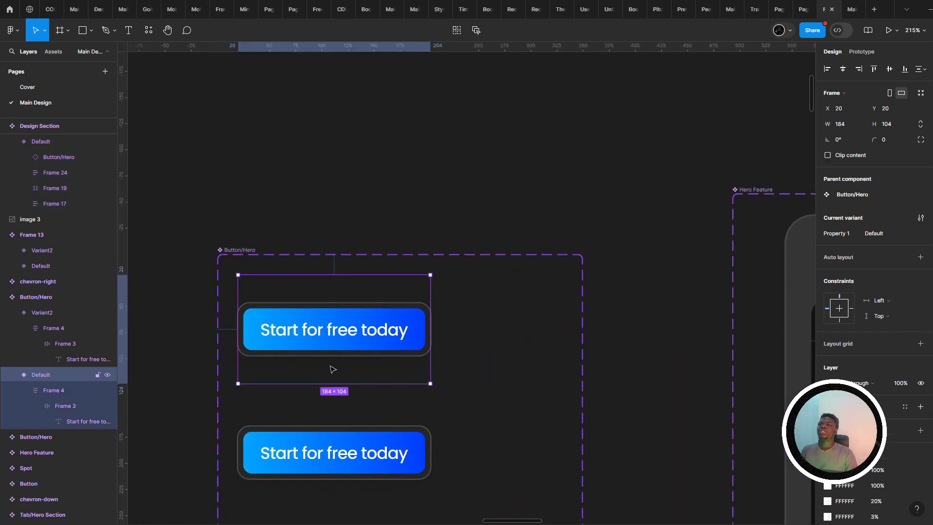
left_click(344, 452)
scroll(340, 437, "down", 3)
left_click(348, 321)
left_click(364, 231)
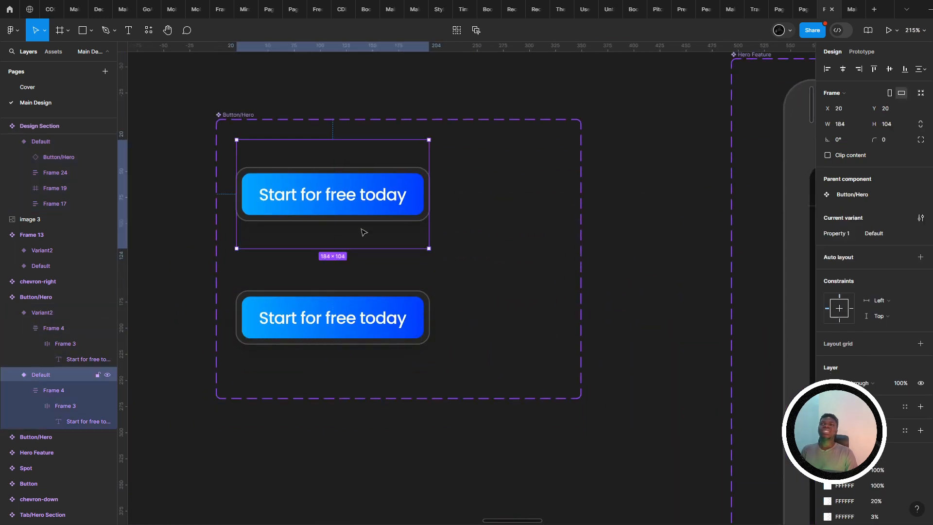
left_click(355, 323, "shift")
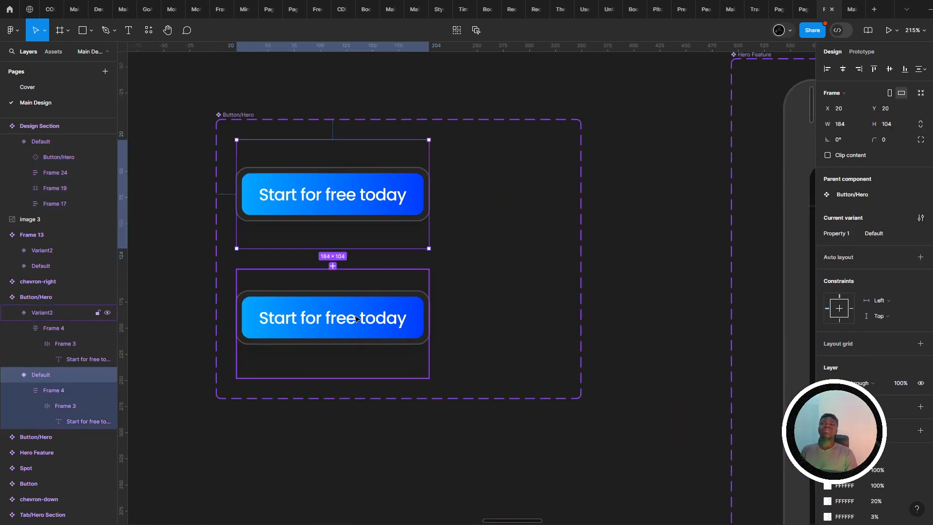
left_click(364, 204)
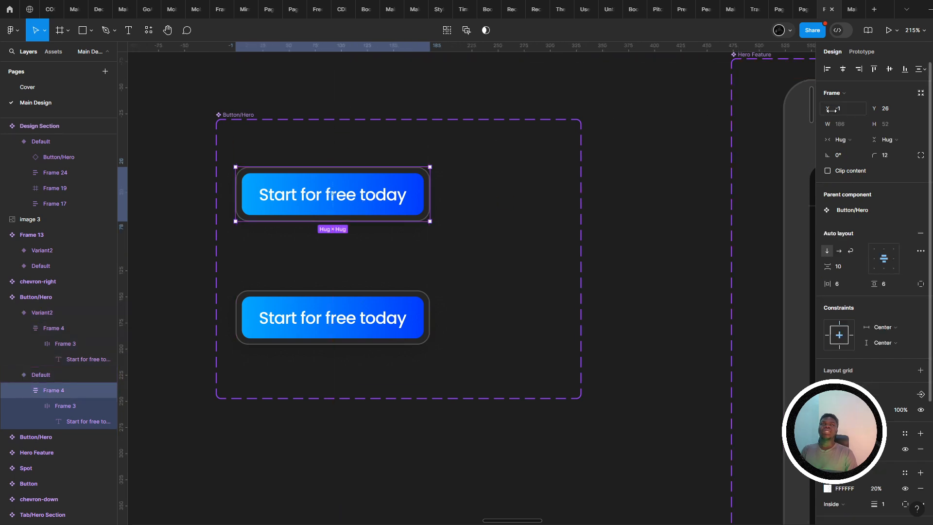
- Try to shift the inner button frame vertically within each variant of the blue Button/Hero component
left_click(385, 313)
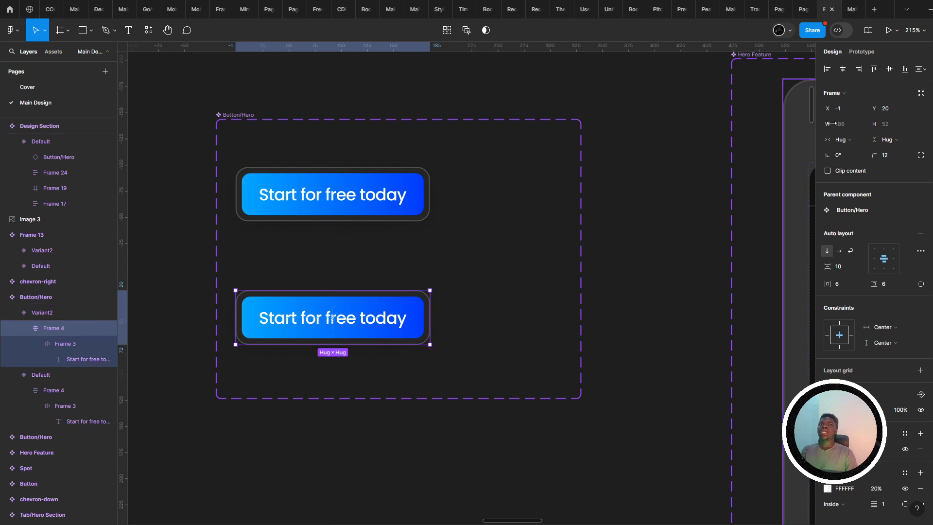
left_click_drag(871, 111, 888, 112)
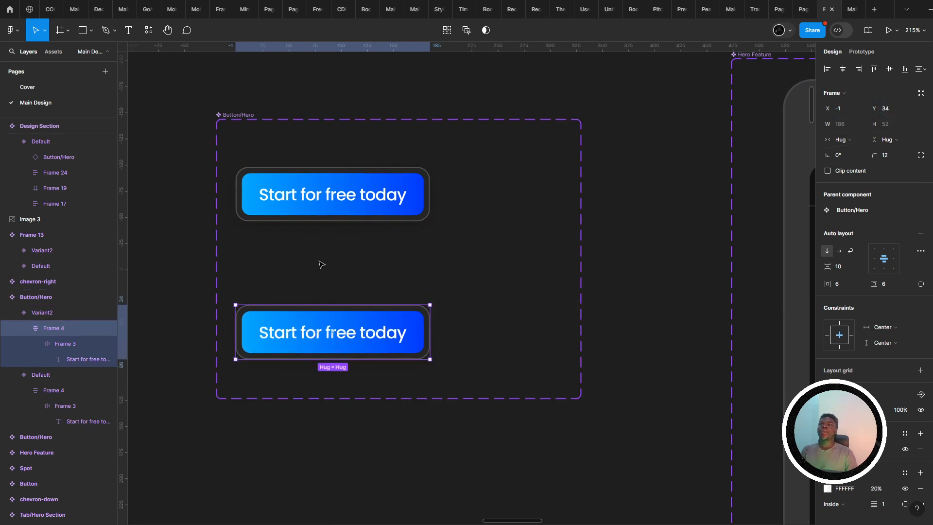
key("ctrl+z")
left_click(389, 183)
left_click(389, 186)
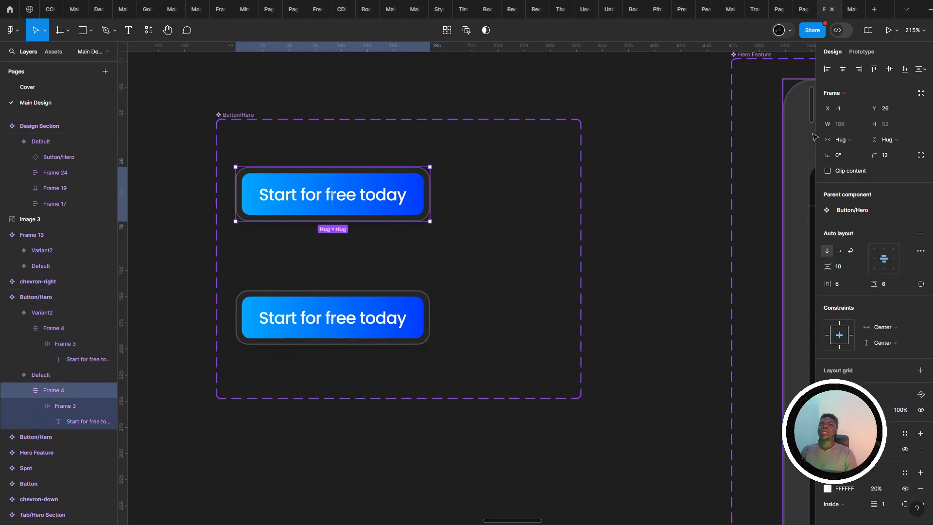
left_click_drag(873, 109, 857, 106)
key("ctrl+z")
left_click(452, 213)
double_click(363, 197)
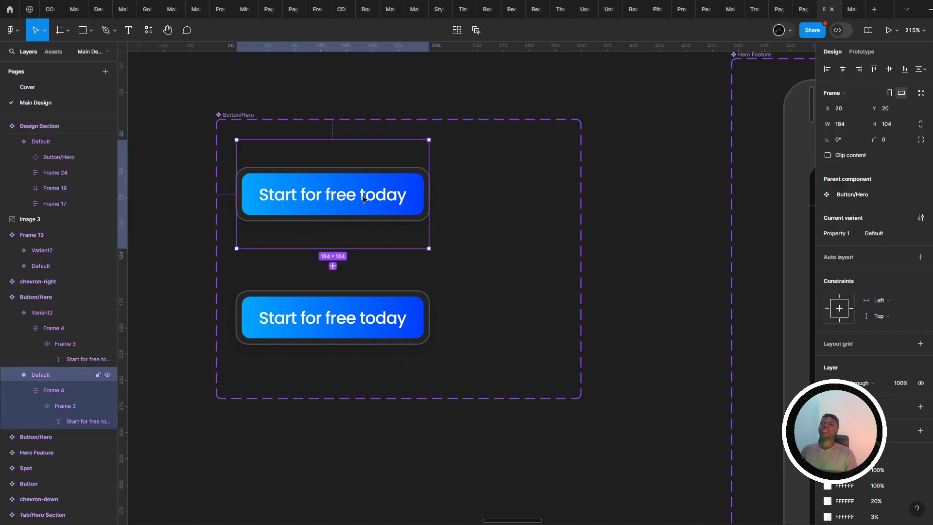
left_click(361, 311)
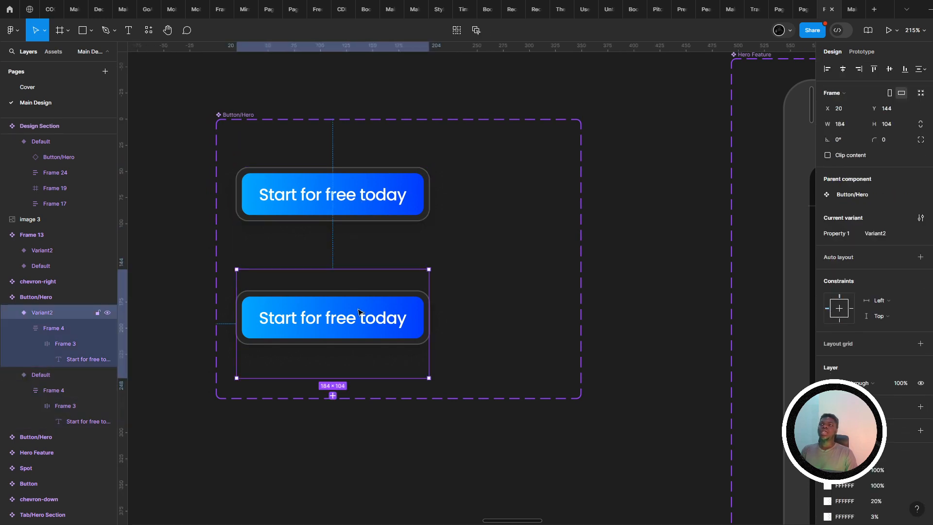
left_click(360, 310)
left_click_drag(874, 108, 867, 103)
key("ctrl+z")
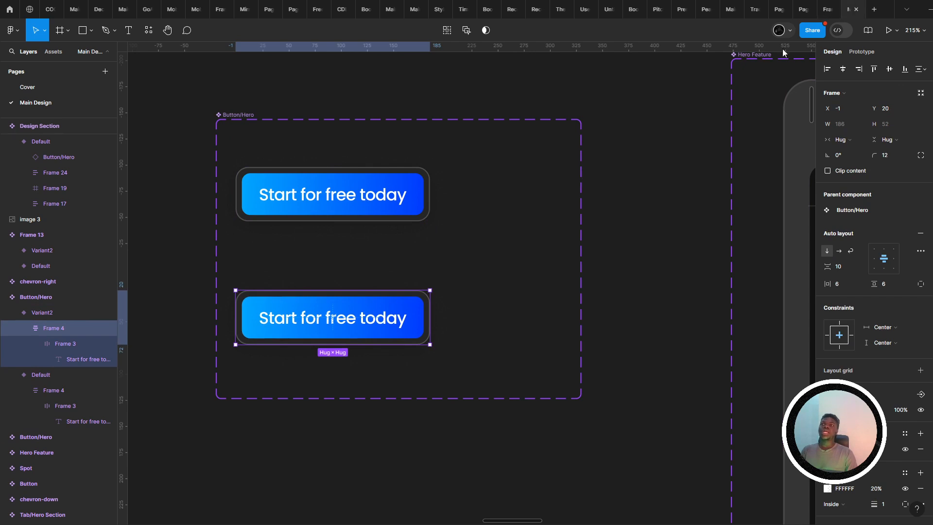
- Check the blue button below the Navigation paragraph in the prototype preview and return to the Button/Hero component
left_click(826, 9)
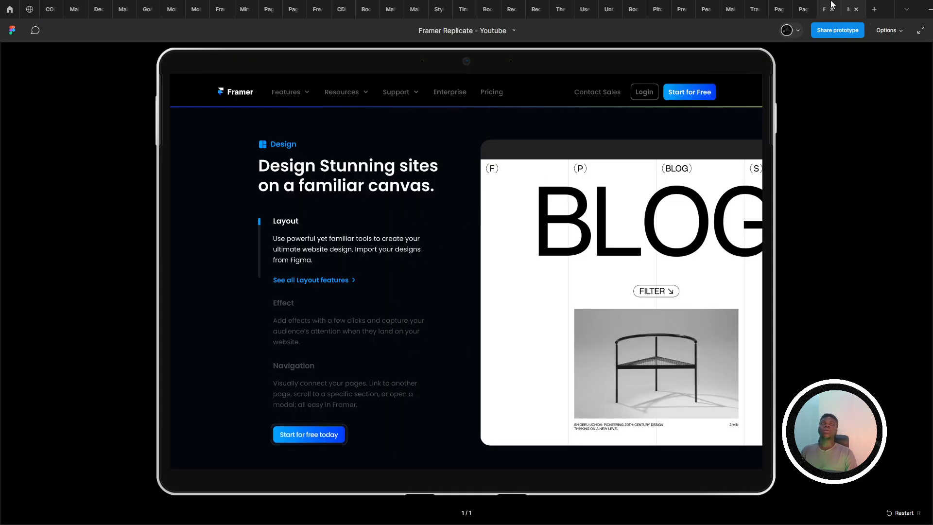
left_click(828, 6)
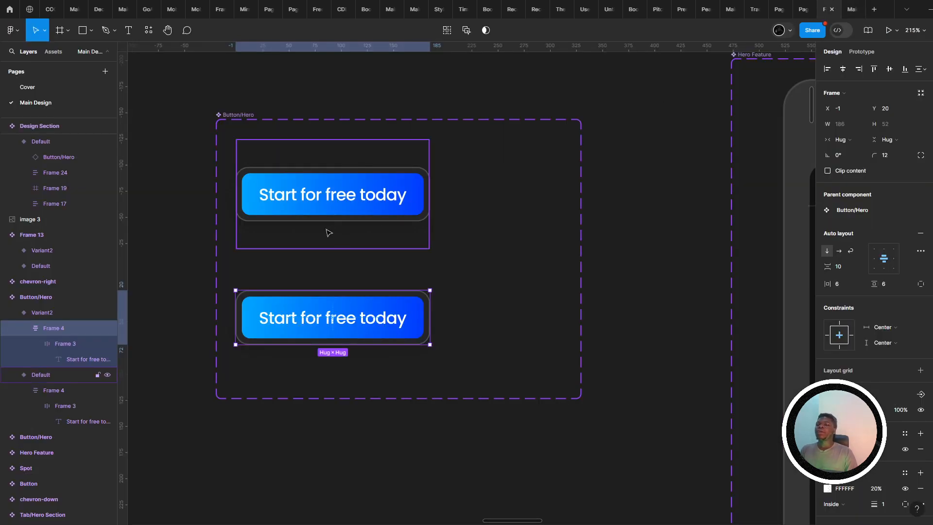
scroll(332, 230, "up", 1)
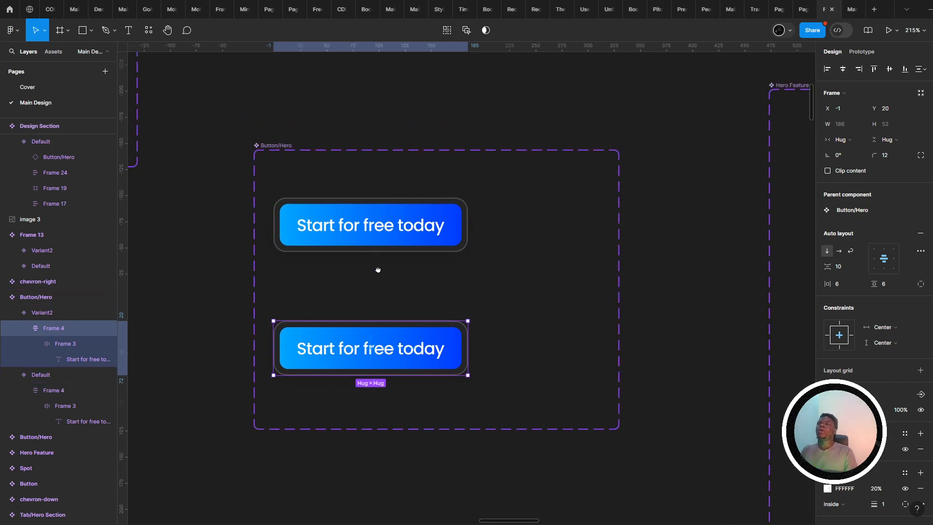
- Set the height of the blue Button/Hero component's Default variant to 72 by calculating 56+8+8
left_click(394, 193)
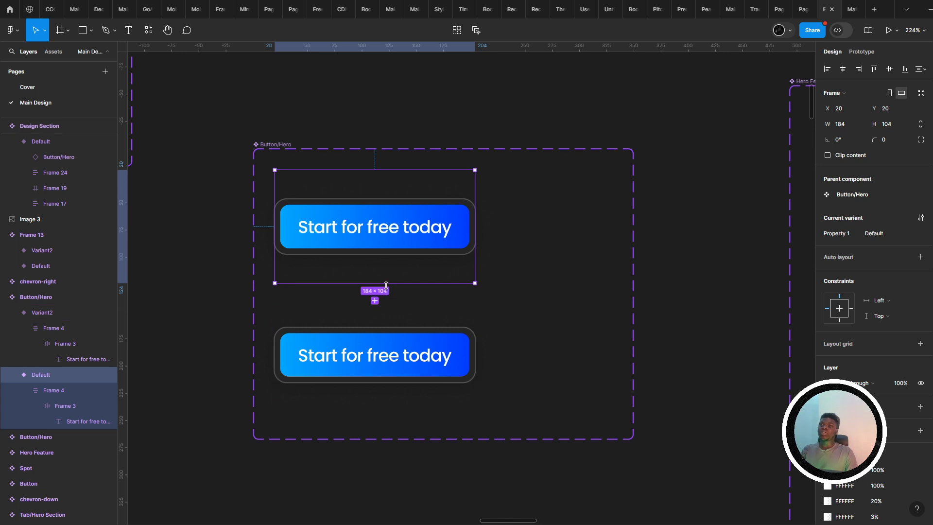
left_click_drag(385, 281, 380, 256)
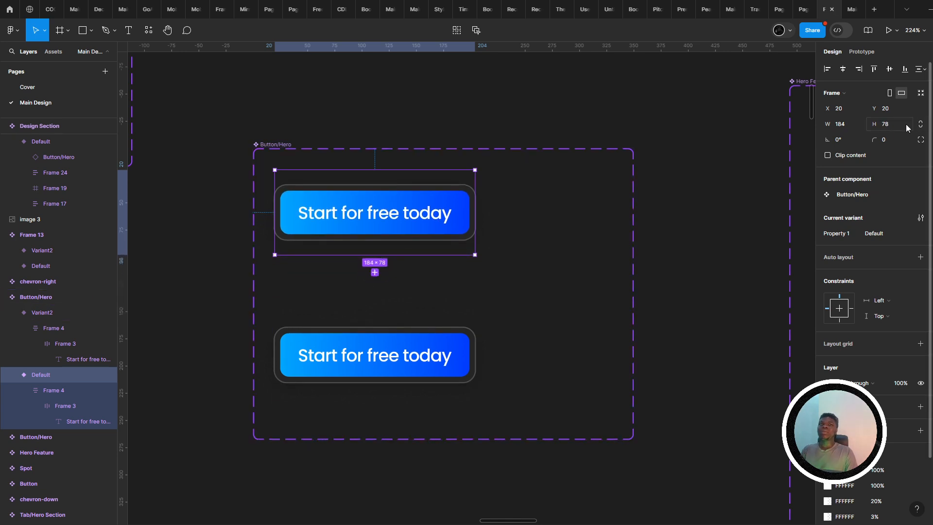
type("56")
key("Return")
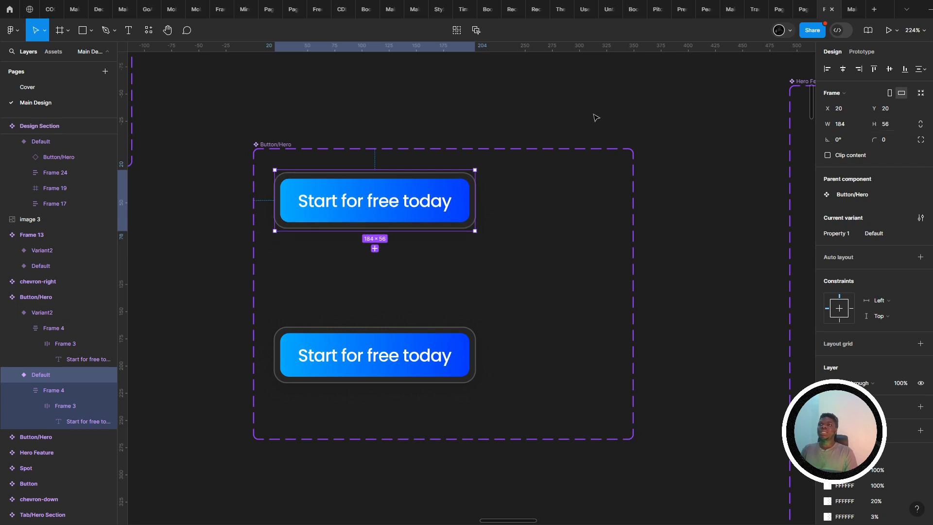
key("ctrl+z")
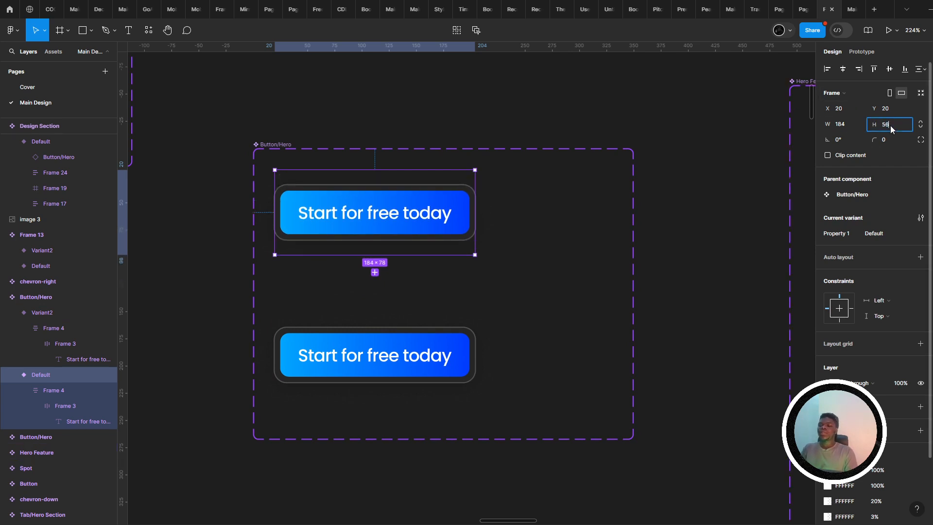
type("+8+8")
key("Return")
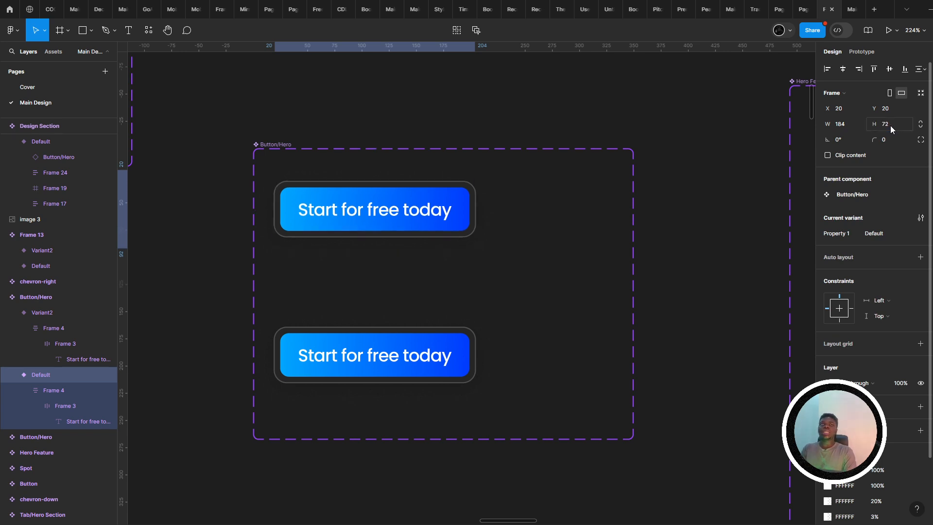
- Set the height of the blue Button/Hero component's Variant2 to 72
left_click(371, 325)
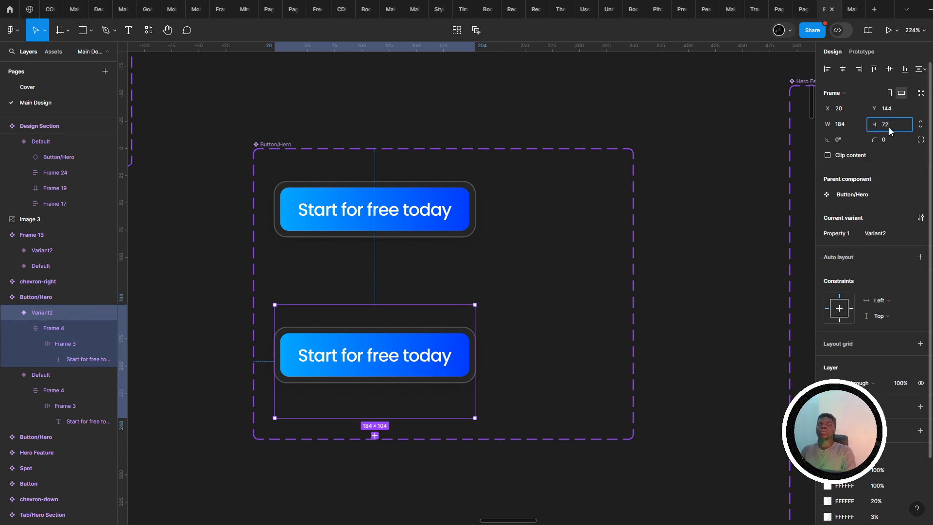
left_click(889, 129)
type("72")
key("Return")
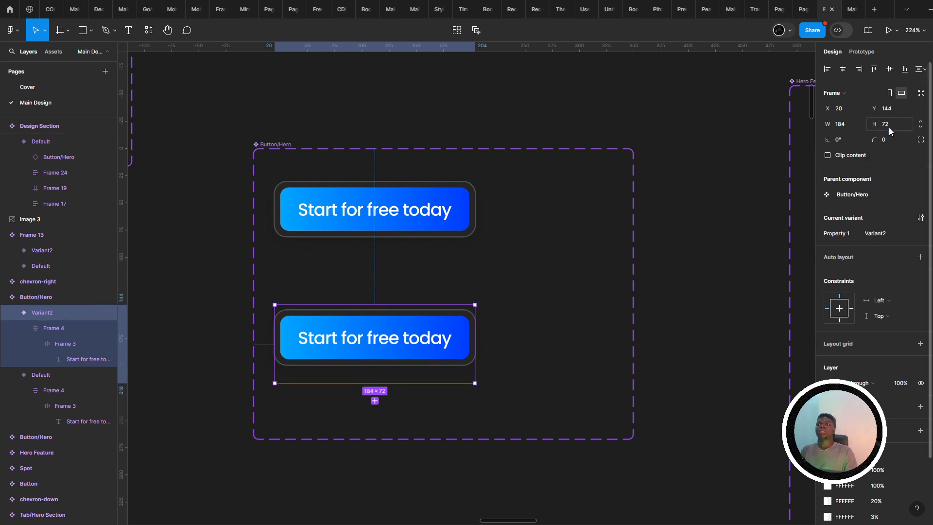
- Check the resized button in the prototype preview and measure the spacing around its inner frame in the Button/Hero Default variant
left_click(409, 168)
left_click(408, 186)
left_click(848, 7)
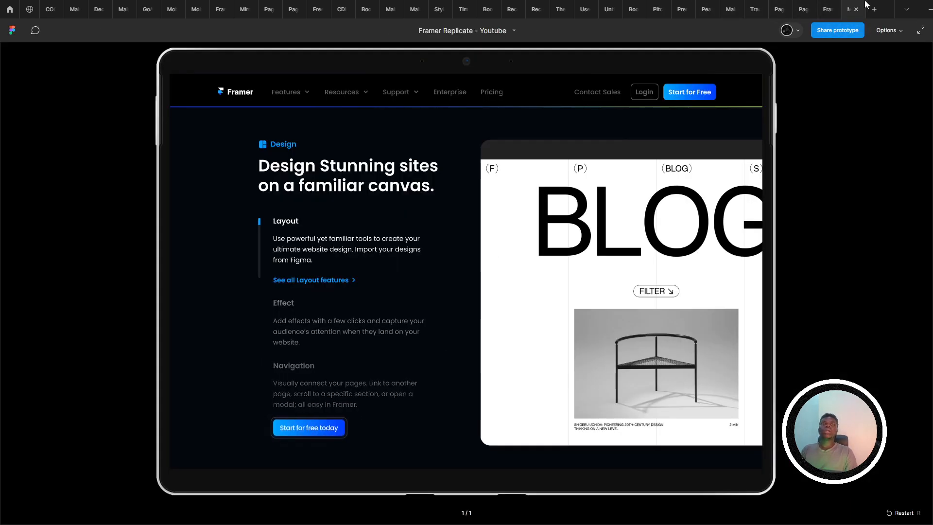
left_click(827, 8)
scroll(409, 267, "down", 3)
scroll(444, 240, "up", 3)
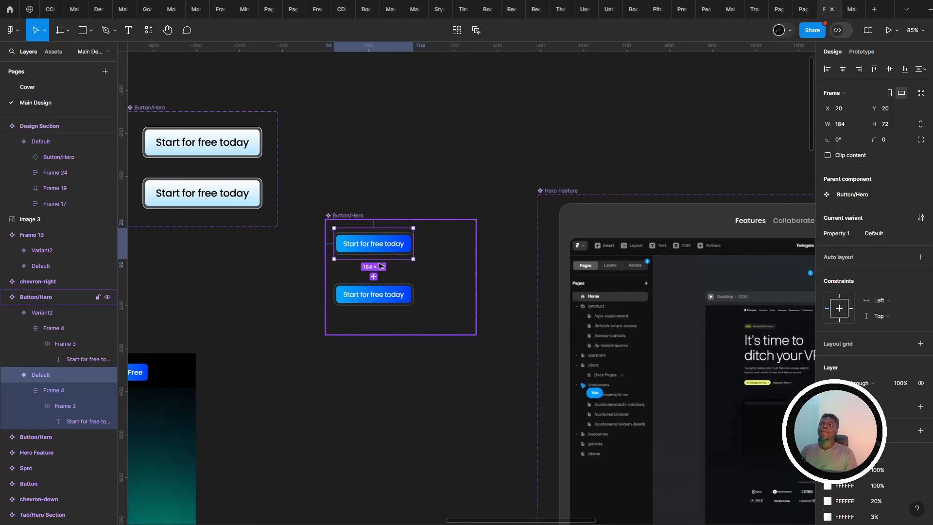
scroll(382, 264, "up", 3)
double_click(398, 233)
key("alt")
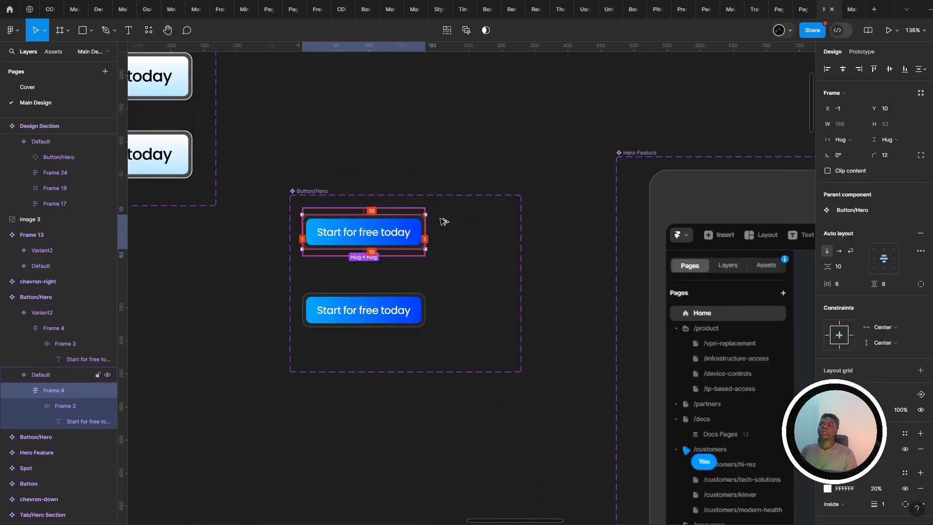
- Nudge the blue button in the Design Section's Default variant down to Y 749, checking its gap to the text frame above
left_click_drag(690, 292, 366, 250)
left_click_drag(610, 489, 402, 279)
scroll(402, 279, "down", 6)
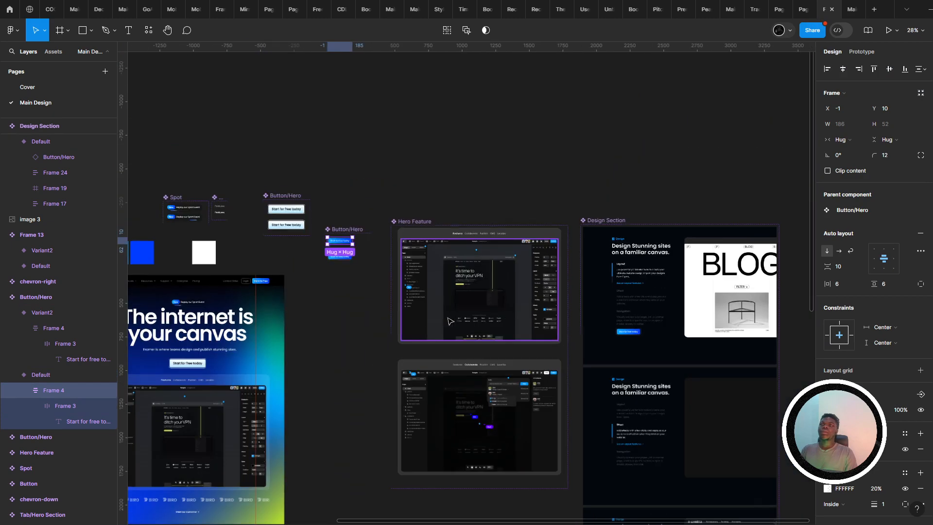
scroll(449, 321, "up", 5)
left_click(416, 242)
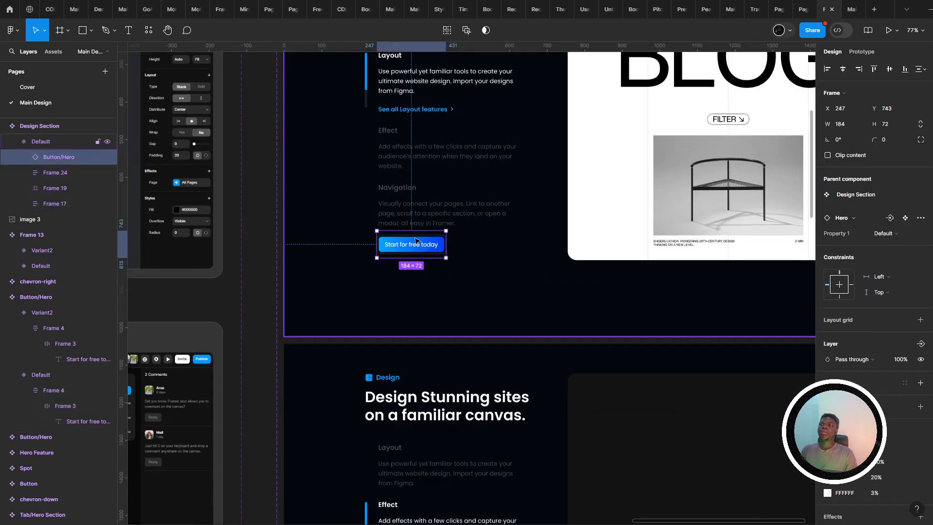
scroll(405, 244, "up", 5)
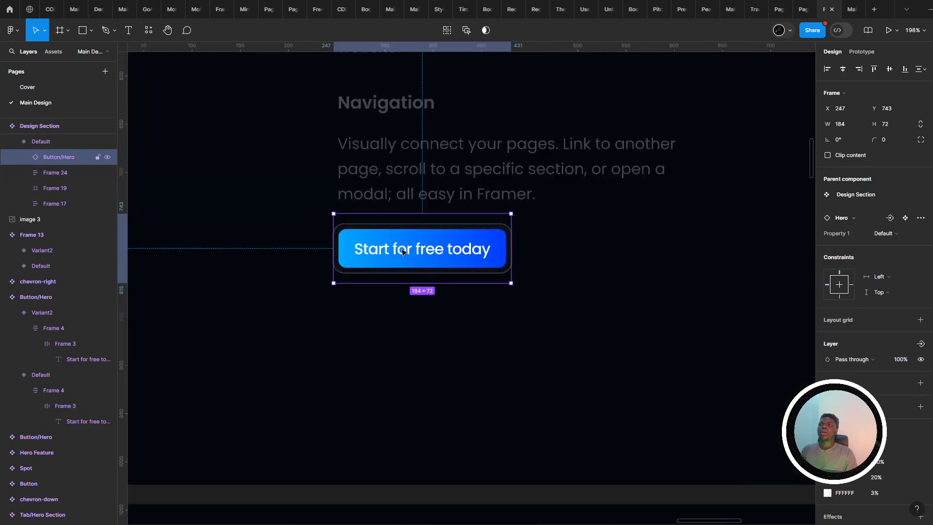
key("Down")
key("Down")
key("Down")
key("Down")
key("Down")
key("alt")
double_click(421, 231)
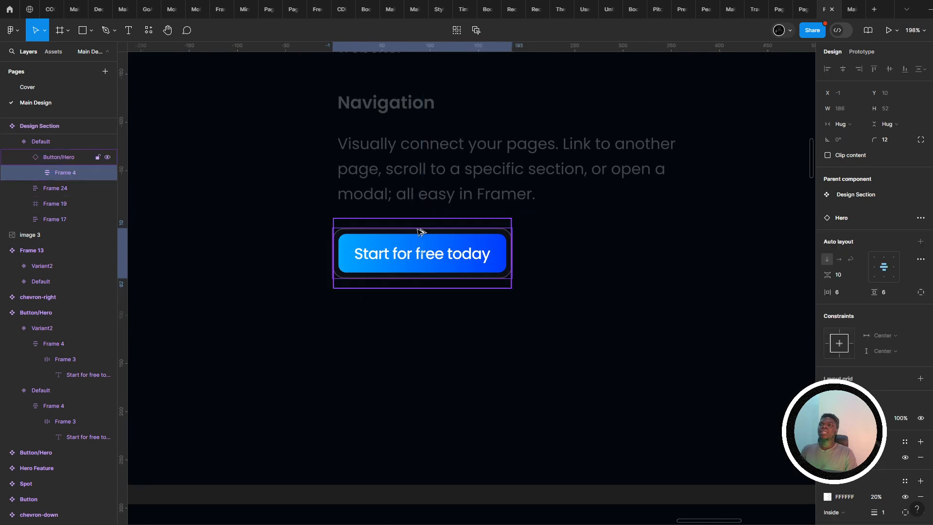
key("Escape")
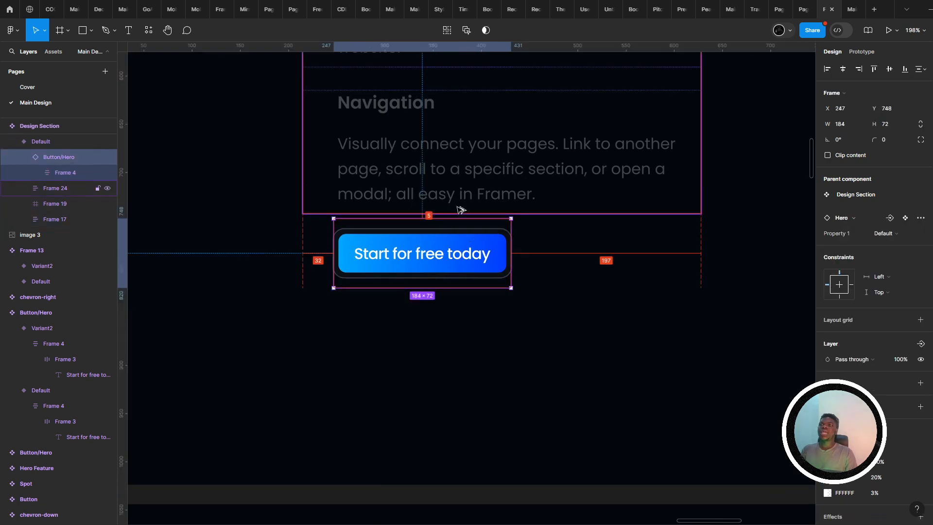
key("Down")
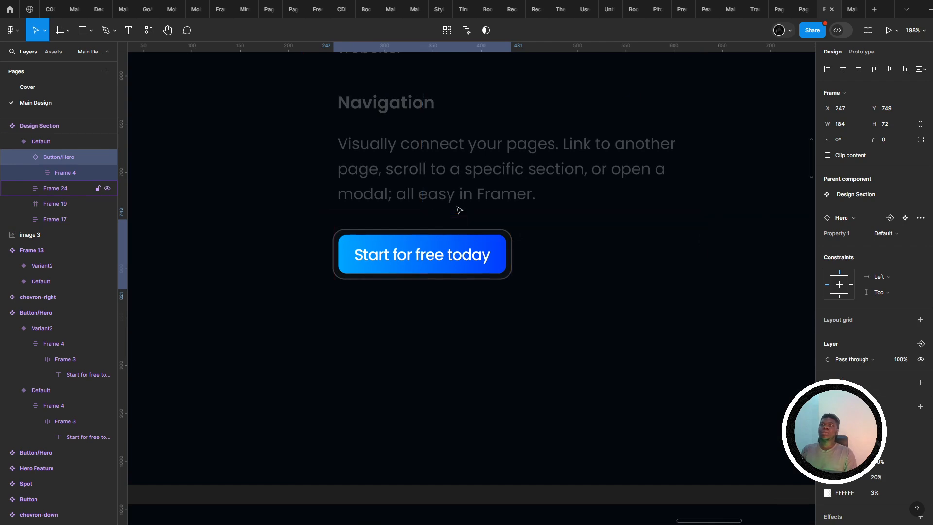
- Copy the blue button into Variant2 and Variant3 of the Design Section component at the same position, X 247 and Y 749
scroll(460, 210, "down", 6)
scroll(408, 305, "down", 5)
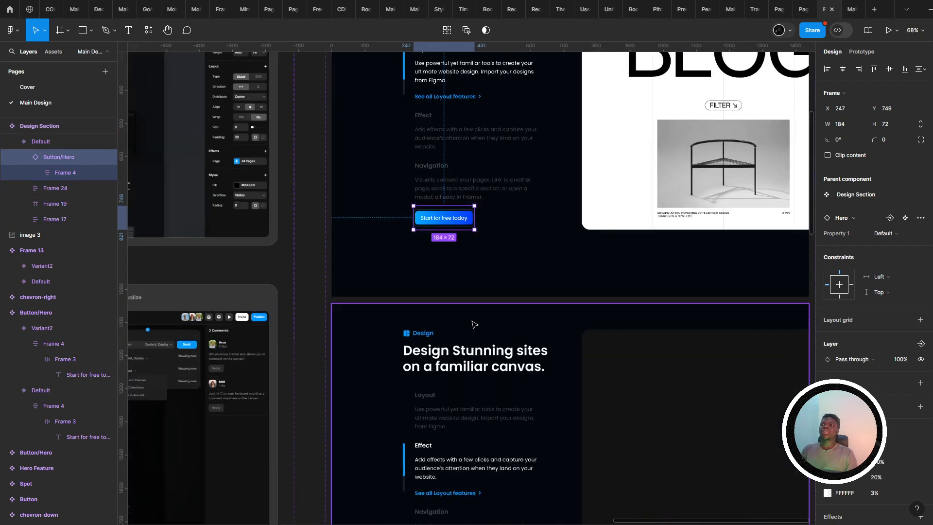
left_click(409, 309)
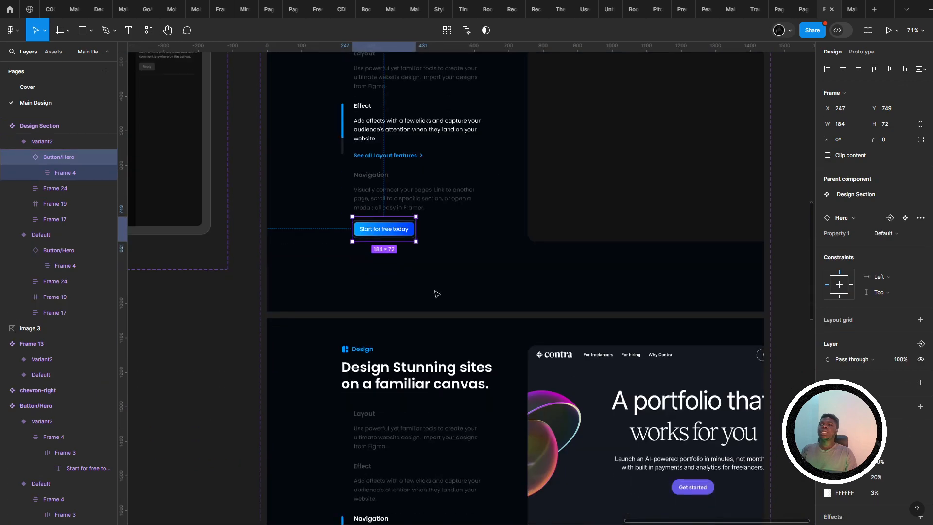
scroll(427, 291, "down", 5)
left_click(380, 372)
scroll(416, 386, "down", 2)
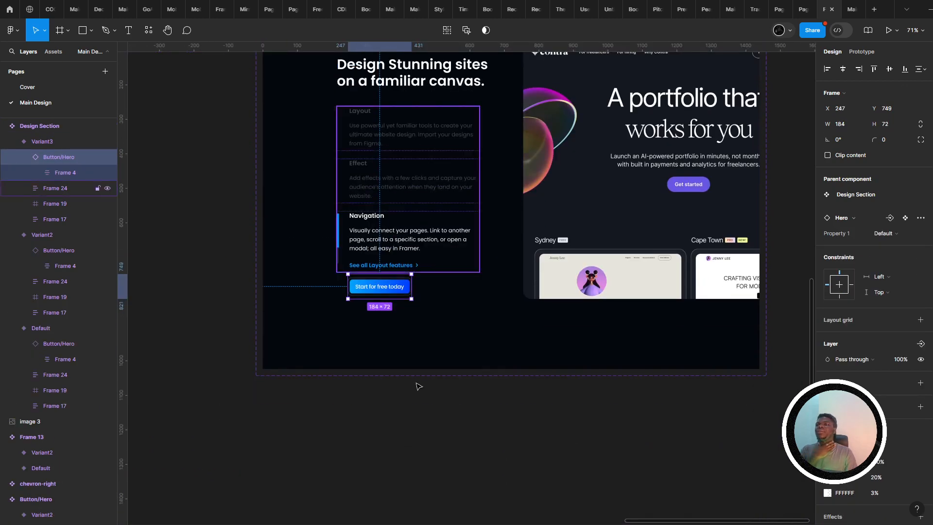
- Test switching between the Layout and Effect items of the Design section in the prototype preview, checking the button's position
left_click(417, 385)
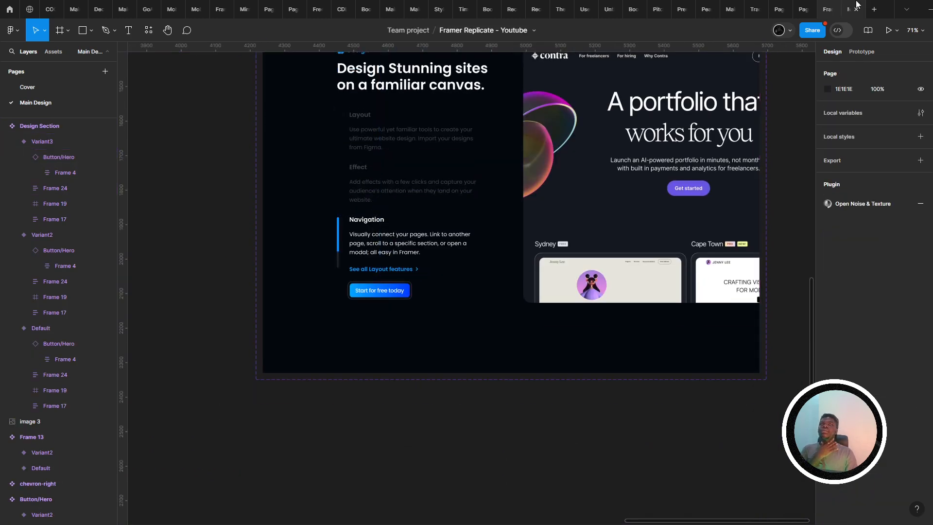
left_click(851, 9)
scroll(357, 296, "up", 3)
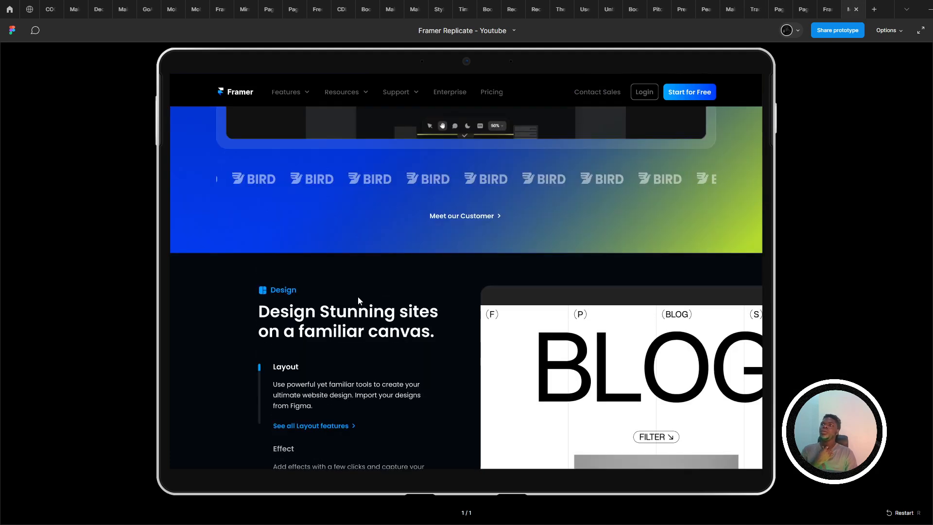
scroll(357, 296, "down", 3)
left_click(313, 346)
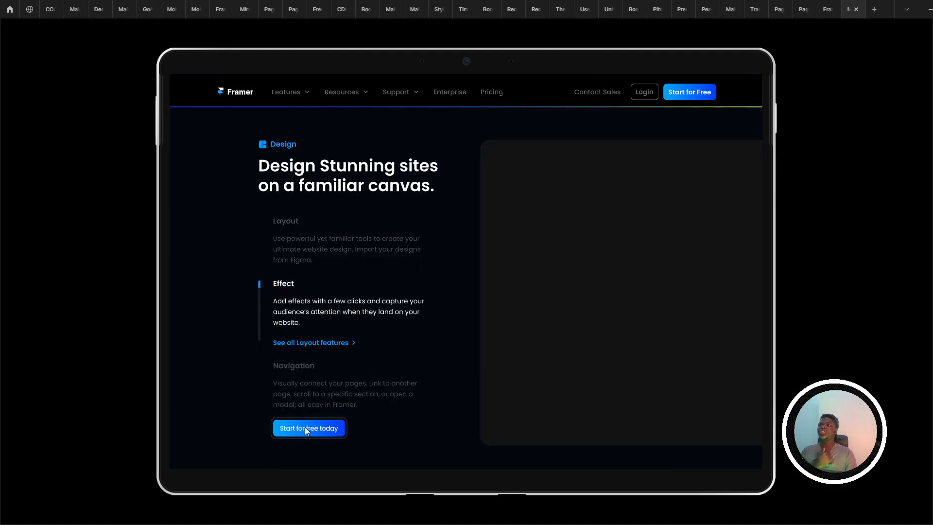
left_click(317, 243)
left_click(312, 331)
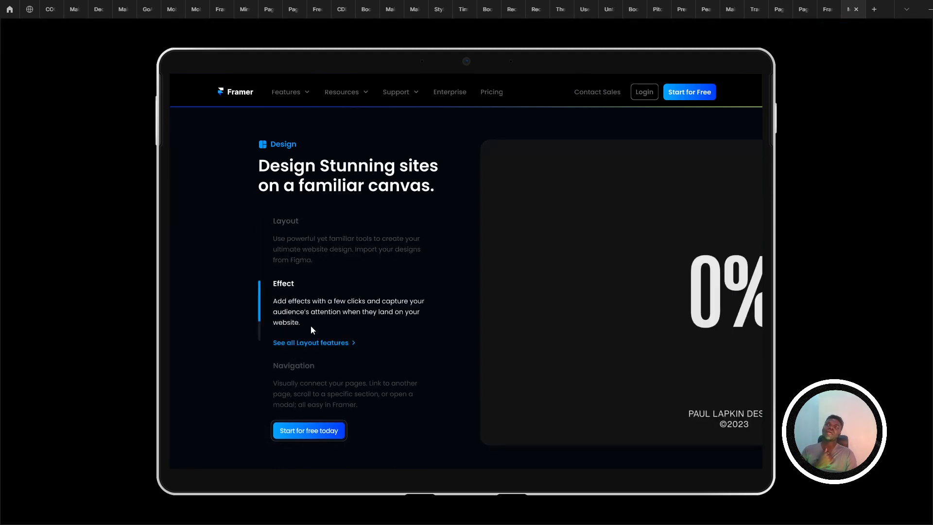
left_click(328, 254)
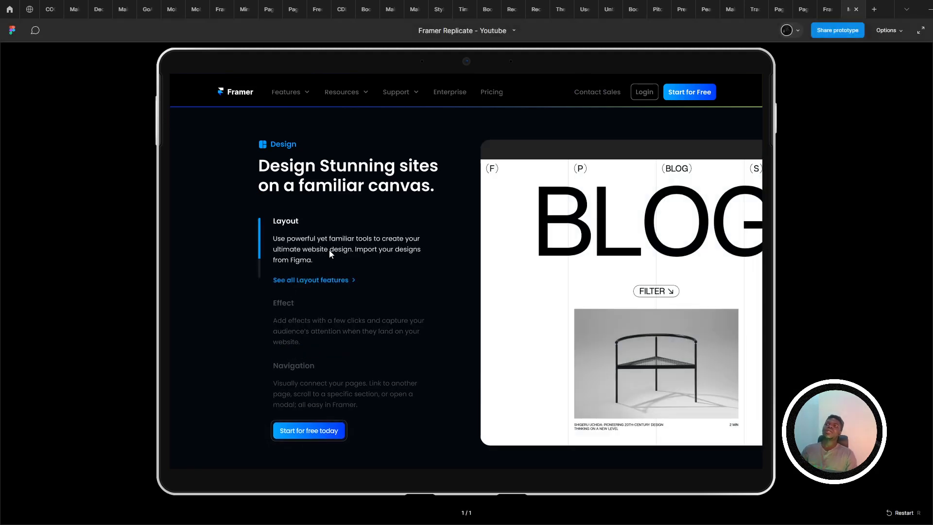
scroll(512, 204, "down", 5)
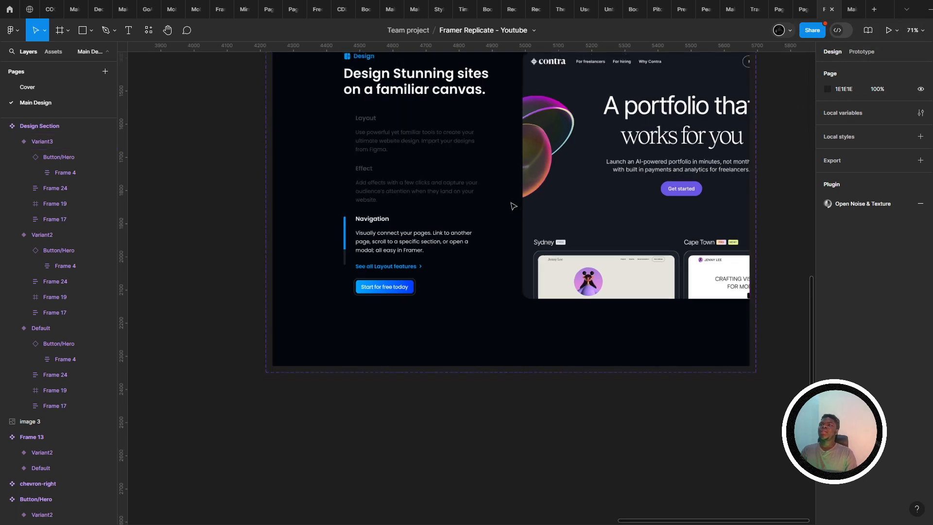
- Delete the Design section reference screenshot (image 3) placed beside the Desktop - 1 frame
left_click_drag(467, 234, 410, 300)
scroll(410, 299, "down", 8)
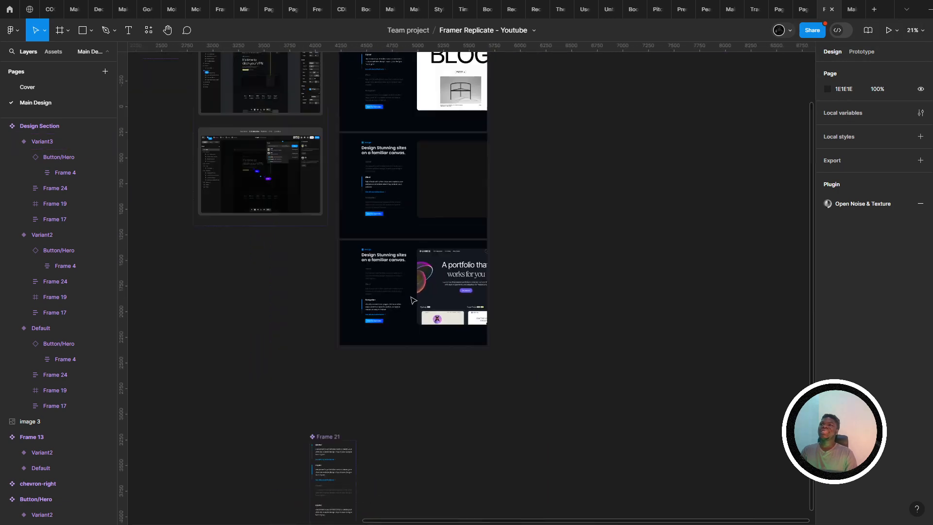
left_click_drag(228, 314, 367, 333)
scroll(468, 335, "up", 8)
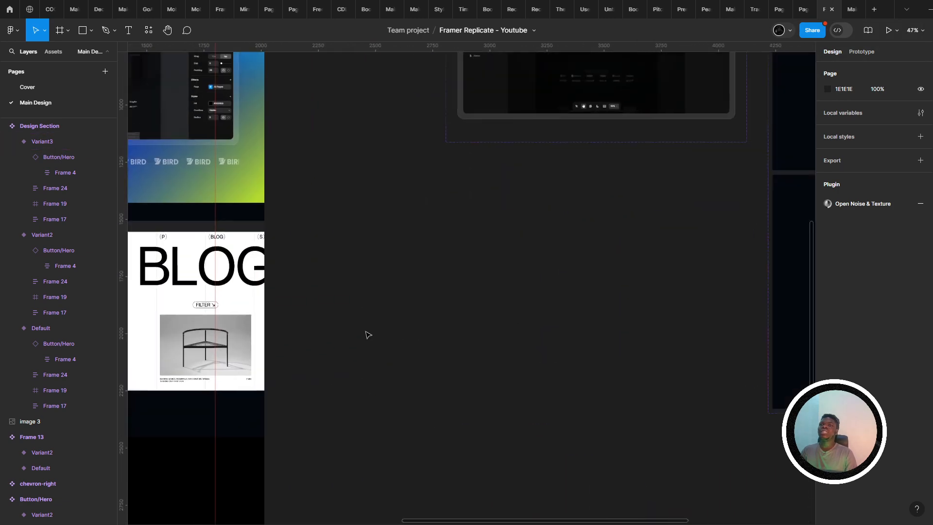
scroll(325, 340, "down", 5)
left_click_drag(220, 346, 247, 347)
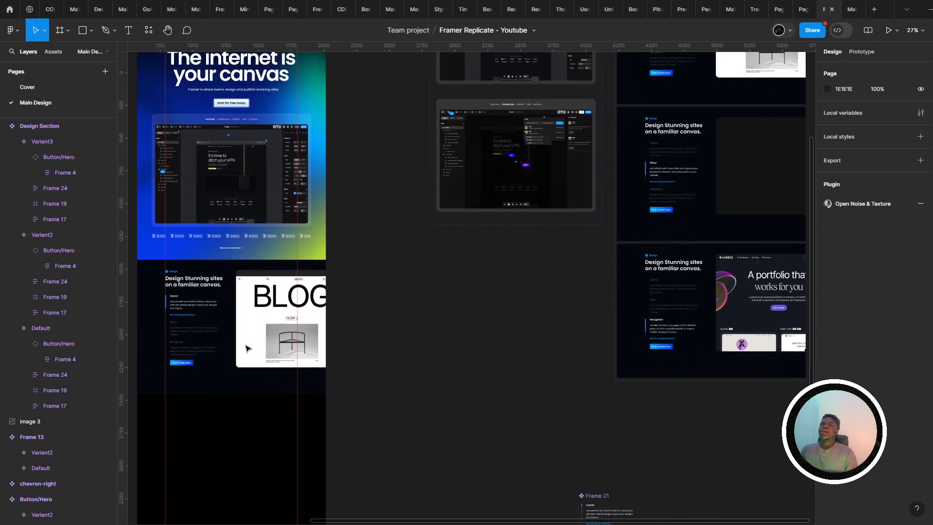
scroll(258, 348, "up", 5)
left_click_drag(194, 399, 436, 295)
scroll(421, 308, "up", 1)
scroll(421, 308, "down", 5)
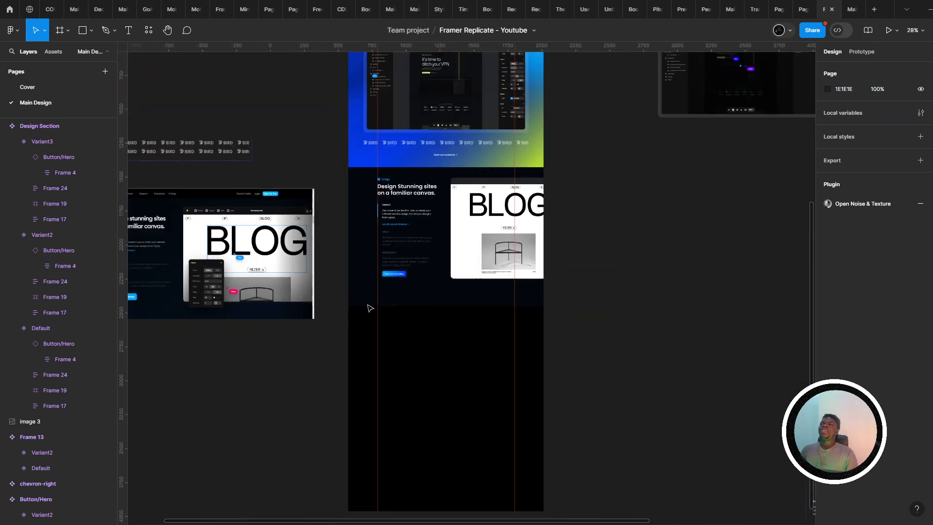
left_click_drag(229, 308, 396, 290)
left_click(418, 278)
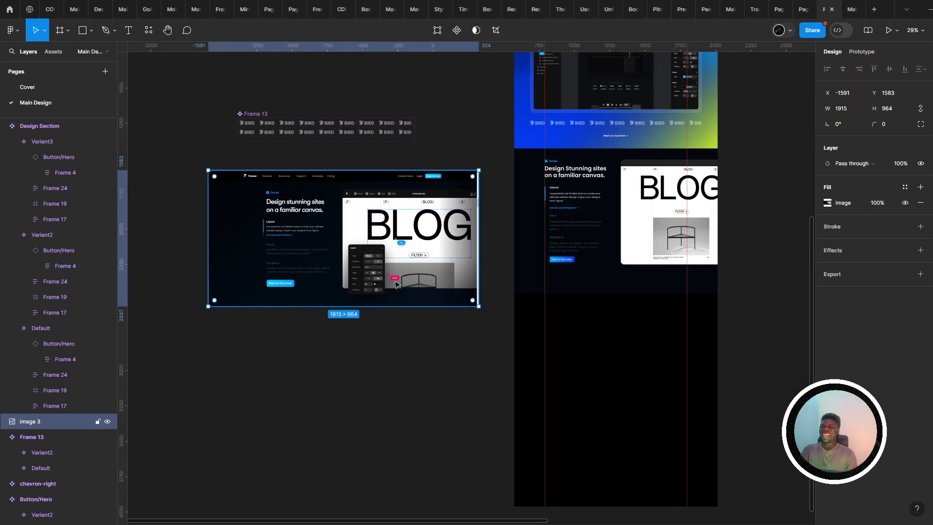
key("Delete")
- Move the BIRD logo strip component (Frame 13) up to the other components above the Desktop - 1 frame
scroll(437, 296, "right", 1)
scroll(402, 384, "right", 3)
scroll(407, 396, "down", 3)
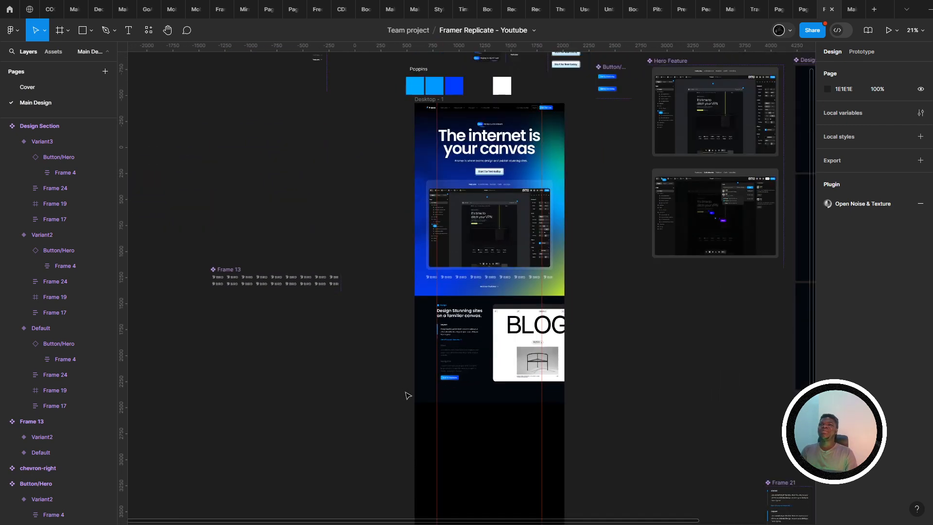
scroll(408, 395, "down", 5)
scroll(402, 391, "up", 4)
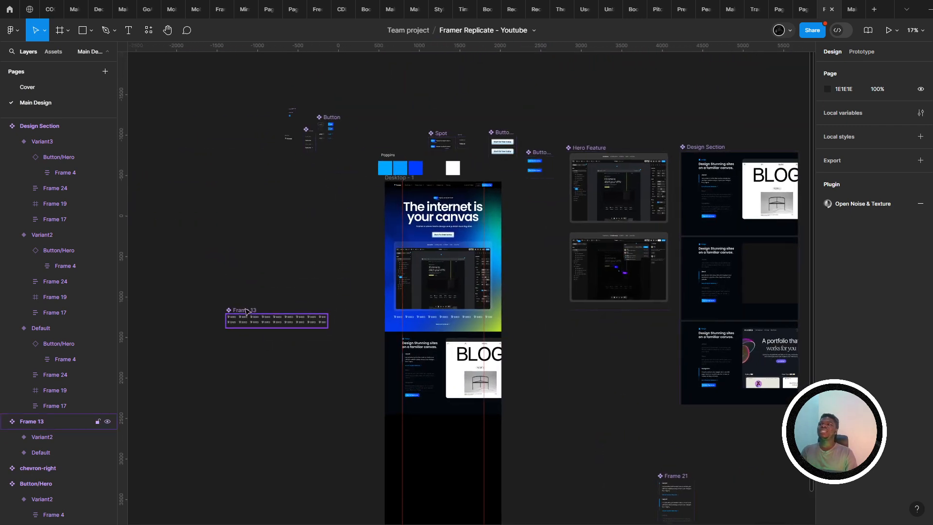
left_click_drag(246, 311, 219, 231)
left_click_drag(193, 170, 186, 170)
left_click_drag(428, 243, 364, 172)
- Move the Frame 21 component up beside the Design Section component, at X 5790 and Y -852
scroll(539, 440, "up", 1)
mouse_move(613, 417)
left_mouse_down()
mouse_move(538, 440)
mouse_move(699, 206)
left_mouse_up()
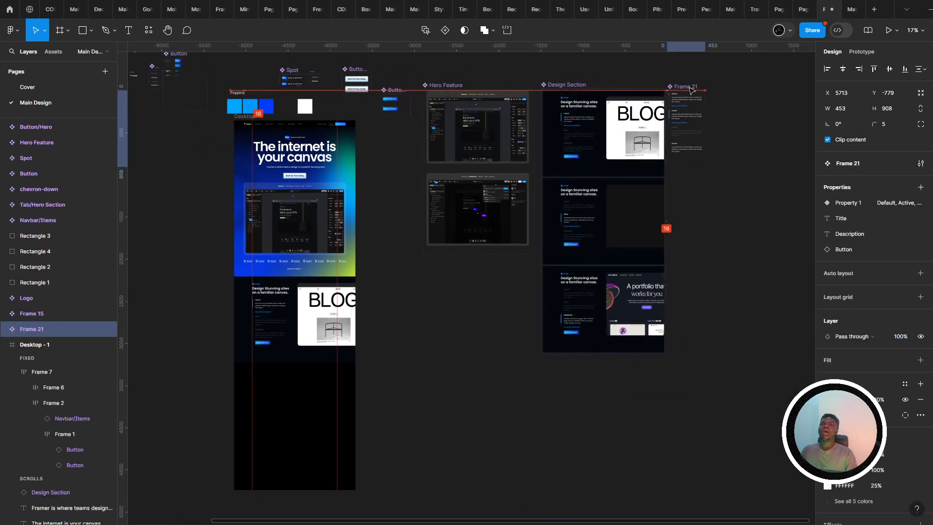
scroll(428, 257, "up", 2)
left_click_drag(428, 257, 602, 319)
mouse_move(583, 370)
left_mouse_down()
mouse_move(573, 395)
mouse_move(602, 490)
left_mouse_up()
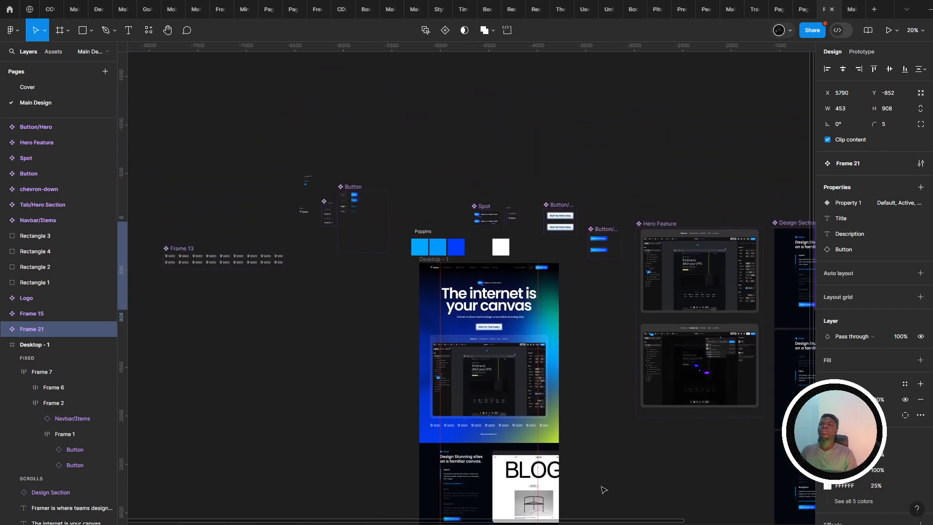
scroll(602, 490, "up", 1)
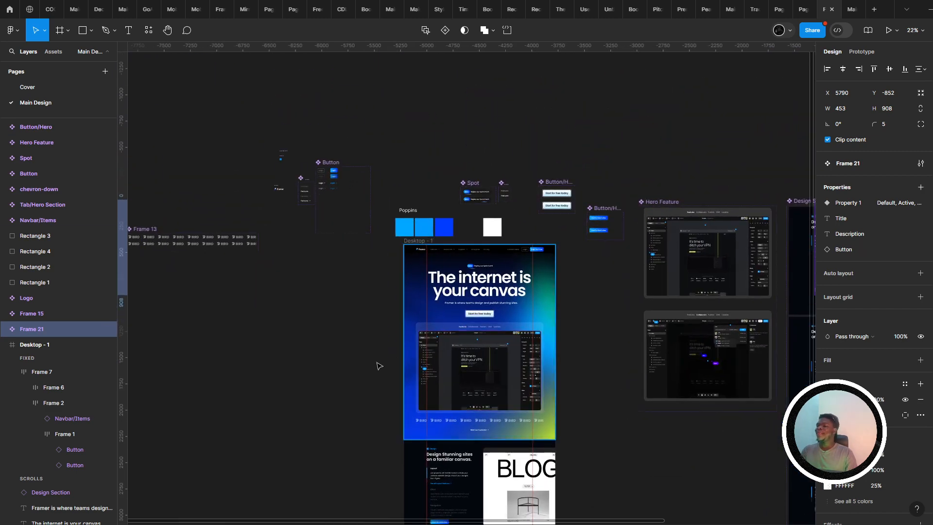
scroll(362, 372, "up", 1)
scroll(362, 377, "up", 5)
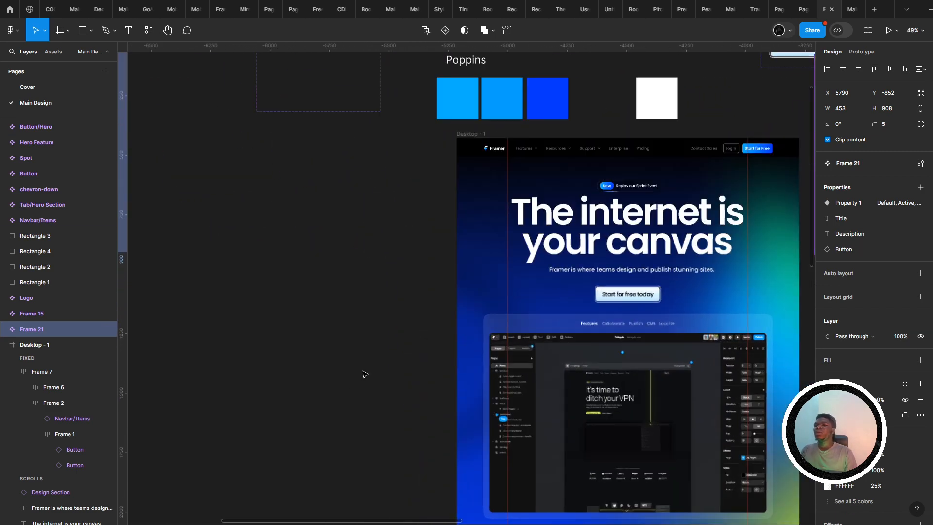
left_click_drag(375, 371, 218, 298)
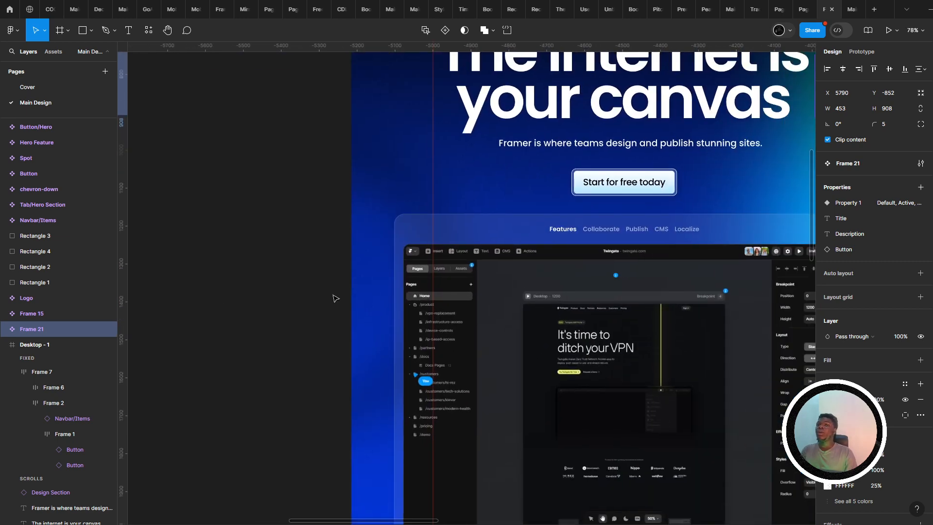
scroll(338, 298, "down", 5)
scroll(359, 287, "down", 5)
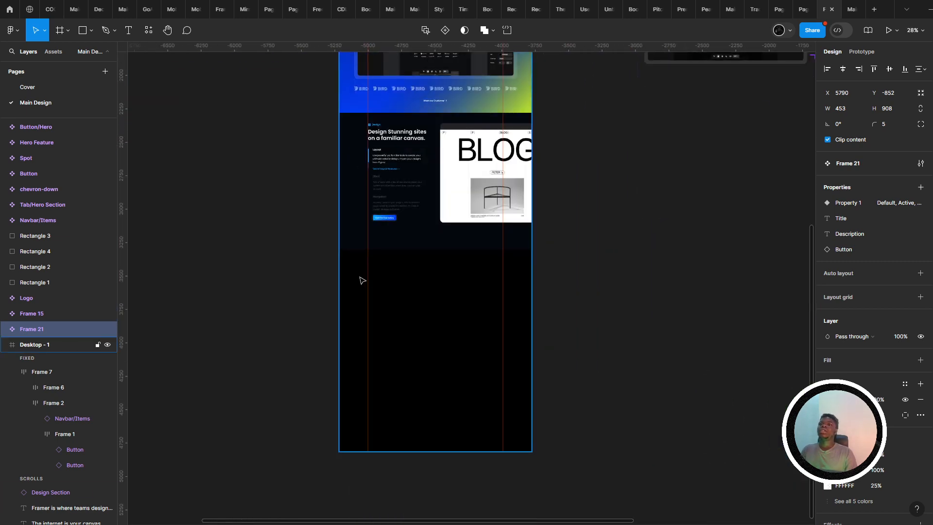
scroll(362, 281, "up", 4)
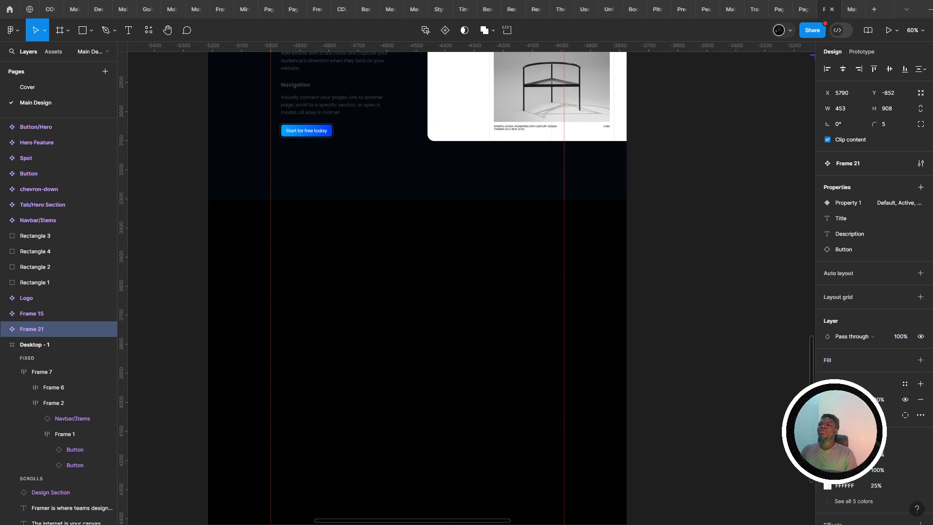
- Switch to framer.com in the browser and examine the Publish section's heading, button and two pasteapp.io mockups
key("alt+Tab")
scroll(606, 232, "down", 6)
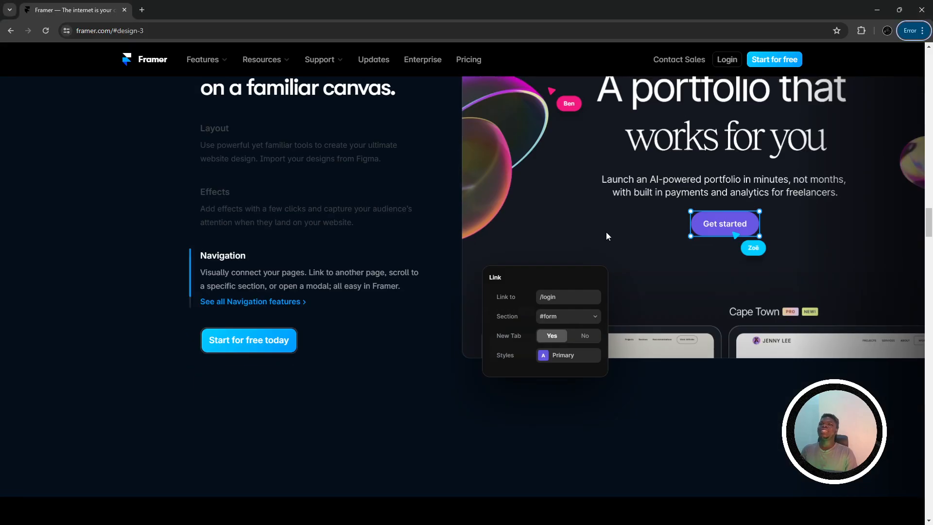
scroll(542, 220, "down", 8)
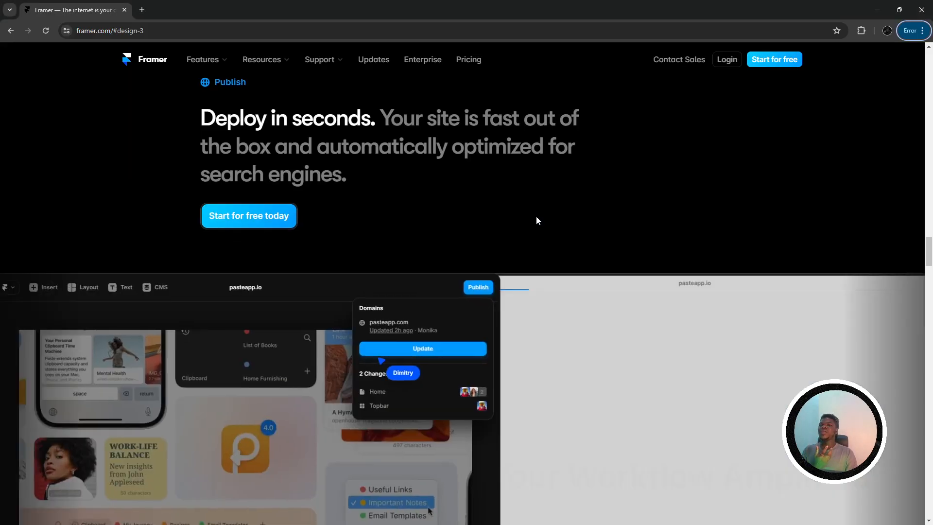
scroll(539, 219, "up", 5)
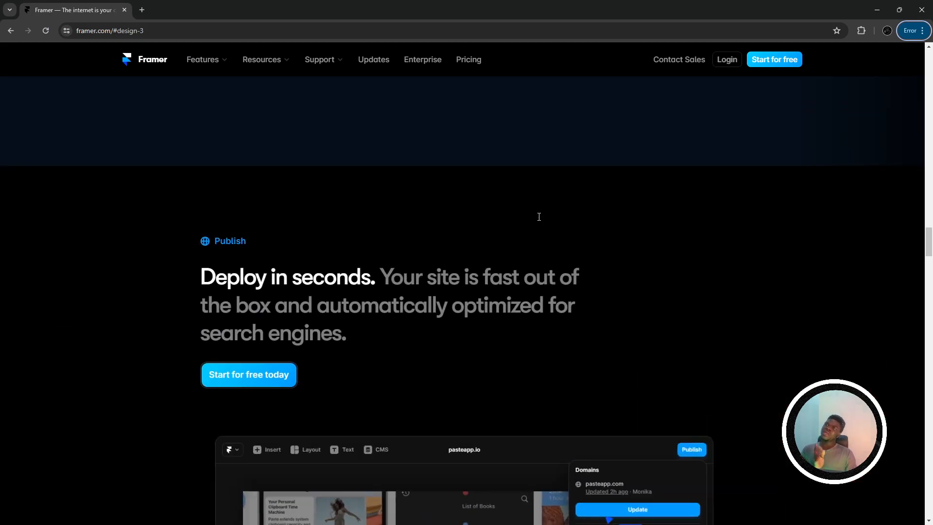
scroll(539, 217, "down", 3)
scroll(539, 217, "down", 1)
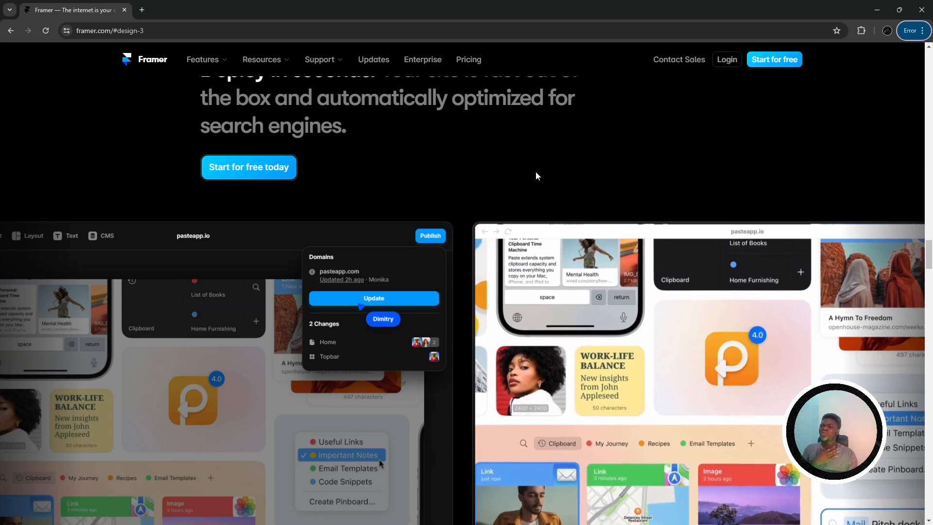
scroll(535, 173, "down", 1)
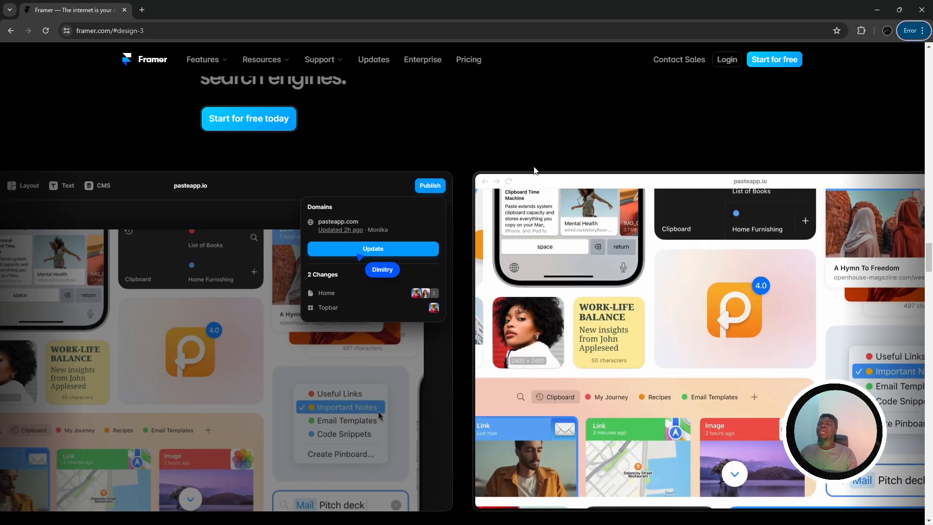
scroll(424, 205, "down", 3)
scroll(423, 205, "up", 4)
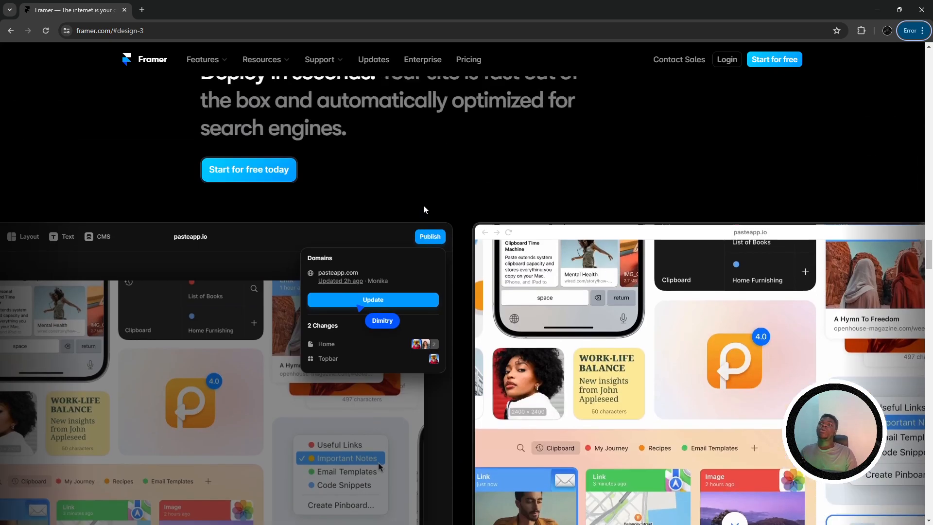
scroll(423, 205, "down", 2)
scroll(423, 209, "down", 3)
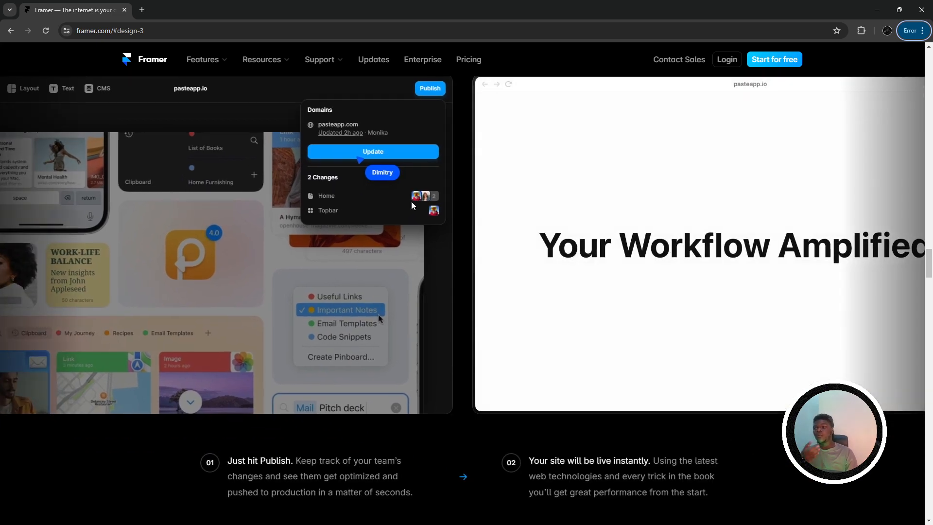
scroll(386, 199, "up", 5)
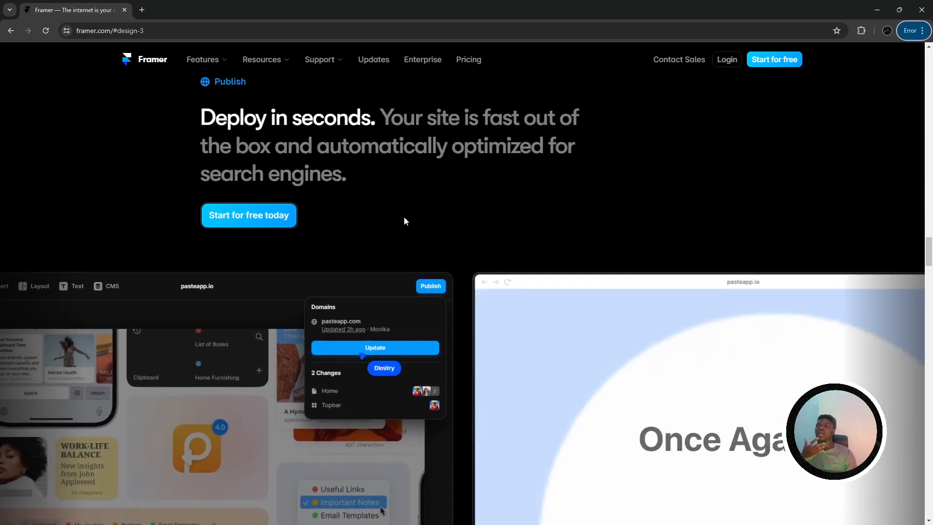
scroll(404, 216, "down", 2)
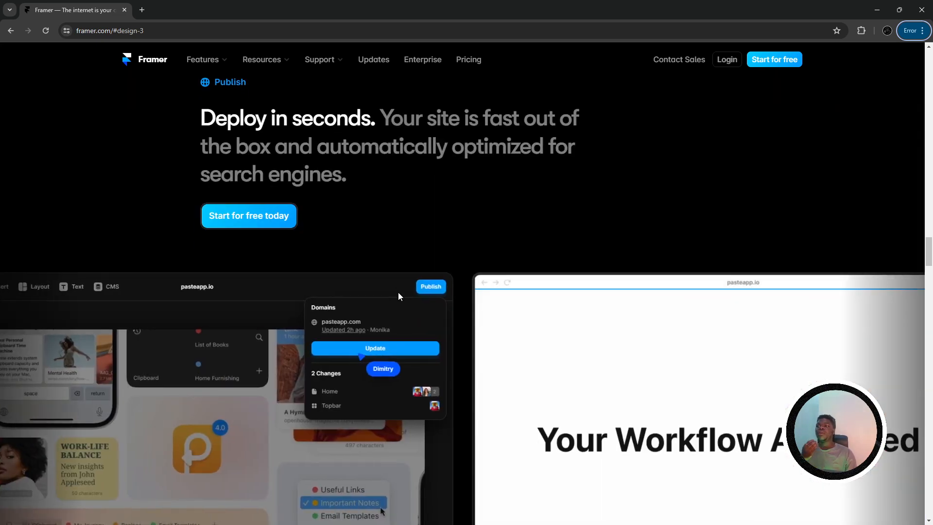
scroll(398, 291, "down", 2)
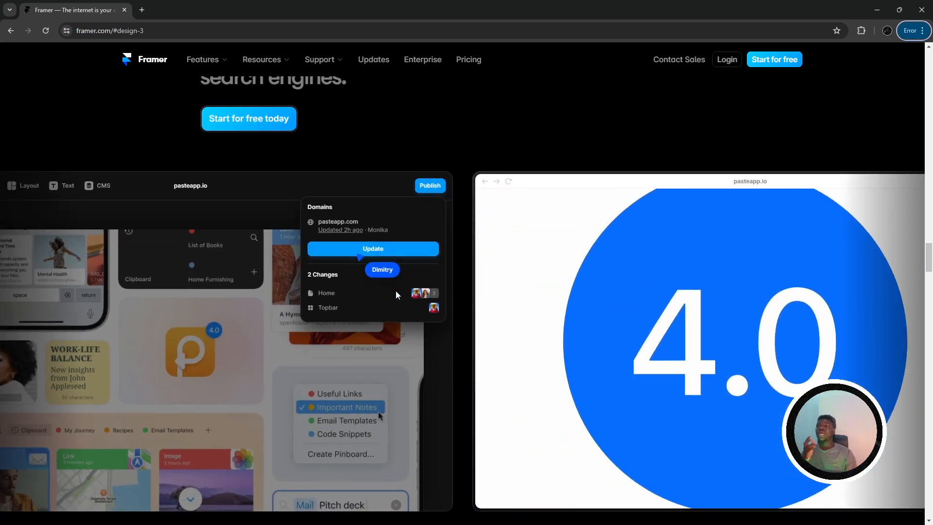
- Examine the Publish popup mockup, the animated site preview and the numbered 01 and 02 captions beneath them
right_click(432, 286)
left_click(418, 293)
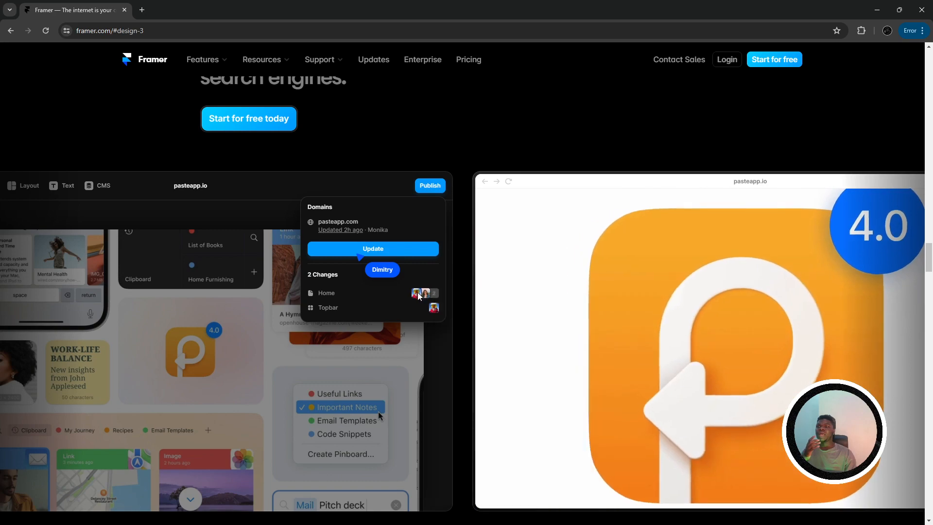
scroll(417, 295, "down", 6)
scroll(396, 358, "up", 3)
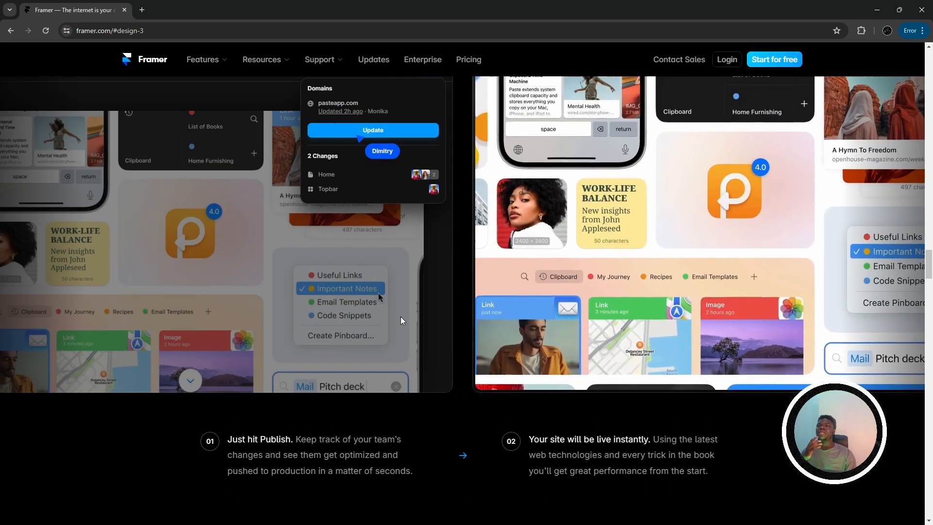
scroll(401, 320, "up", 2)
scroll(342, 398, "down", 3)
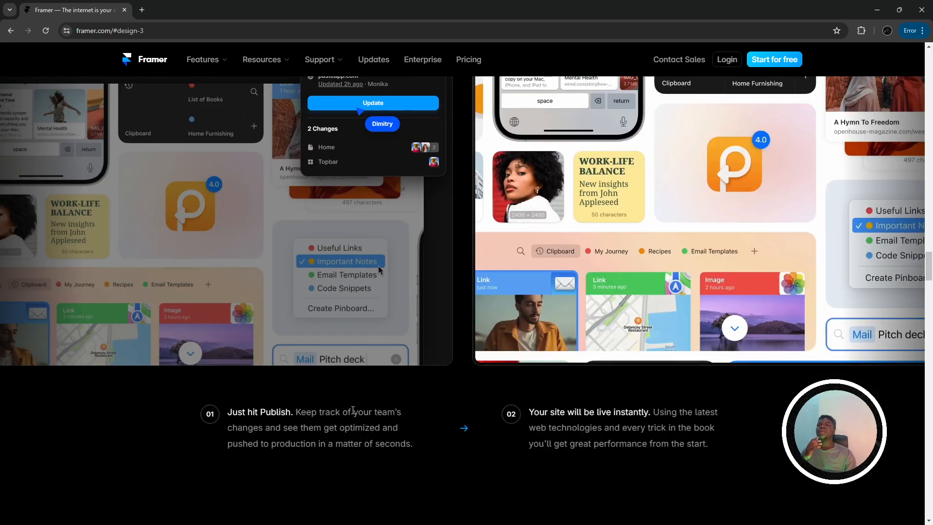
scroll(389, 368, "up", 6)
scroll(399, 350, "down", 7)
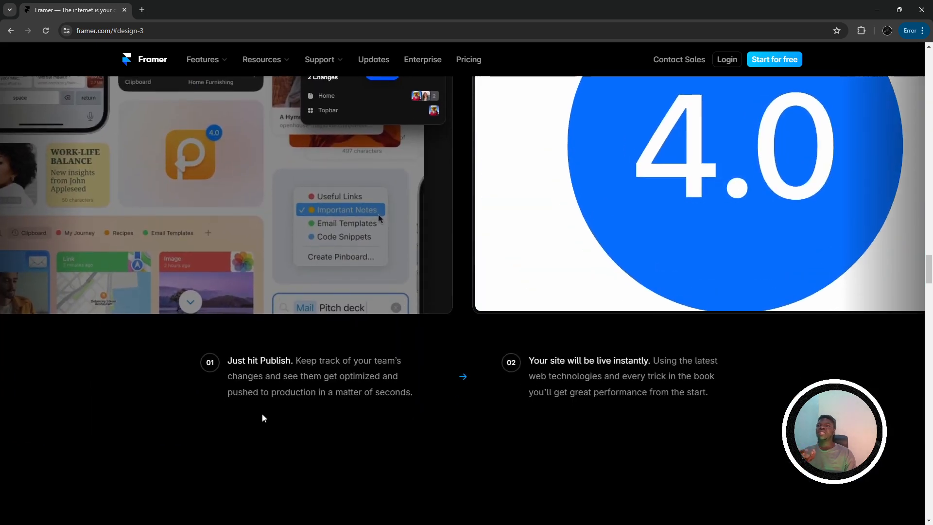
scroll(262, 415, "up", 2)
scroll(277, 389, "up", 5)
scroll(292, 365, "down", 5)
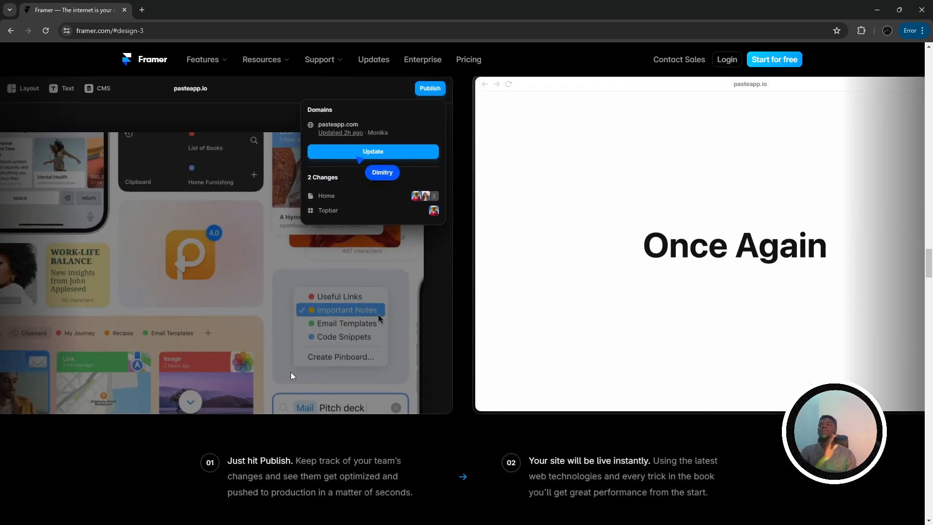
- Examine the Scale section's heading, button and feature cards, comparing them with the Publish section above
scroll(291, 372, "down", 7)
scroll(290, 361, "up", 1)
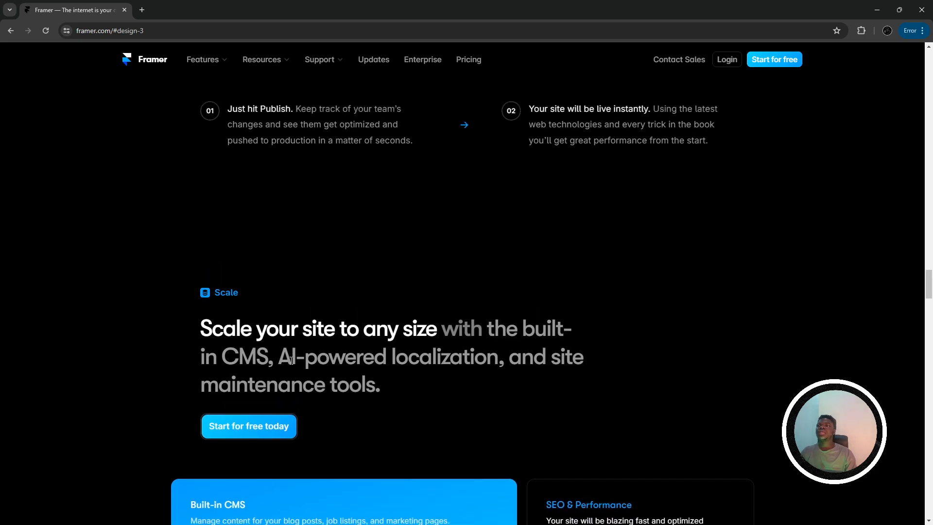
scroll(302, 345, "down", 4)
scroll(316, 330, "up", 7)
scroll(327, 319, "up", 8)
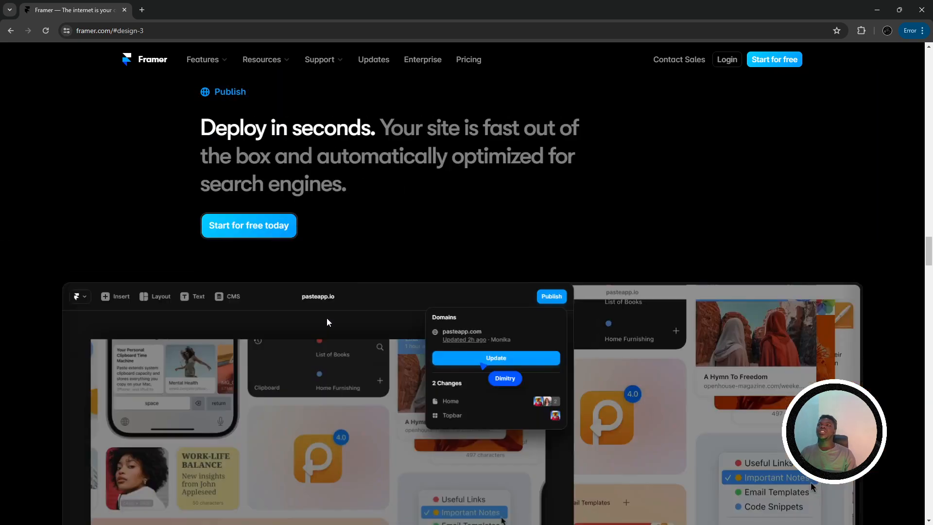
scroll(326, 319, "down", 15)
scroll(328, 322, "down", 4)
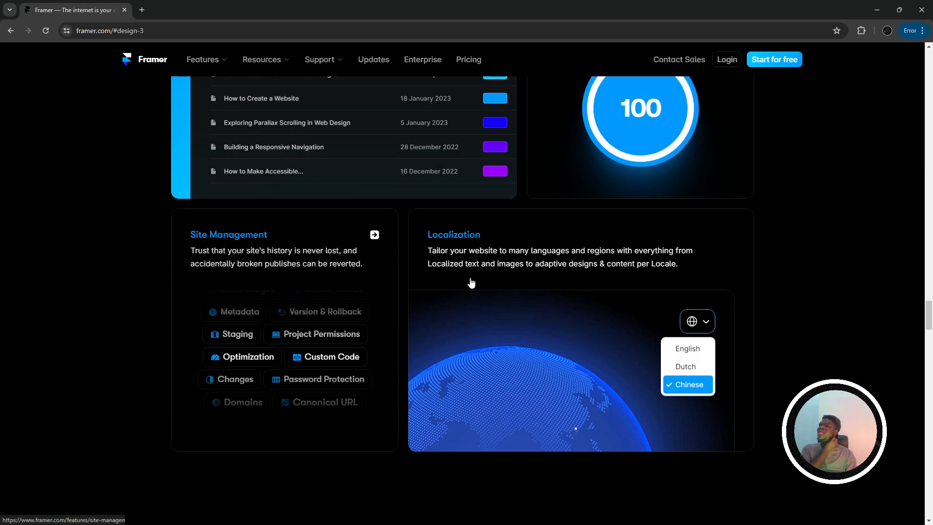
scroll(531, 271, "up", 3)
scroll(495, 448, "down", 2)
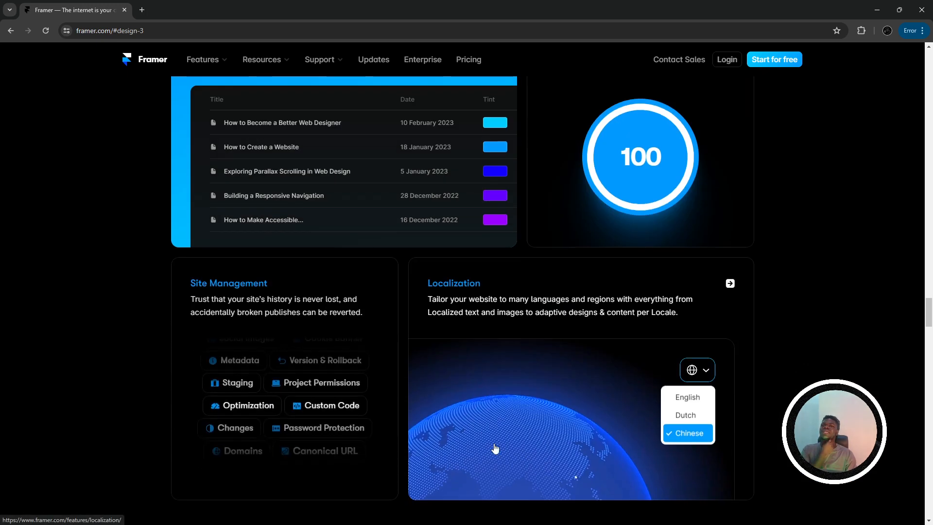
- Inspect the globe illustration in the Localization card with the developer tools' element picker
right_click(557, 432)
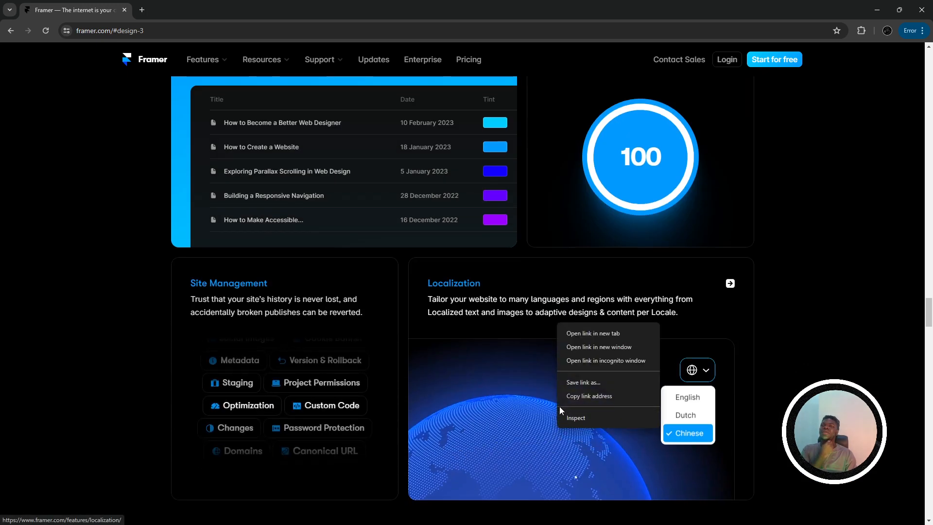
left_click(561, 414)
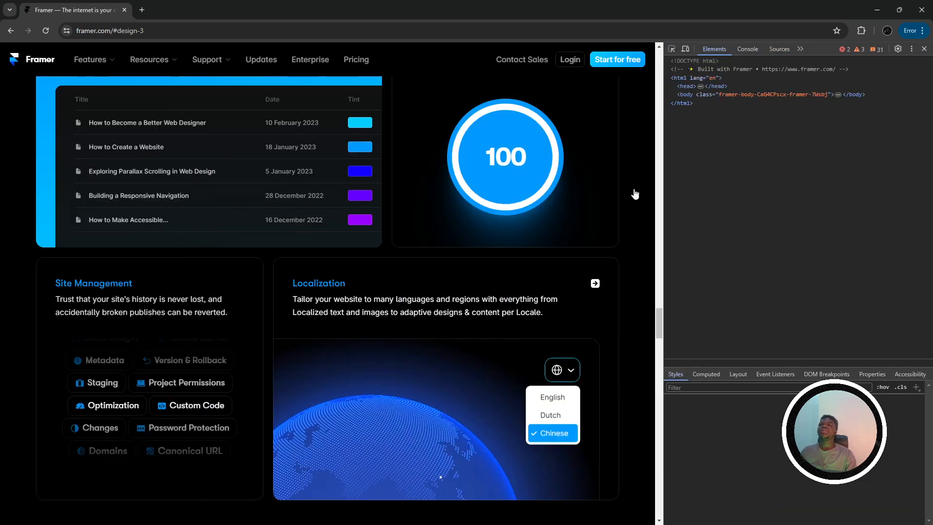
left_click(672, 49)
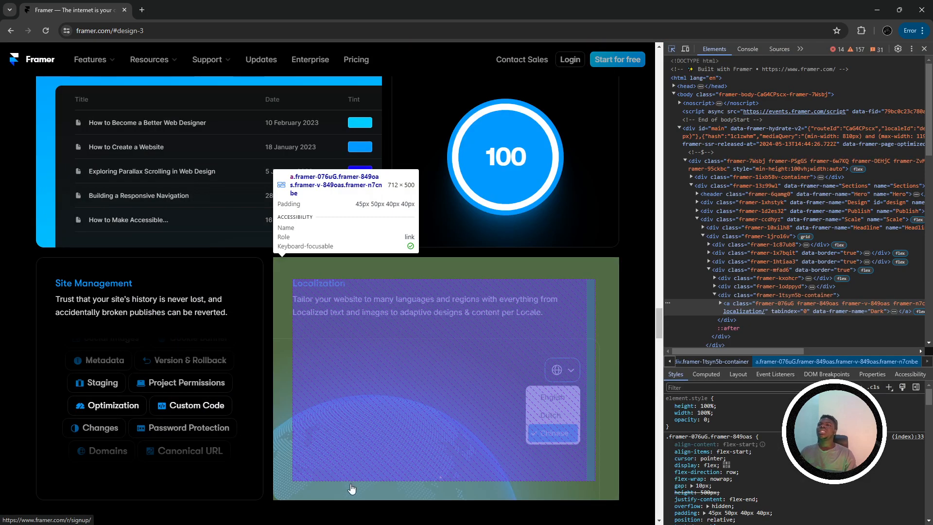
left_click(348, 472)
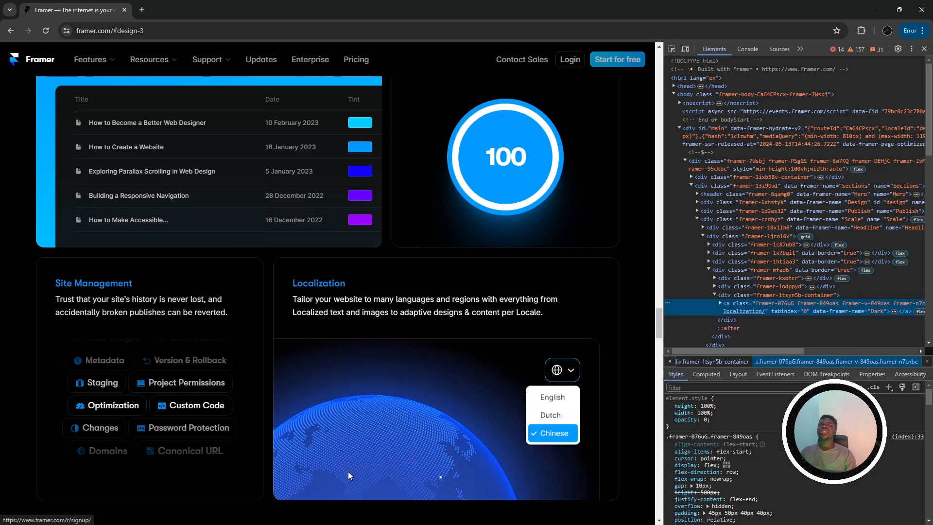
scroll(776, 313, "down", 2)
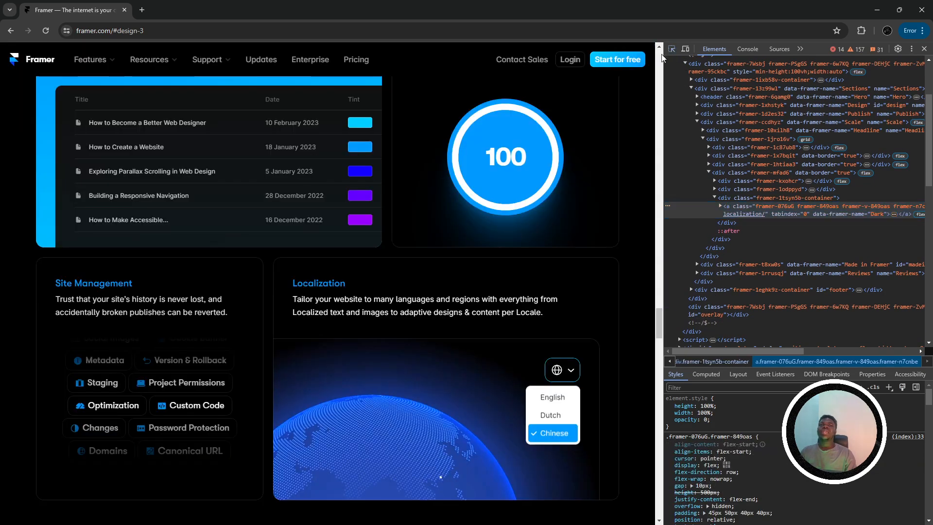
left_click(671, 48)
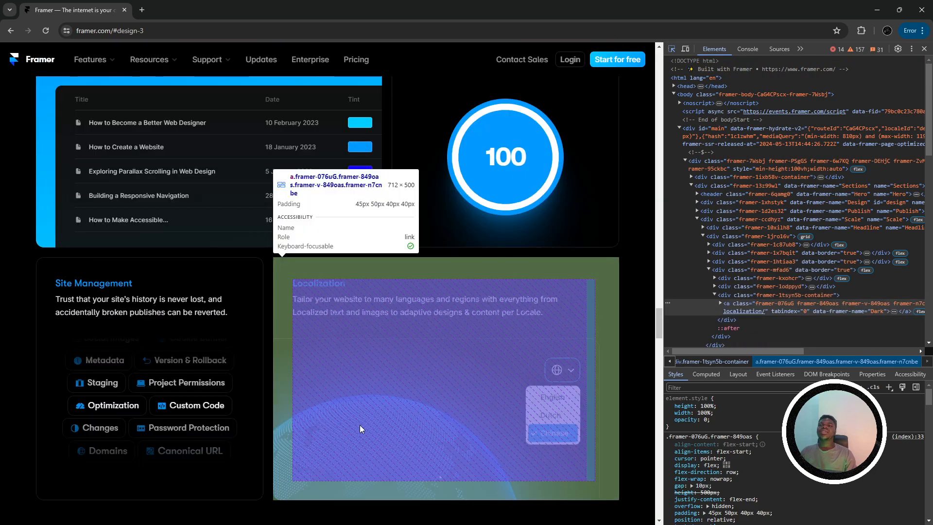
left_click(318, 477)
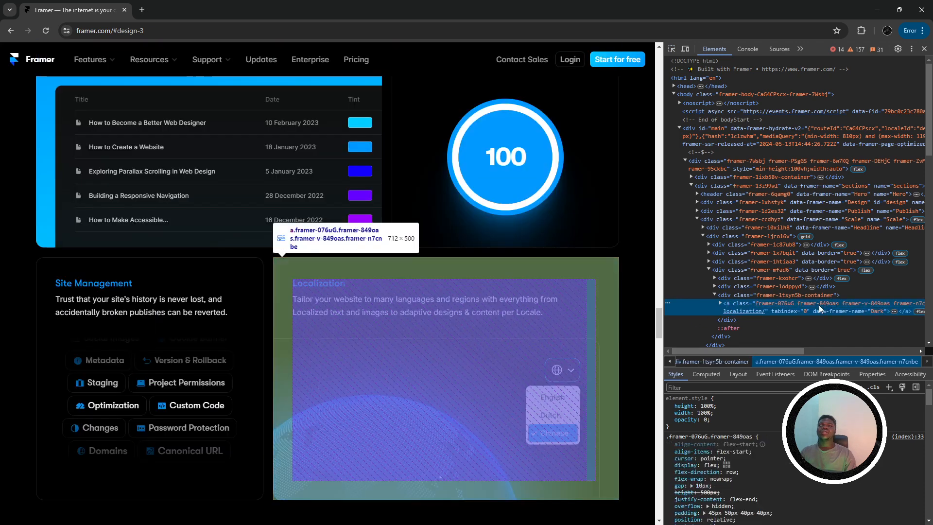
- Expand the Localization card's link element in the markup down to its nested SVG and use reference
scroll(800, 299, "down", 3)
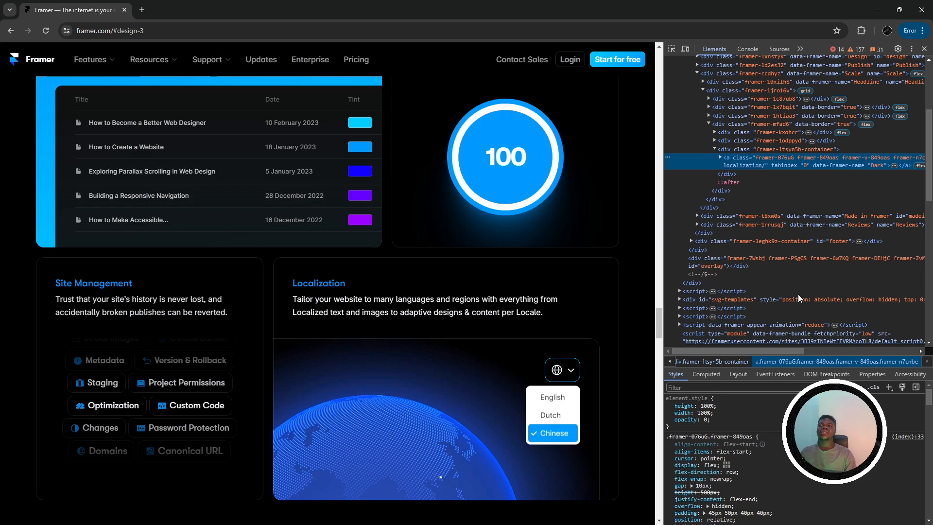
left_click(720, 158)
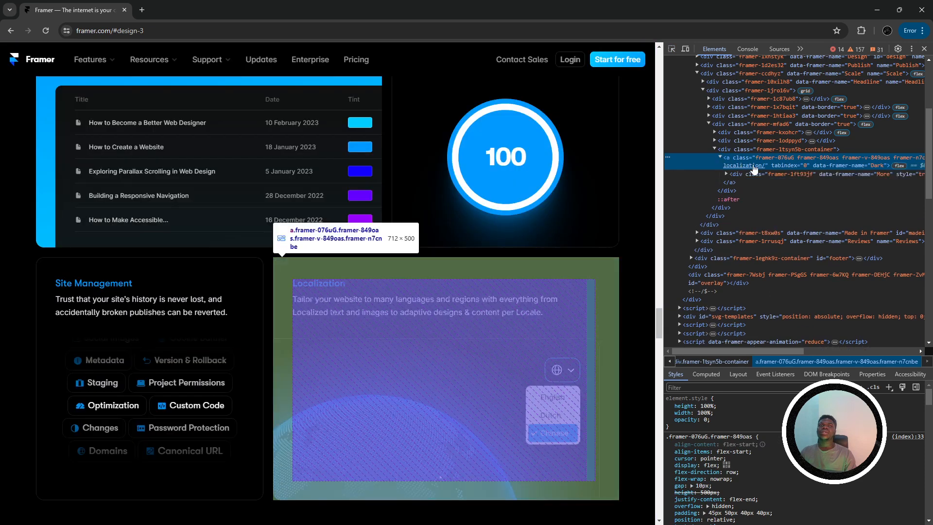
left_click(726, 173)
left_click(742, 186)
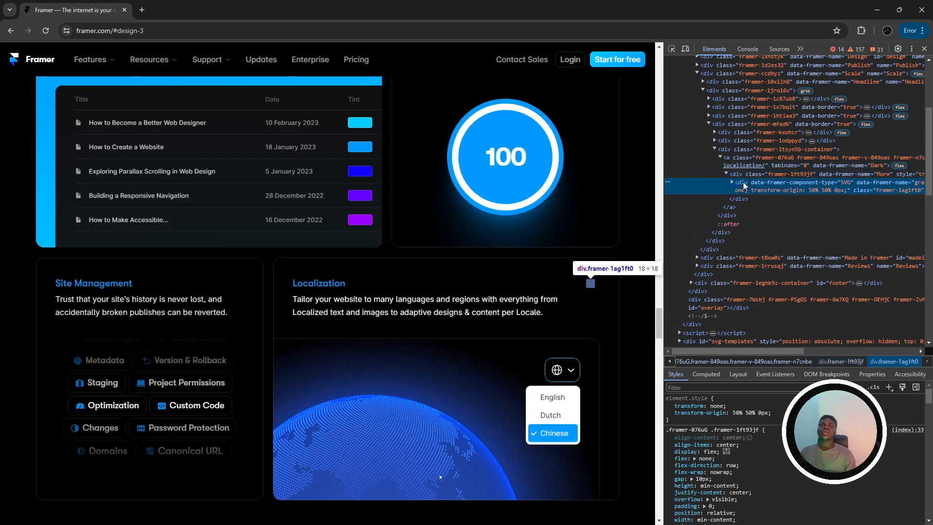
left_click(732, 182)
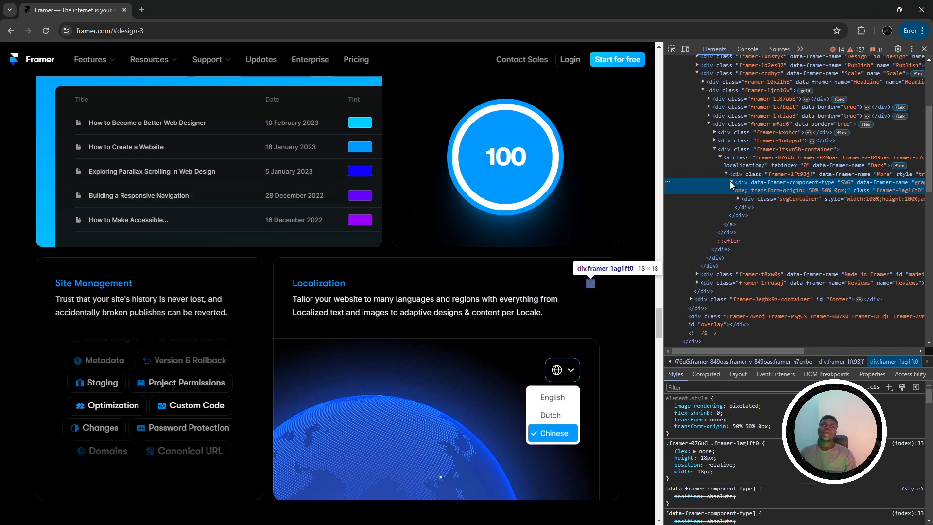
left_click(734, 197)
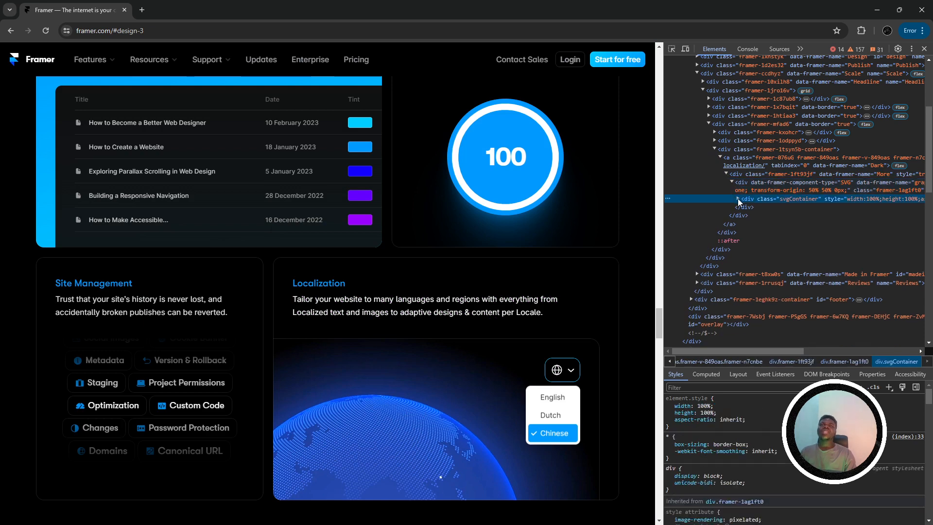
left_click(736, 199)
left_click(743, 207)
left_click(743, 207)
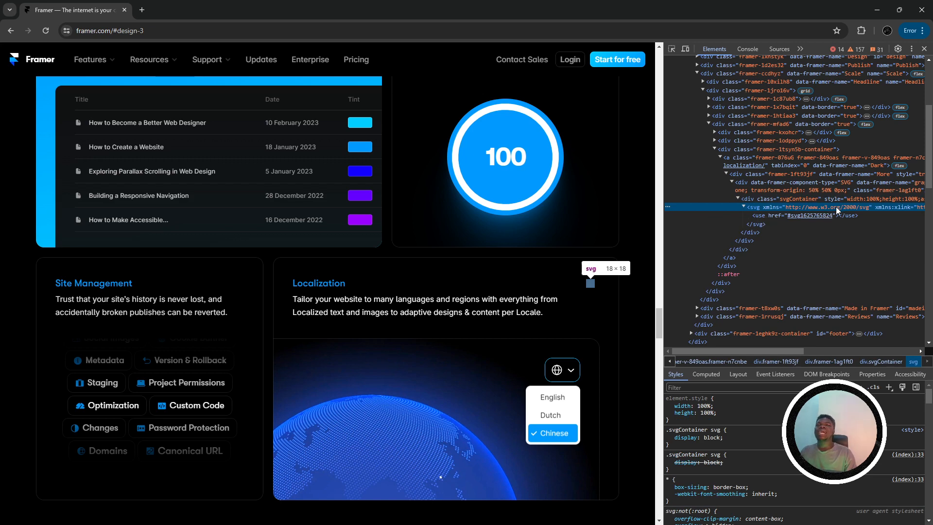
- Check the Localization card's parent link, container and SVG wrapper elements in the markup
left_click(810, 196)
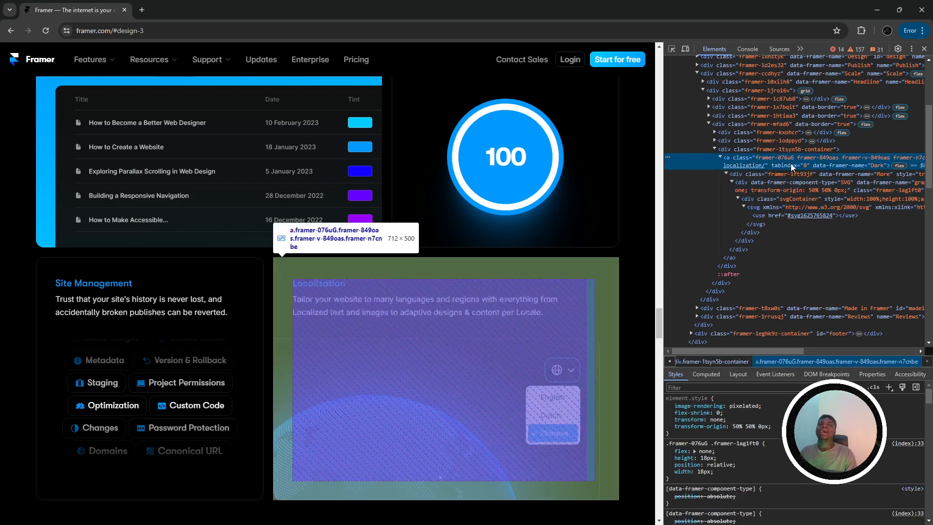
left_click(794, 165)
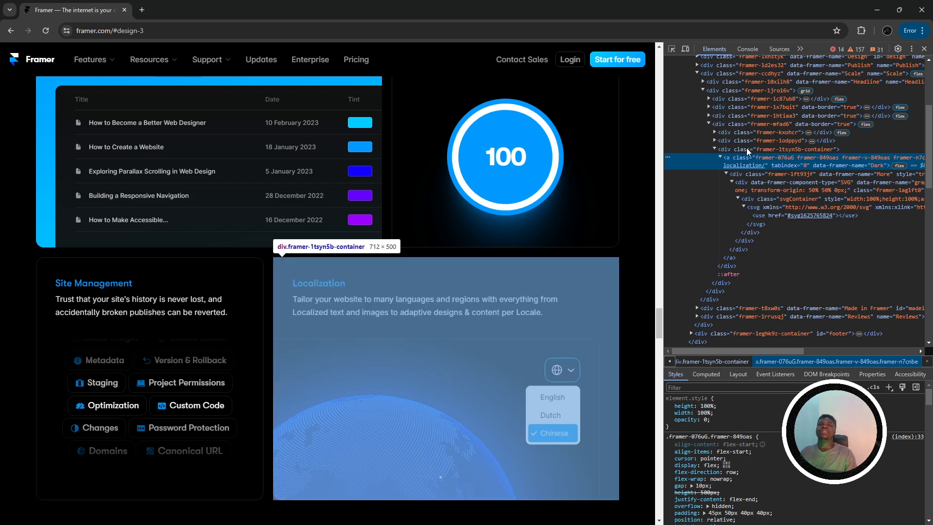
left_click(748, 150)
left_click(743, 159)
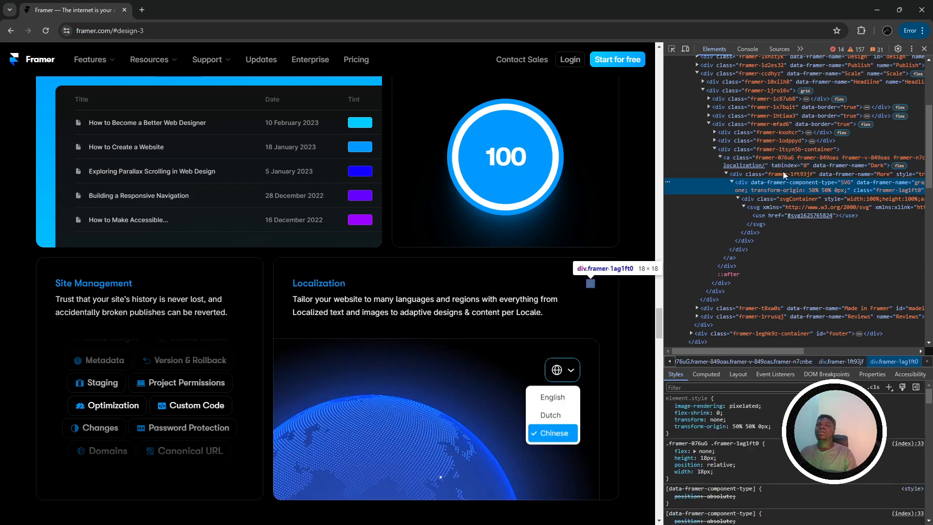
- Open the card's localization link in a new tab, view that page, and return to the Framer homepage tab
left_click(734, 167, "ctrl")
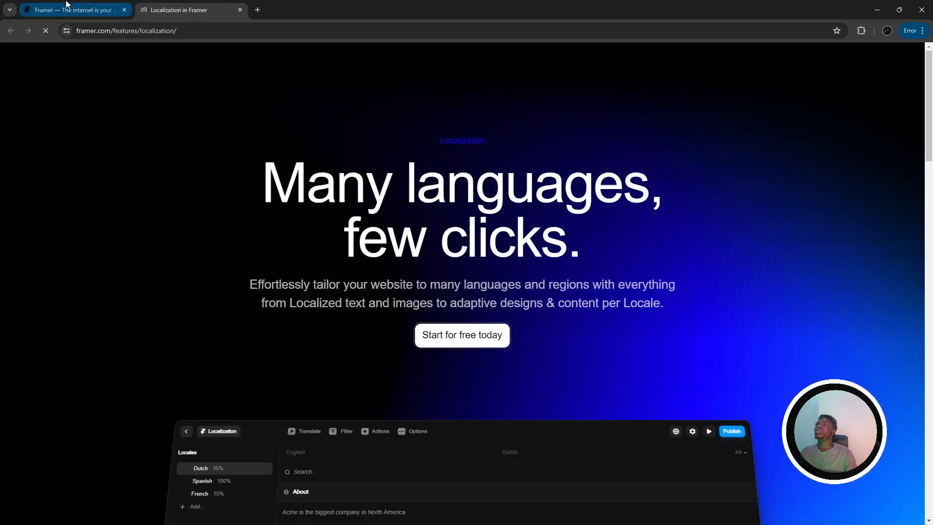
left_click(55, 4)
left_click(170, 4)
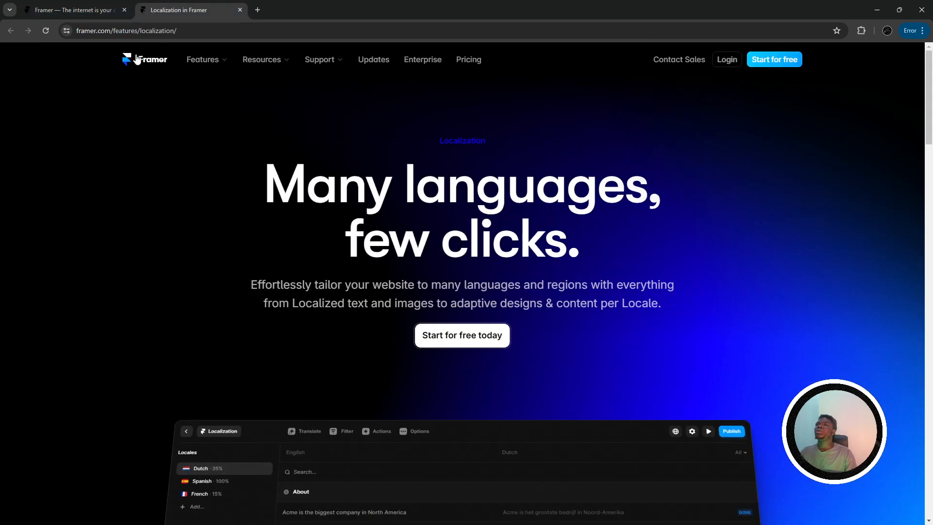
scroll(138, 59, "down", 3)
left_click(65, 4)
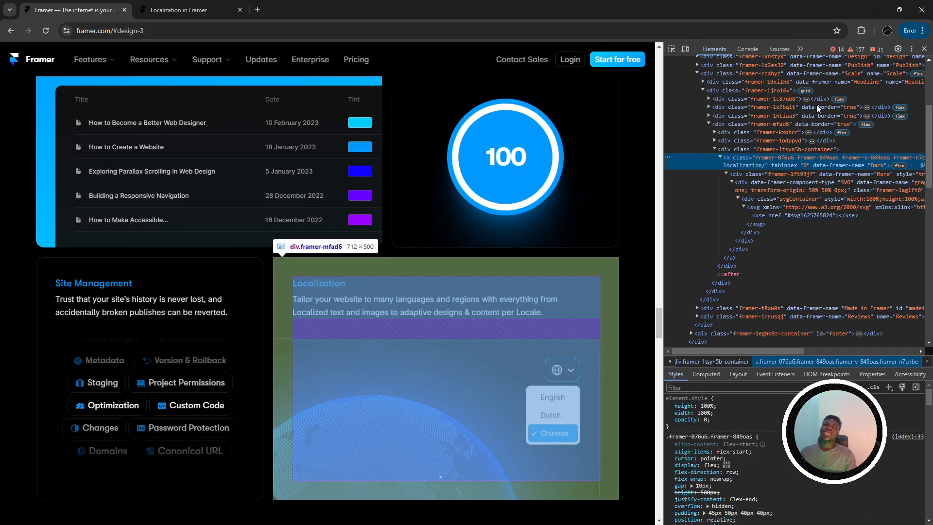
- Look over the remaining markup and the Scale section's cards, and close the developer tools
scroll(809, 131, "down", 1)
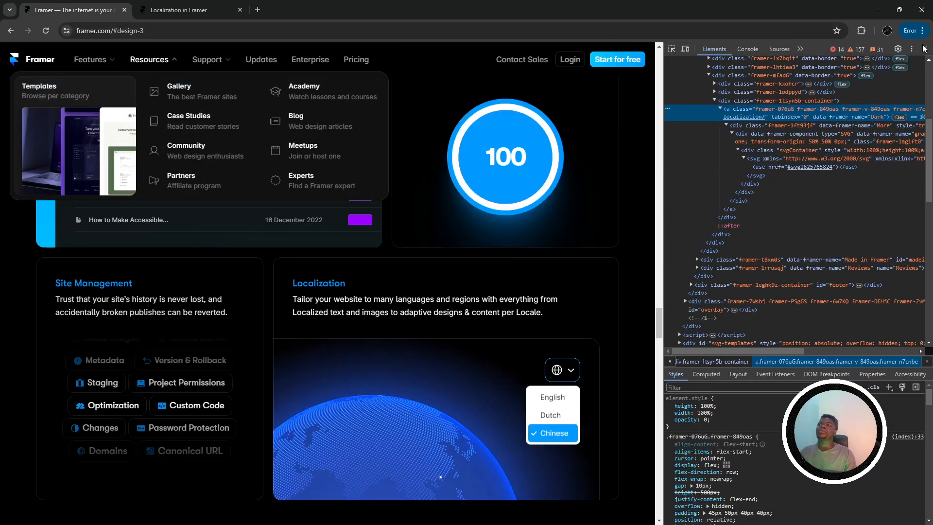
scroll(133, 389, "up", 1)
scroll(119, 430, "down", 1)
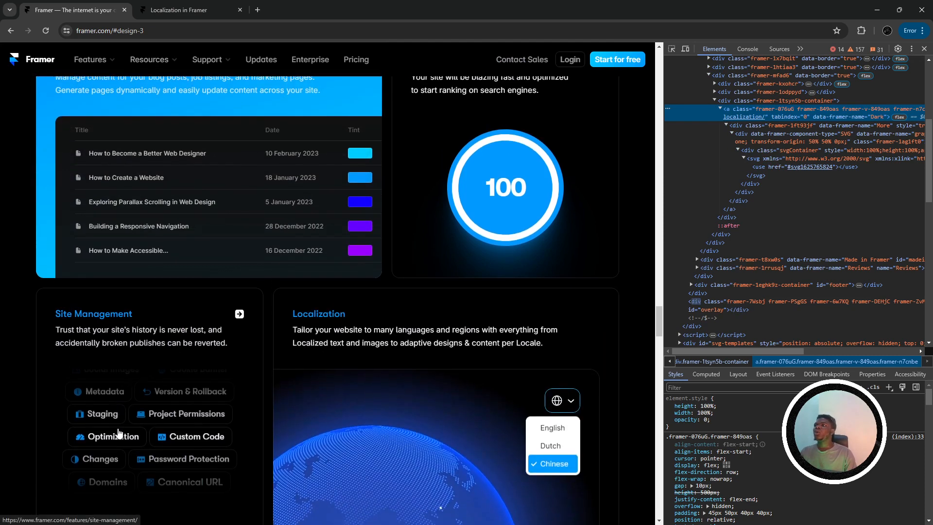
scroll(244, 356, "up", 3)
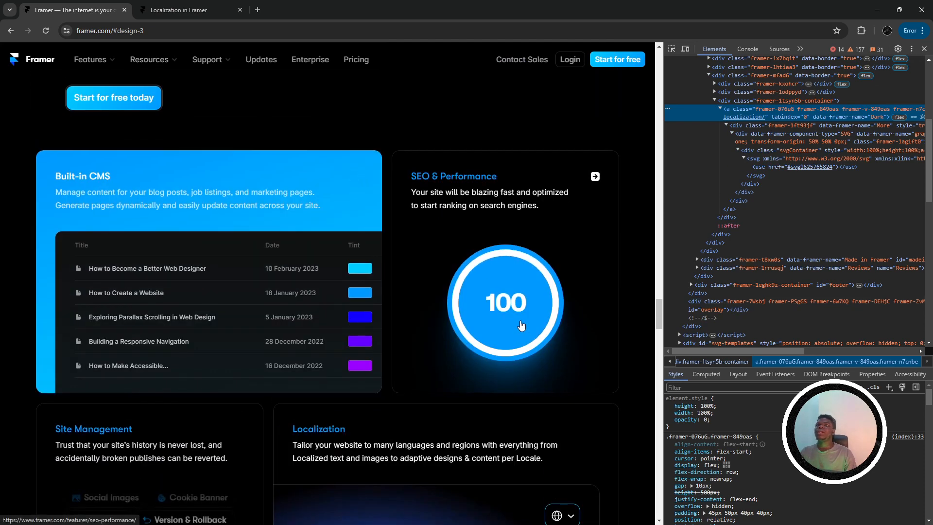
left_click(924, 48)
- Examine the layout and contents of the Built-in CMS, SEO & Performance, Site Management and Localization cards
scroll(600, 251, "down", 4)
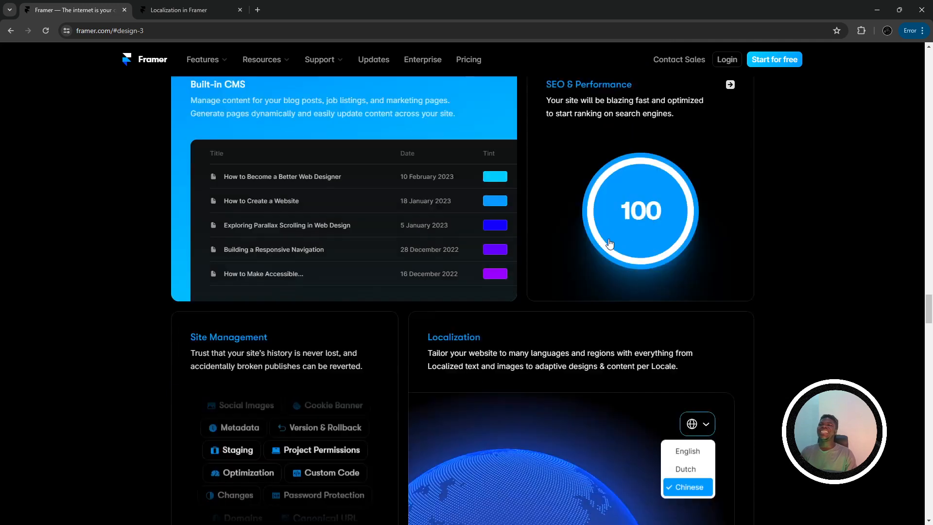
scroll(600, 251, "up", 4)
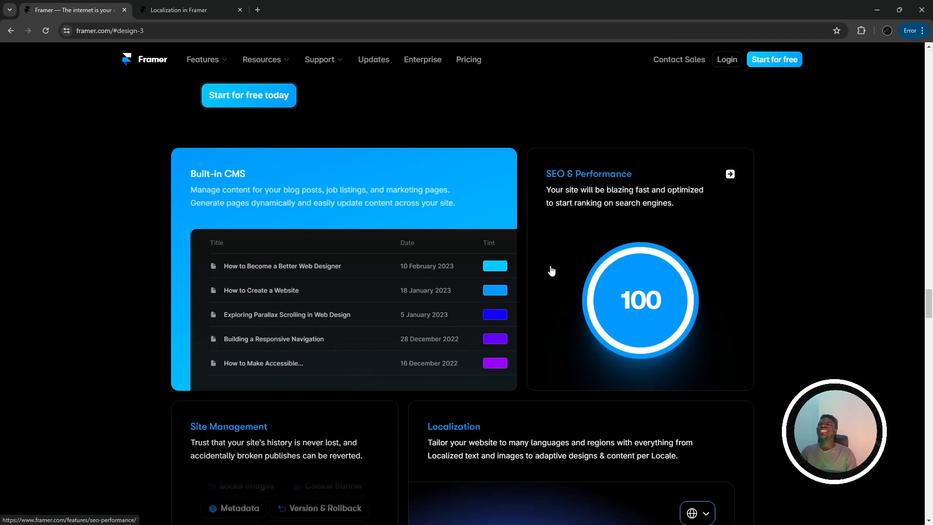
scroll(489, 278, "up", 2)
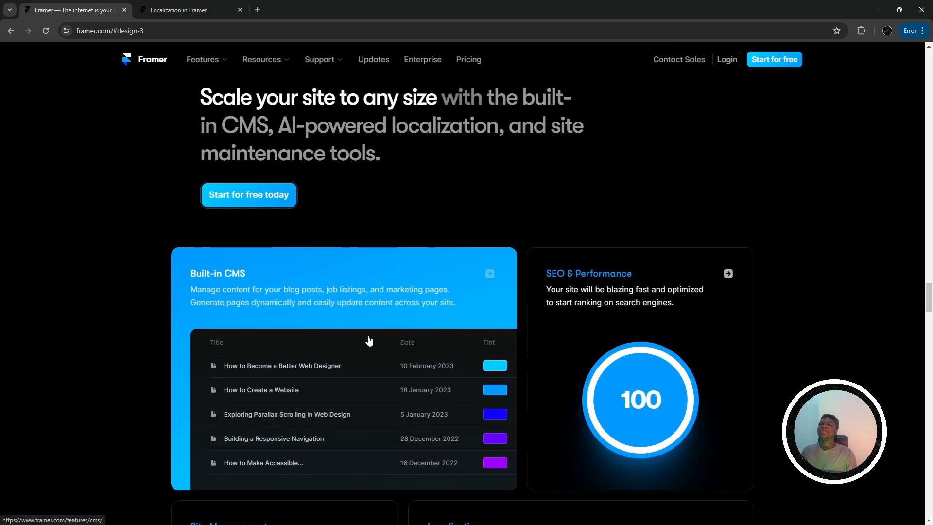
scroll(369, 340, "down", 5)
scroll(246, 402, "down", 2)
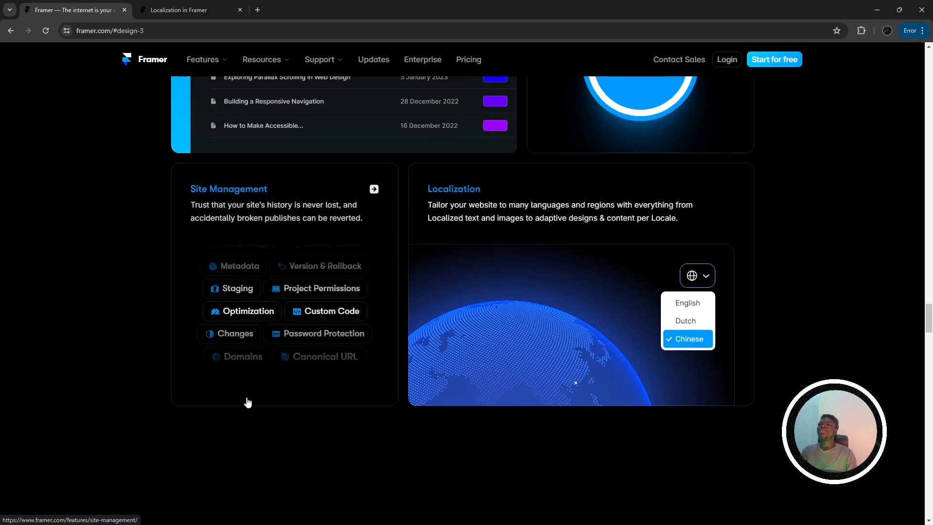
scroll(256, 358, "up", 6)
scroll(226, 350, "down", 1)
scroll(229, 369, "down", 3)
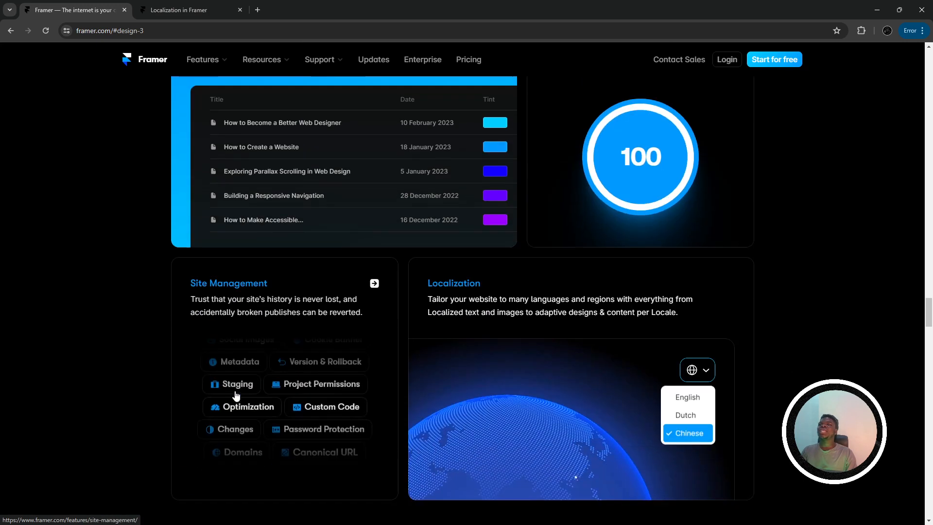
scroll(213, 396, "up", 5)
scroll(199, 403, "down", 5)
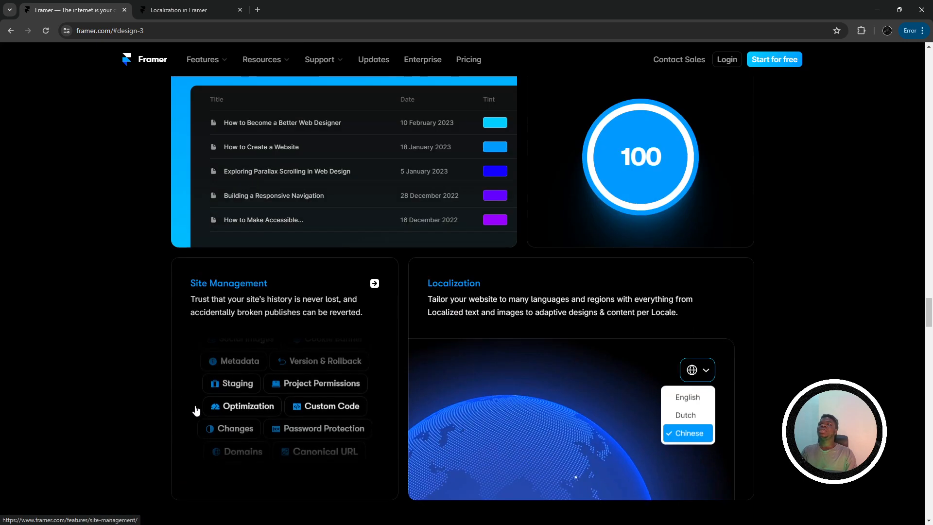
scroll(76, 418, "up", 2)
scroll(75, 410, "down", 2)
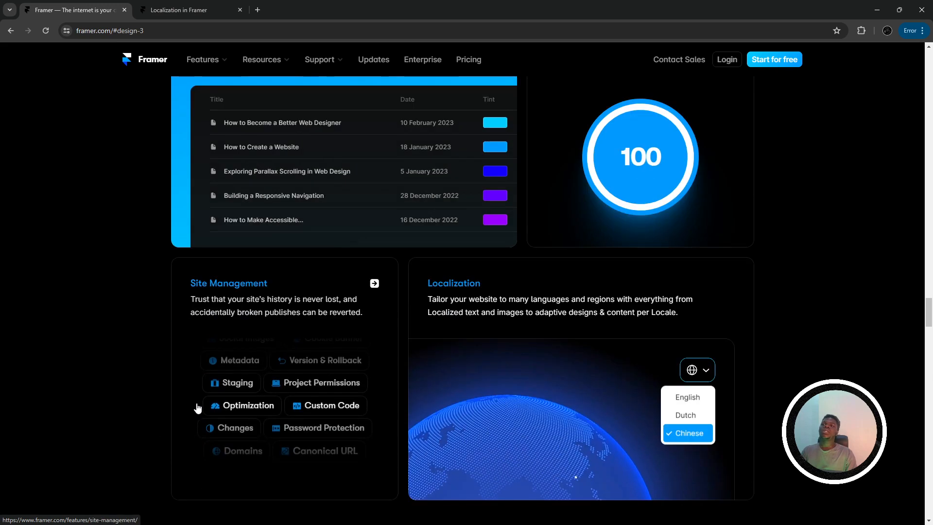
- Go back to the Publish section and review the 01 and 02 captions beneath its mockups
scroll(195, 389, "up", 13)
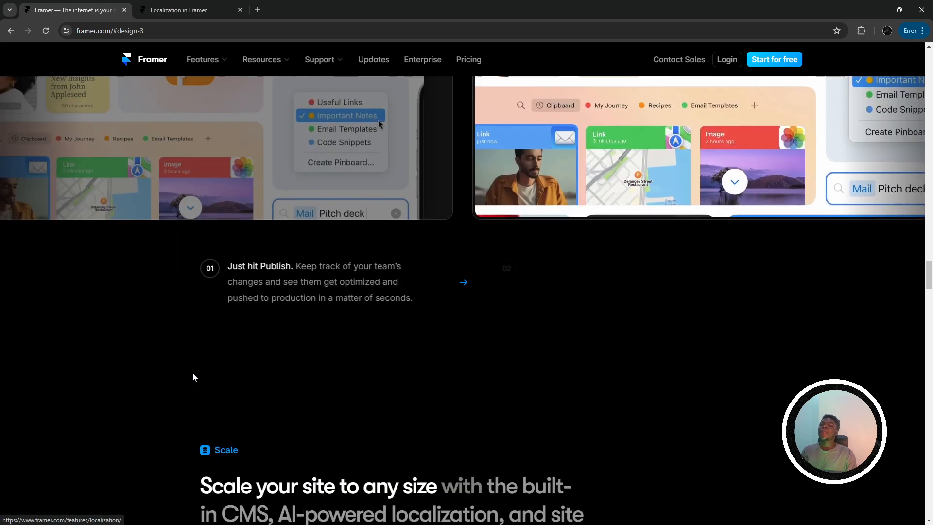
scroll(193, 377, "up", 2)
scroll(193, 372, "down", 2)
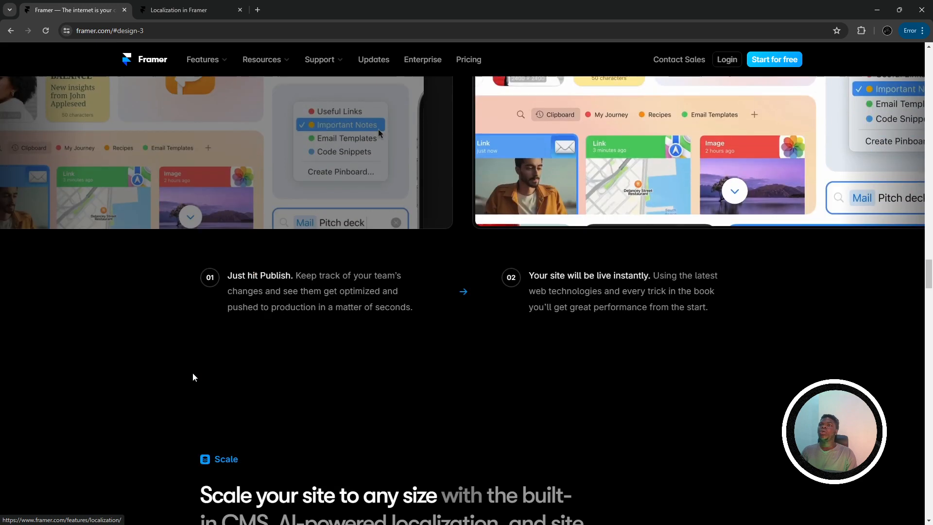
- Capture a screenshot of the Publish section, covering its "Deploy in seconds." heading, button and the upper part of the mockup
scroll(193, 372, "up", 11)
scroll(199, 364, "up", 2)
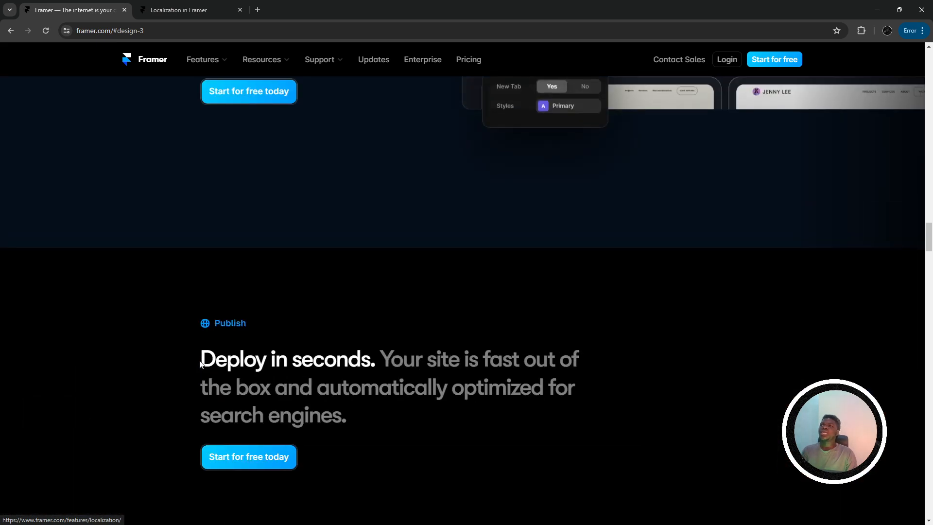
scroll(208, 271, "down", 2)
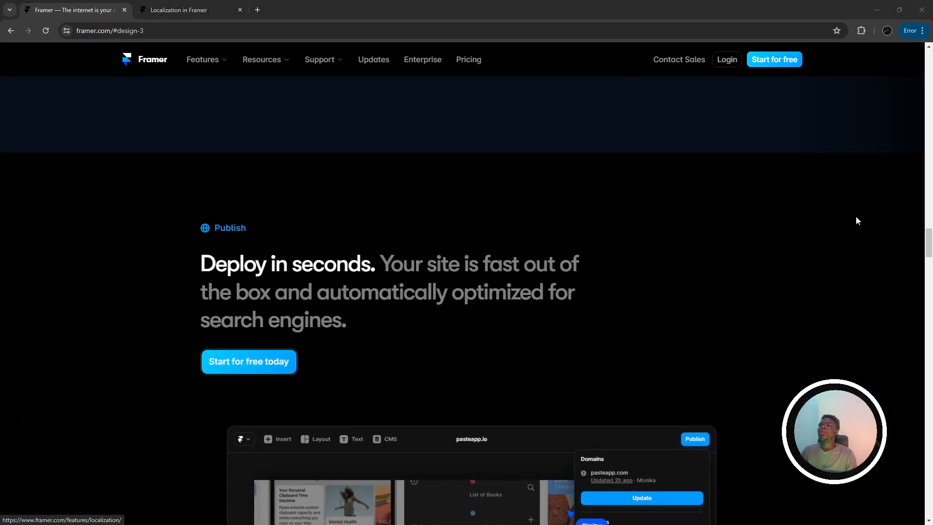
scroll(349, 269, "down", 2)
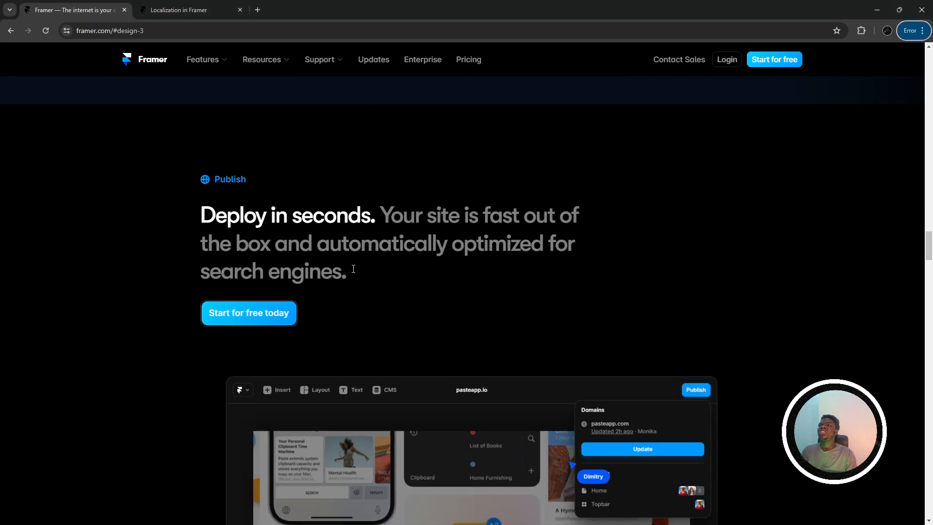
key("super+shift+s")
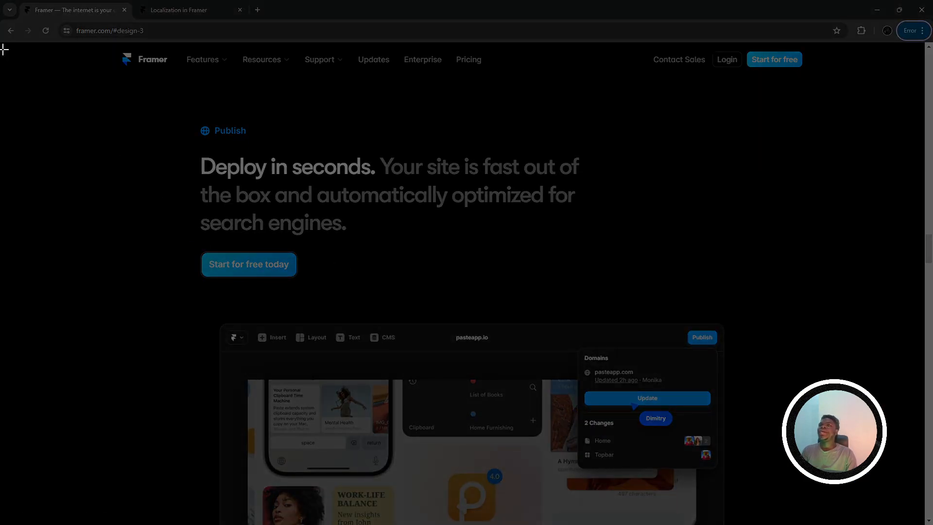
left_click_drag(4, 49, 924, 524)
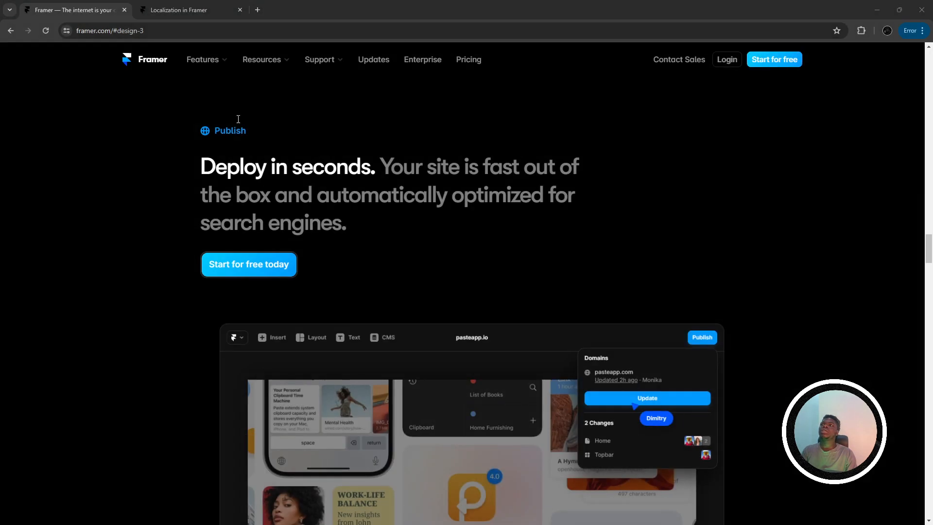
- Switch to Figma and paste the Publish section screenshot on the empty canvas beside the Desktop - 1 frame
key("alt+Tab")
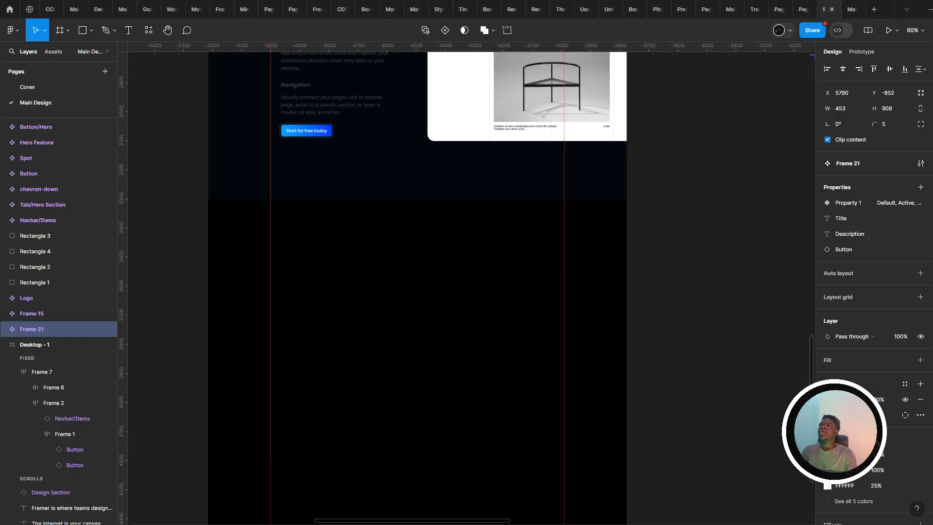
scroll(198, 79, "down", 4)
left_click_drag(265, 144, 571, 251)
left_click(471, 226)
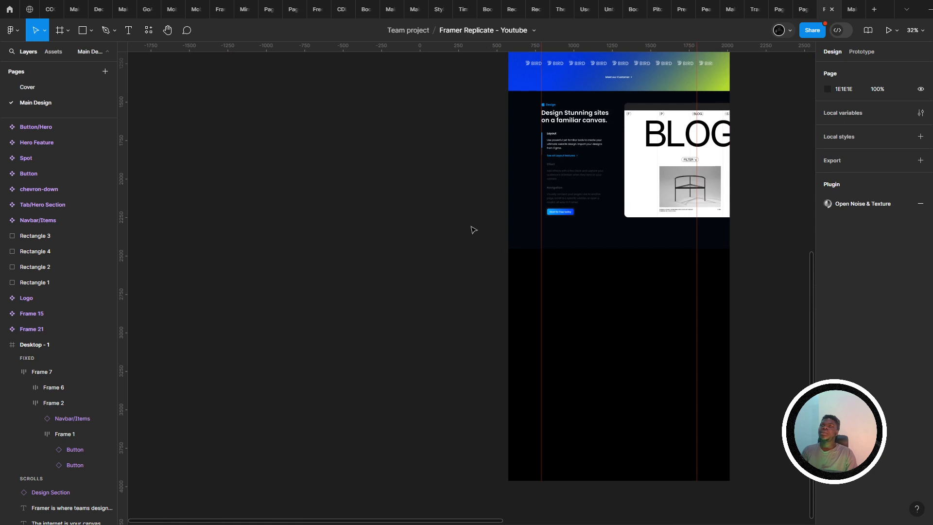
key("ctrl+v")
left_click_drag(462, 284, 306, 267)
left_click_drag(583, 258, 450, 275)
scroll(414, 130, "up", 1)
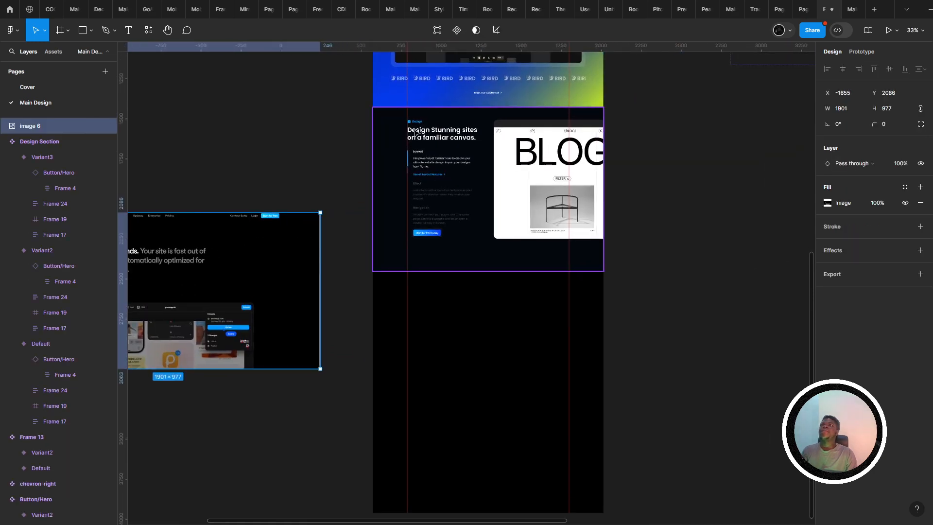
- Duplicate the Design section's label and heading group into the black area below that section, at X 215, Y 2986
left_click(414, 131)
double_click(414, 132)
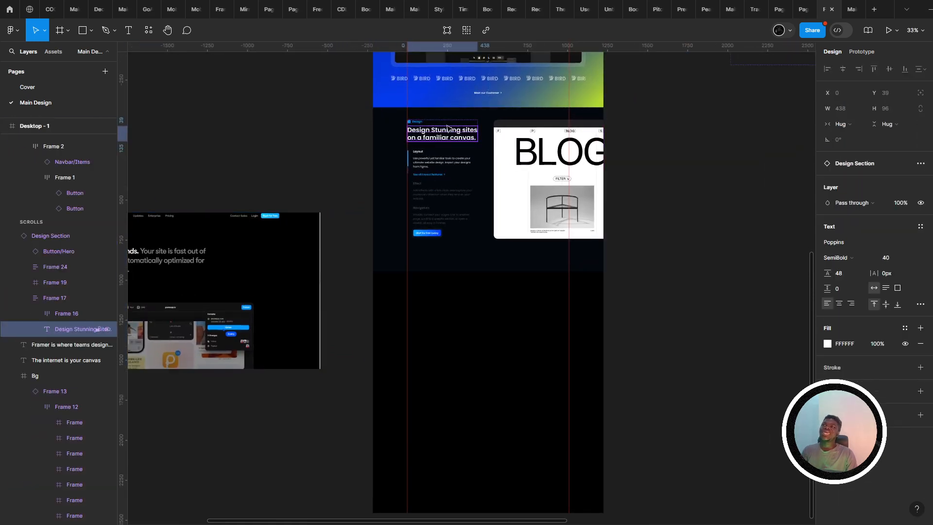
key("Escape")
left_click_drag(453, 126, 454, 374)
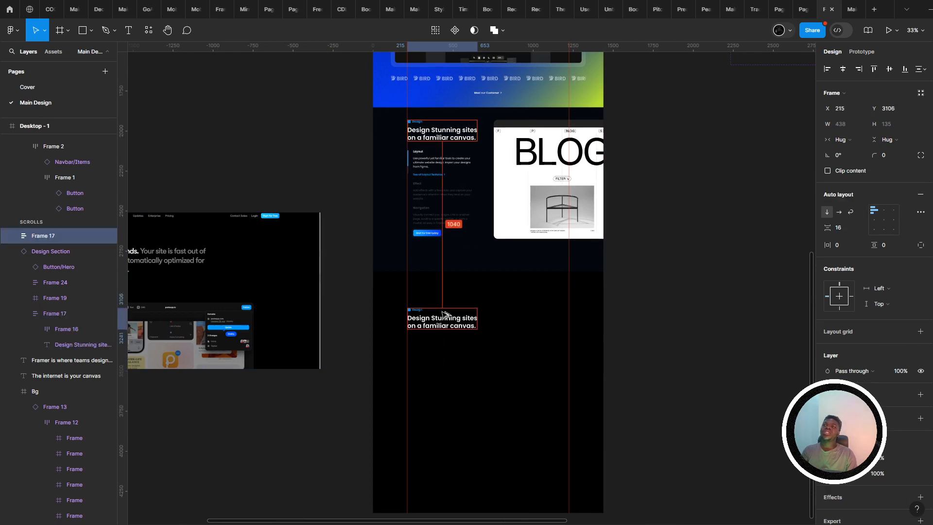
key("ctrl+z")
scroll(443, 121, "up", 1)
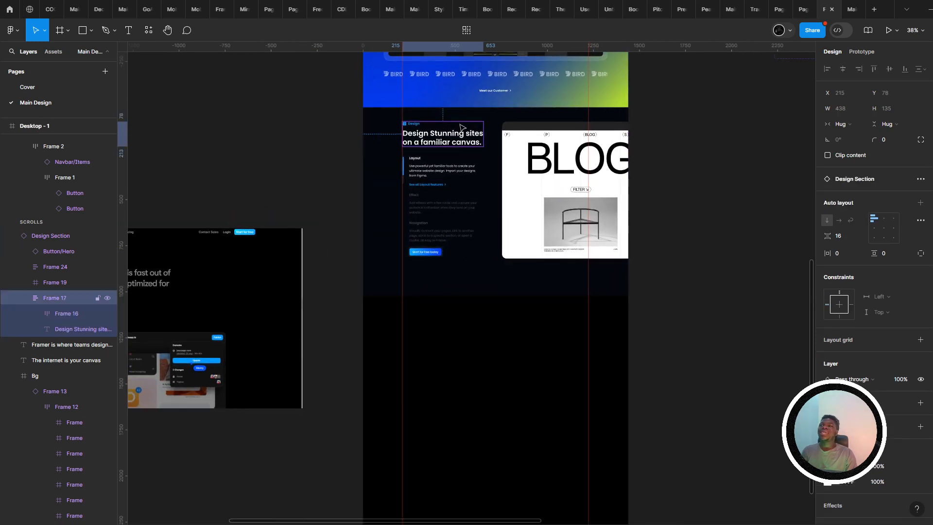
left_click_drag(462, 131, 464, 340)
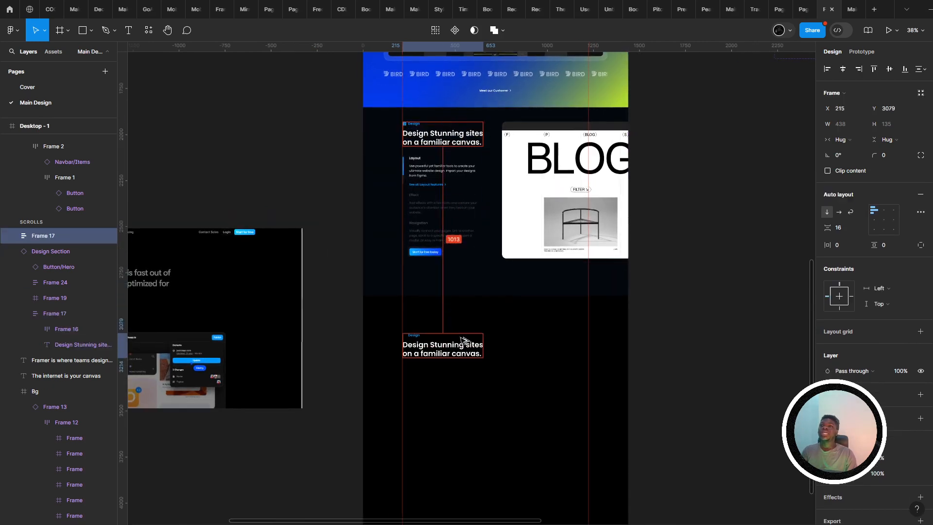
scroll(409, 320, "up", 2)
left_click_drag(408, 320, 570, 244)
scroll(438, 264, "down", 1)
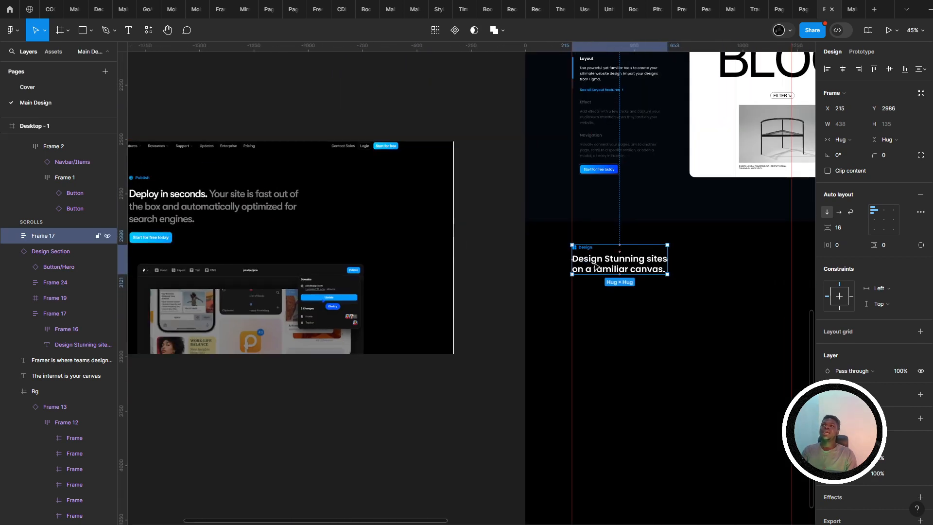
- Replace the duplicated heading's text with the website's "Deploy in seconds. Your site is fast out of the box and automatically optimized for search engines."
key("alt+Tab")
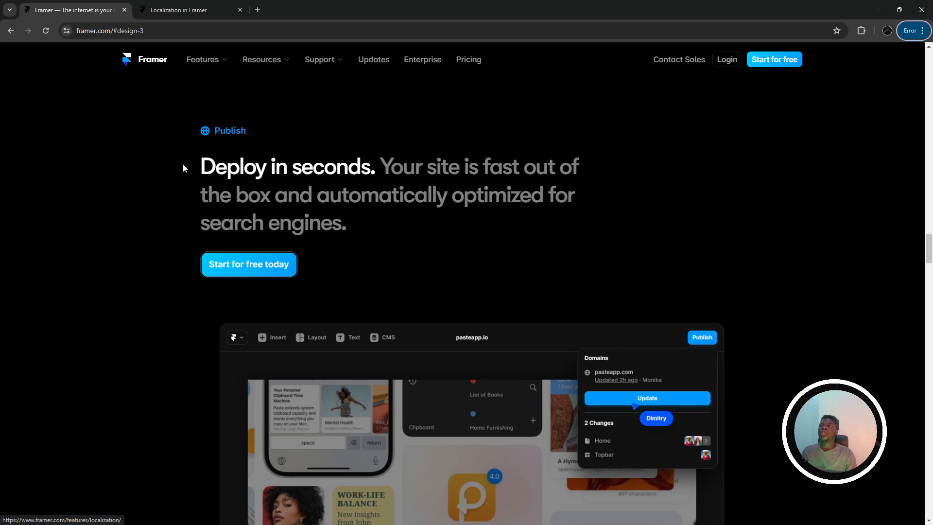
left_click_drag(214, 171, 367, 225)
key("alt+Tab")
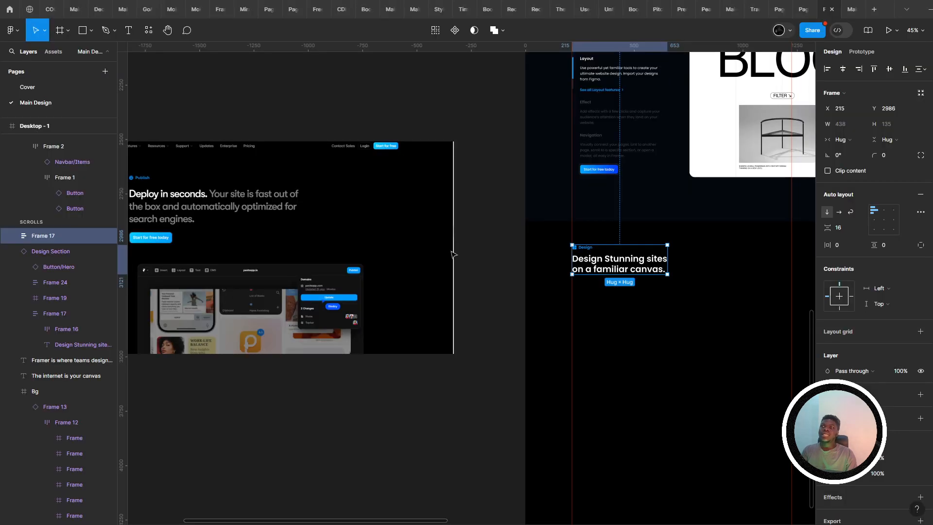
double_click(625, 269)
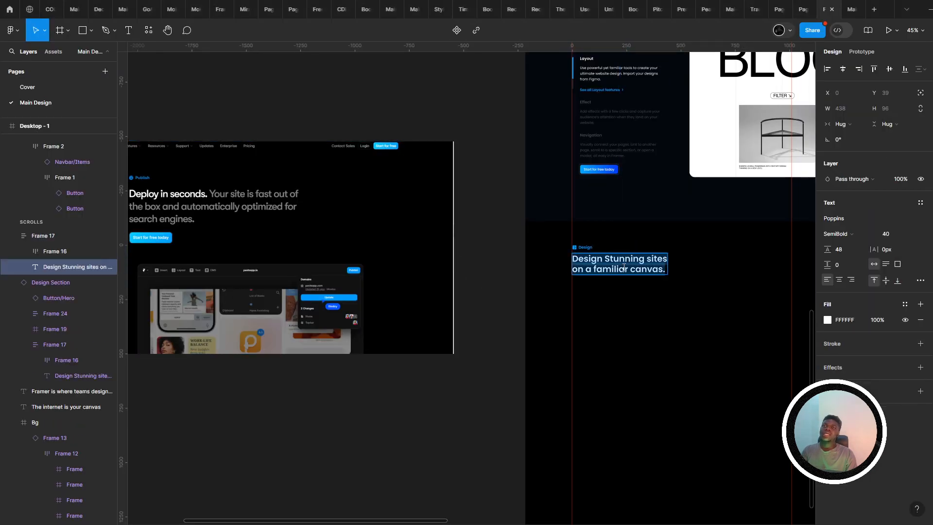
left_click_drag(531, 277, 364, 292)
key("Escape")
left_click_drag(693, 273, 544, 275)
scroll(606, 279, "down", 3)
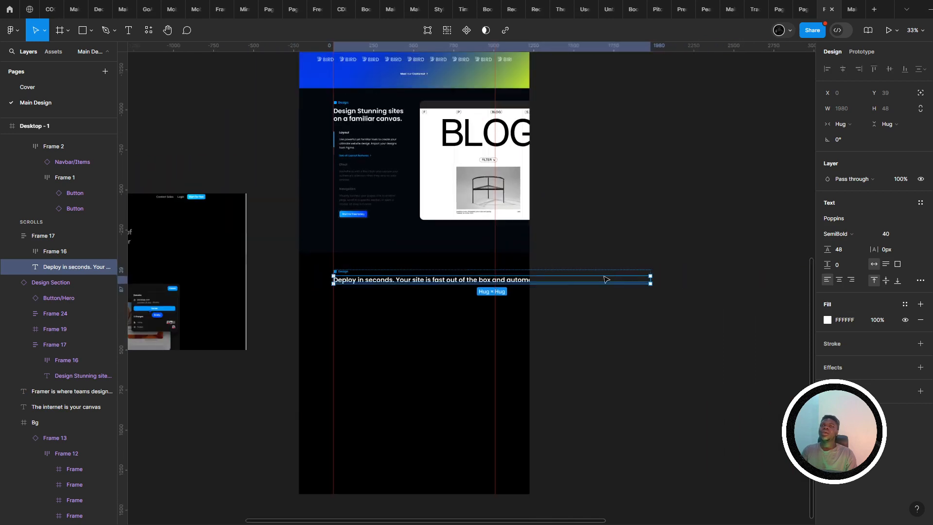
- Resize the "Deploy in seconds." heading's text box to about 880 px wide so it wraps onto three lines like the reference
scroll(667, 269, "up", 1)
left_click_drag(652, 280, 559, 275)
left_click_drag(457, 281, 407, 286)
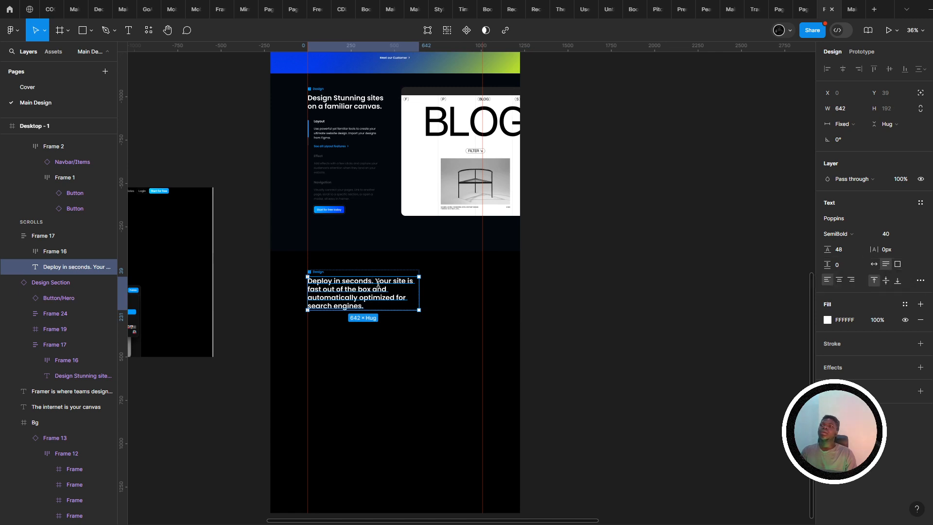
left_click_drag(471, 288, 398, 284)
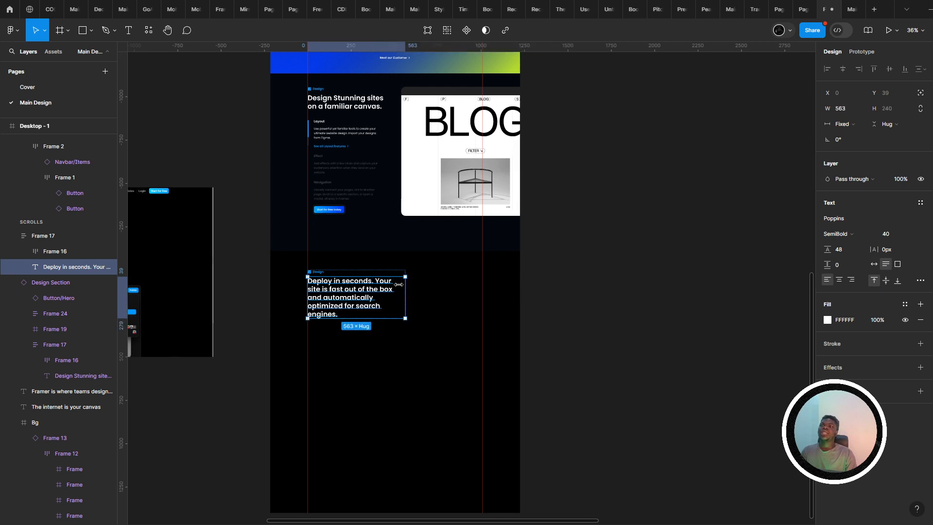
left_click(874, 264)
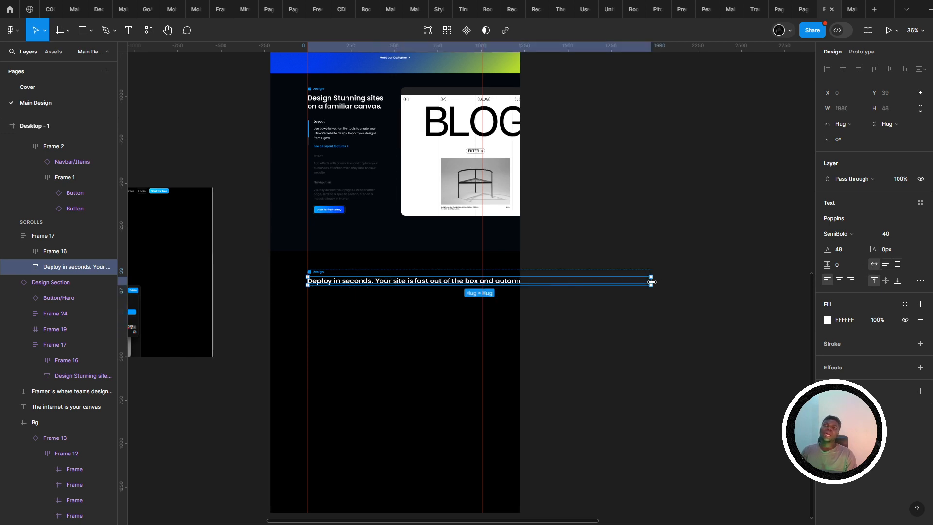
left_click_drag(651, 282, 419, 296)
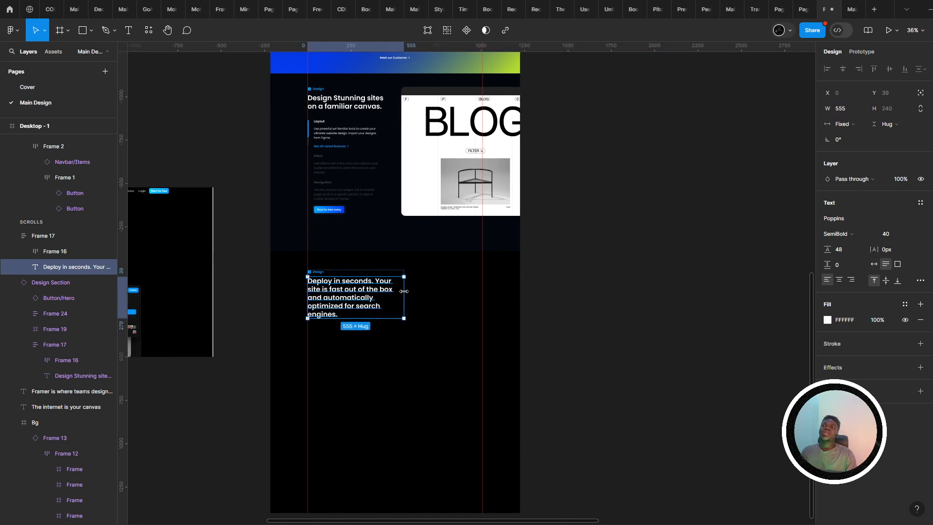
left_click_drag(254, 290, 440, 255)
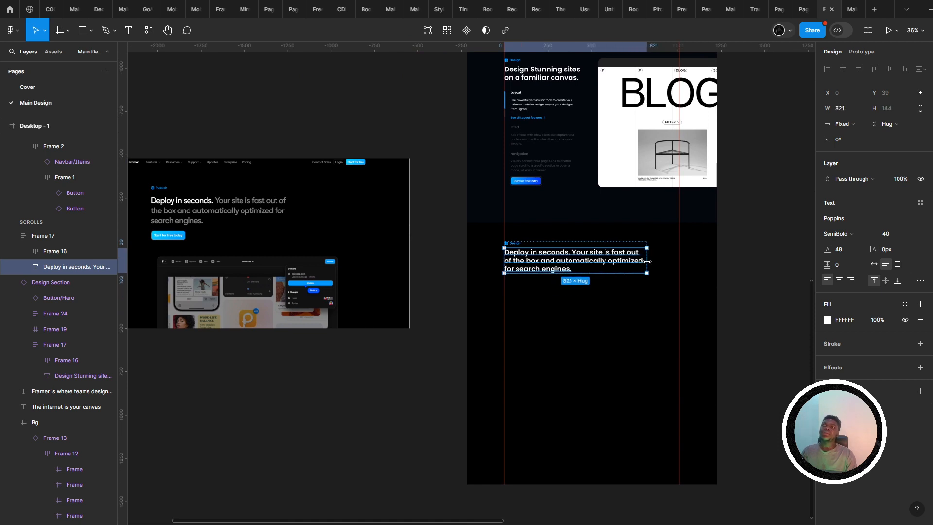
- Colour the heading text from "Your site is fast" to "search engines." grey, 6F6F6F, leaving "Deploy in seconds." white
double_click(578, 267)
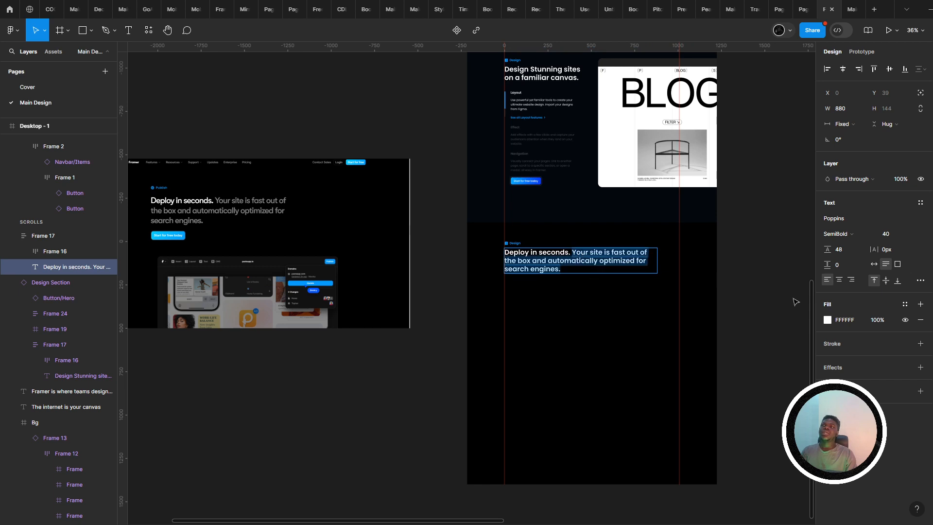
left_click(828, 320)
left_click(705, 312)
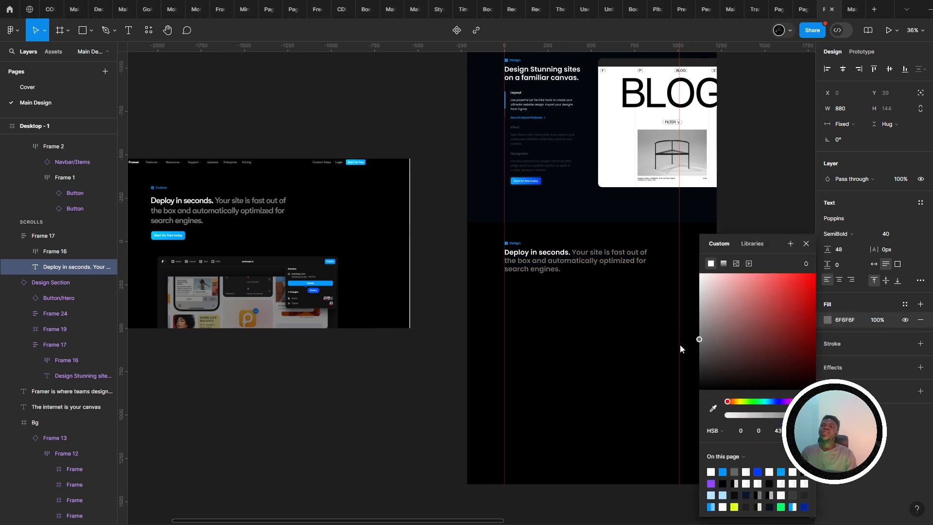
left_click(523, 316)
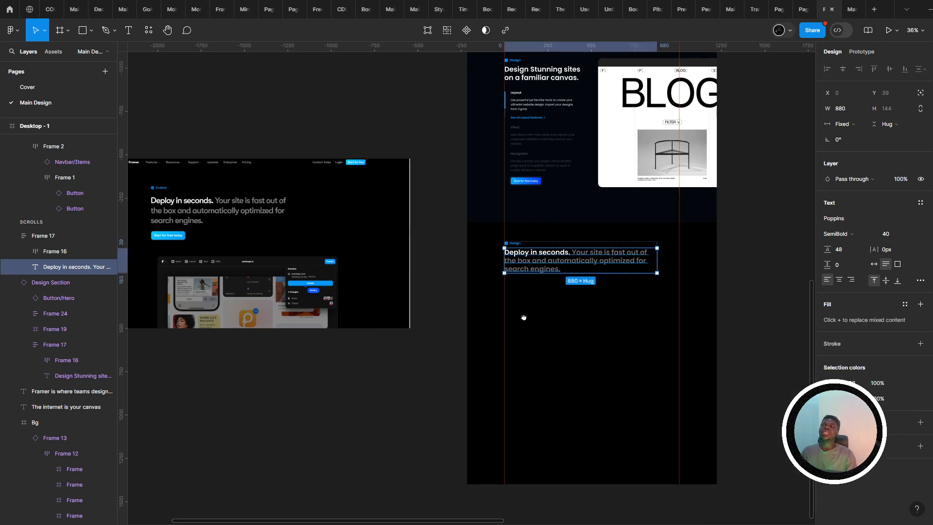
- Duplicate the Design section's "Start for free today" button below the "Deploy in seconds." heading, at Y 3243
left_click_drag(523, 316, 386, 378)
scroll(397, 219, "up", 1)
left_click(401, 251)
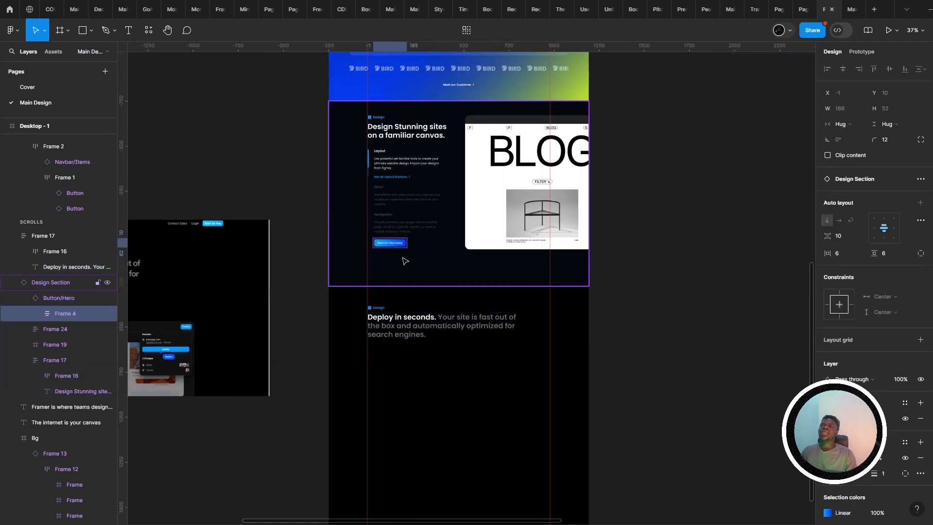
left_click(402, 254)
double_click(398, 245)
left_click_drag(399, 243, 399, 360, "alt")
scroll(399, 359, "up", 5)
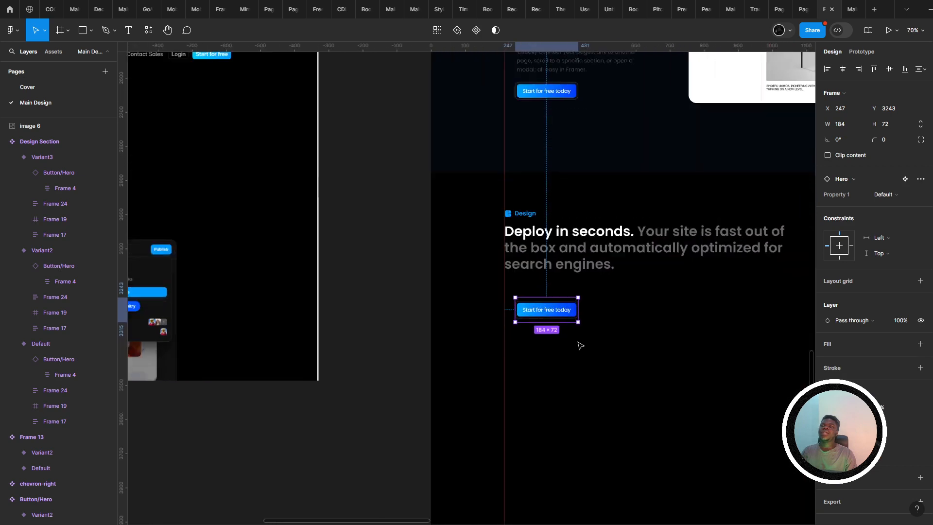
- Align the duplicated button with the heading's left edge at X 215
scroll(579, 345, "up", 3)
left_click_drag(556, 301, 539, 300)
left_click_drag(433, 313, 807, 281)
scroll(636, 294, "down", 4)
left_click_drag(290, 256, 229, 271)
scroll(635, 317, "right", 5)
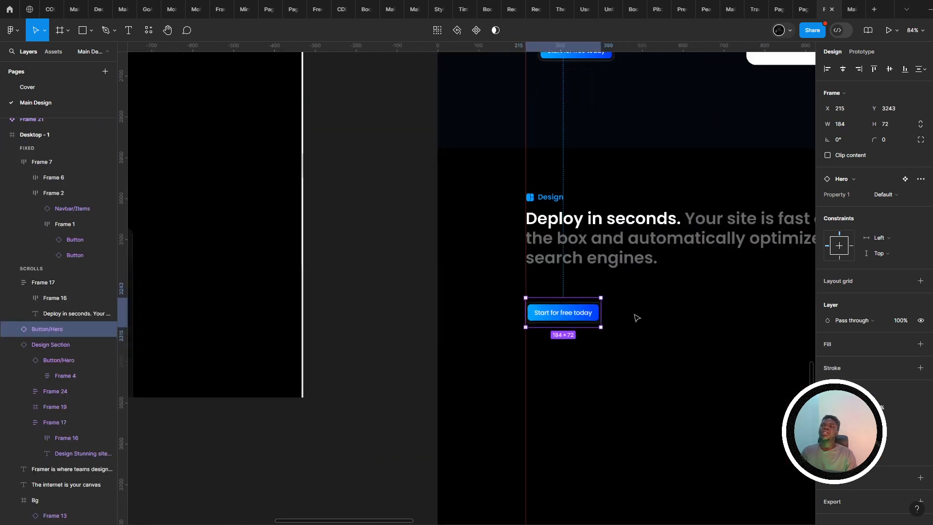
- Try the SemiBold weight on the "Start for free today" label in both variants of the Button/Hero main component
scroll(578, 314, "up", 5)
right_click(531, 313)
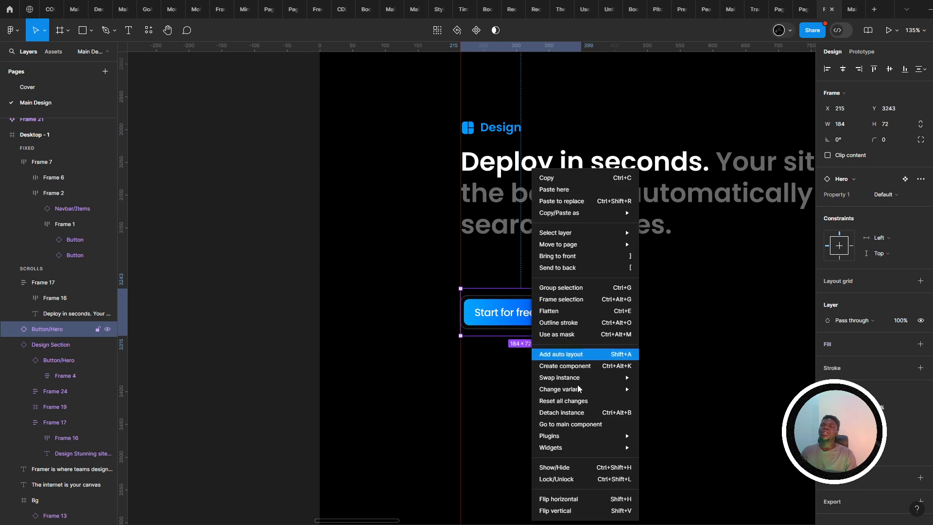
left_click(597, 422)
left_click(475, 292, "ctrl")
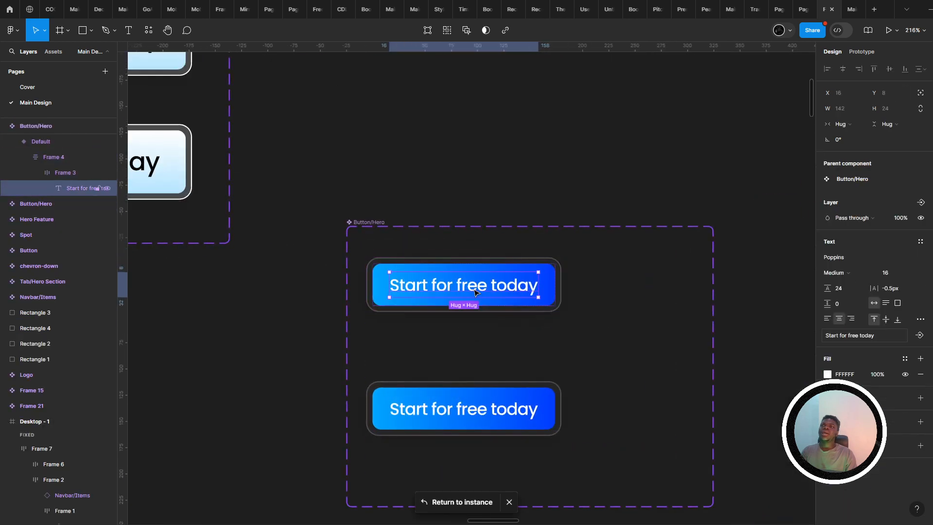
left_click(480, 412, "ctrl+shift")
left_click(842, 297)
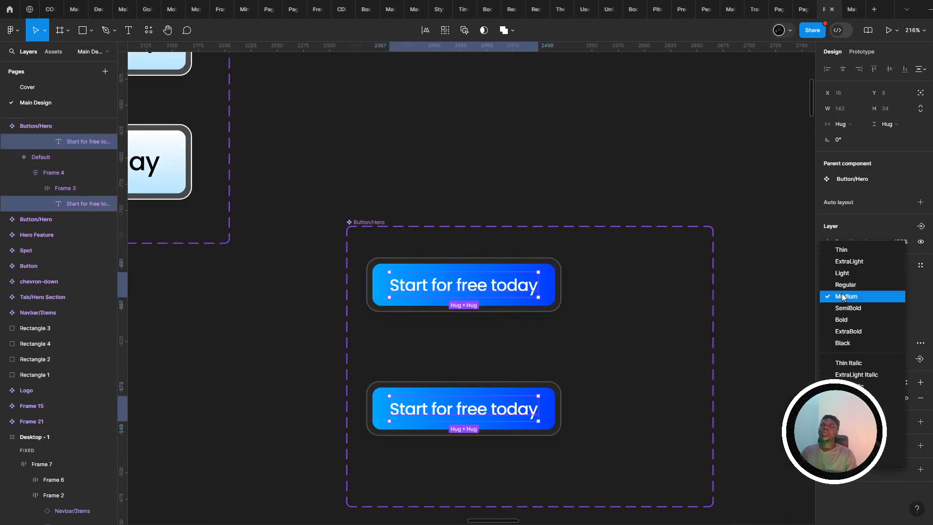
left_click(848, 308)
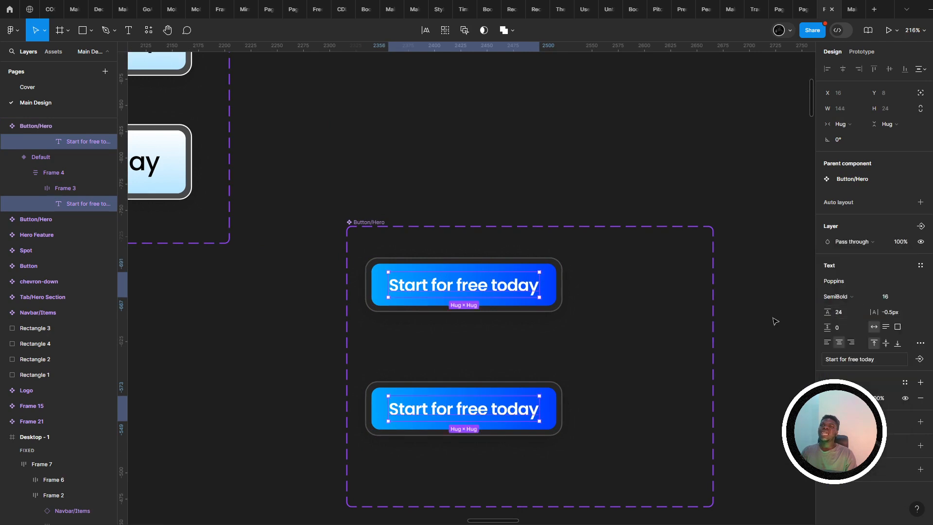
- Check the button's label in the prototype preview, and return to the Design section and new heading on the design canvas
left_click(847, 5)
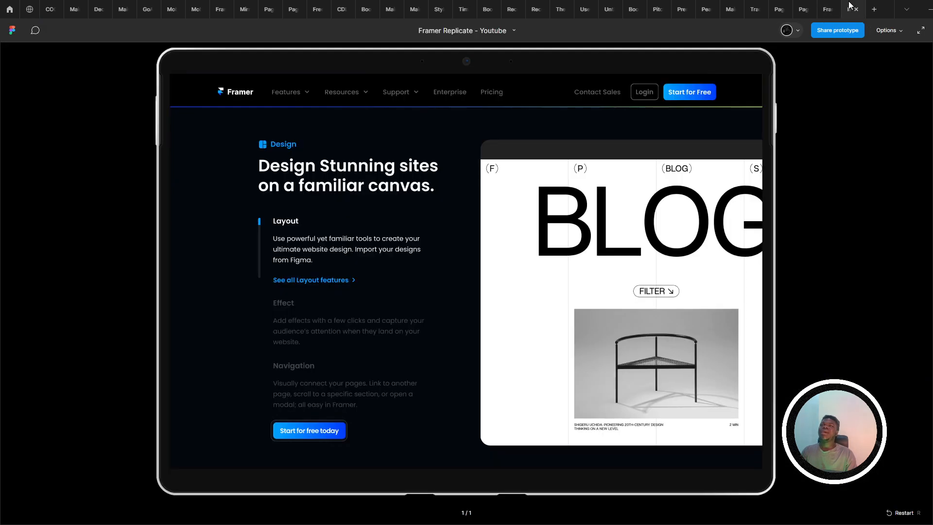
left_click(830, 4)
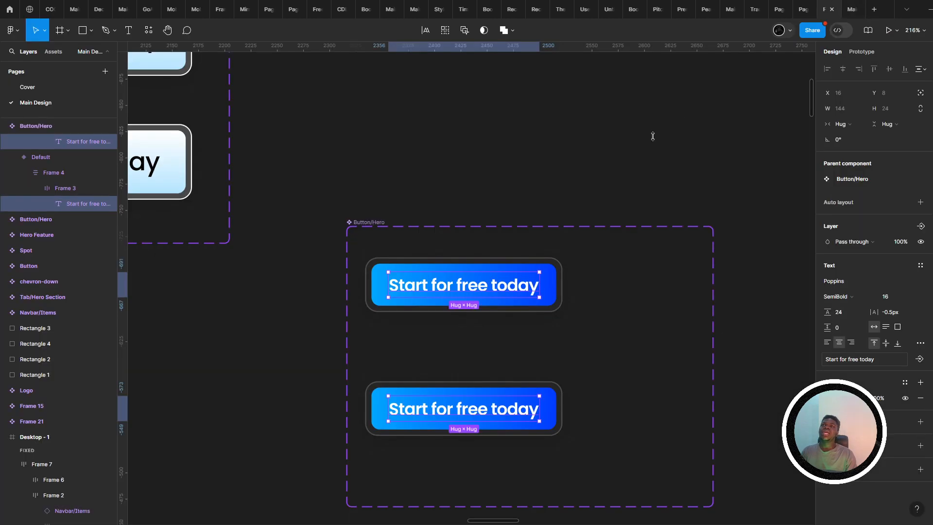
scroll(521, 279, "down", 5)
scroll(463, 304, "down", 12)
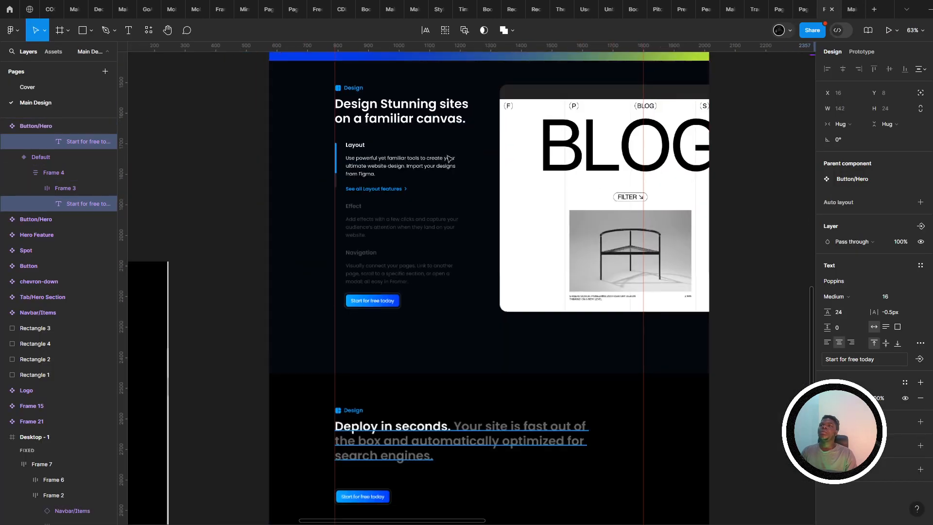
- Move the "Start for free today" button closer beneath the "Deploy in seconds." heading, to Y 3197
scroll(448, 158, "down", 6)
left_click_drag(338, 208, 451, 363)
left_click(481, 381)
scroll(640, 285, "down", 3)
scroll(451, 363, "down", 2)
scroll(483, 340, "up", 10)
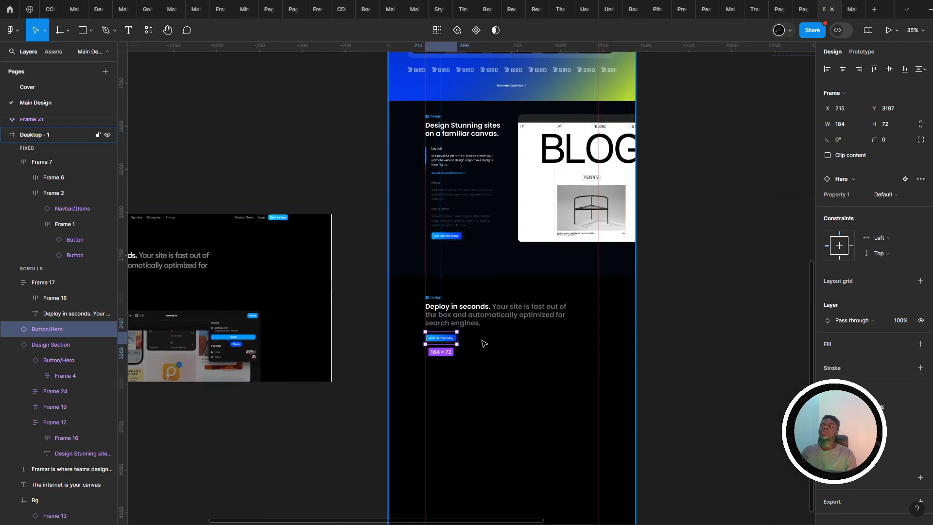
key("Escape")
- Compare the new Publish section with the reference screenshot, examining the heading, button and site editor mockup below them
scroll(412, 328, "down", 7)
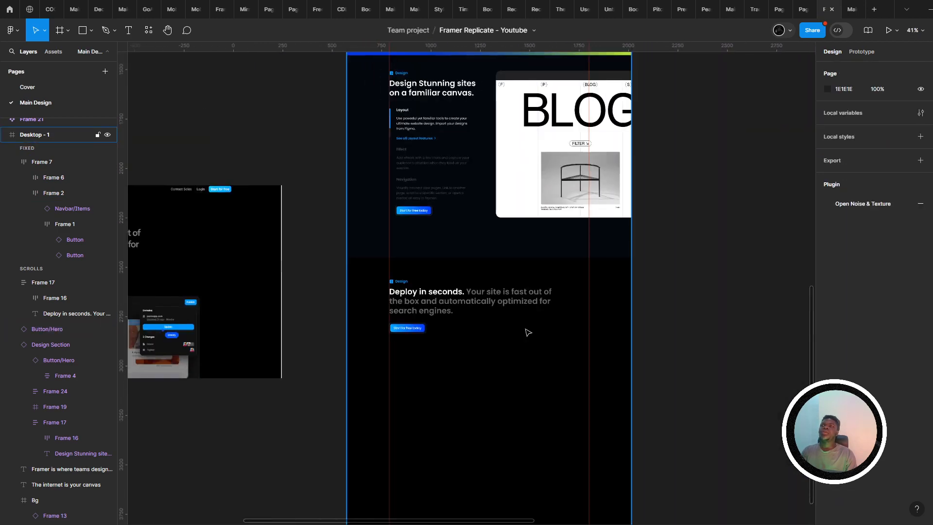
left_click_drag(527, 331, 560, 298)
scroll(429, 301, "down", 3)
scroll(231, 307, "up", 7)
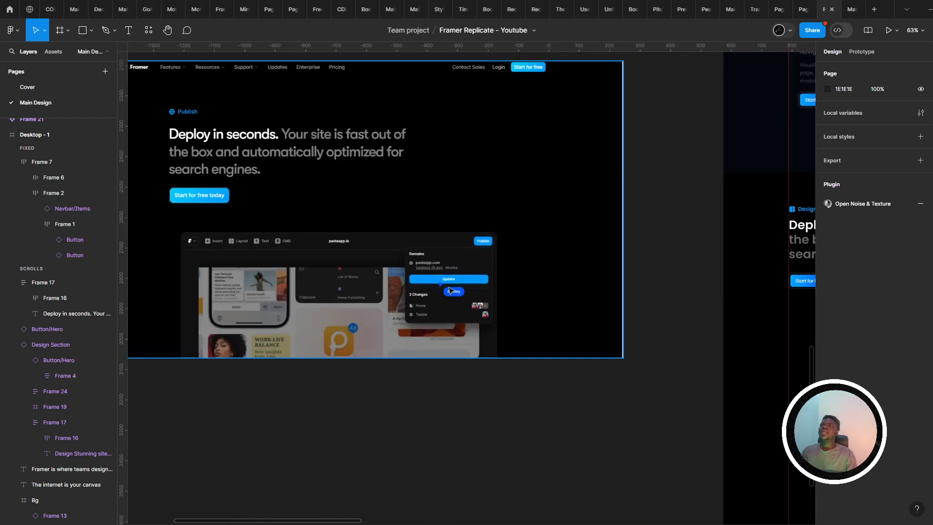
left_click_drag(491, 287, 377, 273)
scroll(350, 265, "down", 3)
scroll(577, 302, "down", 2)
left_click_drag(577, 301, 510, 341)
scroll(408, 326, "up", 4)
scroll(382, 331, "up", 2)
- Switch to framer.com in the browser, copy the app collage image from the Publish section's editor mockup, and return to Figma
key("alt+Tab")
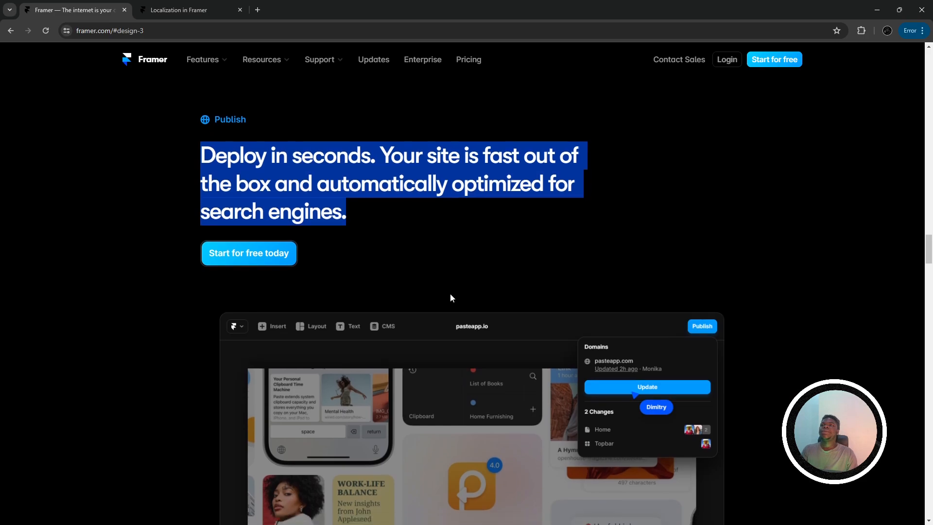
scroll(450, 297, "down", 5)
right_click(269, 255)
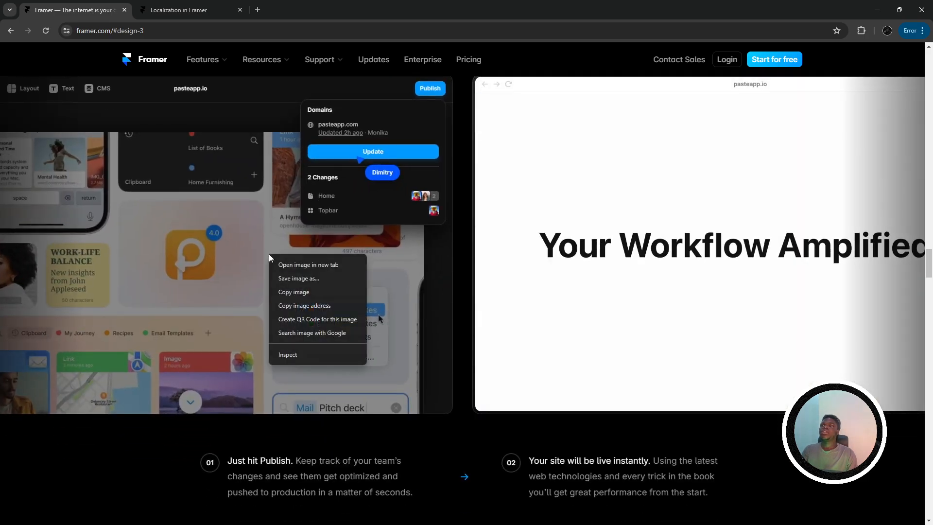
left_click(306, 292)
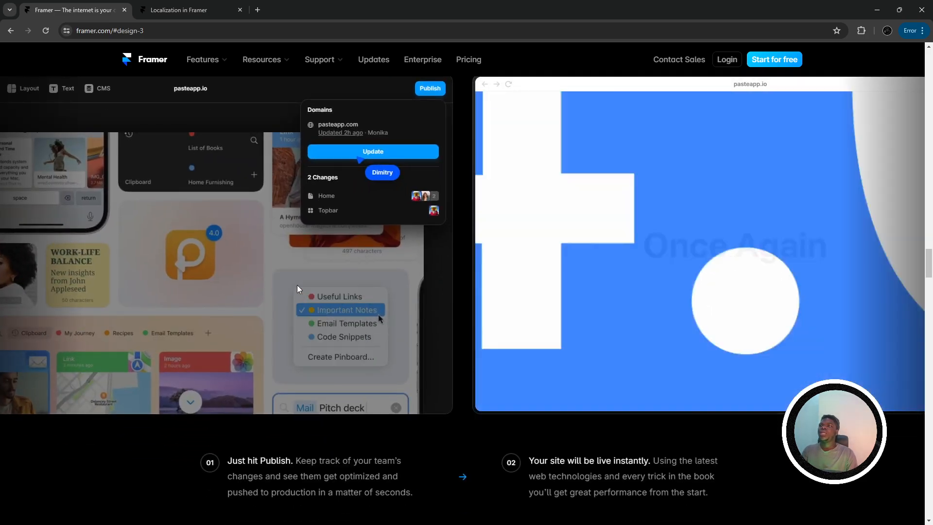
scroll(323, 340, "up", 2)
key("alt+Tab")
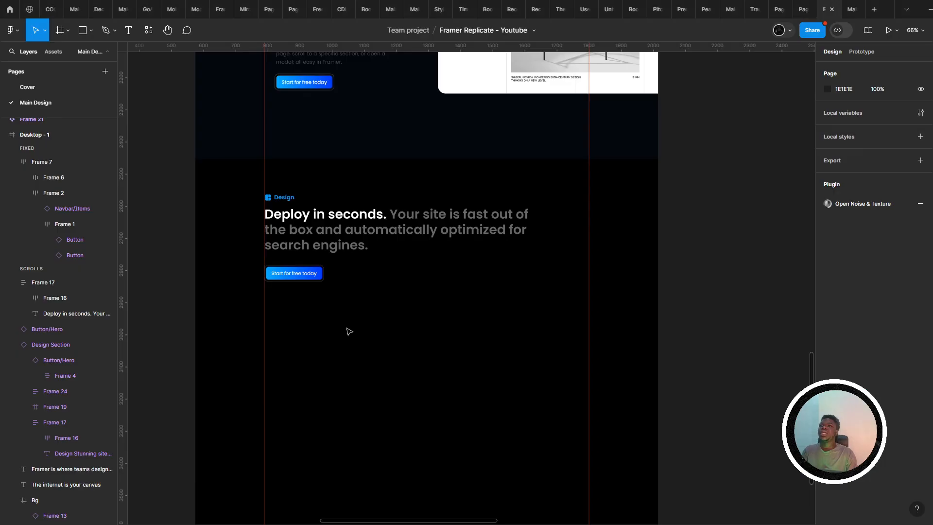
- Paste the copied app collage image onto the canvas and move it outside the Desktop - 1 frame
left_click(328, 310)
scroll(325, 308, "down", 5)
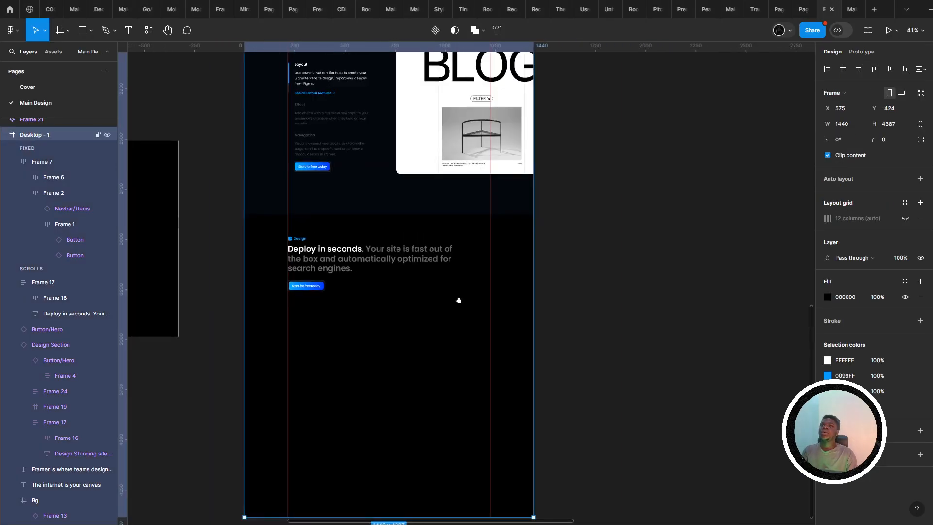
left_click(602, 259)
key("ctrl+v")
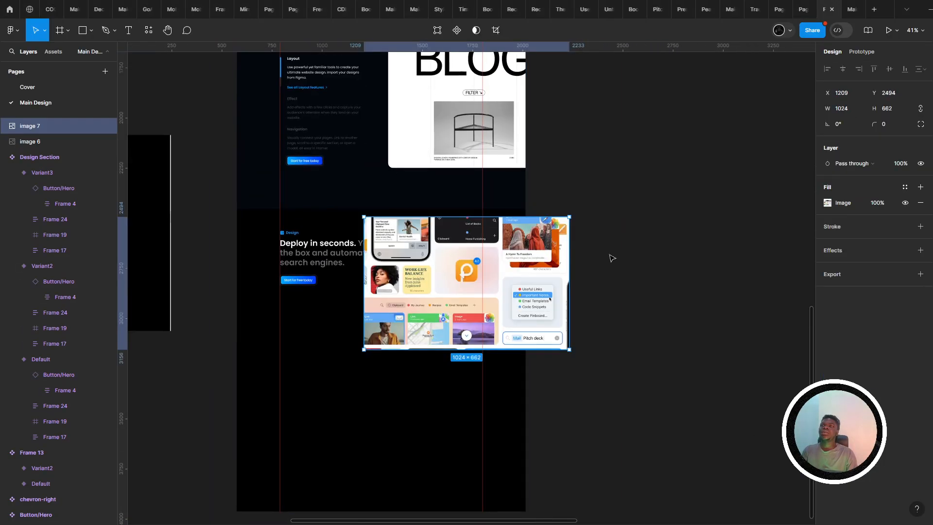
left_click_drag(366, 301, 555, 261)
- Switch to framer.com in the browser and save the pasteapp.io preview video from the Publish section
key("alt+Tab")
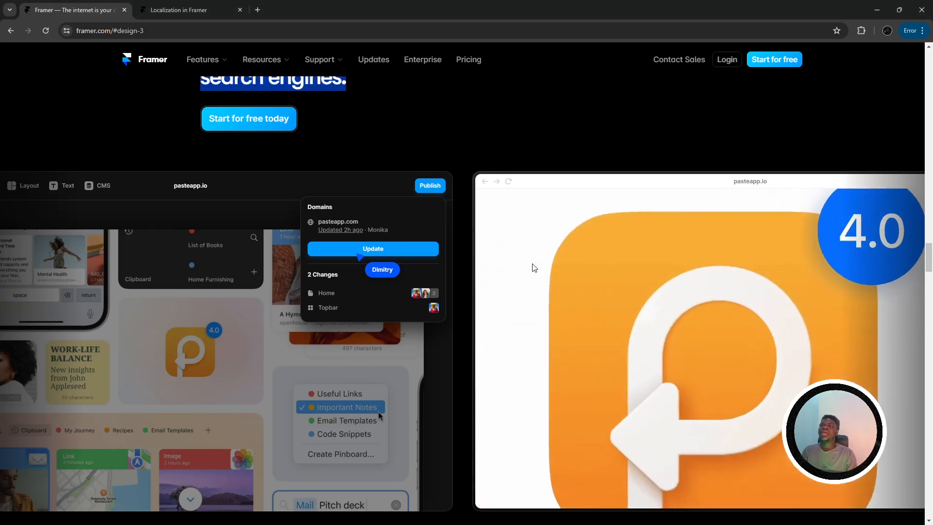
right_click(557, 237)
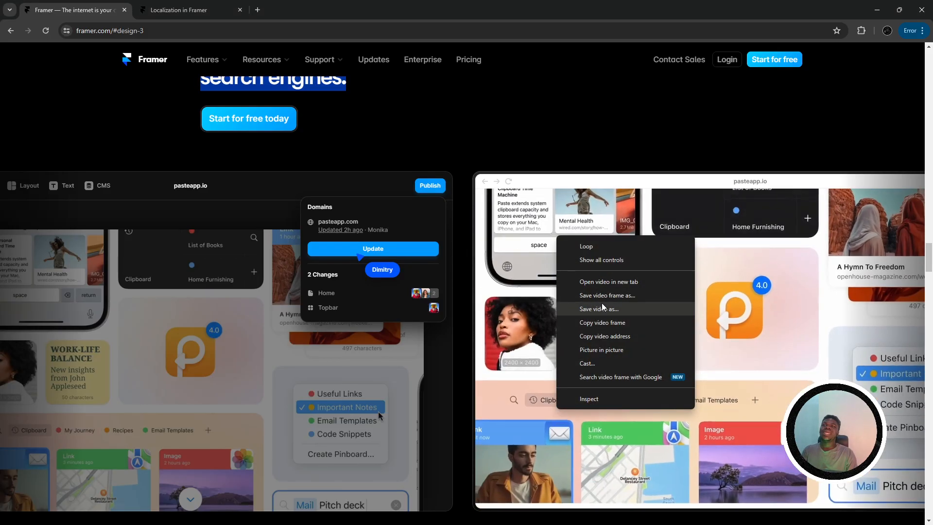
left_click(606, 308)
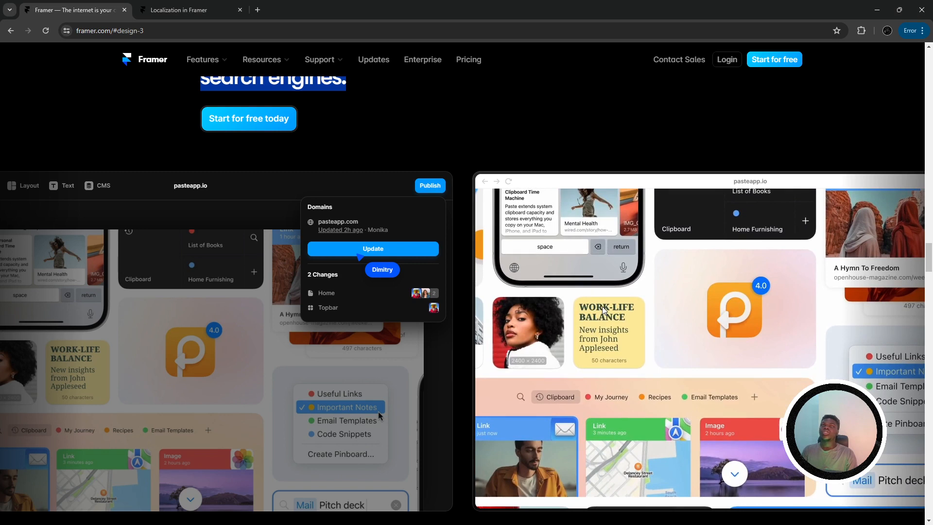
key("Return")
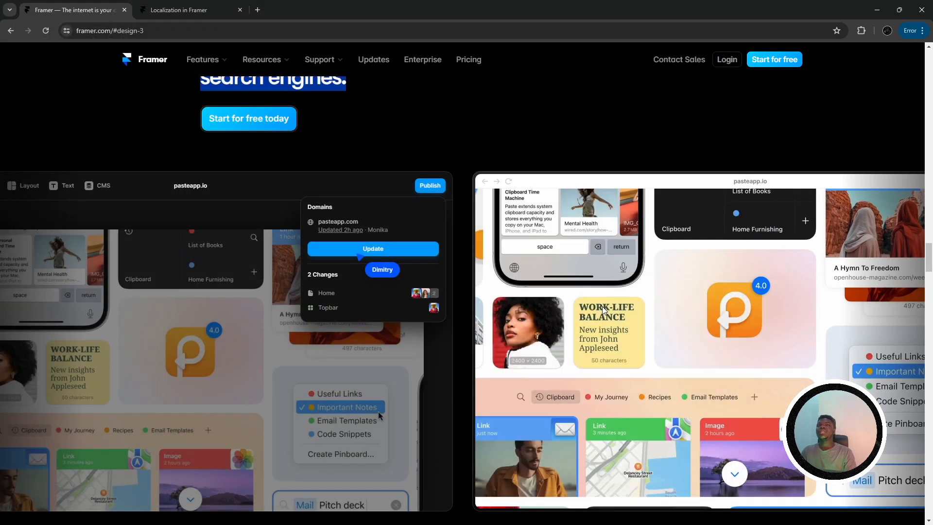
- Import the downloaded video into the Figma canvas, resize it to 1325 × 856, and place it beside the collage image at X 3353, Y 2865
left_click(871, 32)
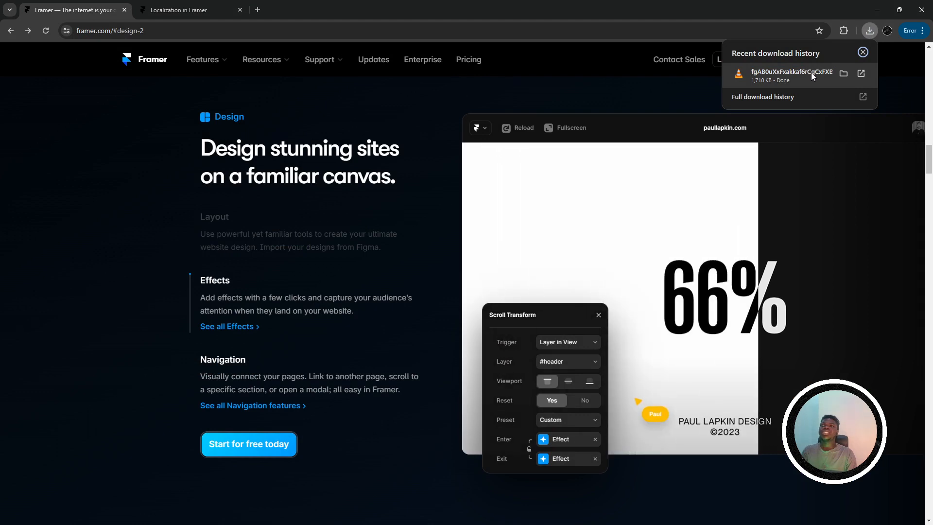
left_click_drag(812, 72, 435, 351)
key("alt+Tab")
scroll(432, 338, "down", 4)
scroll(521, 314, "up", 3)
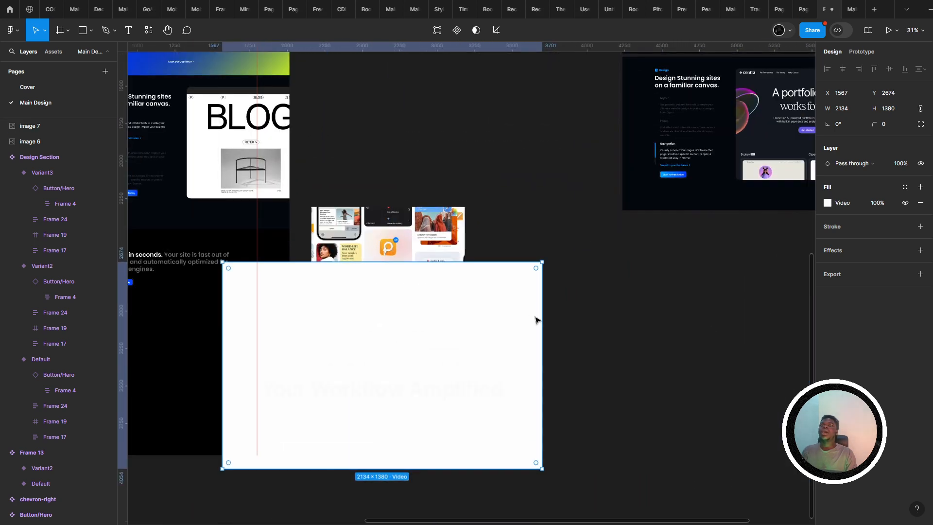
left_click_drag(537, 316, 423, 317)
left_click_drag(320, 346, 583, 339)
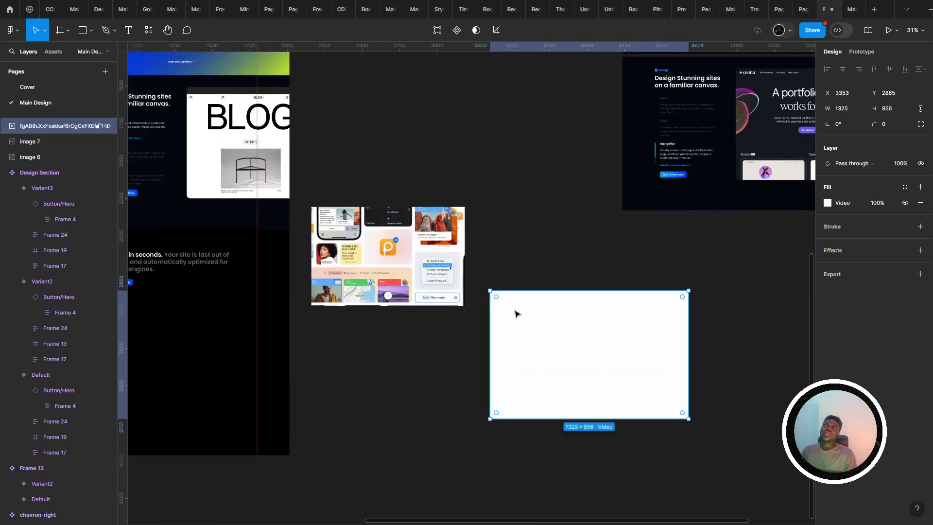
- Move the collage image level with the top of the video, at X 2172, Y 2865
left_click_drag(409, 258, 410, 342)
left_click(576, 339)
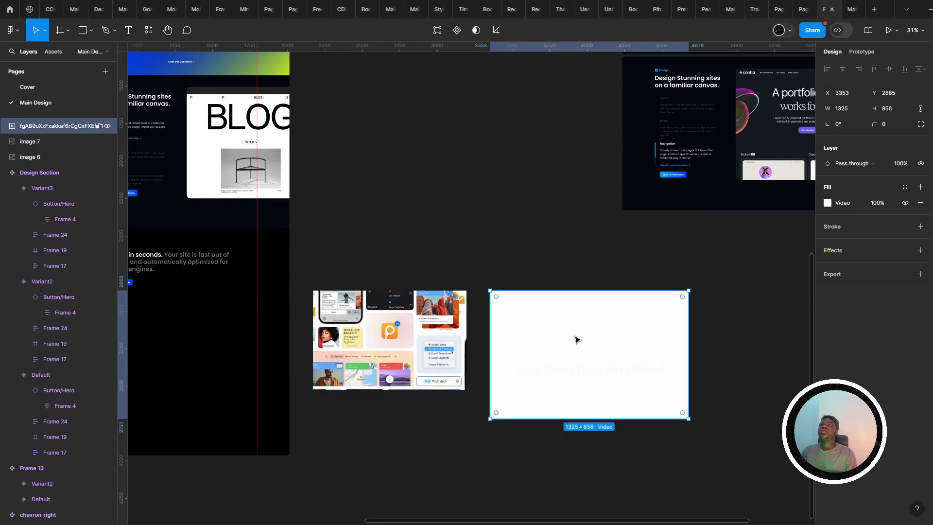
left_click_drag(610, 331, 577, 339)
scroll(563, 340, "up", 5)
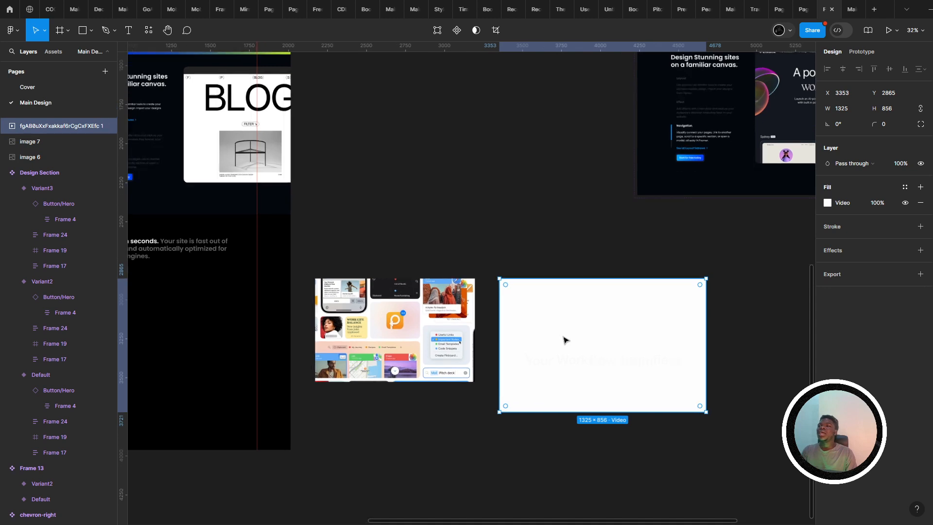
scroll(497, 334, "down", 5)
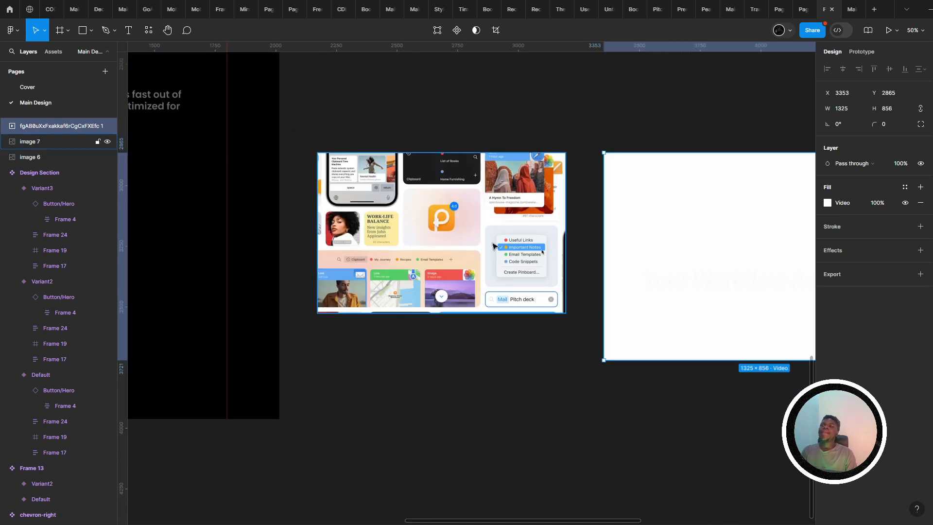
left_click(420, 256)
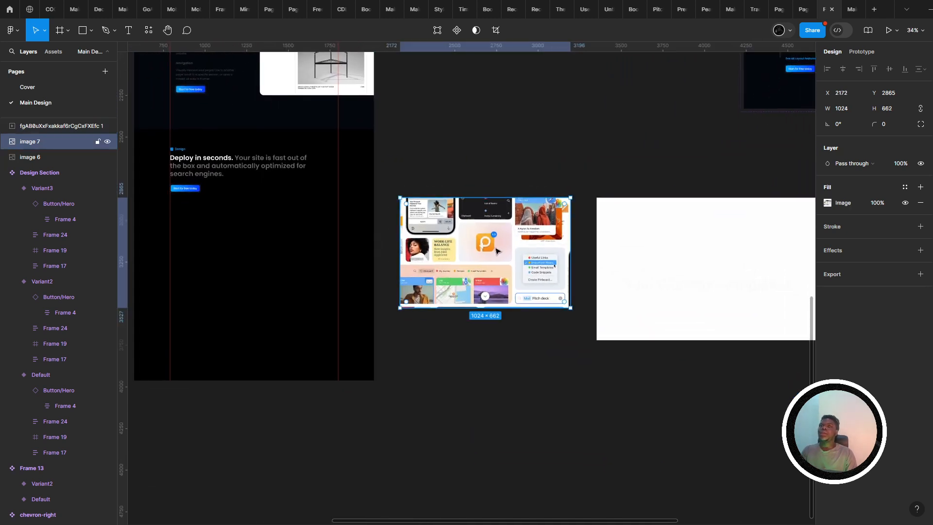
scroll(420, 256, "right", 3)
- Try placing the video below the Publish section's button in the Desktop - 1 frame, and undo the move
left_click(561, 269)
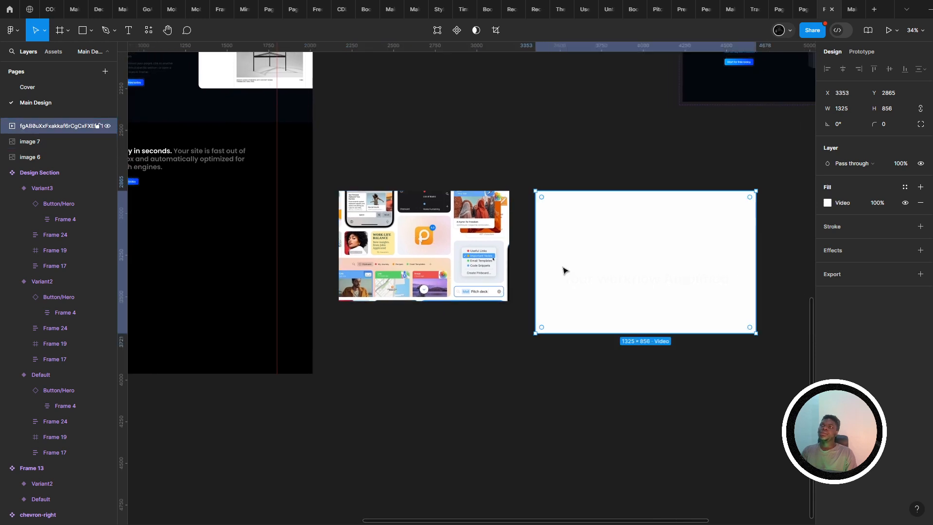
scroll(632, 263, "left", 3)
left_click_drag(715, 254, 292, 264)
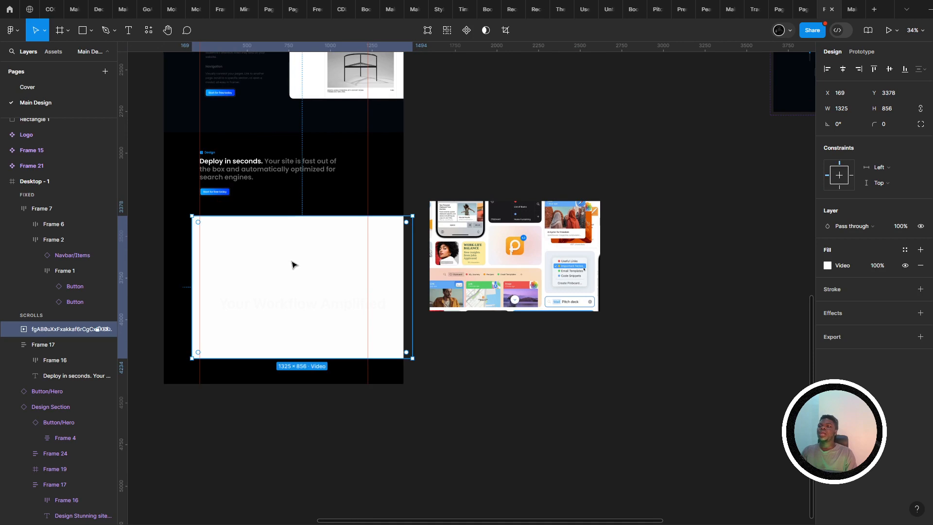
scroll(364, 259, "left", 3)
key("ctrl+z")
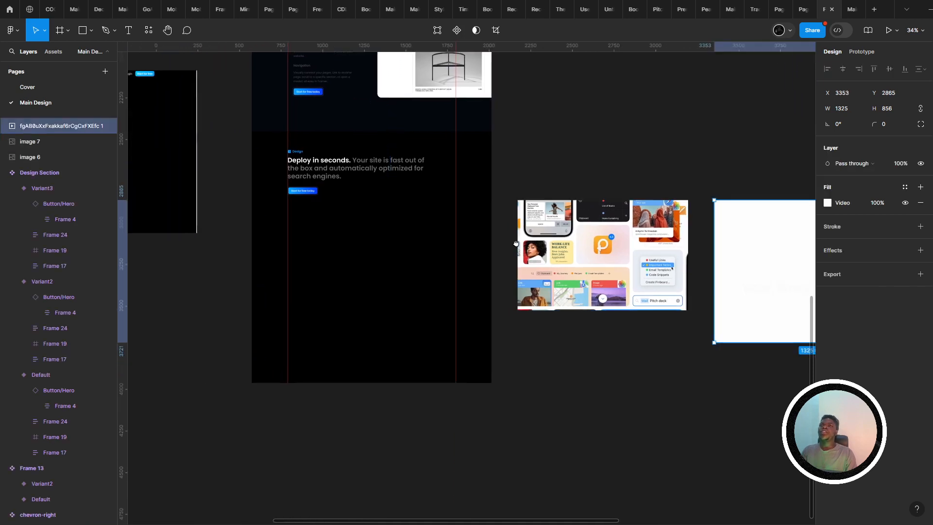
- Examine the pasteapp.io editor mockup in the Publish reference screenshot against the empty area below the button
scroll(476, 243, "right", 3)
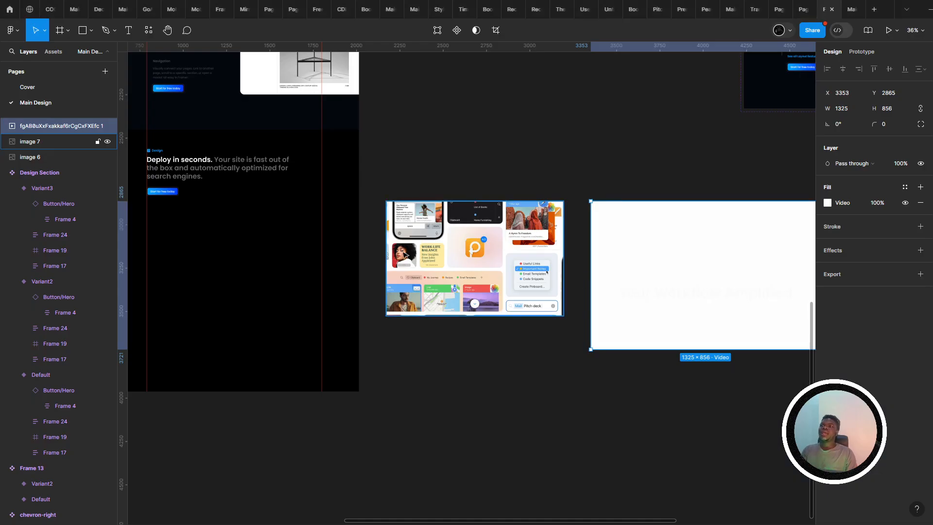
scroll(397, 291, "left", 5)
scroll(490, 330, "down", 1)
scroll(221, 203, "up", 10)
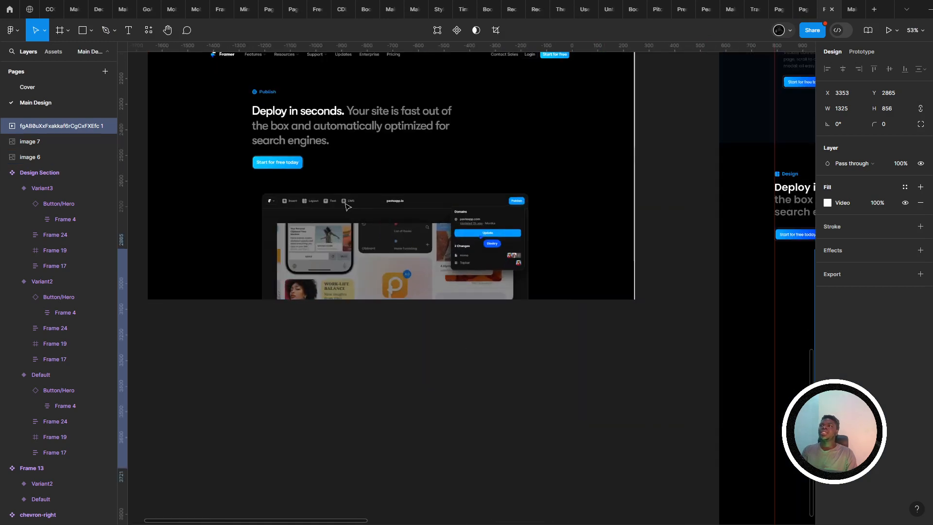
scroll(653, 194, "down", 8)
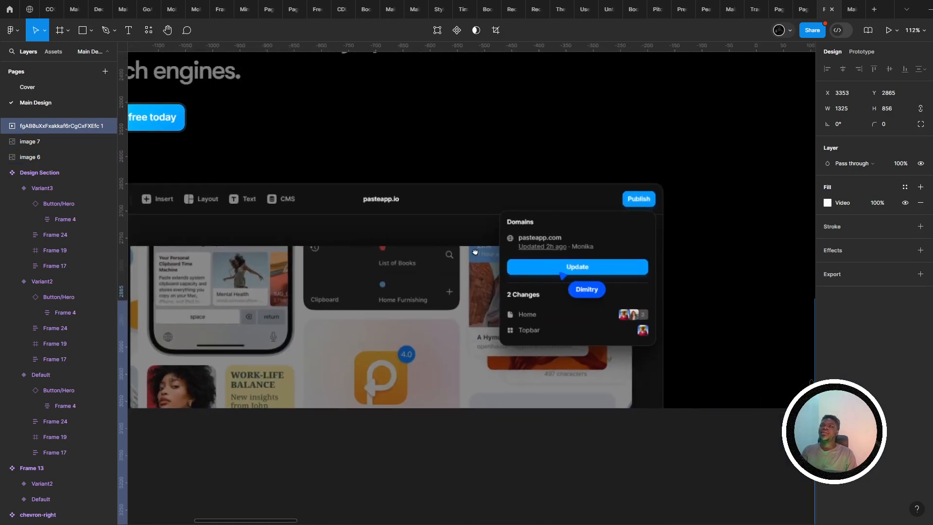
scroll(428, 204, "down", 4)
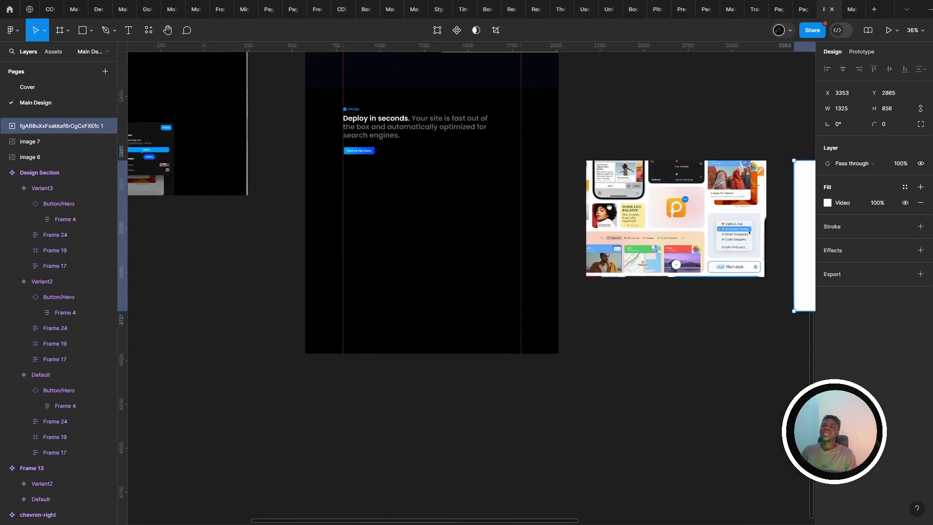
scroll(647, 208, "up", 1)
- Place the collage image below the Publish section's button in the Desktop - 1 frame, at X 237, Y 3364
left_click_drag(647, 208, 581, 248)
left_click_drag(581, 249, 794, 228)
left_click_drag(322, 288, 563, 377)
scroll(338, 233, "up", 6)
left_click_drag(325, 208, 295, 238)
scroll(298, 240, "up", 2)
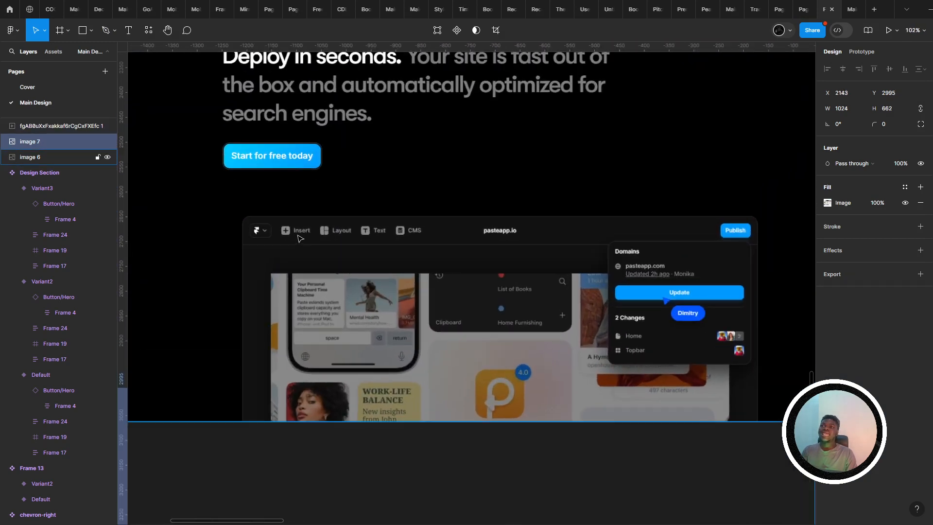
scroll(309, 228, "down", 8)
left_click_drag(406, 278, 279, 235)
scroll(533, 237, "up", 3)
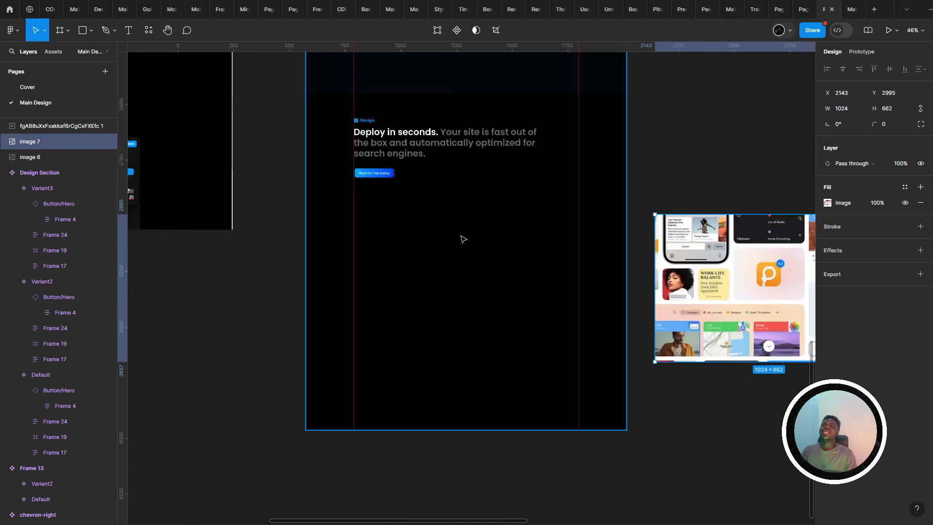
left_click_drag(711, 244, 419, 257)
scroll(429, 262, "up", 2)
scroll(418, 255, "down", 6)
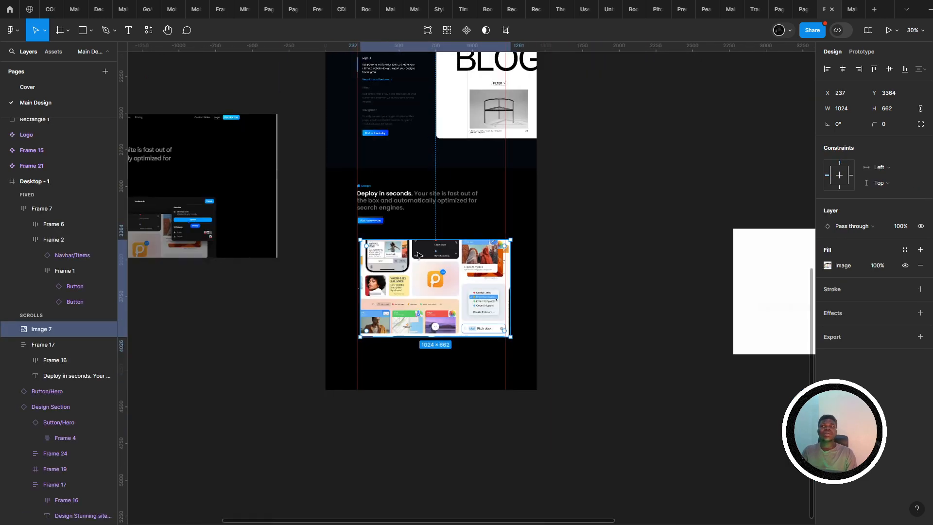
- Check the editor mockup in the reference screenshot and on framer.com, and open the pasteapp.io site from its link in the browser
left_click_drag(430, 301, 459, 295)
scroll(163, 202, "up", 10)
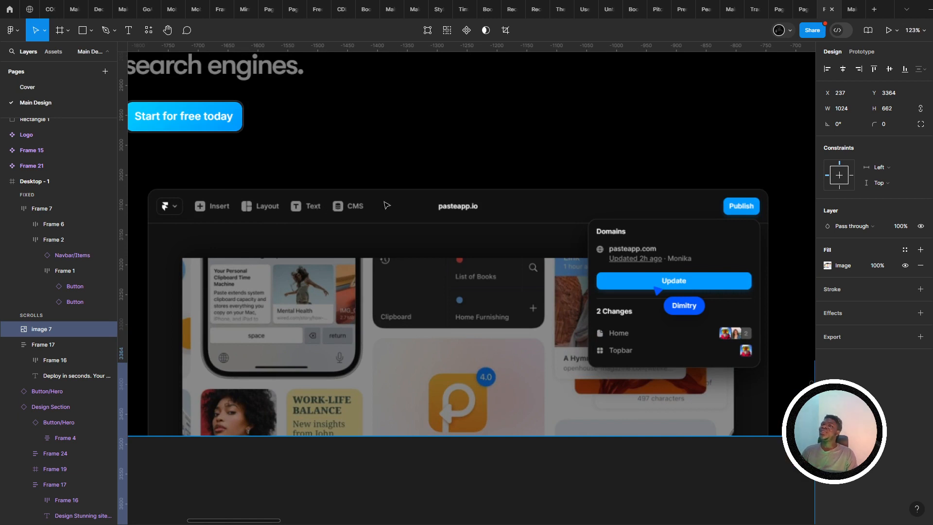
key("alt+Tab")
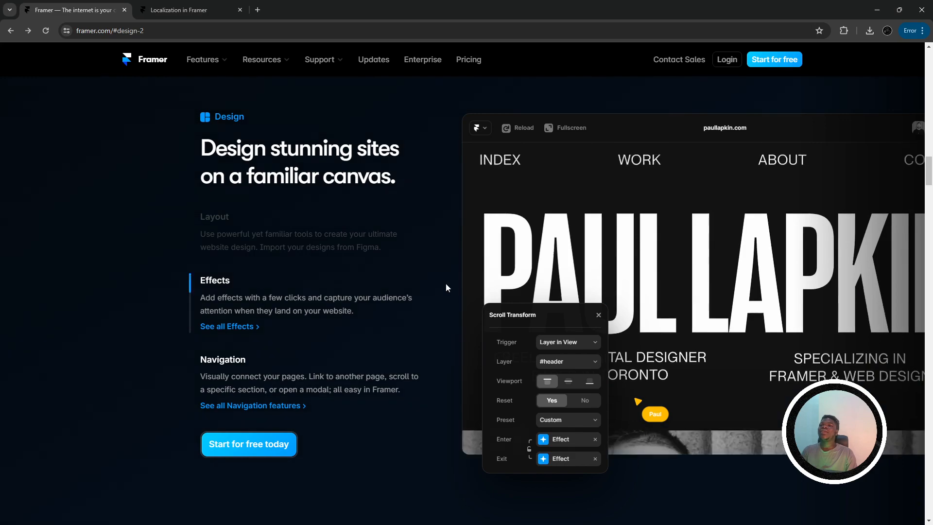
scroll(385, 305, "down", 3)
scroll(387, 294, "down", 10)
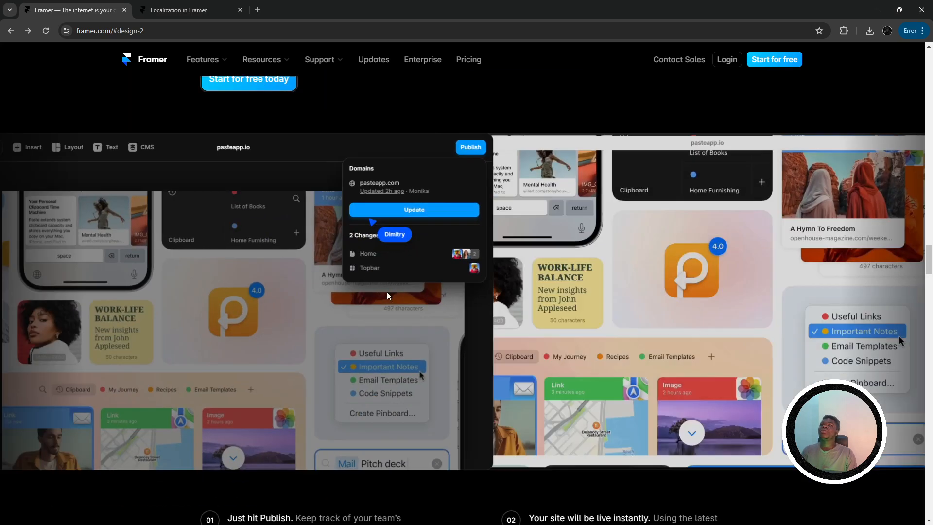
scroll(382, 293, "up", 1)
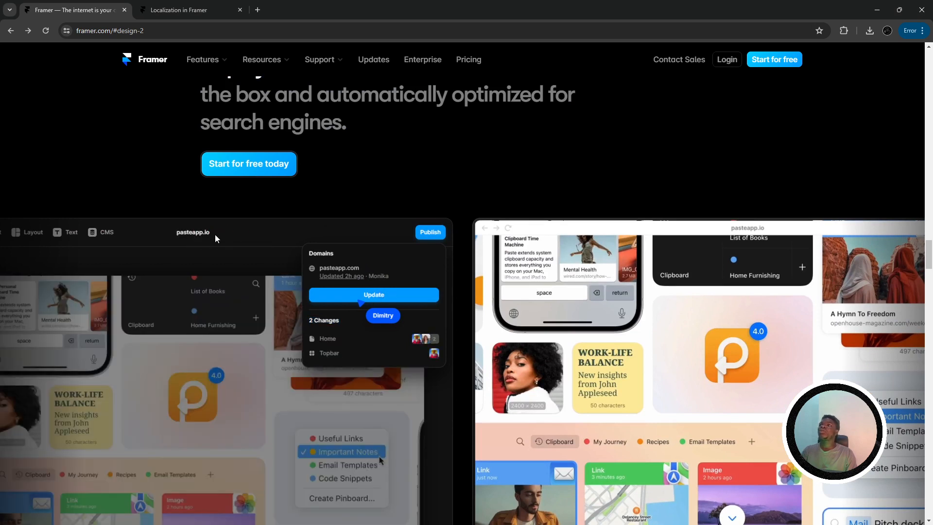
left_click(191, 231)
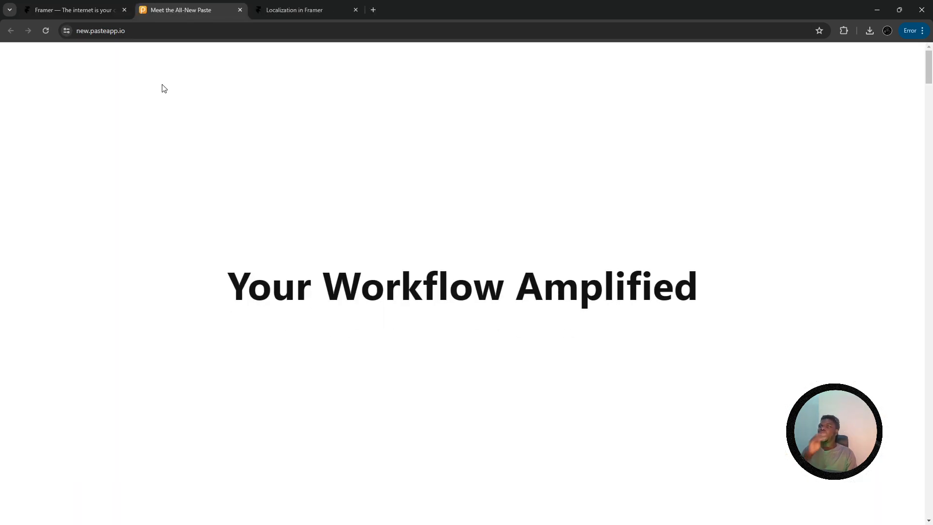
- Browse the new.pasteapp.io page and return to its collage section to study the content shown in the editor mockup
scroll(251, 119, "down", 5)
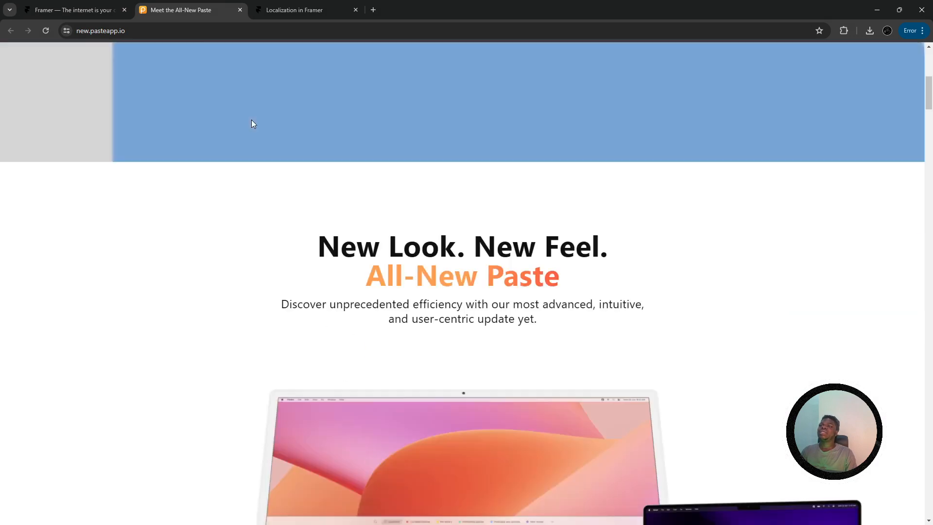
scroll(251, 119, "up", 4)
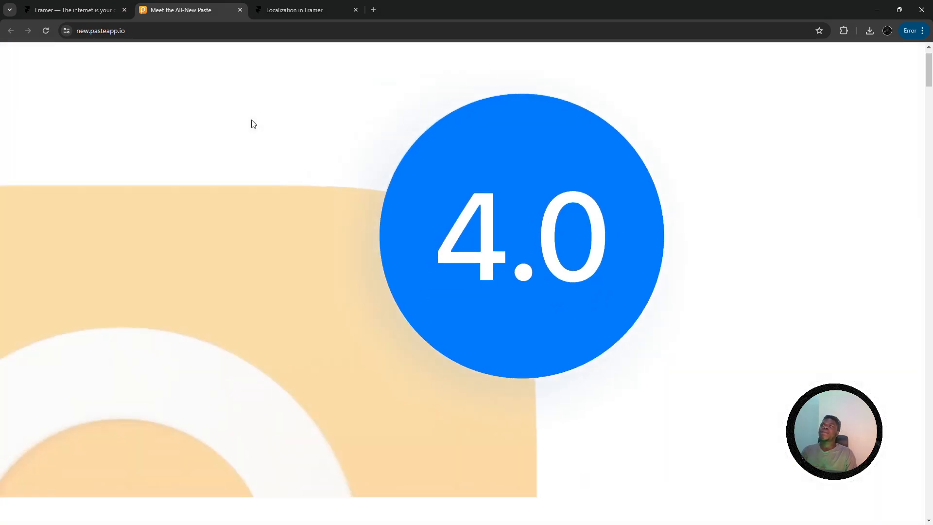
scroll(252, 120, "down", 5)
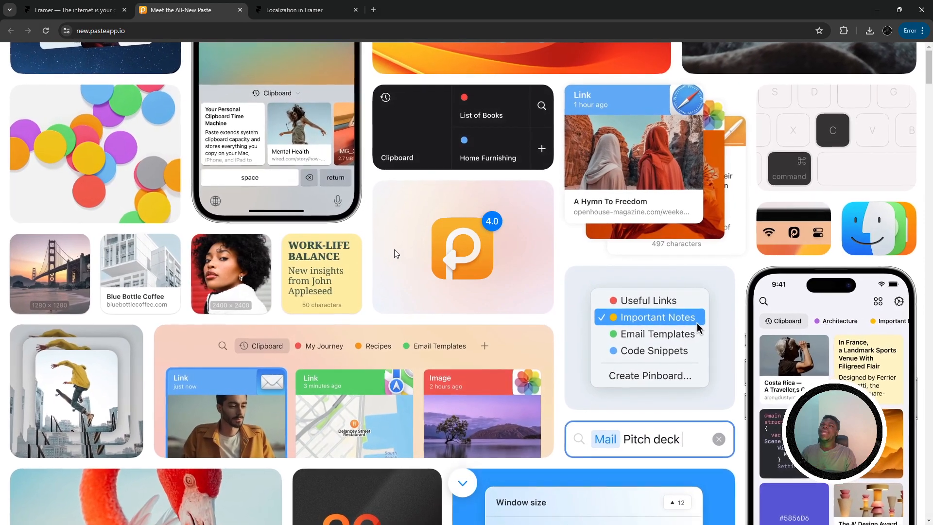
scroll(396, 254, "down", 2)
scroll(395, 251, "down", 10)
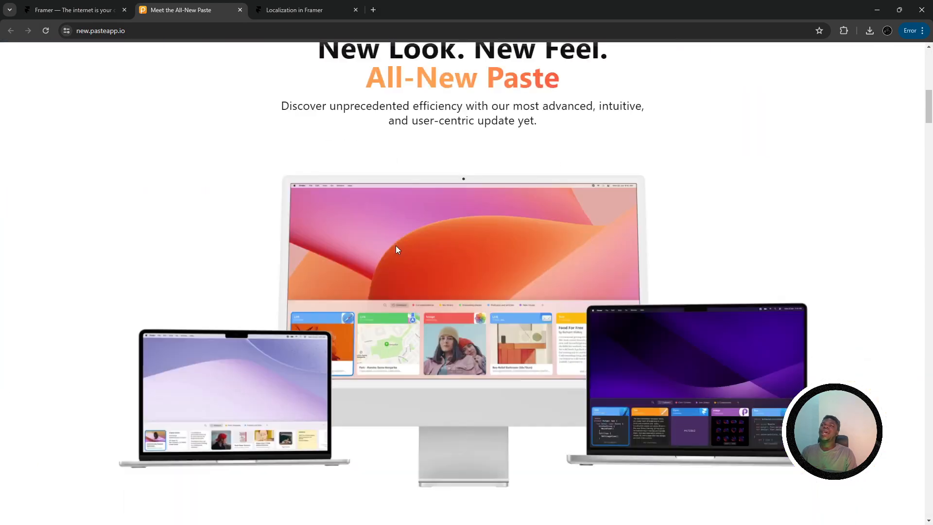
scroll(395, 244, "down", 10)
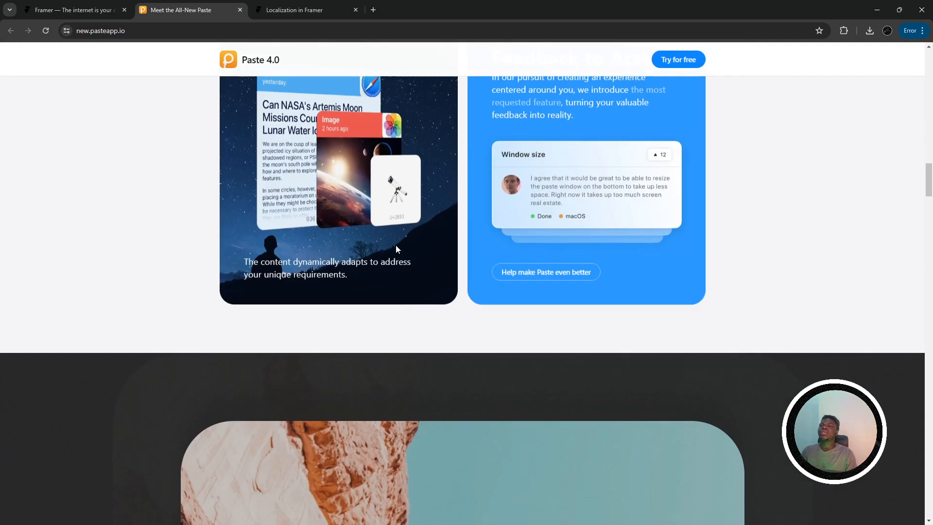
scroll(395, 244, "up", 6)
scroll(395, 243, "up", 10)
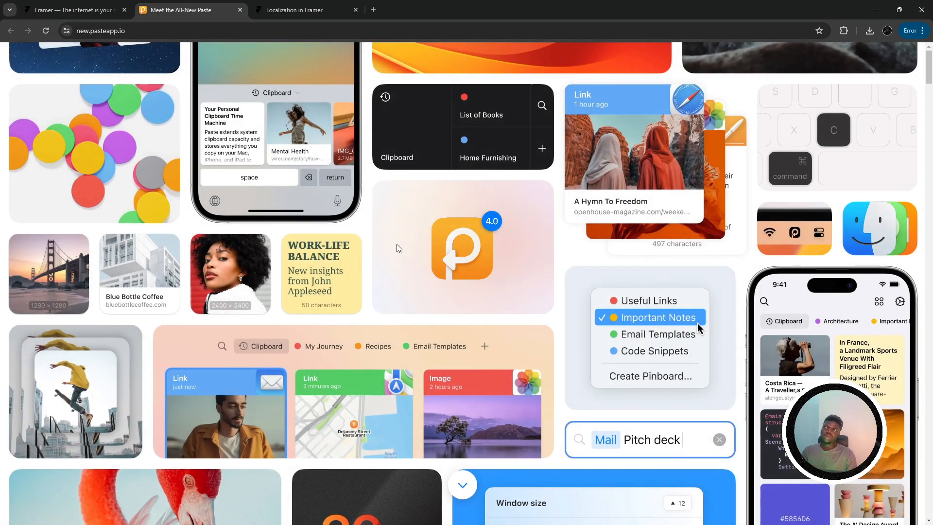
- Switch back to Figma and compare the Publish reference screenshot's editor mockup with the collage image in the Desktop - 1 frame
key("alt+Tab")
key("Tab")
left_click_drag(398, 247, 408, 264)
scroll(409, 269, "down", 4)
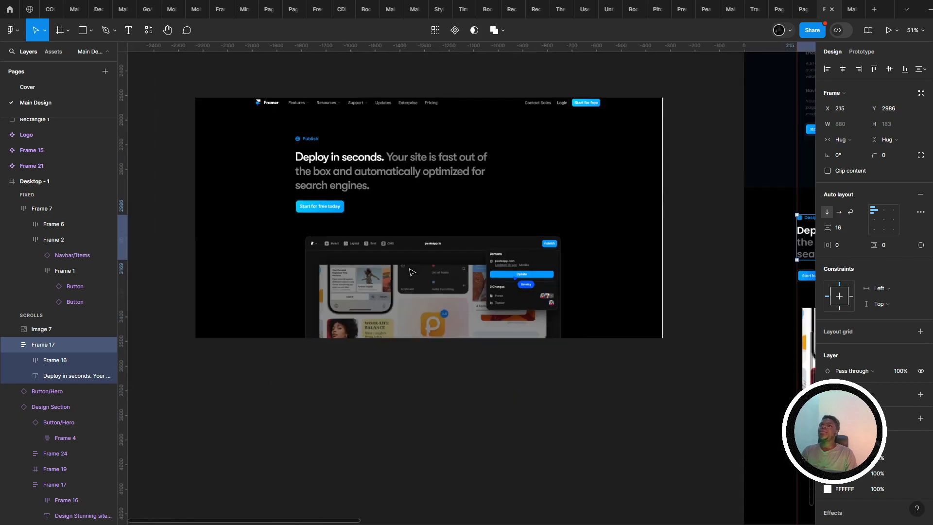
scroll(409, 270, "up", 1)
double_click(409, 272)
left_click_drag(676, 242, 455, 249)
scroll(455, 249, "down", 3)
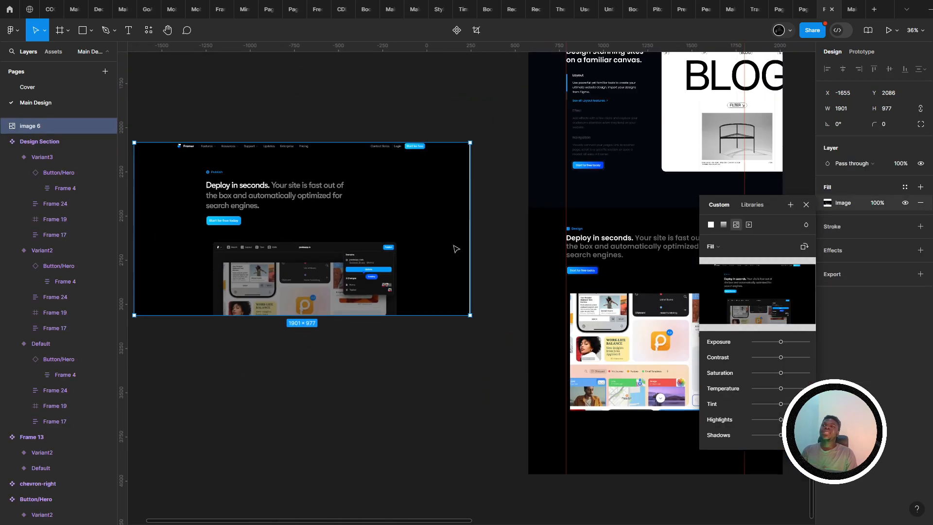
- Move the collage image to X 215 on the left guide and scale it to 1010 × 652, ending at the right guide
left_click_drag(650, 294, 445, 287)
scroll(445, 287, "up", 5)
left_click_drag(356, 318, 339, 279)
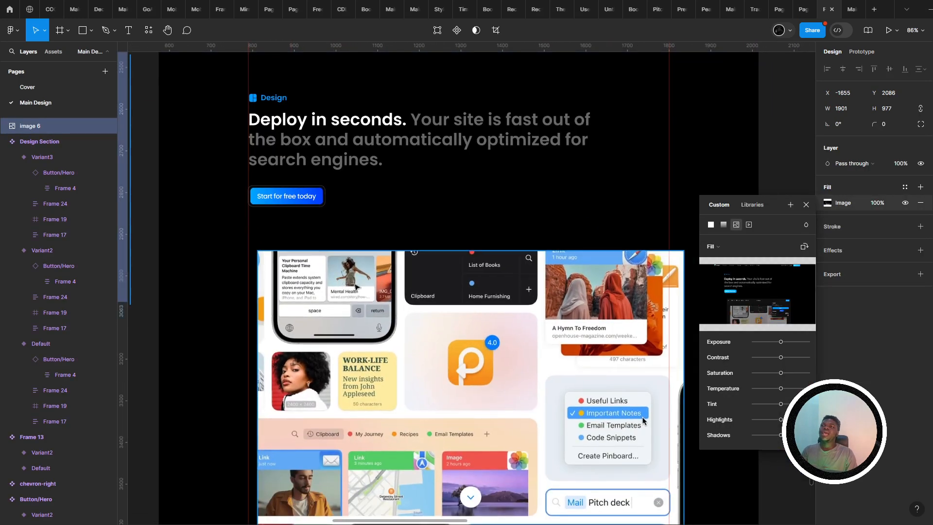
left_click(805, 204)
left_click_drag(492, 290, 483, 281)
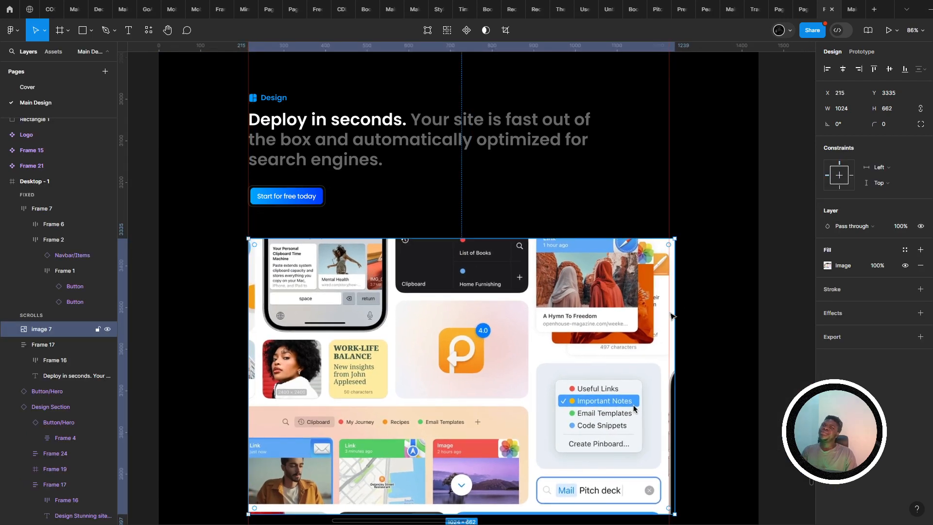
left_click_drag(673, 297, 668, 296)
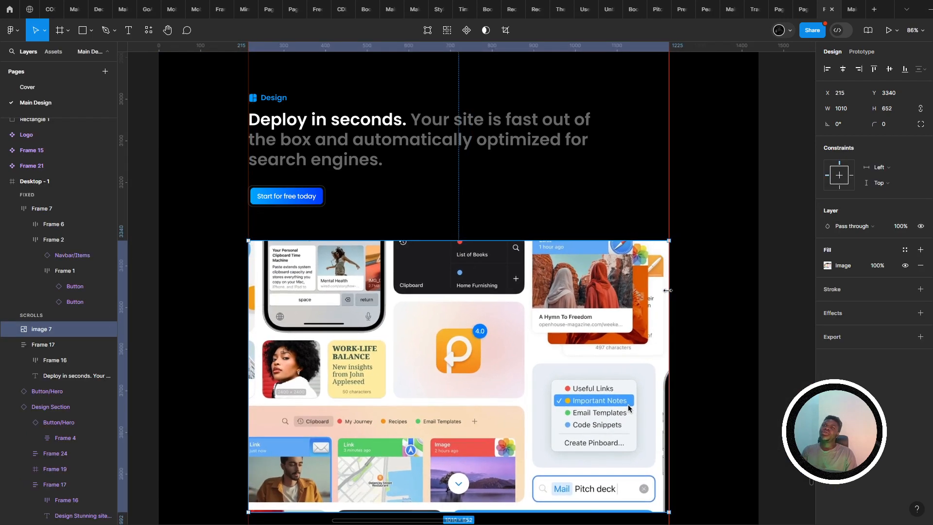
right_click(593, 286)
left_click(616, 355)
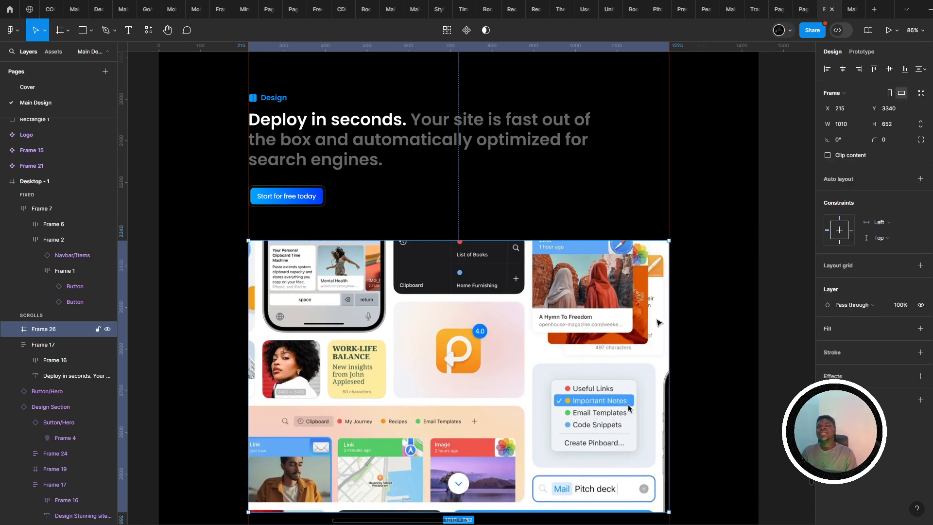
scroll(659, 311, "down", 2)
double_click(583, 308)
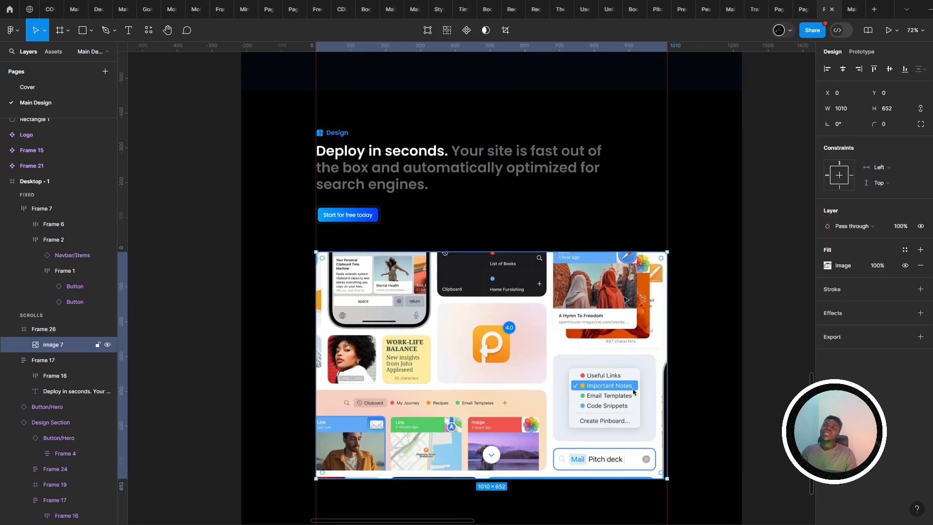
left_click(704, 260)
left_click(600, 277)
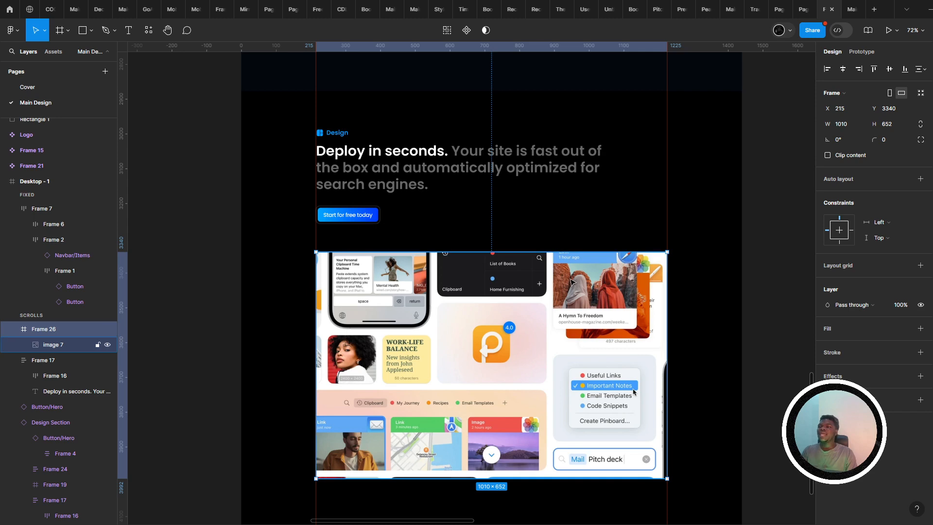
key("ctrl+shift+g")
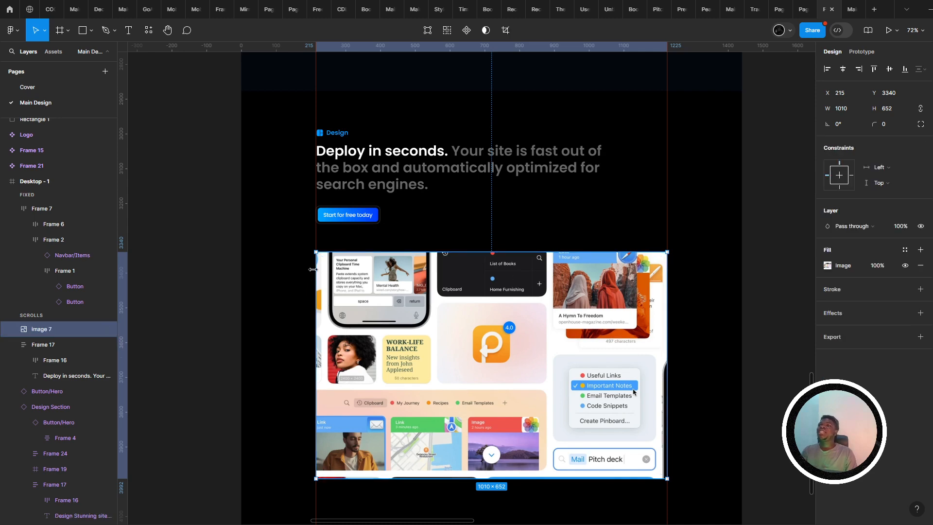
left_click_drag(313, 269, 317, 268)
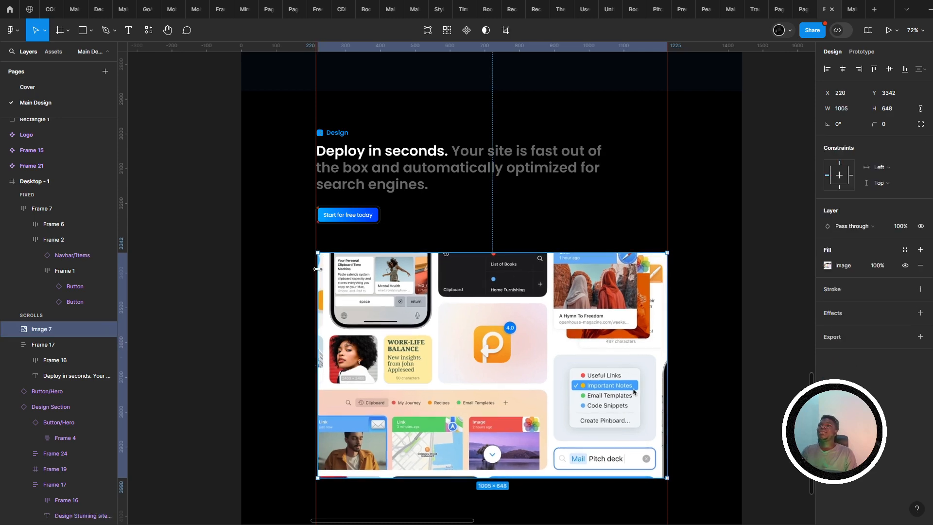
key("ctrl+z")
- Wrap the collage image below the Publish section's button in a new frame of the same size
scroll(316, 267, "up", 10)
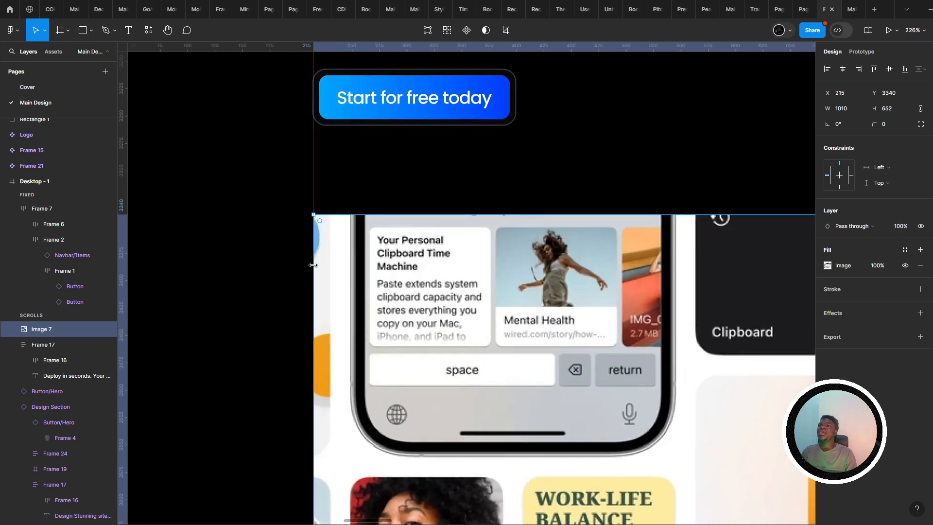
scroll(313, 265, "down", 8)
scroll(516, 245, "right", 5)
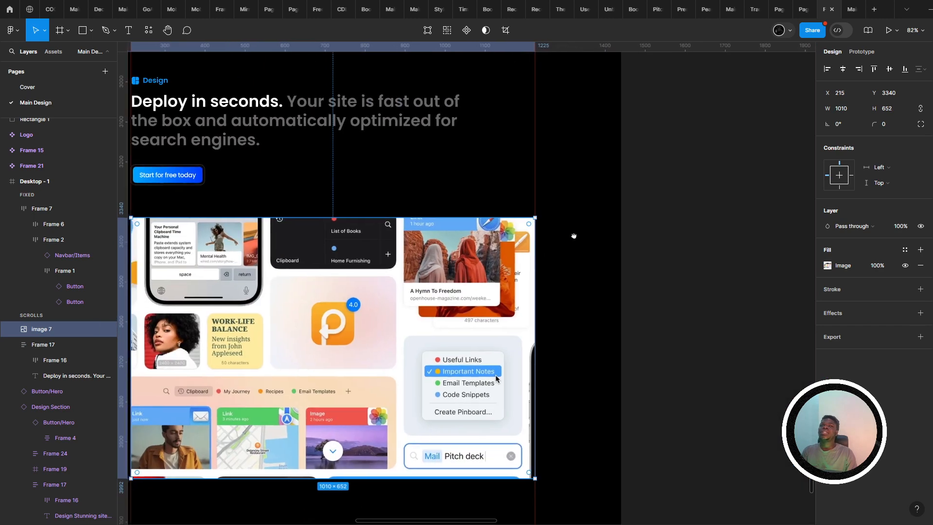
scroll(573, 236, "left", 3)
scroll(572, 235, "down", 1)
right_click(525, 226)
left_click(552, 359)
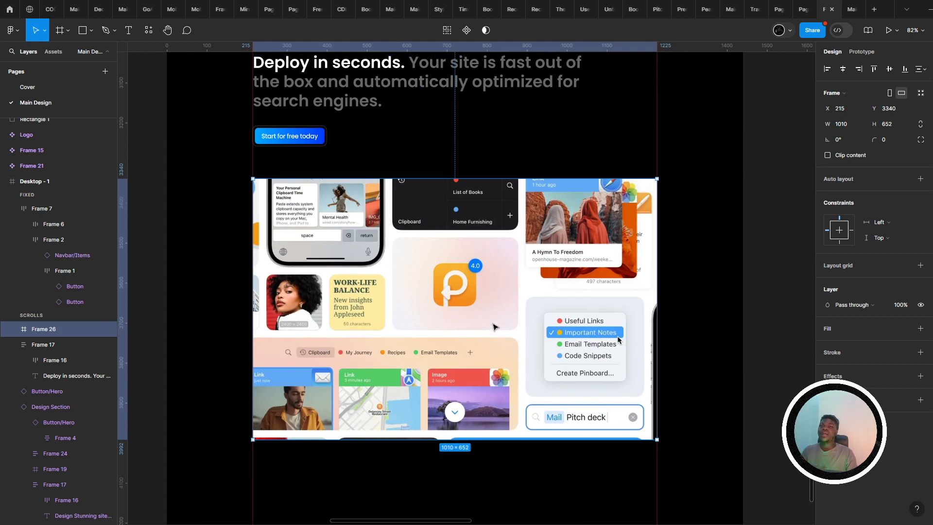
- Scale the collage image down about its centre to 920 × 594 inside its frame
scroll(466, 235, "up", 1)
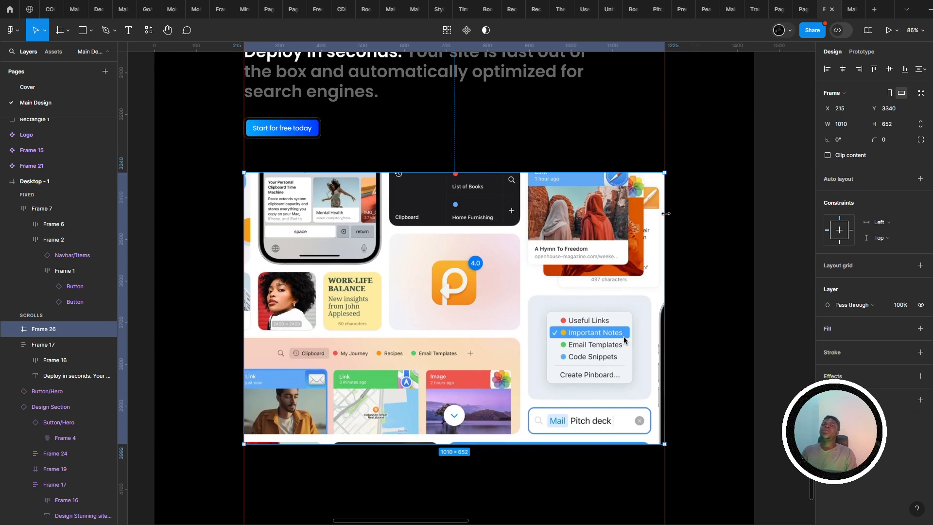
double_click(658, 216)
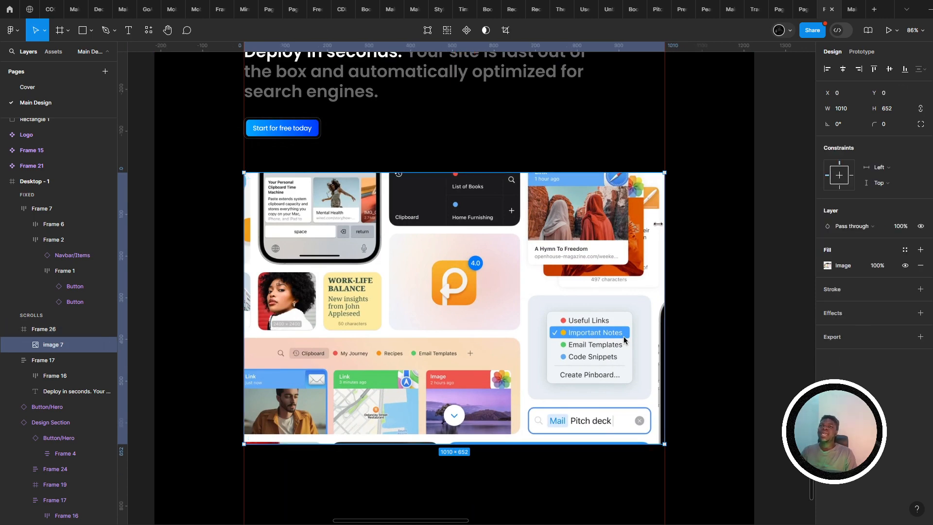
left_click_drag(664, 226, 646, 217)
- Give the frame around the collage image a solid dark grey 1A1A1A fill
left_click(658, 224)
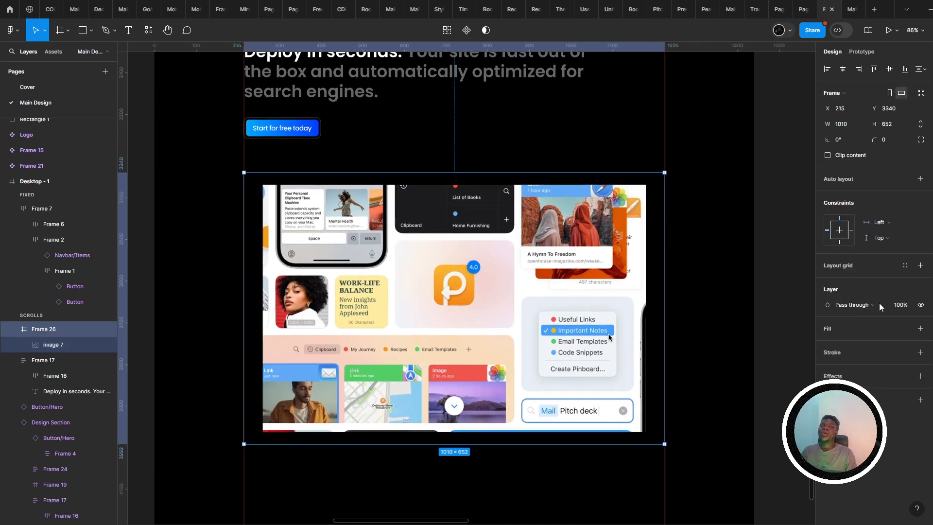
left_click(920, 329)
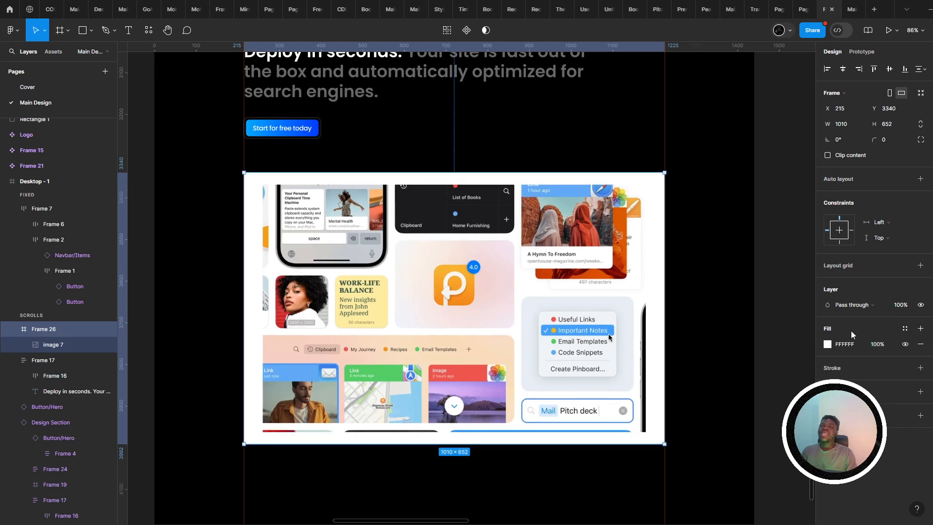
left_click(828, 344)
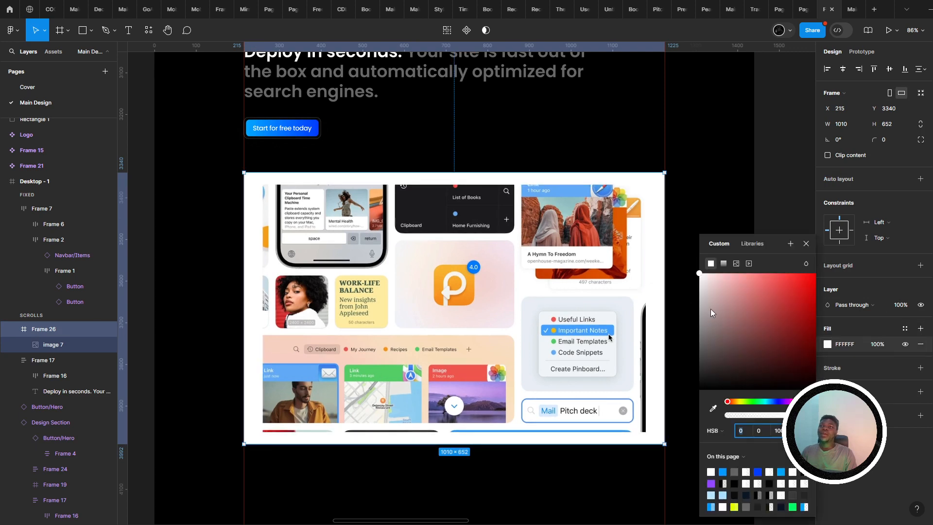
left_click_drag(710, 308, 643, 381)
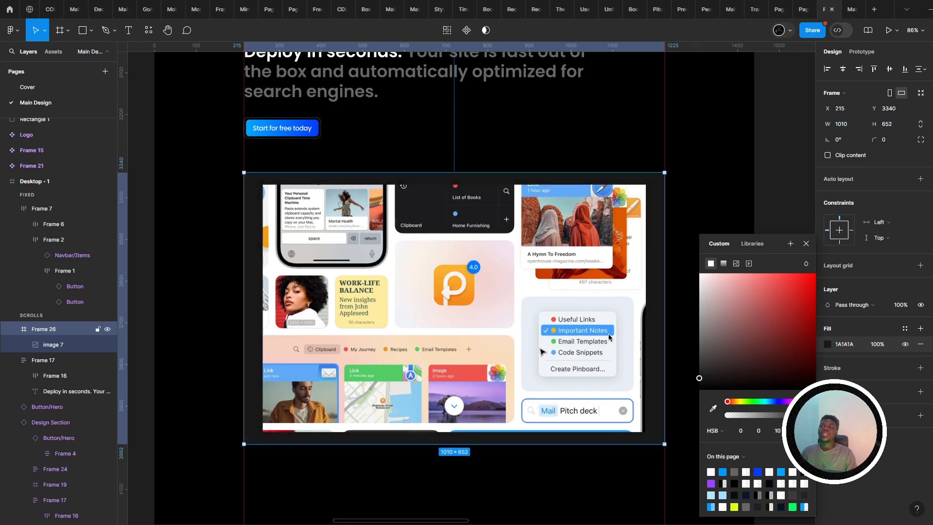
- Check the reference mockup's layout and move the collage image down to the frame's bottom edge, at Y 58
double_click(541, 349)
scroll(529, 345, "down", 5)
left_click_drag(443, 333, 691, 325)
scroll(609, 329, "up", 3)
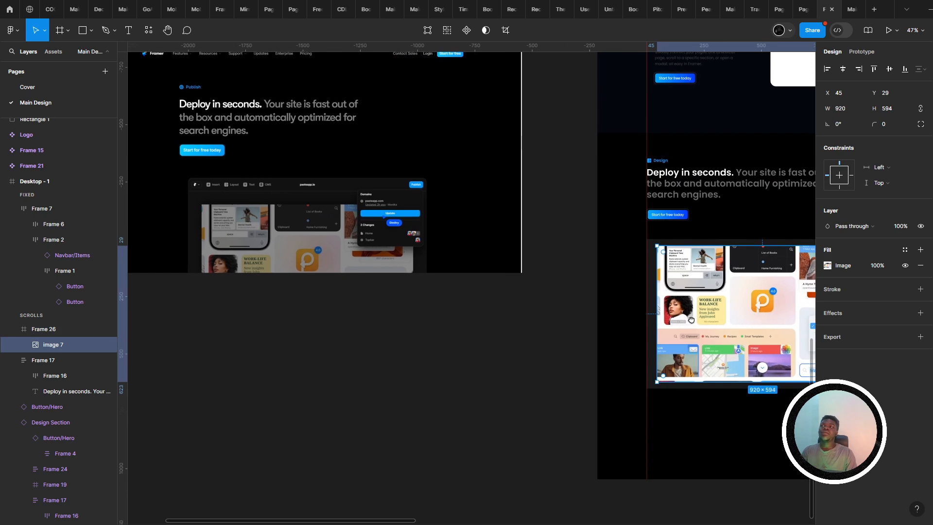
left_click_drag(804, 306, 510, 306)
scroll(549, 305, "up", 1)
scroll(550, 304, "up", 5)
left_click_drag(454, 320, 538, 241)
scroll(470, 271, "down", 5)
left_click_drag(426, 297, 430, 260)
scroll(493, 265, "up", 4)
left_click_drag(493, 265, 496, 360)
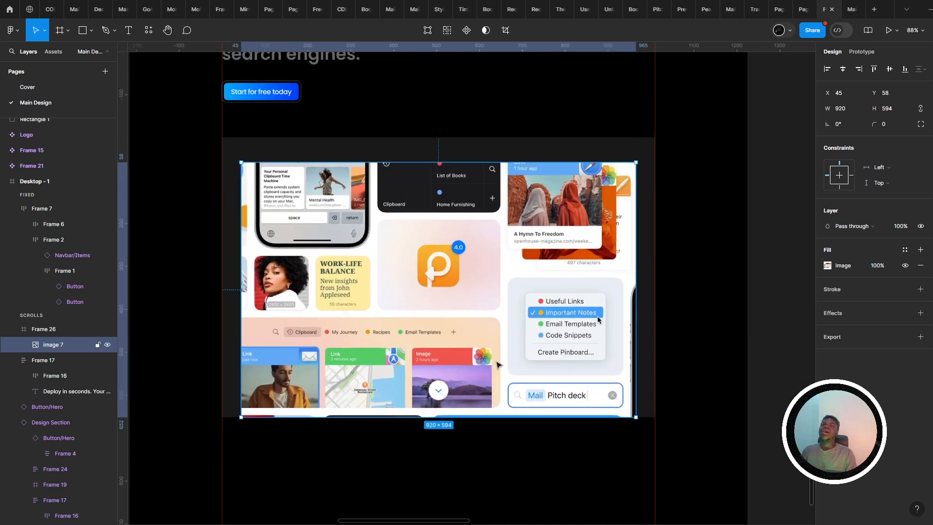
- Scale the collage image proportionally to about 835 × 539 and position it at Y 56, horizontally centred in the dark frame
double_click(496, 360)
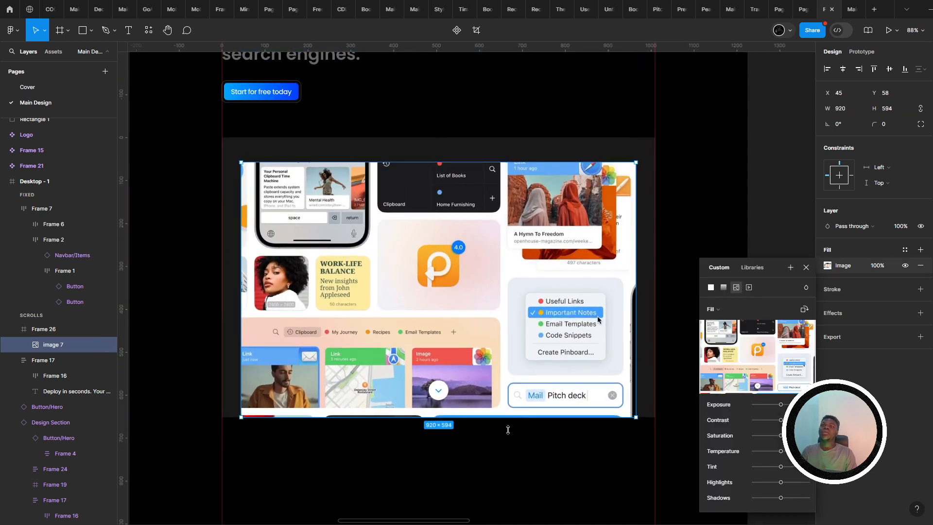
left_click_drag(508, 429, 501, 383)
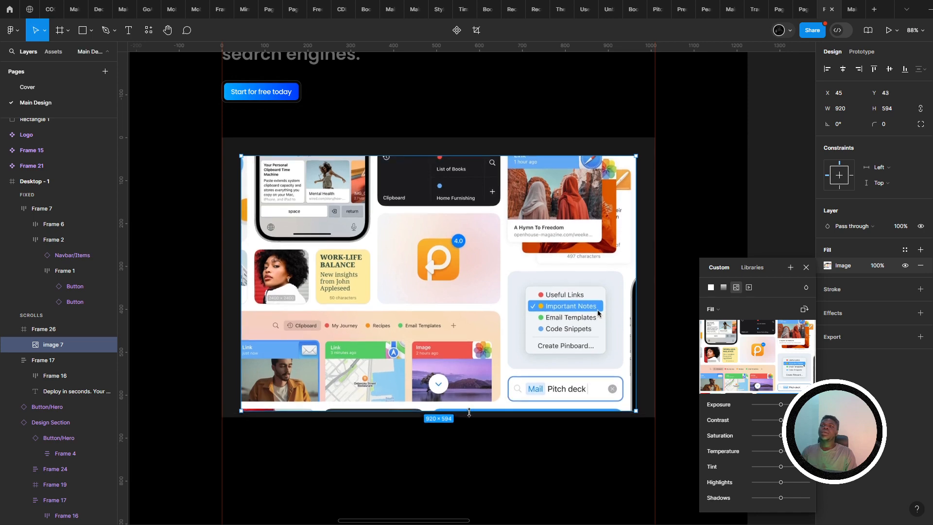
left_click_drag(468, 413, 472, 387)
left_click_drag(469, 325, 471, 378)
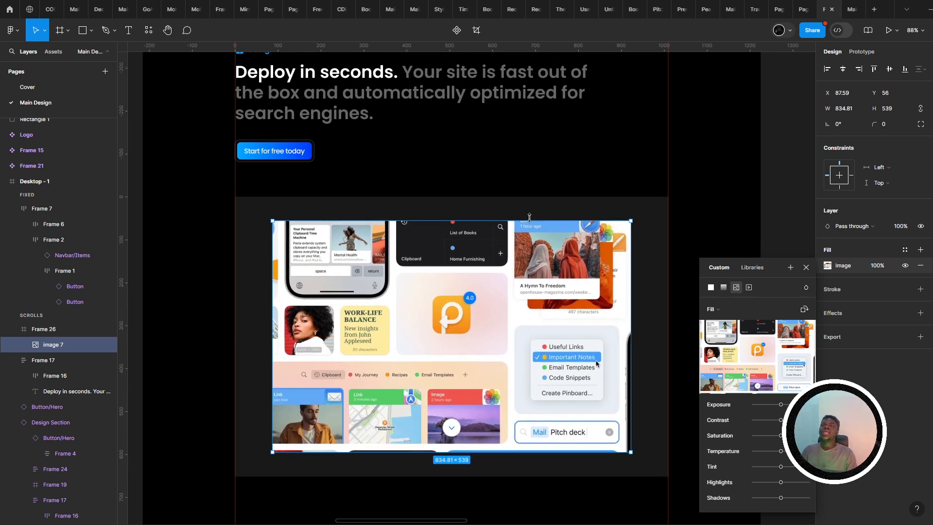
- Set the corner radius of the dark frame around the collage image to 24
key("Escape")
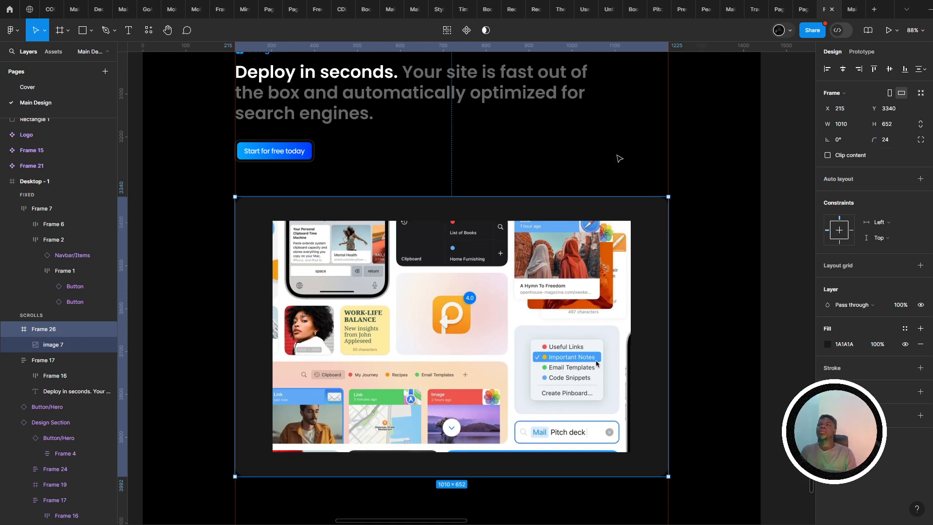
left_click(585, 164)
- Compare the rounded frame and its collage image with the top bar and publish popup of the reference screenshot's editor mockup
left_click_drag(587, 160, 640, 169)
scroll(626, 177, "down", 4)
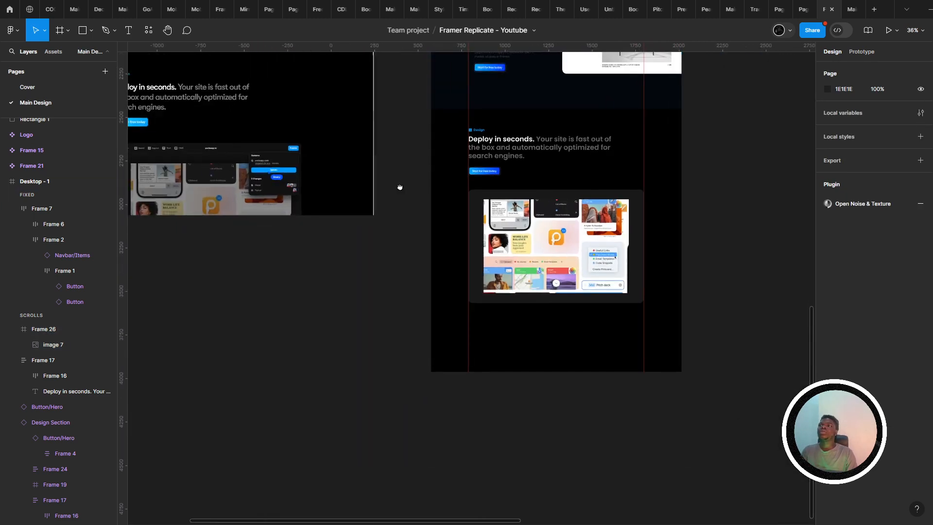
scroll(369, 178, "up", 2)
scroll(626, 252, "up", 2)
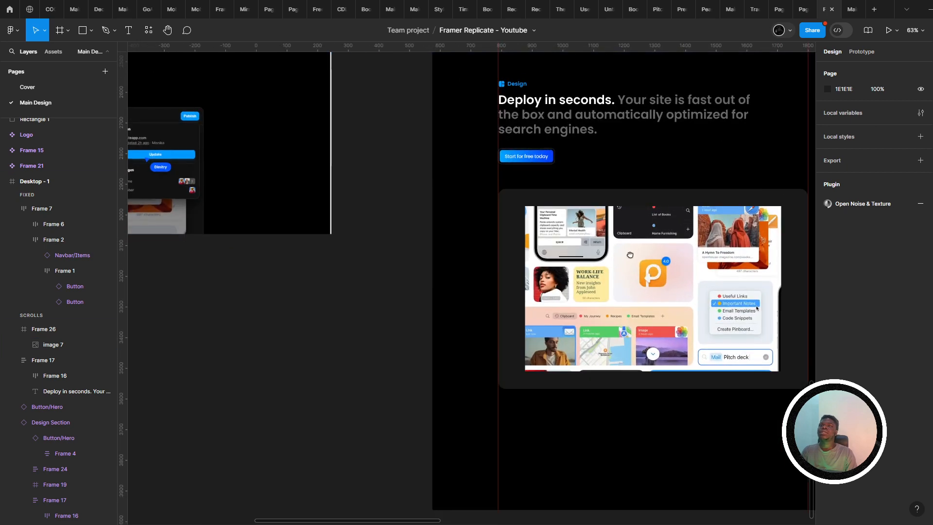
left_click_drag(629, 253, 504, 265)
scroll(396, 255, "up", 2)
double_click(422, 251)
left_click_drag(367, 195, 881, 284)
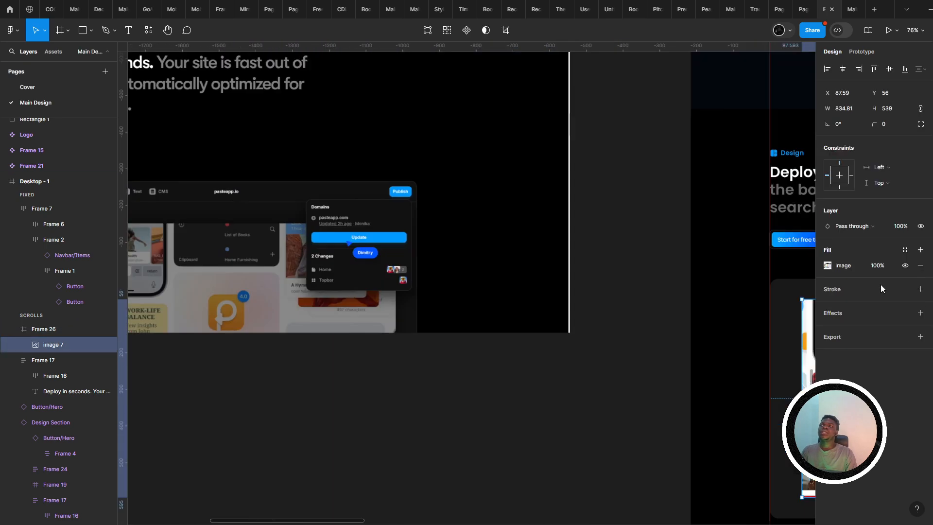
scroll(493, 236, "up", 4)
scroll(558, 178, "down", 4)
left_click_drag(711, 221, 327, 333)
scroll(367, 389, "down", 4)
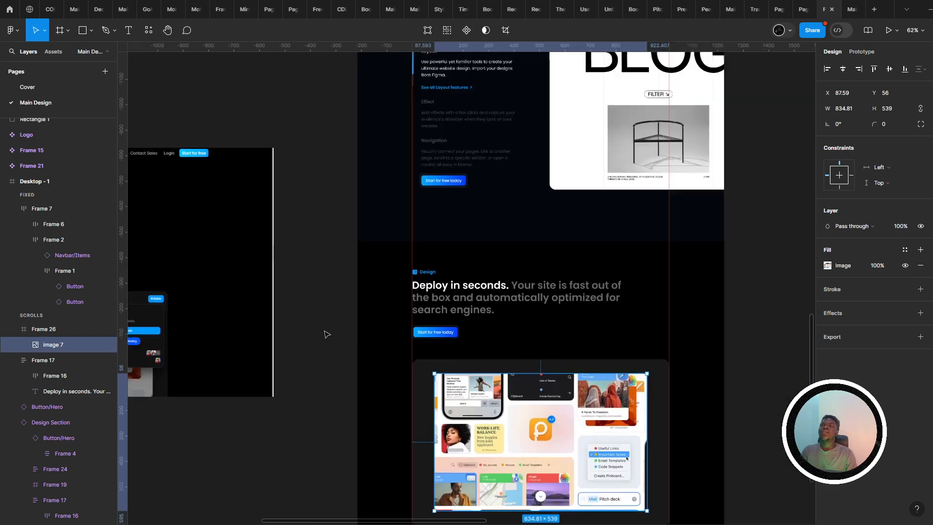
- Examine the Start for Free button in the landing page's navbar as a source for the mockup's publish button
left_click_drag(636, 92, 549, 398)
left_click_drag(496, 60, 514, 314)
scroll(513, 314, "up", 1)
scroll(516, 316, "up", 3)
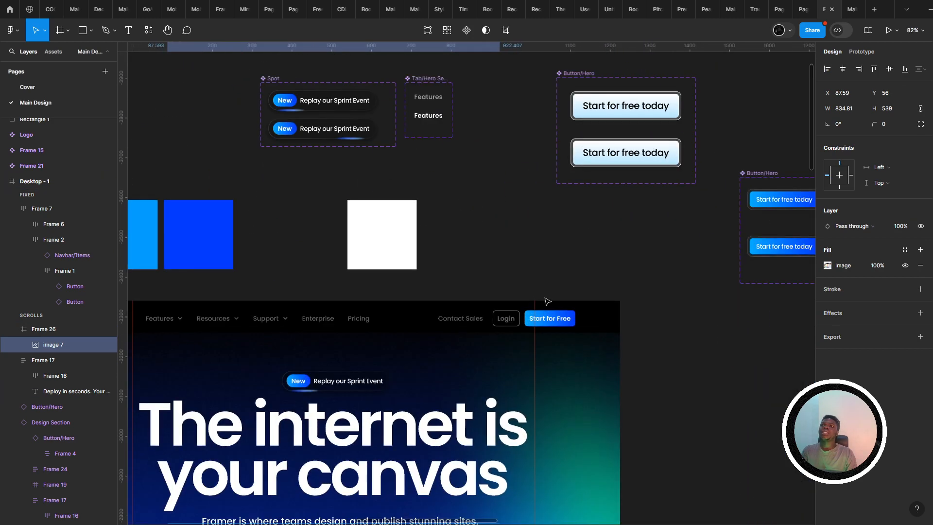
left_click(557, 316)
double_click(558, 316)
double_click(558, 316)
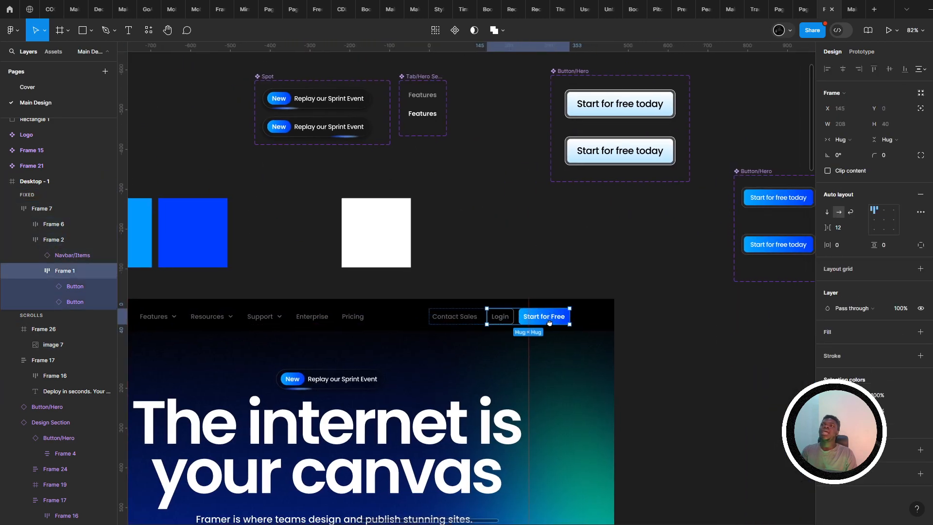
scroll(338, 322, "down", 10)
scroll(338, 322, "up", 1)
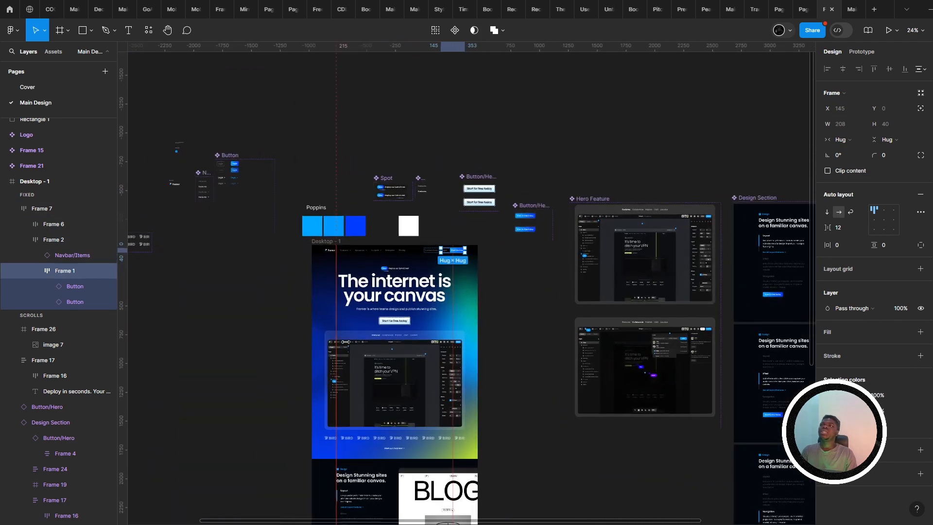
- Search the local components for "button" and place an outline Button instance in the dark frame's upper-right corner, beside the collage image
scroll(338, 321, "down", 12)
scroll(412, 252, "up", 4)
scroll(412, 253, "up", 5)
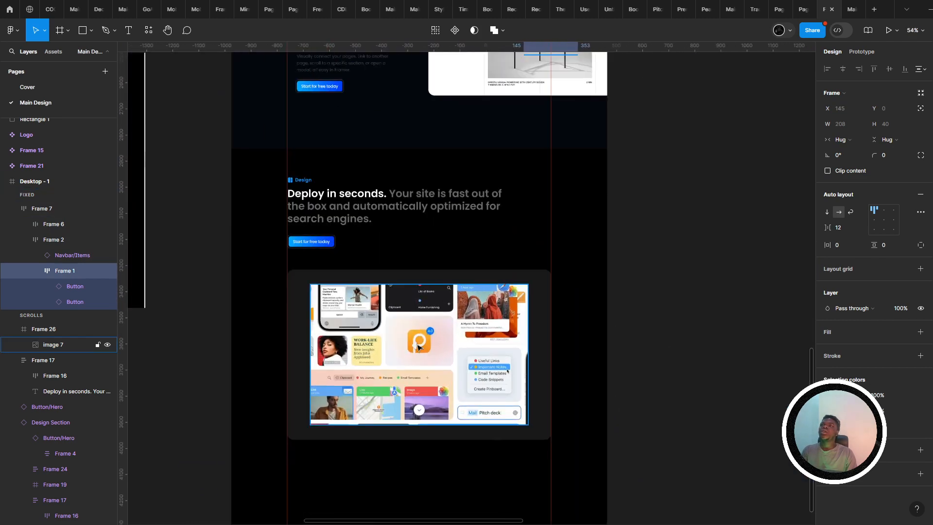
left_click(52, 56)
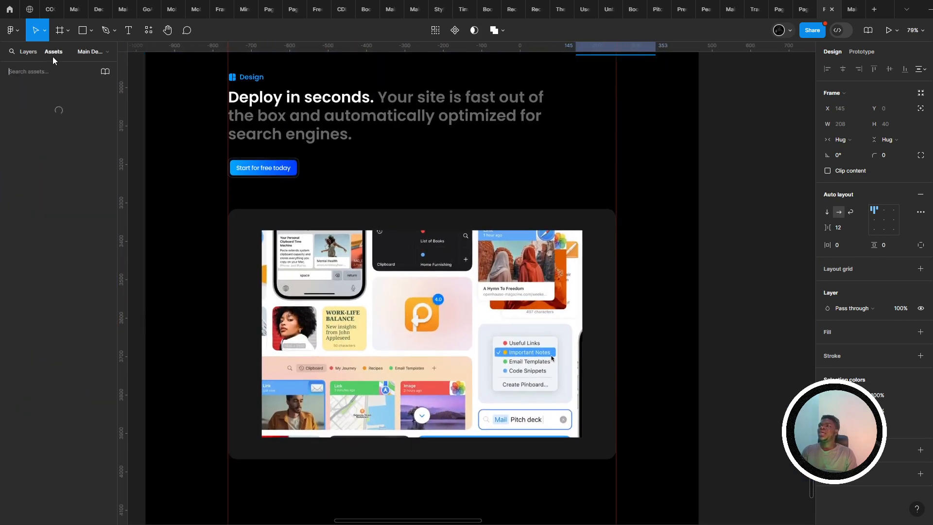
type("button")
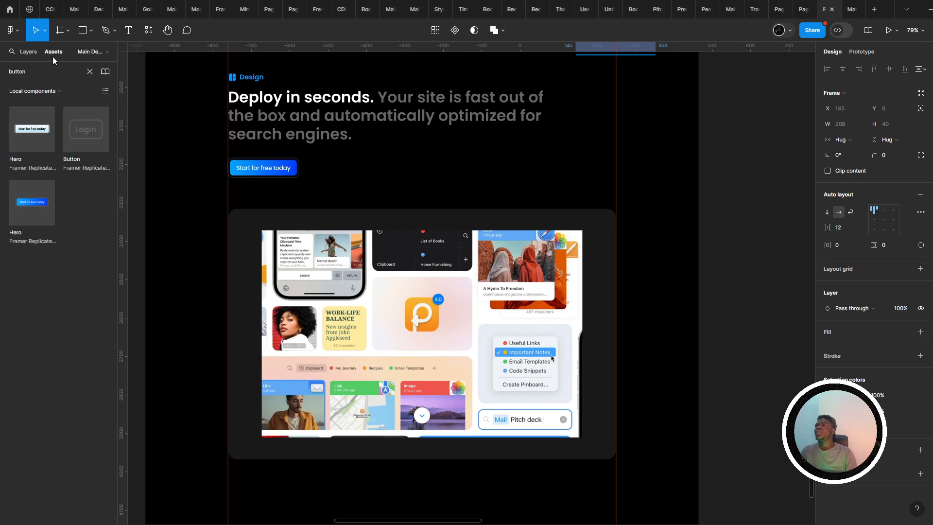
left_click_drag(77, 145, 591, 235)
scroll(591, 235, "up", 1)
scroll(591, 235, "up", 5)
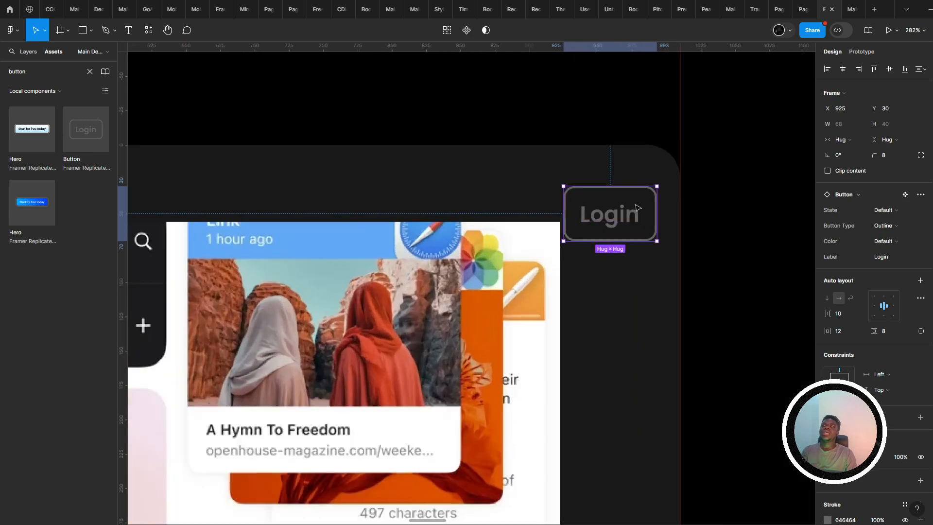
- Switch the placed button instance to the Fill button type with the Gradient color
left_click(892, 212)
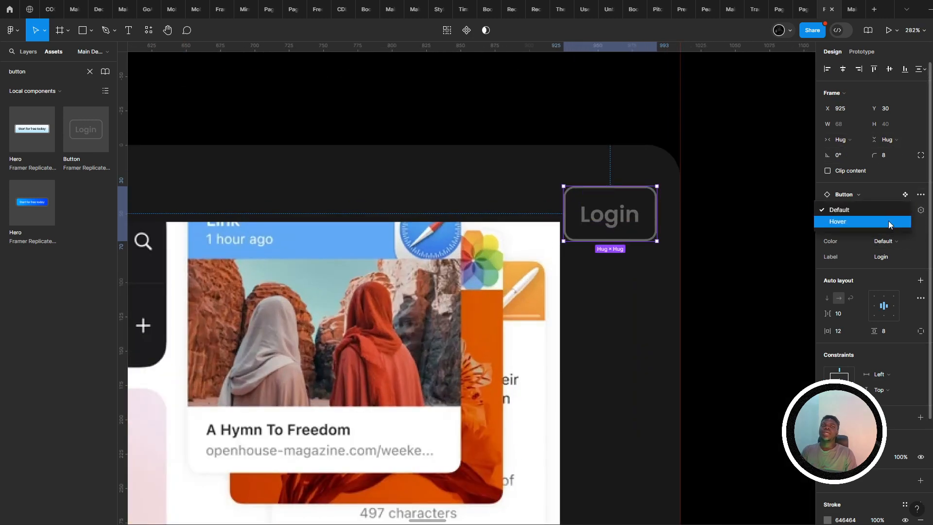
left_click(888, 245)
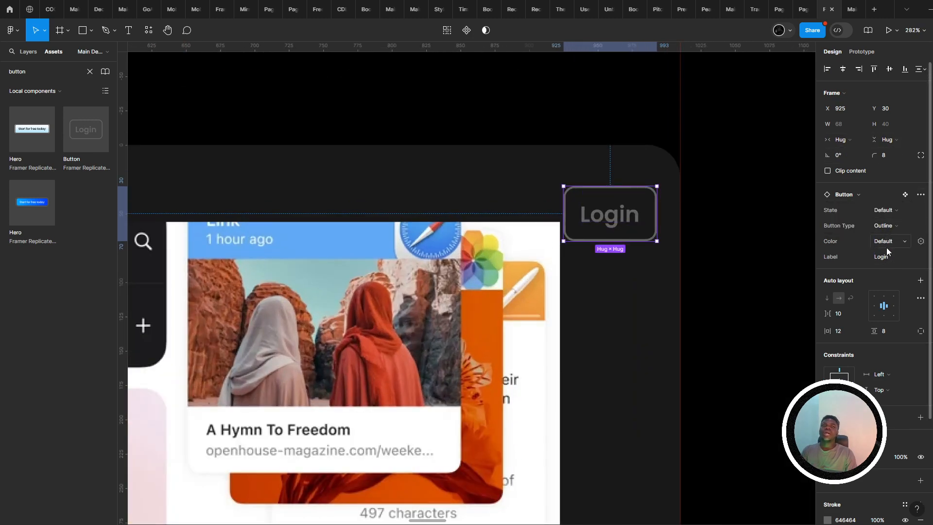
left_click(887, 241)
left_click(869, 273)
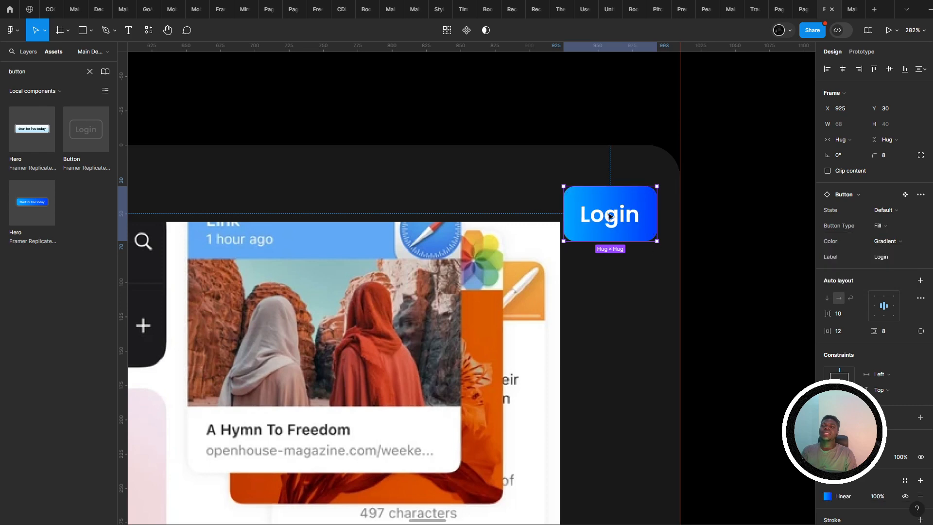
- Move the gradient button up into the dark frame's top bar at X 914, Y 16
left_click_drag(610, 216, 593, 198)
scroll(566, 187, "down", 3)
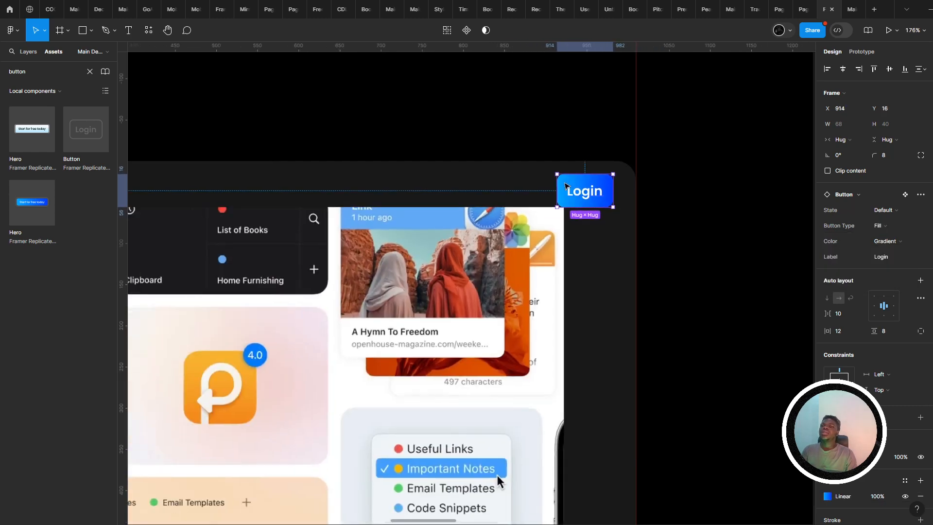
scroll(496, 481, "up", 5)
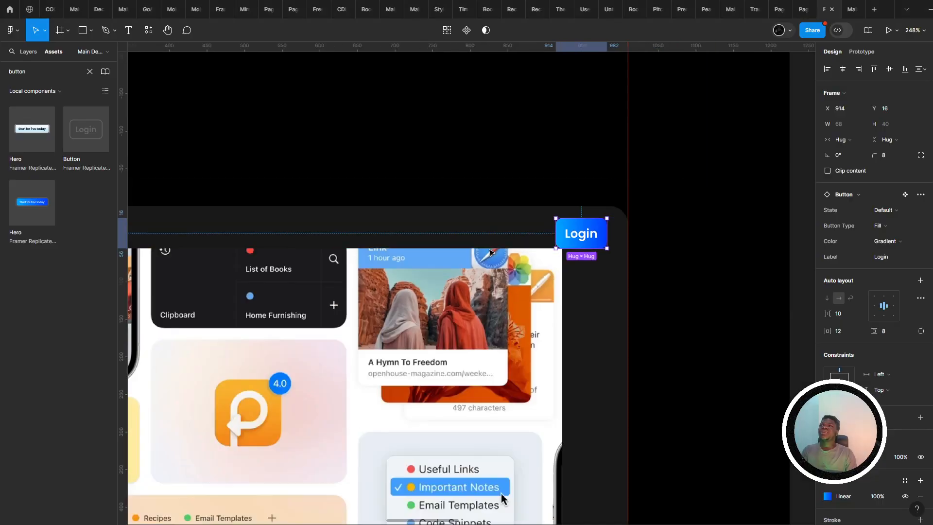
left_click_drag(651, 242, 700, 244)
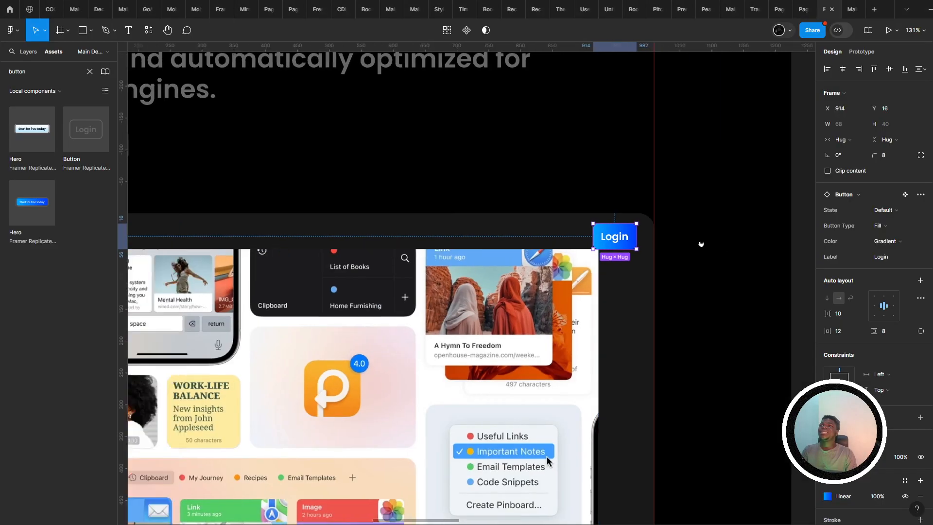
- Change the label of the Login button in the mockup card's header to Publish
left_click_drag(146, 286, 598, 299)
left_click_drag(182, 287, 577, 360)
left_click_drag(483, 261, 531, 354)
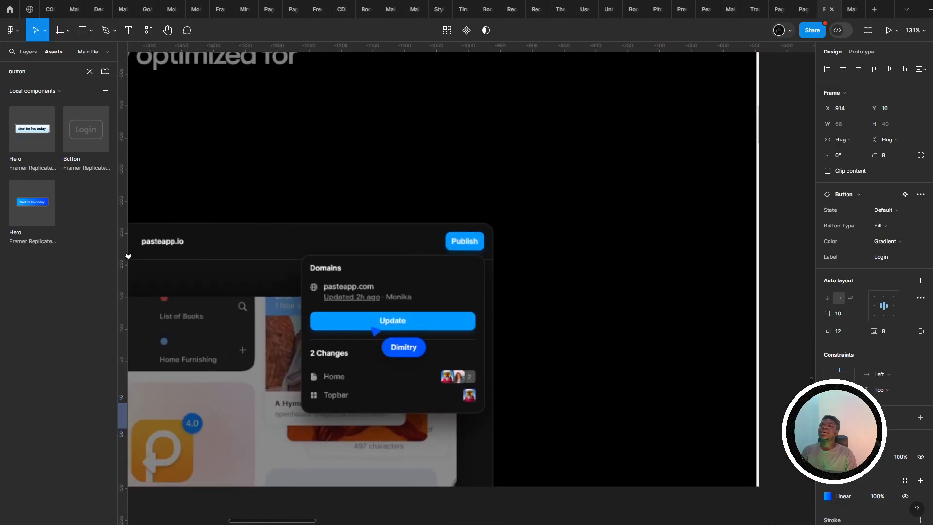
left_click_drag(777, 335, 176, 233)
left_click_drag(607, 233, 201, 243)
left_click(495, 250)
left_click_drag(496, 249, 336, 235)
scroll(354, 301, "up", 2)
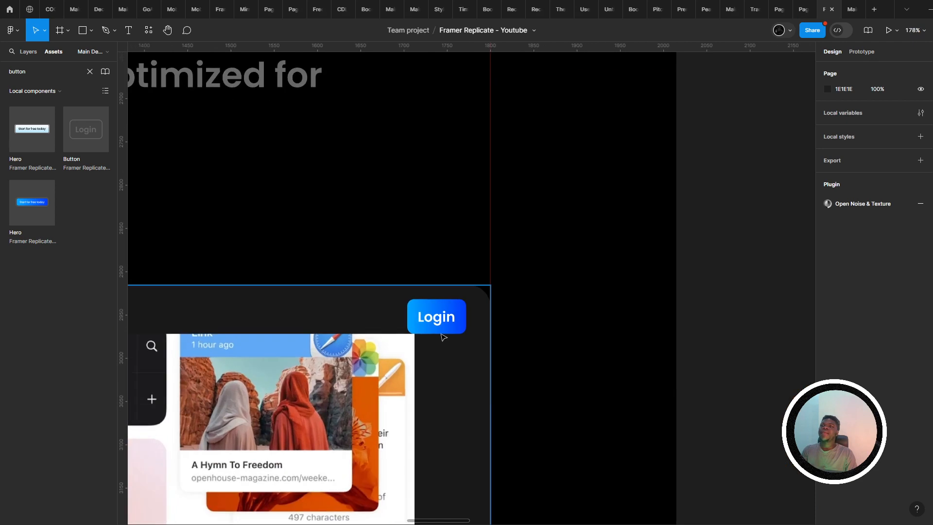
left_click(439, 330)
scroll(658, 273, "left", 3)
left_click(909, 261)
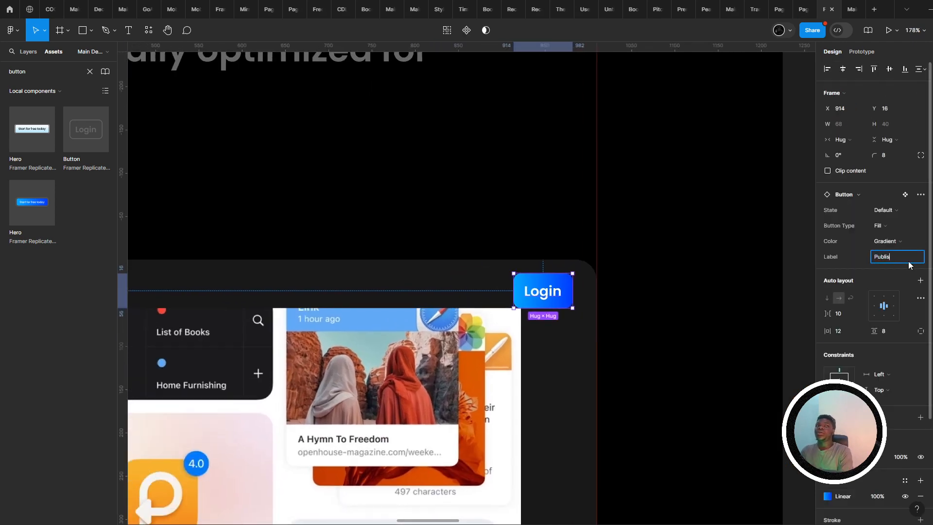
type("Publish")
key("Return")
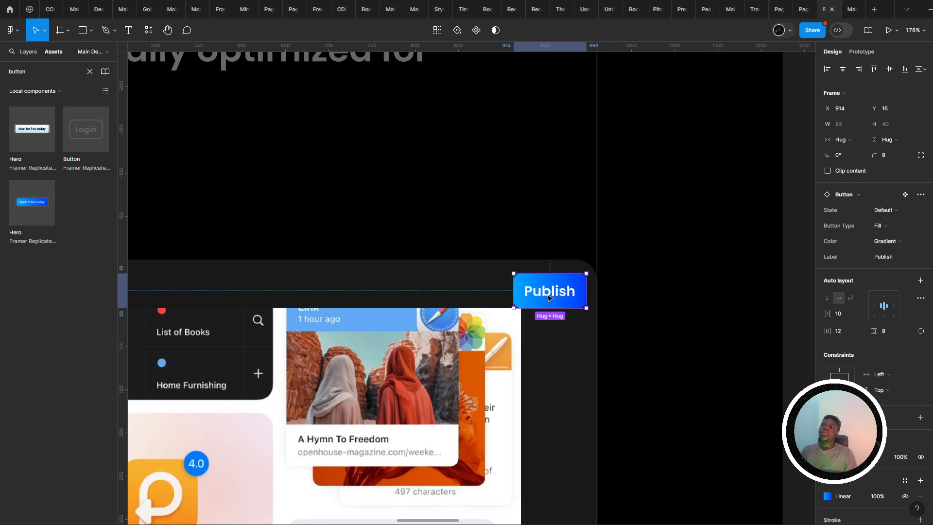
- Move the Publish button to X 907, Y 16 and lower the card's screenshot image to Y 87
left_click_drag(548, 297, 546, 299)
scroll(641, 270, "down", 5)
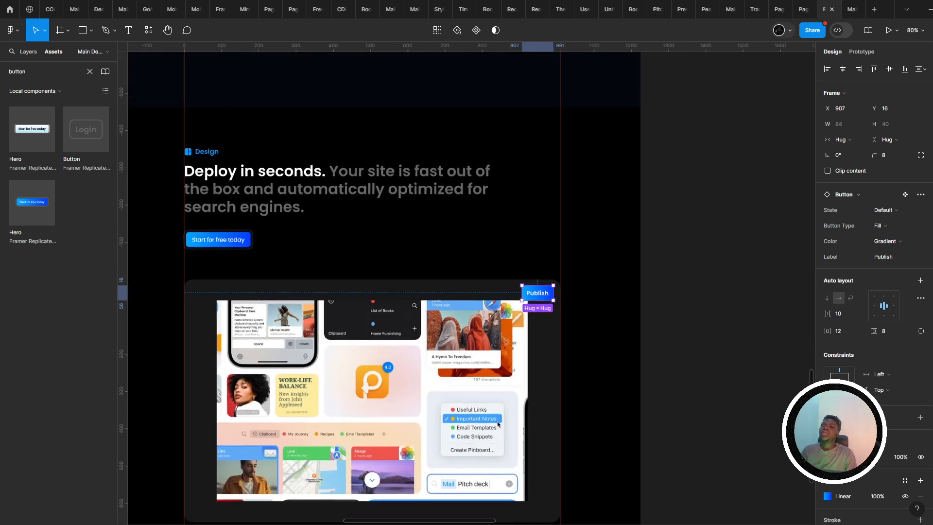
left_click(495, 325)
left_click_drag(493, 322, 695, 297)
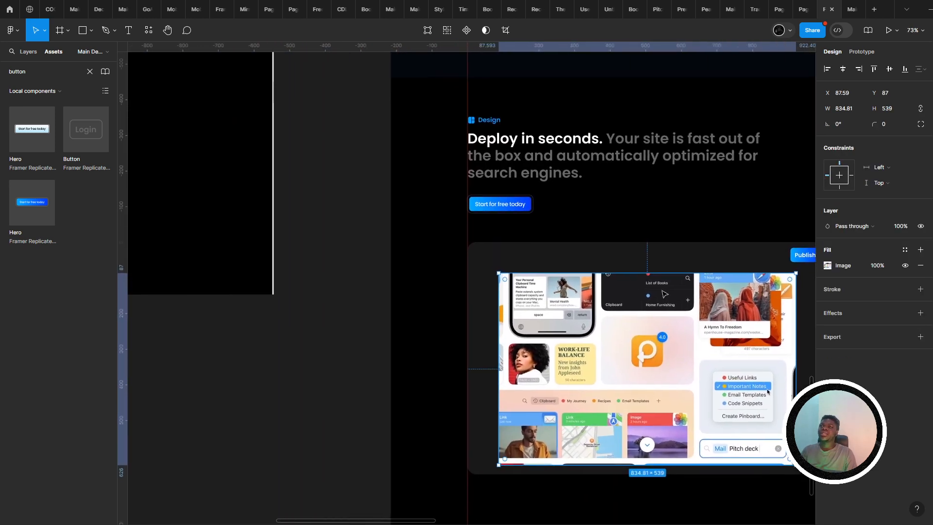
scroll(637, 294, "down", 2)
left_click_drag(616, 286, 597, 306)
key("alt+Tab")
left_click(140, 30)
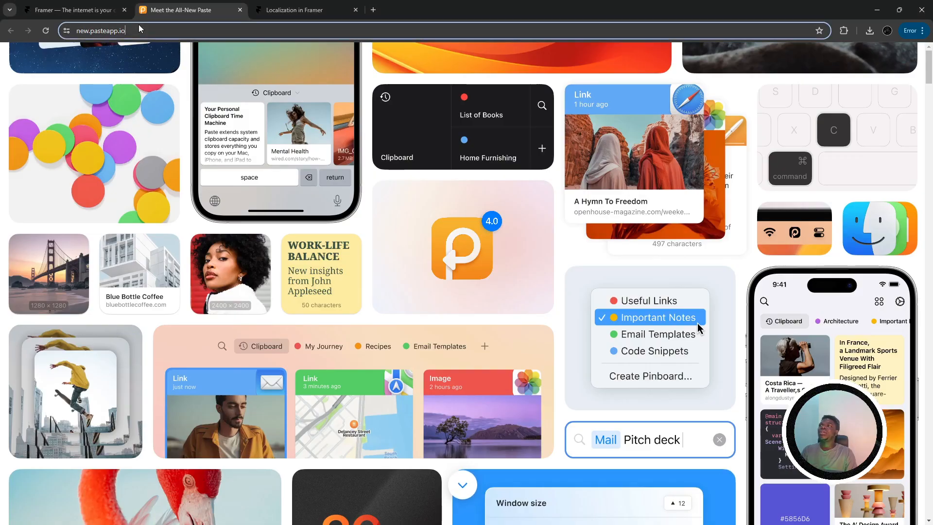
key("alt+Tab")
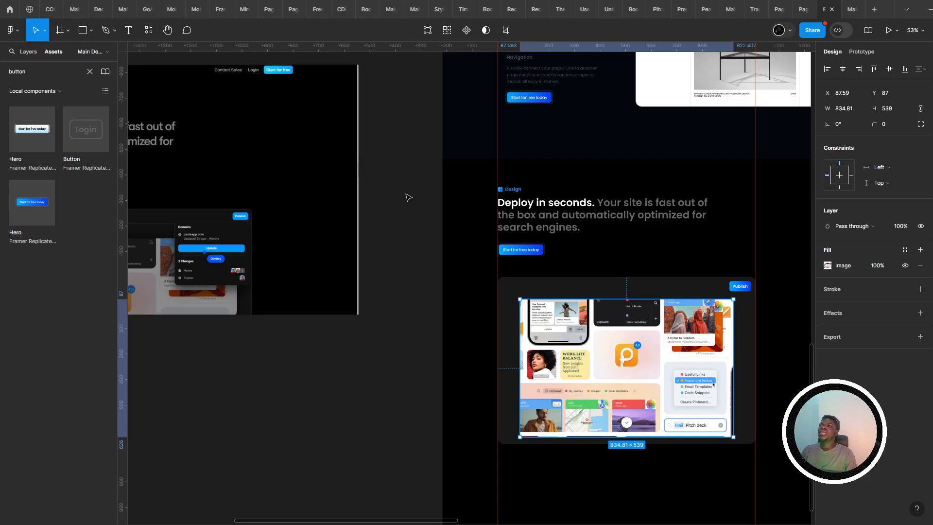
scroll(483, 275, "up", 6)
scroll(473, 313, "up", 1)
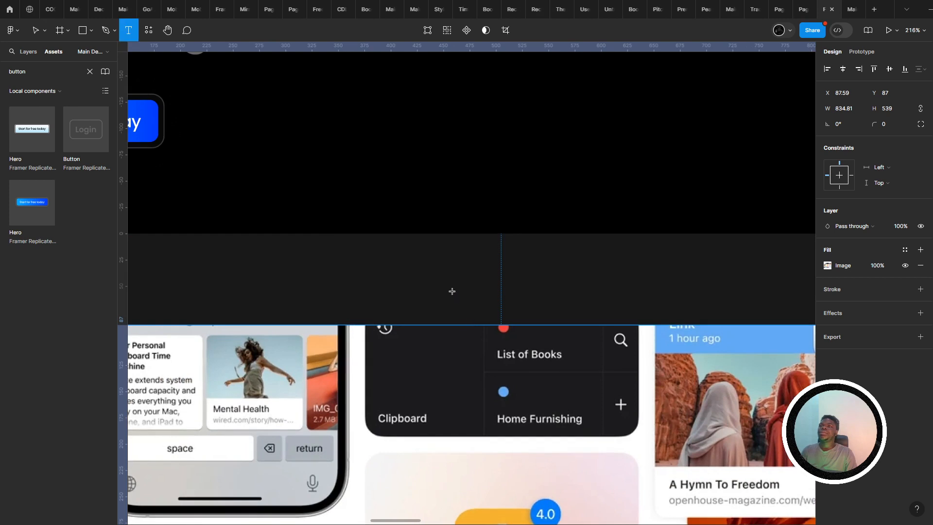
type("https://new.pasteapp.io/")
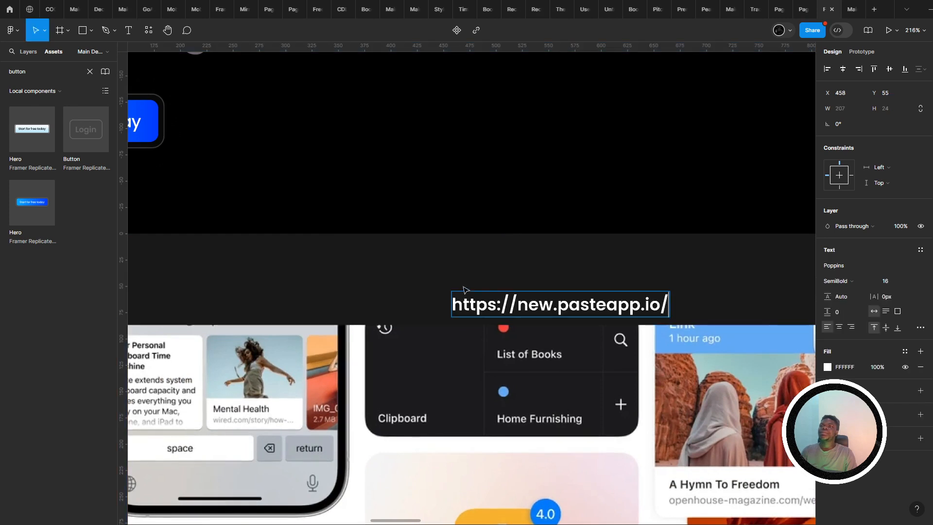
- Check the address format on the Framer page and shorten the header text to pasteapp.io
double_click(496, 301)
key("BackSpace")
key("alt+Tab")
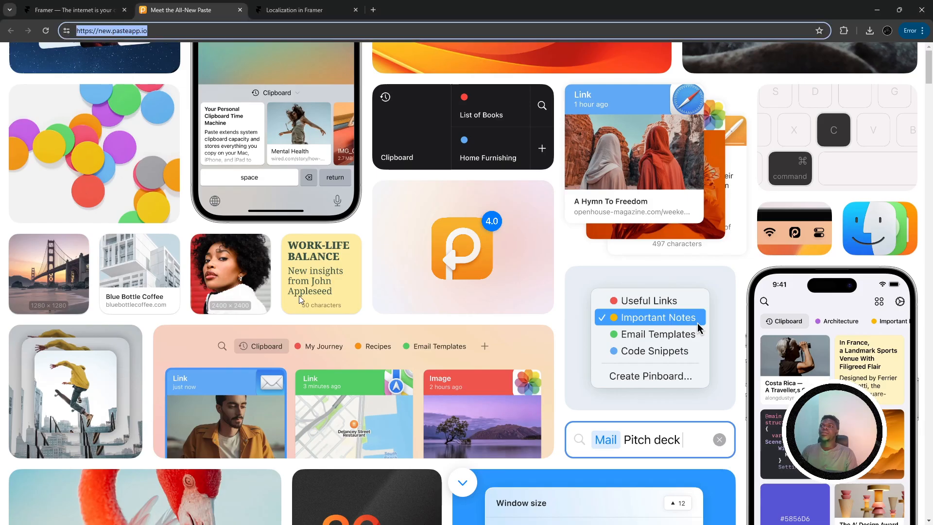
left_click(60, 7)
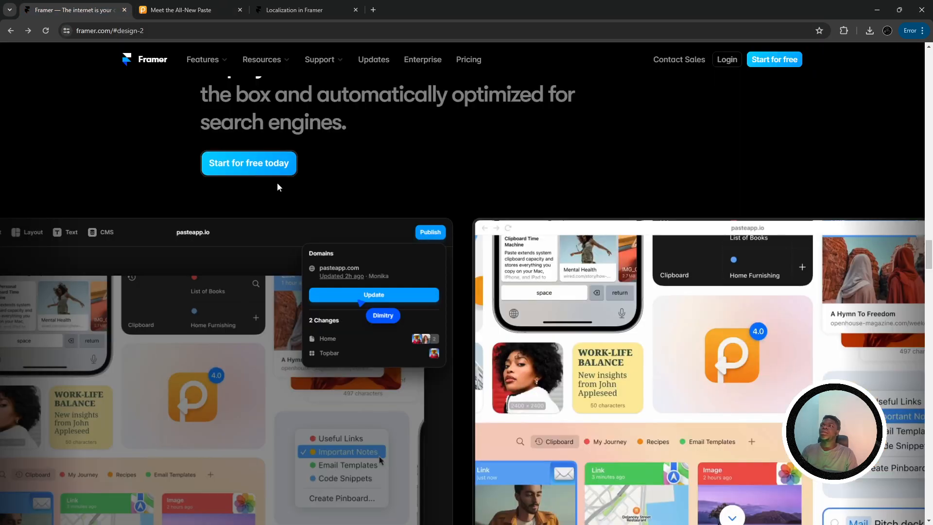
scroll(273, 183, "up", 1)
key("alt+Tab")
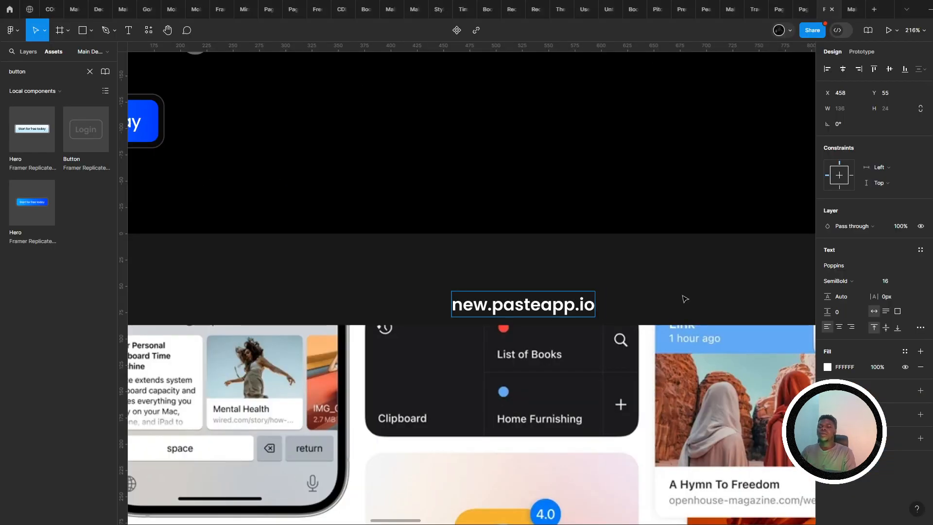
key("BackSpace")
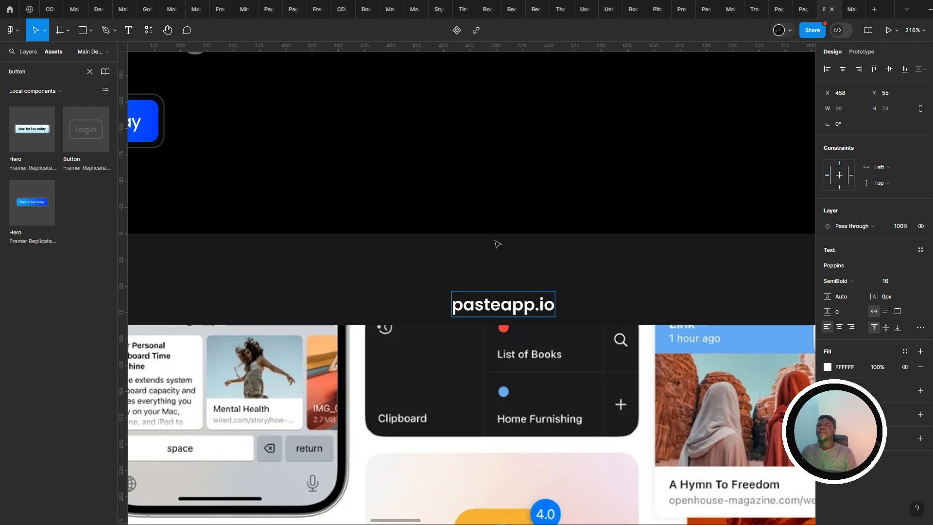
- Move the pasteapp.io text up within the card's header to X 458, Y 36
key("Escape")
key("Escape")
left_click(499, 309)
left_click_drag(498, 309, 488, 286)
scroll(465, 286, "down", 5)
left_click_drag(168, 287, 578, 290)
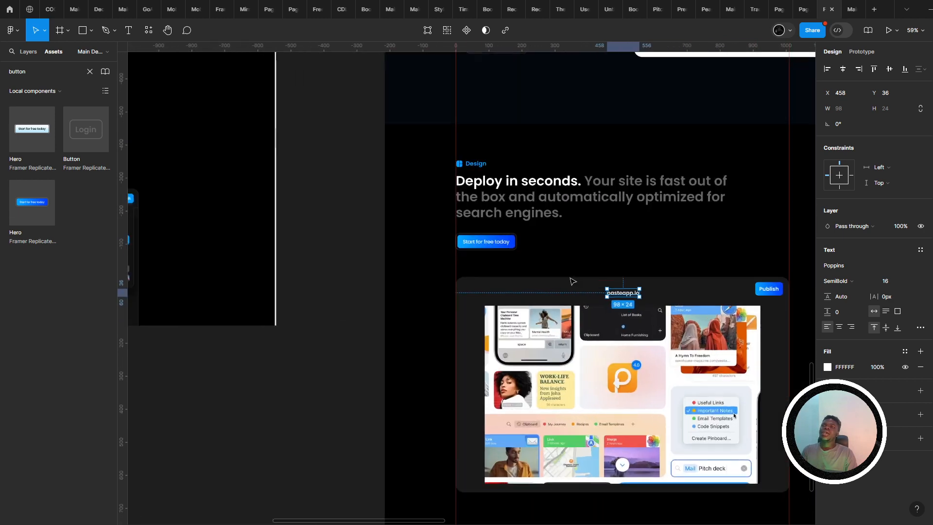
- Move the screenshot image up in the card to Y 71
scroll(408, 267, "up", 5)
left_click_drag(572, 280, 367, 254)
left_click(383, 316)
left_click_drag(383, 316, 446, 248)
scroll(443, 251, "down", 5)
scroll(394, 260, "up", 3)
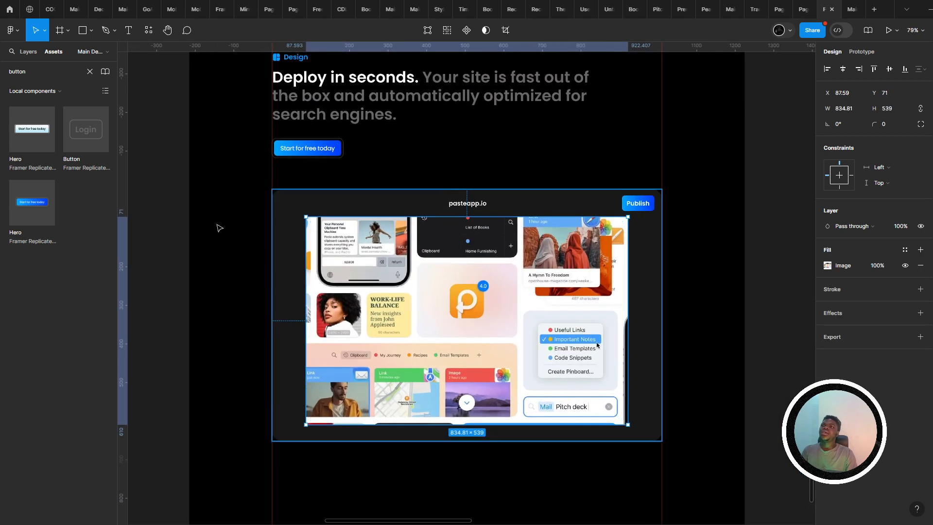
- Compare the mockup card's width and header layout with the reference screenshot
left_click(294, 220)
left_click_drag(255, 242, 491, 264)
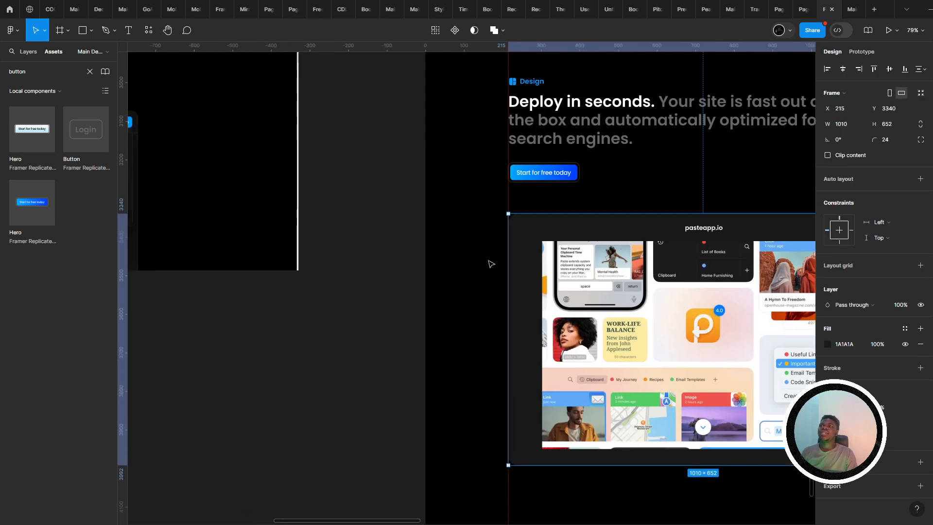
left_click_drag(288, 264, 552, 273)
left_click_drag(453, 244, 591, 306)
left_click_drag(499, 297, 523, 284)
left_click_drag(650, 270, 188, 241)
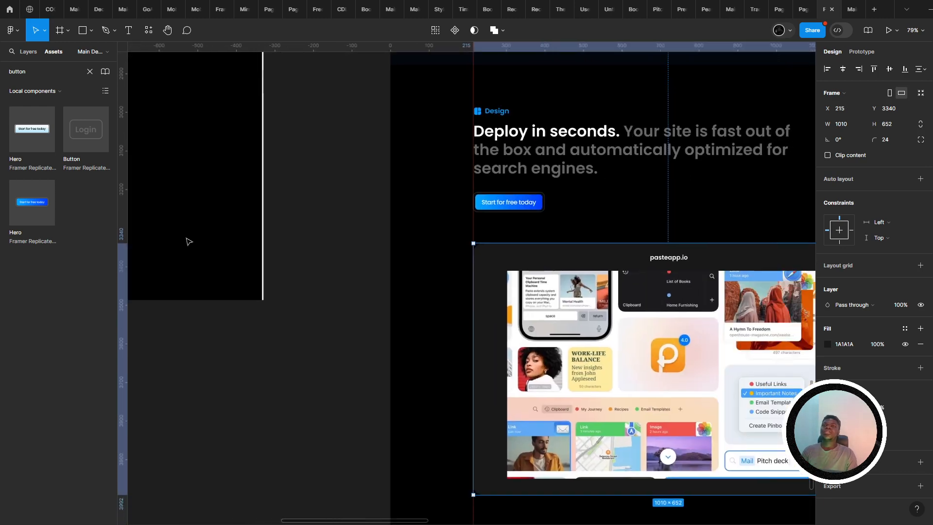
left_click_drag(562, 236, 418, 235)
scroll(681, 298, "up", 2)
left_click(730, 284)
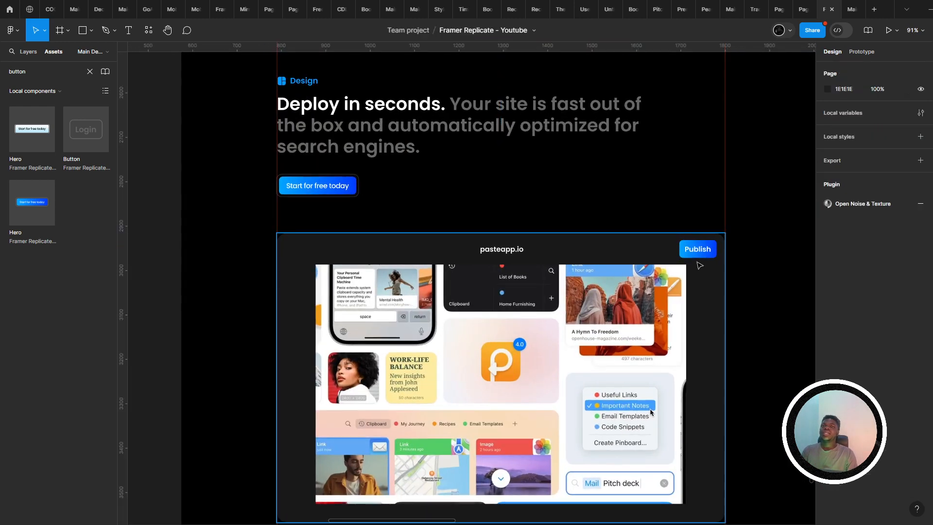
double_click(698, 256)
left_click_drag(717, 286, 695, 287)
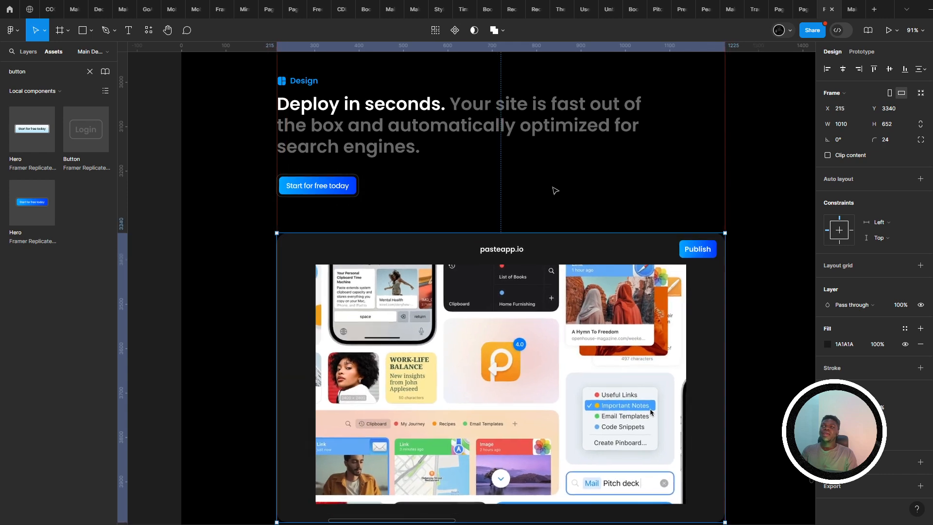
- Show the page's 12-column layout grid and narrow the mockup card from both sides to 804 wide at X 318
left_click(491, 193)
left_click(905, 219)
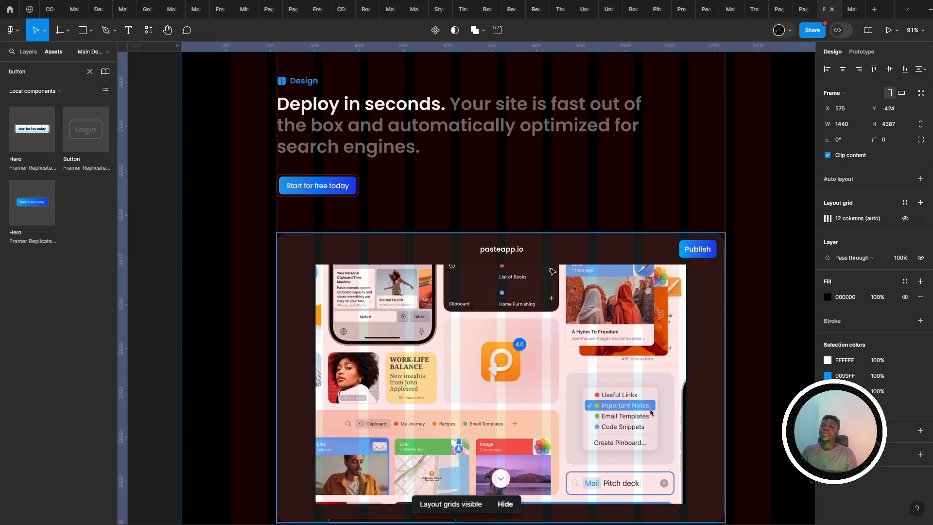
left_click(285, 277)
left_click_drag(276, 257, 694, 311)
- Compare the narrowed card's inset under the heading with the reference screenshot's mockup
scroll(323, 252, "down", 2)
scroll(322, 252, "down", 3)
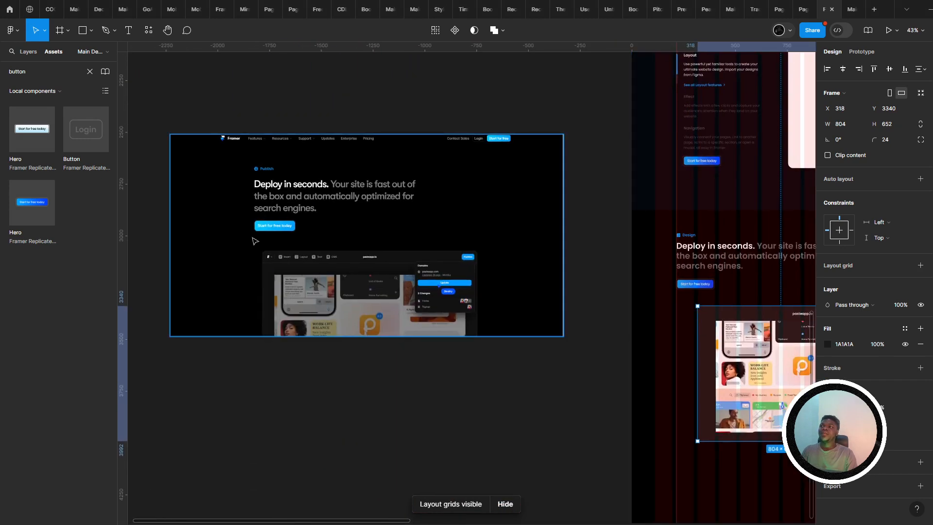
scroll(261, 242, "up", 3)
scroll(272, 278, "up", 3)
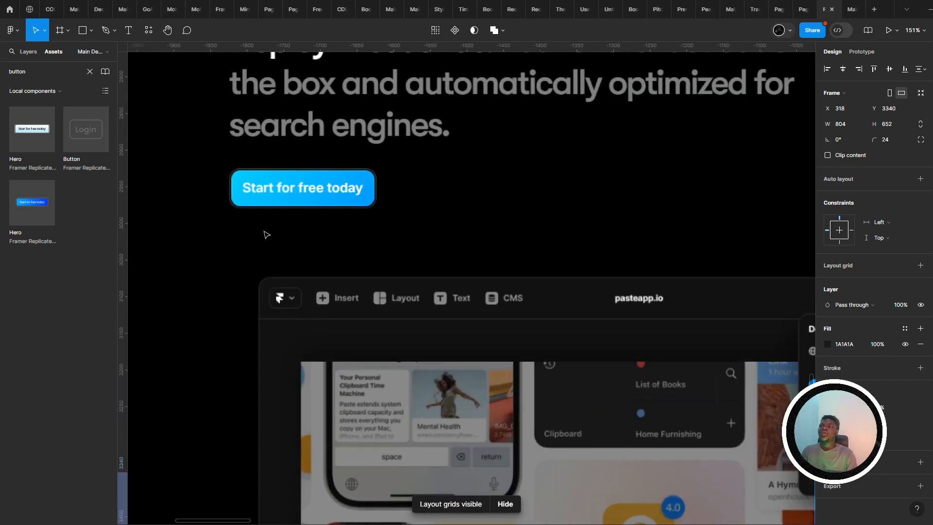
scroll(272, 279, "down", 6)
scroll(598, 287, "up", 1)
left_click_drag(576, 290, 245, 296)
scroll(364, 340, "up", 5)
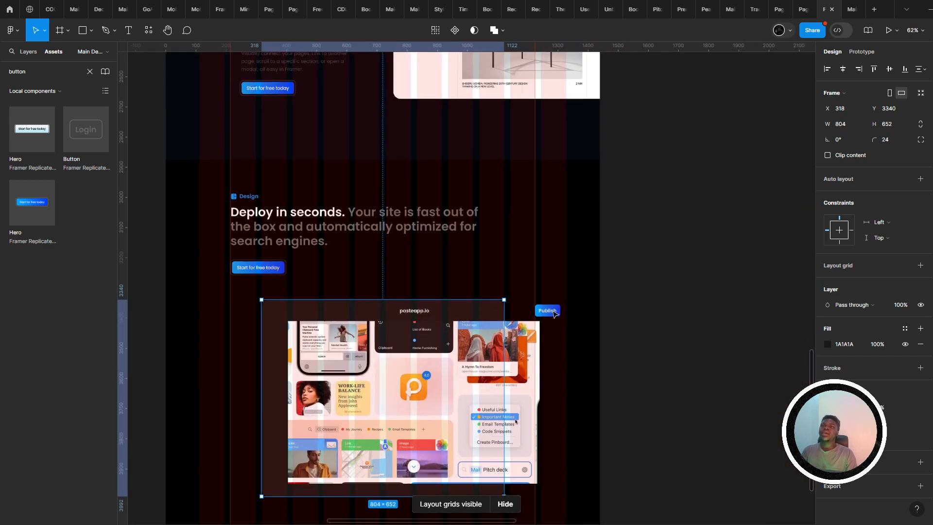
left_click_drag(596, 282, 612, 274)
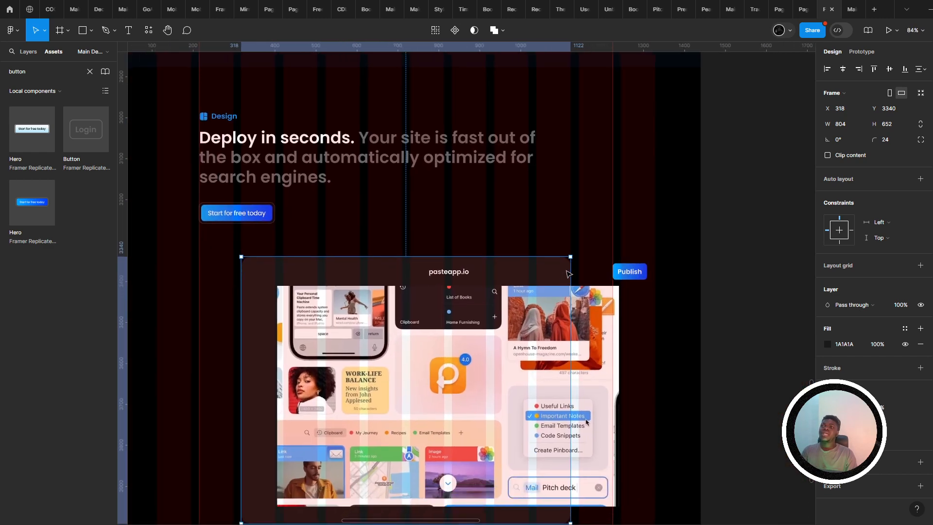
left_click_drag(542, 275, 556, 254)
scroll(559, 254, "down", 1)
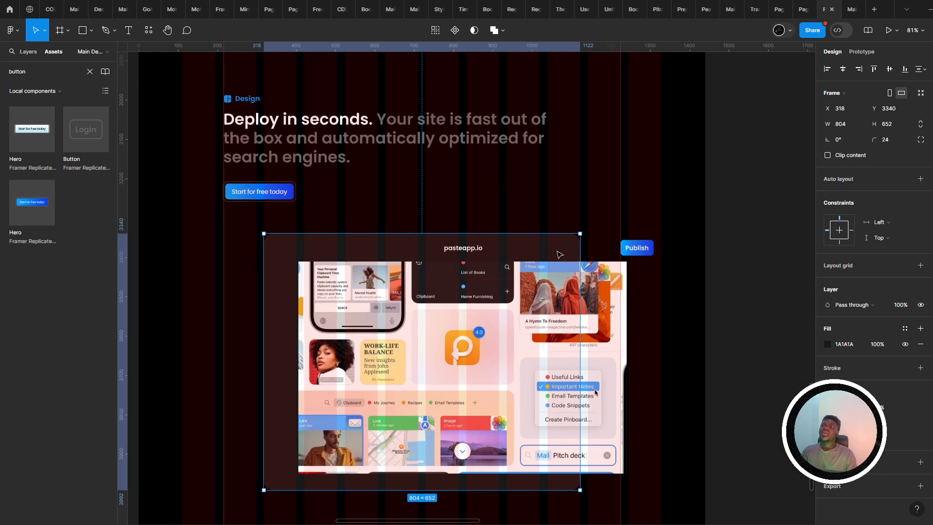
- Preview the Deploy in seconds section in the running prototype
left_click(849, 5)
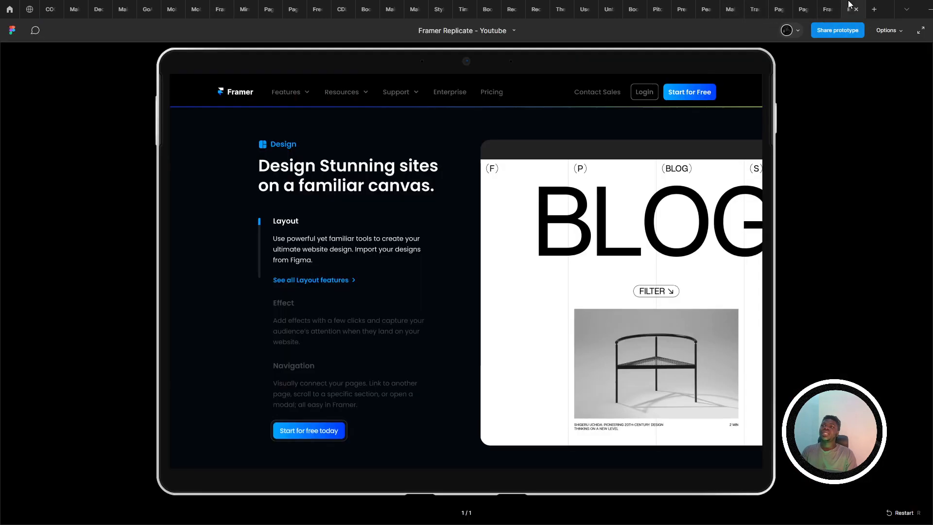
scroll(442, 277, "down", 6)
scroll(421, 301, "down", 2)
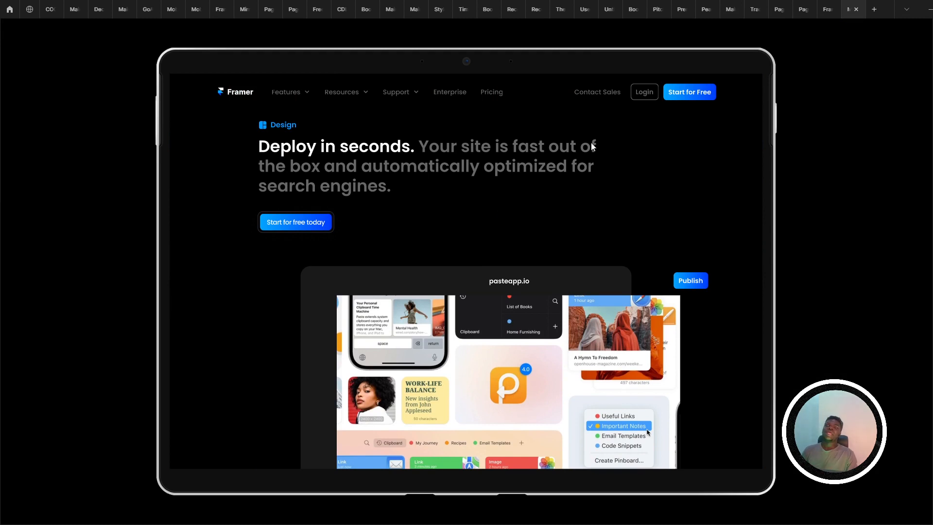
- Resize the card's screenshot image to 720 × 465, place it at X 42, Y 108, and preview the prototype again
left_click(826, 9)
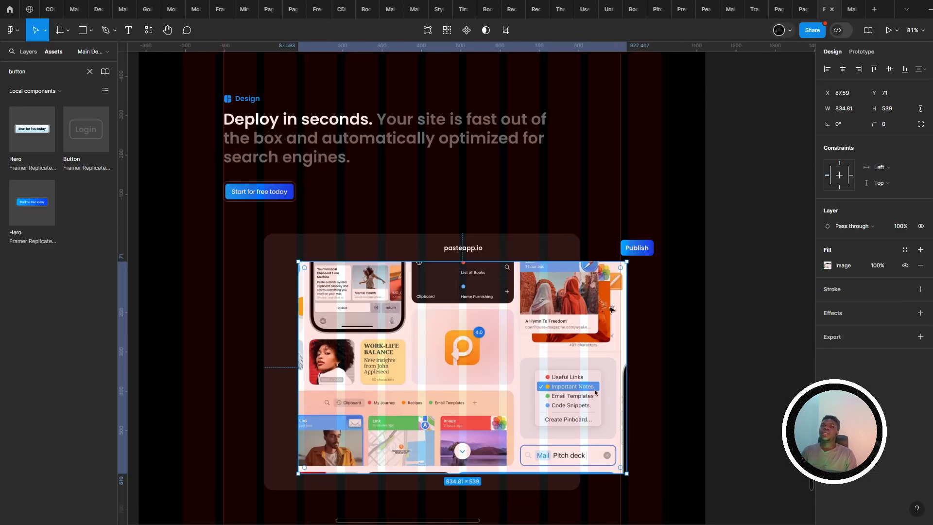
left_click_drag(626, 310, 564, 318)
key("shift+Left")
key("shift+Left")
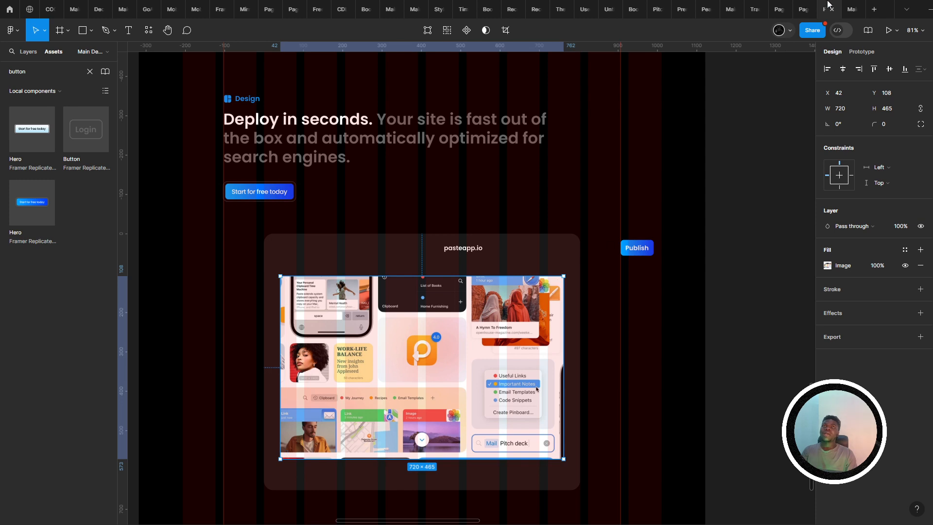
key("ctrl+alt+Return")
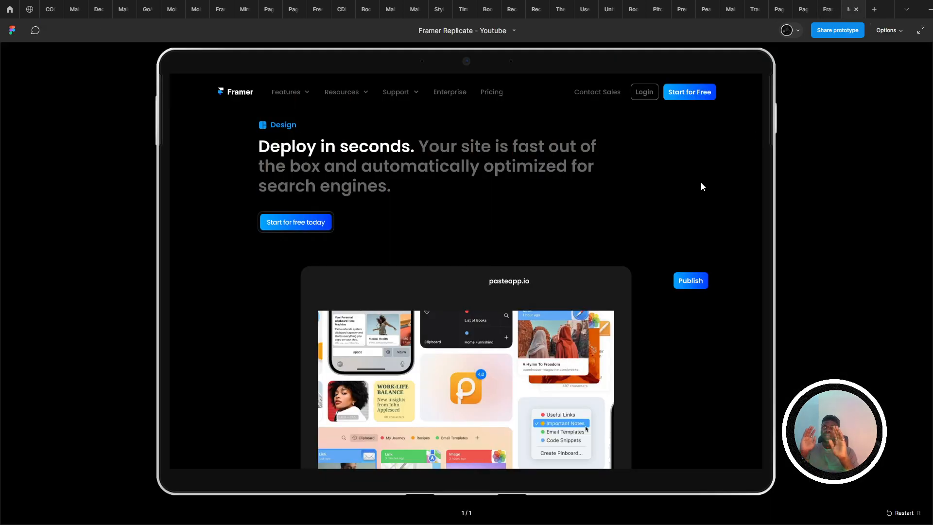
- Move the Publish button back inside the card's header to X 695, Y 24
left_click(820, 6)
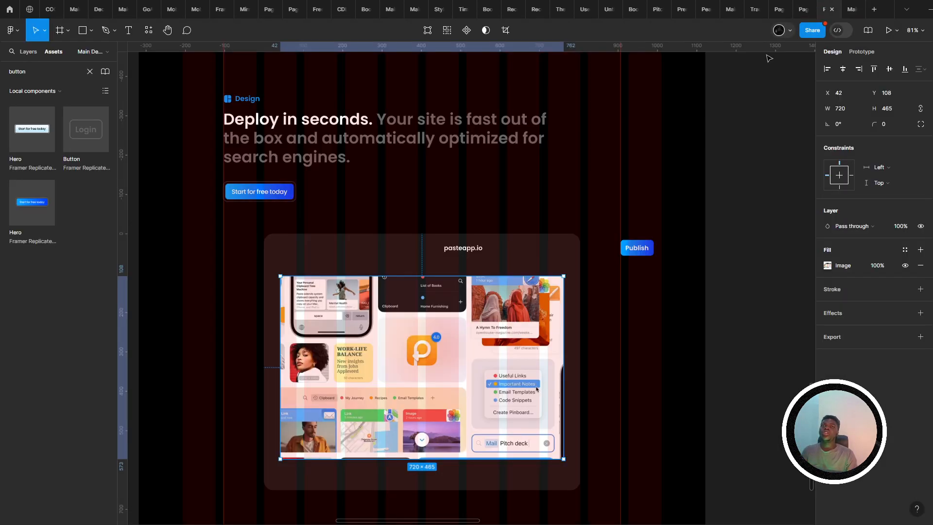
left_click(640, 262)
left_click_drag(636, 248, 561, 250)
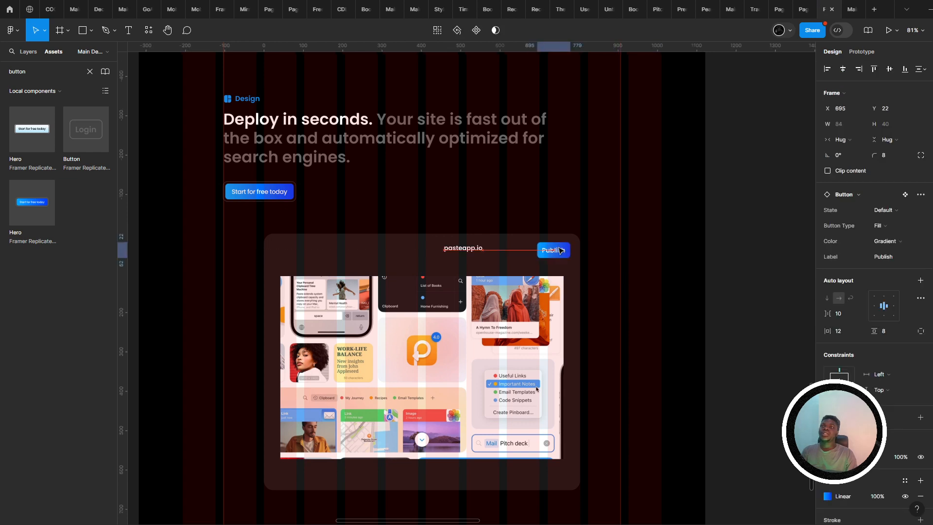
left_click(496, 263)
left_click_drag(495, 262, 521, 264)
key("ctrl+z")
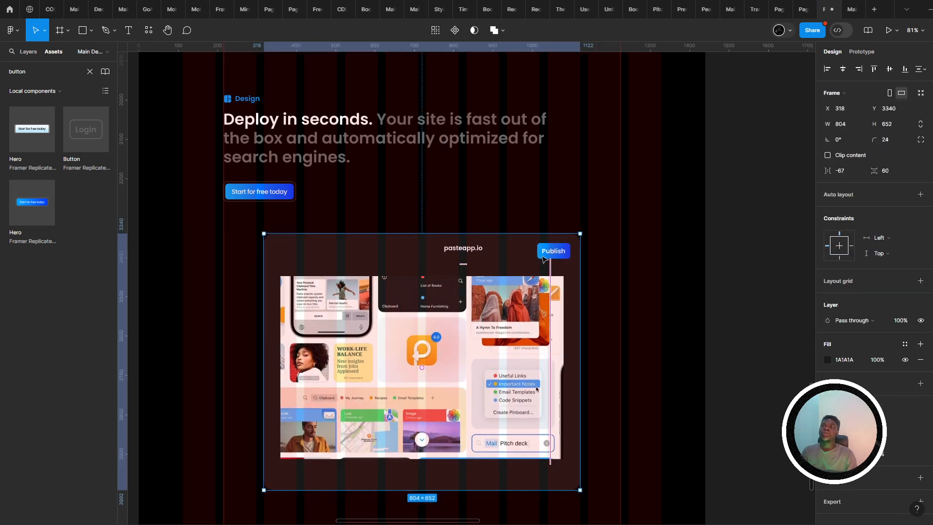
key("ctrl+z")
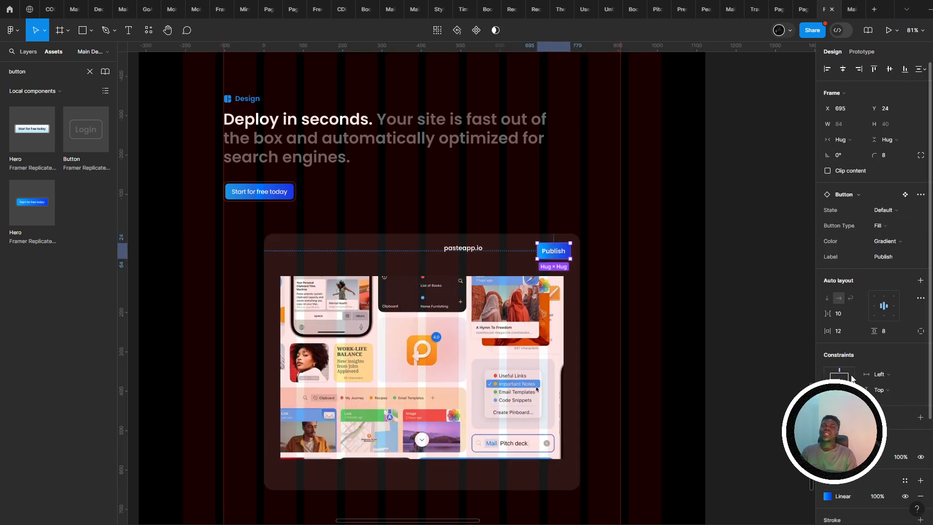
- Centre the pasteapp.io text horizontally in the card and set its constraints to Center and Top
left_click(605, 334)
left_click(560, 325)
mouse_move(579, 299)
left_mouse_down()
mouse_move(670, 291)
mouse_move(580, 294)
left_mouse_up()
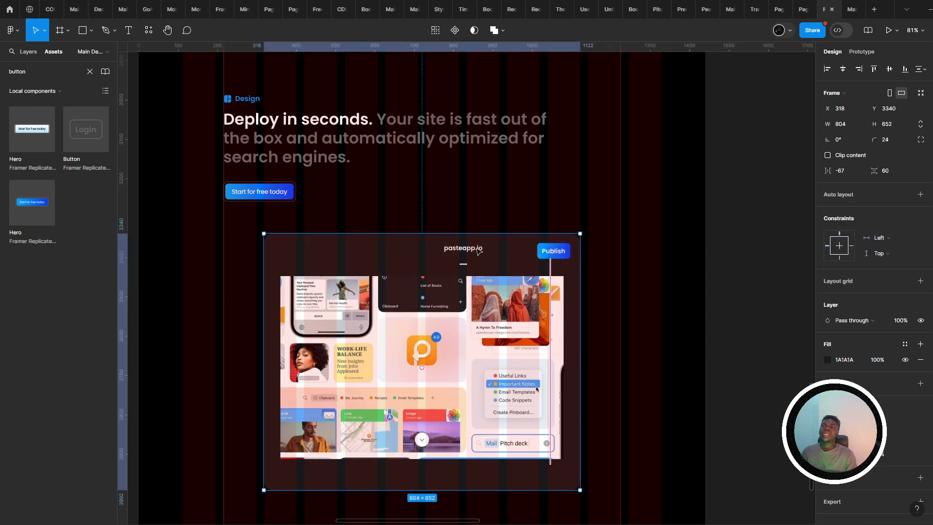
left_click(478, 249)
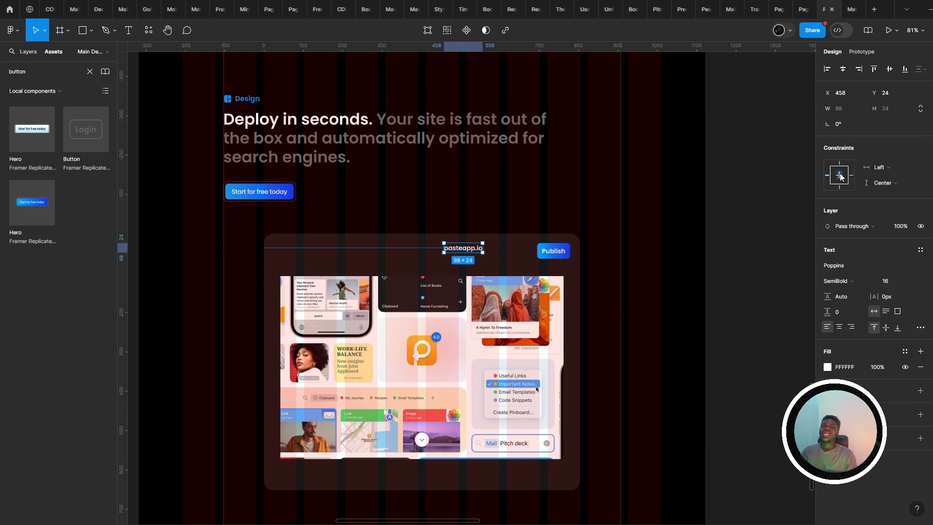
left_click(845, 70)
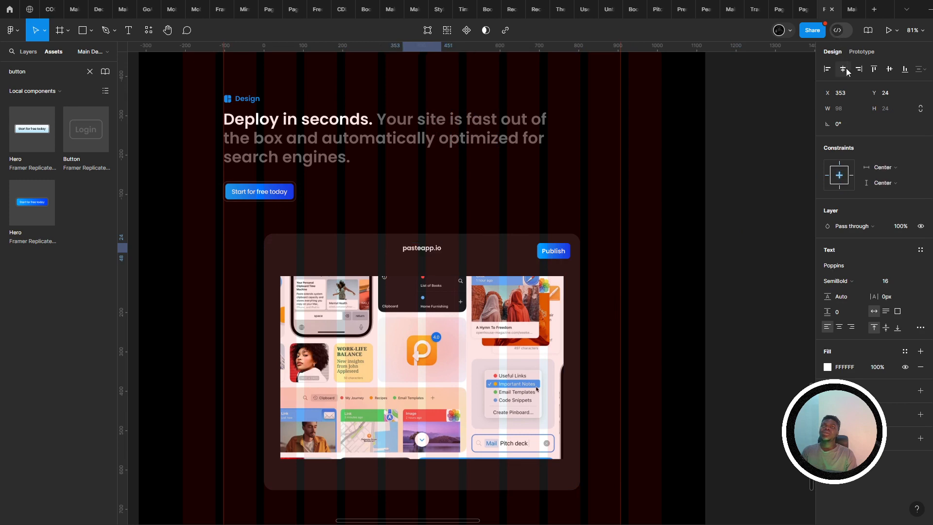
left_click(881, 169)
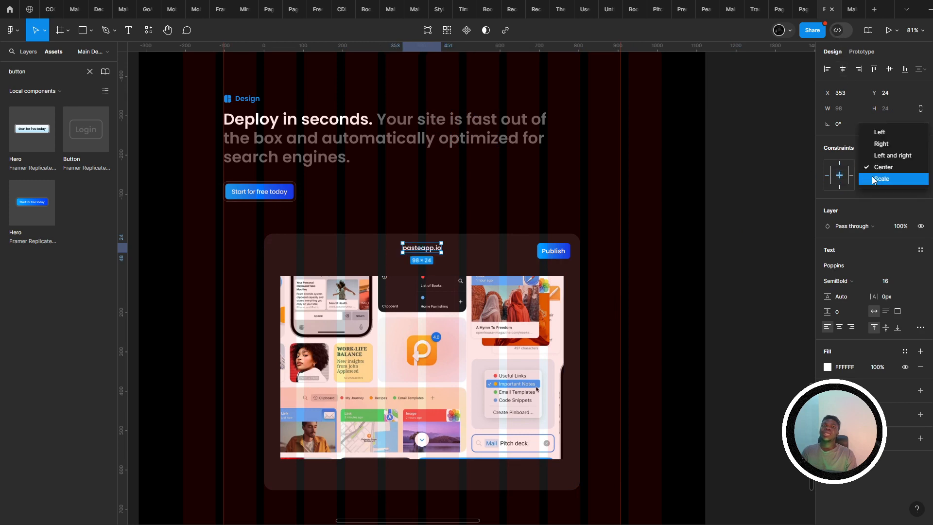
left_click(878, 168)
left_click(881, 178)
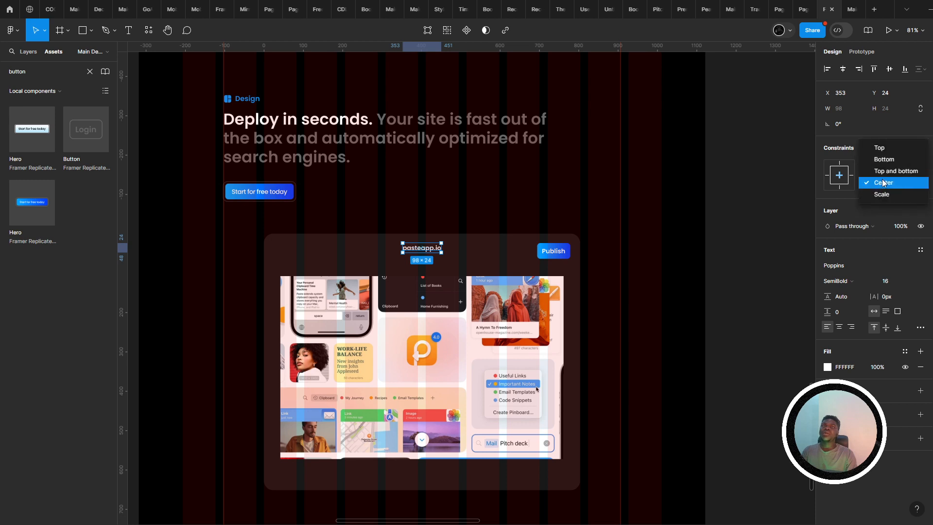
left_click(884, 147)
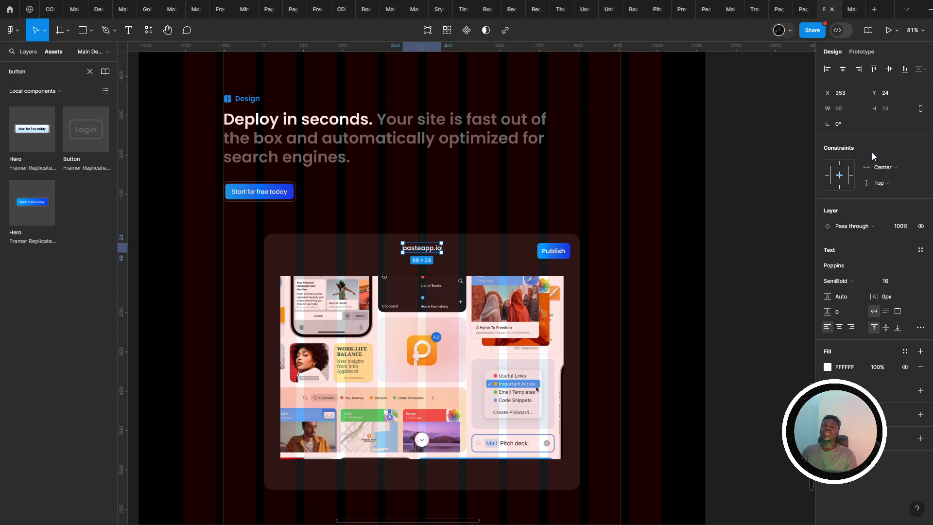
left_click(507, 479)
left_click_drag(512, 510, 514, 490)
double_click(566, 254)
left_click(508, 315)
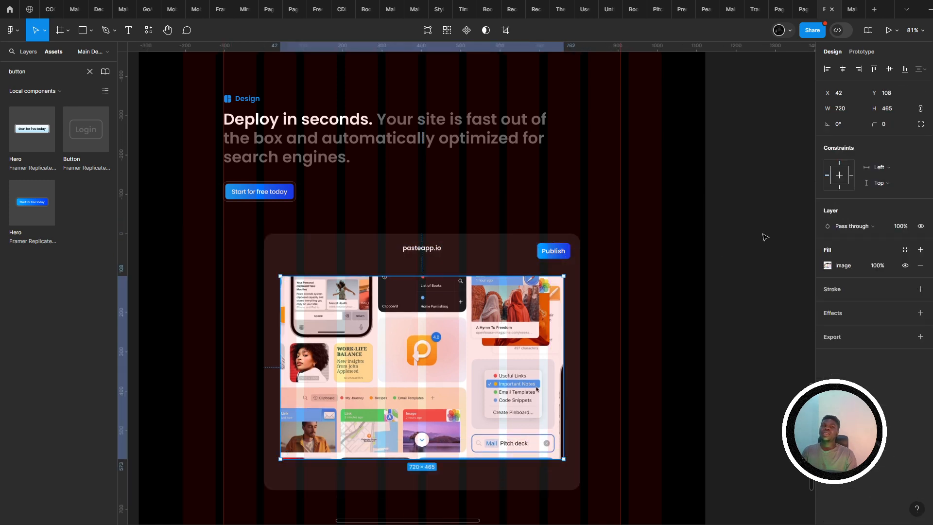
left_click(583, 323)
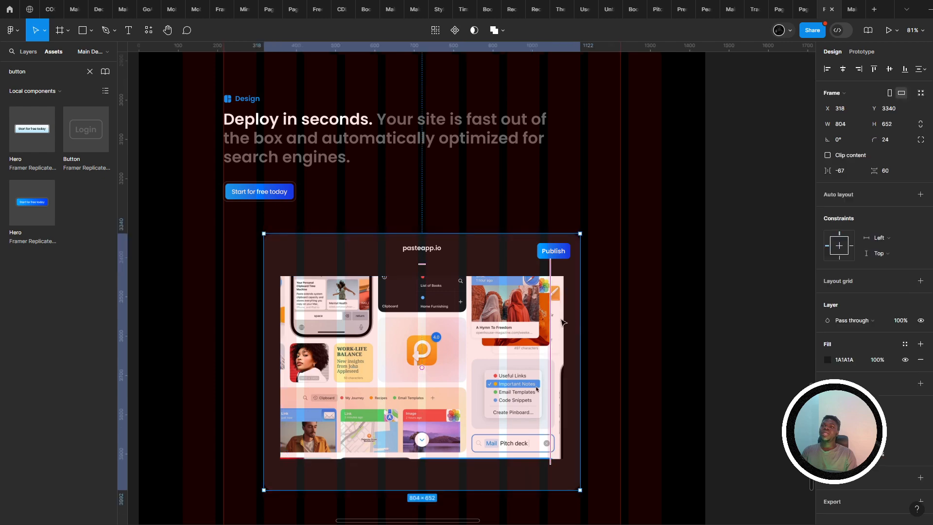
mouse_move(579, 325)
left_mouse_down()
mouse_move(698, 316)
mouse_move(529, 316)
mouse_move(784, 313)
mouse_move(625, 320)
mouse_move(581, 335)
left_mouse_up()
- Draw an 804 px wide white divider line across the card beneath its header, at X 0, Y 71
left_click(435, 249)
scroll(486, 291, "left", 5)
scroll(486, 292, "up", 1)
scroll(554, 277, "up", 3)
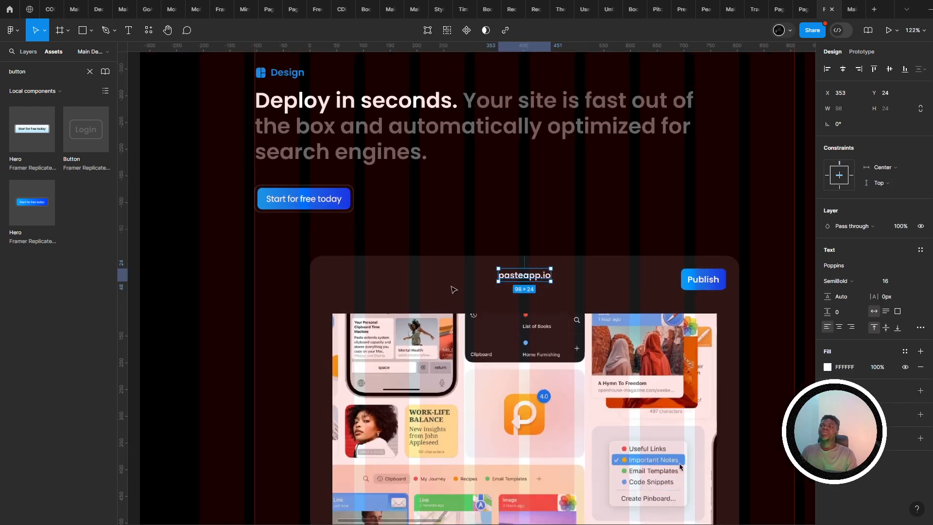
scroll(452, 289, "down", 4)
left_click_drag(223, 311, 552, 292)
scroll(552, 292, "down", 1)
left_click_drag(391, 287, 42, 291)
scroll(467, 286, "up", 3)
left_click(82, 30)
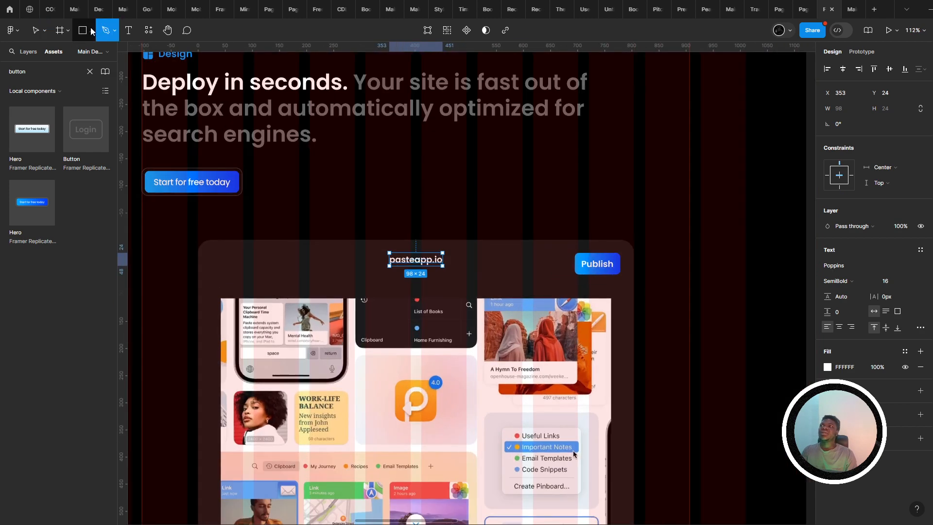
left_click(92, 30)
left_click(93, 68)
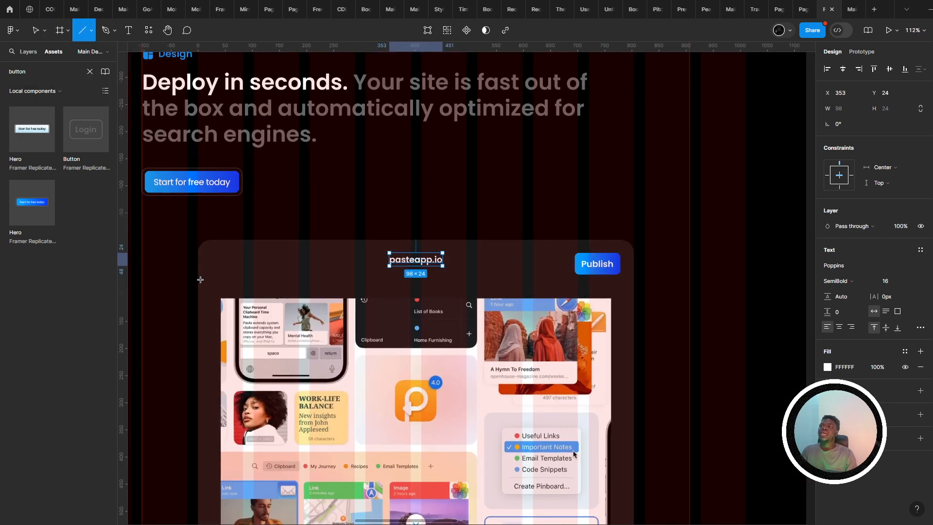
left_click_drag(200, 279, 634, 278)
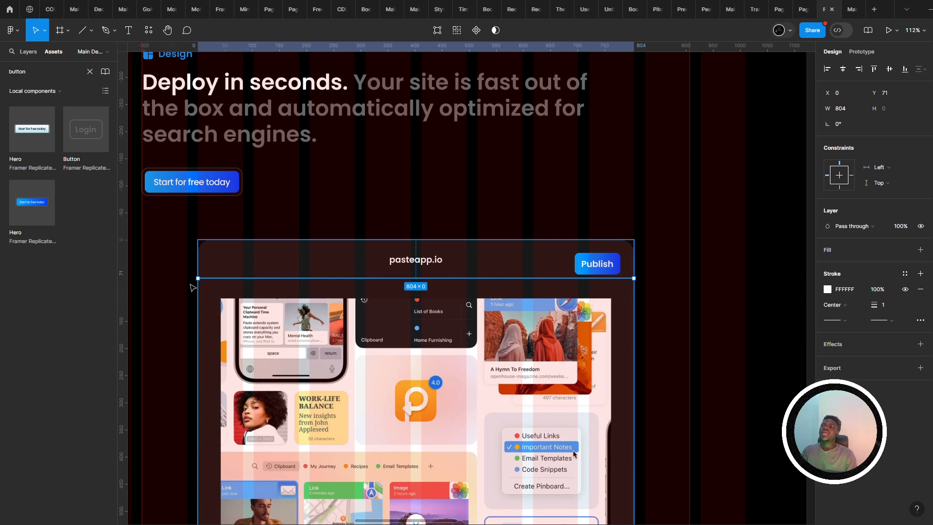
mouse_move(198, 279)
left_mouse_down()
mouse_move(208, 279)
mouse_move(198, 278)
left_mouse_up()
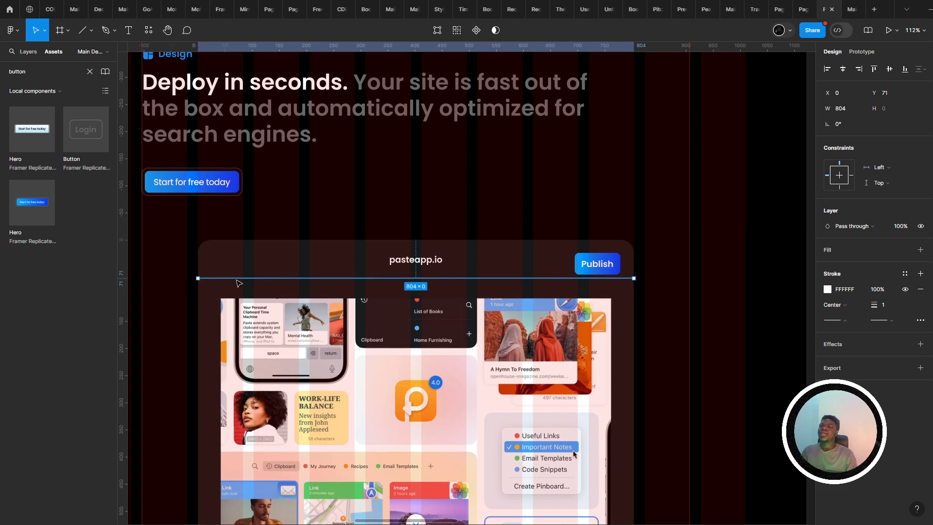
- Set the pasteapp.io text's fill colour to C8B4B4
scroll(340, 281, "up", 2)
left_click(435, 261)
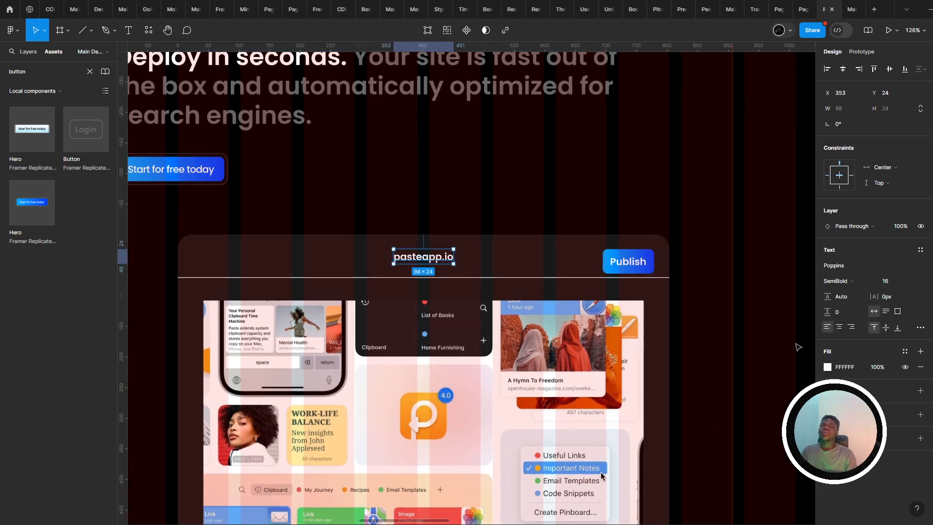
left_click(827, 367)
left_click(711, 300)
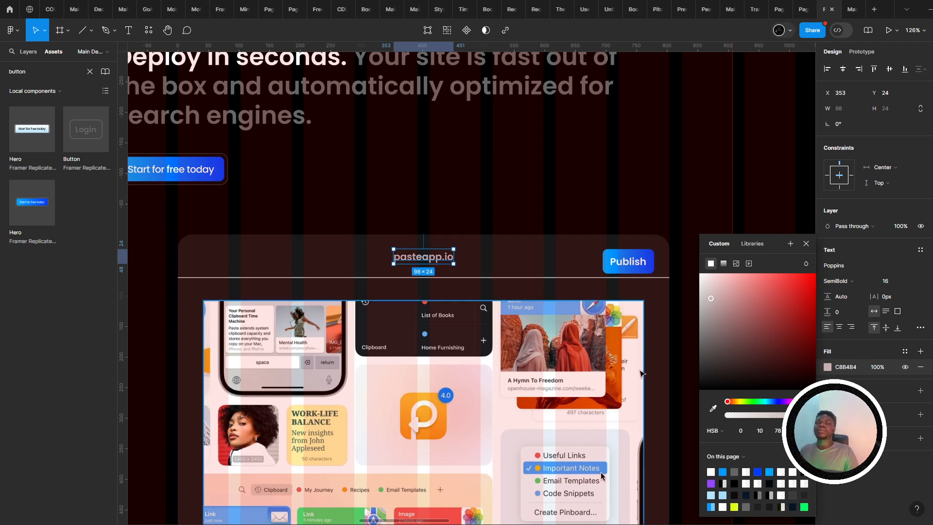
- Set the pasteapp.io text's font size to 13 and centre it horizontally in the card again
left_click(902, 281)
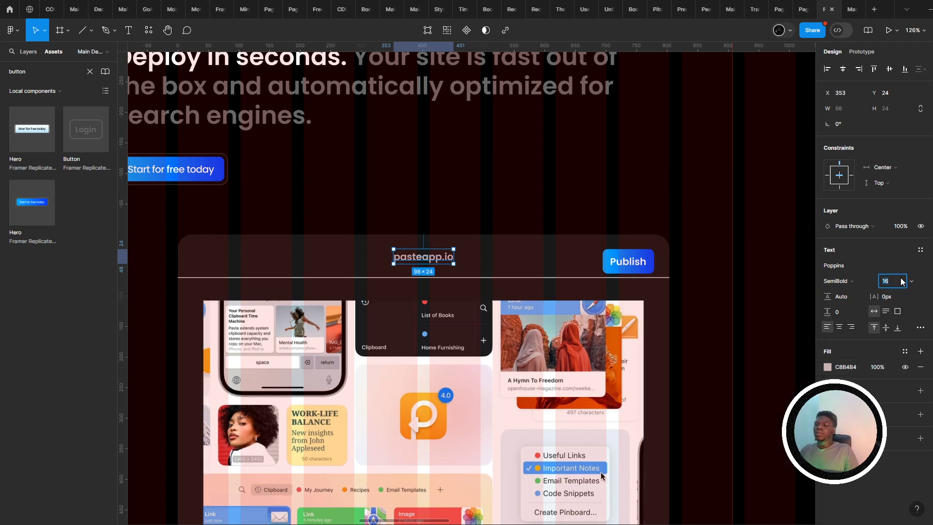
type("13")
key("Return")
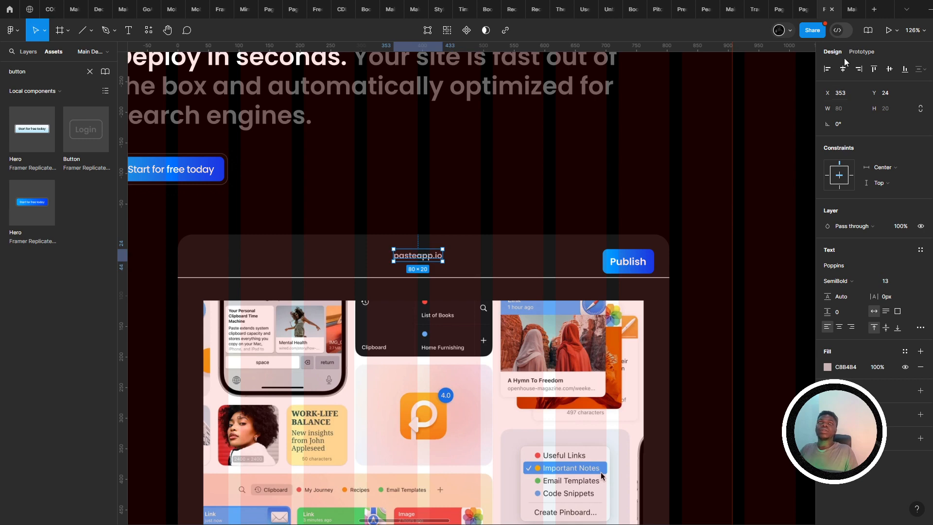
- Preview the card header in the prototype and set the pasteapp.io text's fill to FFFFFF
left_click(851, 7)
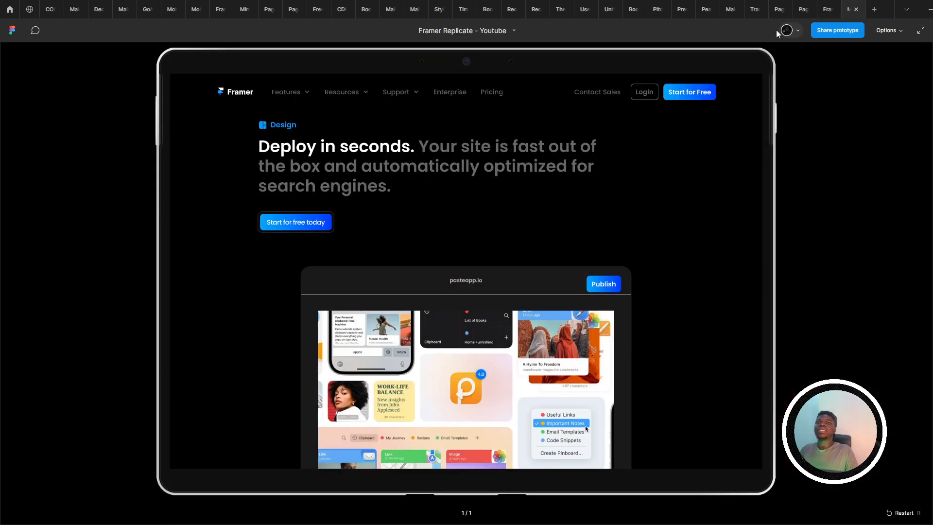
left_click(823, 6)
left_click(827, 367)
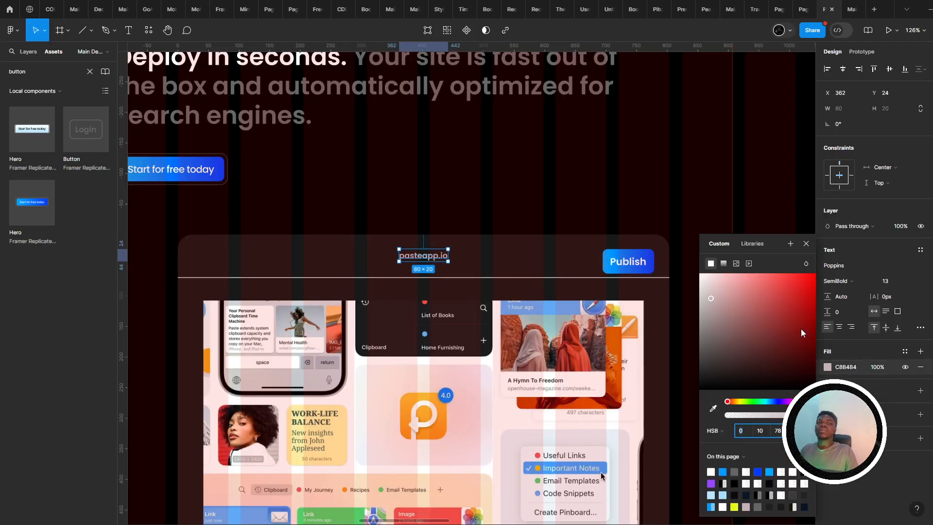
left_click_drag(749, 294, 492, 169)
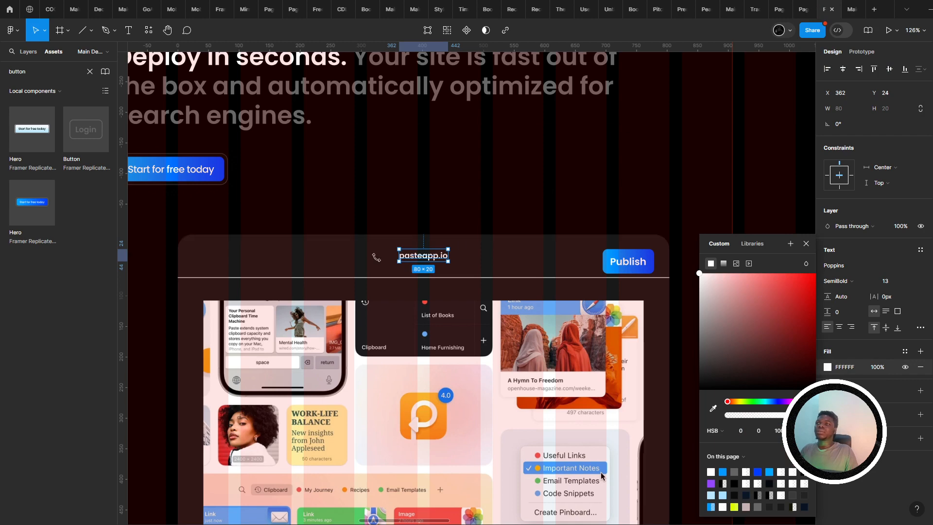
- Set the header divider line's horizontal constraint to Left and right
left_click_drag(375, 257, 439, 279)
scroll(439, 287, "up", 1)
scroll(224, 304, "up", 5)
scroll(239, 305, "up", 3)
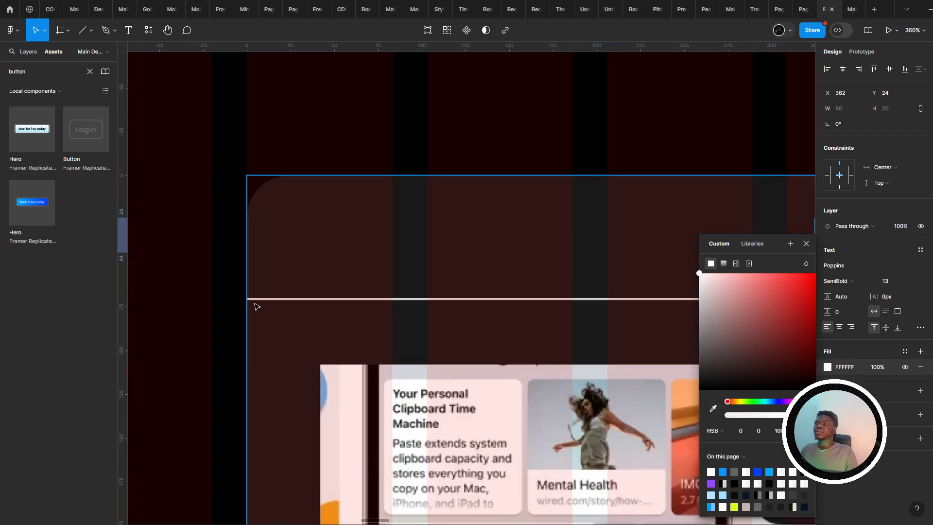
left_click(253, 301)
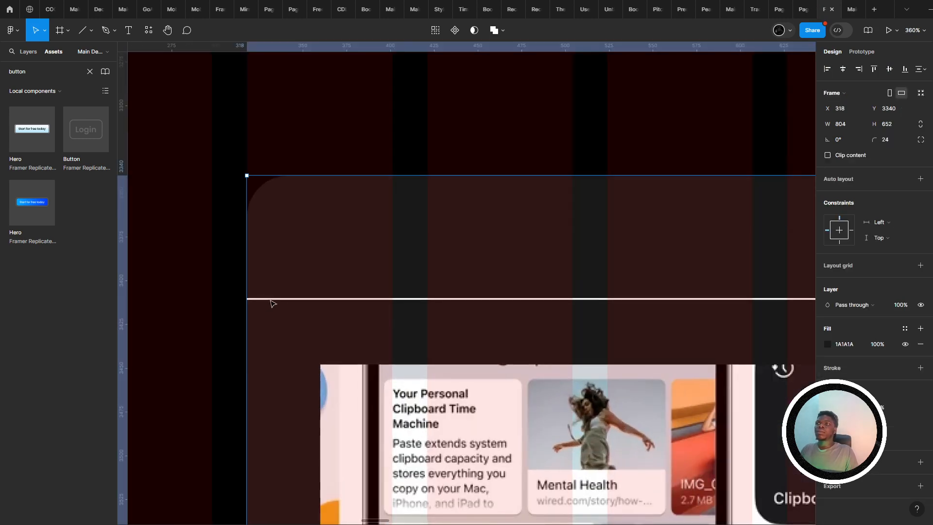
left_click(271, 299)
left_click(877, 183)
left_click(882, 183)
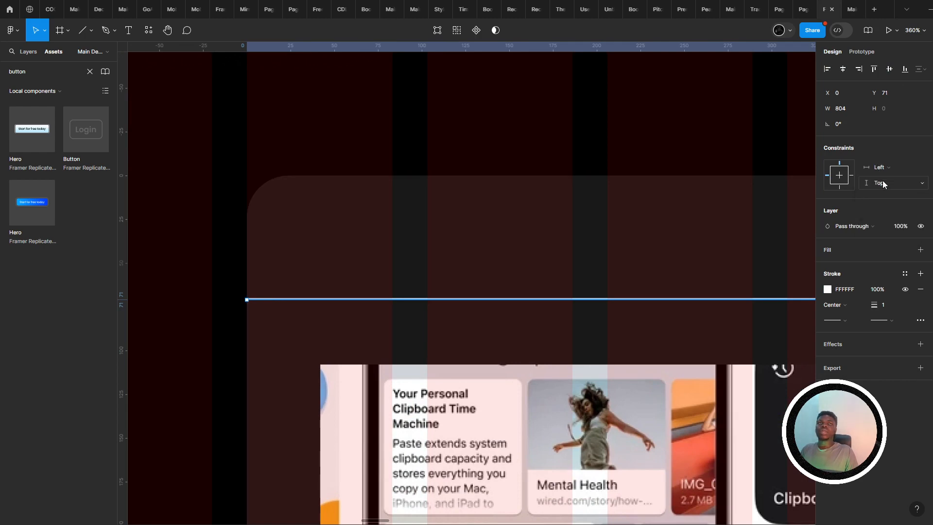
left_click(881, 168)
left_click(883, 201)
- Copy the Framer logo icon from the navigation bar of the hero section
scroll(365, 273, "down", 5)
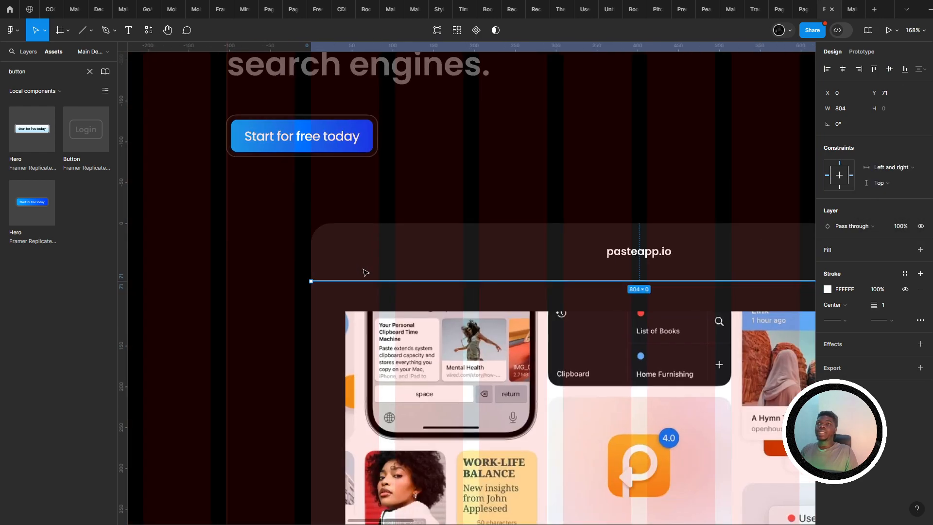
scroll(369, 270, "down", 6)
scroll(414, 267, "up", 4)
scroll(445, 470, "up", 6)
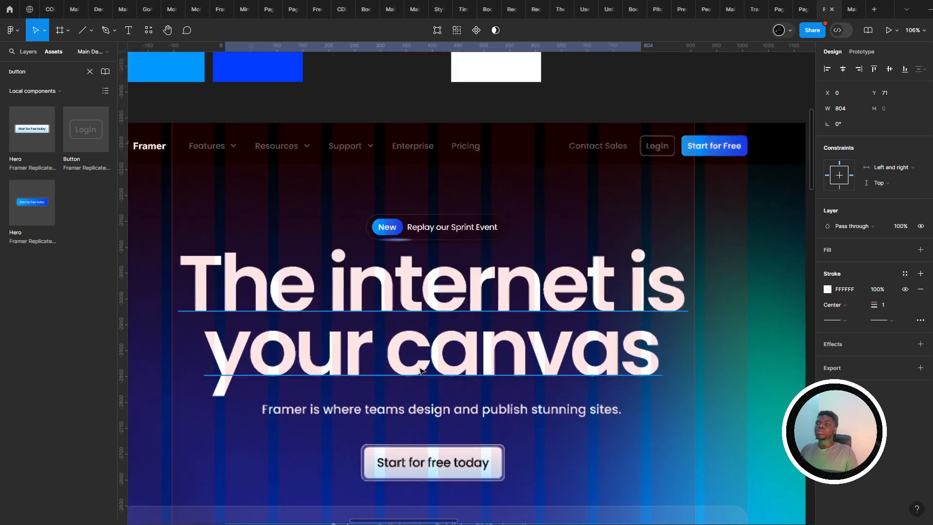
scroll(421, 371, "up", 3)
scroll(571, 441, "up", 4)
left_click(166, 180)
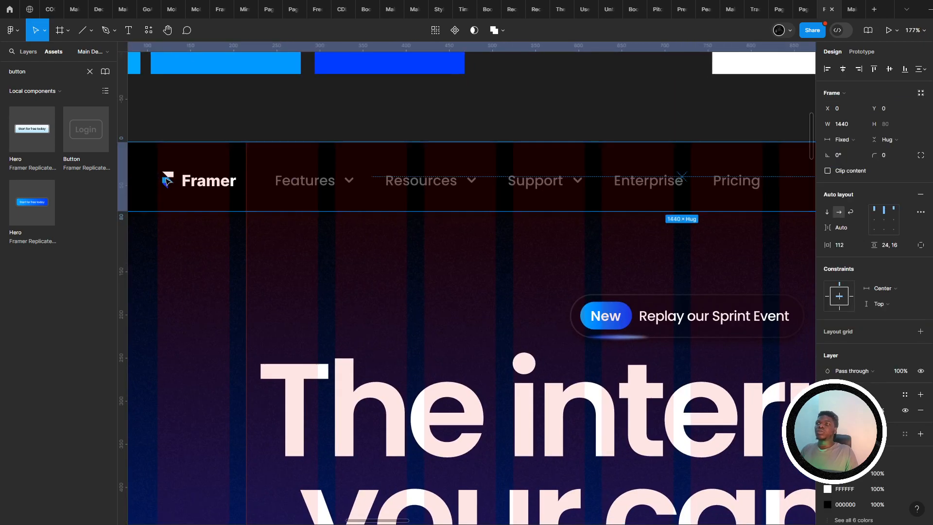
left_click(167, 181)
- Paste the 24 × 24 Framer icon into the pasteapp.io card's header at X 21, Y 21
scroll(267, 207, "down", 7)
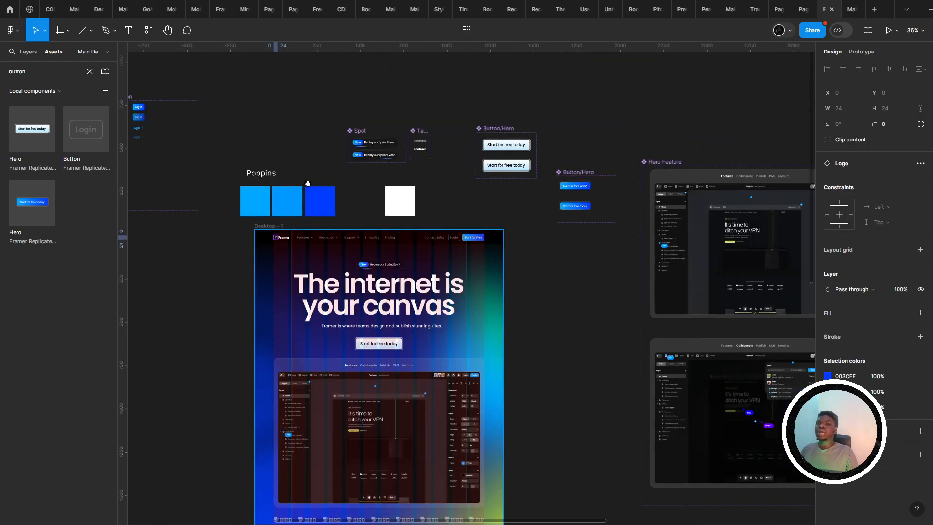
scroll(316, 196, "down", 8)
scroll(296, 309, "up", 3)
scroll(311, 418, "down", 5)
scroll(387, 344, "up", 6)
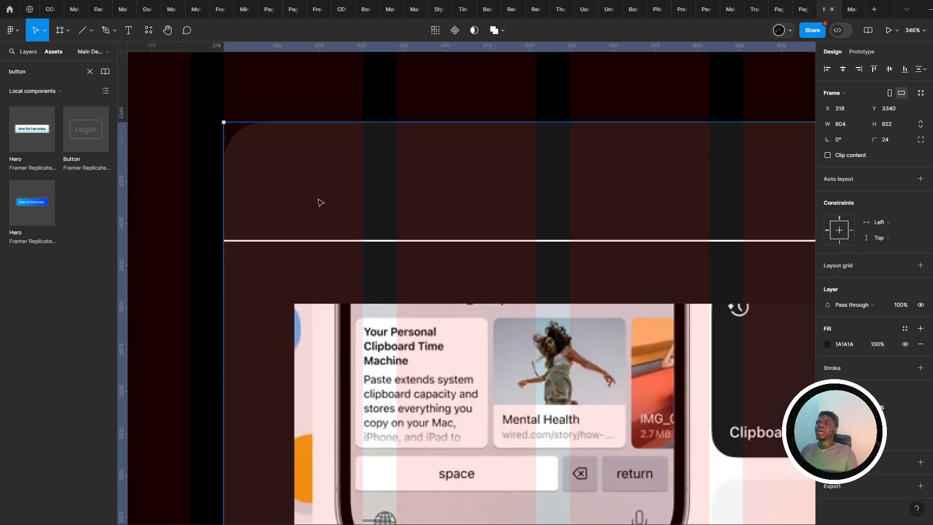
left_click_drag(244, 142, 279, 178)
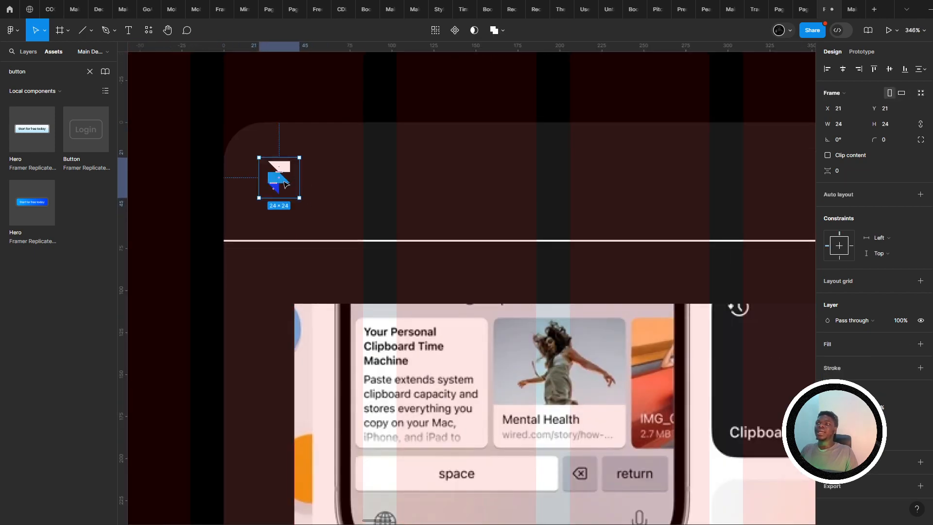
- Try widening the pasted Framer_Icon frame to 35 px, then undo the resize
scroll(285, 177, "up", 2)
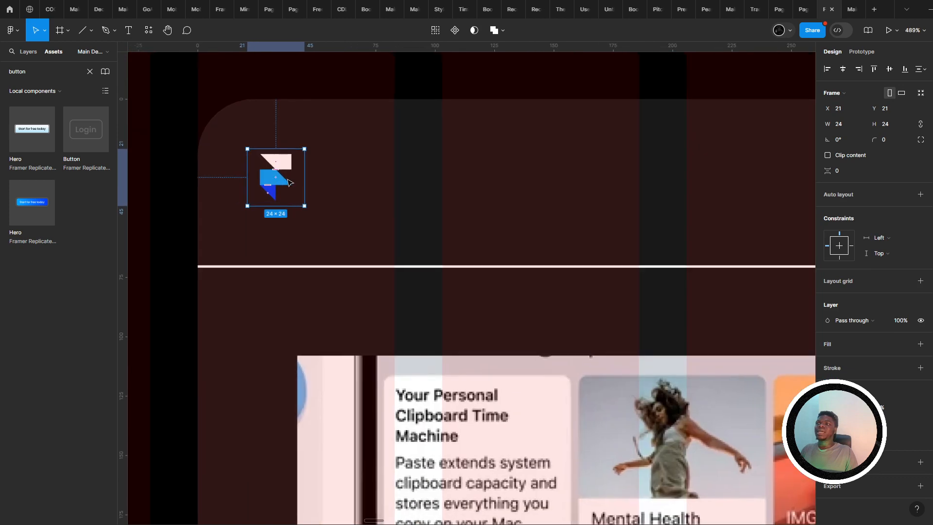
left_click(28, 52)
right_click(268, 162)
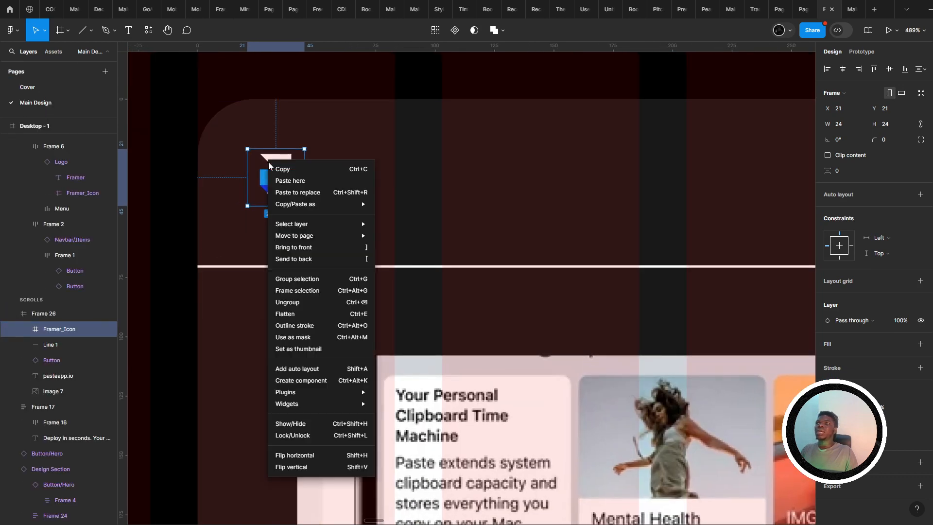
left_click(248, 167)
left_click_drag(327, 186, 331, 187)
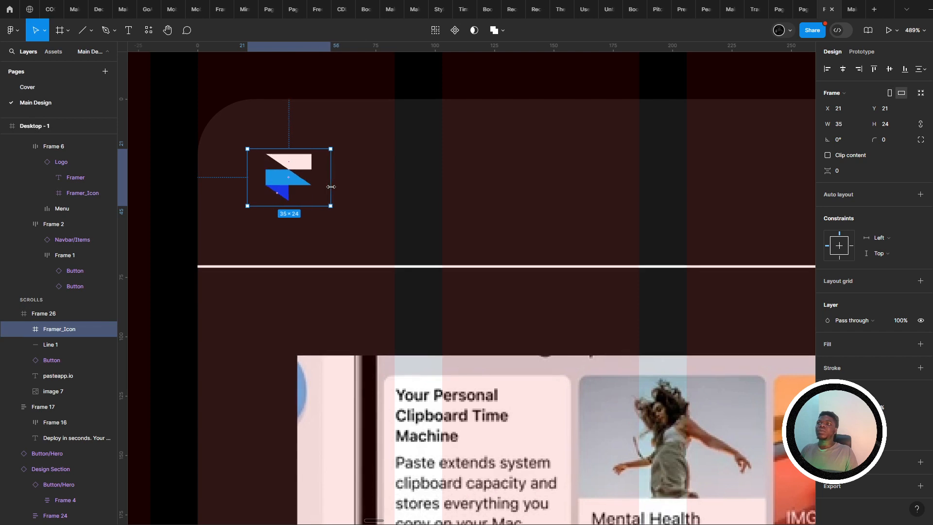
key("ctrl+z")
- Keep the icon's inner group centred and unscaled within Framer_Icon, and widen the frame to 36 px
key("Return")
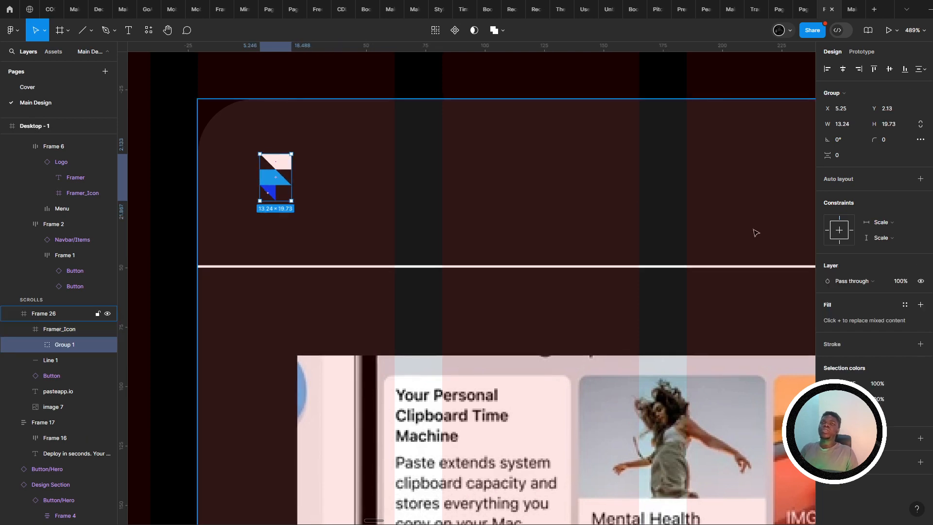
key("shift+Return")
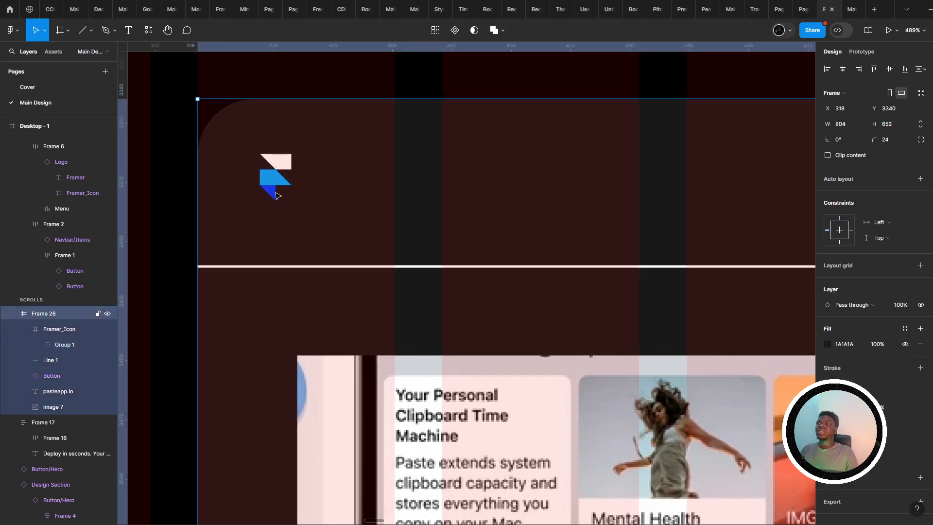
left_click_drag(303, 175, 333, 177)
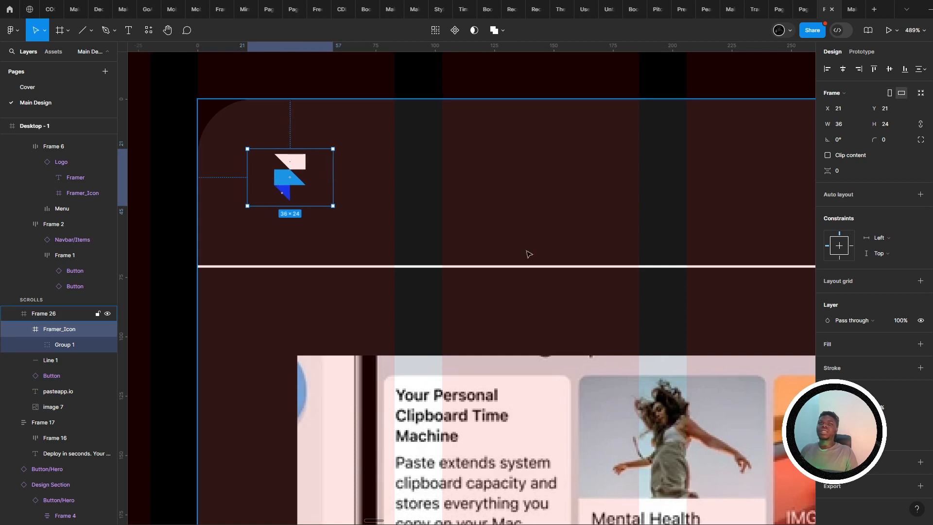
- Give Framer_Icon a corner radius of 7 and a white FFFFFF stroke at 38% opacity
left_click(916, 367)
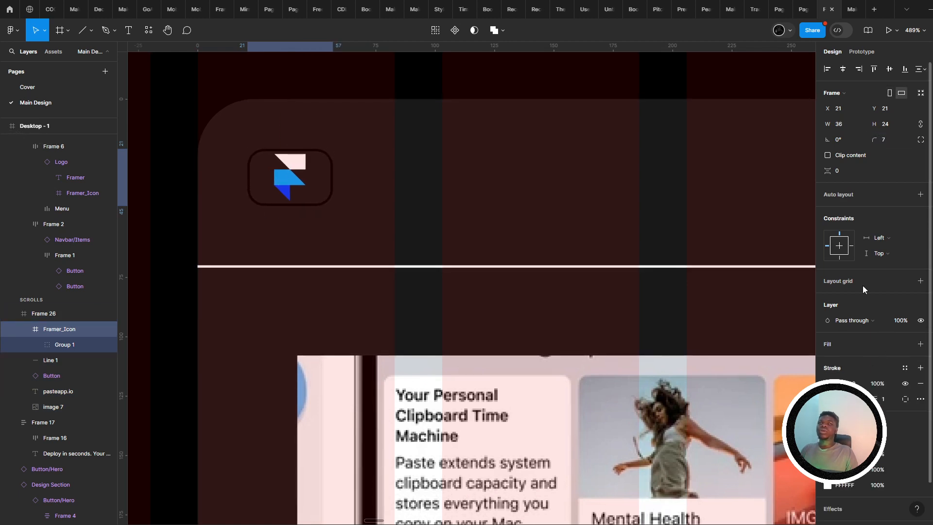
left_click(827, 383)
mouse_move(752, 331)
left_mouse_down()
mouse_move(419, 148)
mouse_move(483, 252)
left_mouse_up()
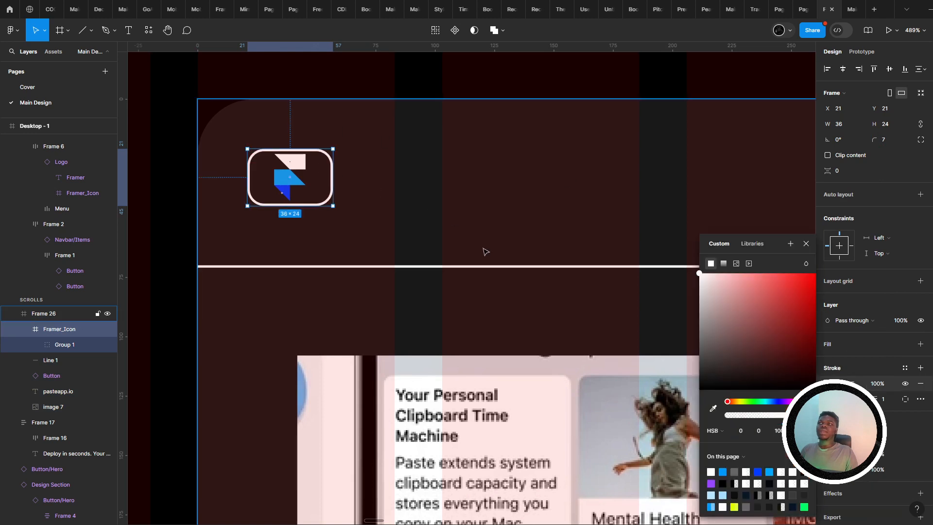
left_click_drag(763, 419, 752, 412)
- Increase the height of the Framer_Icon frame to 28 px
left_click_drag(305, 206, 305, 216)
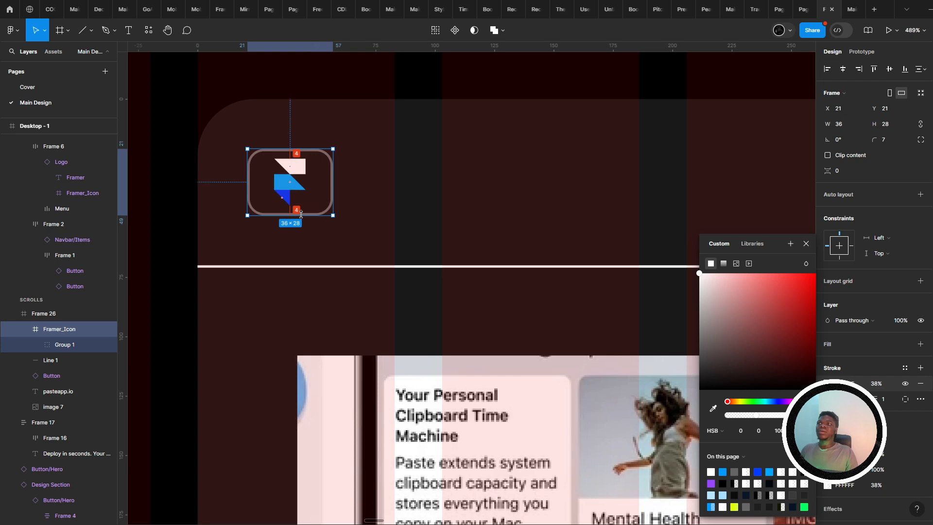
left_click(441, 218)
scroll(389, 224, "down", 8)
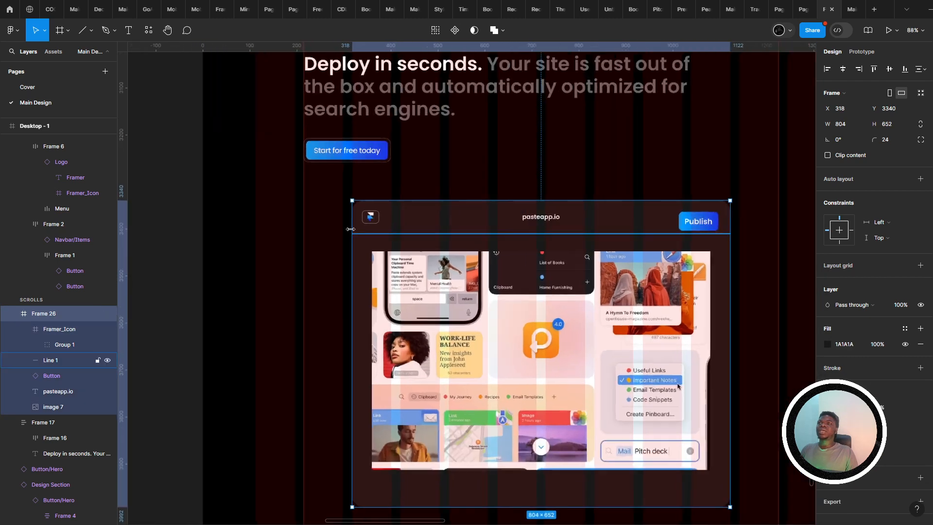
- Recolour the blue shapes of the Framer icon in the card header to white
left_click(370, 217)
scroll(371, 213, "up", 4)
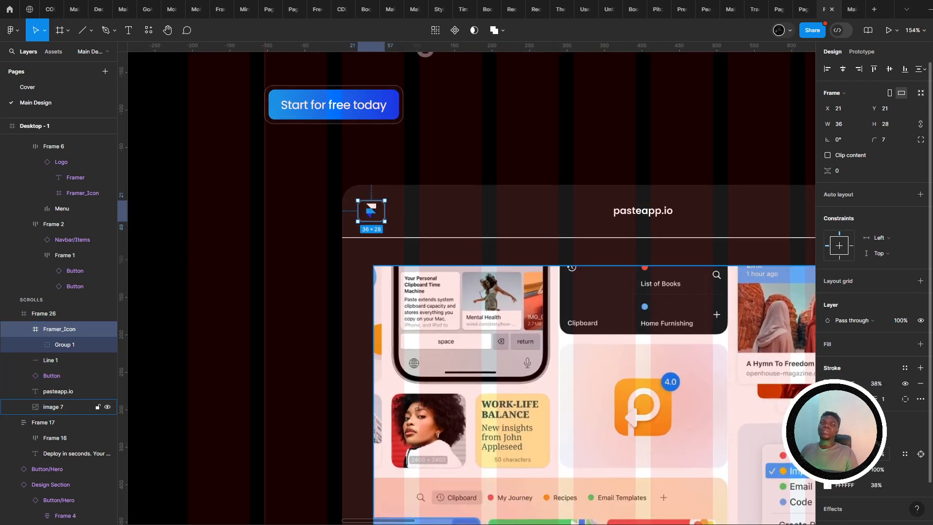
key("Return")
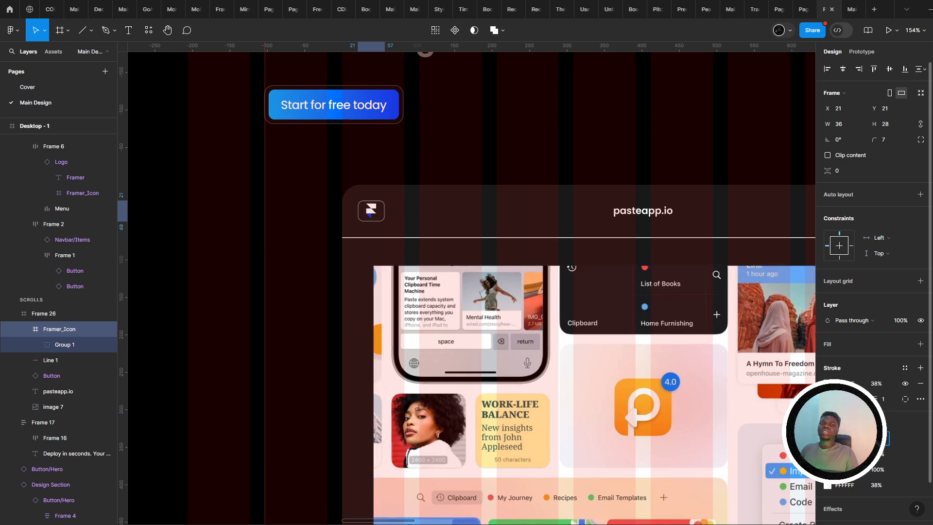
scroll(512, 314, "down", 4)
left_click_drag(376, 340, 612, 351)
left_click_drag(429, 281, 123, 325)
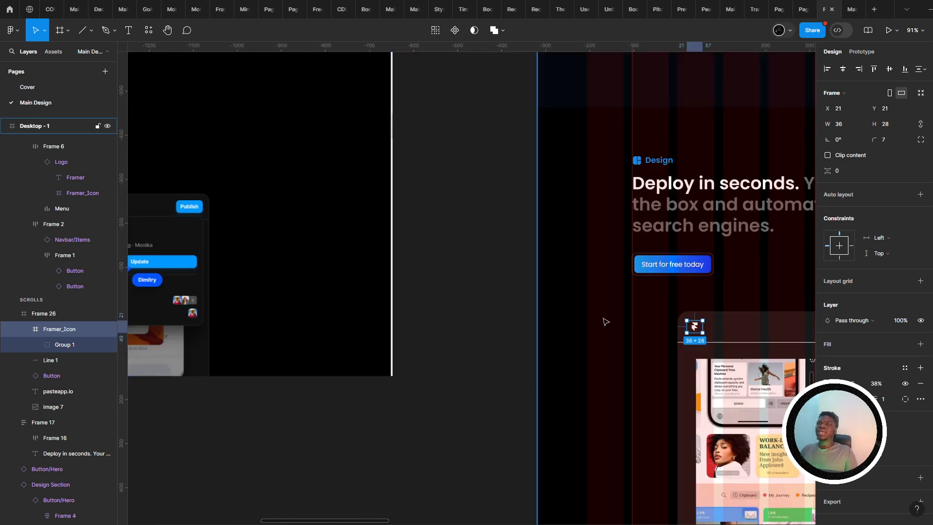
left_click_drag(675, 312, 360, 308)
- Find the local chevron-down component with the search term "down" and place an instance beside the Framer icon in the card header
scroll(360, 308, "up", 4)
scroll(334, 341, "up", 3)
key("ctrl+slash")
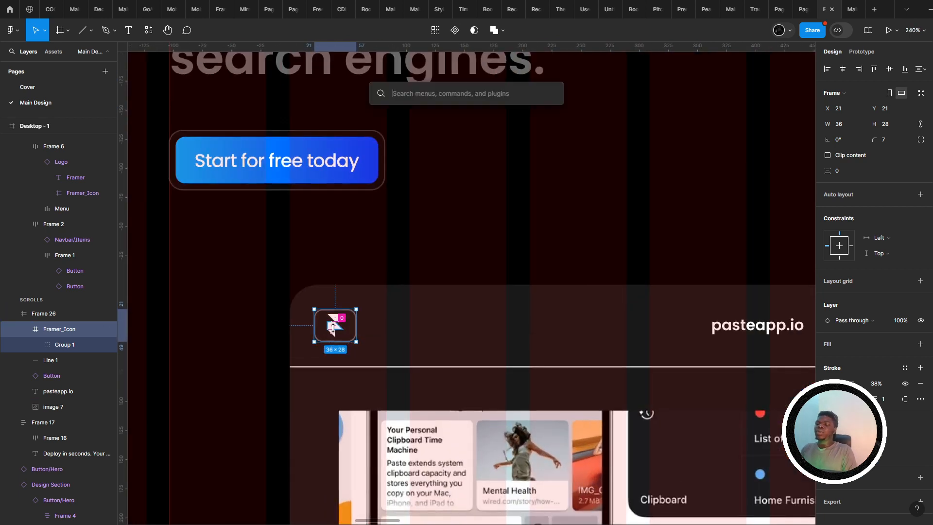
left_click(54, 51)
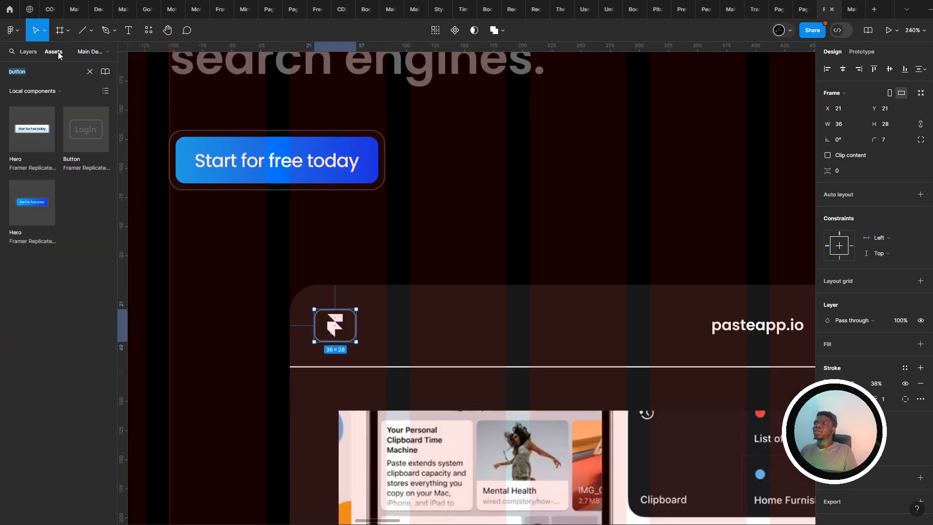
type("down")
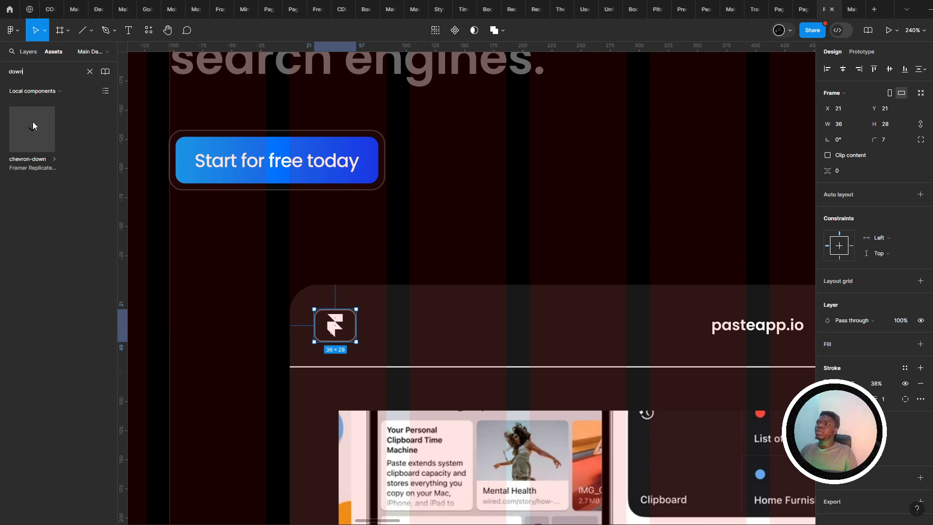
left_click_drag(32, 127, 343, 329)
scroll(344, 330, "up", 5)
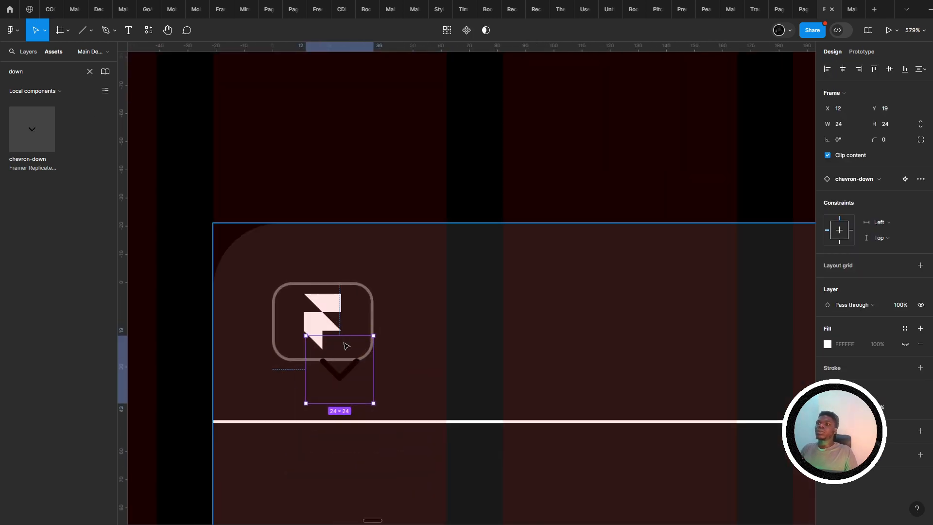
- Apply auto layout to Framer_Icon and move the chevron-down instance into it, after the logo
key("Delete")
double_click(352, 318)
key("ctrl+z")
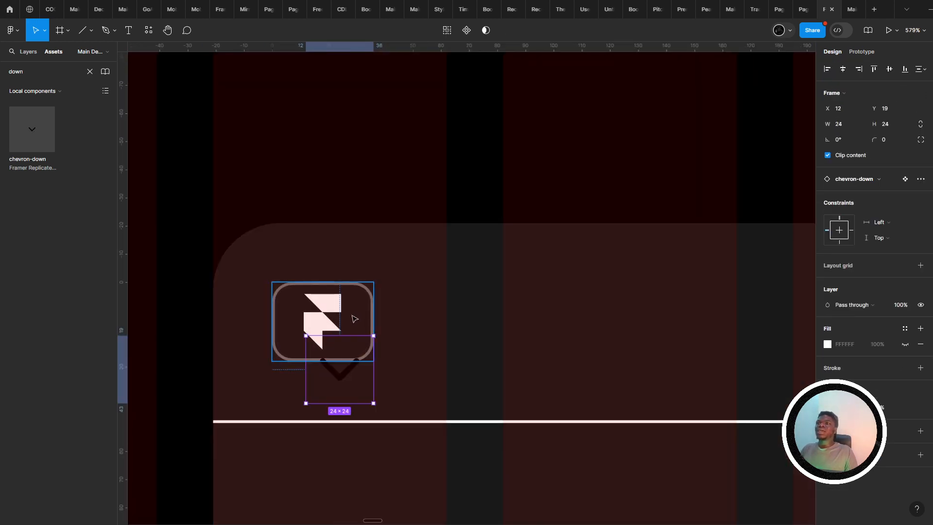
key("ctrl+shift+z")
key("shift+a")
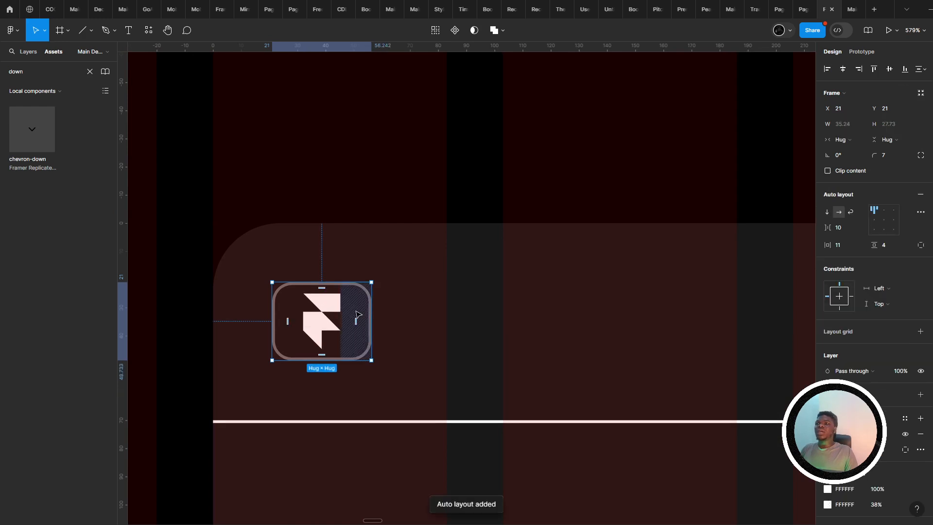
key("ctrl+v")
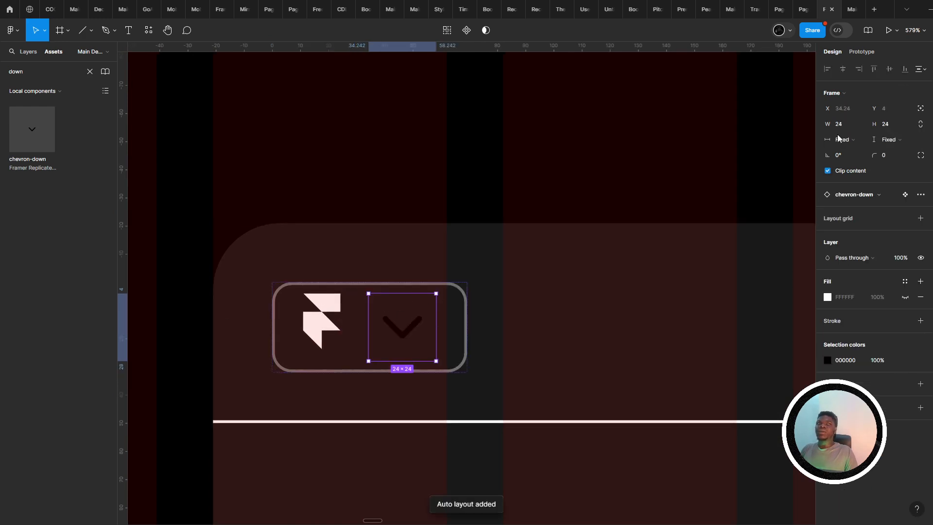
- Resize the chevron-down instance to 16 × 16
left_click(888, 127)
type("16")
key("Return")
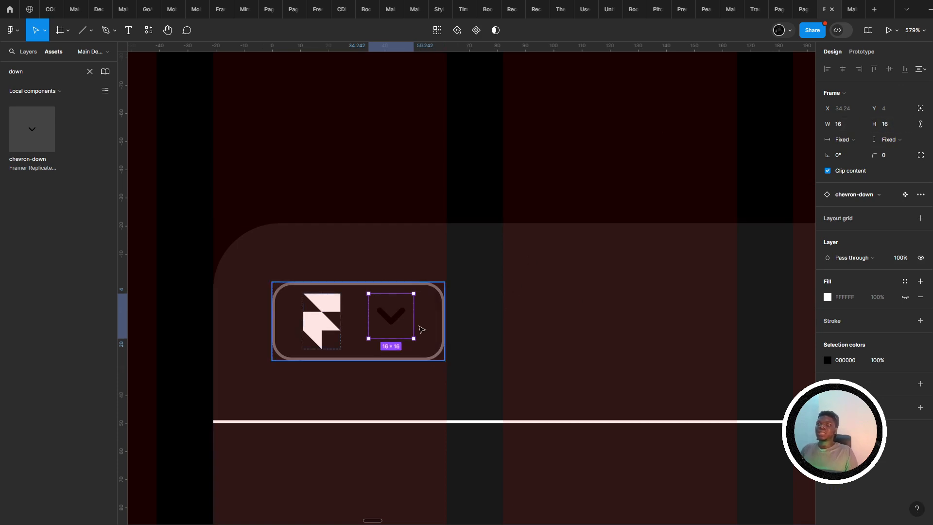
left_click(438, 336)
- Recolour the chevron white and vertically centre the items in Framer_Icon's auto layout
left_click(391, 315)
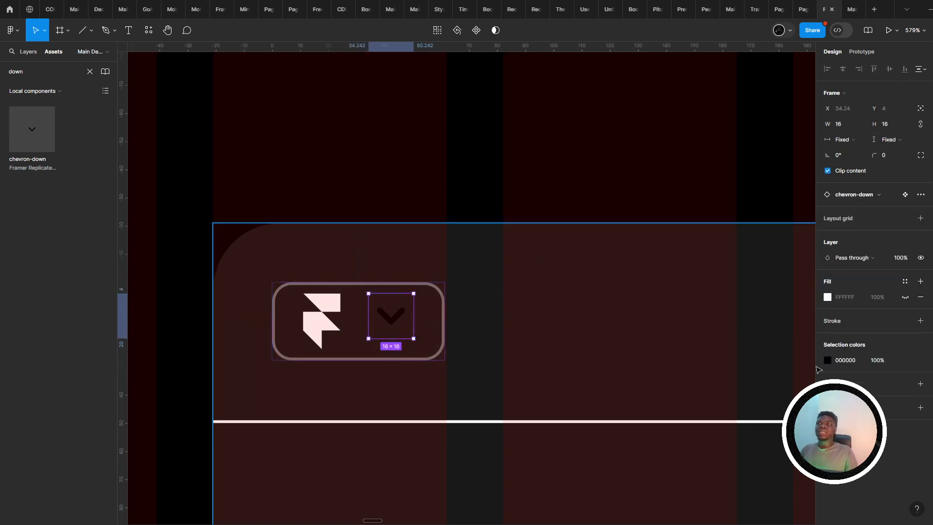
left_click(827, 360)
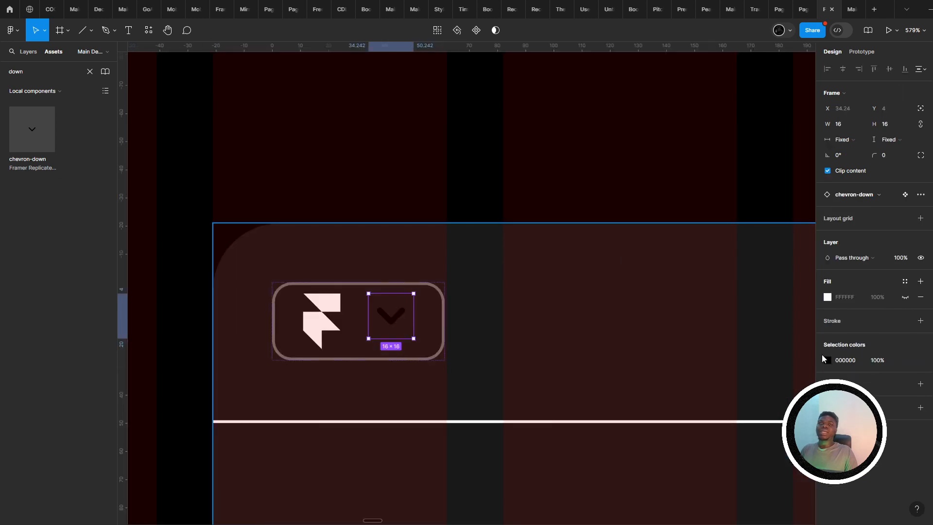
left_click(836, 358)
left_click(827, 361)
left_click_drag(743, 321, 395, 263)
left_click(418, 331)
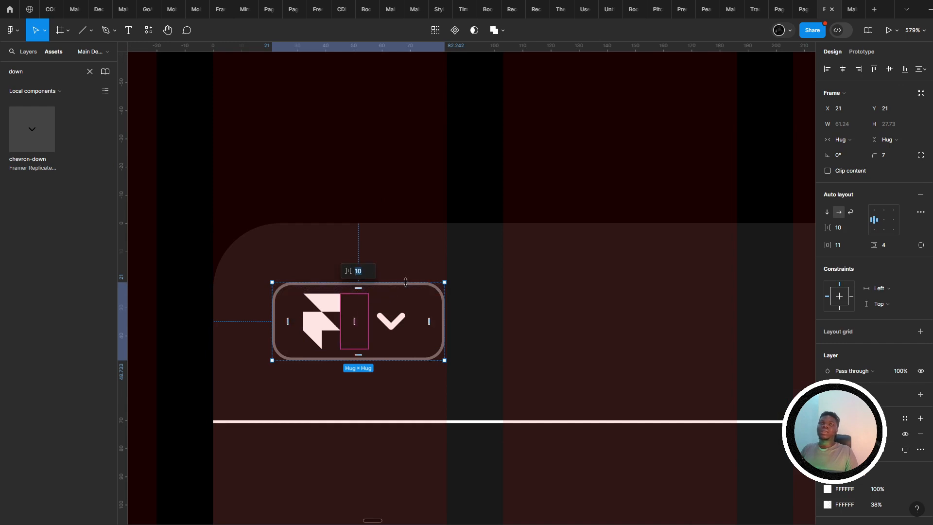
- Set Framer_Icon's vertical and horizontal auto layout padding to 8
left_click_drag(873, 245, 877, 244)
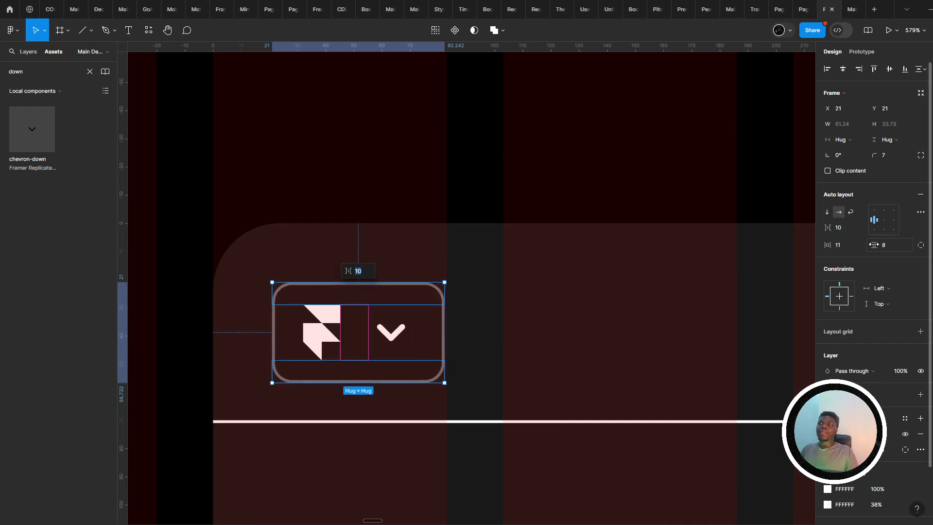
left_click(843, 246)
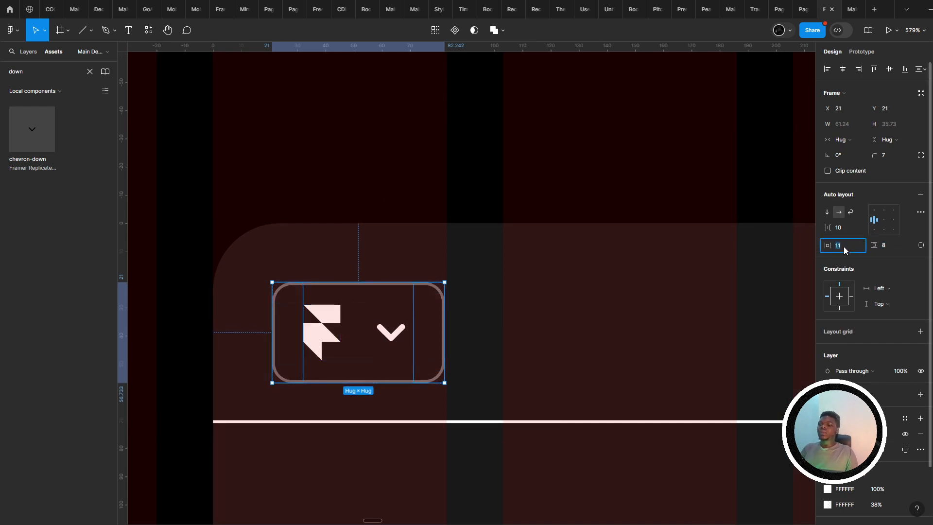
left_click(566, 277)
scroll(549, 277, "down", 5)
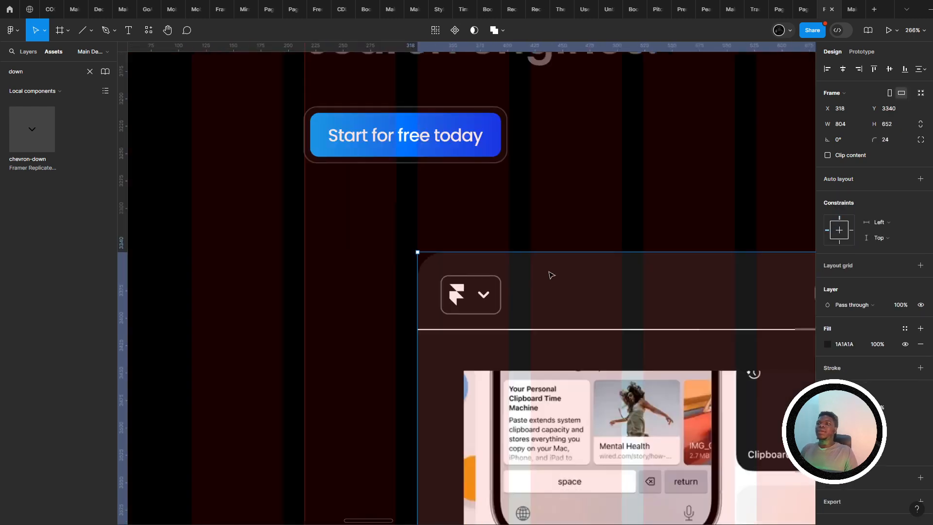
- Set Framer_Icon's horizontal padding to 12 and shift the frame to X 19 in the card header
scroll(551, 275, "down", 10)
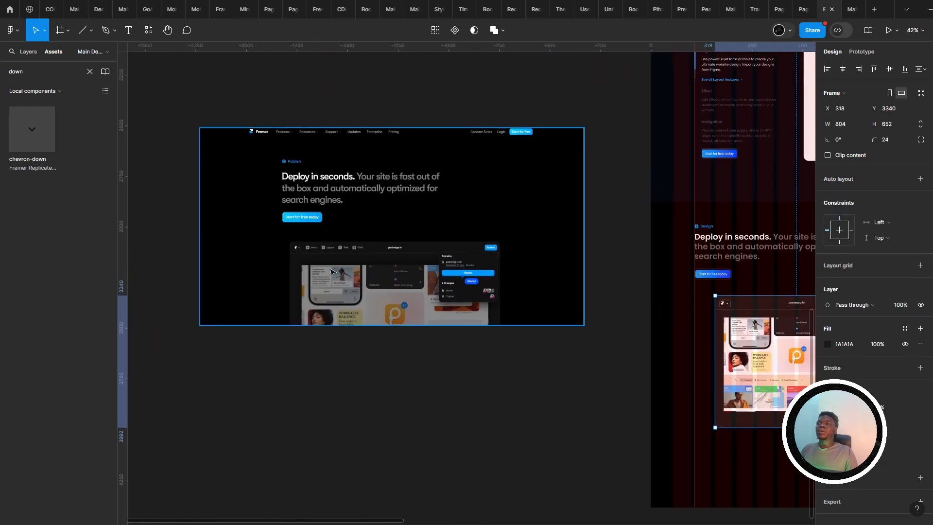
scroll(332, 271, "up", 8)
scroll(529, 245, "right", 5)
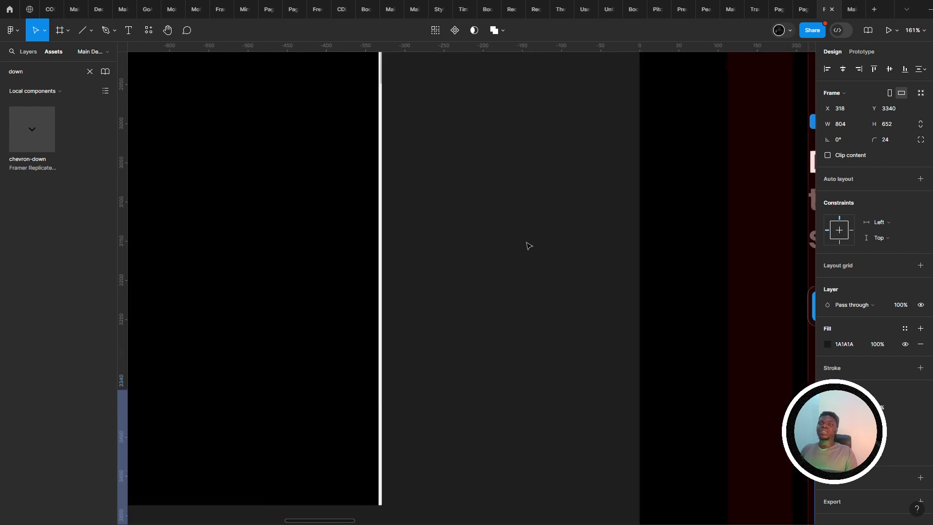
scroll(528, 246, "right", 10)
scroll(335, 350, "up", 6)
double_click(365, 391)
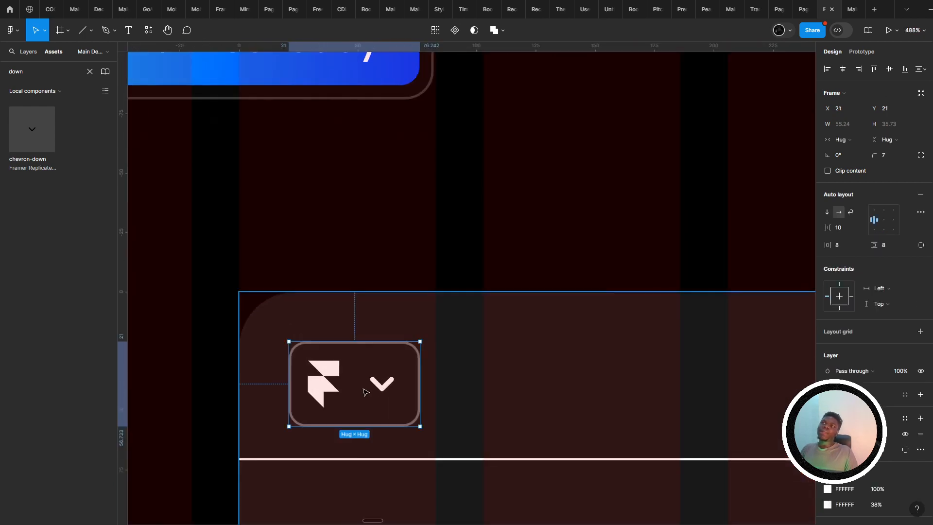
left_click(850, 245)
type("12")
key("Return")
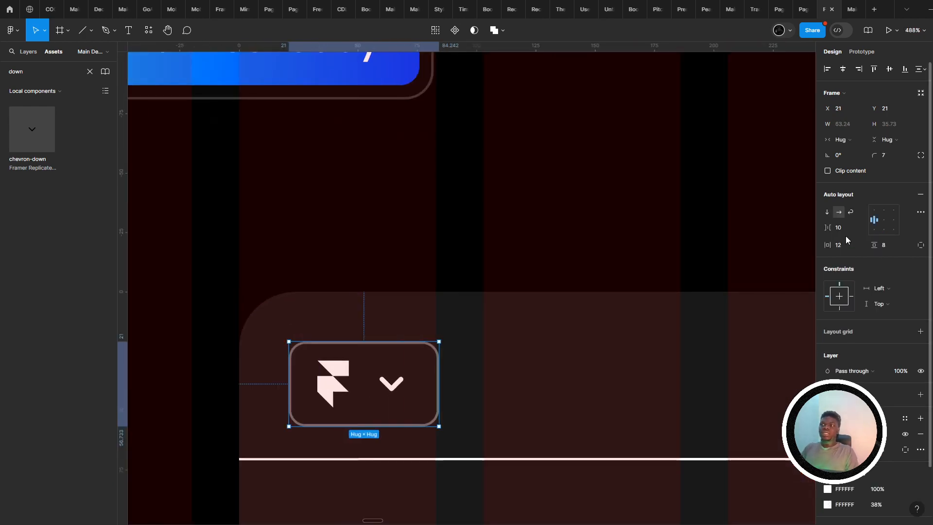
scroll(401, 358, "down", 2)
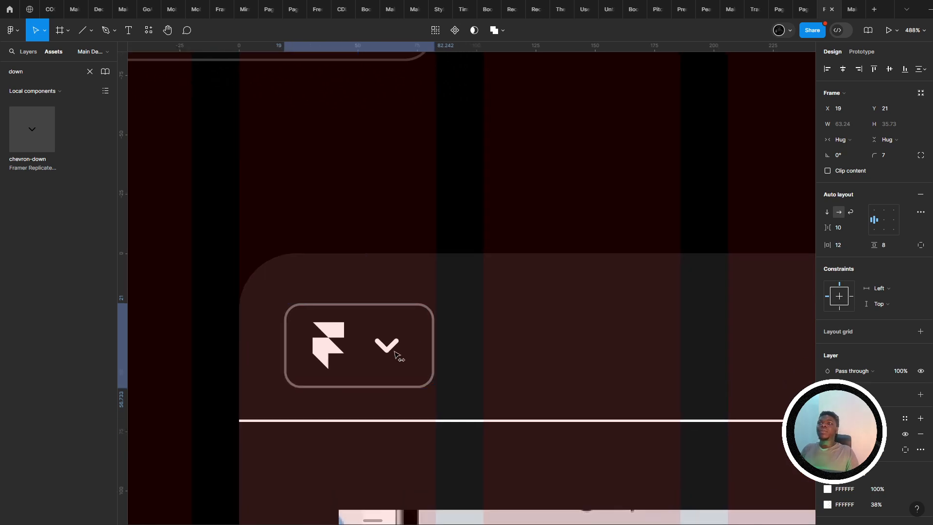
- Check the card in the prototype preview and set Framer_Icon's corner radius to 12 in the design file
left_click(556, 264)
scroll(556, 266, "down", 3)
scroll(555, 264, "down", 3)
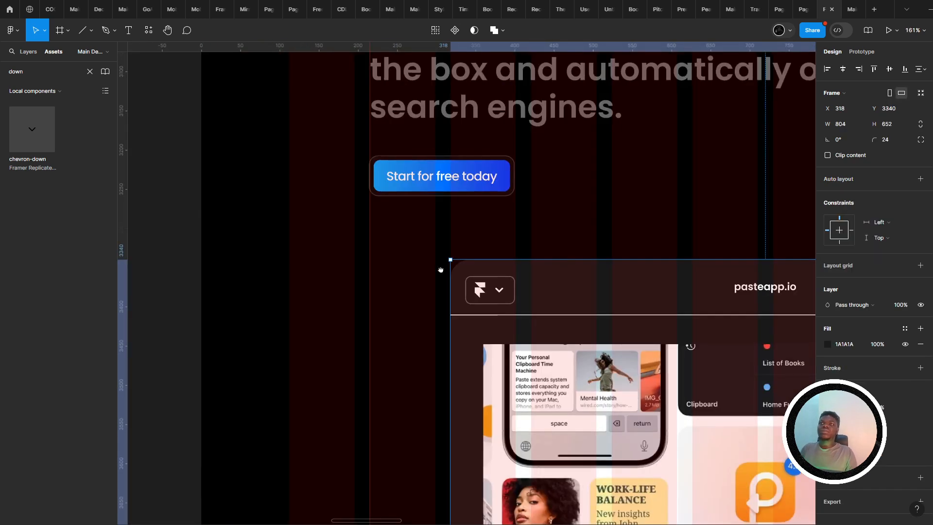
scroll(442, 269, "right", 3)
left_click(851, 8)
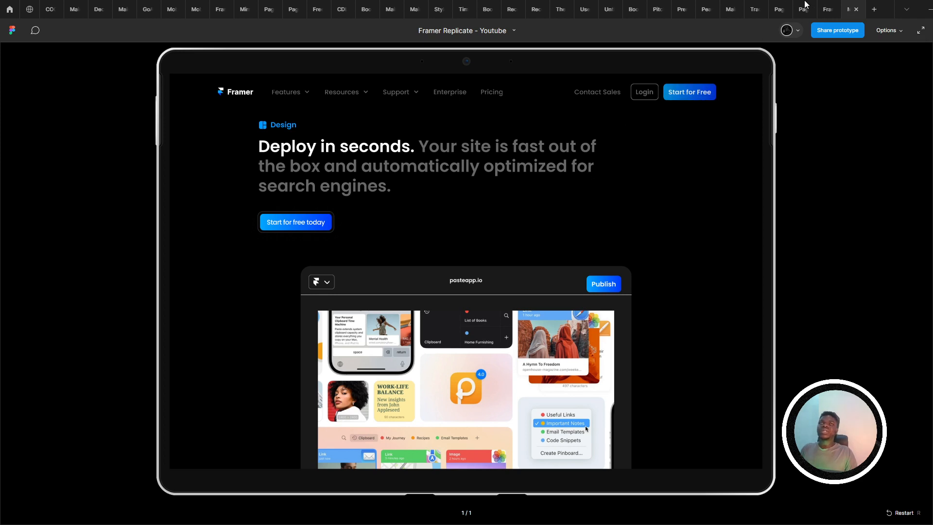
left_click(827, 9)
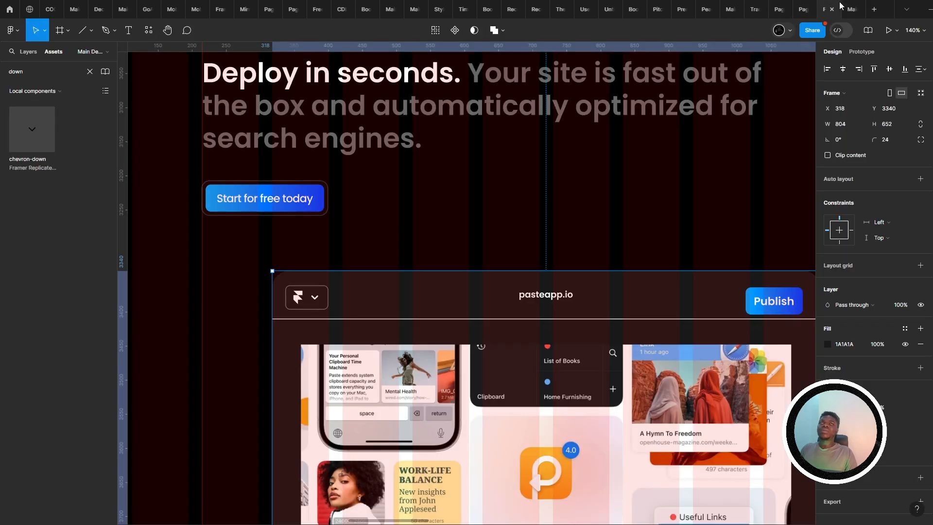
left_click(299, 310)
left_click(884, 154)
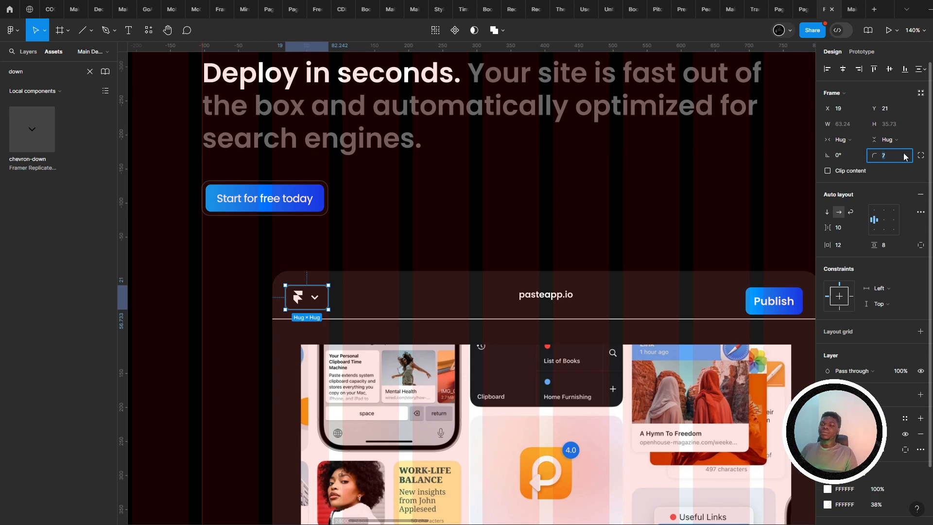
scroll(279, 270, "up", 5)
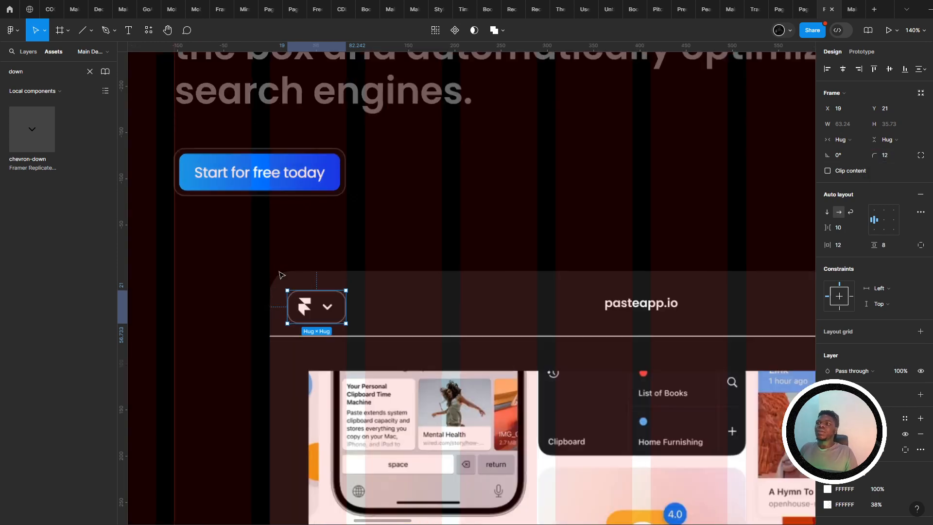
- Compare the rebuilt card header in the prototype preview and on the canvas with the header in Framer's reference screenshot
left_click(851, 5)
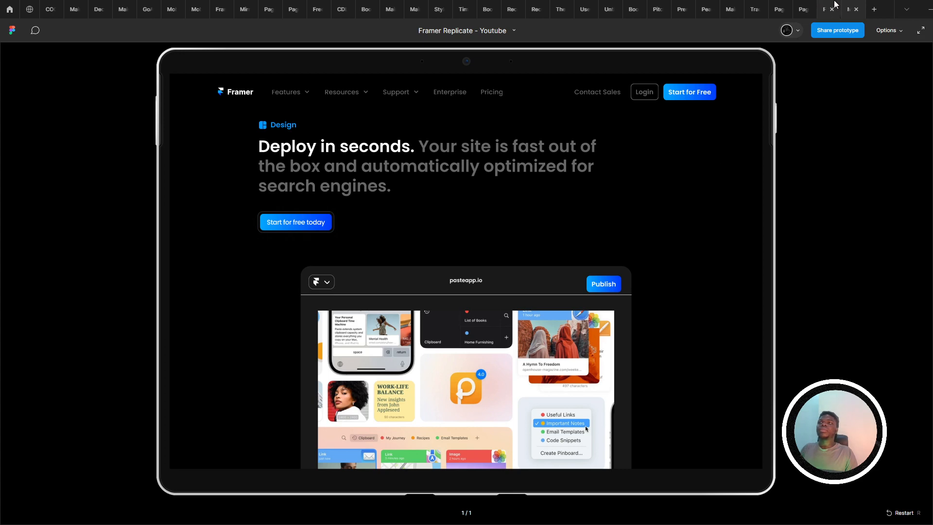
mouse_move(834, 4)
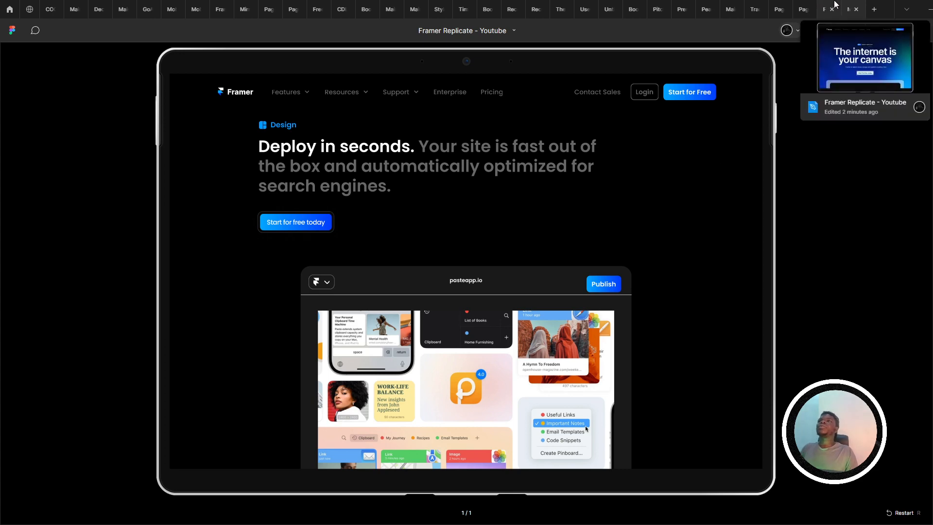
left_click(835, 4)
scroll(539, 210, "down", 6)
left_click_drag(348, 287, 674, 311)
scroll(138, 183, "up", 4)
scroll(611, 298, "up", 1)
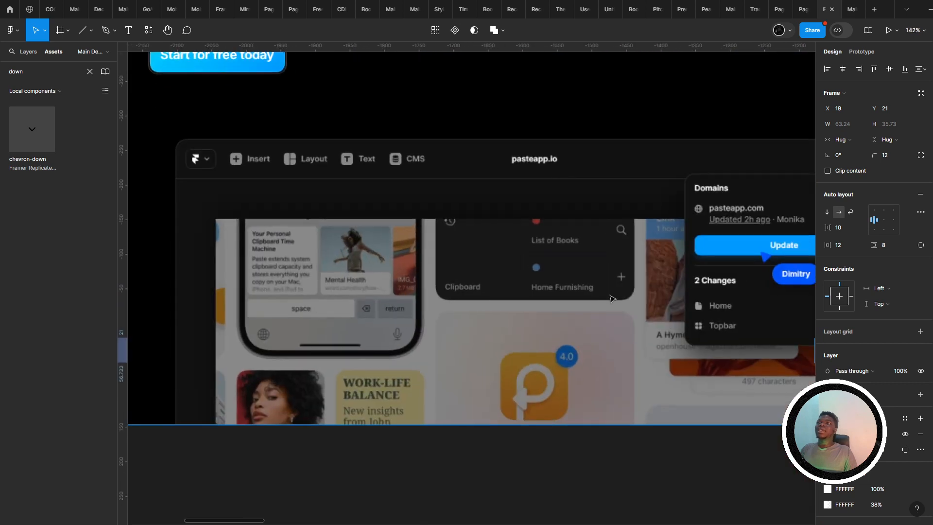
scroll(633, 292, "right", 20)
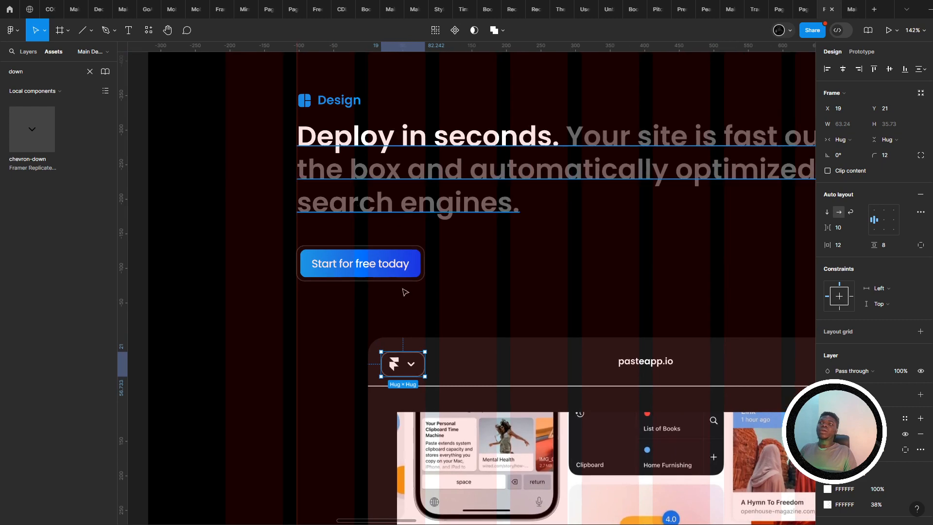
- Set Framer_Icon's corner radius to 10
scroll(413, 369, "up", 5)
left_click_drag(874, 155, 851, 144)
scroll(447, 310, "right", 1)
left_click_drag(447, 310, 380, 279)
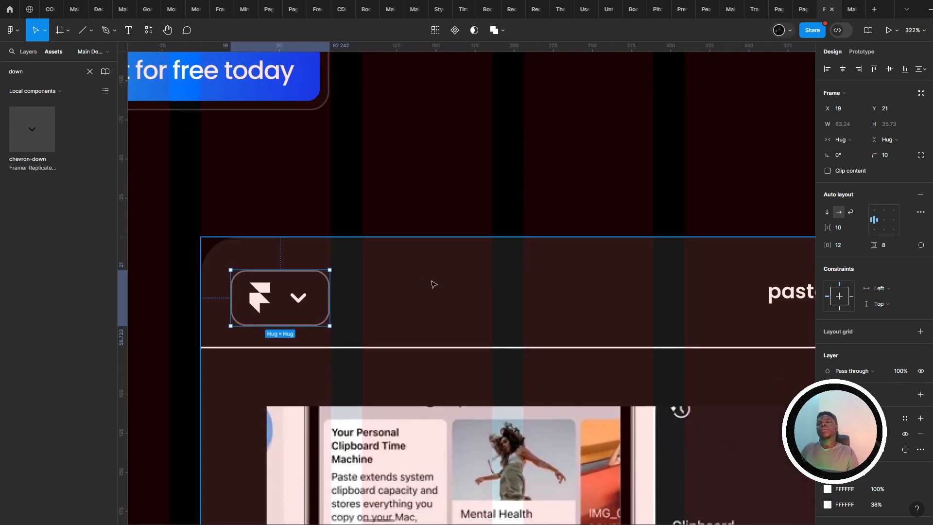
- Examine the logo dropdown and the Insert, Layout, Text and CMS items in the header of Framer's reference screenshot
scroll(431, 282, "down", 7)
left_click_drag(599, 316, 889, 367)
left_click_drag(237, 301, 641, 342)
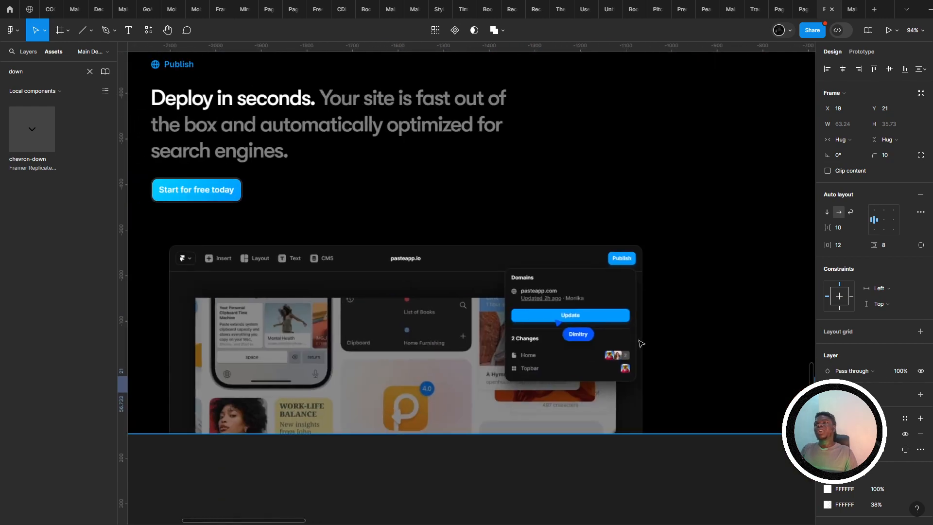
scroll(627, 342, "right", 2)
scroll(266, 259, "up", 8)
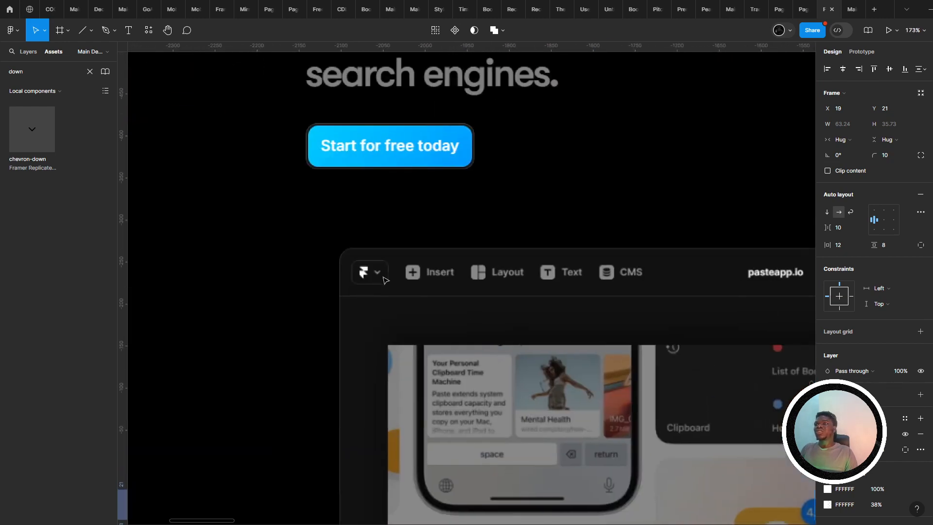
scroll(266, 259, "up", 4)
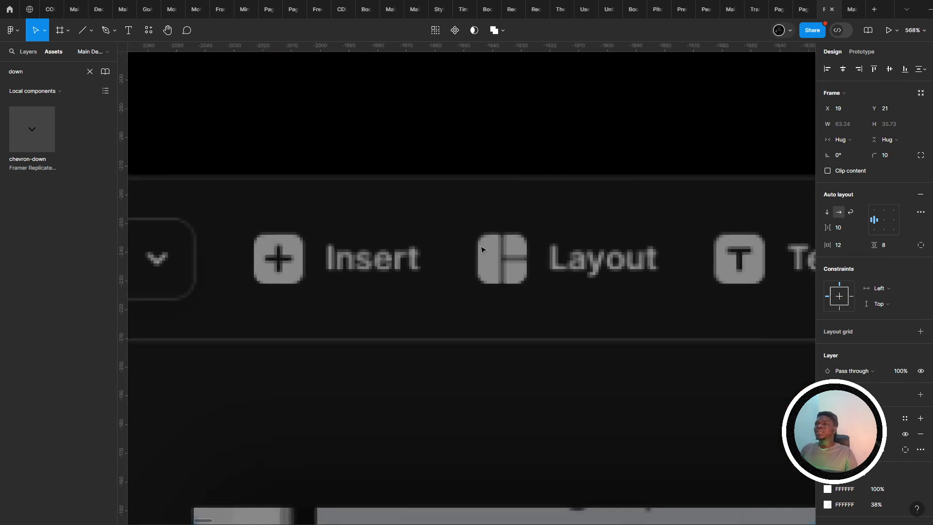
scroll(486, 245, "down", 4)
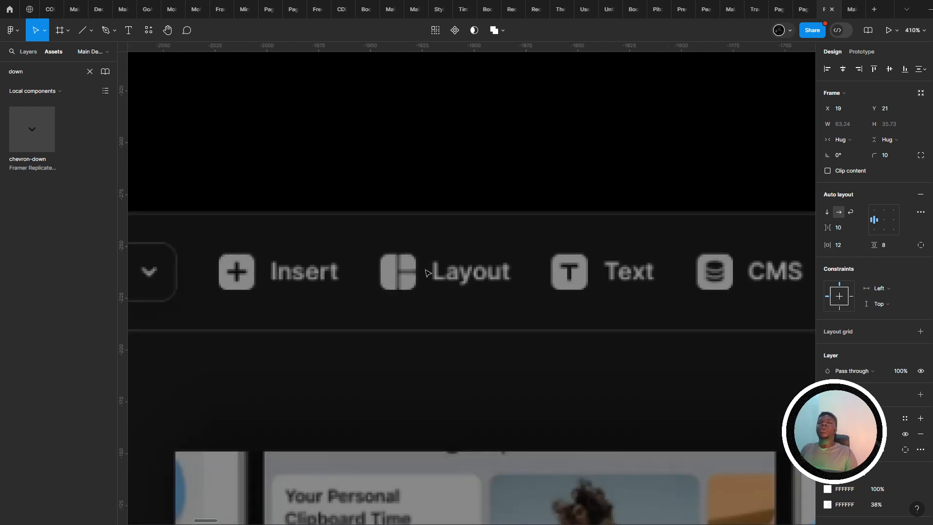
scroll(430, 258, "up", 3)
scroll(430, 258, "down", 2)
scroll(392, 298, "up", 4)
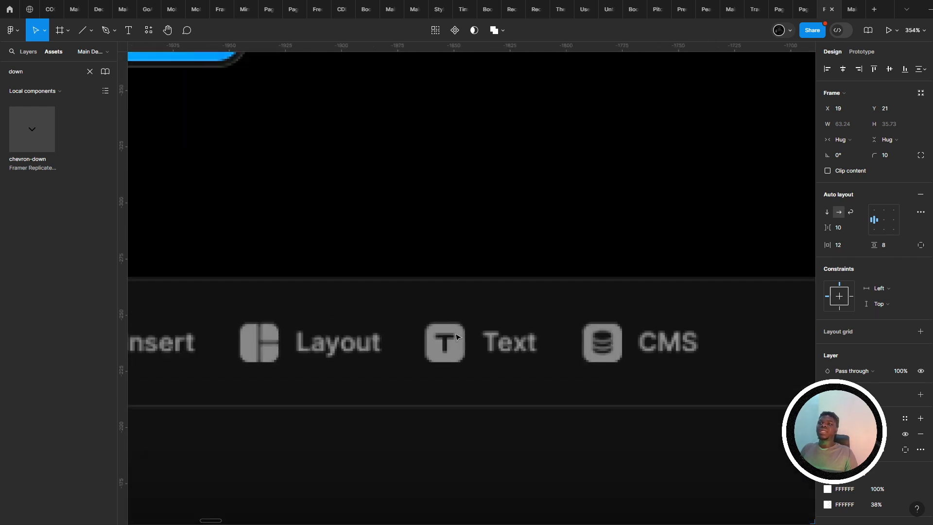
scroll(412, 295, "down", 10)
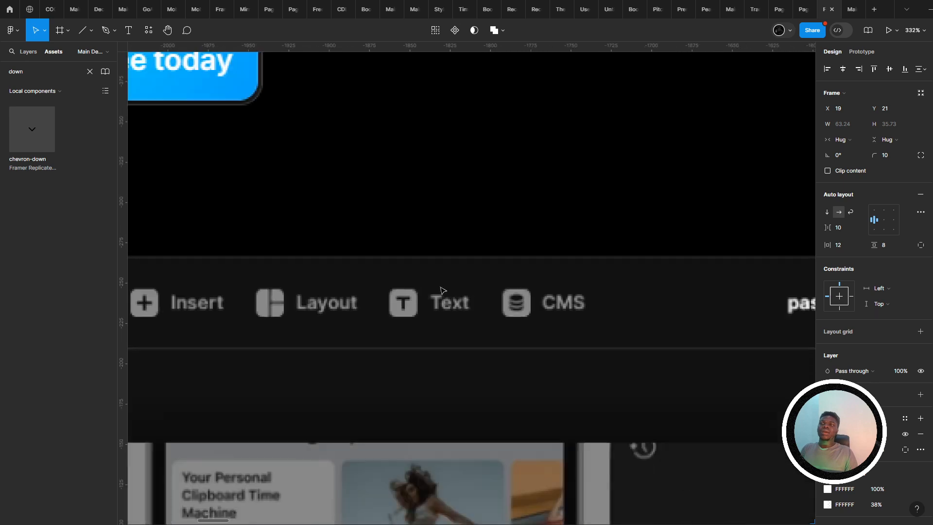
scroll(515, 292, "up", 4)
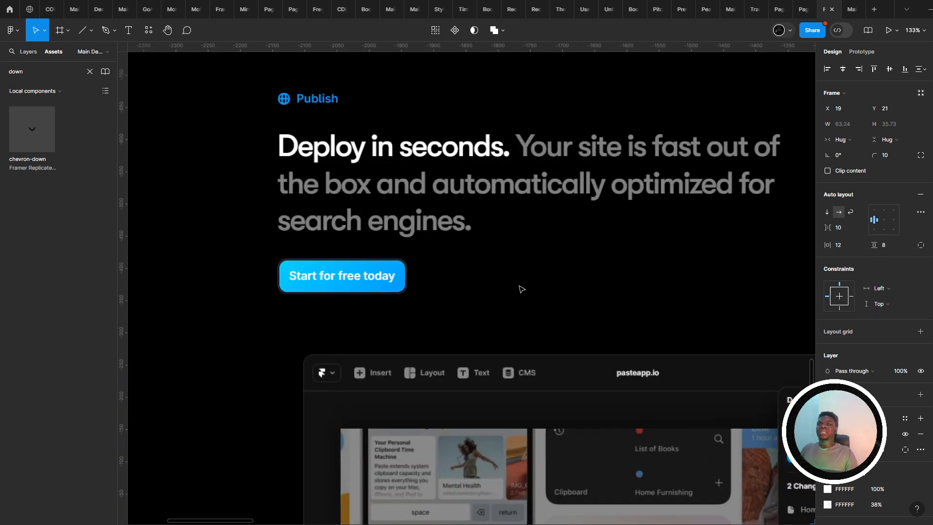
scroll(627, 361, "down", 8)
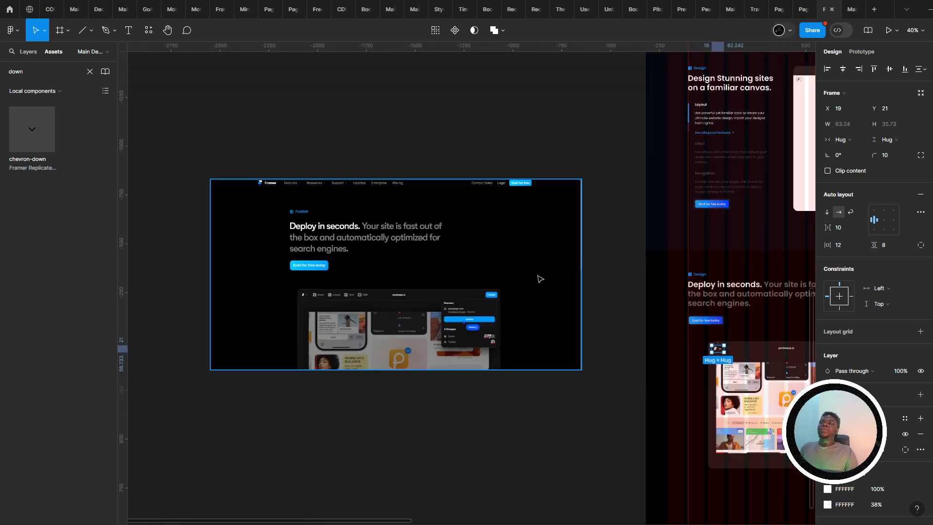
- Set the card header divider's white stroke opacity to 26% and check it in the prototype preview
left_click_drag(807, 335, 558, 334)
scroll(559, 333, "up", 6)
left_click_drag(549, 412, 557, 333)
left_click(557, 332)
left_click(668, 308)
left_click(654, 294)
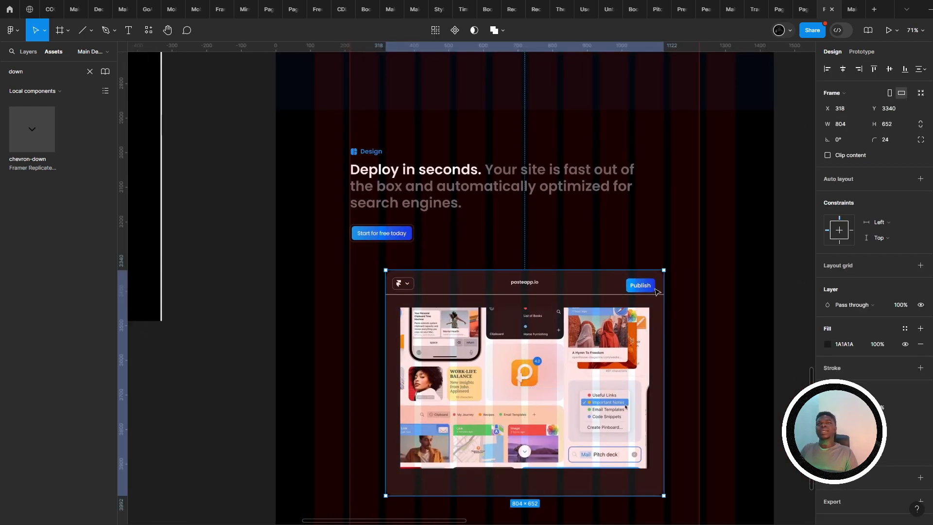
left_click_drag(640, 273, 639, 277)
scroll(486, 276, "down", 3)
scroll(429, 274, "up", 2)
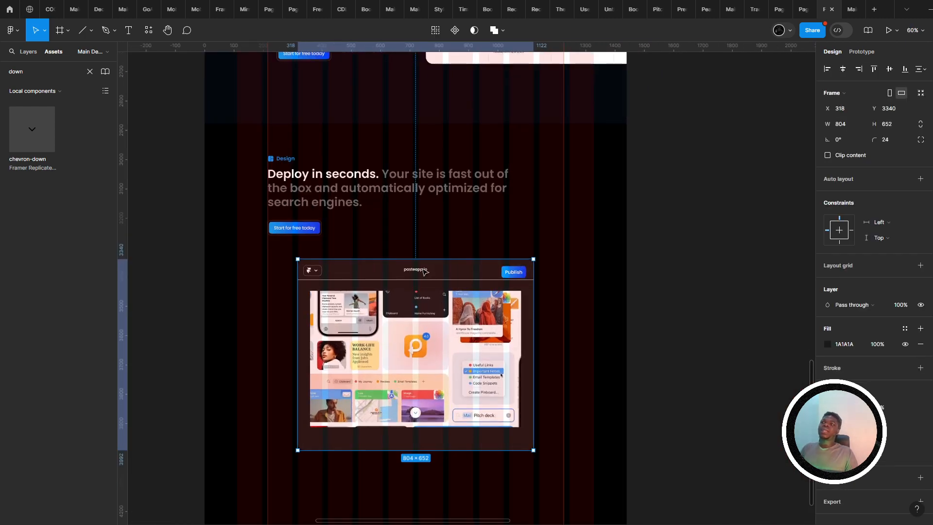
left_click(431, 280)
scroll(431, 280, "up", 3)
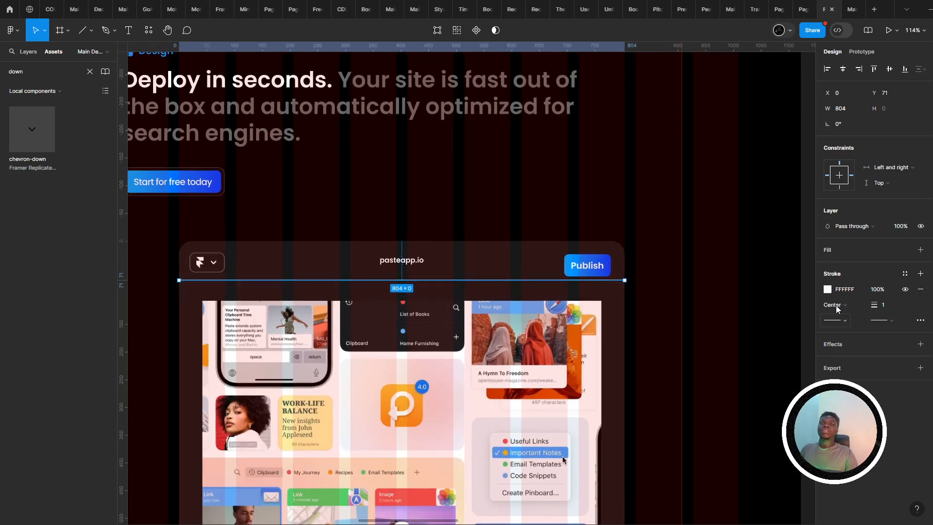
left_click(828, 289)
left_click(751, 415)
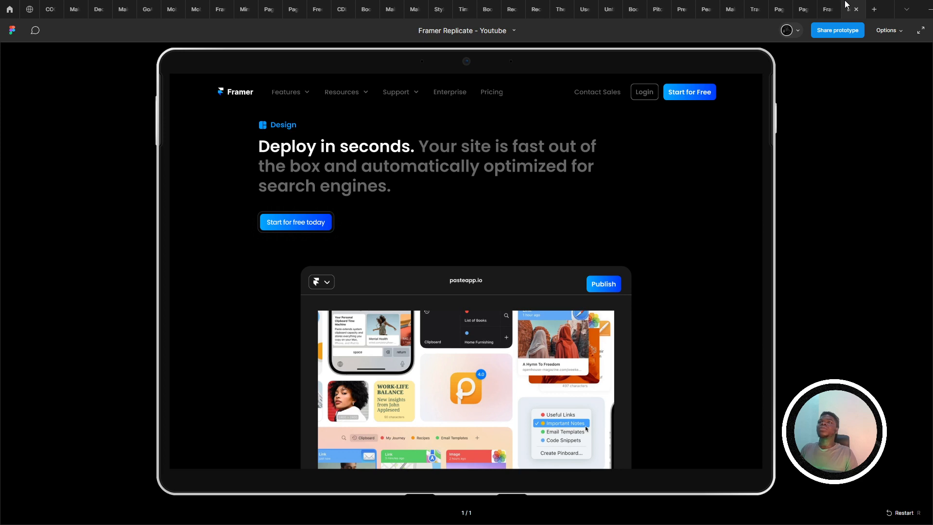
left_click(827, 9)
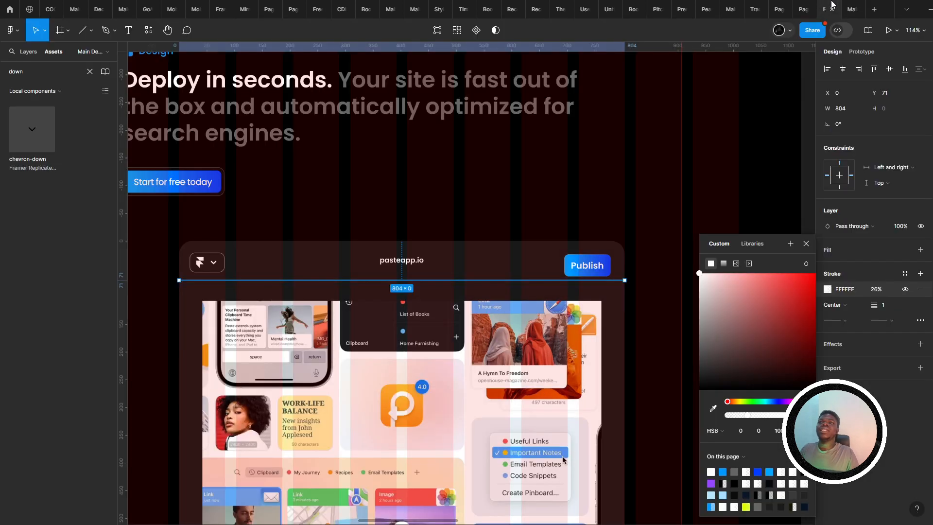
- Set the Publish button's label font size to 14 and position the button at X 703, Y 14 in the card header
left_click(597, 263)
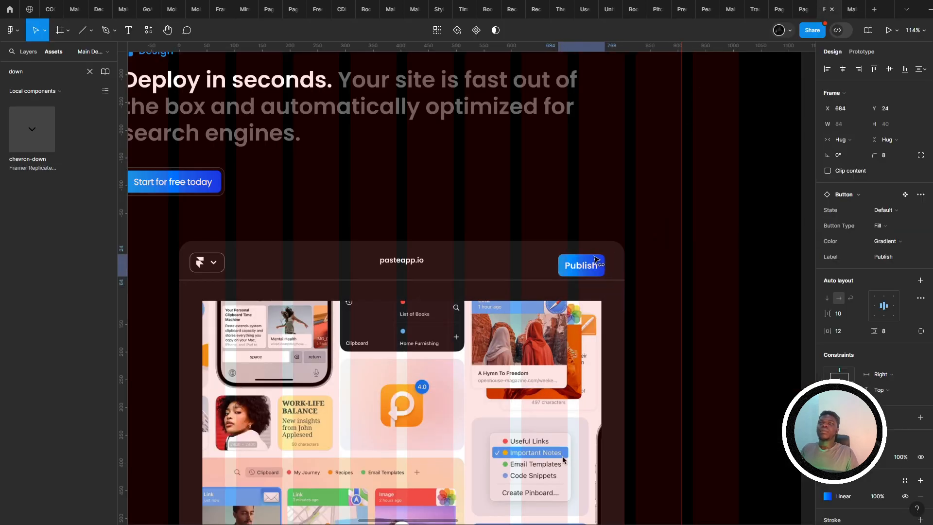
left_click_drag(595, 258, 598, 257)
double_click(593, 260)
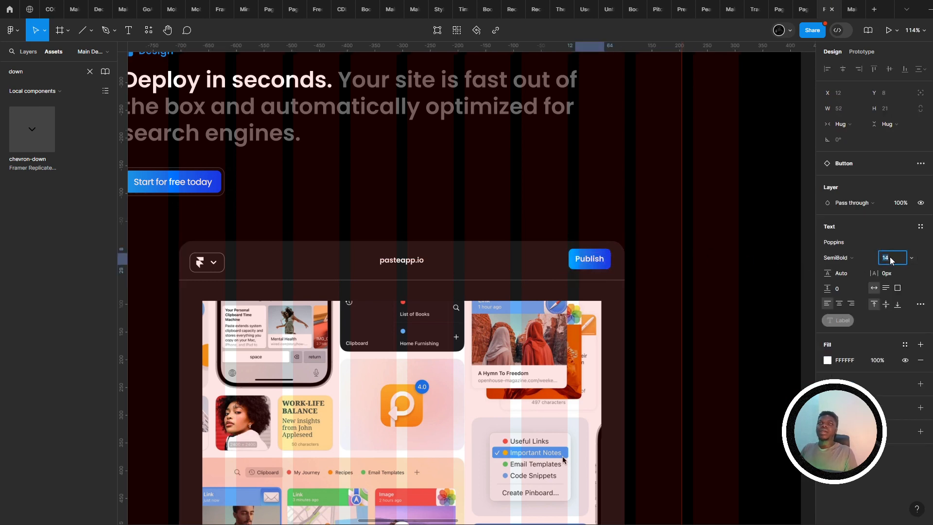
- Align the logo dropdown, pasteapp.io title and Publish button on their vertical centres and nudge them until the button sits at Y 16
left_click(214, 259)
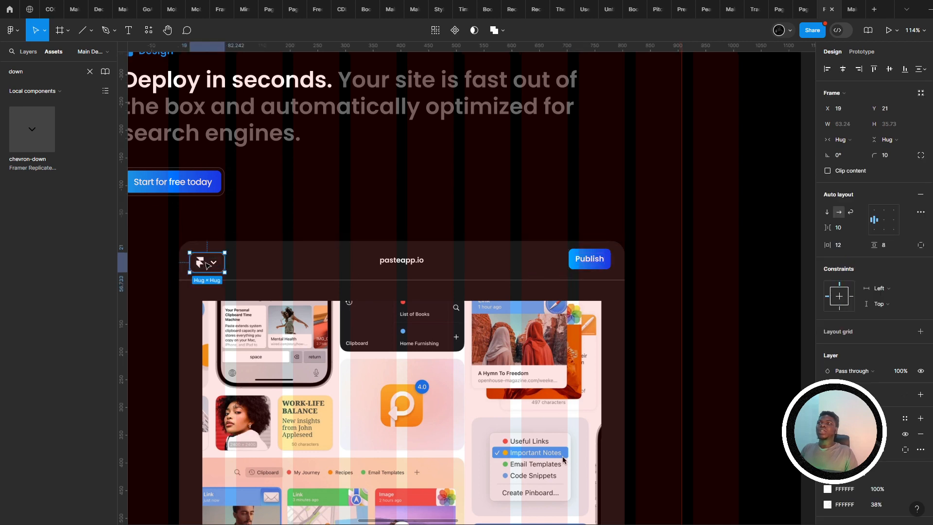
left_click(598, 256)
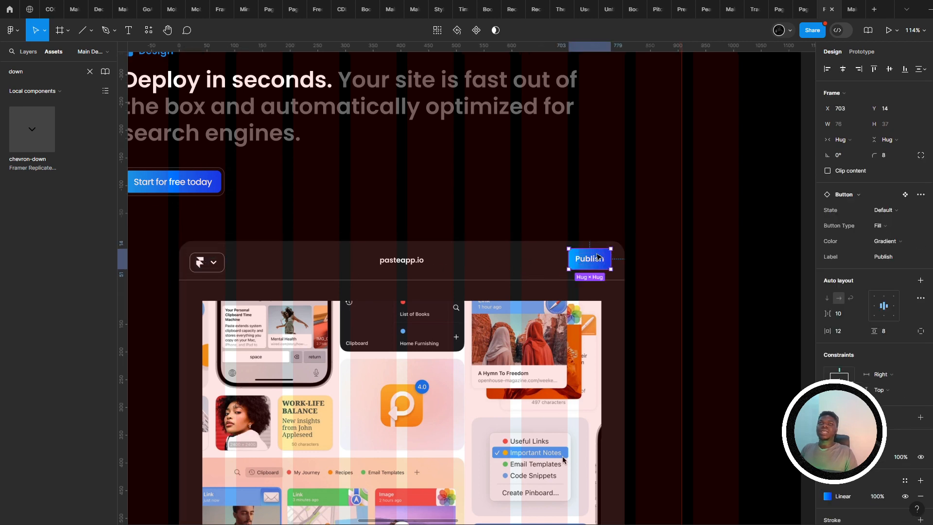
left_click(196, 261, "shift")
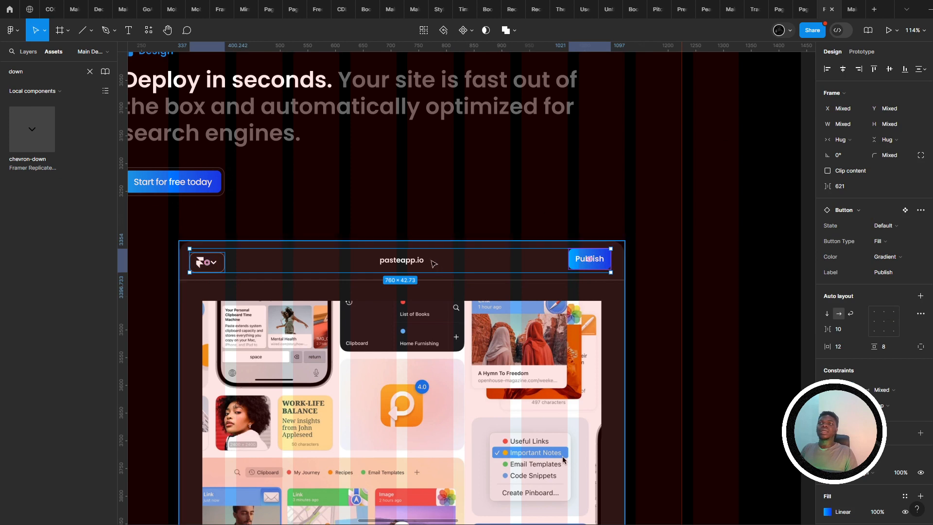
left_click(889, 69)
key("alt")
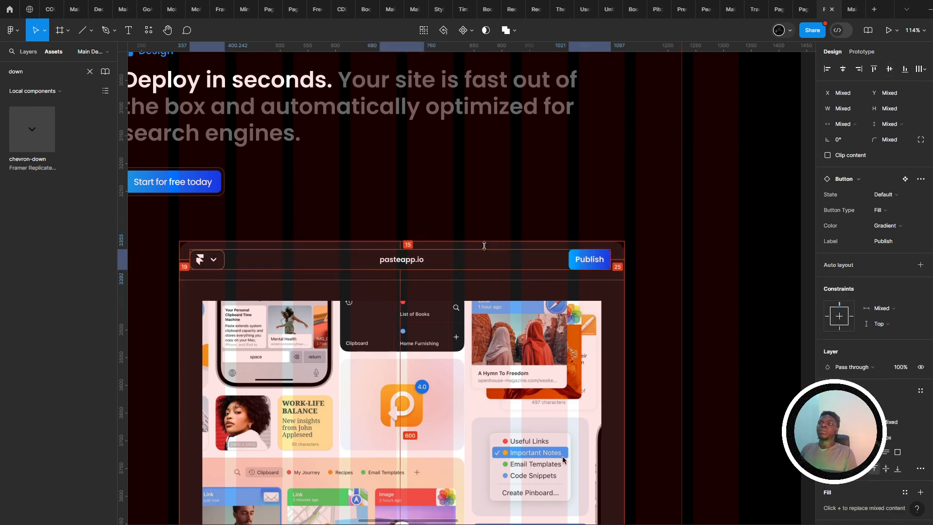
key("Up")
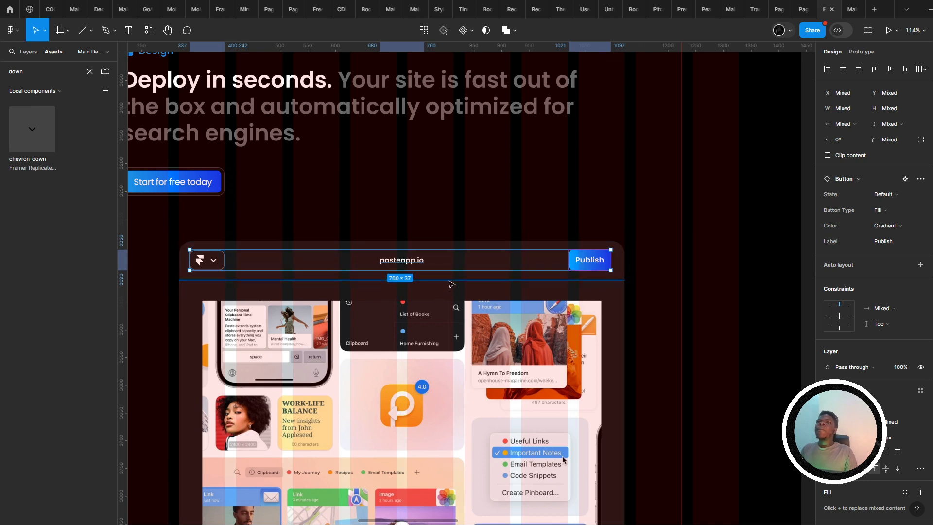
- Move the screenshot image in the card up to Y 98, closer to the header divider
left_click(448, 280)
left_click(436, 319, "shift")
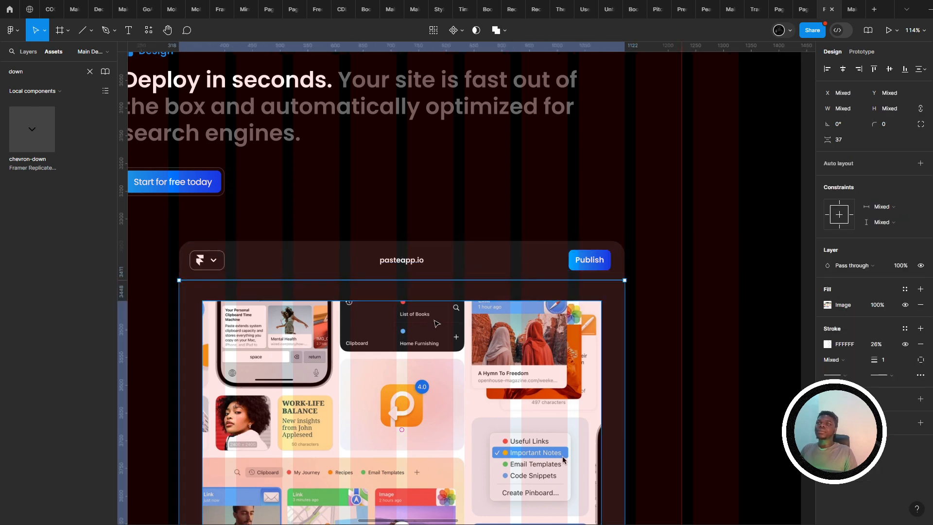
left_click(434, 322, "shift")
left_click(389, 328)
left_click_drag(372, 329, 407, 296)
key("shift+Up")
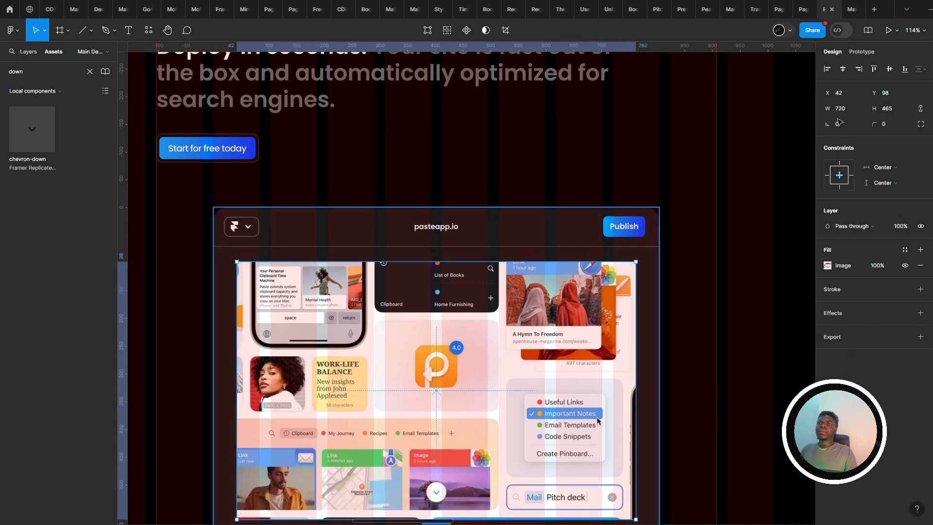
- Try a corner radius of 23 on the card's screenshot image and check it in the prototype preview
left_click_drag(874, 124, 144, 115)
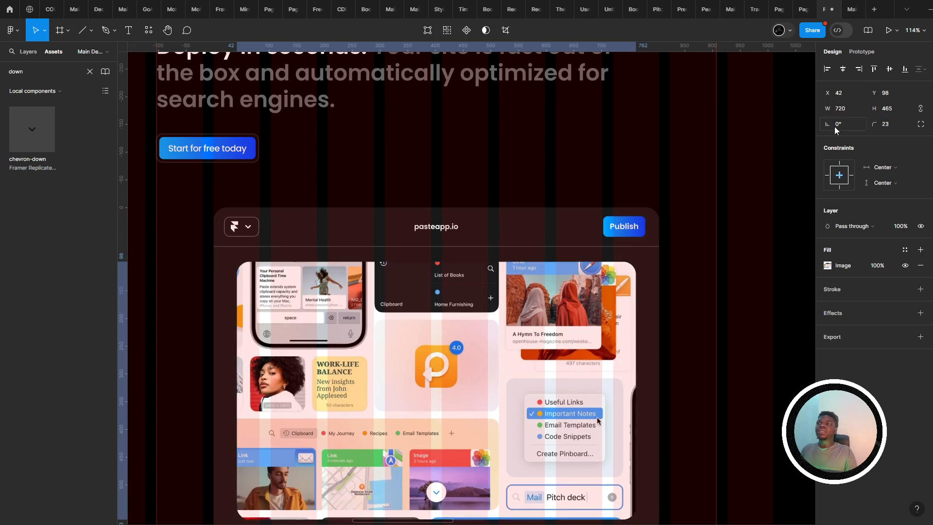
left_click(849, 6)
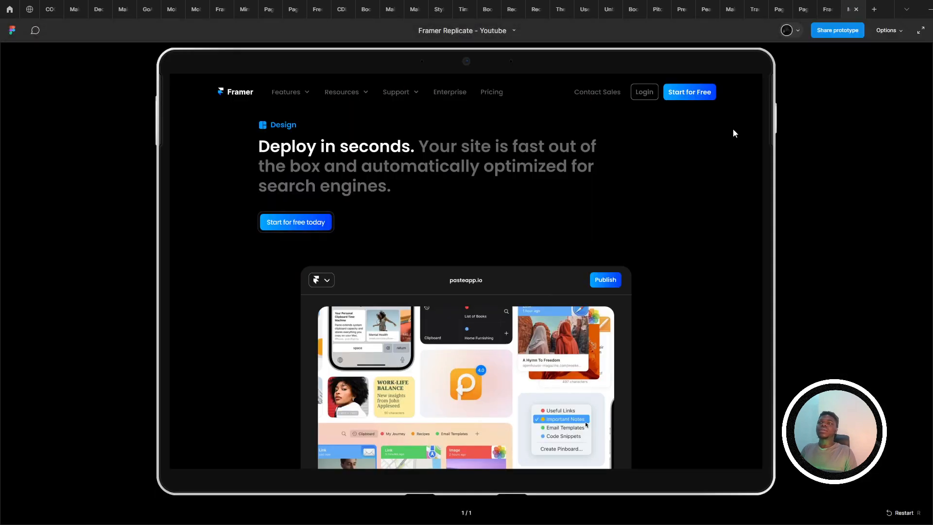
left_click(827, 9)
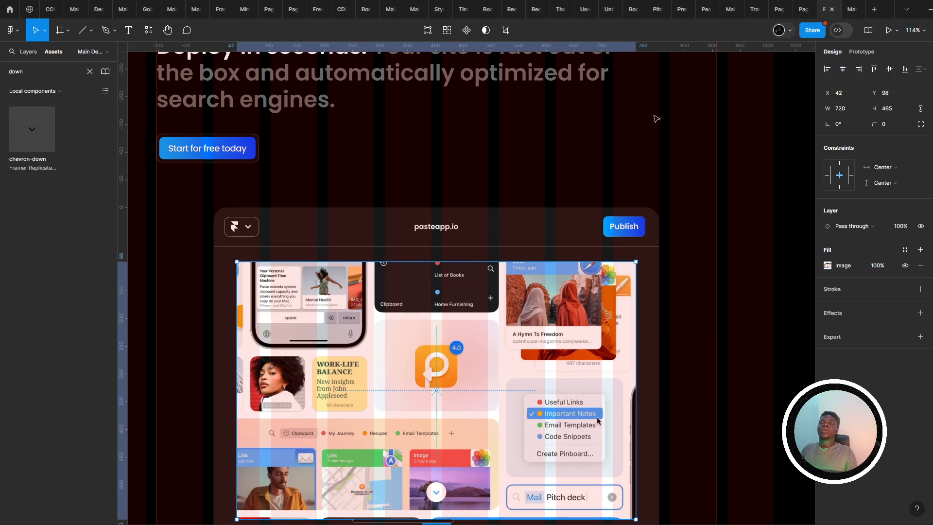
- Shift the Publish button horizontally to X 712 in the card header and check it in the prototype preview
double_click(632, 226)
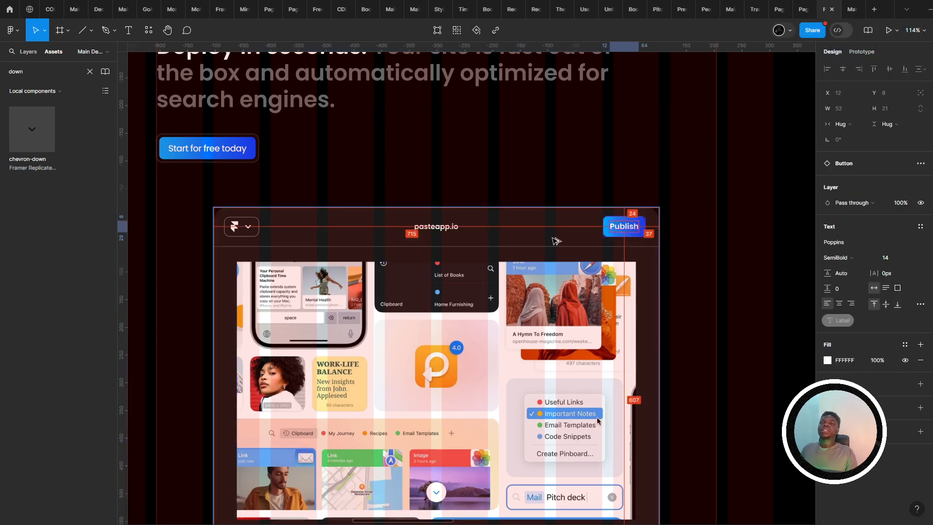
scroll(554, 241, "up", 4)
key("Escape")
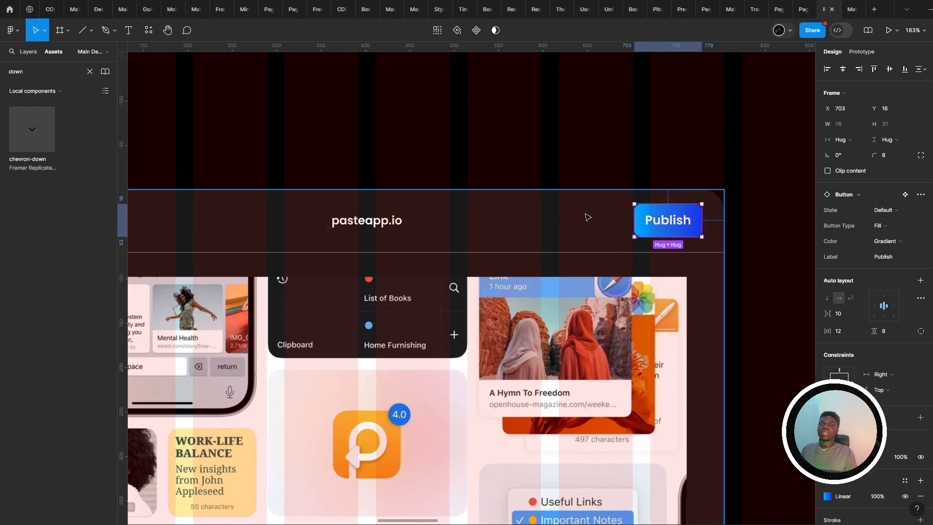
key("Right")
key("Right")
key("Right")
key("Right")
key("Right")
key("Right")
key("Right")
key("Right")
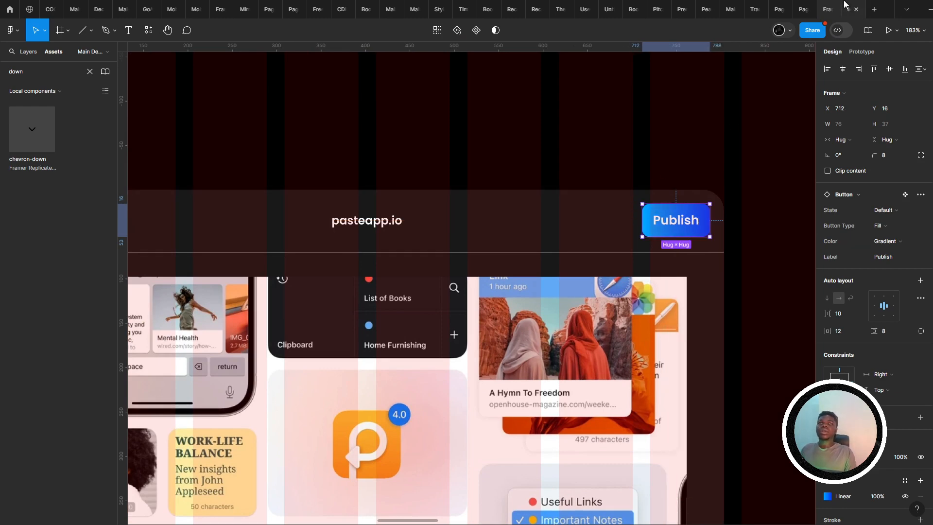
key("ctrl+alt+Return")
left_click(826, 9)
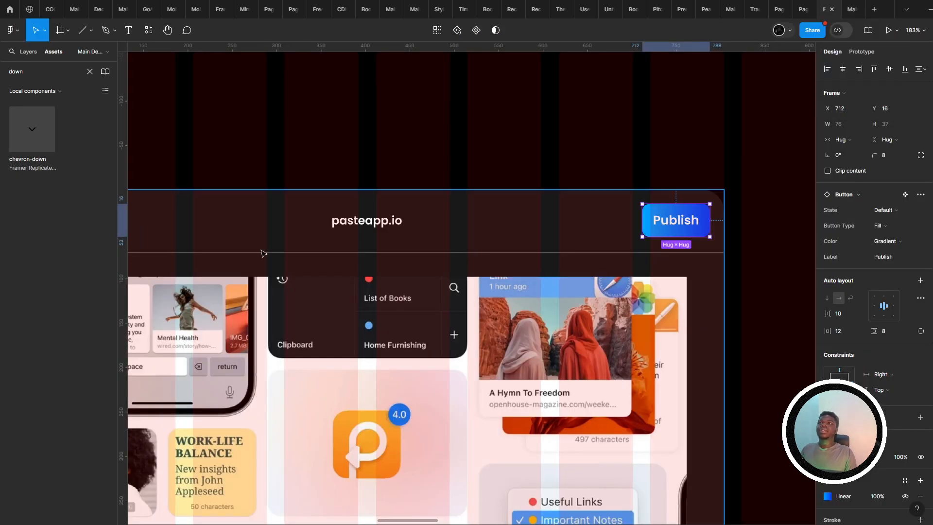
- Reposition Framer_Icon at X 16, Y 16 in the card header
left_click(407, 221)
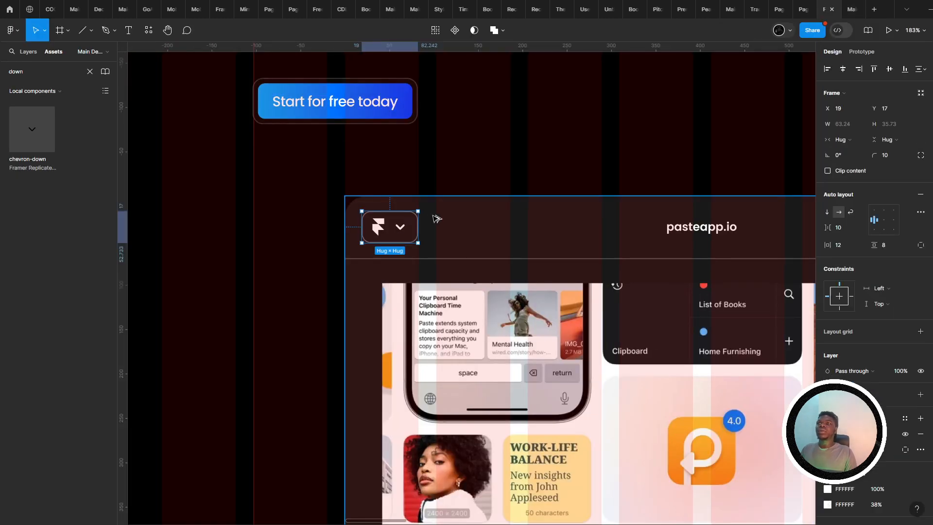
key("Left")
key("Left")
key("Left")
key("Left")
key("Down")
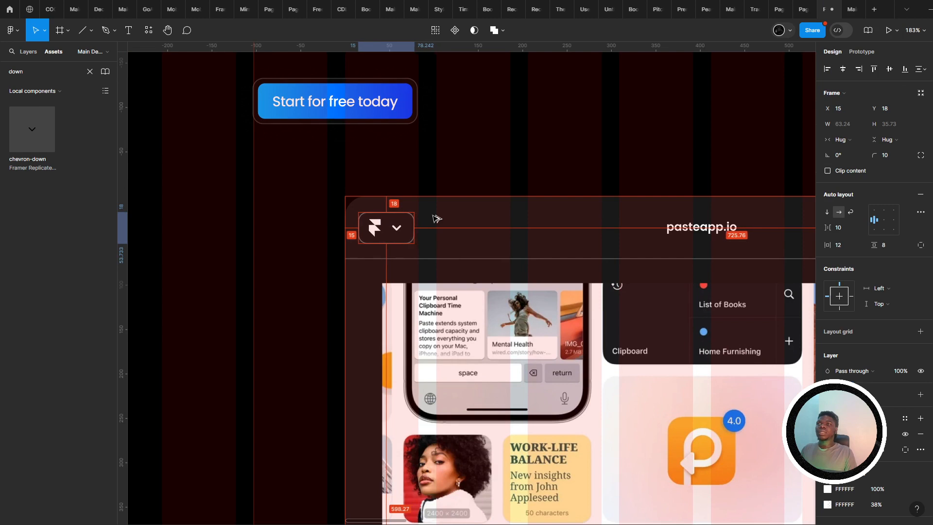
key("Right")
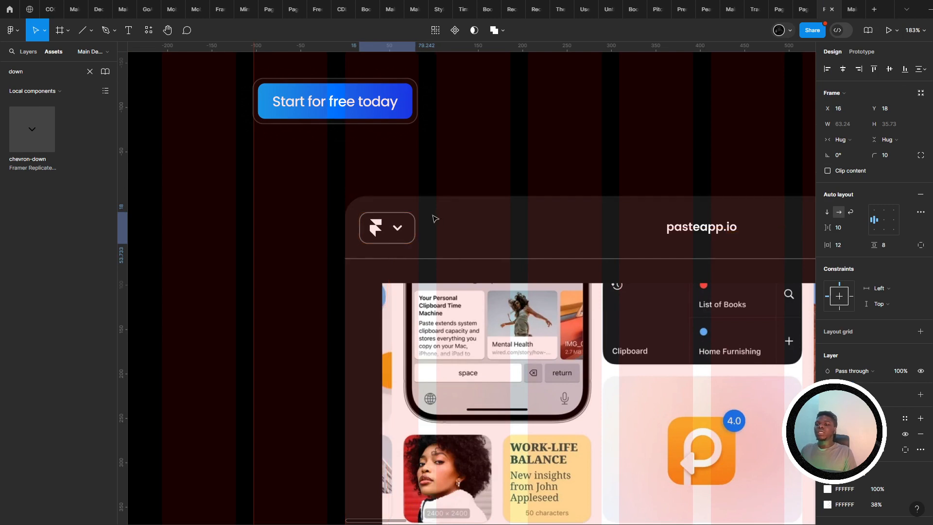
key("Up")
key("Up")
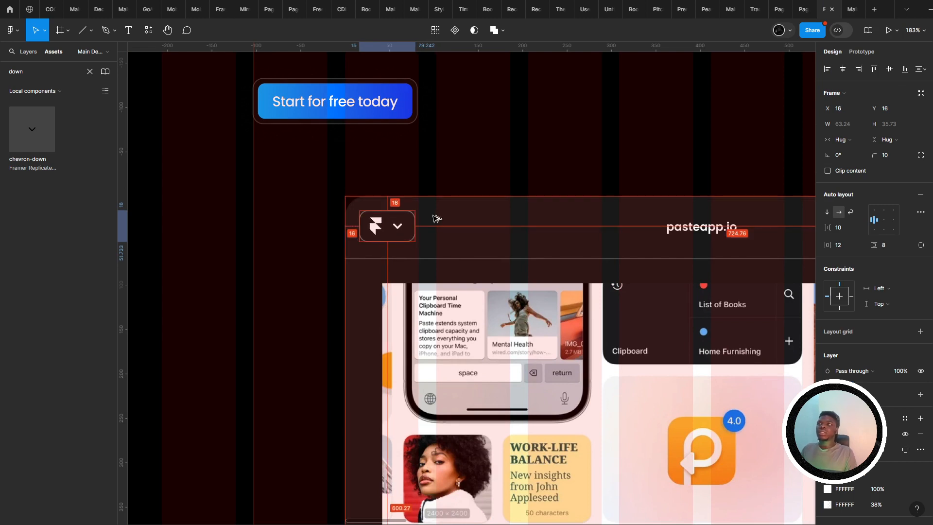
scroll(436, 219, "down", 5)
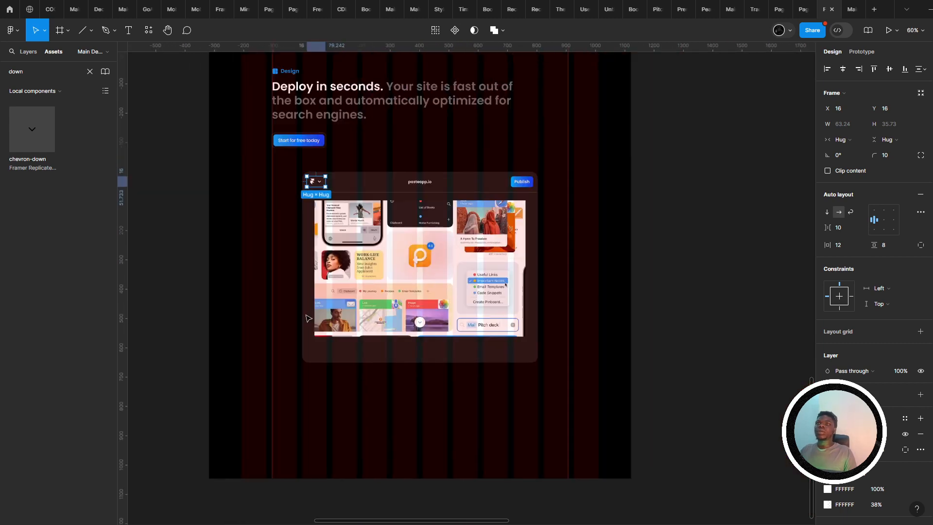
- Try reducing the height of the pasteapp.io mockup card to 638
scroll(306, 318, "right", 2)
left_click(362, 371)
left_click_drag(361, 376, 386, 372)
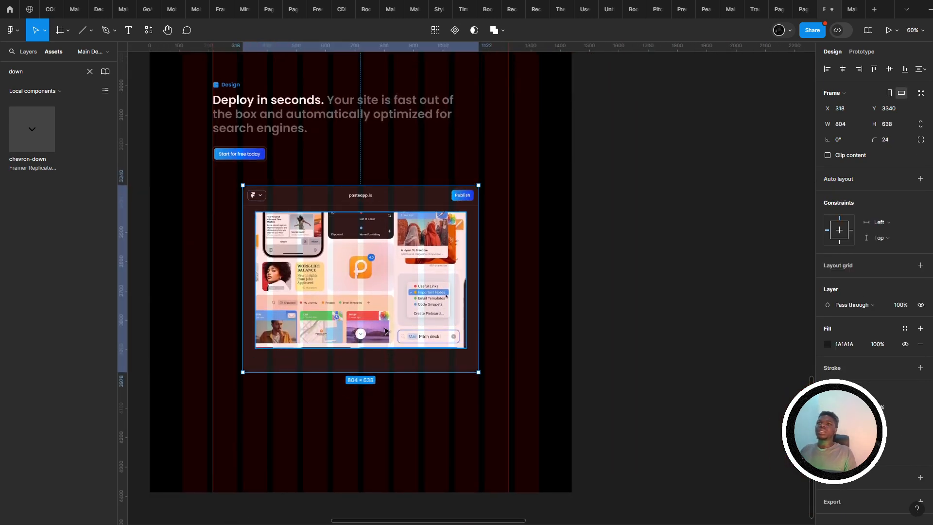
- Set the vertical constraint of the card's screenshot image to Top
left_click(385, 330)
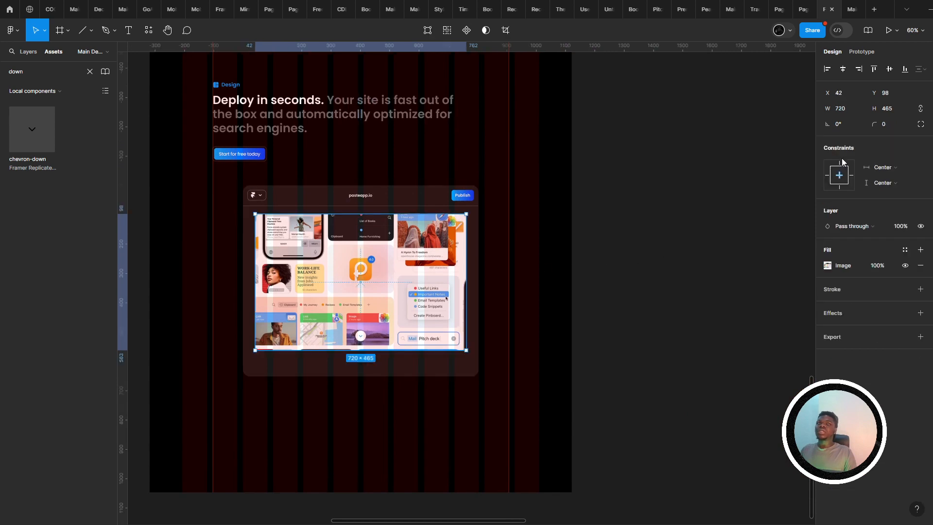
scroll(514, 207, "up", 4)
scroll(491, 246, "left", 4)
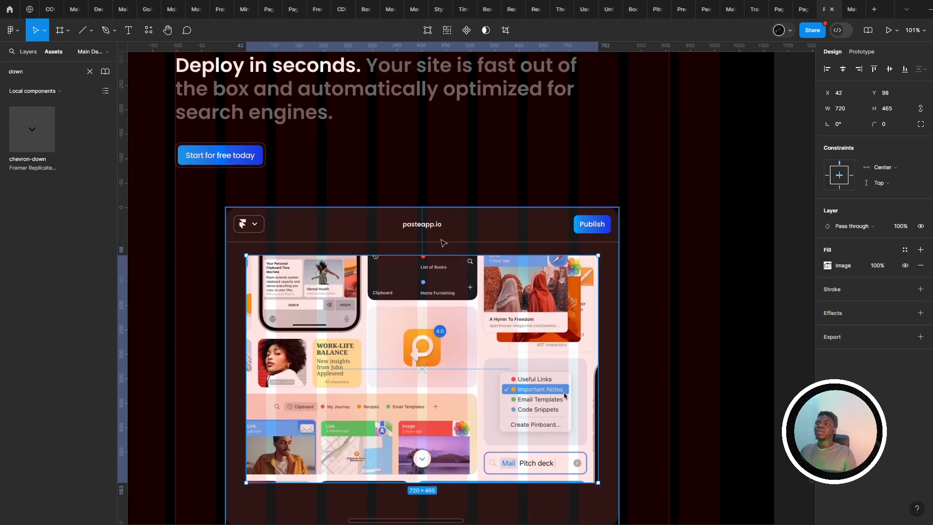
- Group the Framer icon, pasteapp.io text and Publish button into one horizontal auto layout, aligned left and vertically centred
left_click(441, 239)
left_click(241, 232)
left_click(431, 225, "shift")
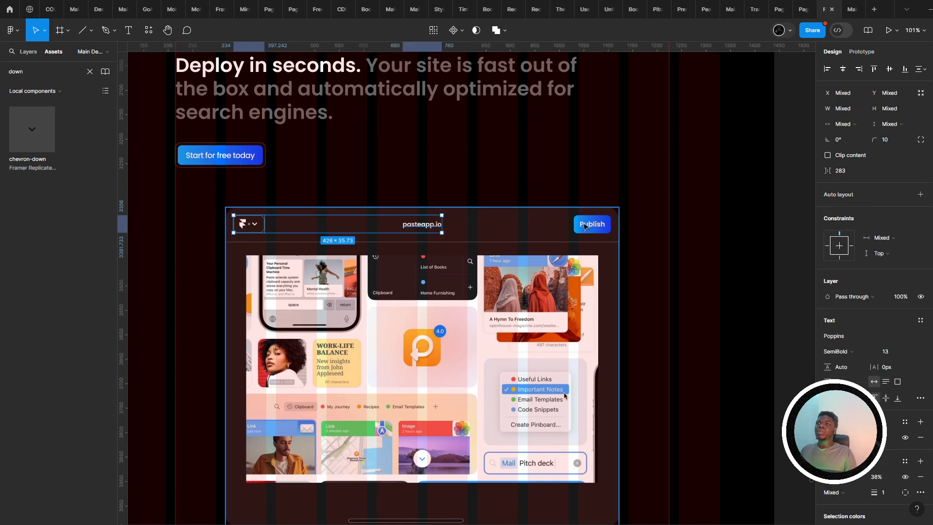
left_click(605, 227, "shift")
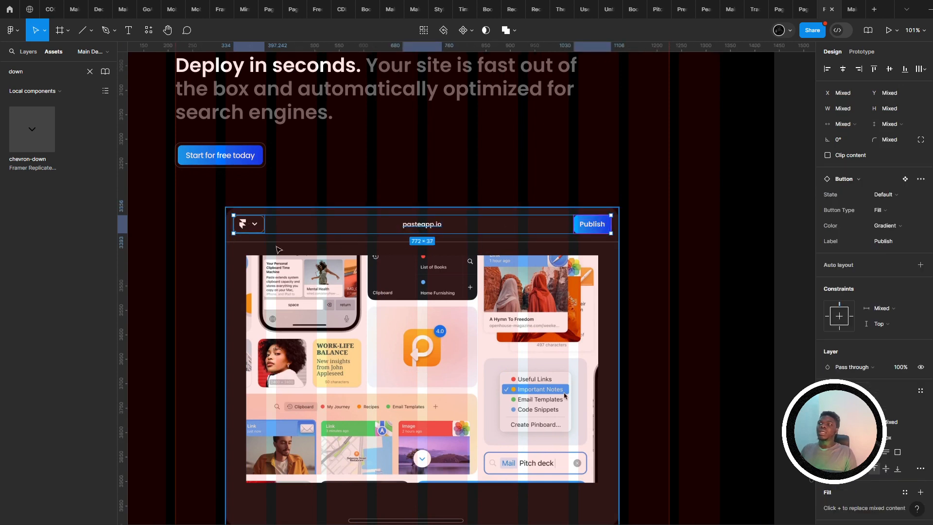
key("shift+a")
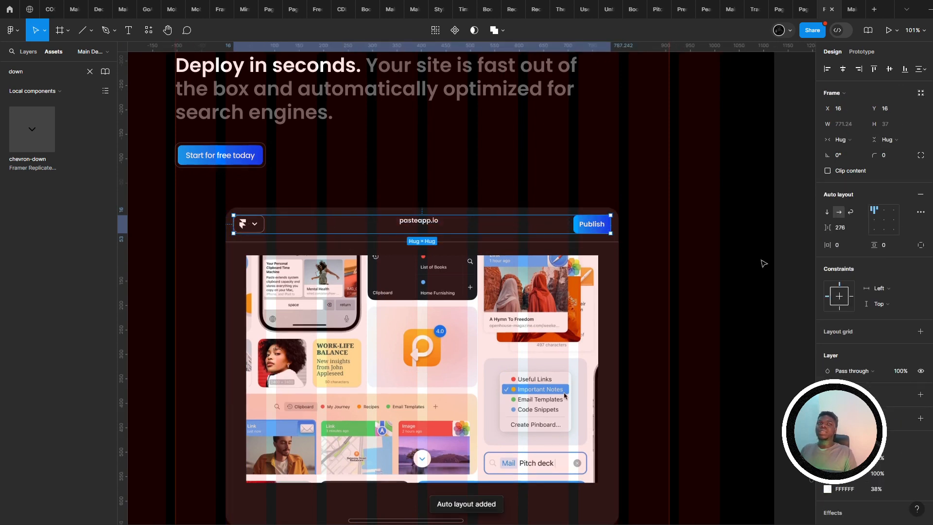
left_click(876, 225)
- Position the card's header divider at Y 69 and move the screenshot image up to Y 93
left_click(453, 257)
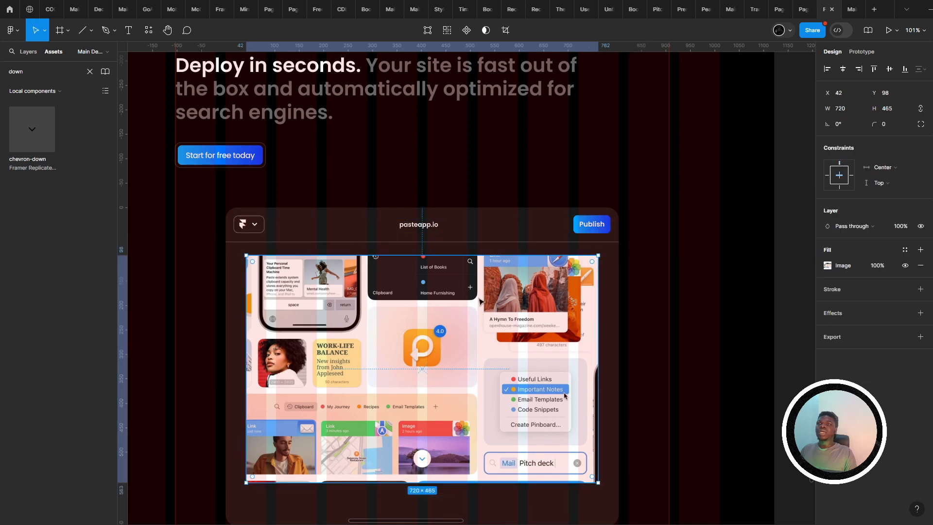
left_click(451, 242)
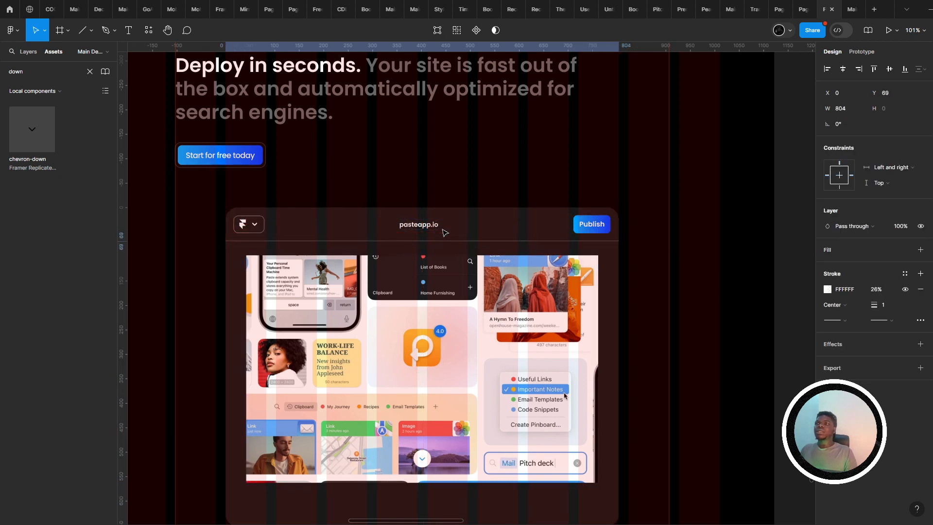
left_click(410, 269)
key("alt")
key("Up")
key("Up")
key("Up")
key("Up")
key("Up")
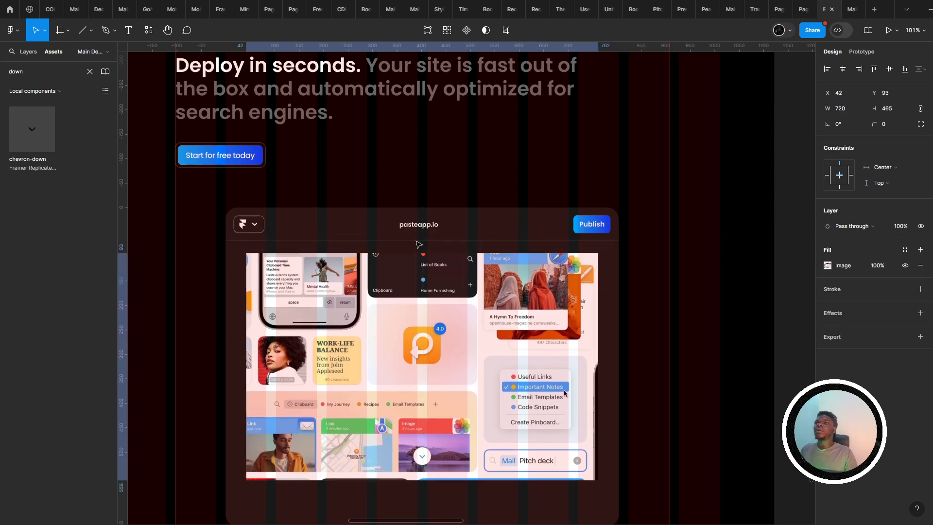
- Shorten the pasteapp.io card from its lower edge to a height of 585
scroll(418, 245, "down", 3)
scroll(429, 361, "up", 1)
left_click(431, 391)
left_click(432, 391)
scroll(437, 413, "up", 1)
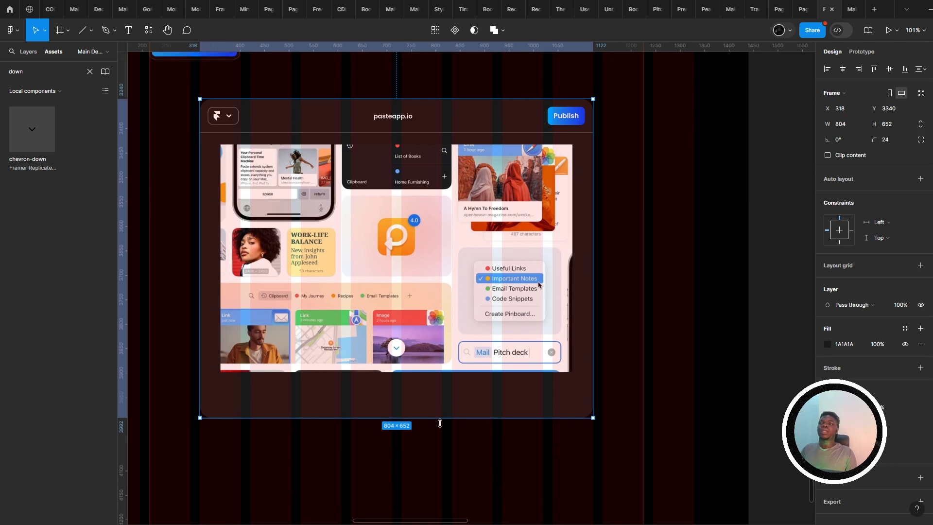
left_click_drag(444, 419, 439, 387)
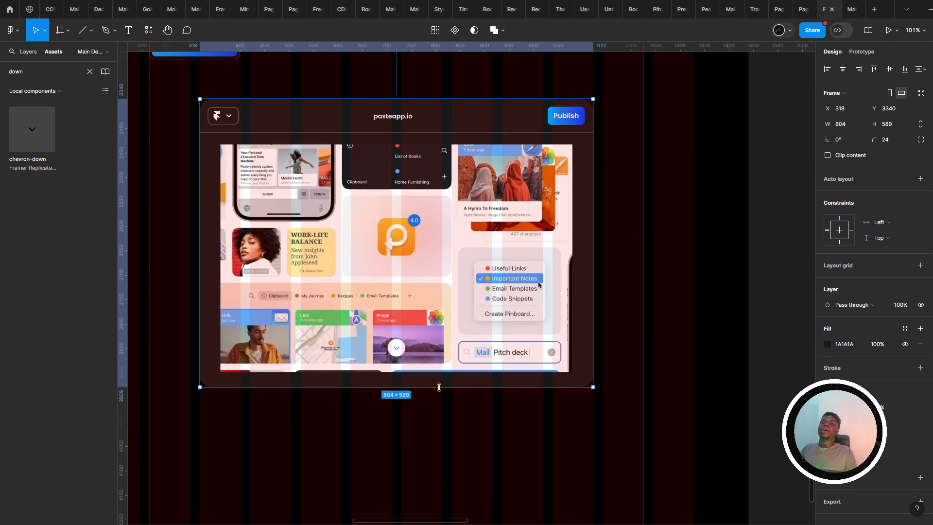
scroll(441, 390, "up", 5)
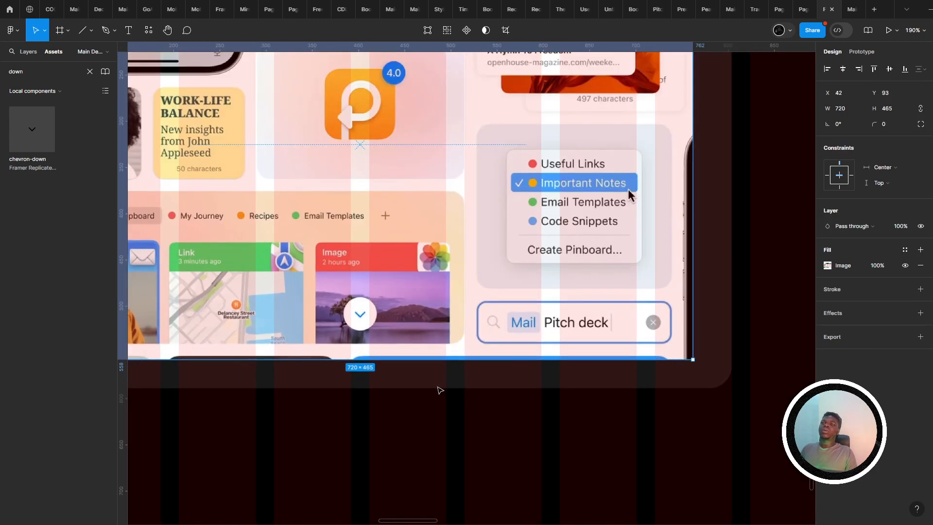
scroll(500, 470, "down", 3)
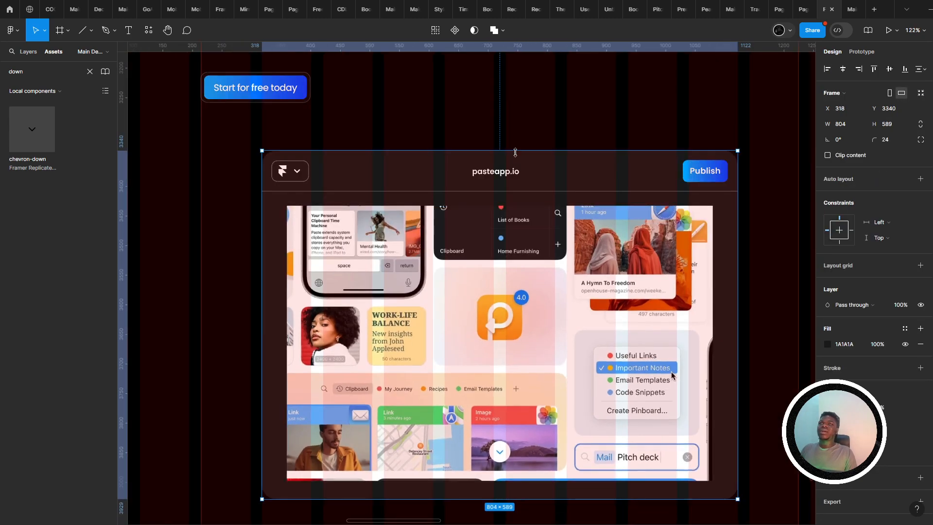
scroll(450, 410, "down", 3)
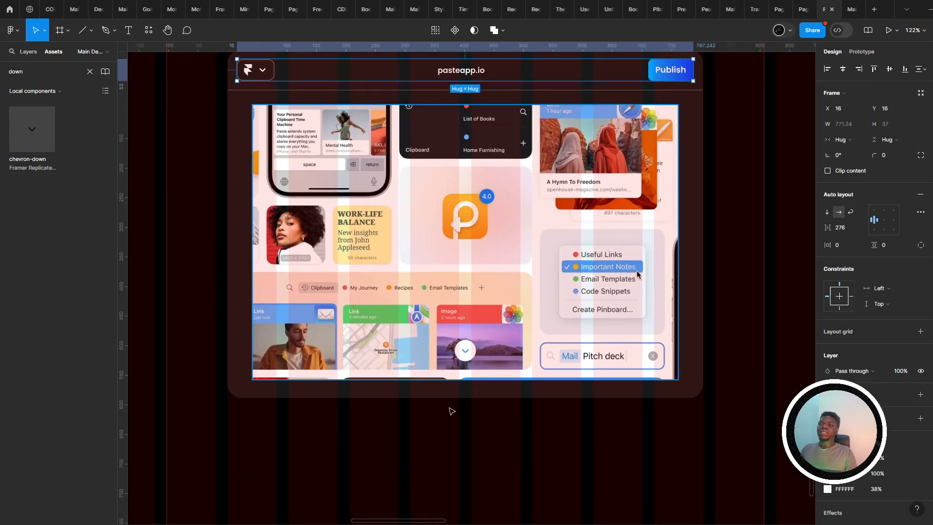
left_click_drag(458, 397, 459, 395)
scroll(459, 395, "down", 5)
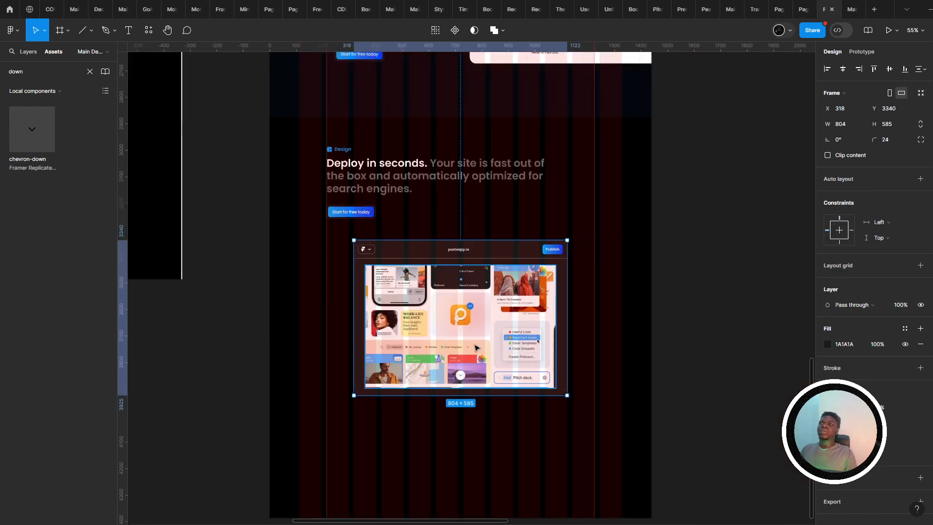
- Check the card in the prototype preview, then examine the two side-by-side pasteapp.io mockups on Framer's website
left_click(844, 4)
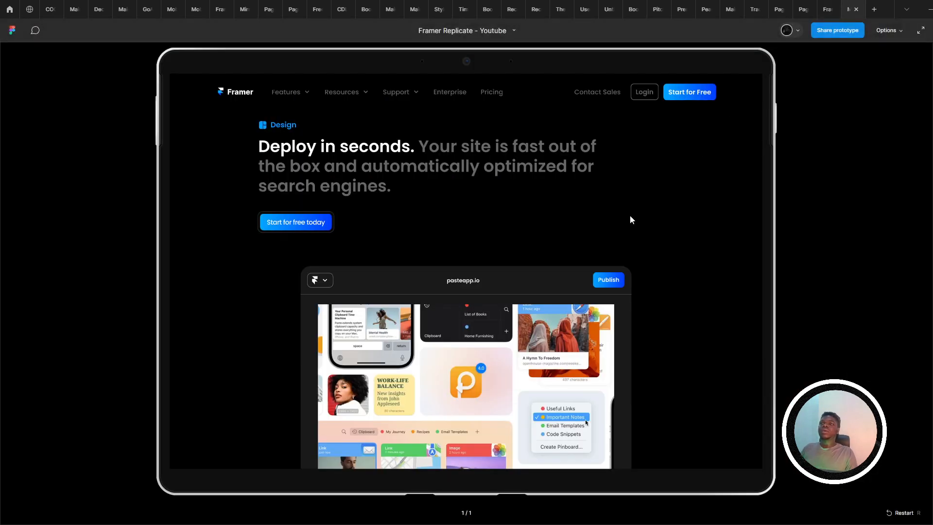
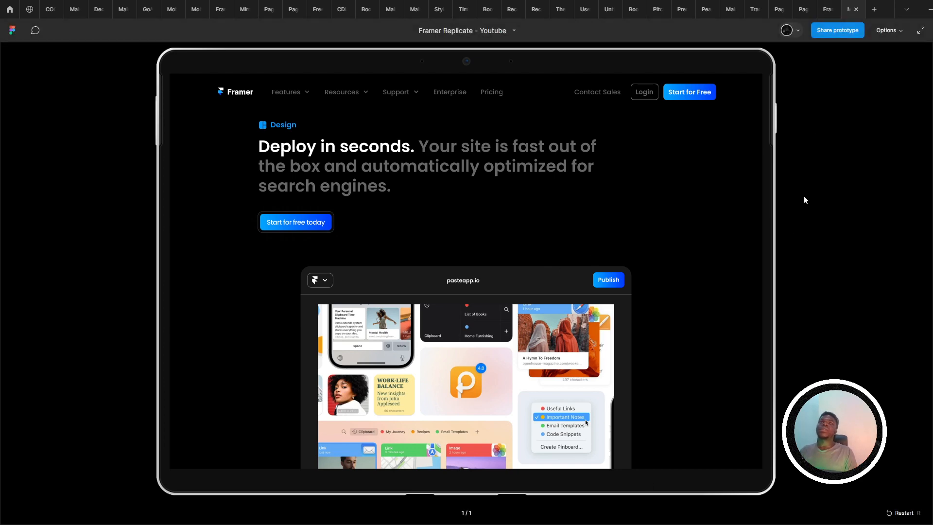
left_click(828, 5)
key("alt+Tab")
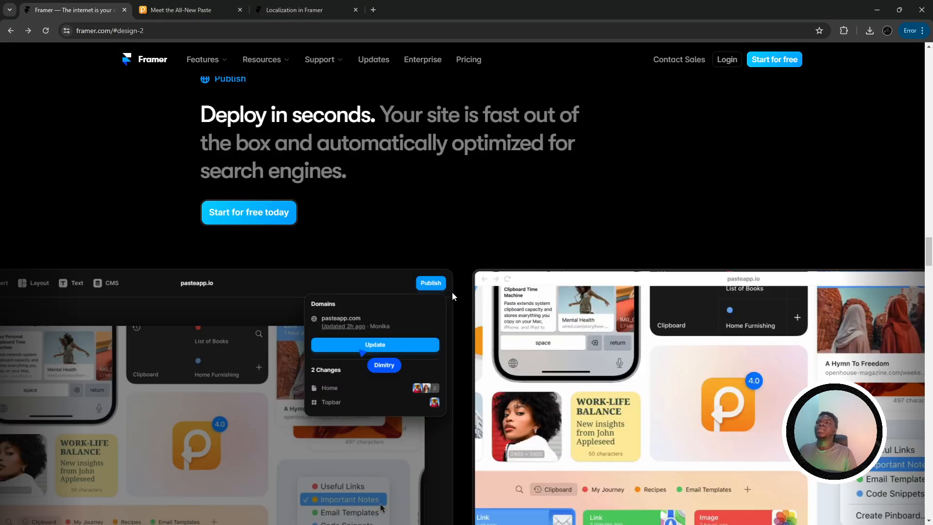
scroll(453, 291, "down", 2)
scroll(454, 294, "down", 2)
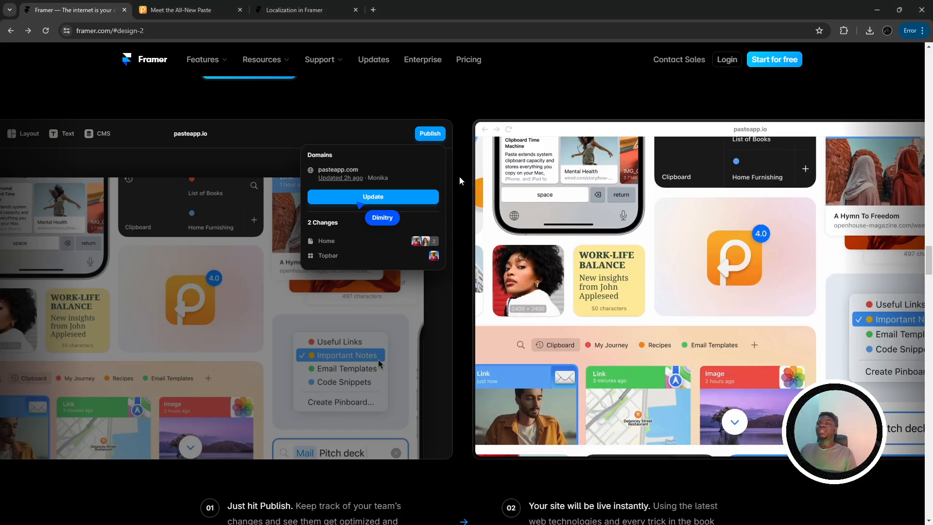
scroll(462, 189, "down", 2)
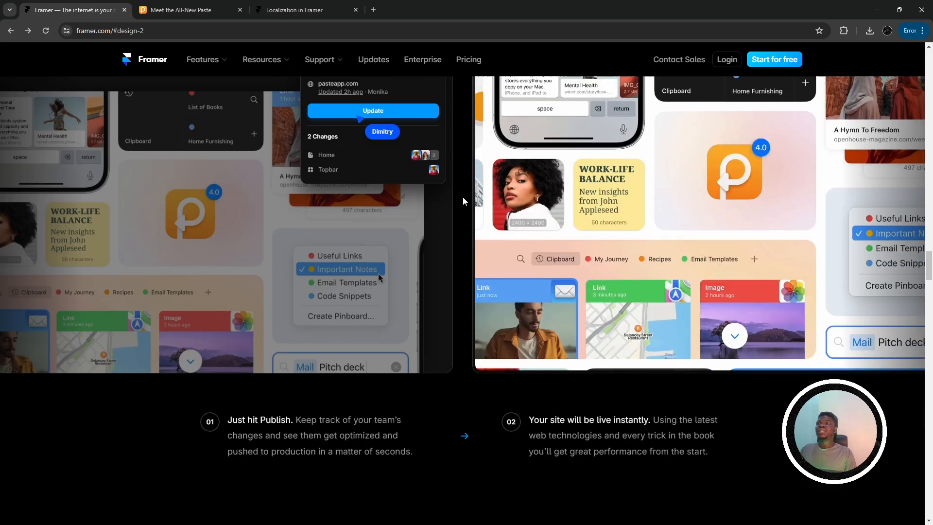
scroll(464, 197, "up", 6)
scroll(465, 198, "down", 4)
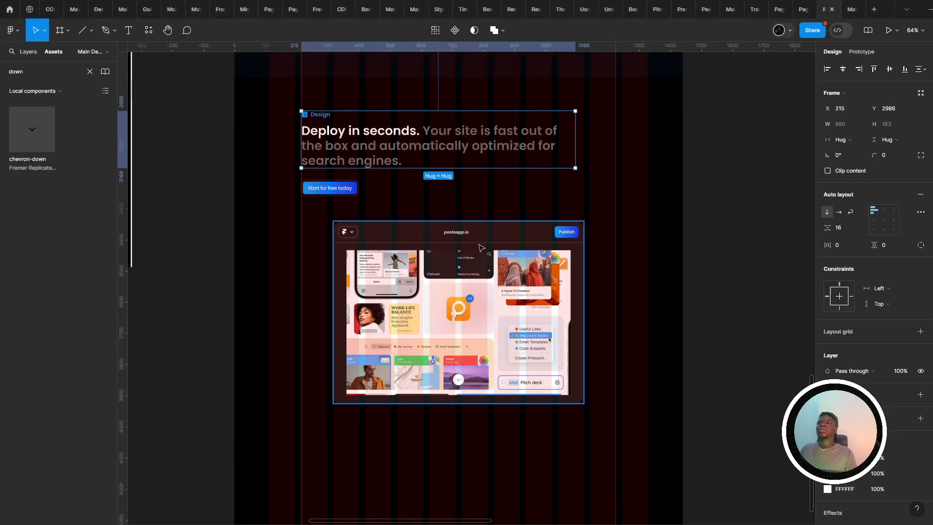
- Try duplicating the card horizontally and setting both copies side by side with a narrow gap, the first at X -125
left_click_drag(359, 272, 294, 266)
left_click_drag(223, 283, 511, 283)
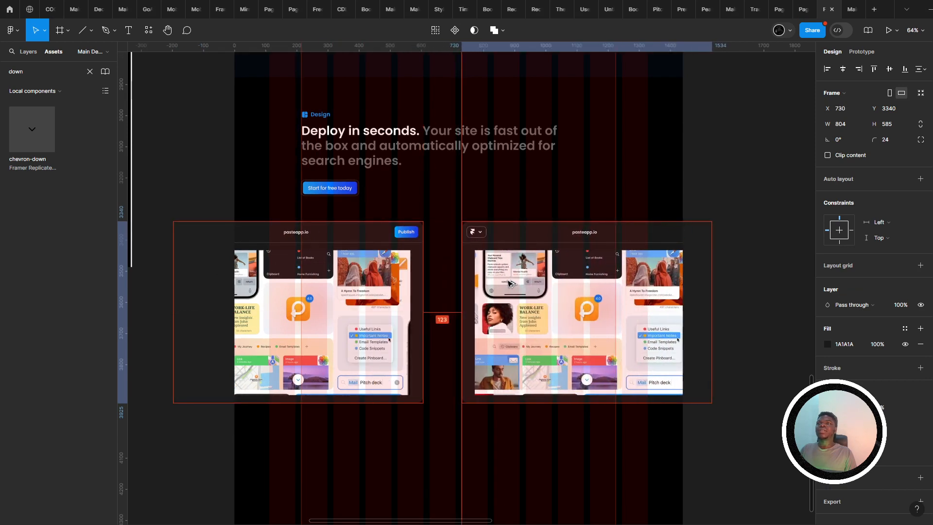
left_click(378, 294)
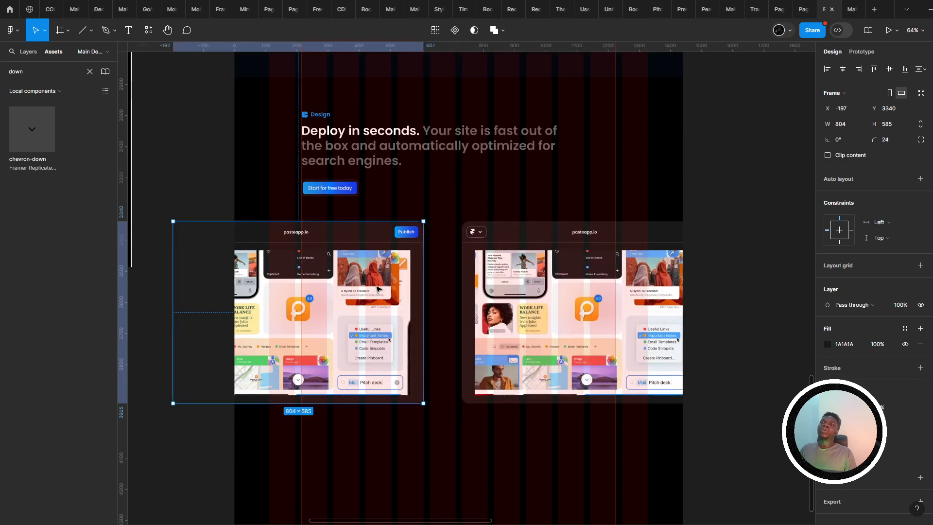
left_click_drag(377, 288, 399, 288)
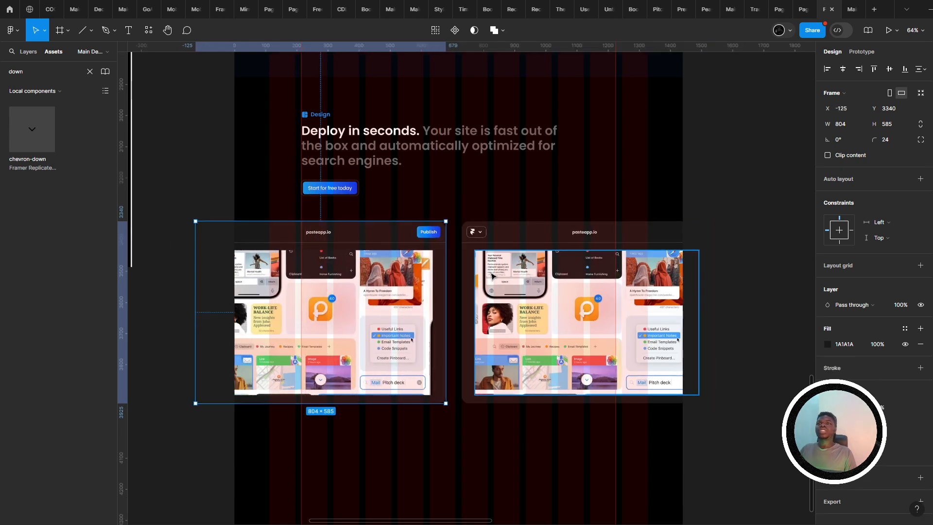
left_click_drag(494, 279, 489, 270)
- Compare the side-by-side cards in the prototype preview with the Deploy in seconds mockups on Framer's website
left_click(850, 9)
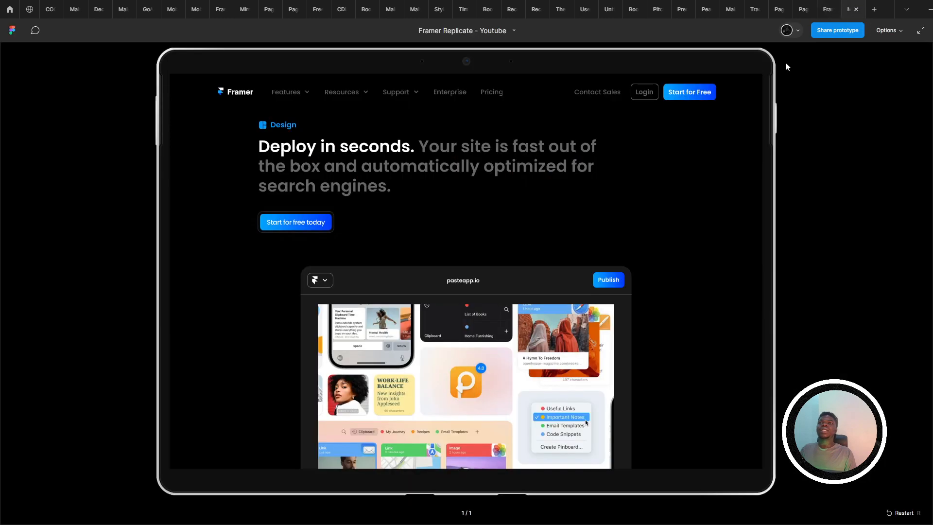
scroll(553, 301, "down", 2)
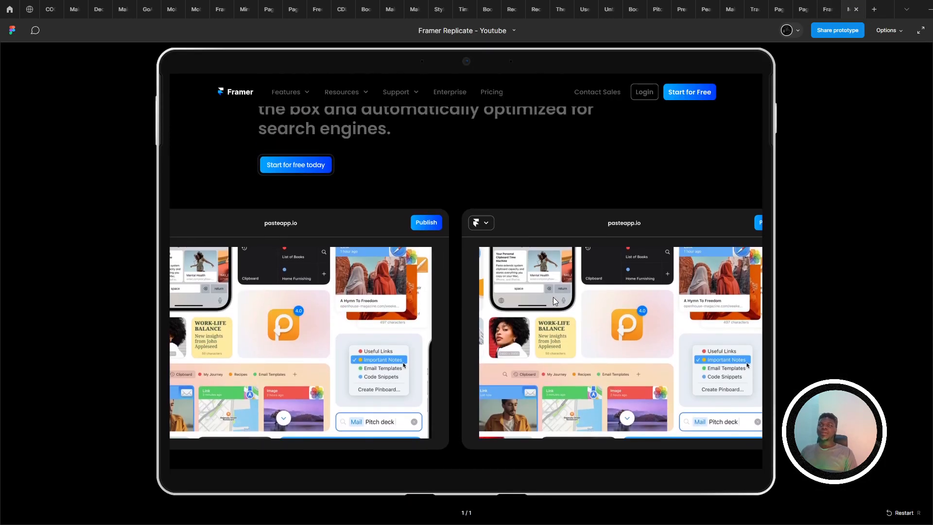
key("alt+Tab")
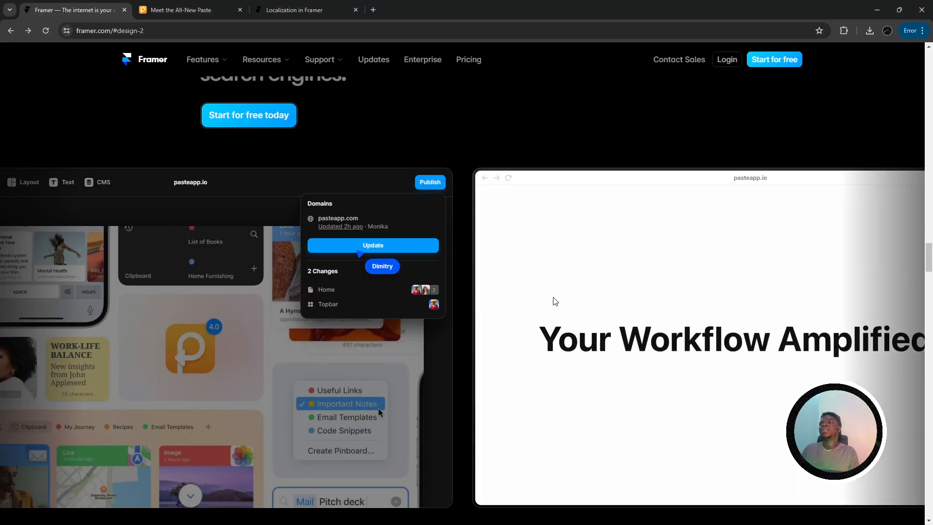
key("alt+Tab")
key("alt+Tab")
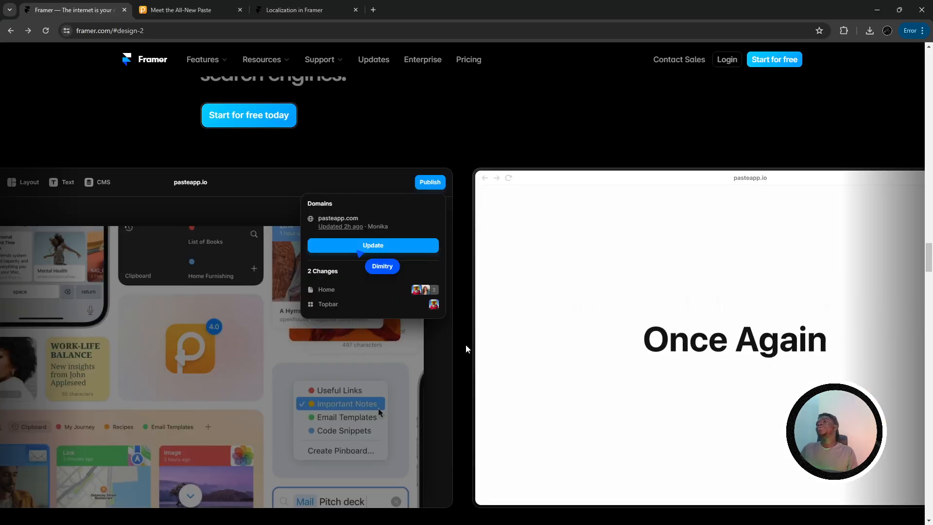
scroll(866, 279, "down", 1)
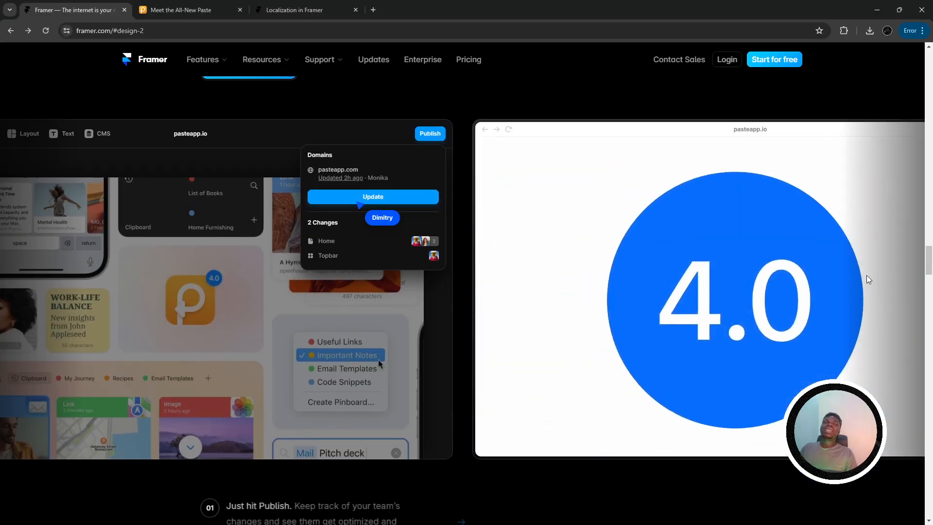
scroll(829, 271, "up", 2)
scroll(526, 302, "down", 2)
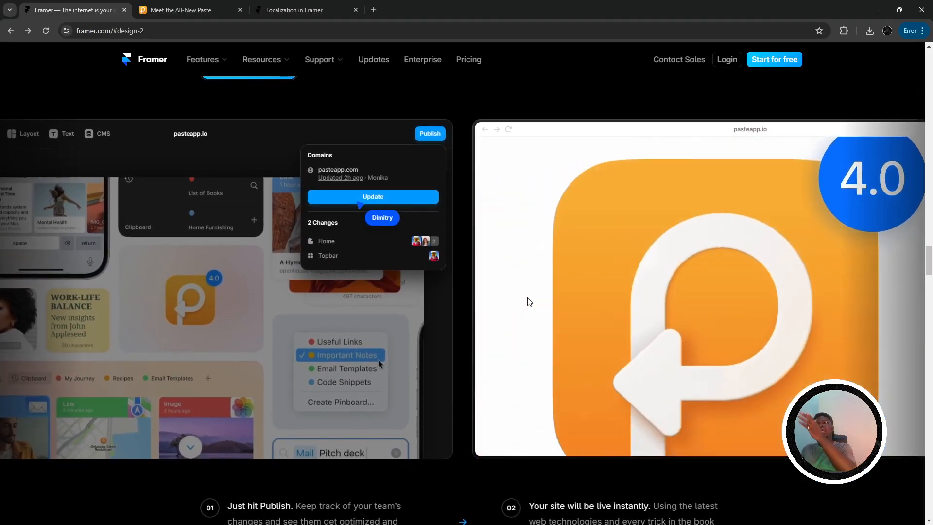
key("alt+Tab")
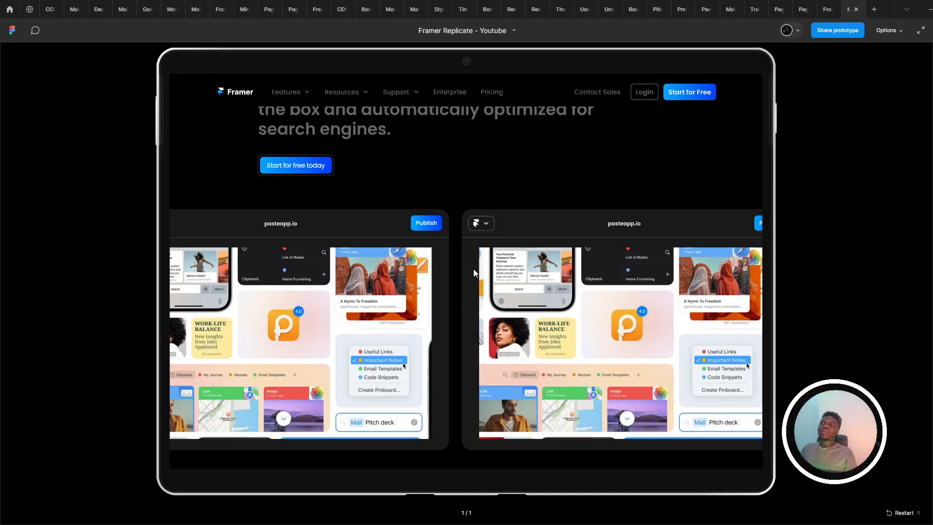
left_click(831, 8)
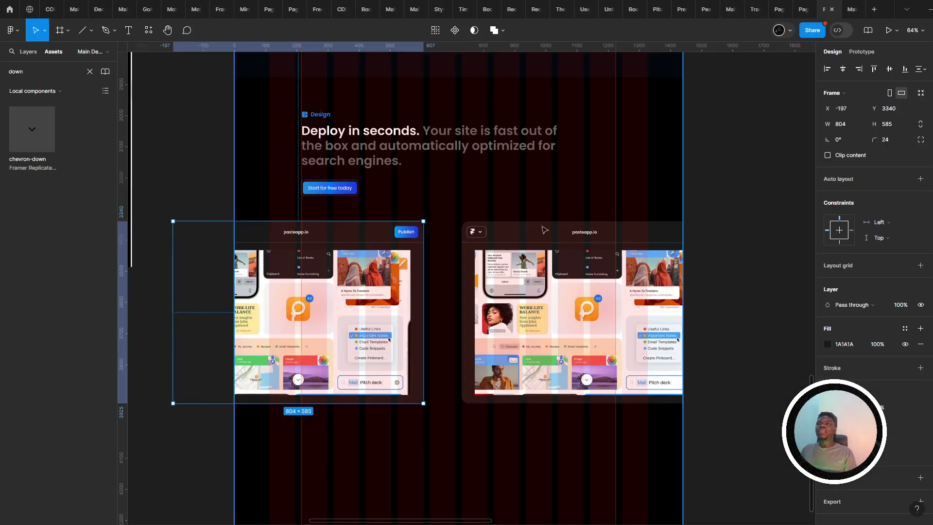
- Undo the card duplication and repositioning, returning to a single card at X 318
key("ctrl+z")
key("ctrl+z")
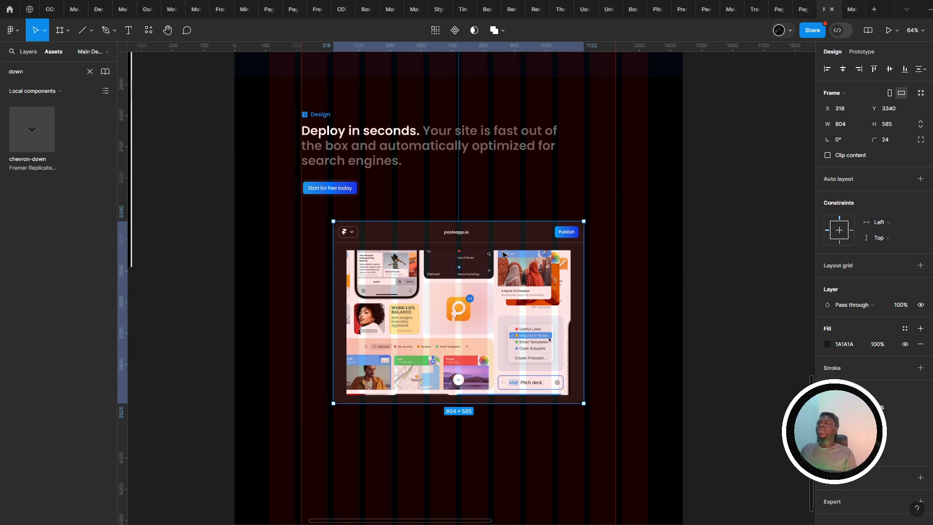
scroll(503, 253, "up", 2)
scroll(501, 252, "down", 4)
scroll(500, 253, "right", 2)
scroll(419, 256, "up", 3)
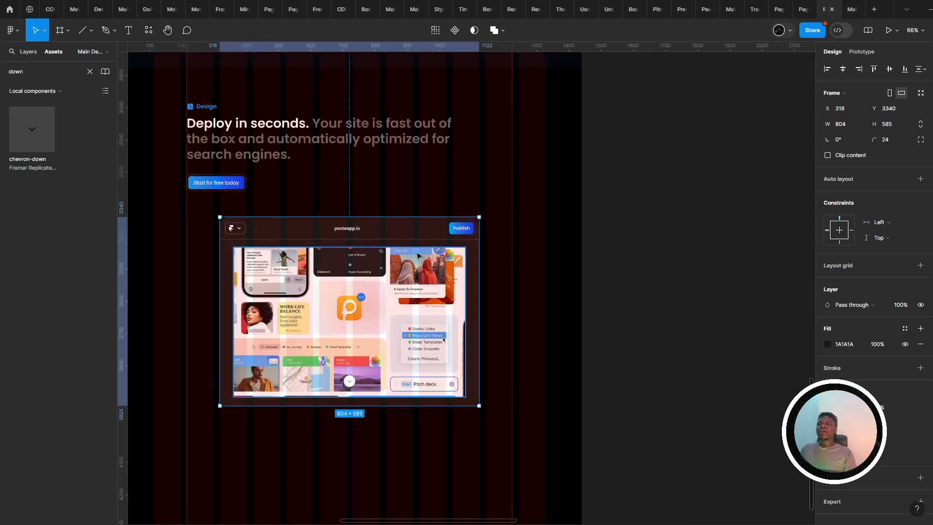
- Try shifting the pasteapp.io card farther right on the page, and undo it
scroll(510, 233, "down", 4)
left_click_drag(419, 255, 587, 254)
scroll(369, 255, "up", 3)
key("ctrl+z")
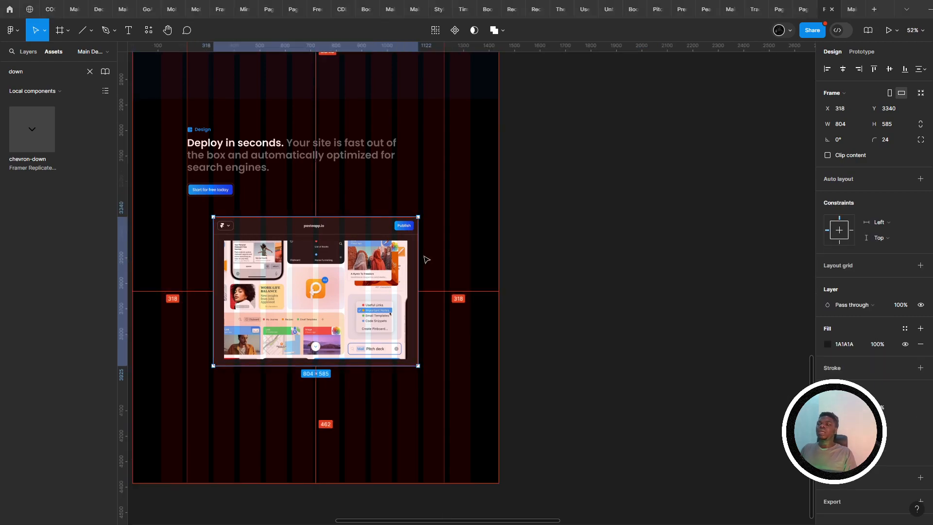
- Give the pasteapp.io card a 1 px white stroke at 20% opacity, using the Framer website as reference
key("alt+Tab")
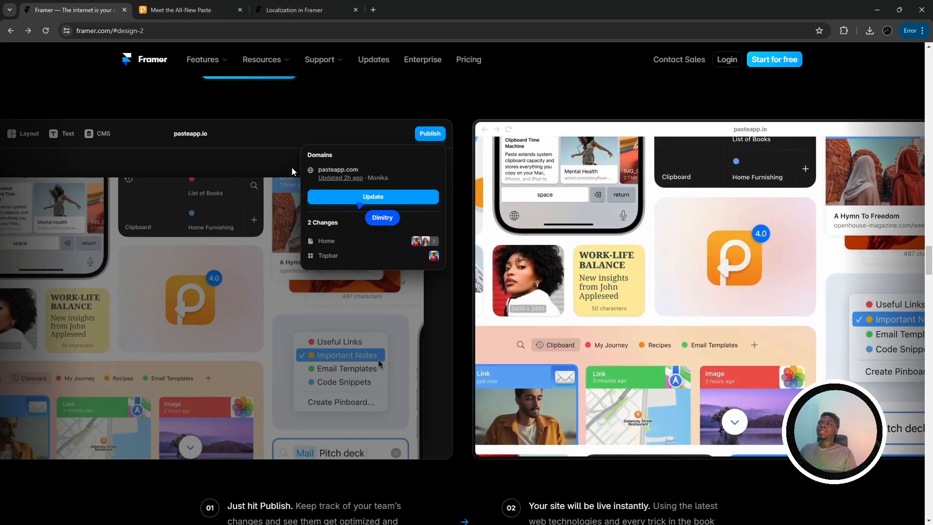
key("alt+Tab")
scroll(319, 305, "up", 5)
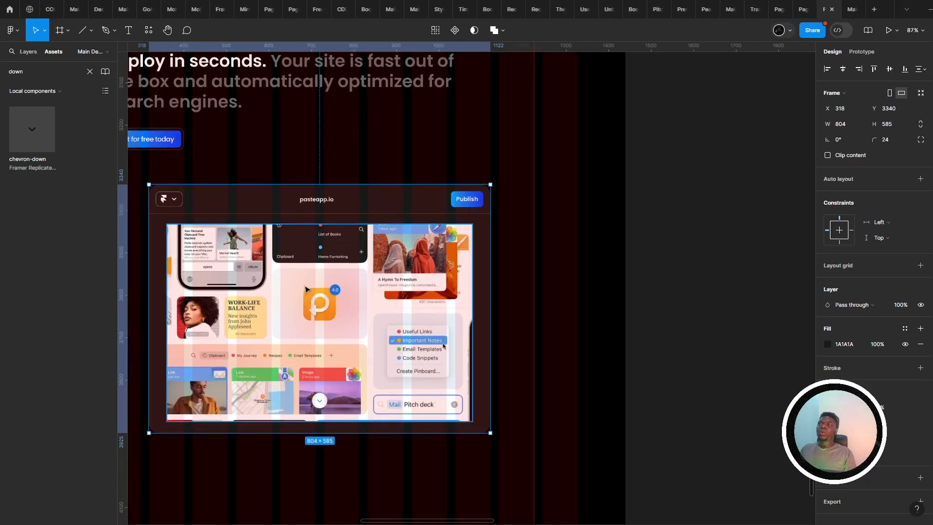
left_click(919, 368)
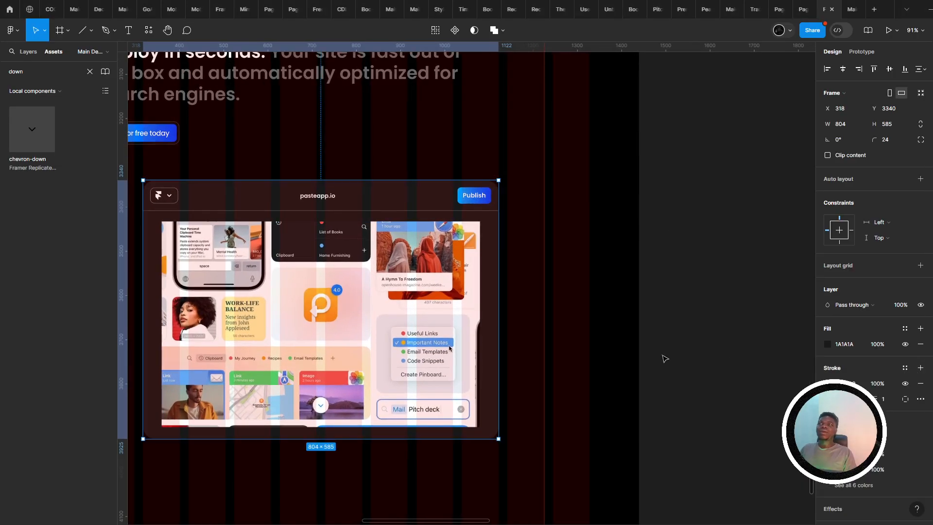
left_click(827, 384)
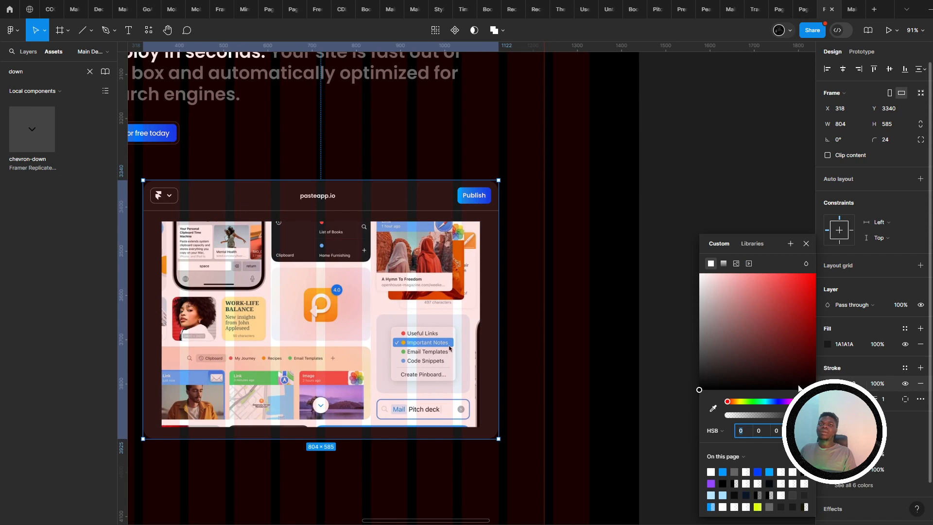
left_click_drag(747, 362, 477, 105)
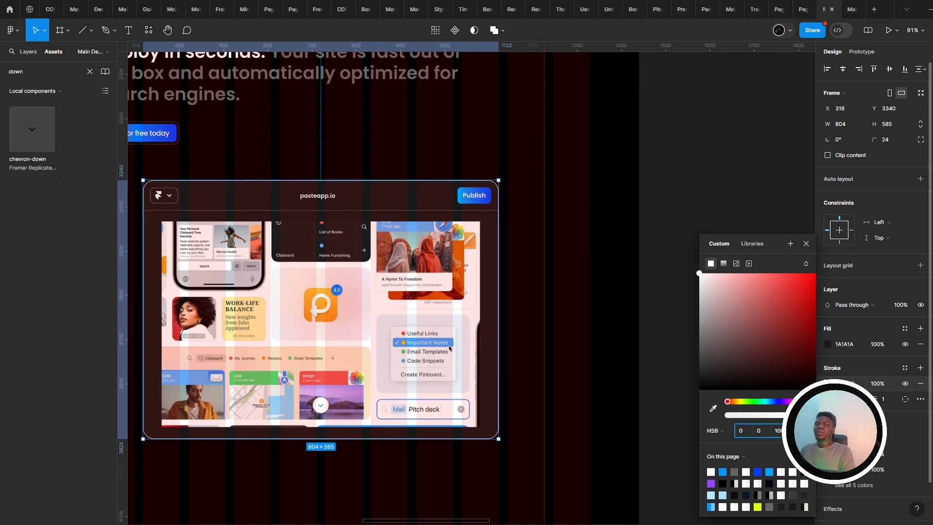
type("20")
key("Return")
left_click(573, 283)
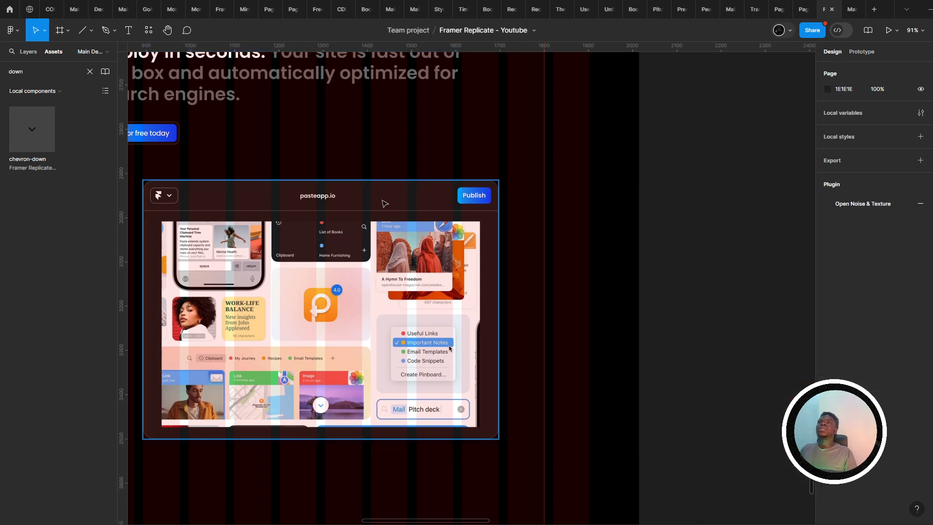
- Examine the card's outline in the prototype preview
left_click(383, 202)
left_click(845, 6)
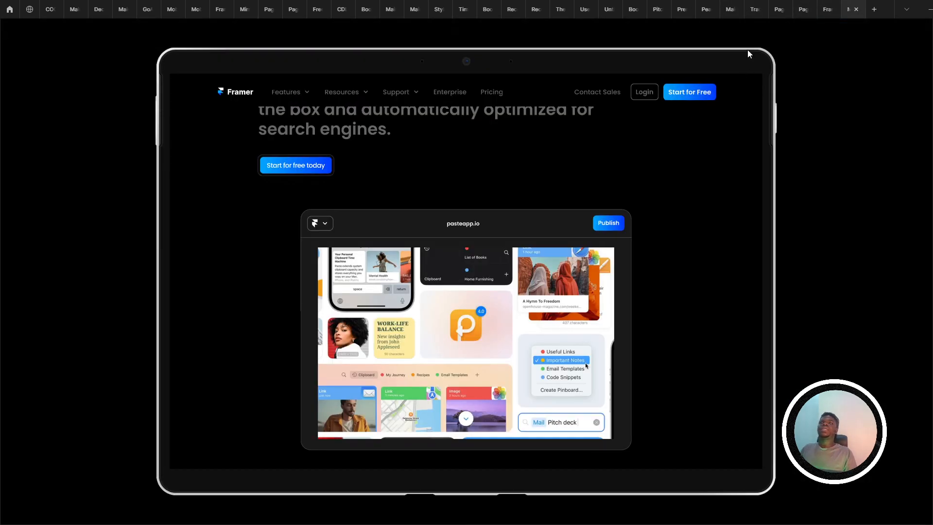
left_click(827, 9)
- Try placing a duplicate of the card beside the original, and undo it
scroll(506, 242, "down", 3)
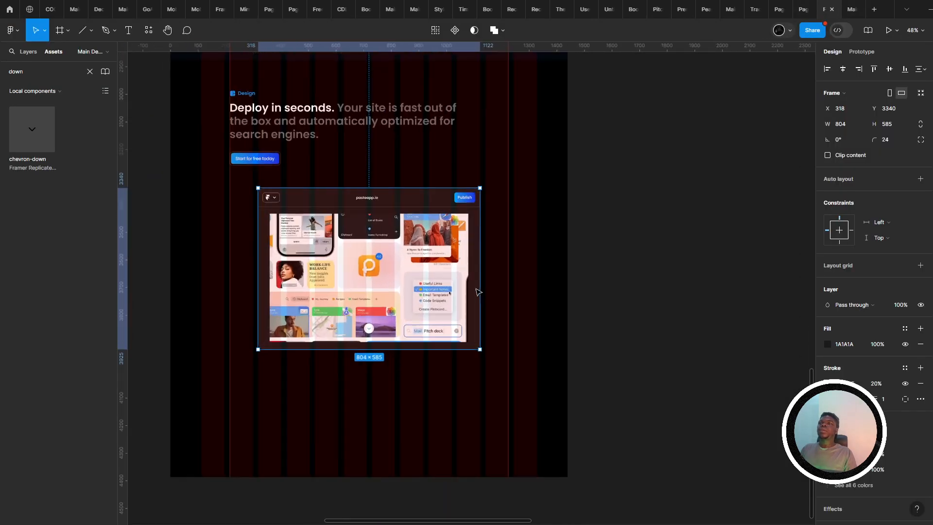
scroll(515, 266, "up", 2)
left_click_drag(516, 267, 633, 260)
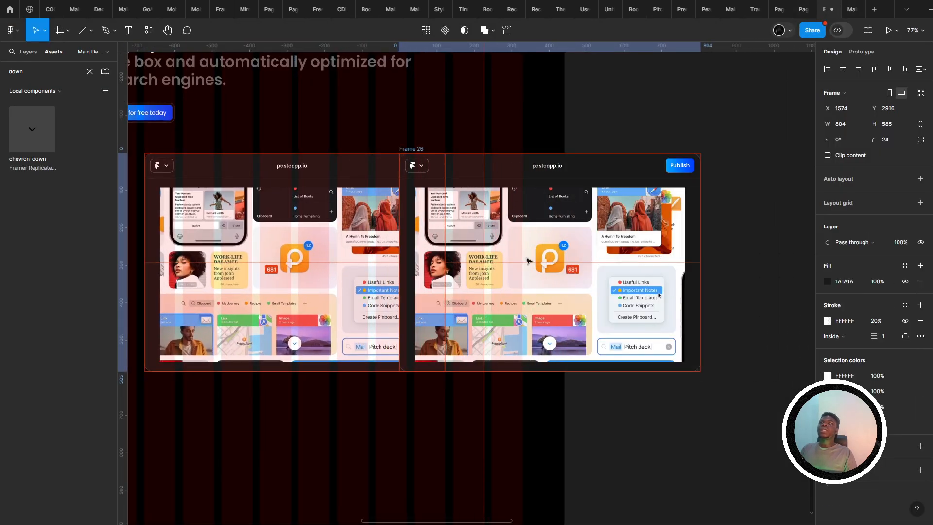
key("ctrl+z")
- Move the pasteapp.io card off the page onto the empty canvas beside it, at X 2232, Y 2916
left_click_drag(483, 250, 625, 223)
scroll(336, 284, "down", 1)
left_click_drag(336, 283, 112, 355)
scroll(418, 268, "down", 1)
left_click_drag(204, 327, 623, 327)
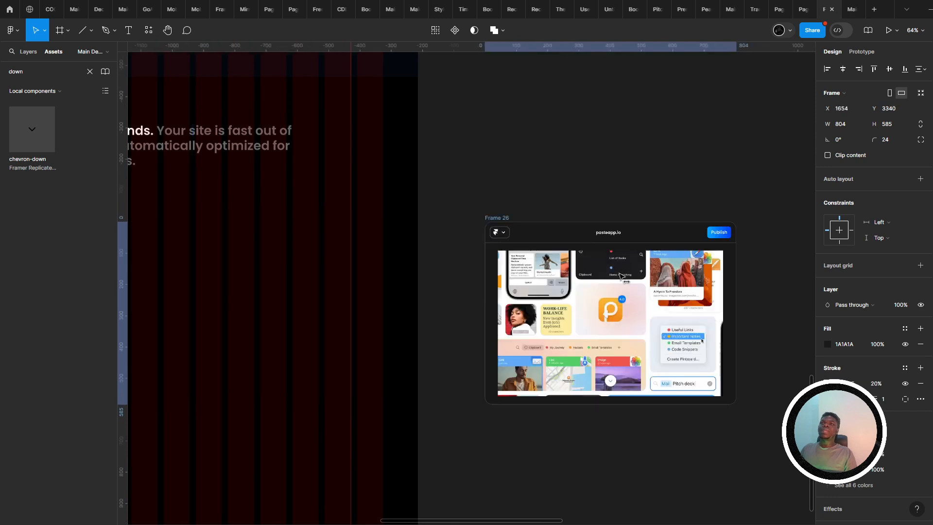
left_click_drag(613, 76, 449, 49)
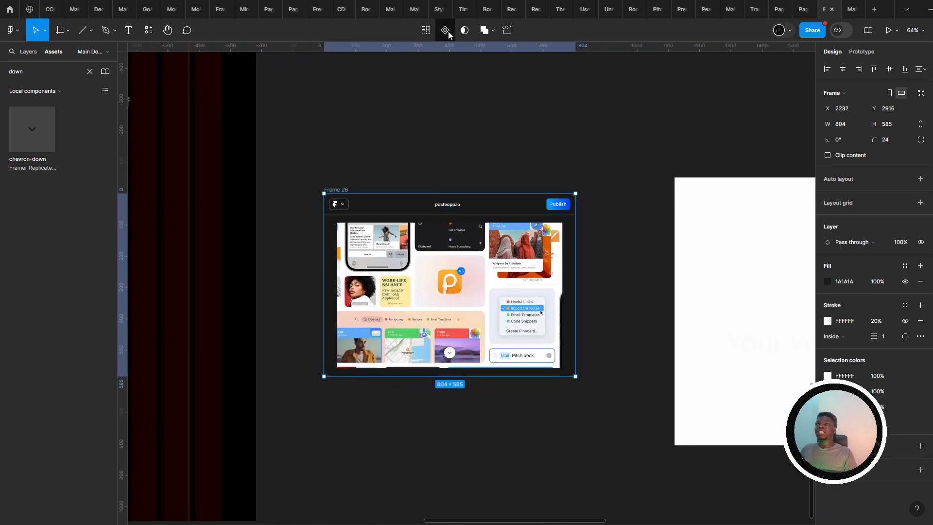
- Turn the card into a component and add a second variant below the default
left_click(444, 30)
left_click(442, 31)
scroll(415, 346, "down", 3)
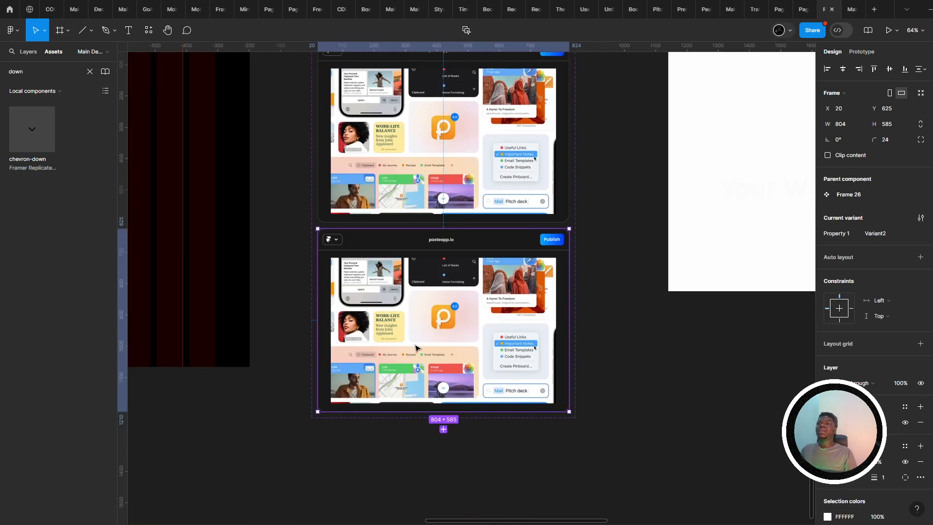
- Delete the header, divider and image inside the second variant, leaving only its dark frame
double_click(417, 348)
left_click(617, 278)
left_click(488, 246)
key("Return")
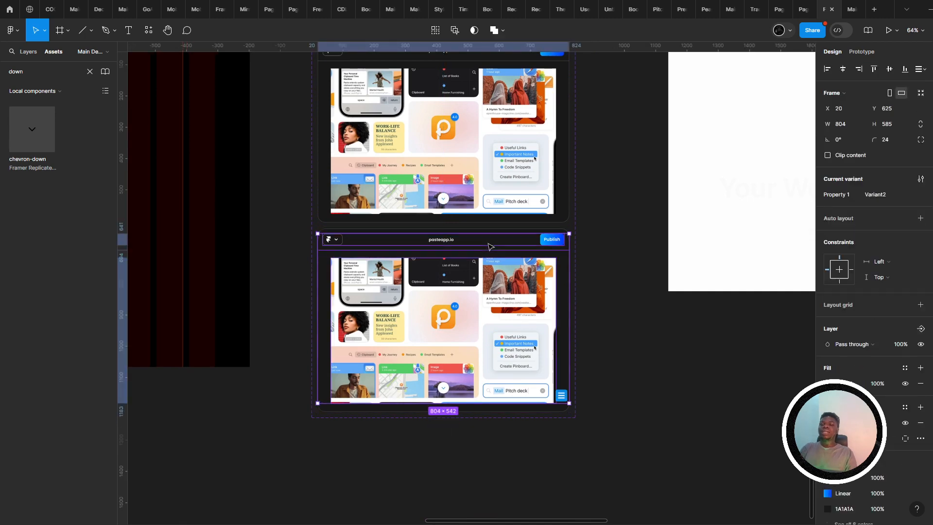
key("Delete")
- Relocate the white video from the canvas into the empty second variant by cutting and pasting it
scroll(418, 354, "down", 5)
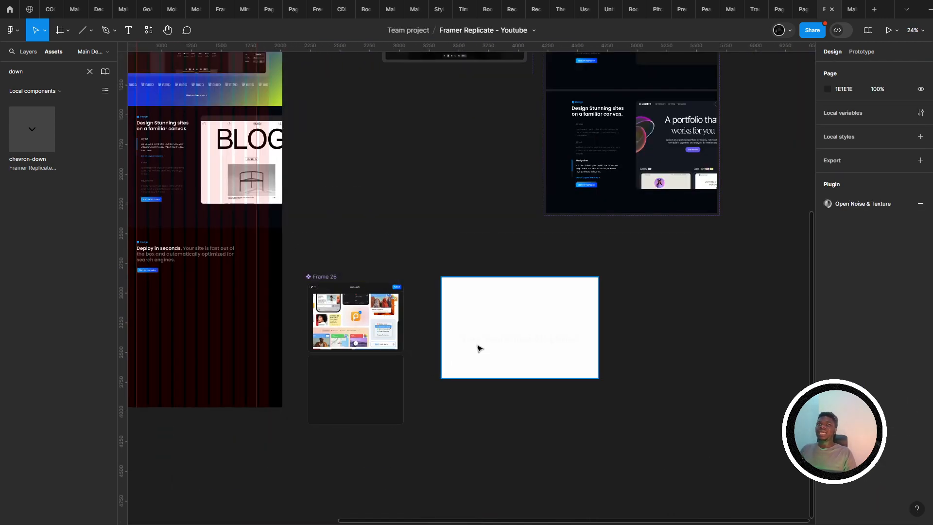
left_click(478, 348)
scroll(478, 348, "up", 4)
left_click_drag(620, 256, 380, 357)
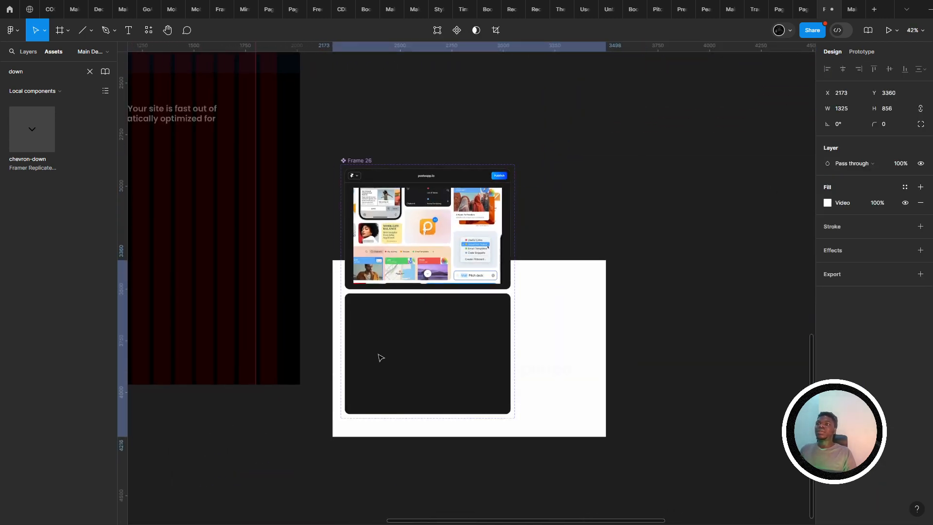
key("ctrl+x")
left_click(408, 352)
key("ctrl+v")
- Scale the video down to about 731 × 472 and center it horizontally and vertically in the second variant
scroll(481, 321, "up", 1)
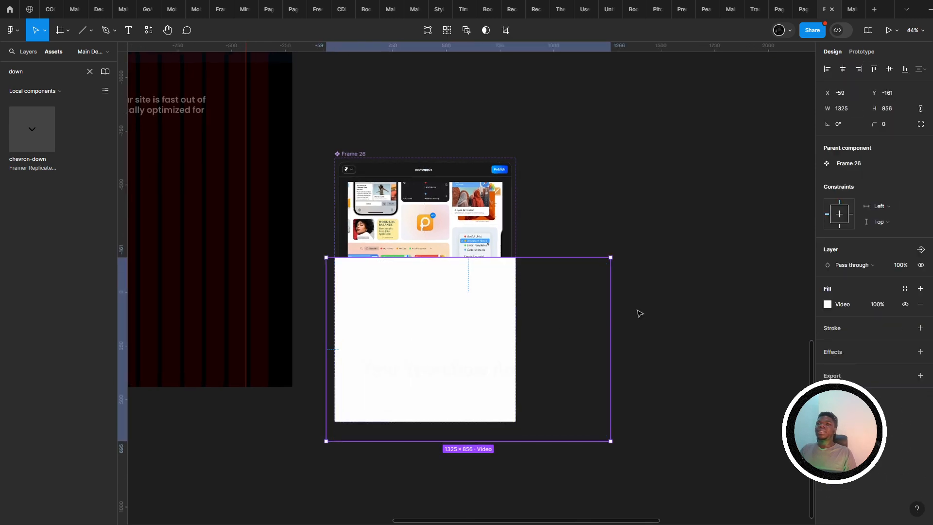
left_click_drag(610, 305, 483, 351)
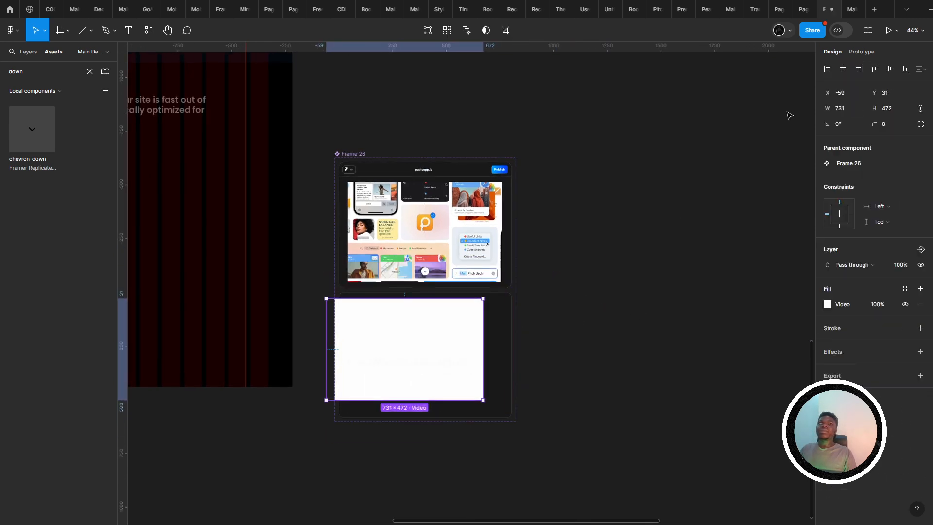
left_click(843, 70)
left_click(889, 69)
scroll(493, 132, "up", 1)
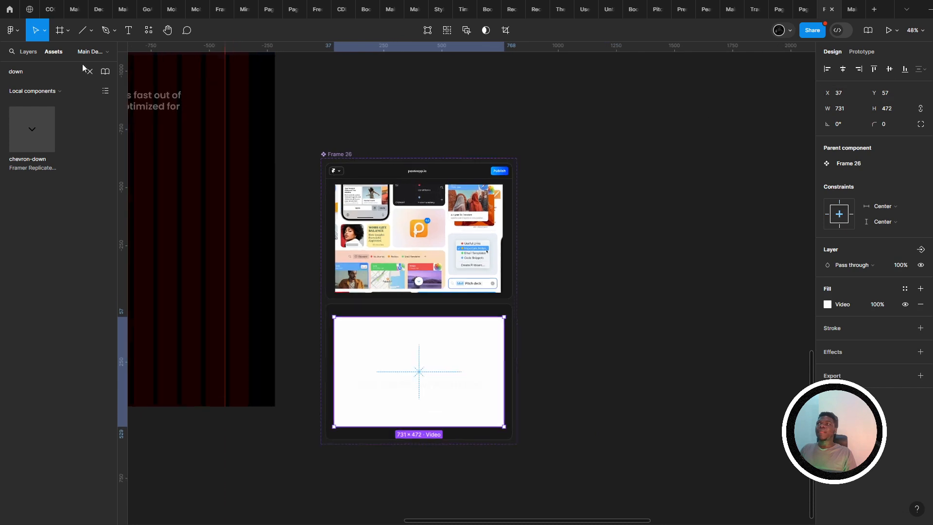
- Enlarge the video to about 749 × 509 so it fills more of the second variant
left_click(28, 51)
scroll(370, 428, "up", 3)
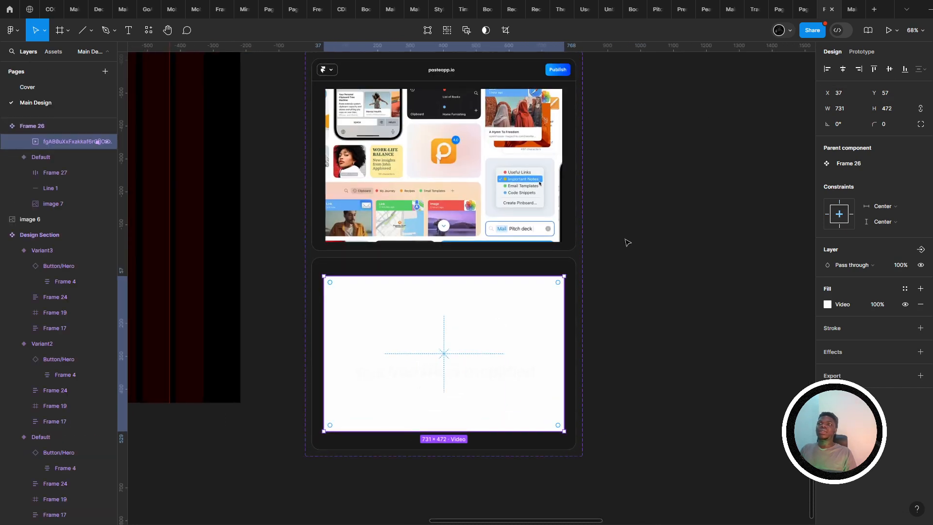
scroll(437, 291, "up", 1)
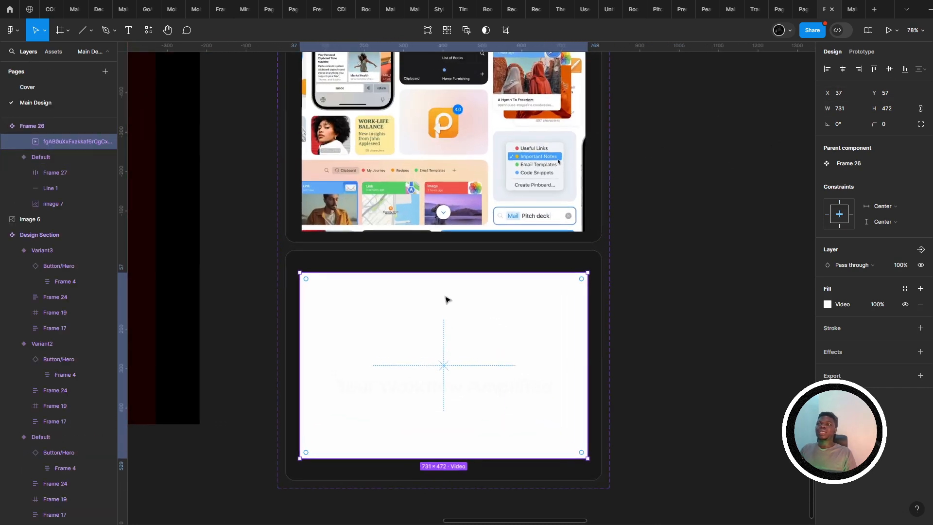
left_click_drag(431, 273, 430, 260)
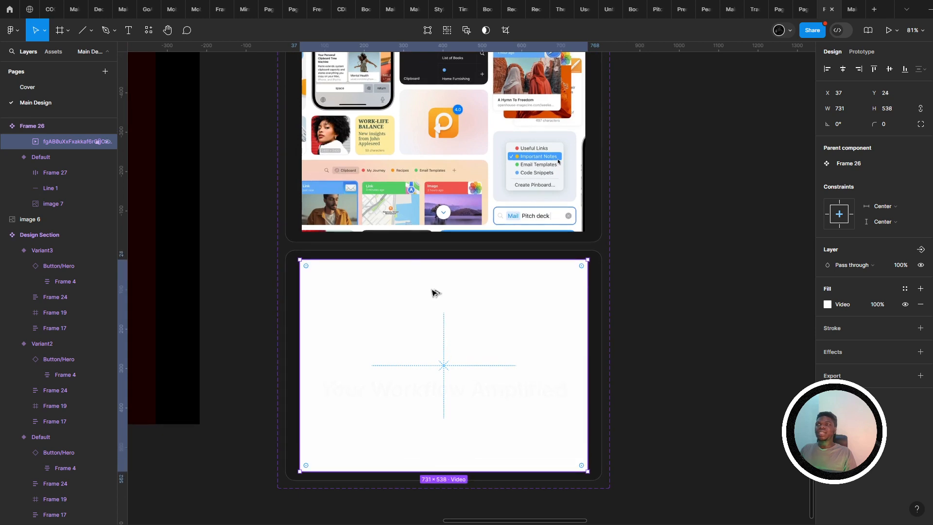
key("ctrl+z")
left_click_drag(420, 261, 422, 258)
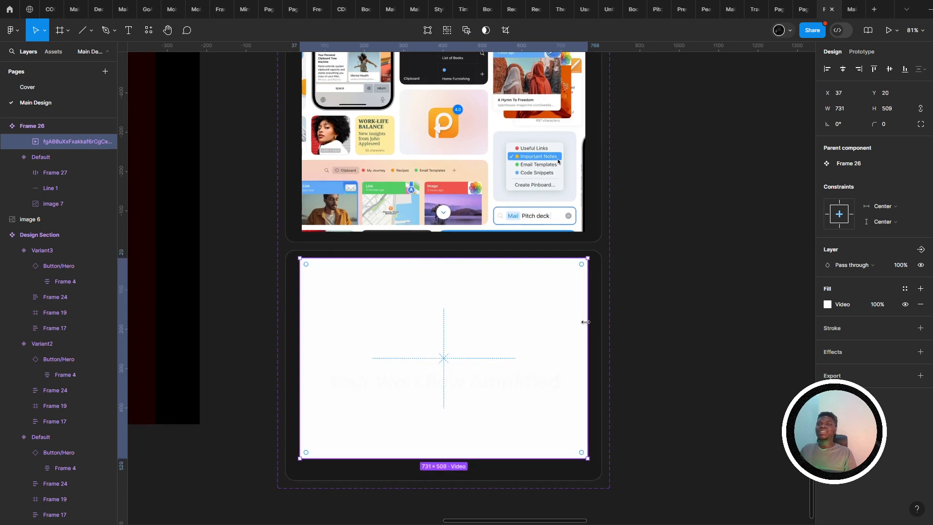
left_click_drag(590, 324, 591, 326)
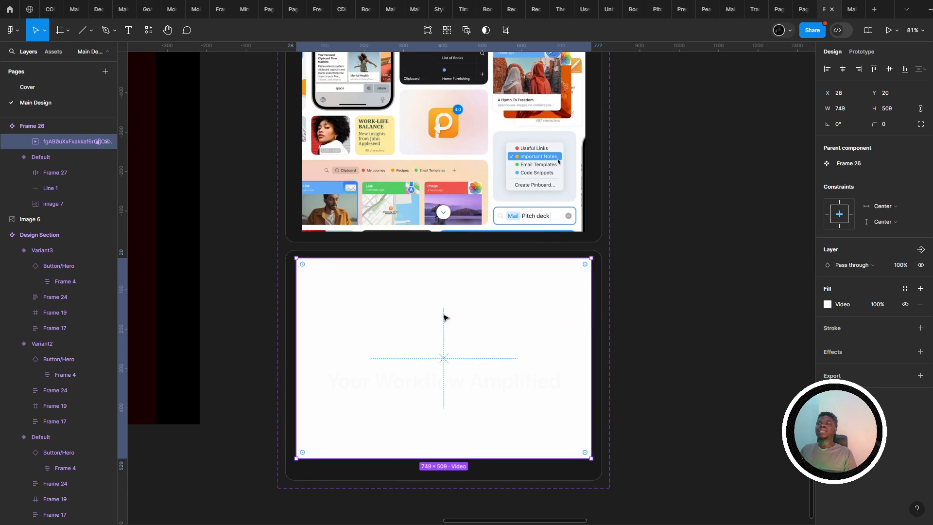
- Round the video's corners with a radius of 23
key("alt+Tab")
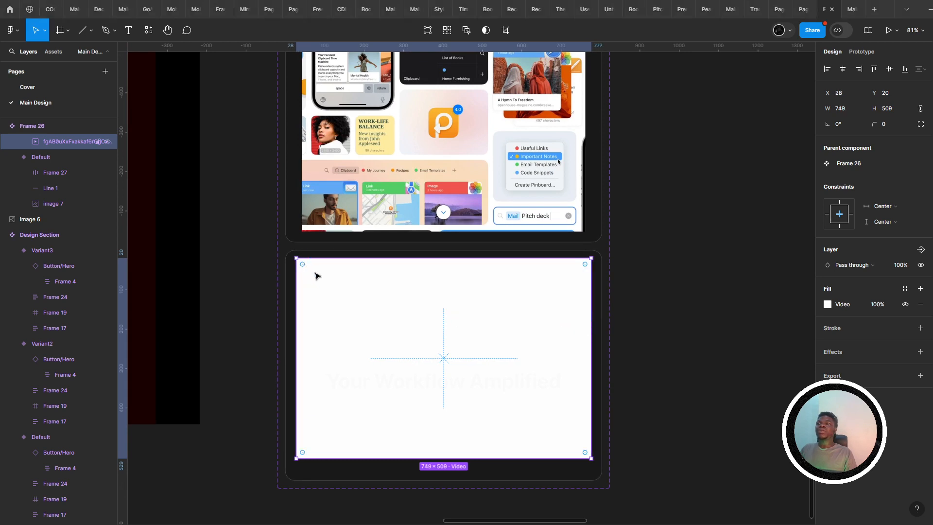
key("alt+Tab")
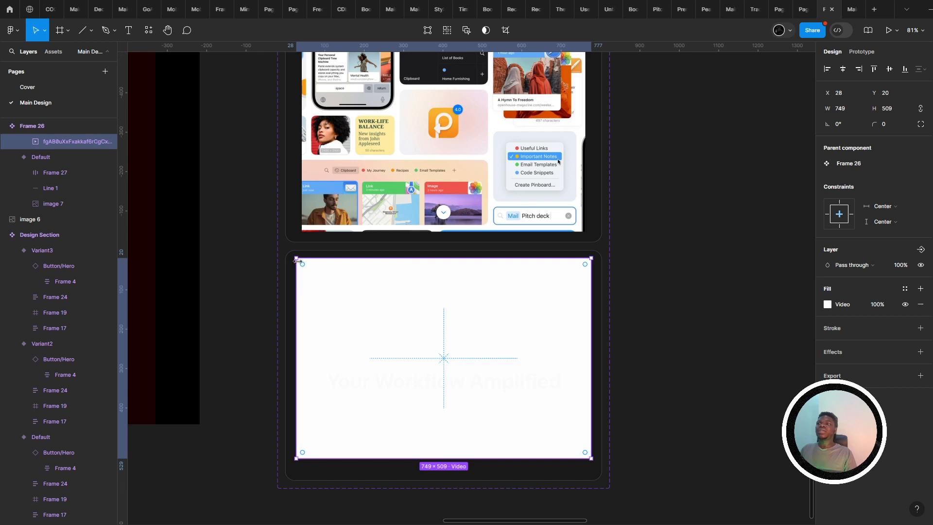
left_click_drag(307, 265, 309, 266)
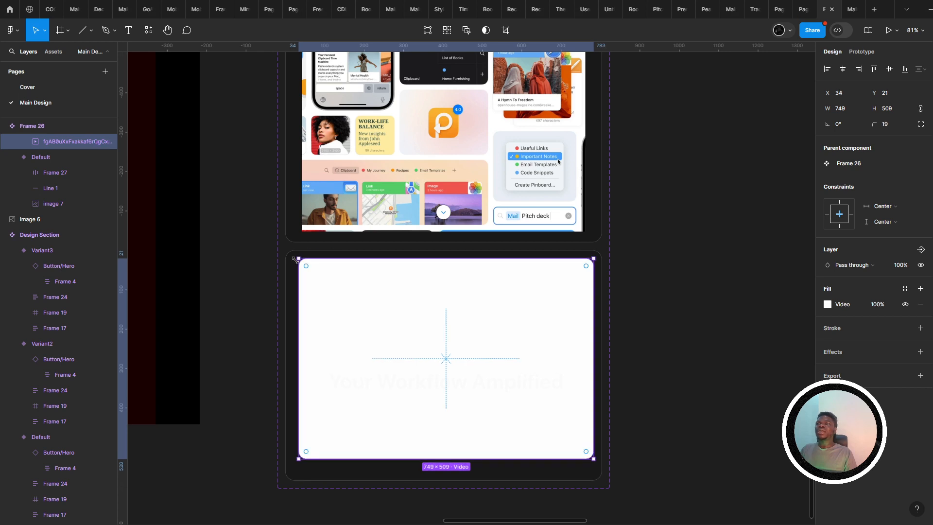
scroll(284, 255, "up", 4)
left_click(334, 259)
left_click(387, 289)
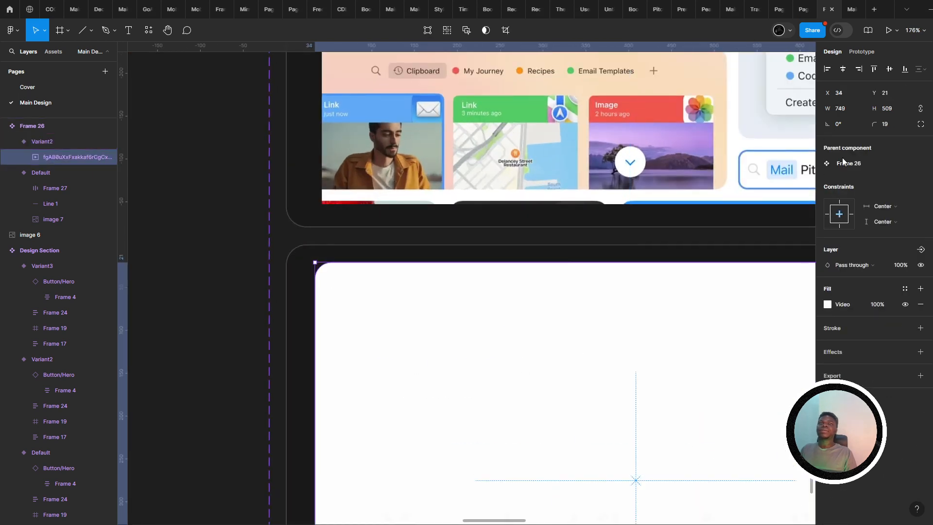
left_click(885, 125)
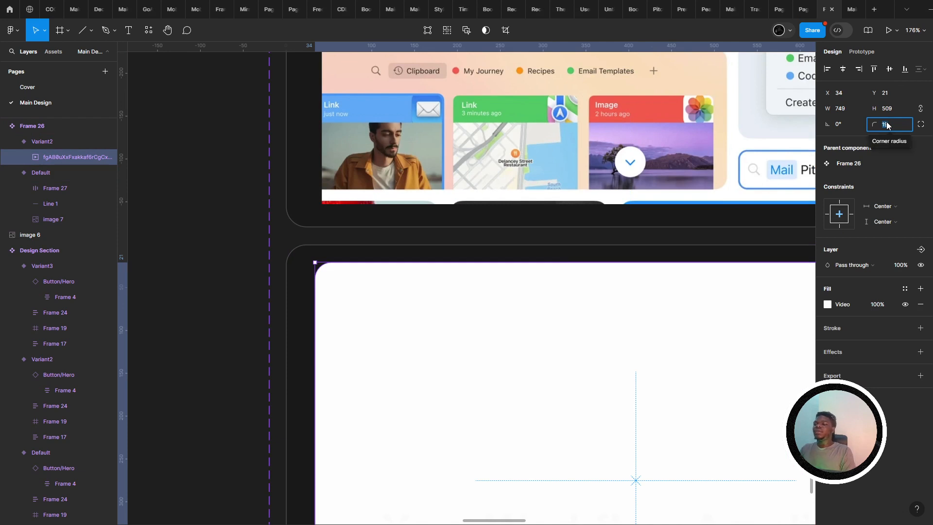
type("24")
key("Return")
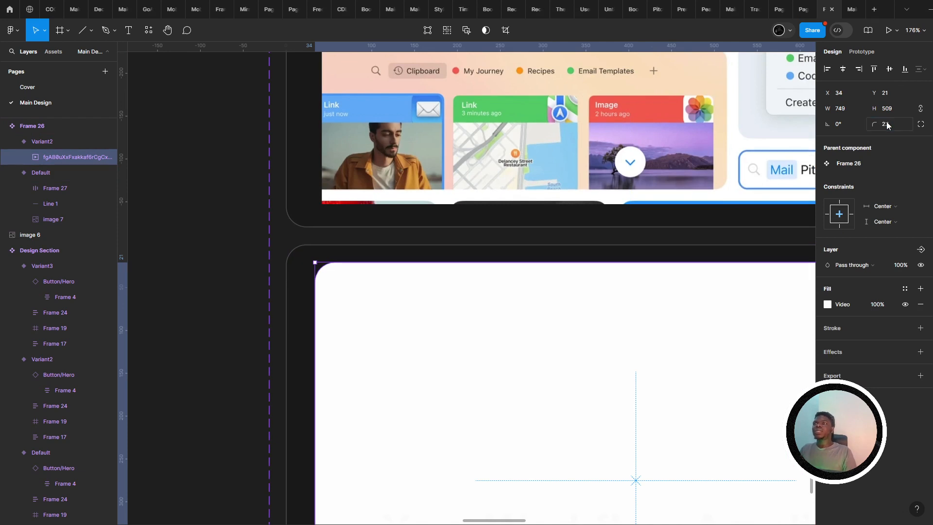
- Shift the video to X 14, Y 15 near the variant's upper-left corner and set its corner radius to 18
scroll(305, 300, "up", 3)
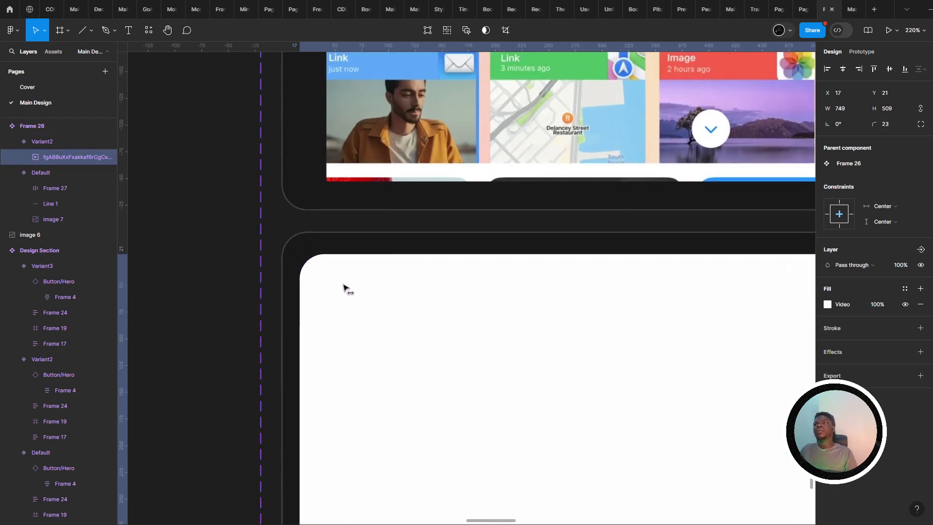
left_click_drag(340, 280, 340, 289)
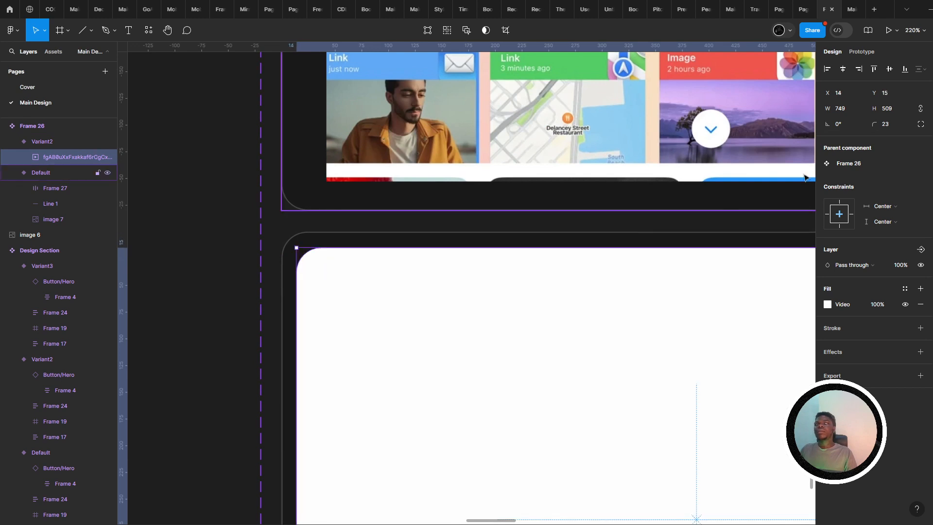
key("Up")
key("Up")
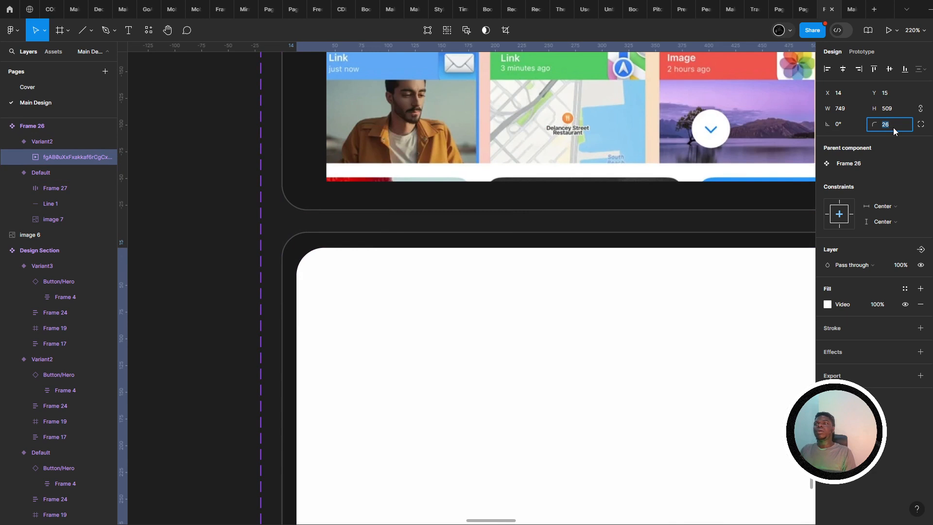
key("Down")
key("Down")
key("Down")
key("Down")
key("Down")
key("Down")
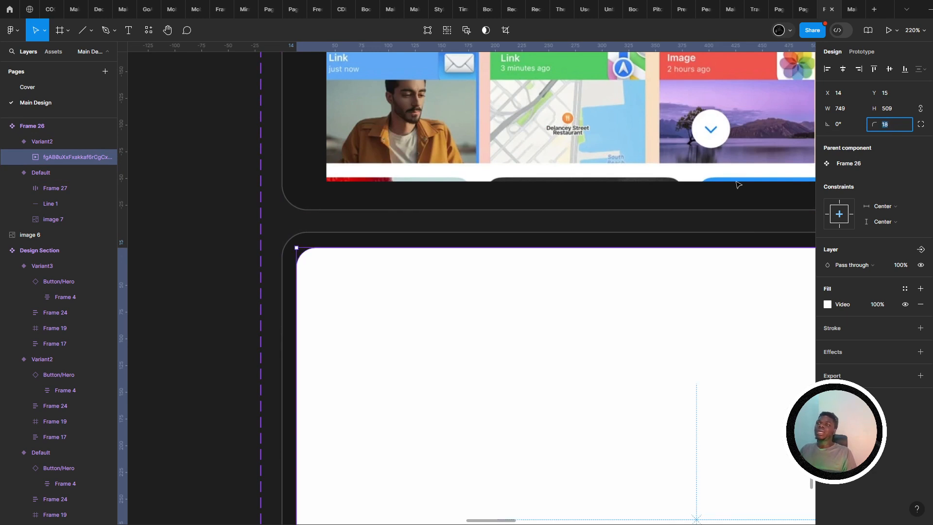
- Center the rounded video horizontally and vertically within the second variant
left_click_drag(381, 339, 386, 332)
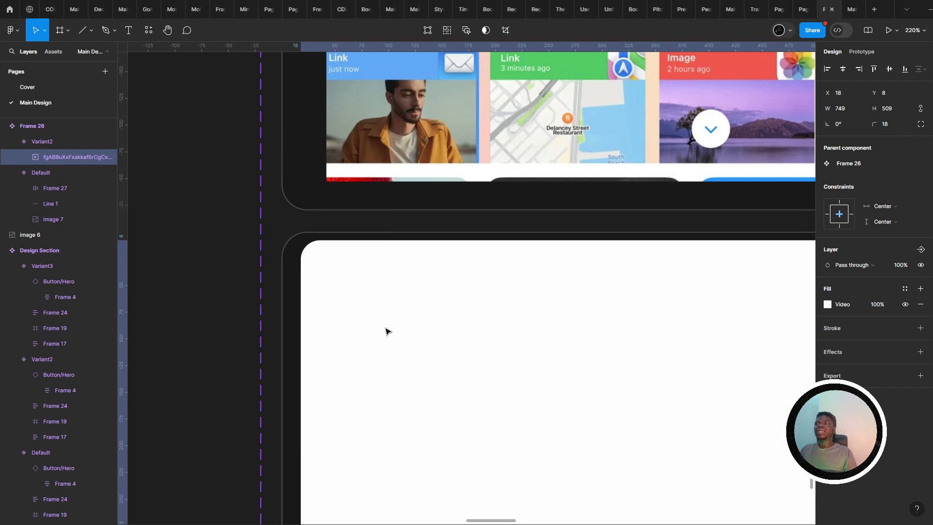
left_click(842, 68)
left_click(889, 69)
key("shift+2")
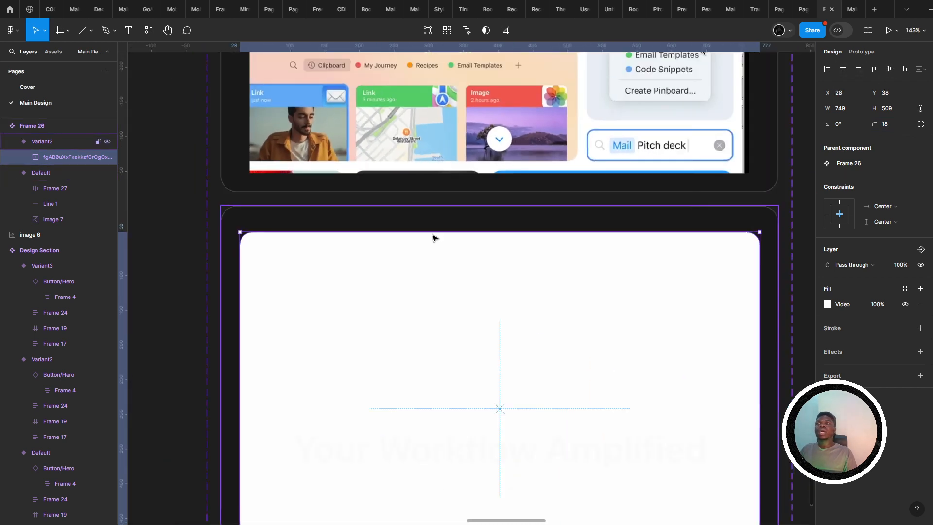
- Enlarge the video in the second variant to 772 × 553, with its upper-left corner at X 16, Y 16
left_click_drag(455, 232, 446, 222)
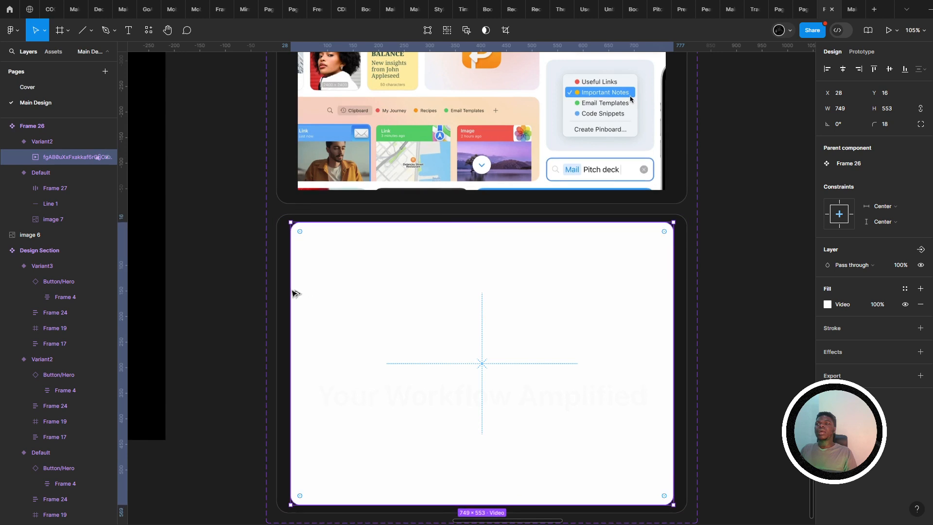
key("alt")
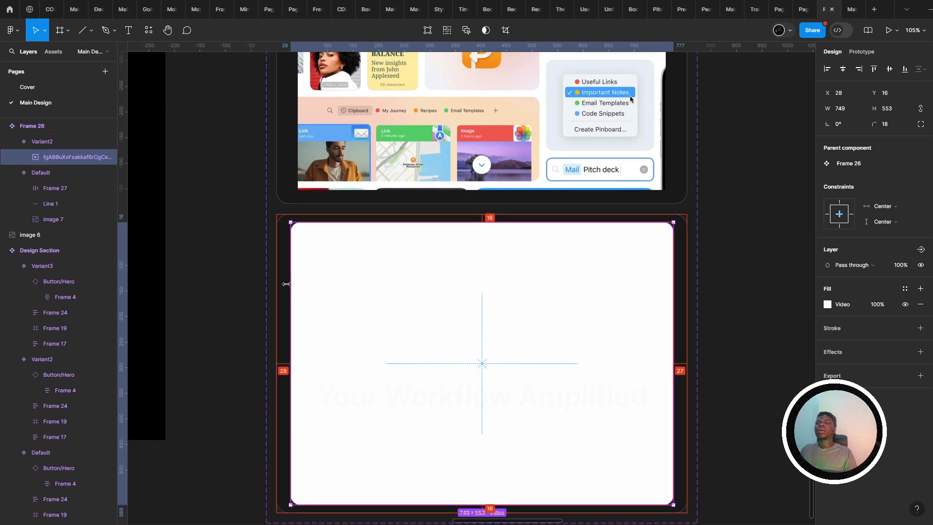
left_click_drag(286, 284, 284, 281)
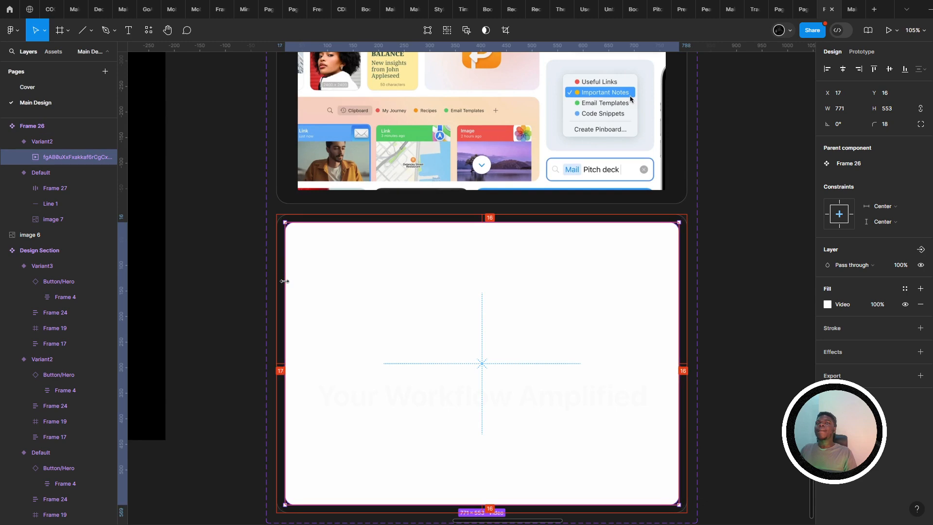
scroll(285, 280, "up", 10)
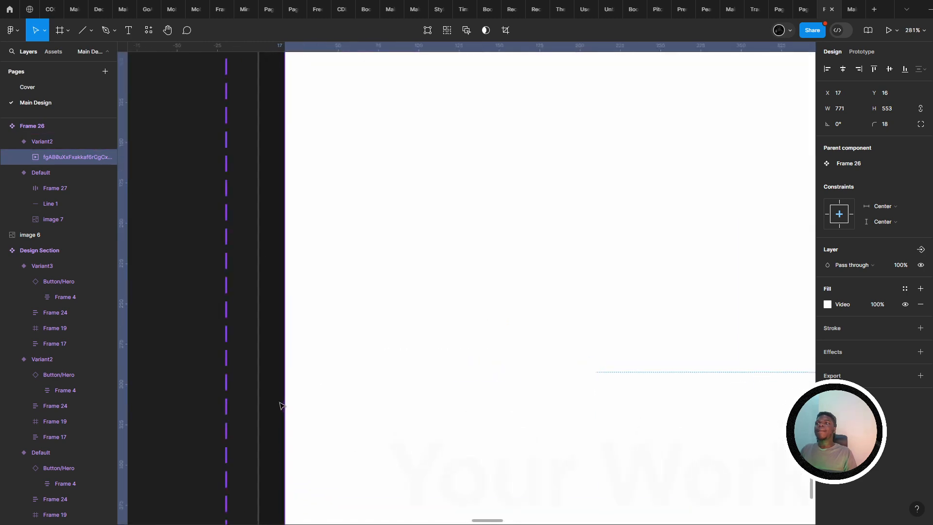
scroll(285, 407, "up", 3)
left_click_drag(301, 391, 281, 387)
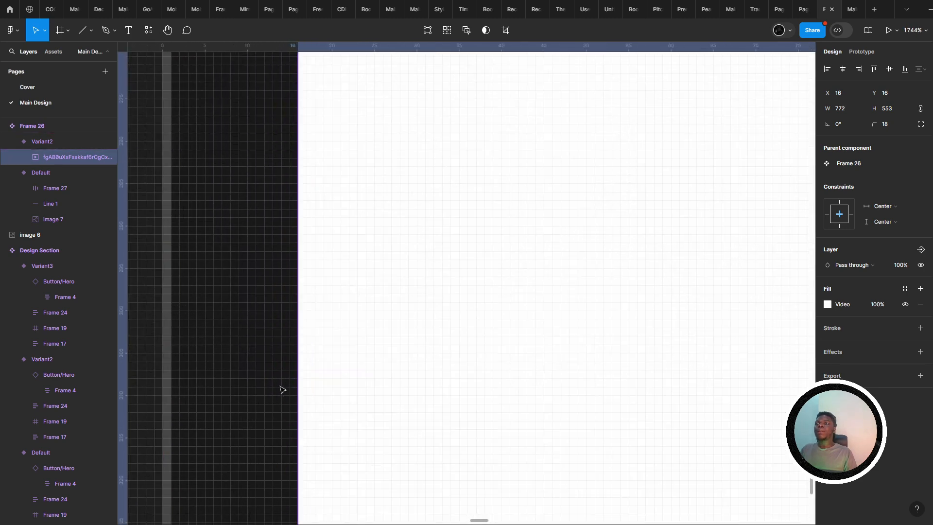
scroll(284, 387, "down", 2)
scroll(286, 386, "down", 15)
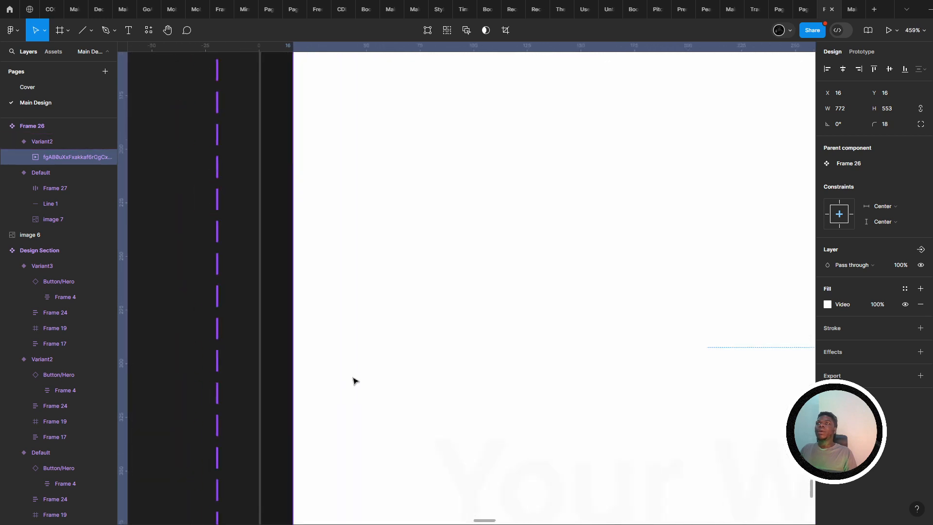
left_click(221, 284)
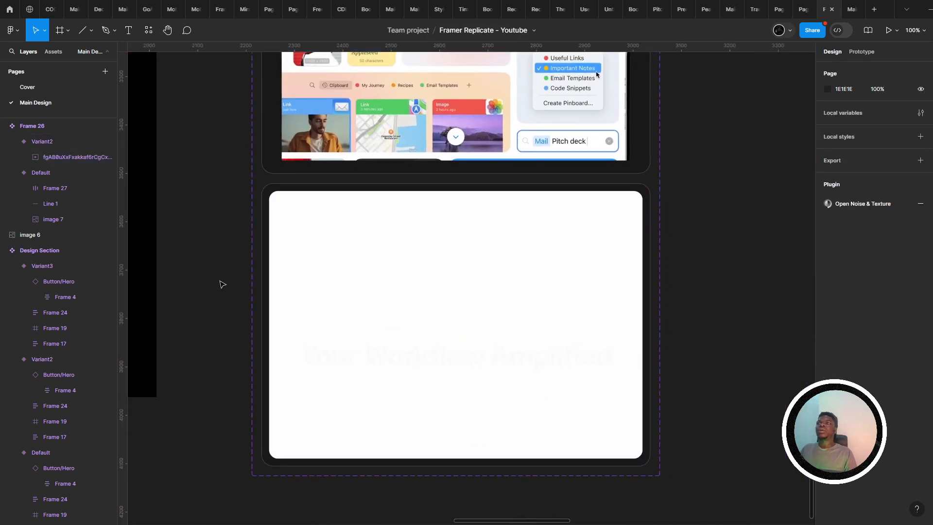
- Check the running prototype preview and return to the design file
left_click(846, 6)
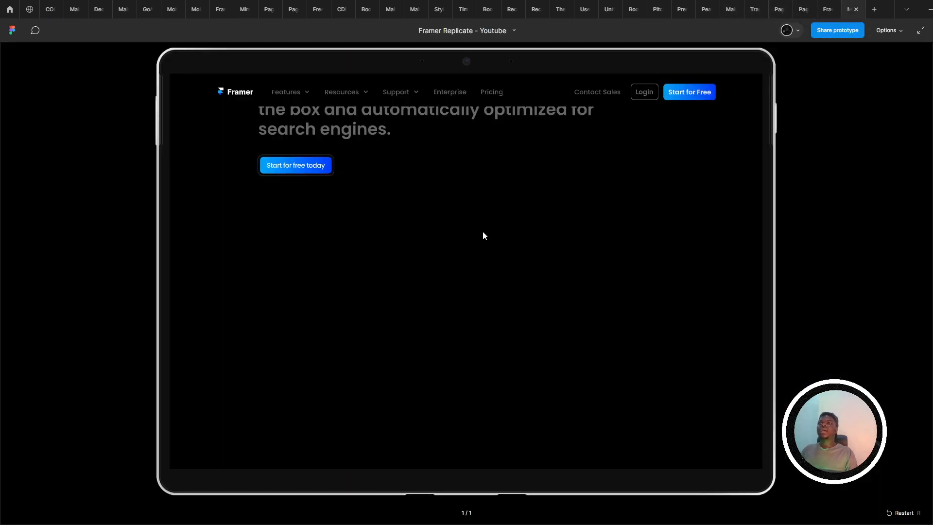
scroll(483, 235, "down", 2)
left_click(828, 9)
scroll(579, 246, "up", 2)
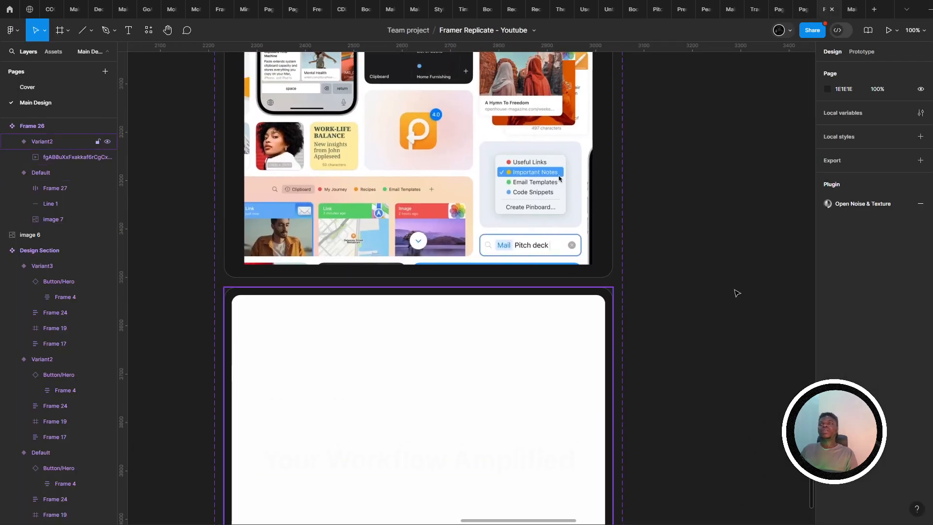
- Try to pull the Default variant out of the Frame 26 component set onto the empty canvas above it
double_click(459, 393)
scroll(537, 355, "down", 3)
left_click_drag(554, 340, 495, 377)
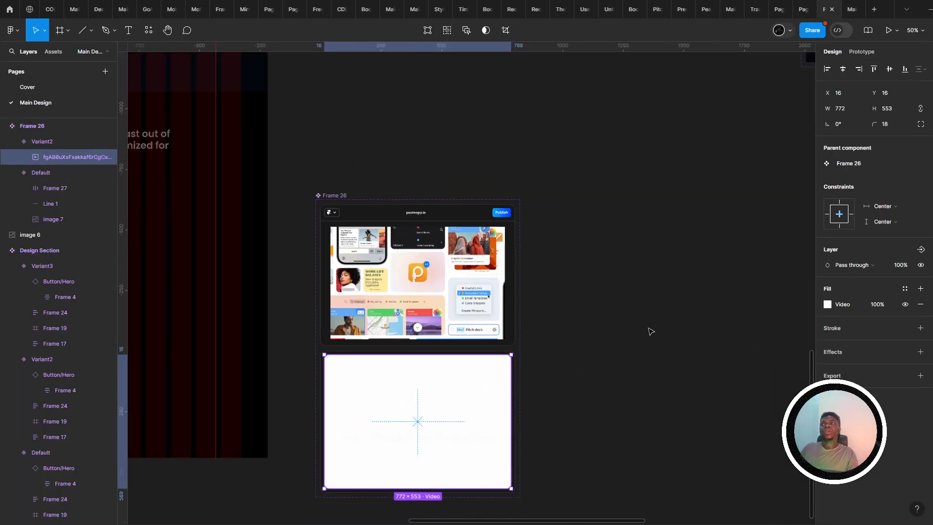
left_click(649, 331)
left_click(343, 196)
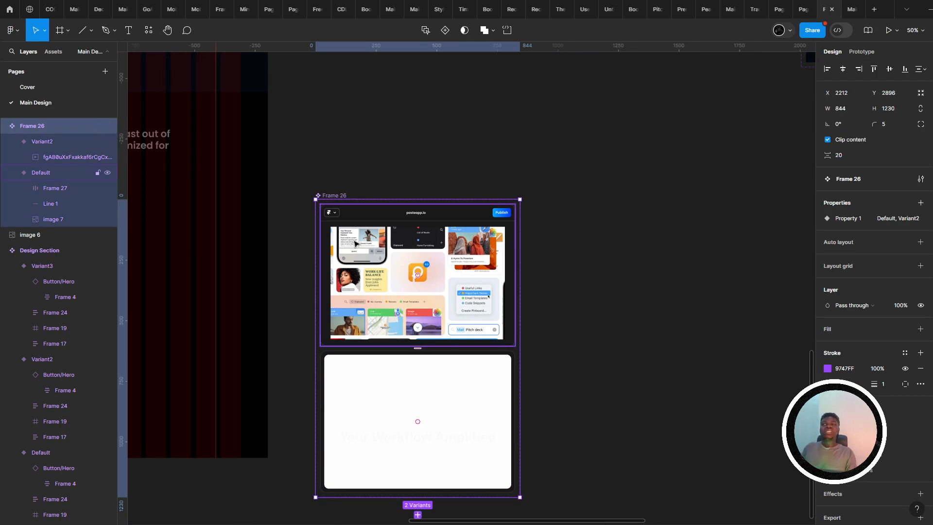
left_click(337, 209)
left_click(338, 190)
left_click(439, 292)
left_click_drag(436, 313, 421, 389)
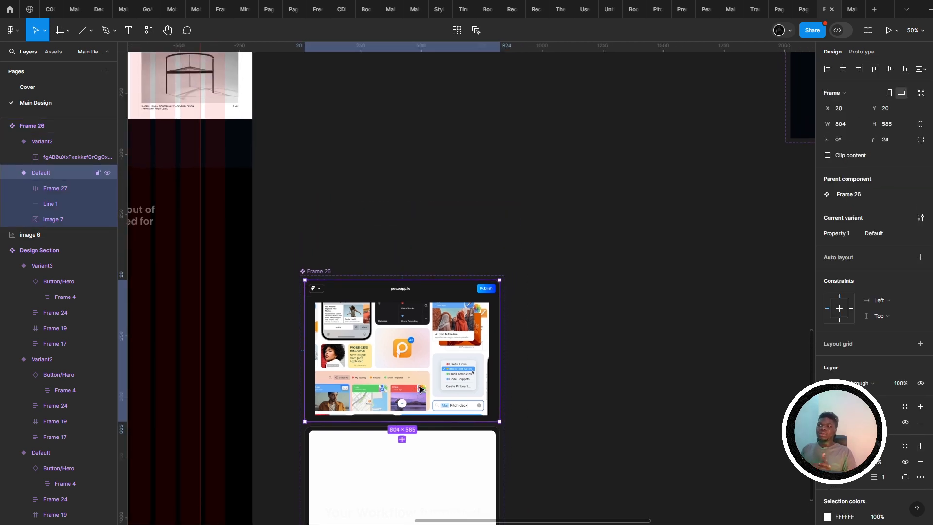
left_click_drag(436, 373, 456, 187)
left_click_drag(403, 343, 401, 315)
scroll(401, 314, "down", 3)
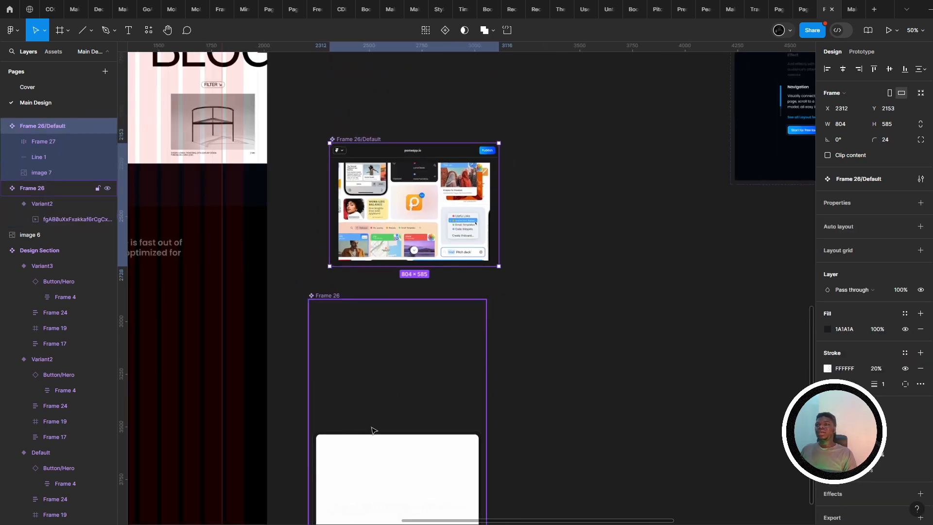
- Try to move Variant2 out of the Frame 26 set onto the empty canvas beside it
left_click_drag(386, 489, 666, 312)
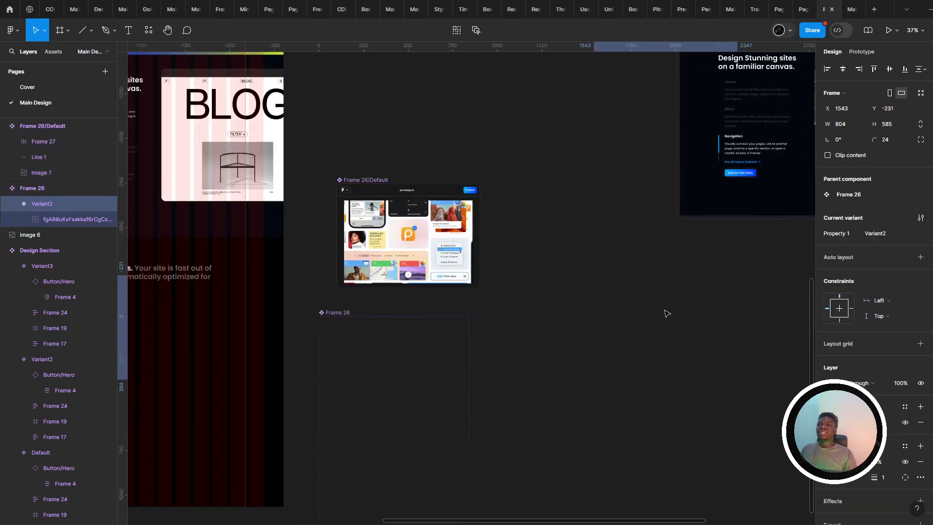
left_click(329, 330)
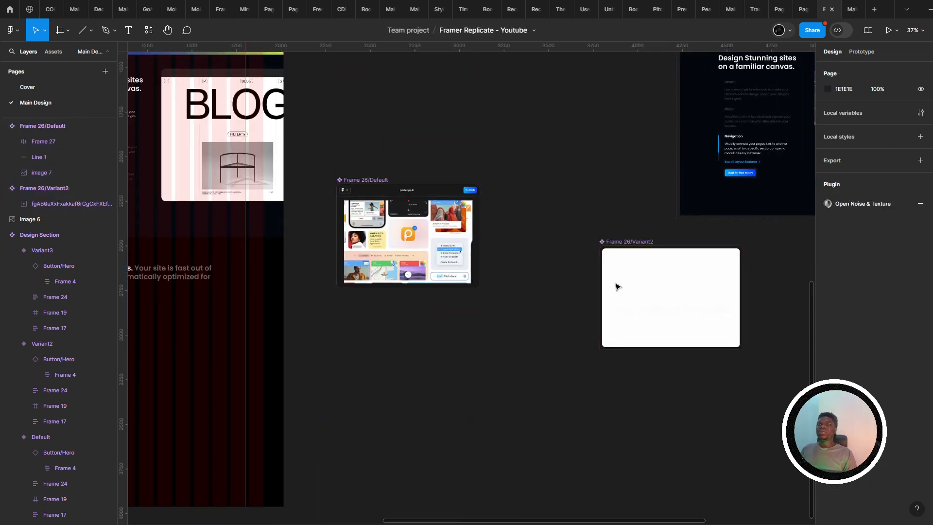
left_click(631, 241)
- Undo moving both variants out so they sit inside the Frame 26 component set again
key("ctrl+z")
key("ctrl+z")
key("ctrl+z")
key("ctrl+z")
key("ctrl+z")
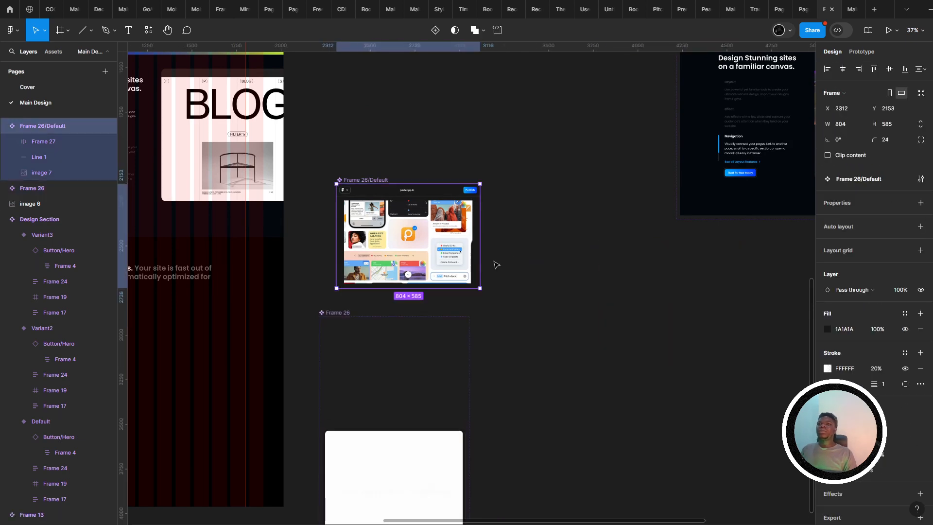
scroll(431, 319, "down", 3)
left_click(347, 177)
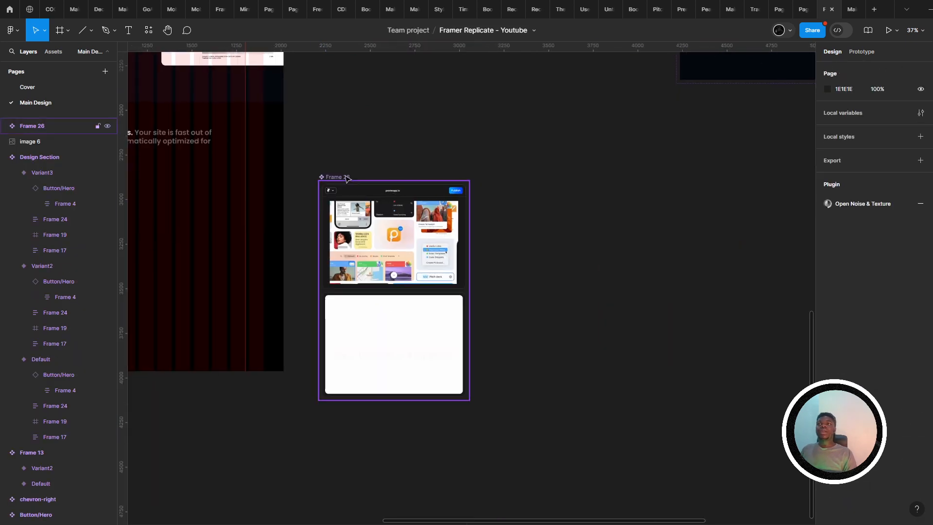
right_click(344, 177)
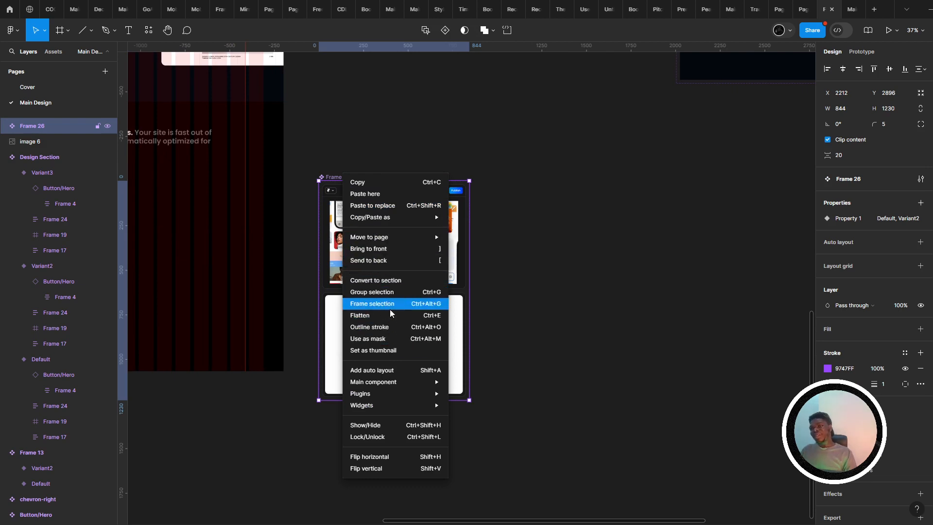
mouse_move(383, 382)
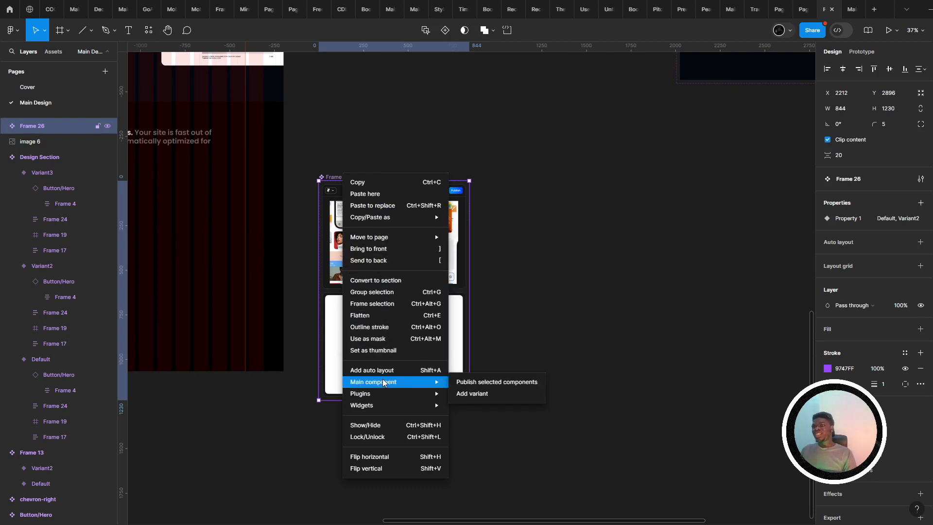
left_click(570, 277)
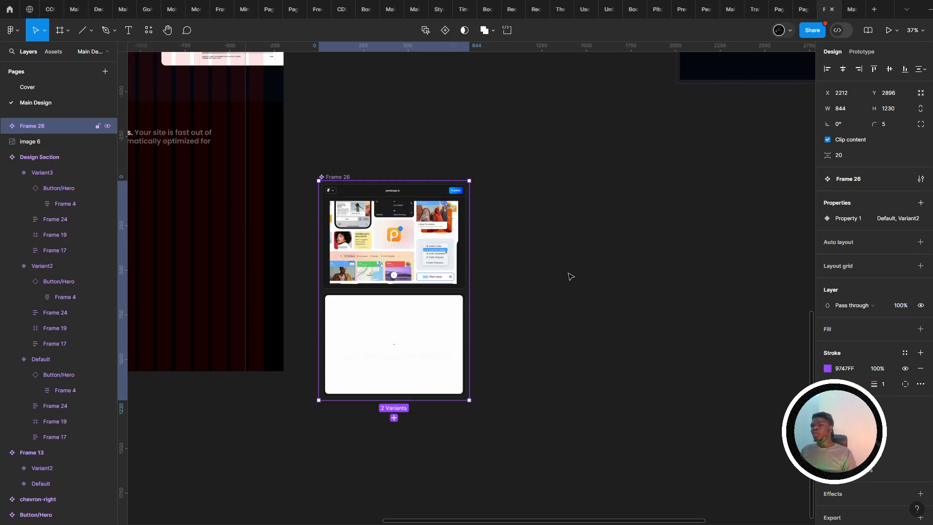
- Duplicate both variants of Frame 26 onto the empty canvas beside the set and detach the copies from the component
left_click(365, 262)
left_click(365, 313, "shift")
left_click_drag(365, 252, 650, 244)
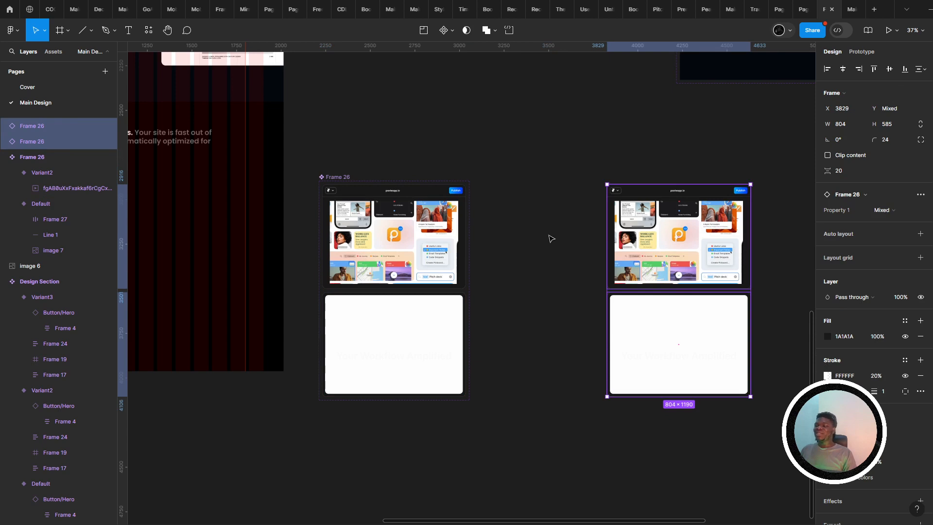
right_click(666, 238)
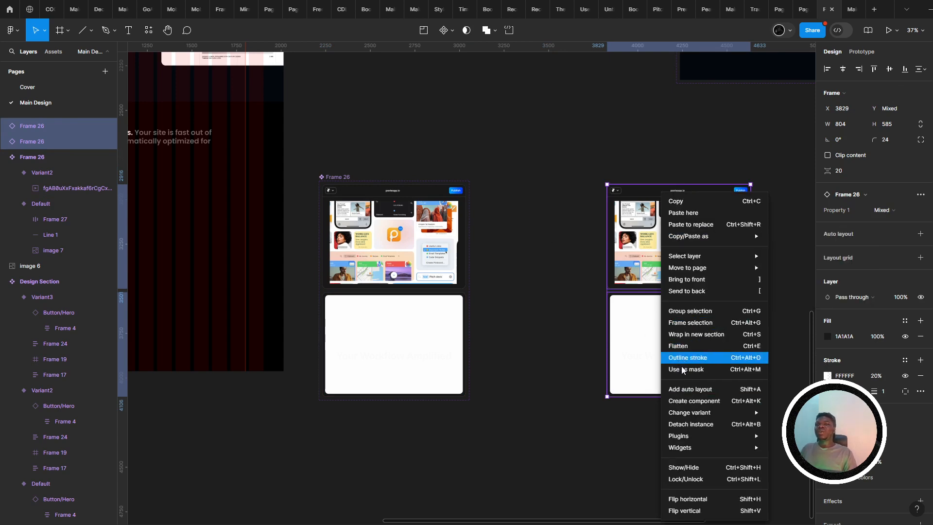
left_click(691, 423)
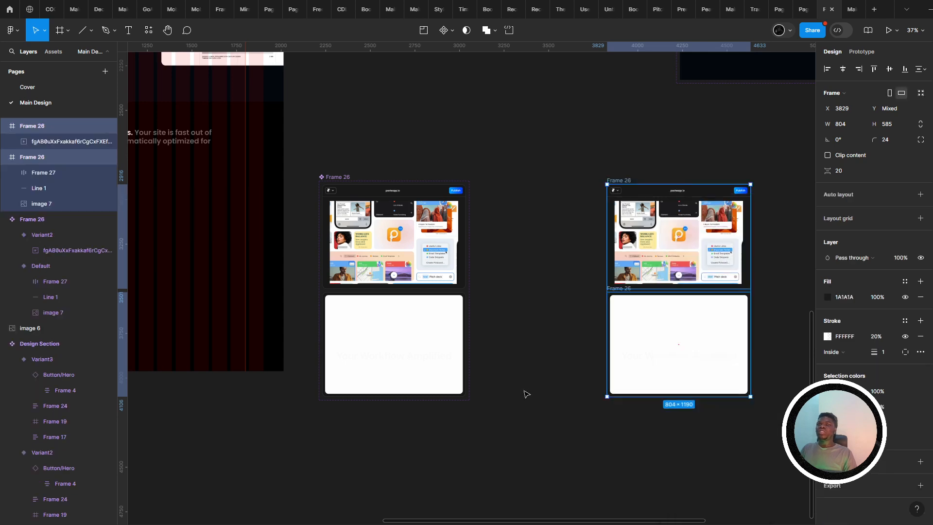
- Delete the original Frame 26 component set with its two variants
left_click(383, 174)
left_click_drag(294, 160, 510, 426)
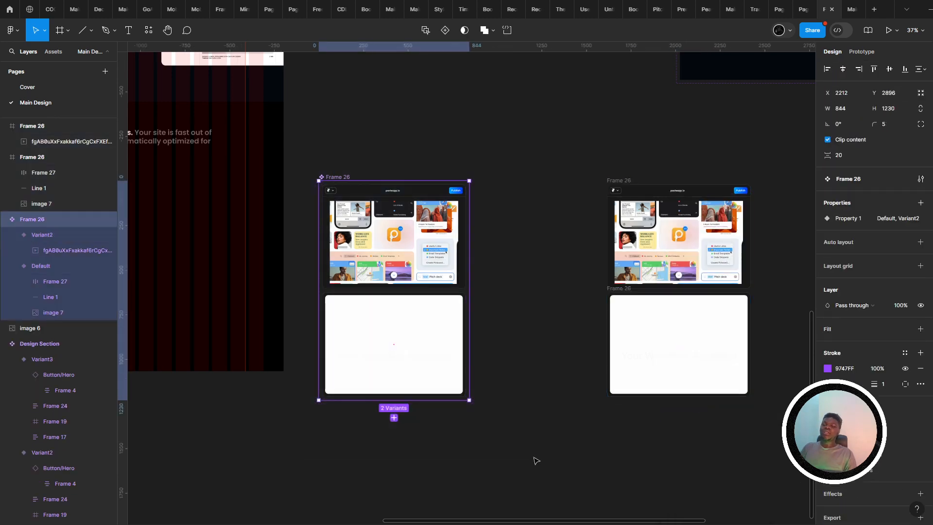
key("Delete")
- Move the detached mockup frame to the deleted set's place and put the video frame next to it in the same row
left_click_drag(621, 180, 353, 178)
left_click_drag(622, 295, 495, 181)
scroll(495, 181, "up", 3)
left_click(301, 214)
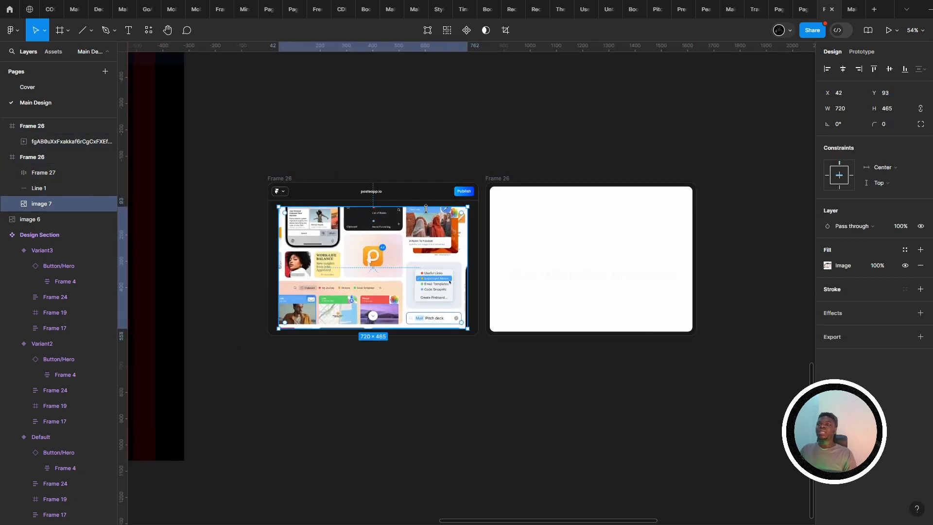
- Bring the pasteapp.io mockup frame to the front and stack it exactly over the video frame at X 3164, Y 2902
left_click(276, 180)
key("ctrl+shift+]")
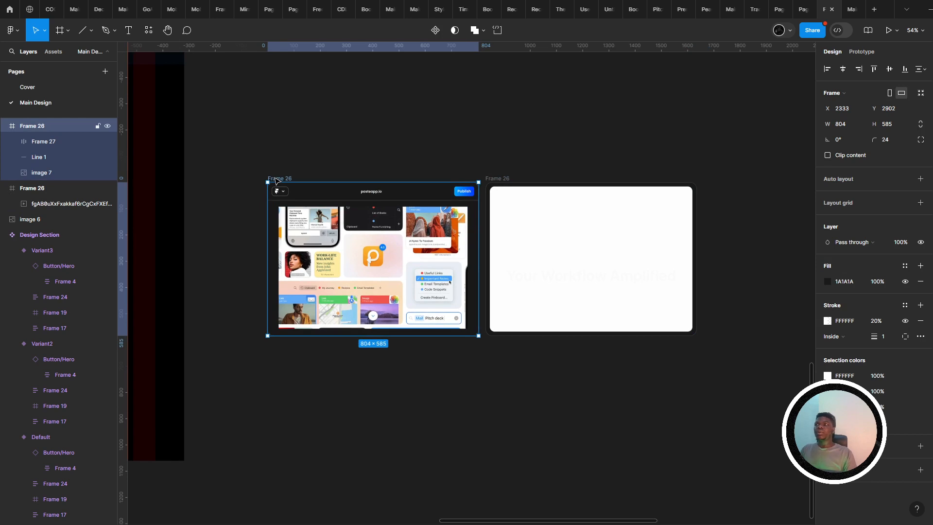
scroll(271, 175, "up", 1)
left_click(490, 182)
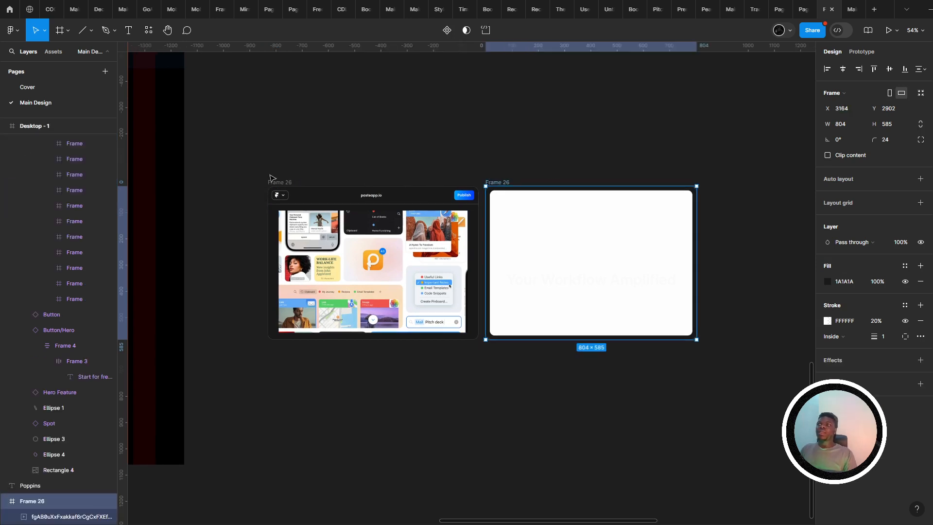
left_click_drag(275, 183, 493, 177)
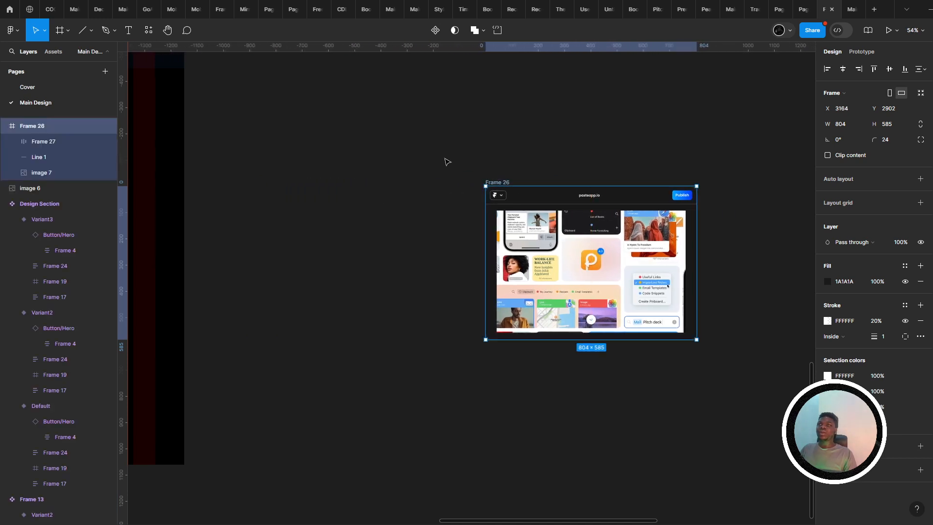
- Select the stacked mockup and video frames together and turn them into one component
left_click(445, 160)
left_click_drag(405, 173, 700, 445)
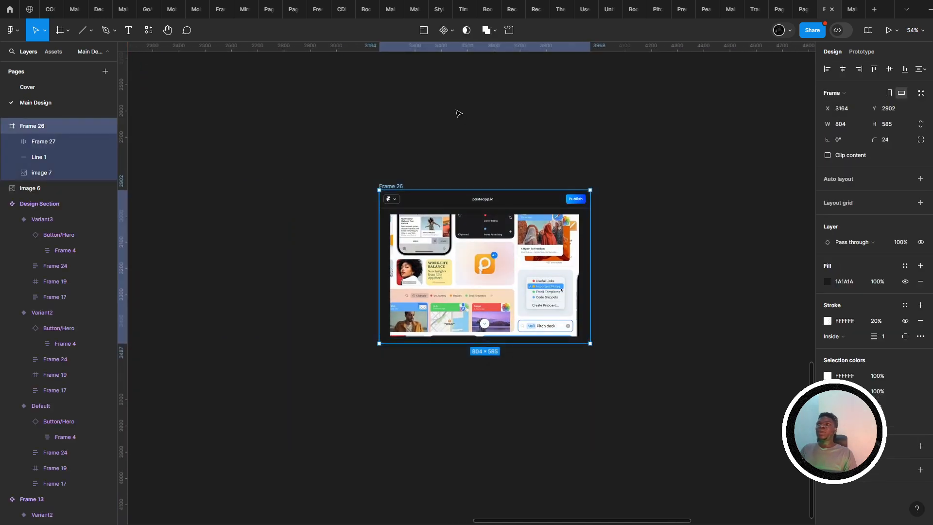
left_click(436, 31)
scroll(597, 254, "down", 5)
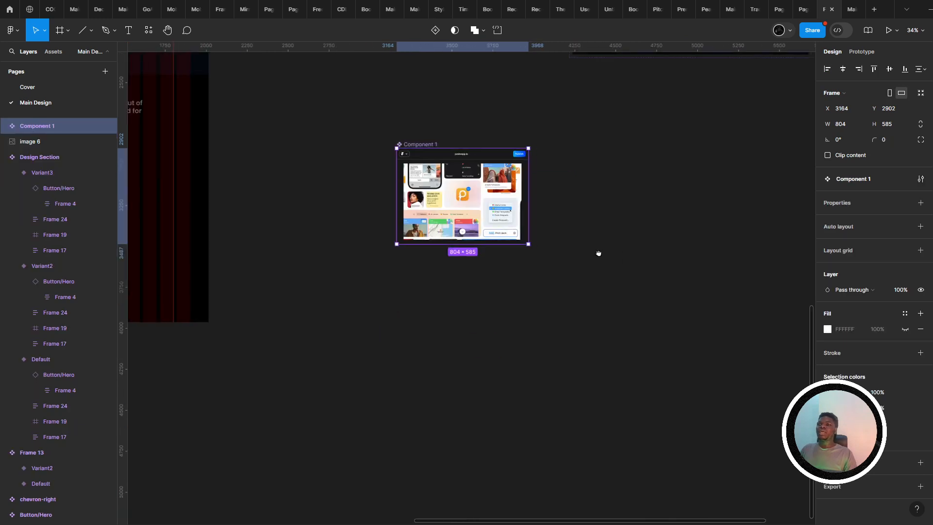
- Try widening Component 1 on the canvas and undo the resize
scroll(488, 191, "up", 2)
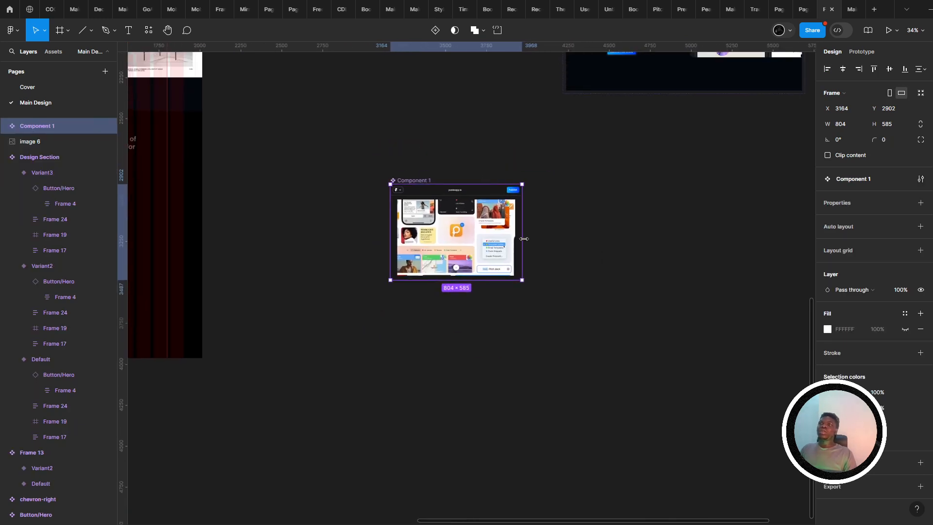
left_click_drag(524, 238, 622, 240)
key("ctrl+z")
left_click(364, 130)
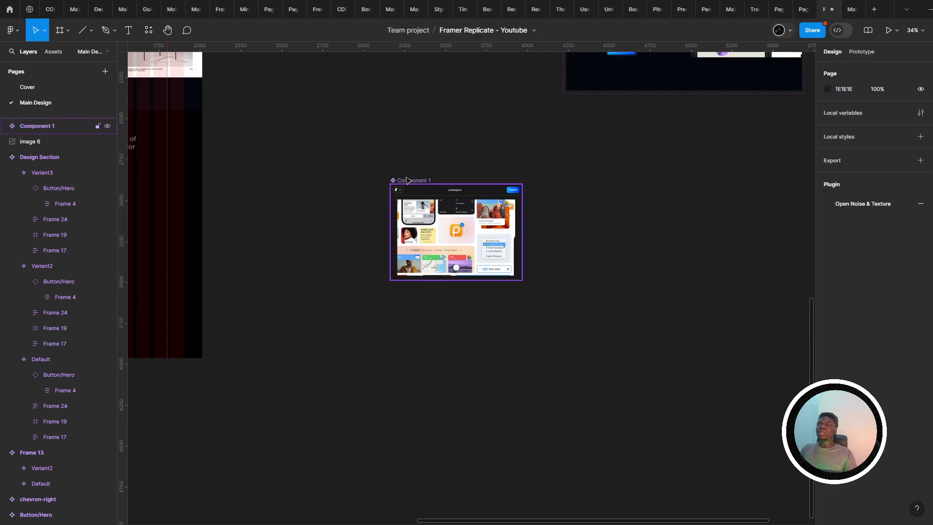
- Set the constraints of both frames nested in Component 1 to Center horizontally and vertically
left_click(407, 181)
left_click(410, 178)
left_click(410, 178)
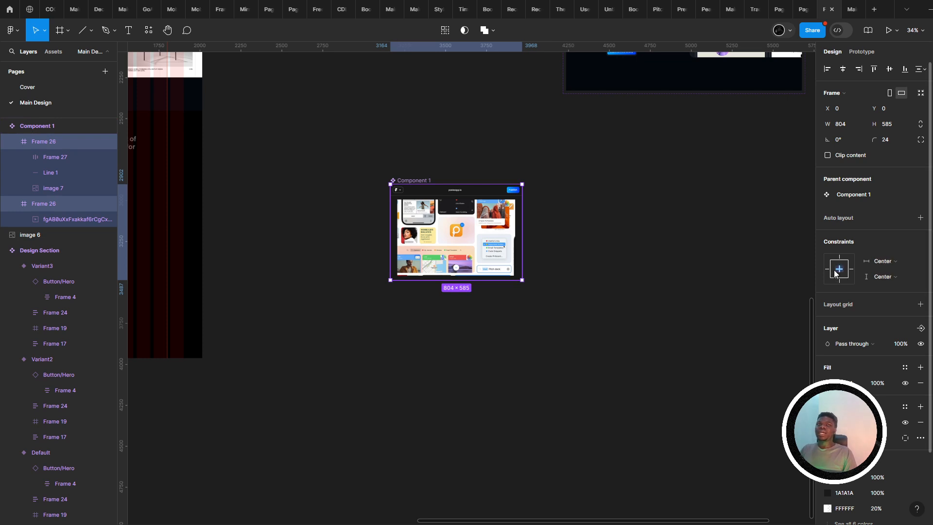
- Widen Component 1 evenly on both sides to 2844 × 585, around the centered frames
left_click(583, 227)
left_click(402, 181)
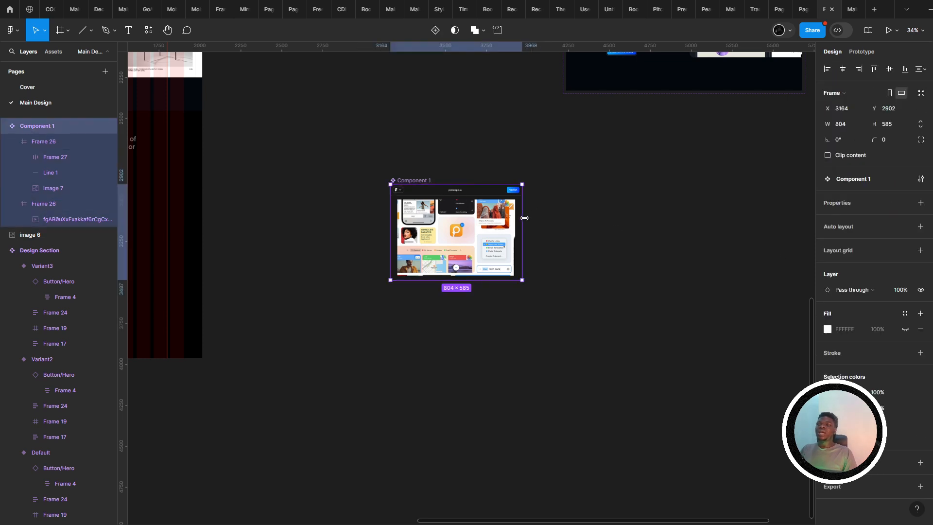
left_click_drag(525, 217, 690, 218)
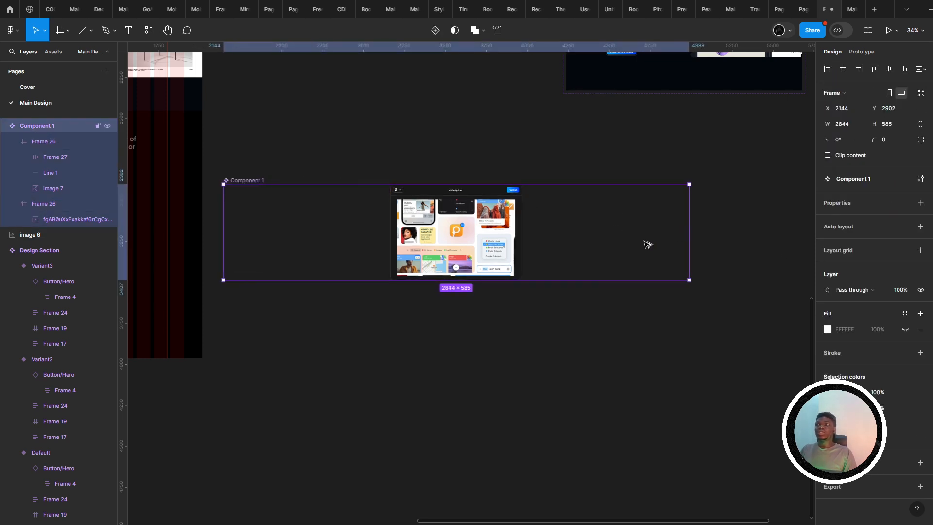
- Set the width of Component 1 to 1920 and move it to X 2521
scroll(649, 245, "up", 3)
scroll(649, 244, "left", 3)
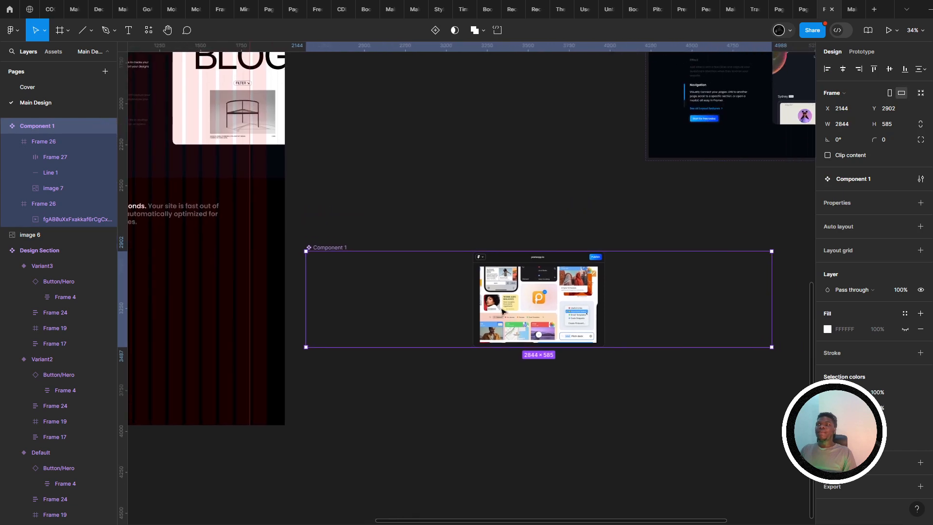
left_click(844, 127)
type("1920")
key("Return")
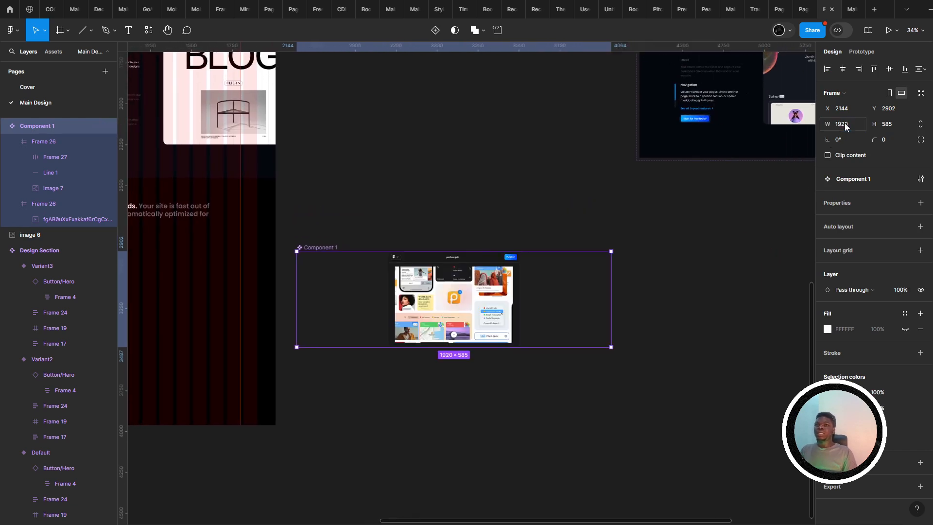
scroll(532, 312, "down", 3)
scroll(531, 313, "left", 2)
left_click_drag(530, 247, 464, 304)
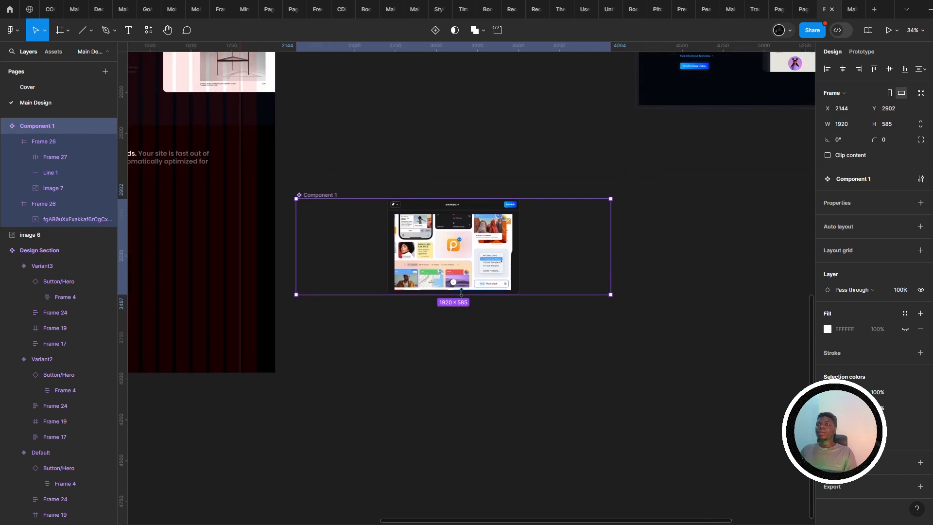
left_click_drag(471, 258, 532, 262)
left_click_drag(531, 262, 444, 270)
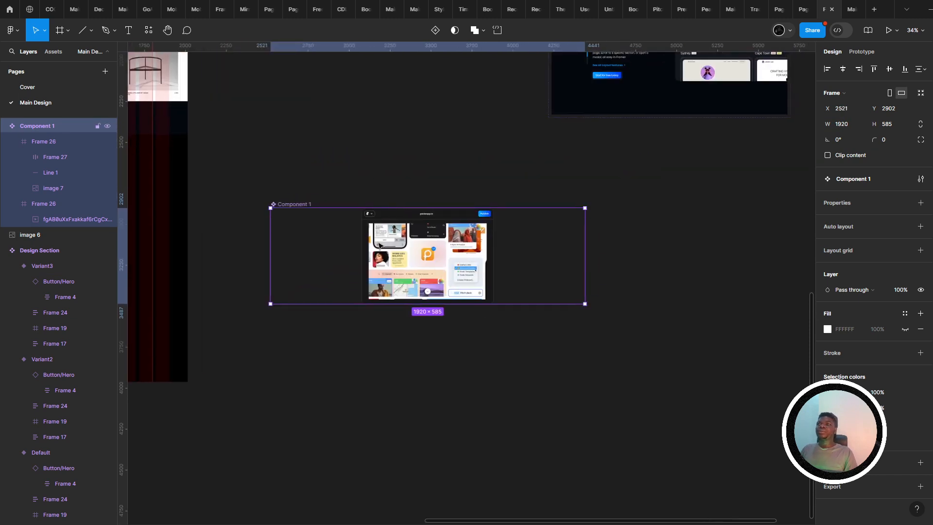
- Add a second variant to Component 1 and place its mockup and video frames side by side with a 21 gap, centered in the variant
left_click(436, 31)
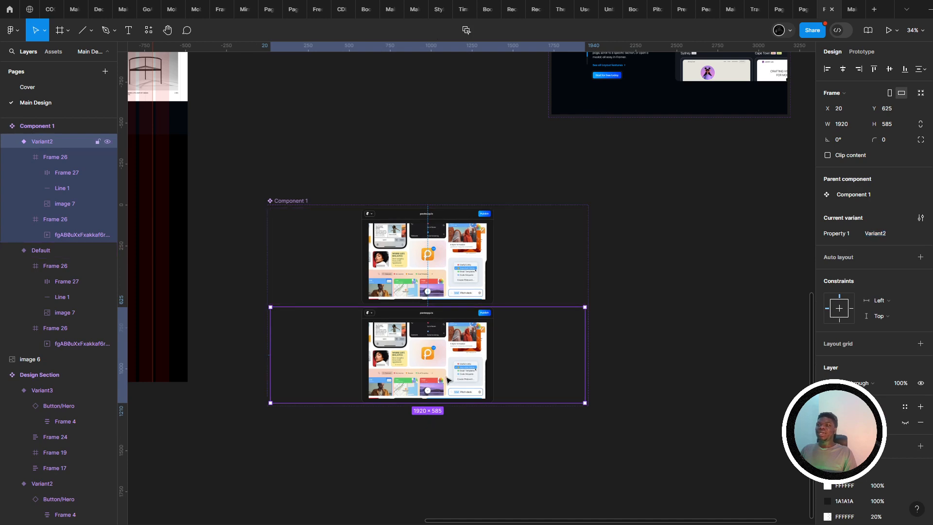
double_click(454, 369)
left_click_drag(439, 350, 376, 351)
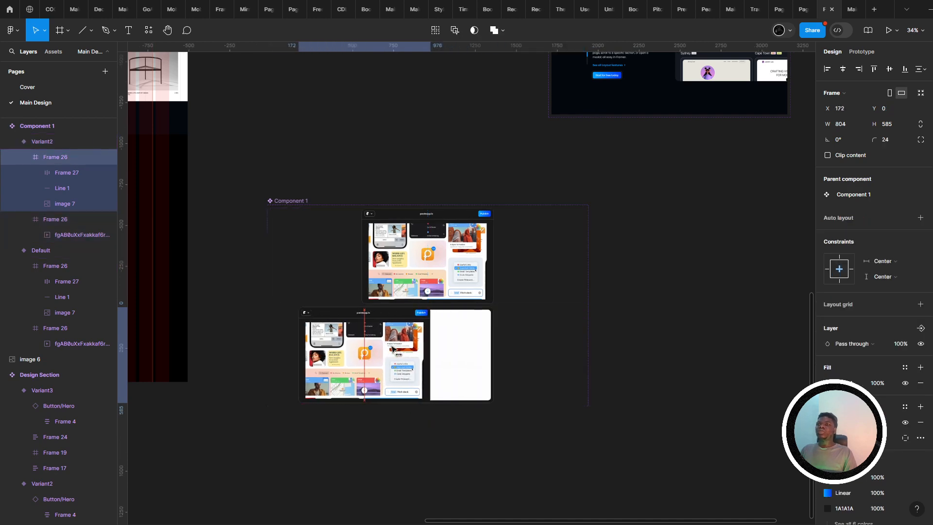
left_click(475, 340)
mouse_move(475, 340)
left_mouse_down()
mouse_move(518, 343)
mouse_move(490, 346)
left_mouse_up()
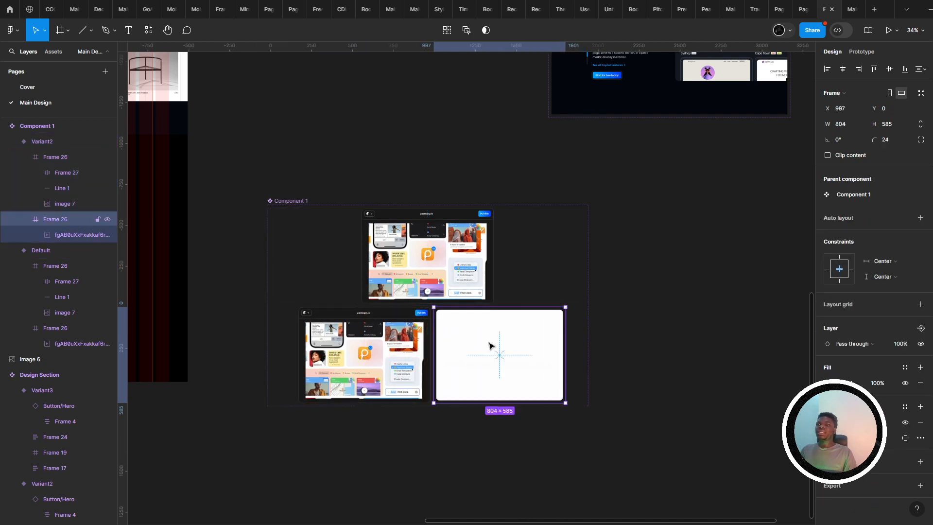
left_click(423, 345, "shift")
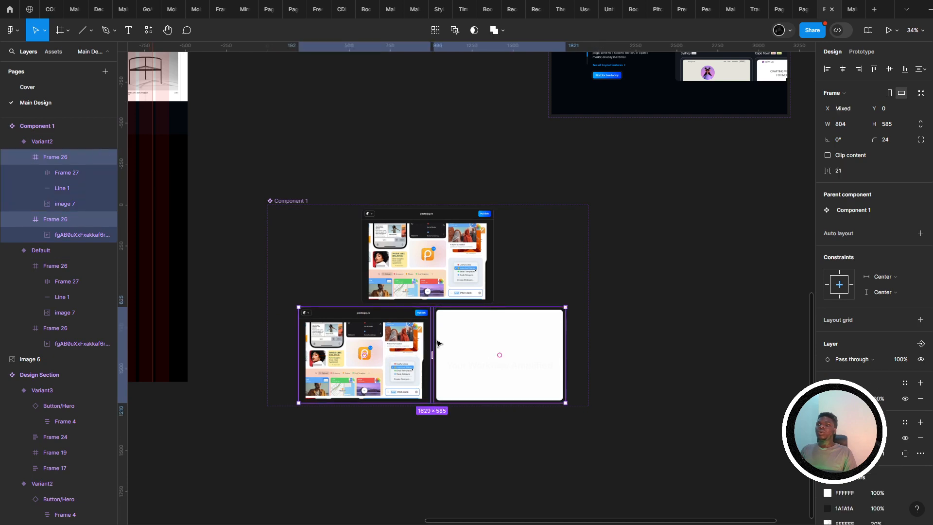
scroll(447, 338, "up", 2)
left_click_drag(447, 337, 451, 338)
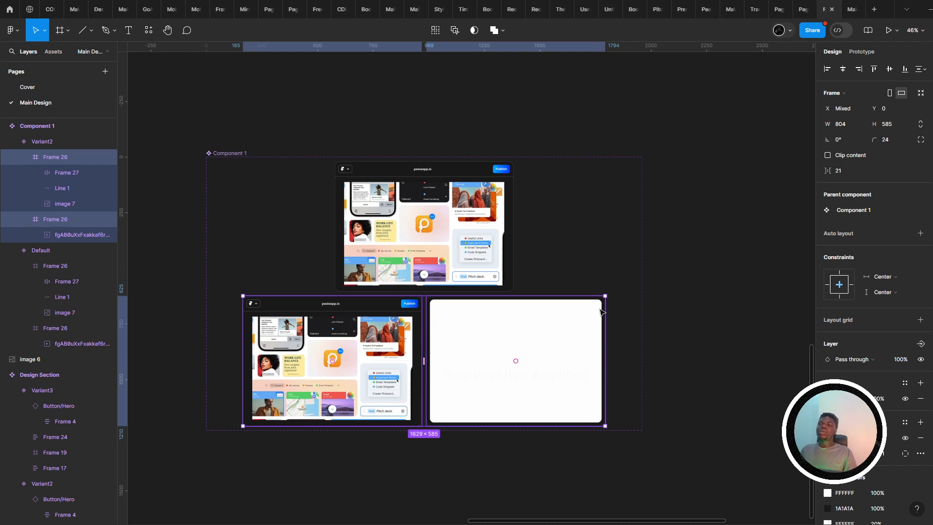
- Try to link the Default variant to Variant2 with an instant While hovering interaction
left_click(588, 228)
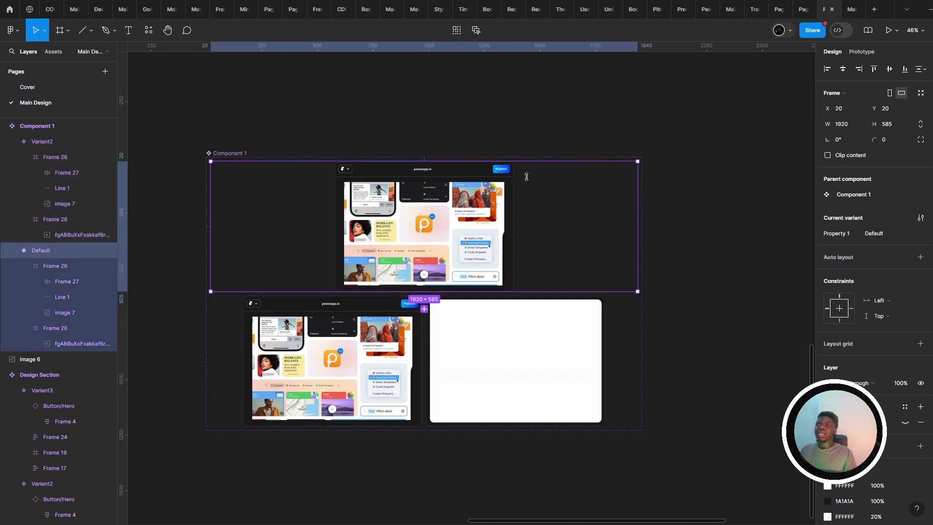
left_click(861, 52)
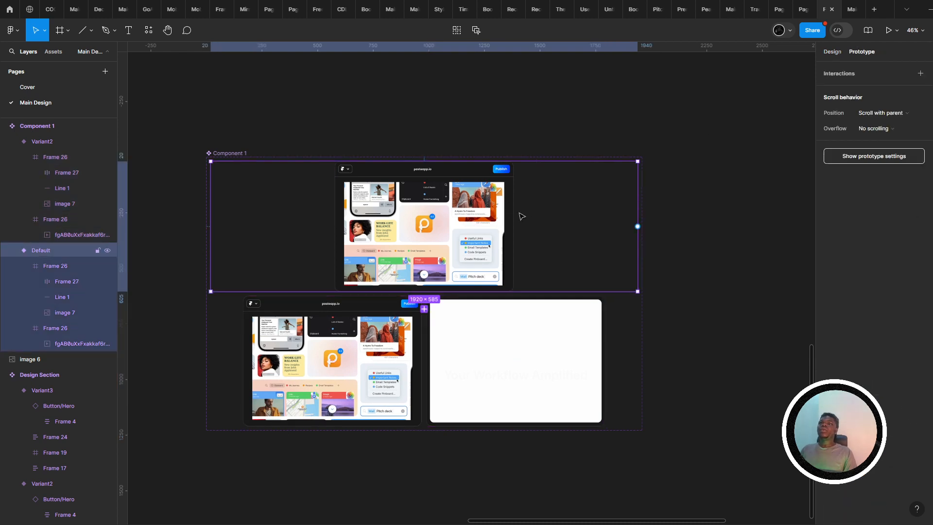
left_click_drag(638, 228, 505, 353)
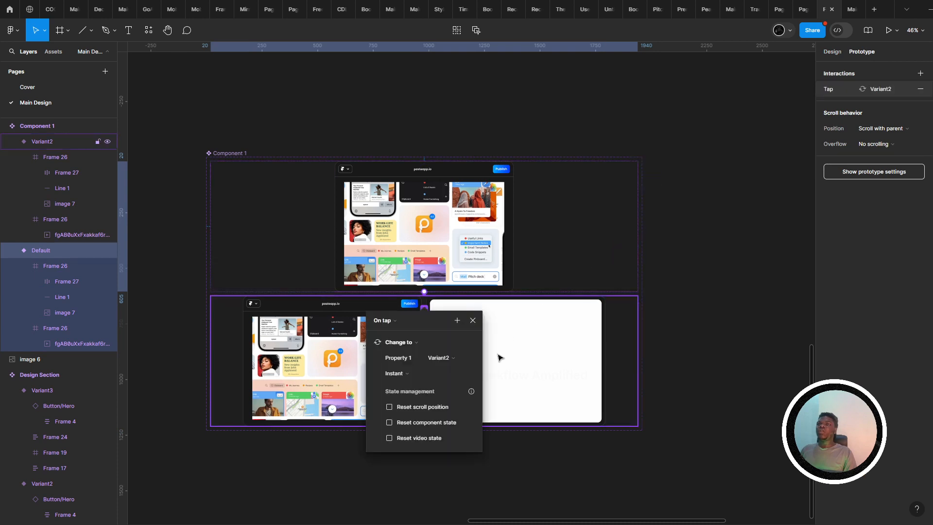
left_click(389, 322)
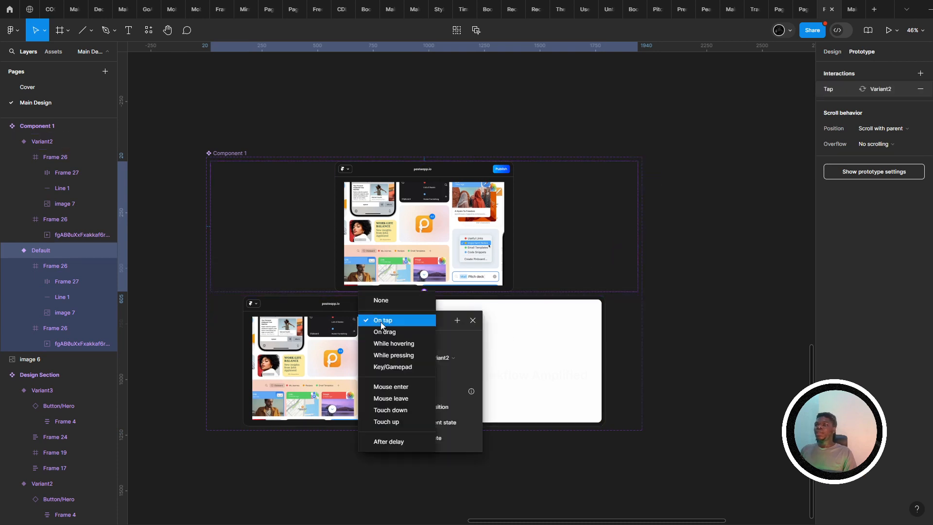
left_click(409, 344)
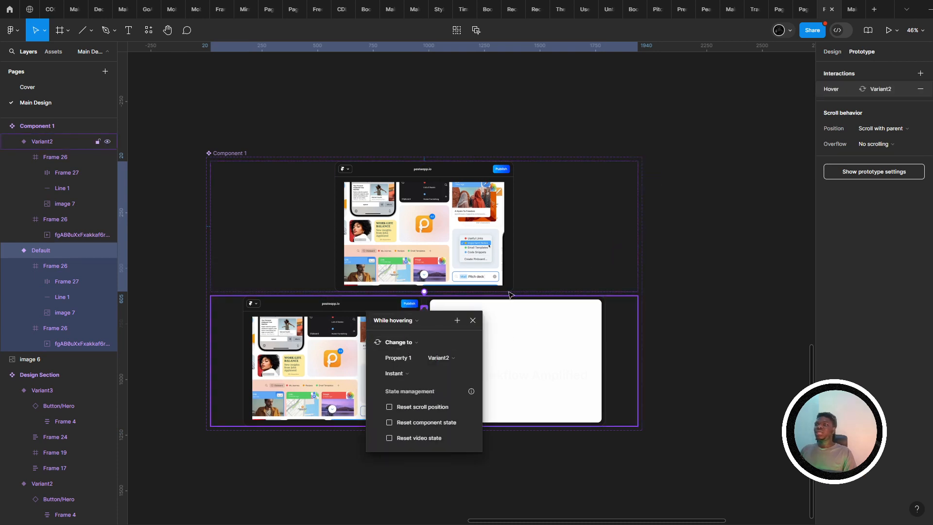
left_click(473, 320)
left_click(601, 241)
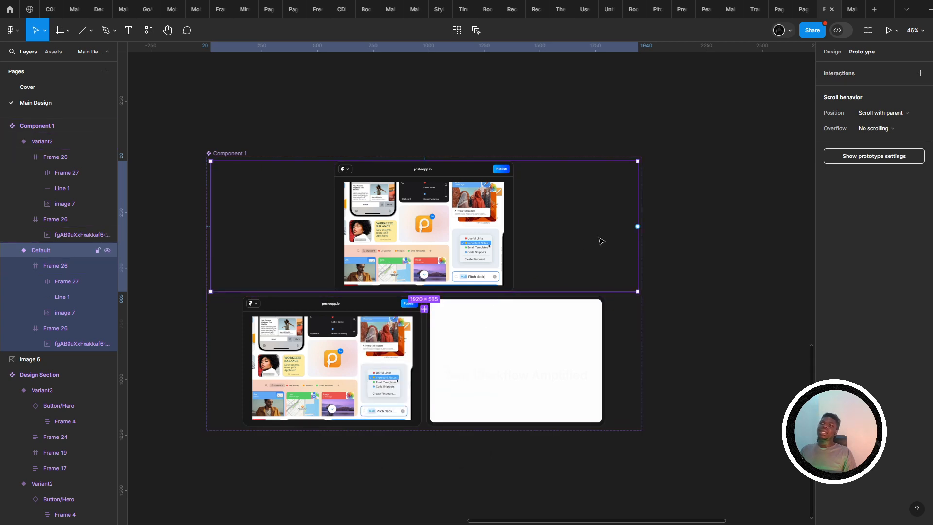
- Link the Default variant to Variant2 on tap, using Smart animate with Reset video state enabled
left_click_drag(637, 226, 437, 369)
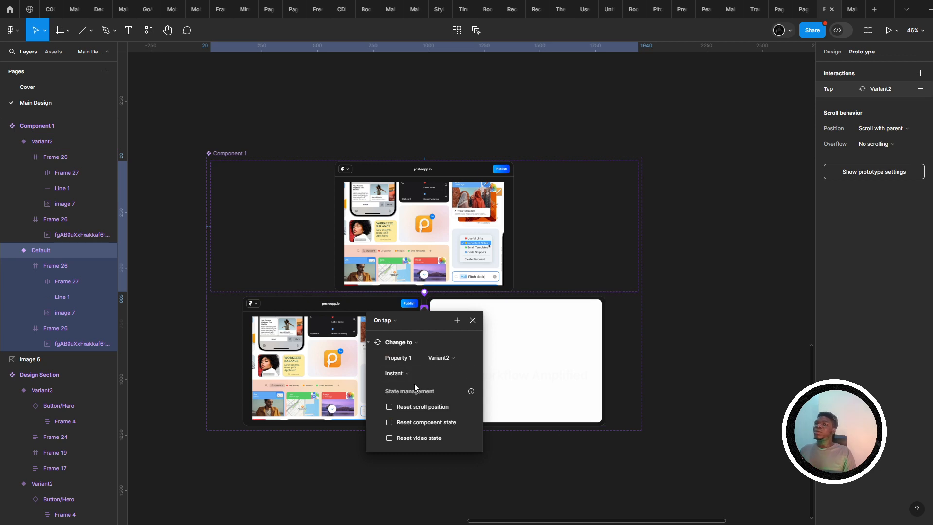
left_click(415, 369)
left_click(424, 395)
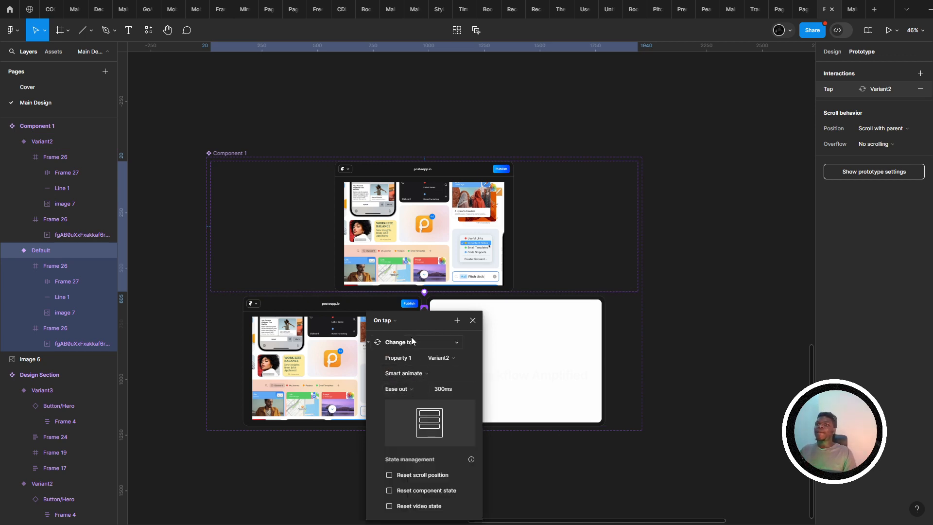
left_click_drag(419, 313, 491, 252)
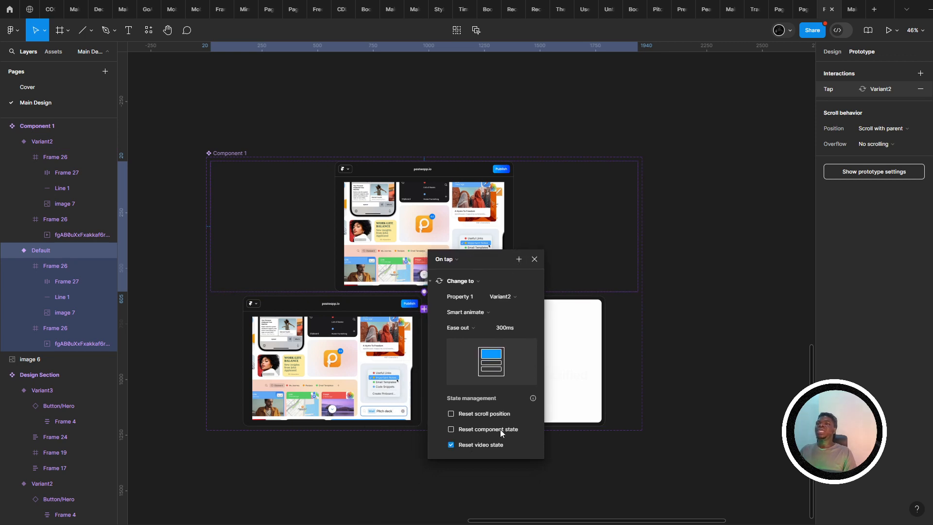
mouse_move(533, 398)
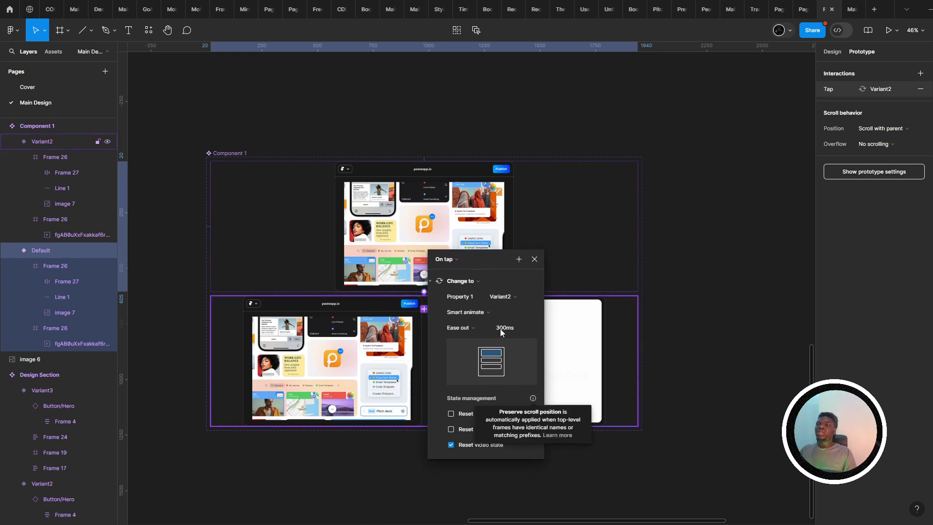
left_click(534, 260)
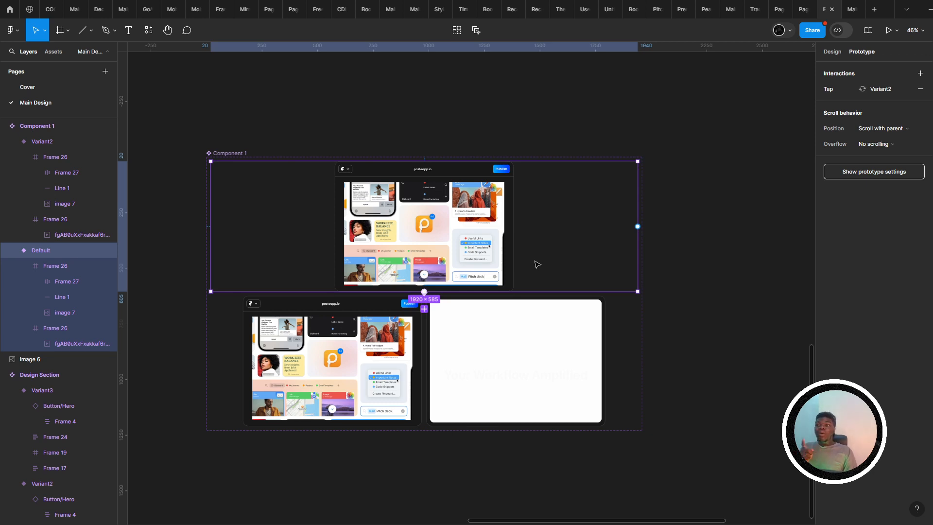
- Change the trigger of the Default variant's interaction to While hovering
left_click(535, 377)
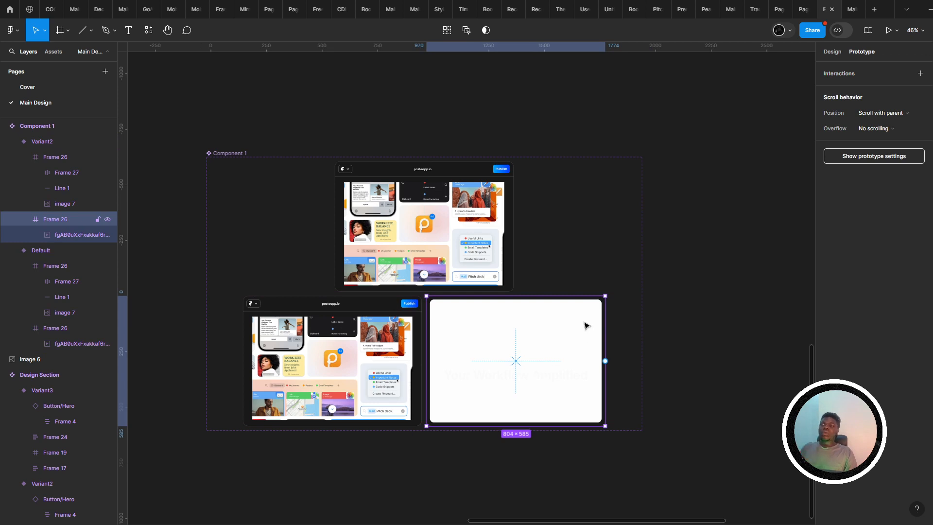
key("Escape")
scroll(467, 344, "down", 3)
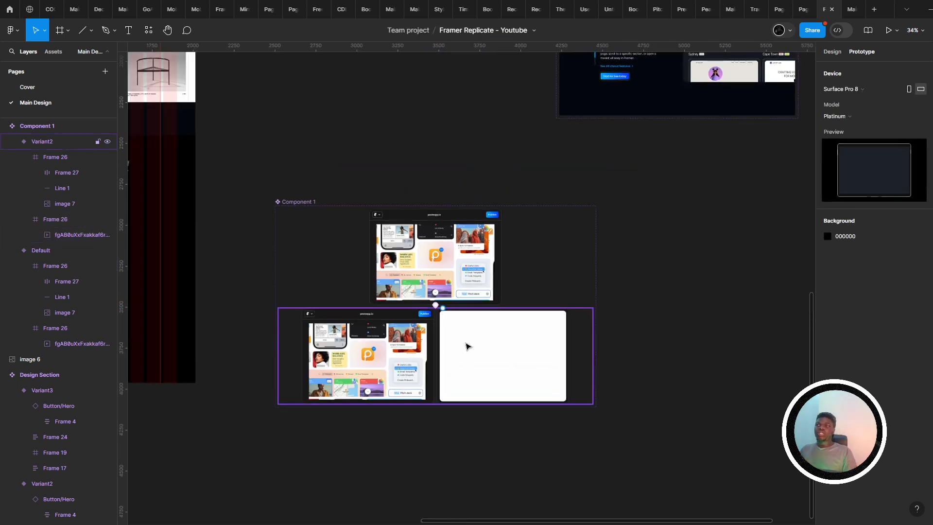
scroll(464, 342, "up", 1)
left_click(562, 237)
left_click(872, 94)
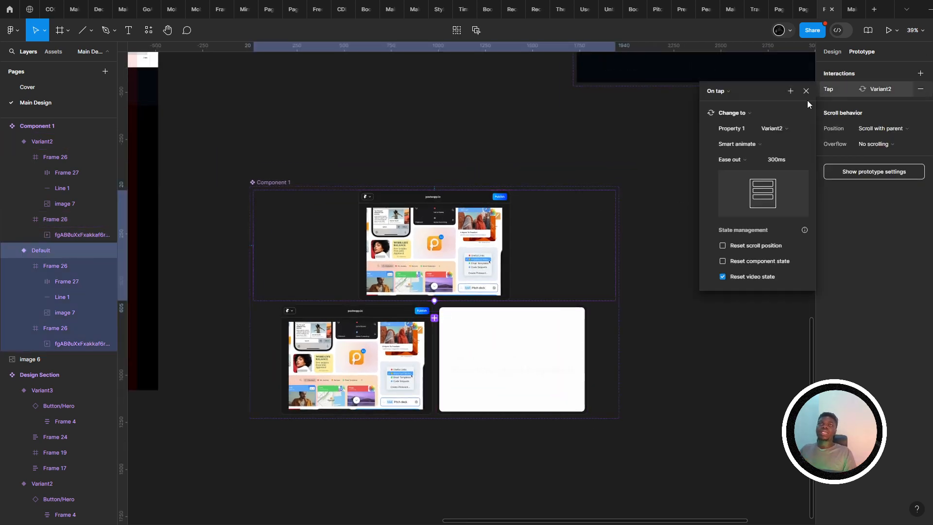
left_click(721, 92)
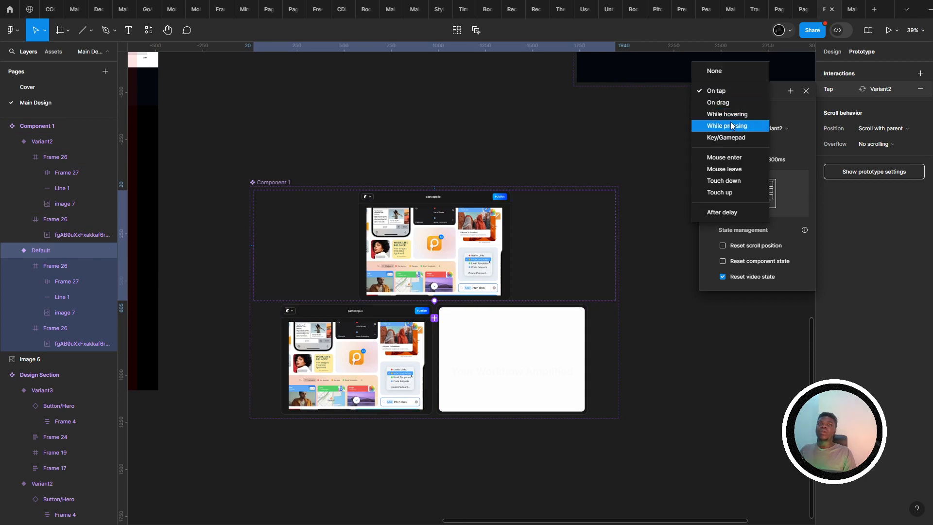
left_click(725, 116)
left_click(736, 92)
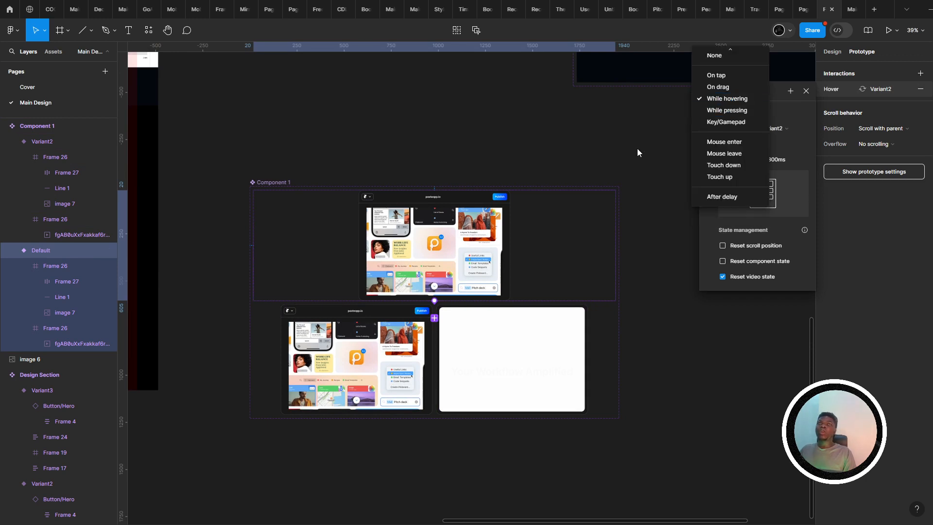
left_click(637, 149)
- Copy the Default variant into Desktop - 1 as an instance below the Deploy in seconds text
left_click_drag(570, 241, 742, 243)
left_click_drag(463, 253, 334, 285)
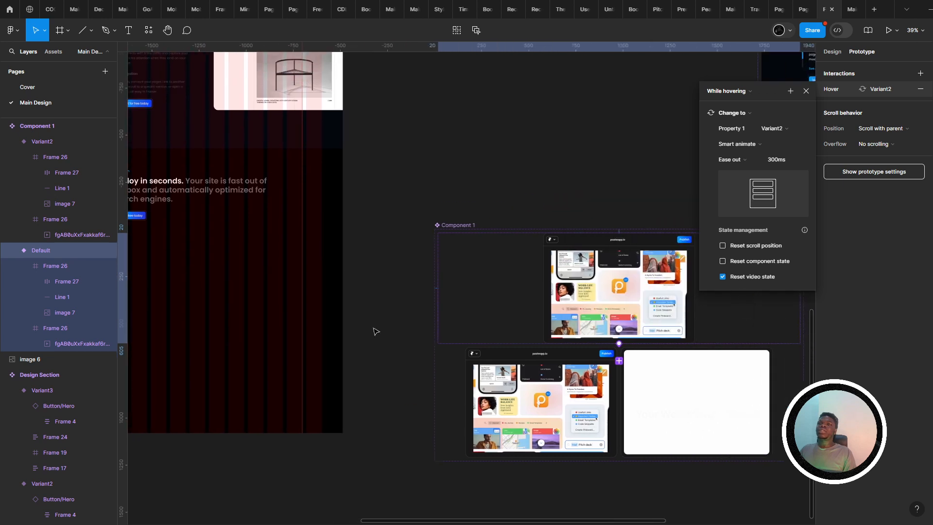
left_click(428, 319)
left_click(440, 298)
key("ctrl+c")
left_click(316, 326)
key("ctrl+v")
left_click_drag(309, 328, 530, 251)
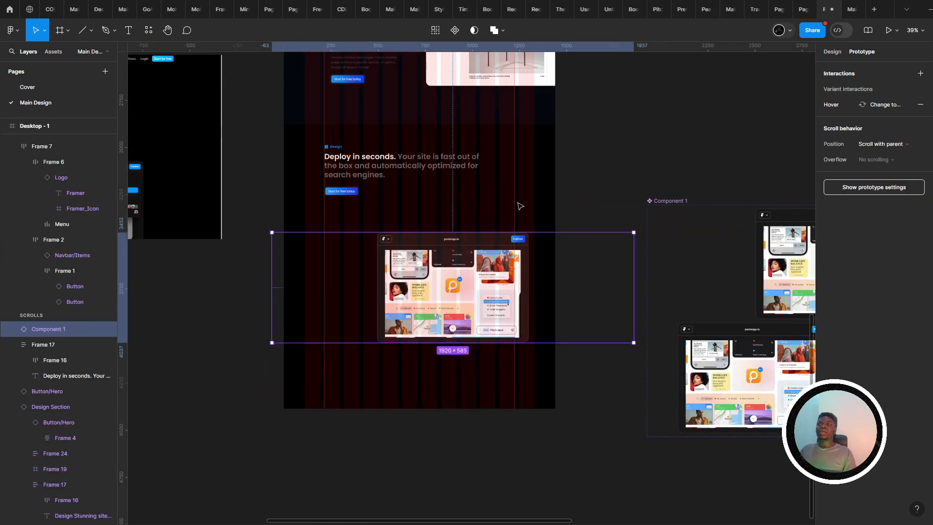
- Center the Component 1 instance horizontally in Desktop - 1 and raise it to Y 3354, closer to the Deploy in seconds text
left_click(832, 54)
left_click(843, 69)
left_click_drag(572, 225, 535, 306)
left_click_drag(435, 351, 430, 333)
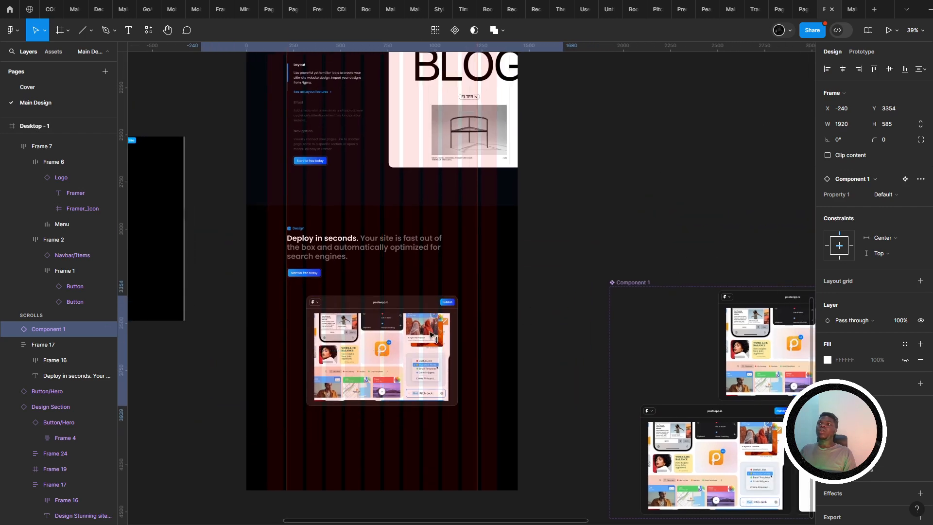
left_click_drag(469, 257, 450, 279)
left_click(448, 280)
left_click_drag(452, 311, 438, 272)
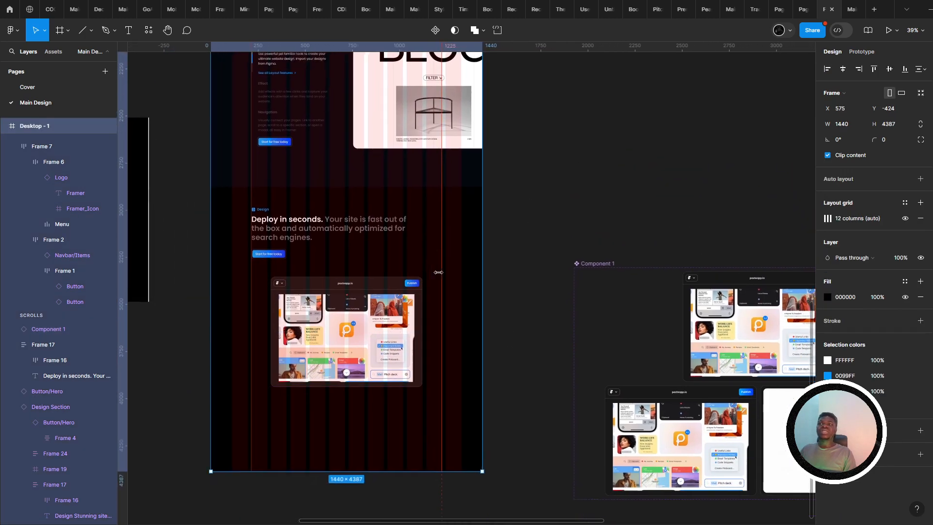
- Delete the Component 1 instance from Desktop - 1
scroll(439, 272, "down", 1)
left_click(392, 322)
scroll(296, 331, "right", 2)
scroll(202, 334, "down", 3)
left_click(460, 351)
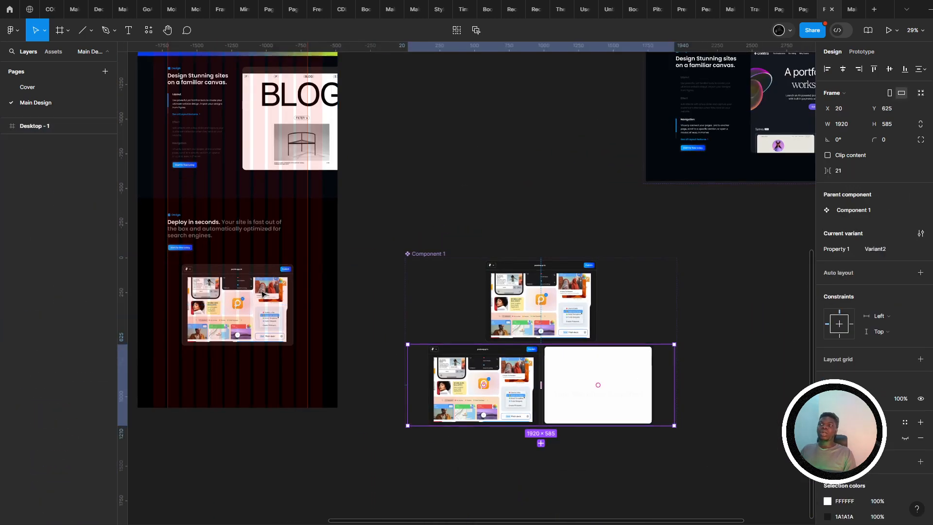
left_click(262, 294)
- Set the width of both Component 1 variants, Default and Variant2, to 1440
left_click(453, 300)
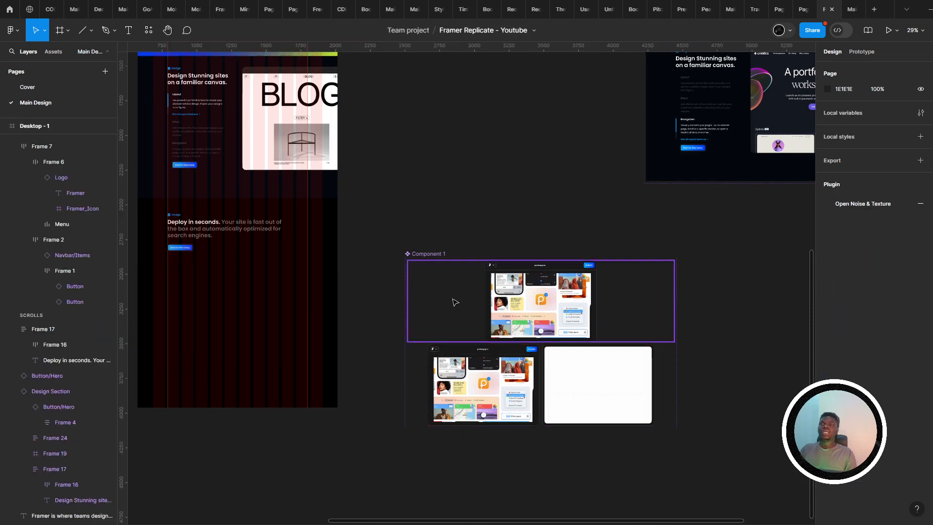
left_click(464, 369, "shift")
left_click(600, 384)
key("Return")
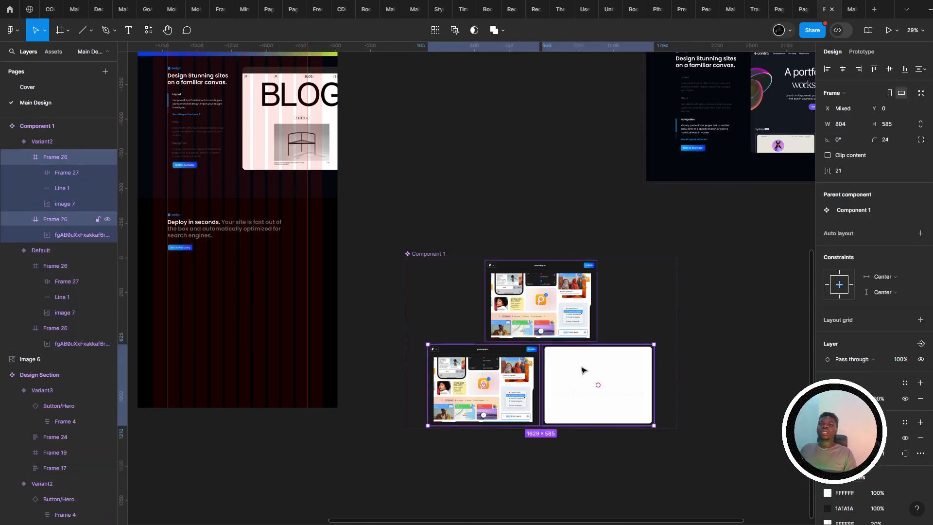
left_click(483, 317)
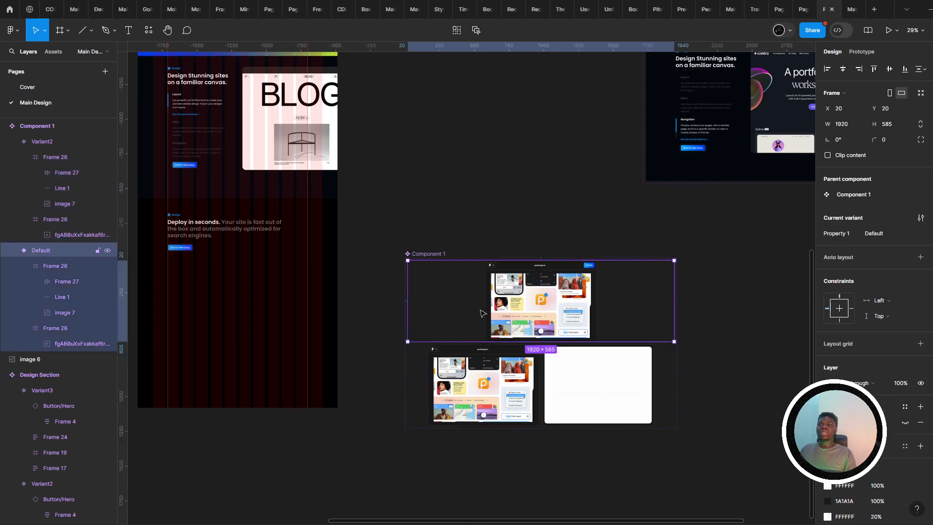
left_click(469, 374, "shift")
left_click(850, 125)
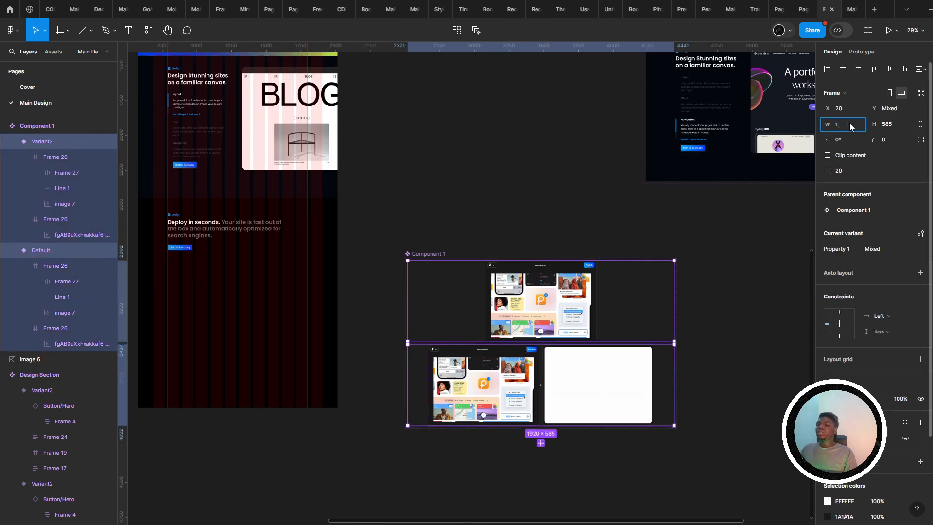
key("Return")
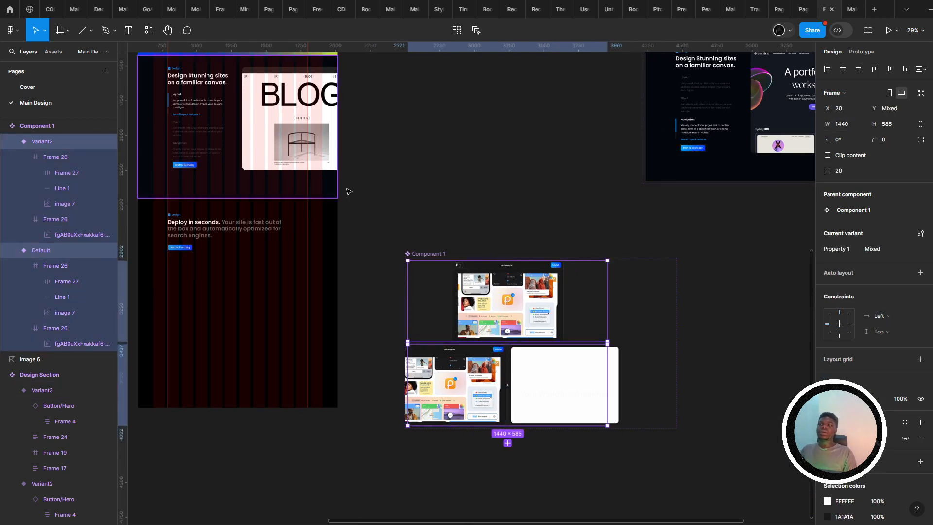
- Shift the pasteapp.io and video frames of Variant2 slightly left
scroll(552, 369, "right", 2)
left_click(516, 363)
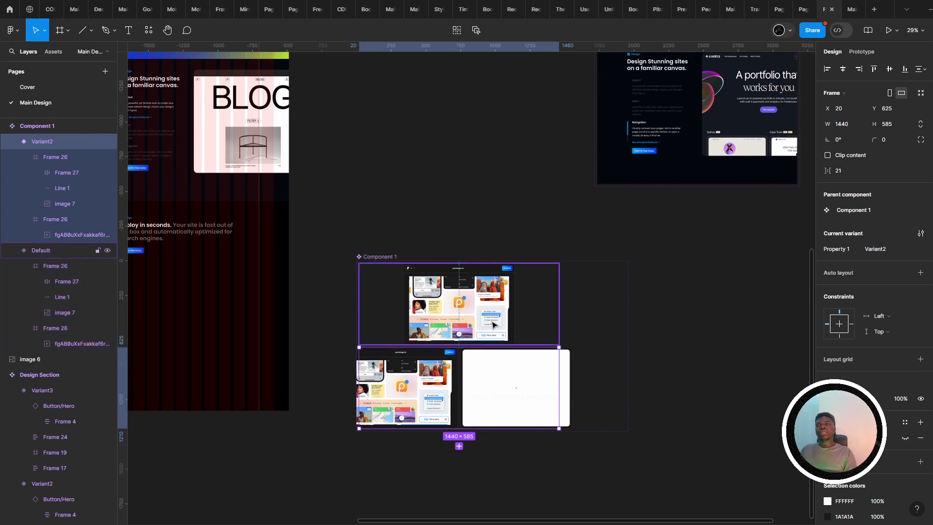
left_click(498, 331)
left_click(514, 380)
scroll(456, 384, "up", 1)
scroll(453, 388, "up", 2)
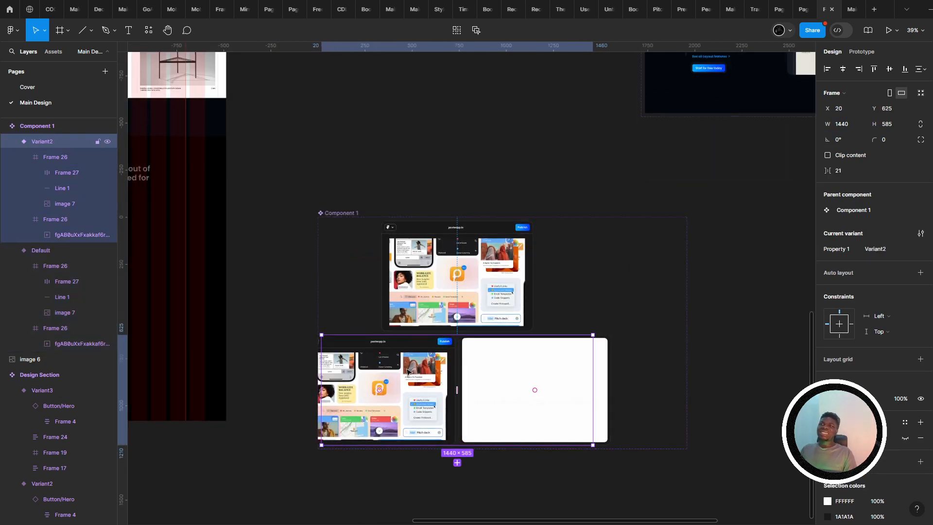
key("Return")
mouse_move(505, 356)
left_mouse_down()
mouse_move(474, 350)
mouse_move(494, 358)
left_mouse_up()
left_click(489, 265)
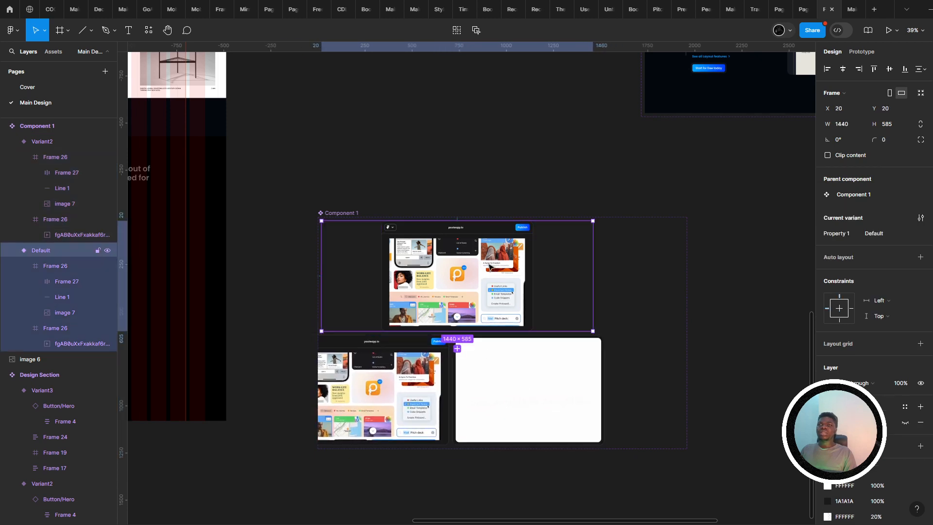
left_click(489, 265)
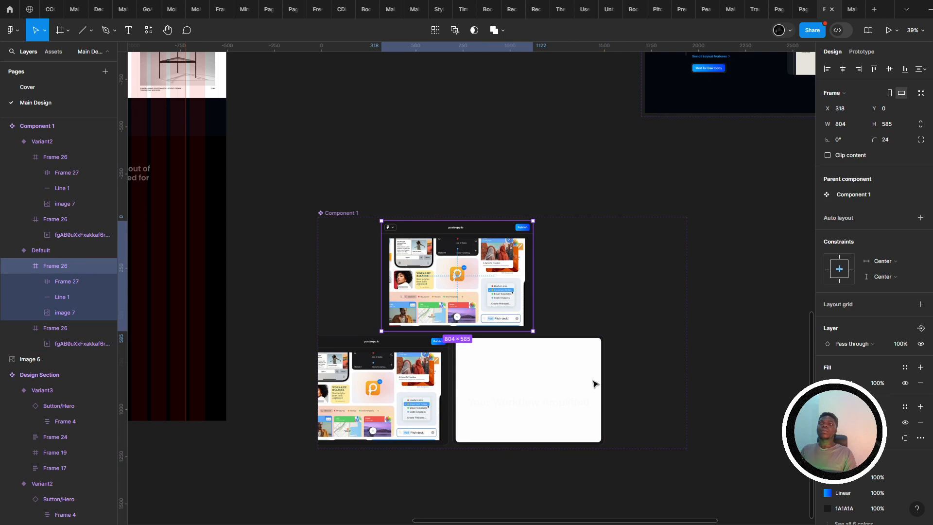
left_click(611, 337)
- Center Variant2 horizontally within the Component 1 set
left_click(491, 358)
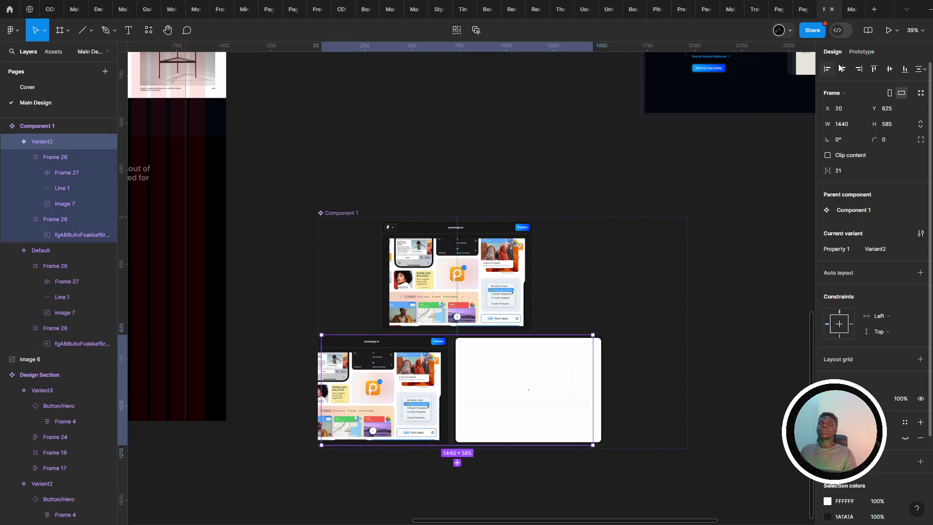
left_click_drag(403, 408, 448, 408)
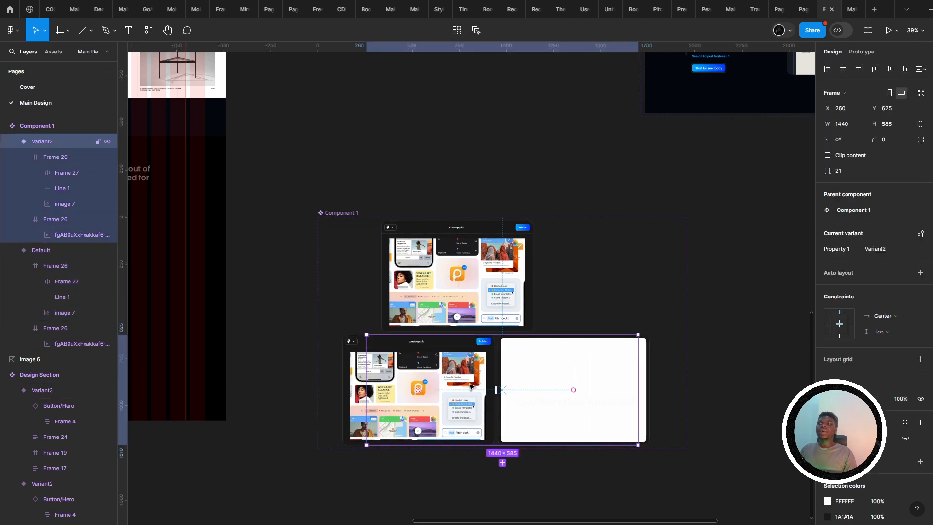
left_click_drag(479, 374, 458, 363)
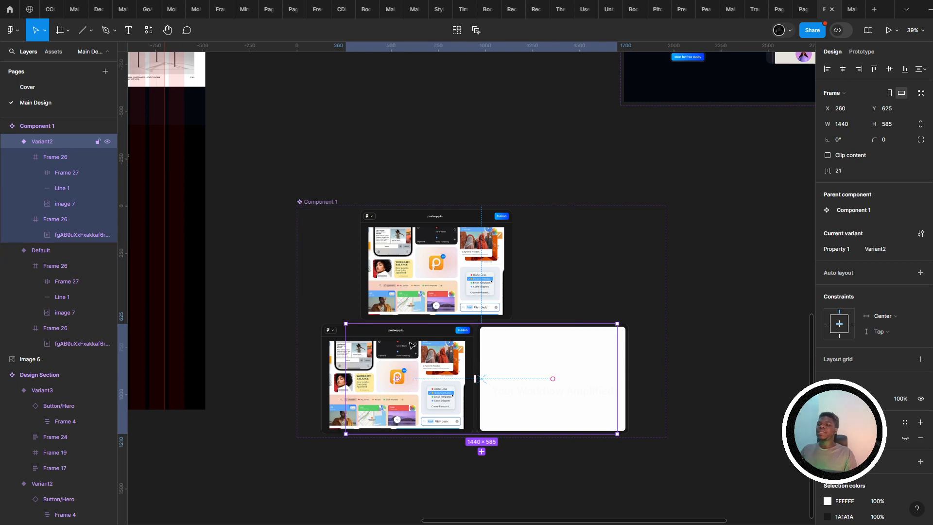
- Move Variant2's pasteapp.io and video frames left together, placing the video frame at X 472
double_click(410, 354)
left_click(504, 354)
left_click(459, 349, "shift")
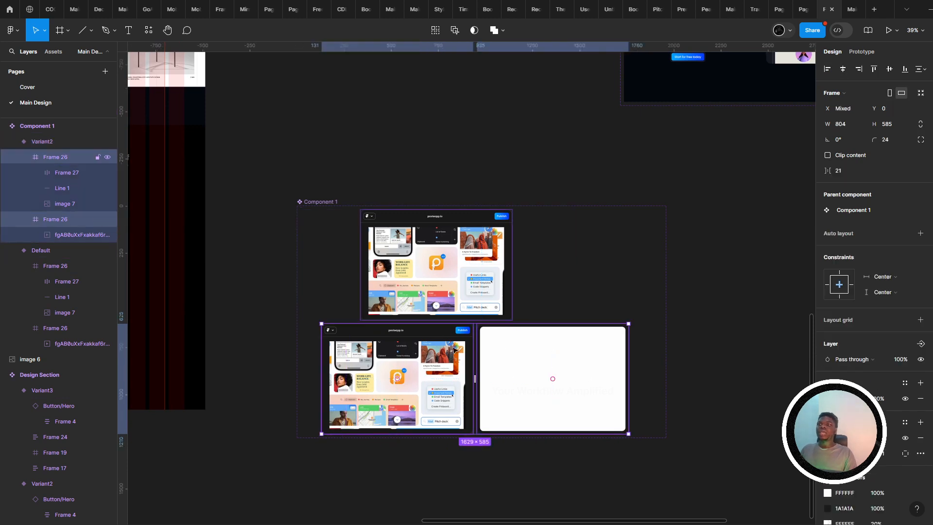
scroll(492, 343, "up", 3)
scroll(493, 346, "up", 1)
left_click_drag(489, 348, 419, 346)
scroll(422, 344, "down", 3)
scroll(422, 344, "down", 1)
left_click(530, 333)
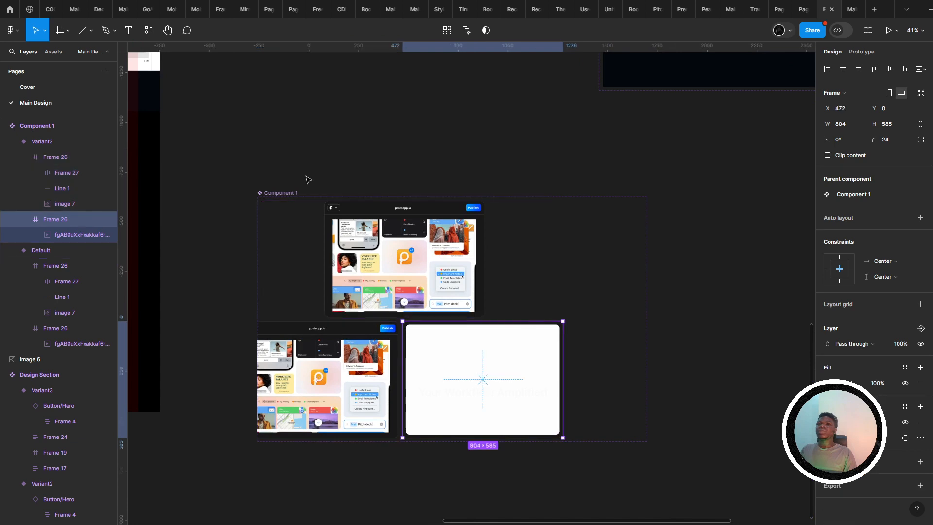
- Center the Default variant horizontally within the Component 1 set
left_click(285, 194)
left_click(391, 286)
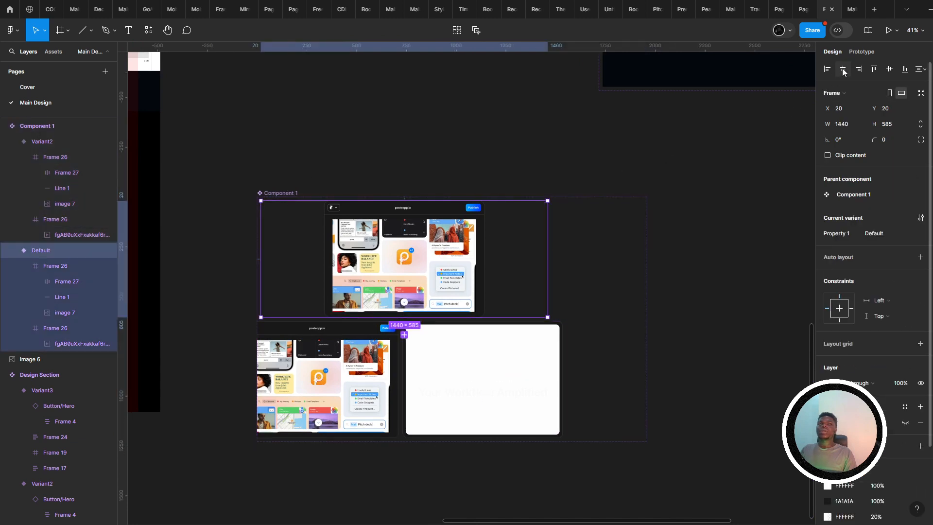
key("alt+h")
- Move both Variant2 frames right together so the pair is centered in the variant, with the frames at X -95 and X 730
left_click(462, 371)
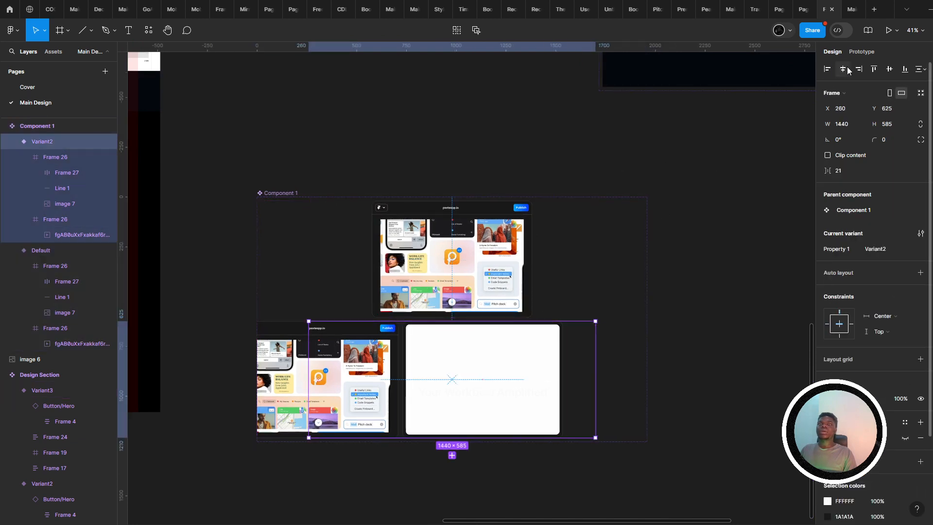
left_click(447, 336)
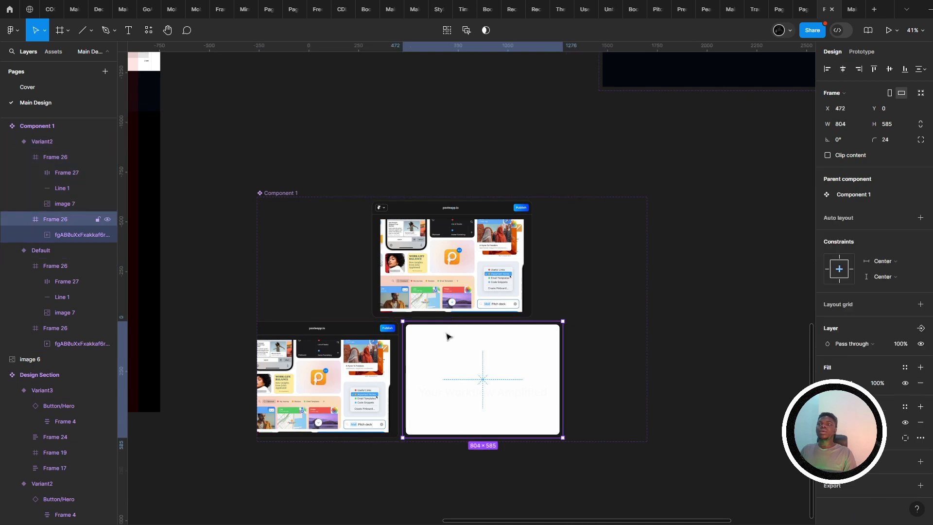
left_click(348, 356)
left_click(300, 285)
left_click(481, 379)
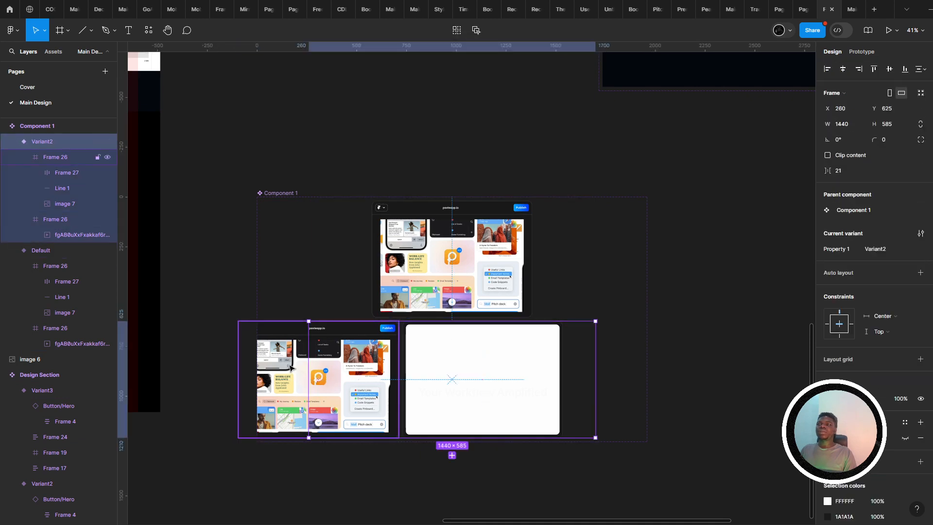
double_click(344, 361)
left_click(461, 359)
left_click(367, 358, "shift")
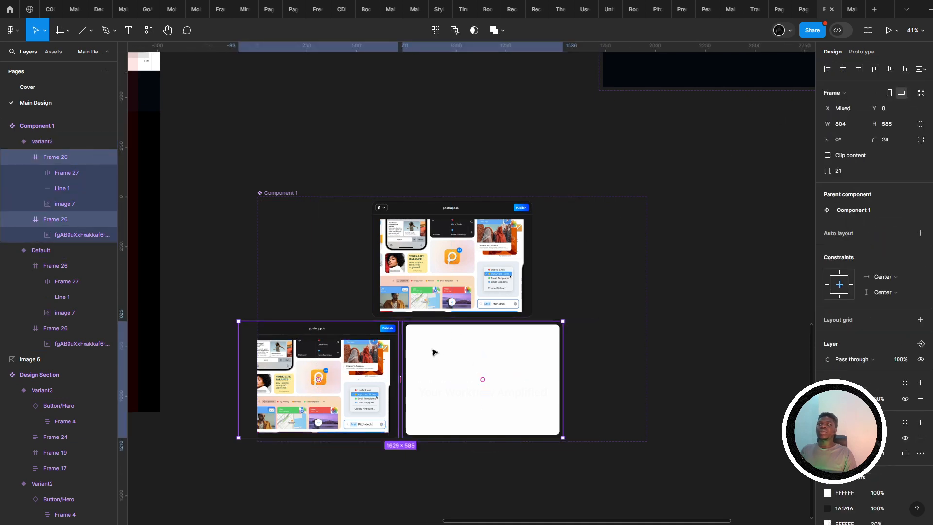
left_click_drag(433, 349, 484, 347)
left_click(600, 274)
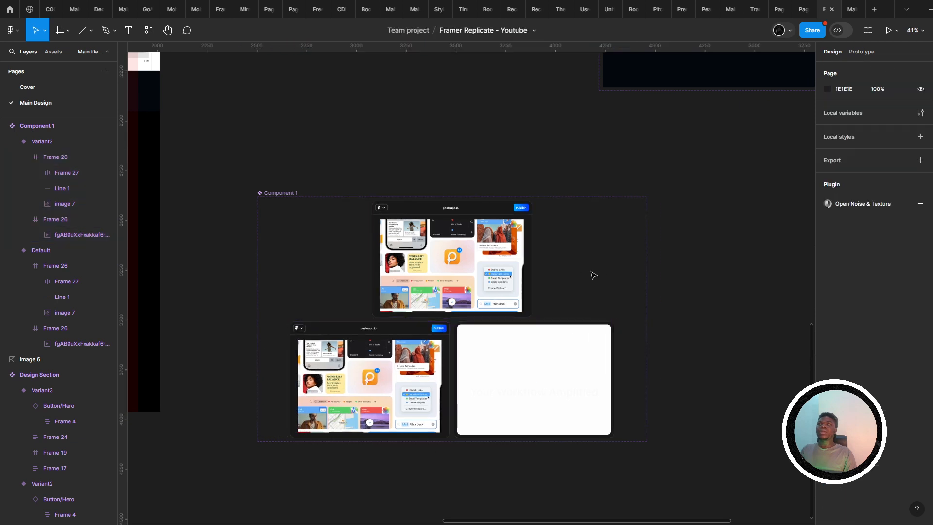
- Place an instance of the Default variant in Desktop - 1 below the Deploy in seconds text, centered horizontally at Y 3297
scroll(550, 383, "up", 2)
scroll(529, 391, "down", 3)
scroll(505, 352, "down", 2)
left_click(483, 314)
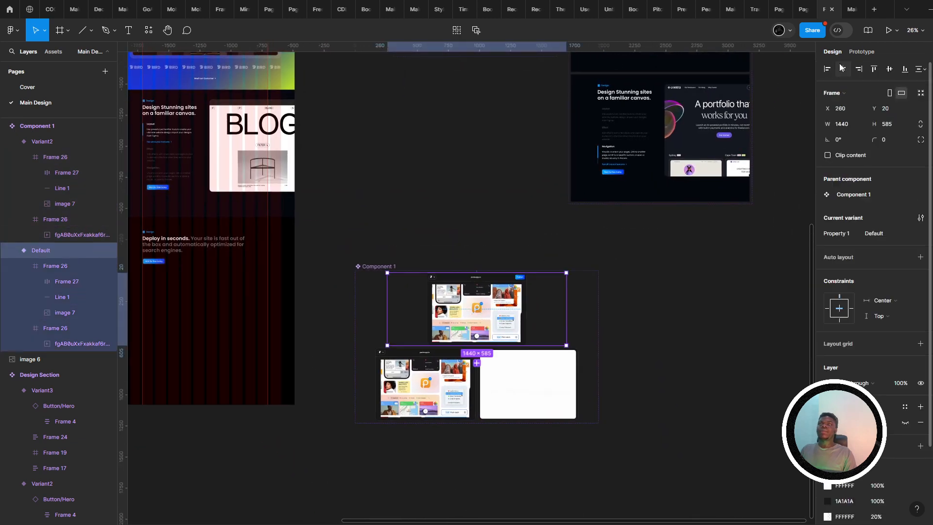
left_click(860, 51)
left_click_drag(466, 299, 426, 309)
left_click(631, 310)
left_click(698, 312)
left_click(832, 52)
left_click(843, 69)
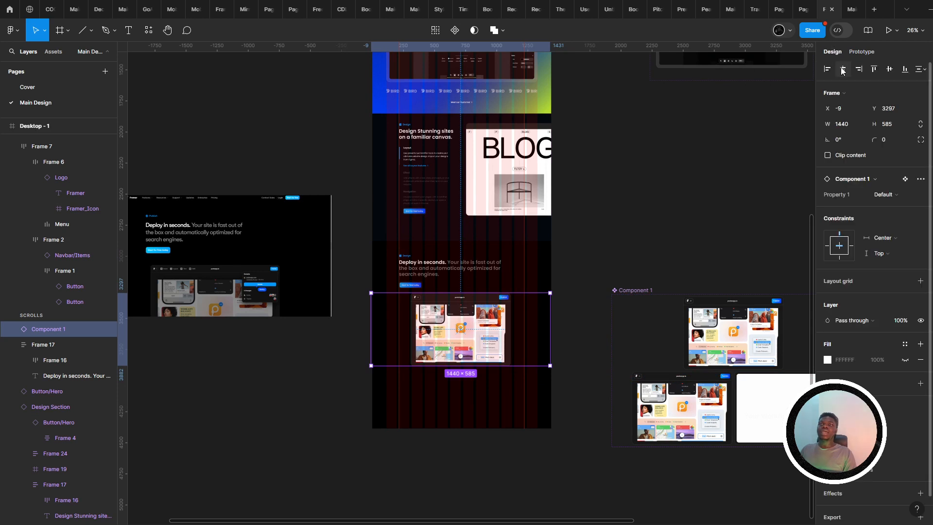
scroll(437, 325, "up", 5)
left_click_drag(436, 324, 436, 321)
key("ctrl+z")
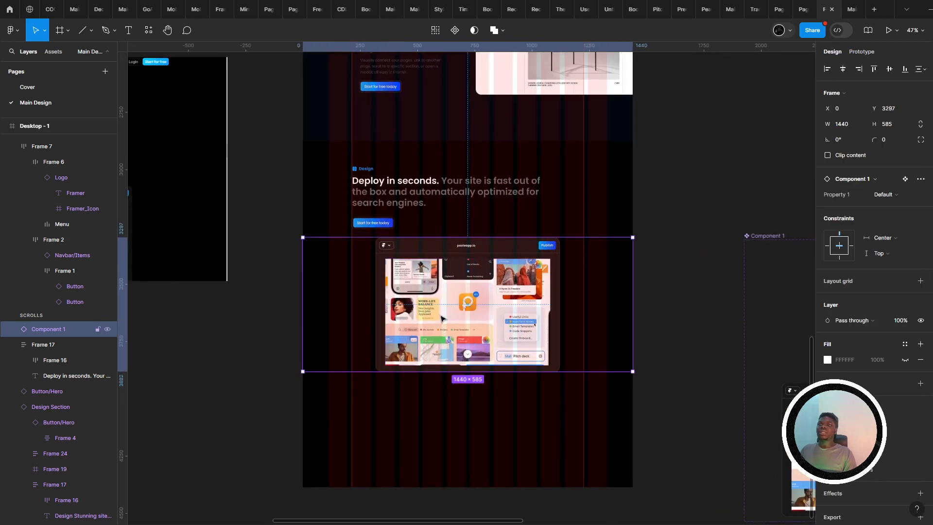
- Preview the Deploy in seconds section in the prototype and check how the component separates on hover
scroll(436, 321, "right", 5)
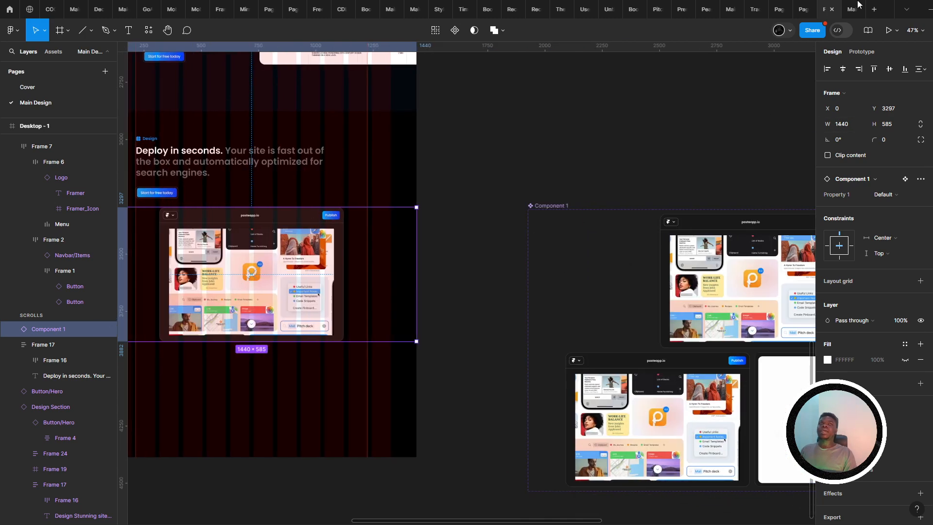
key("ctrl+alt+Return")
scroll(435, 196, "up", 5)
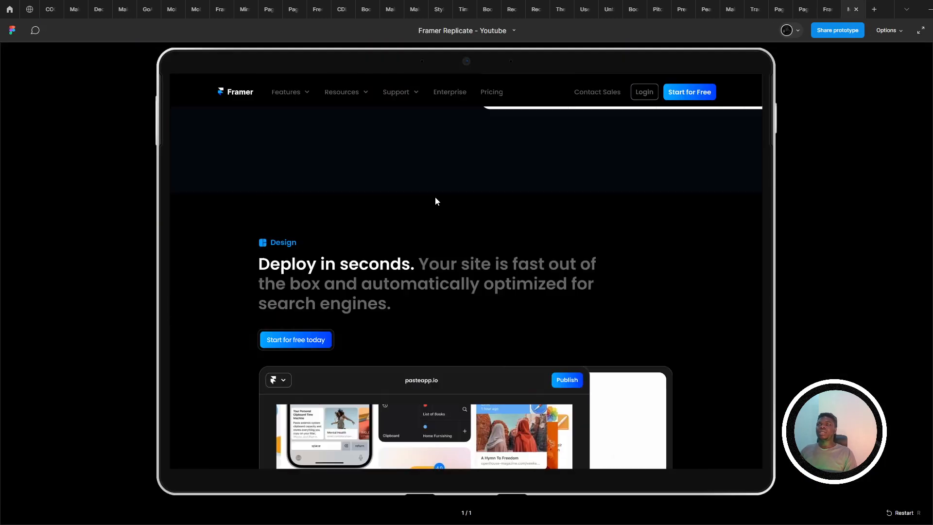
scroll(423, 422, "down", 2)
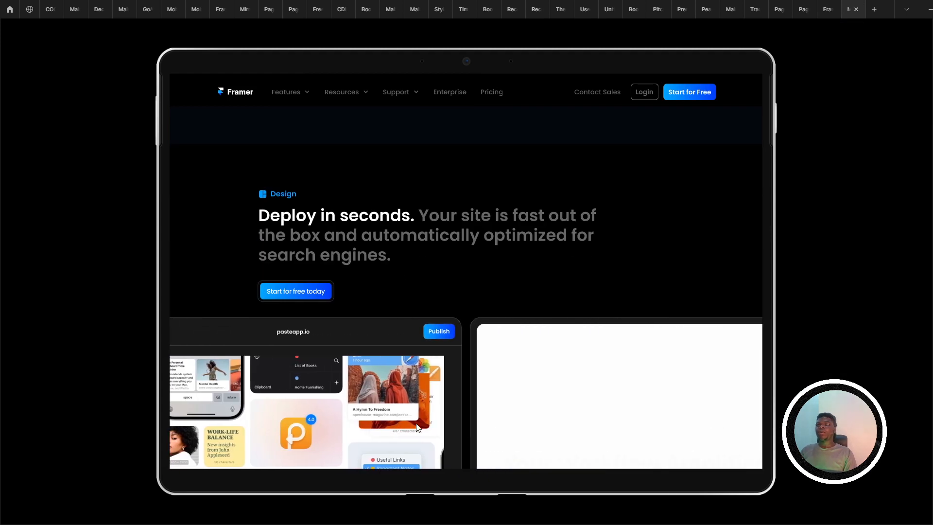
scroll(412, 384, "down", 1)
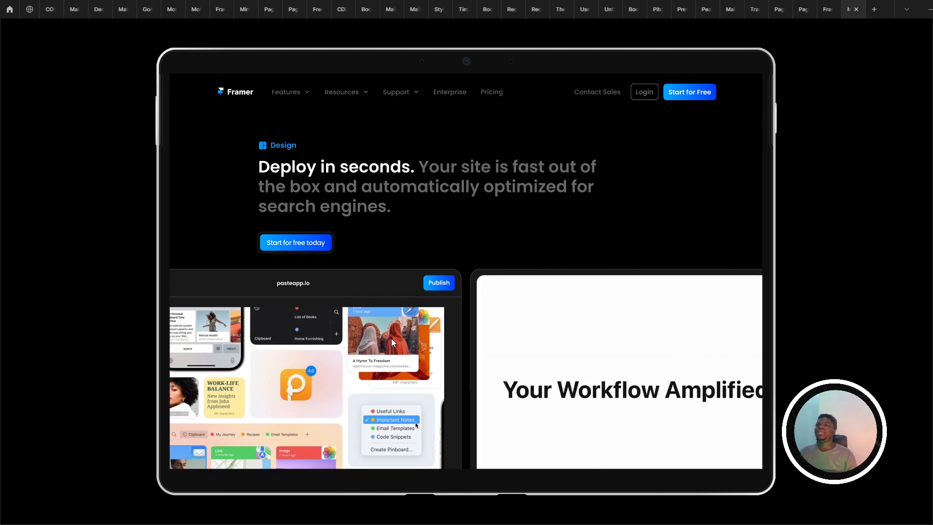
left_click(829, 6)
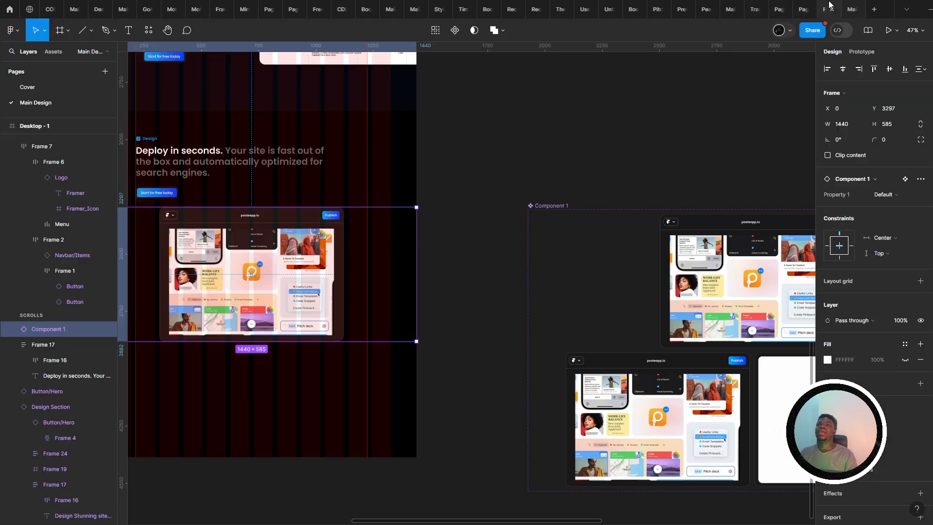
- Hide the video frame behind the pasteapp.io mockup in the Default variant
left_click_drag(432, 201, 215, 182)
left_click_drag(335, 252, 367, 313)
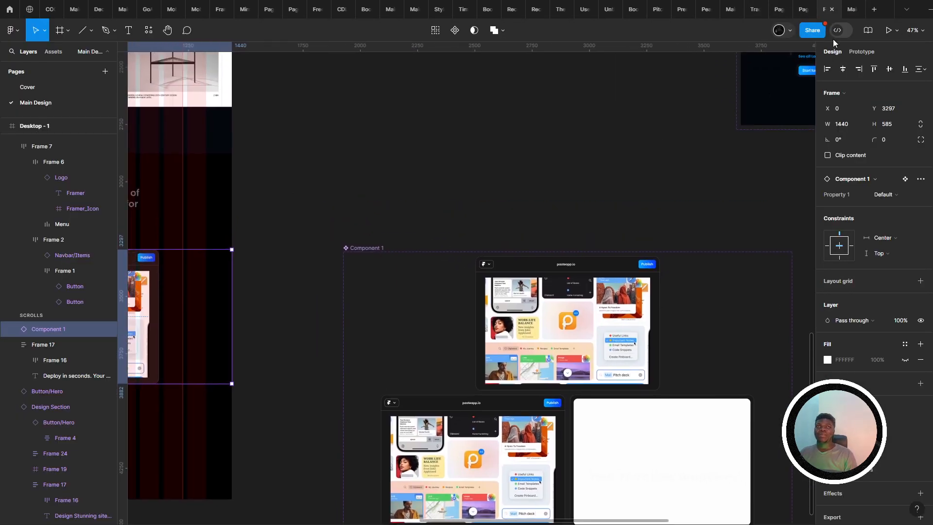
left_click_drag(416, 221, 401, 24)
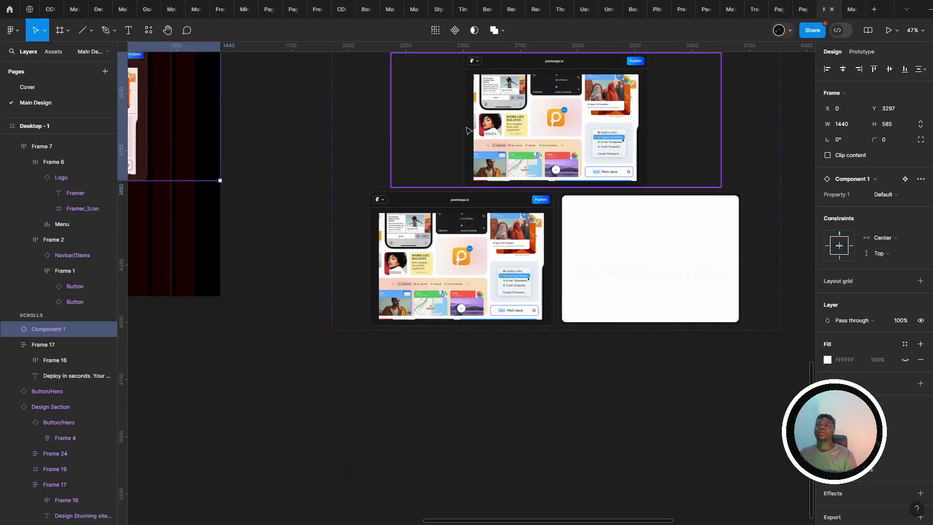
left_click(468, 129)
left_click_drag(458, 187, 428, 256)
scroll(472, 236, "up", 2)
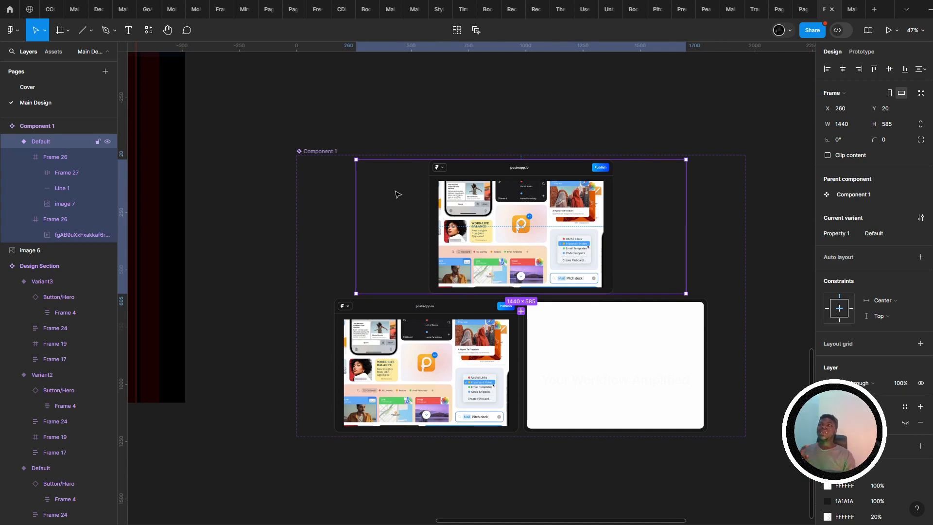
double_click(445, 217)
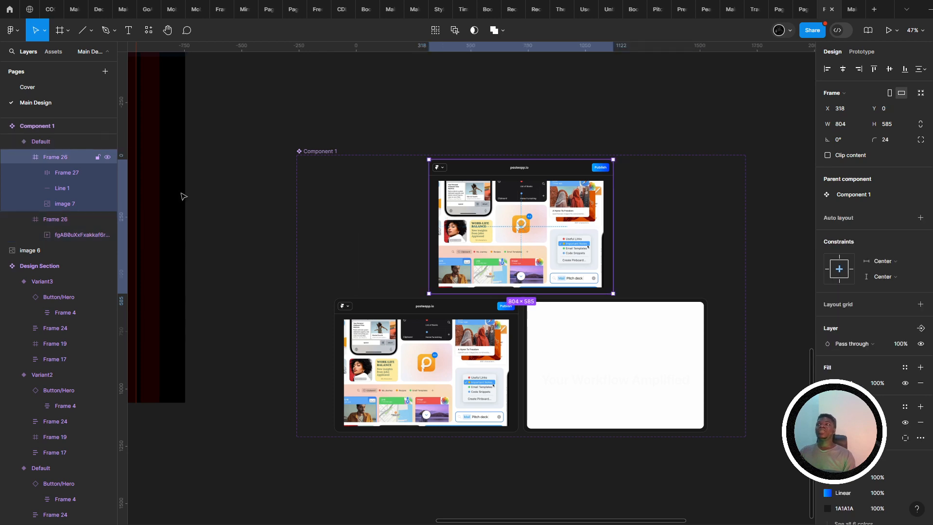
left_click(54, 219, "shift")
left_click(107, 219)
- Compare the pasteapp.io and video frames across Variant2 and the Default variant
left_click(432, 349)
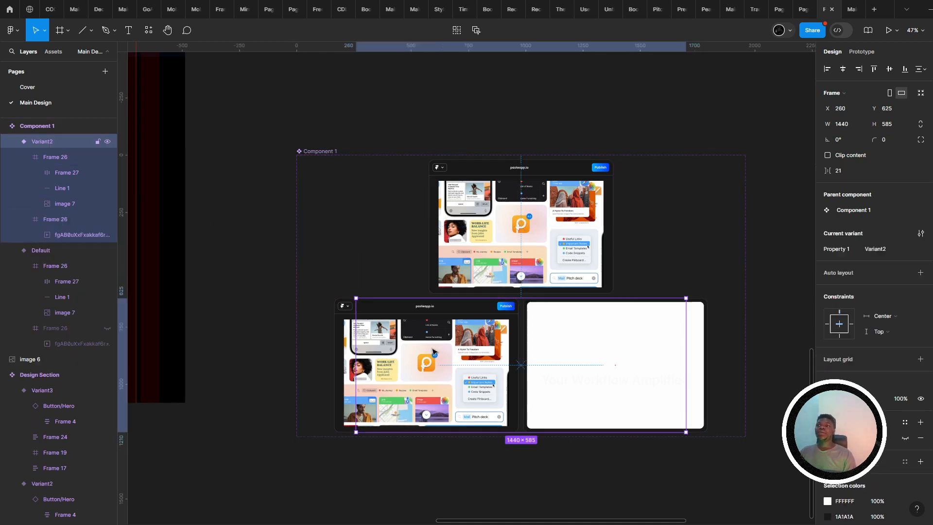
left_click(643, 347)
left_click(418, 347)
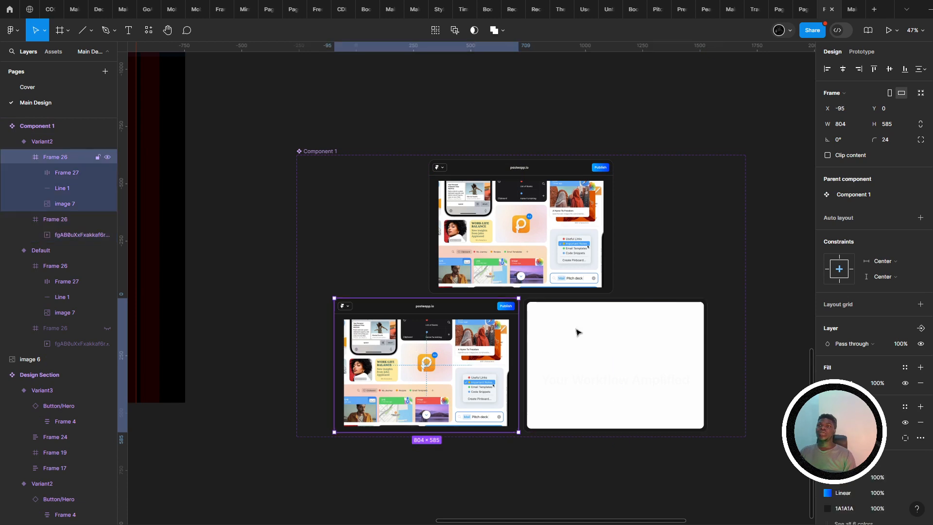
left_click(579, 333)
left_click(458, 224)
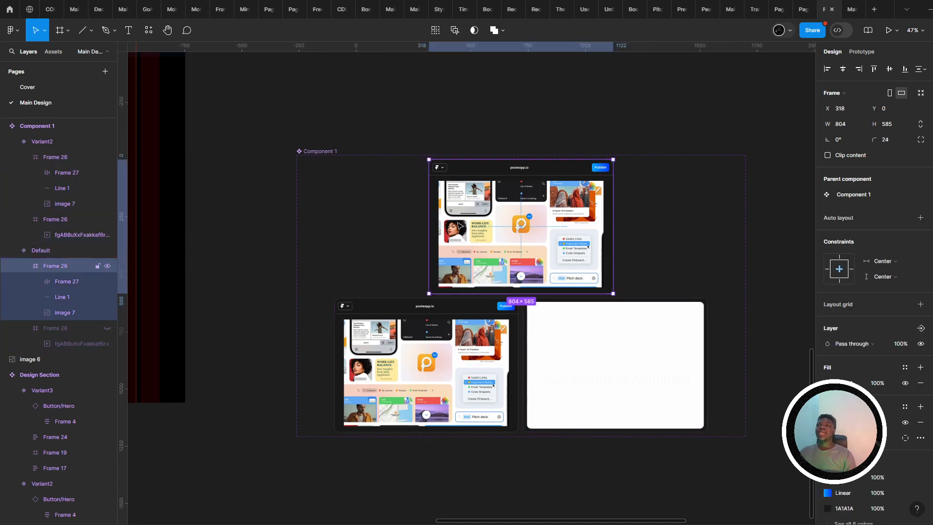
left_click(562, 387)
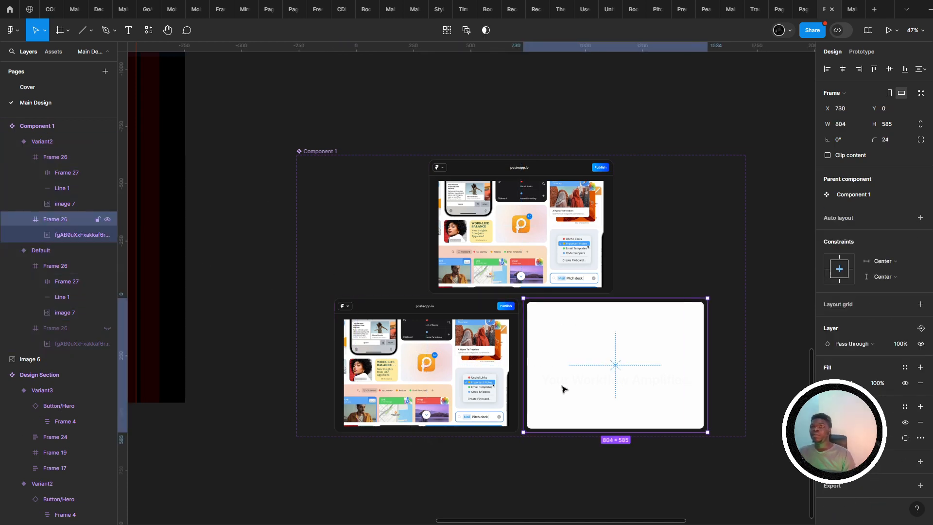
left_click(304, 200)
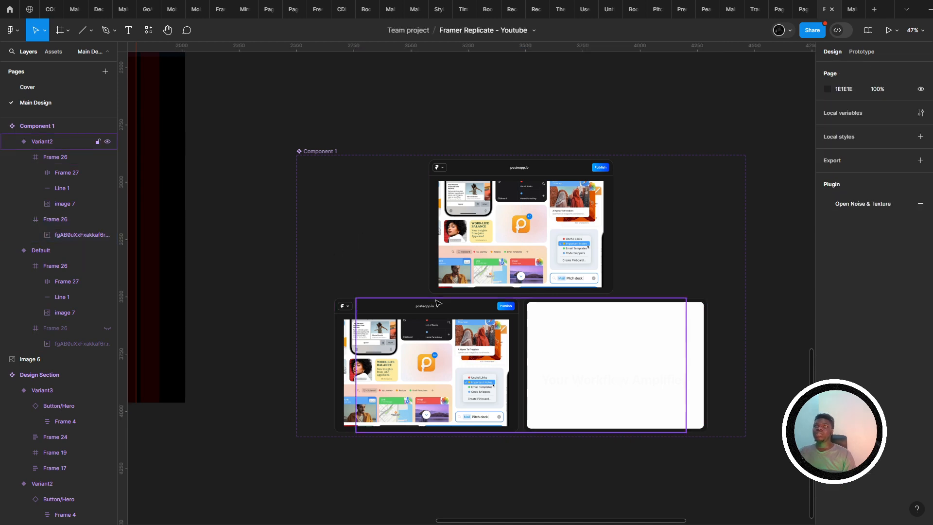
- Review the animation settings of the Default variant's hover interaction that changes to Variant2
left_click(437, 303)
left_click(487, 244)
left_click(859, 51)
left_click(838, 89)
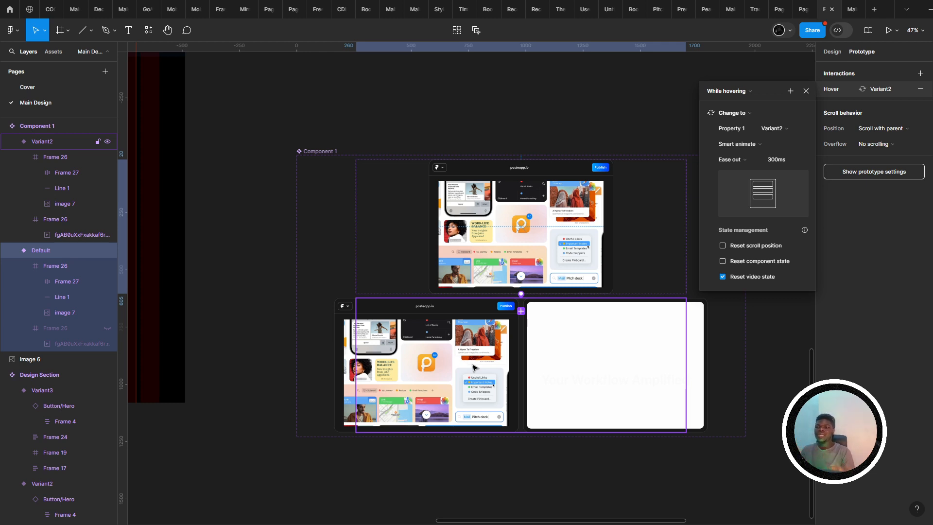
scroll(412, 380, "down", 3)
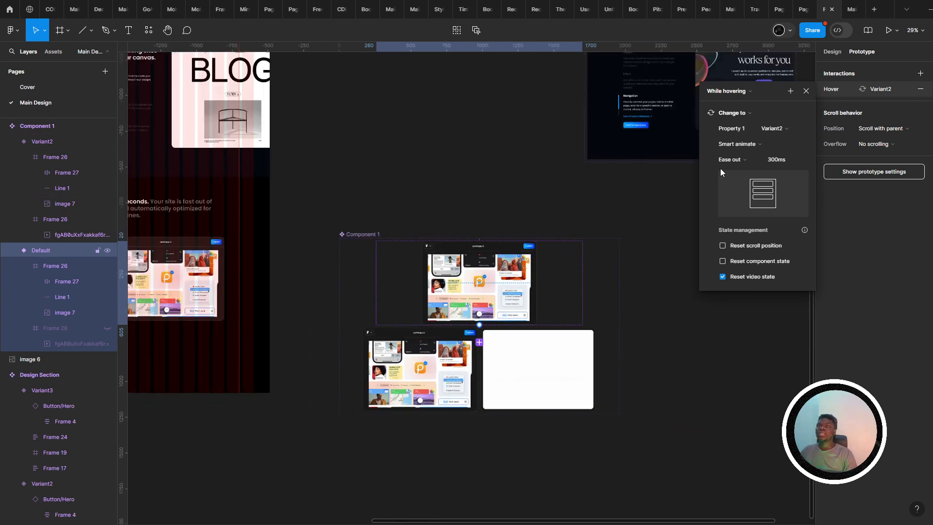
left_click(806, 91)
scroll(502, 285, "up", 1)
scroll(502, 285, "left", 10)
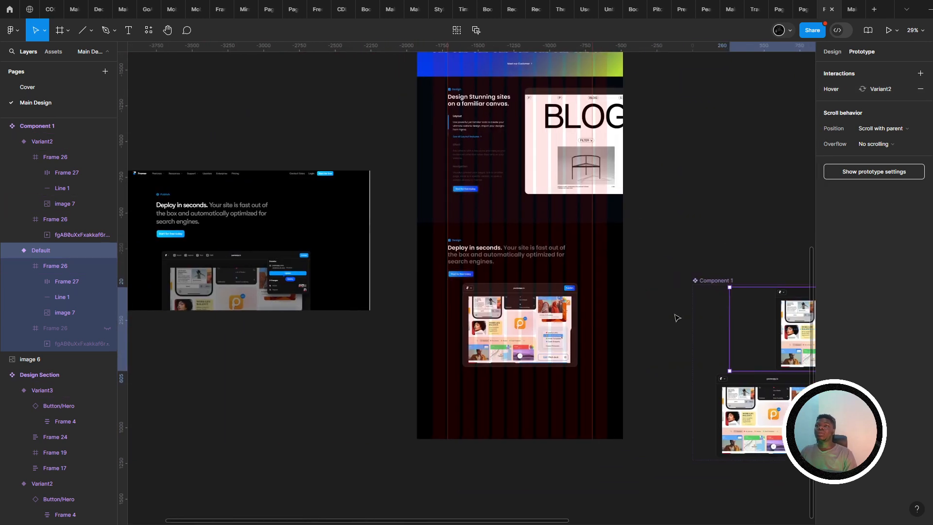
- Return to the prototype preview and check the hover separation of the pasteapp.io component while scrolling through the Deploy in seconds section
scroll(555, 296, "right", 5)
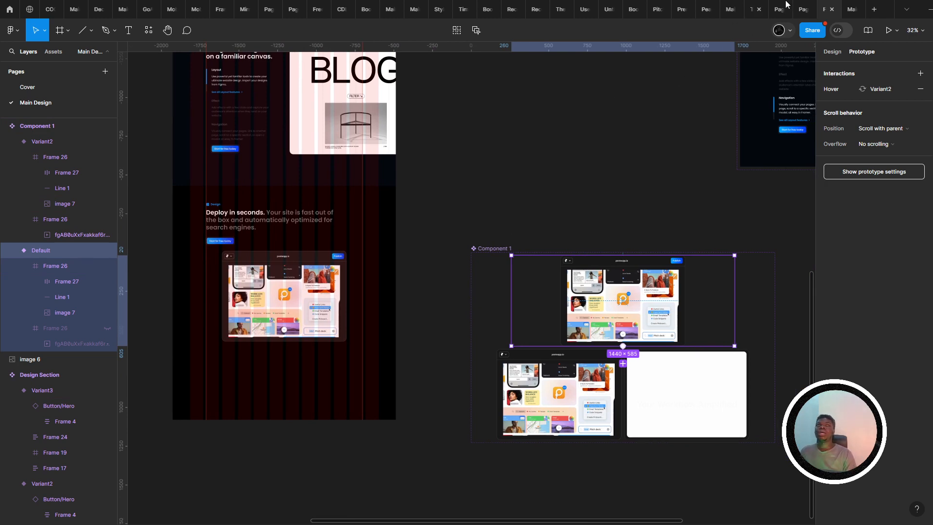
left_click(854, 8)
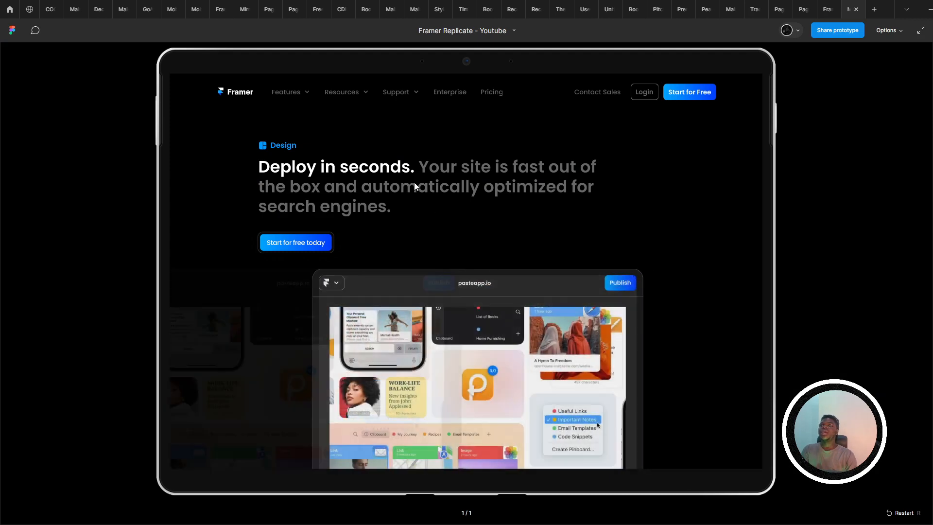
scroll(408, 264, "up", 2)
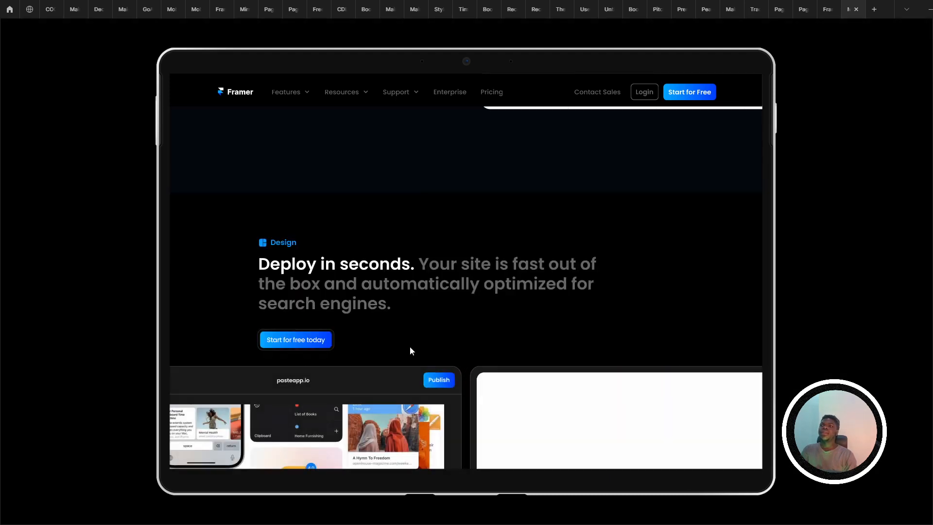
scroll(381, 422, "down", 3)
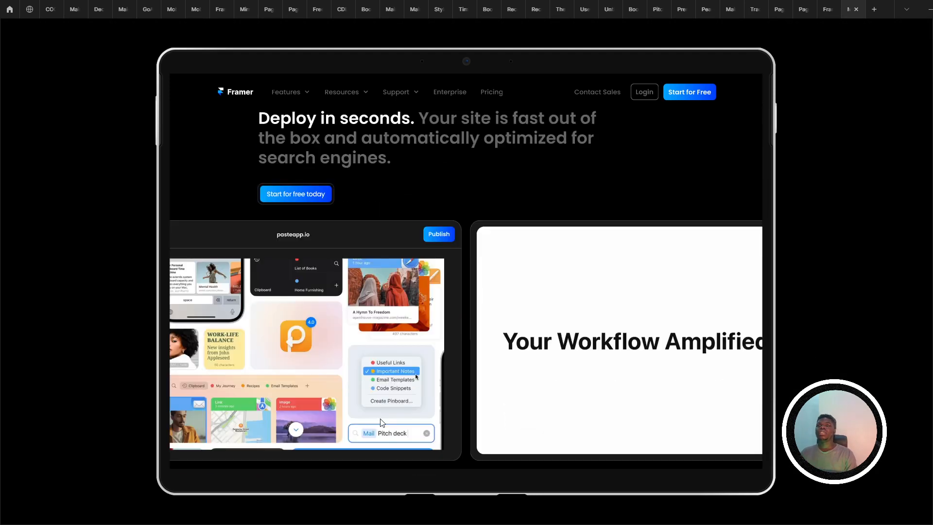
scroll(383, 413, "up", 1)
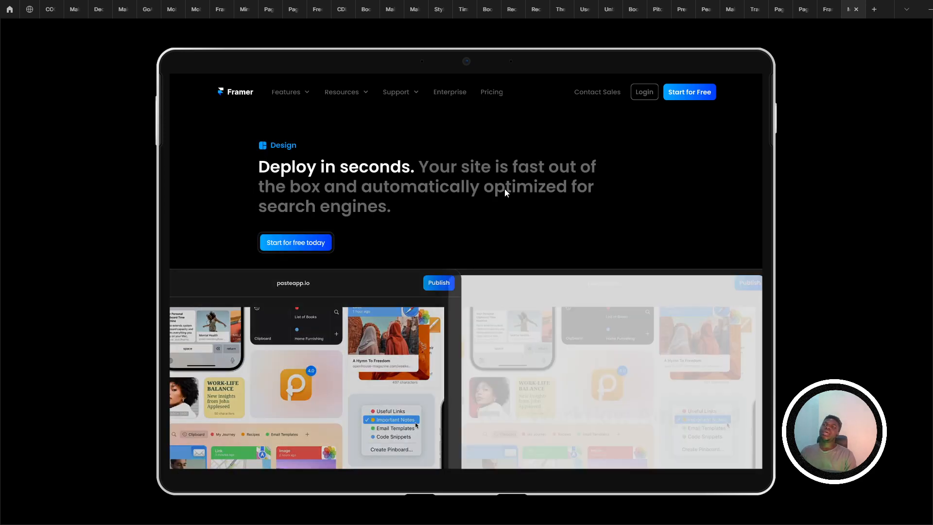
- Return to the design file and review the Smart animate settings of the Default variant's hover interaction
left_click(827, 10)
scroll(515, 190, "left", 3)
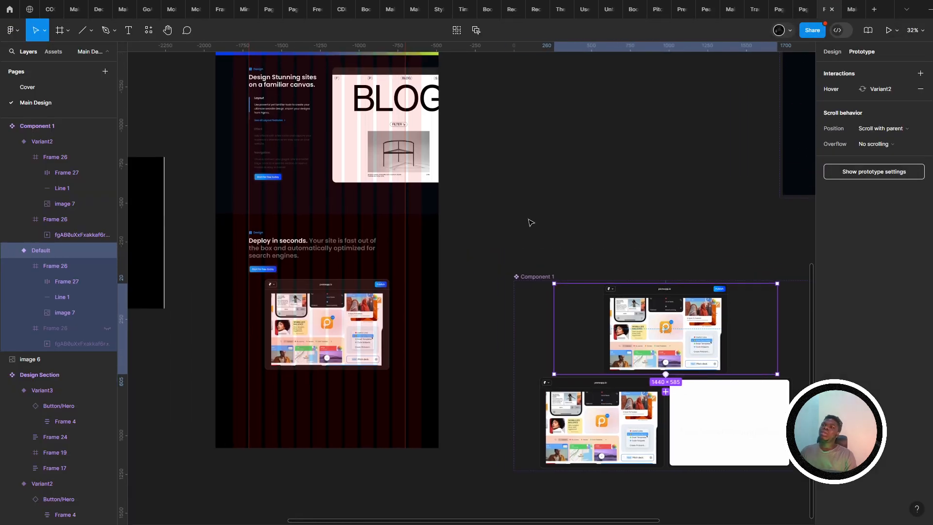
left_click(865, 92)
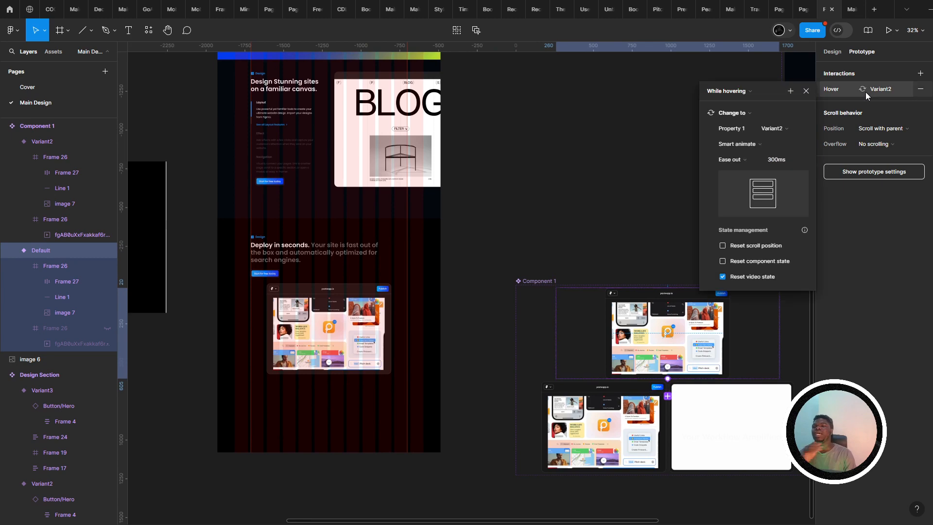
key("Tab")
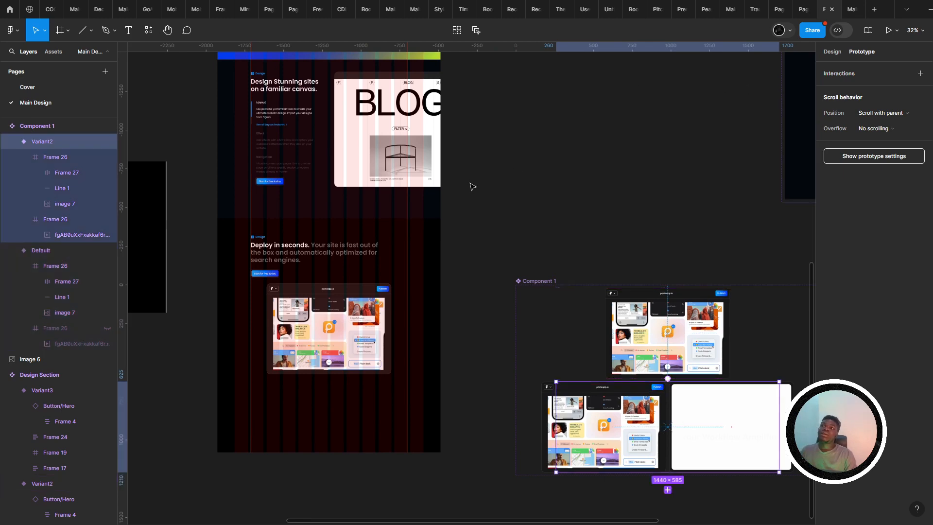
- Switch to the Framer website in the browser and examine how its Deploy in seconds mockup behaves on scroll
key("alt+Tab")
scroll(398, 213, "down", 1)
scroll(399, 185, "up", 8)
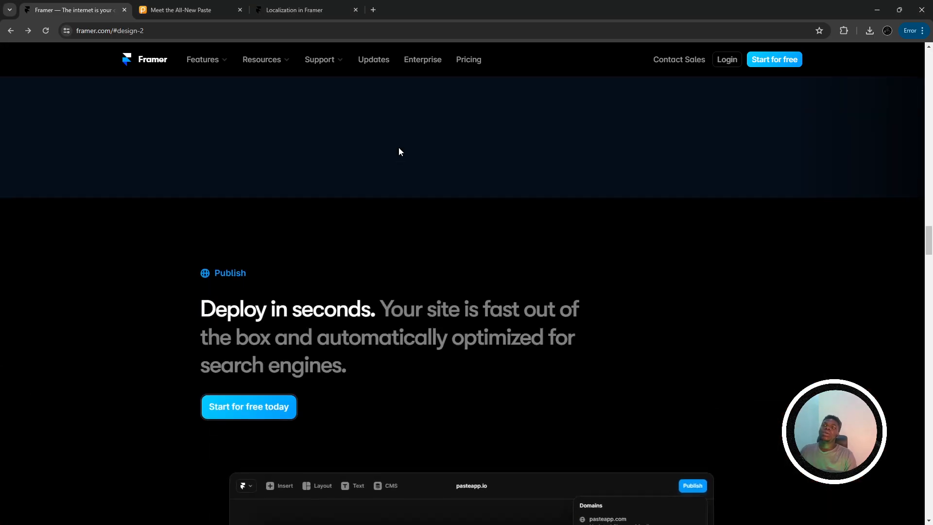
scroll(384, 165, "down", 4)
scroll(391, 189, "up", 2)
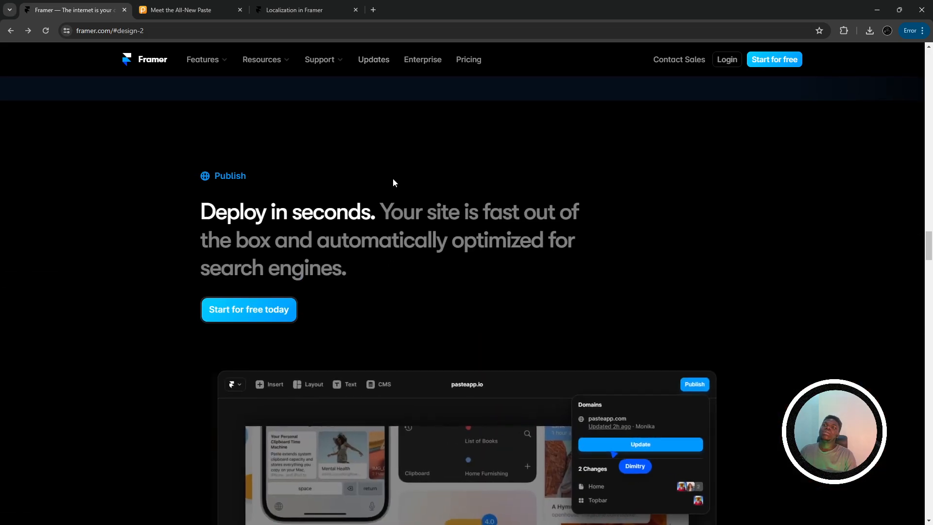
- Switch back to Figma and inspect the pasteapp.io component instance in the Deploy in seconds section against the Framer reference
key("alt+Tab")
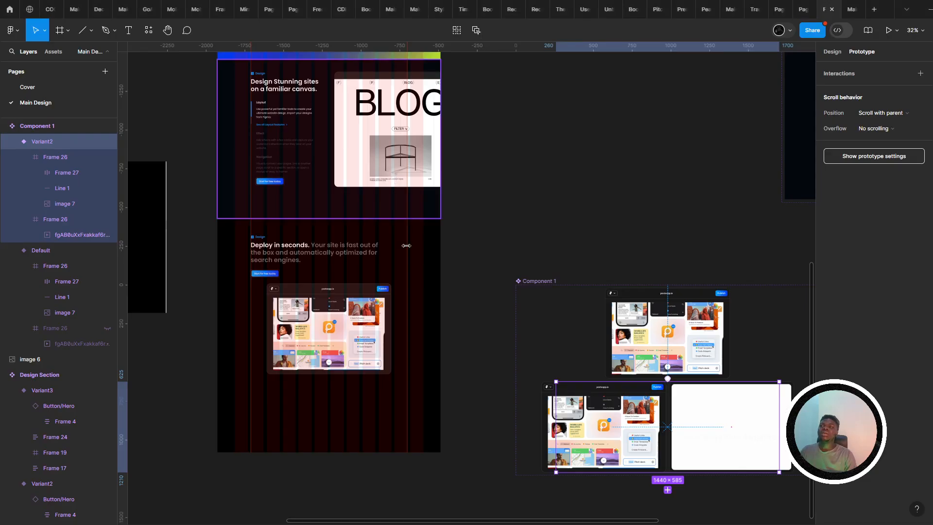
scroll(379, 272, "left", 1)
left_click(355, 316)
scroll(355, 316, "left", 3)
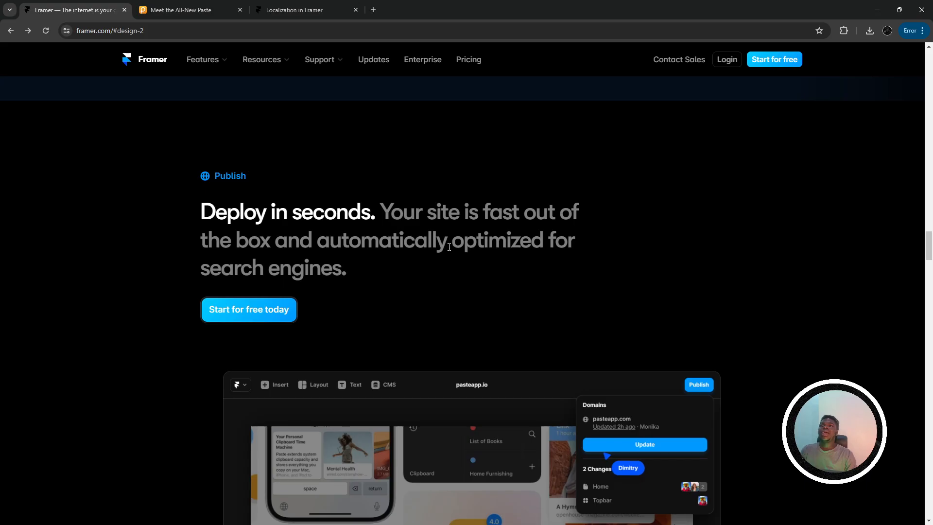
- Examine the layout and scroll-driven transition of the Publish section on the Framer website
scroll(447, 247, "down", 5)
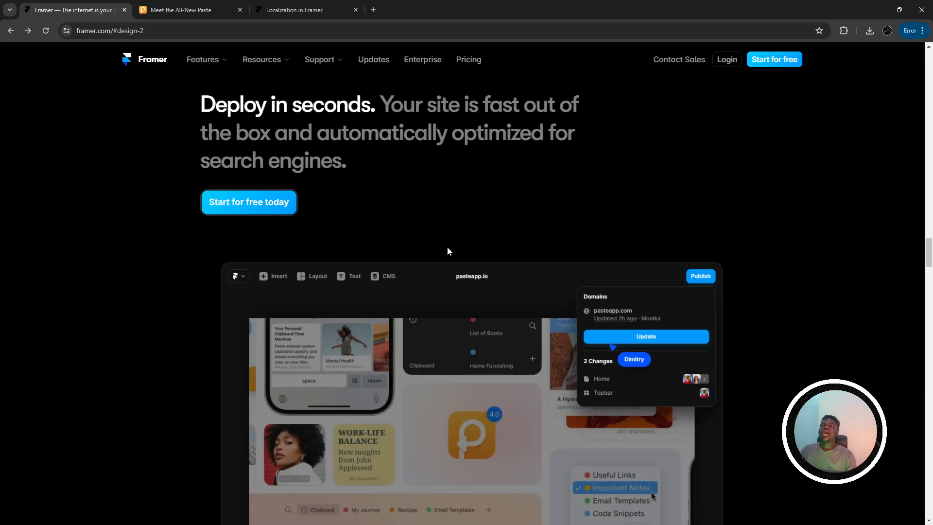
scroll(444, 379, "down", 2)
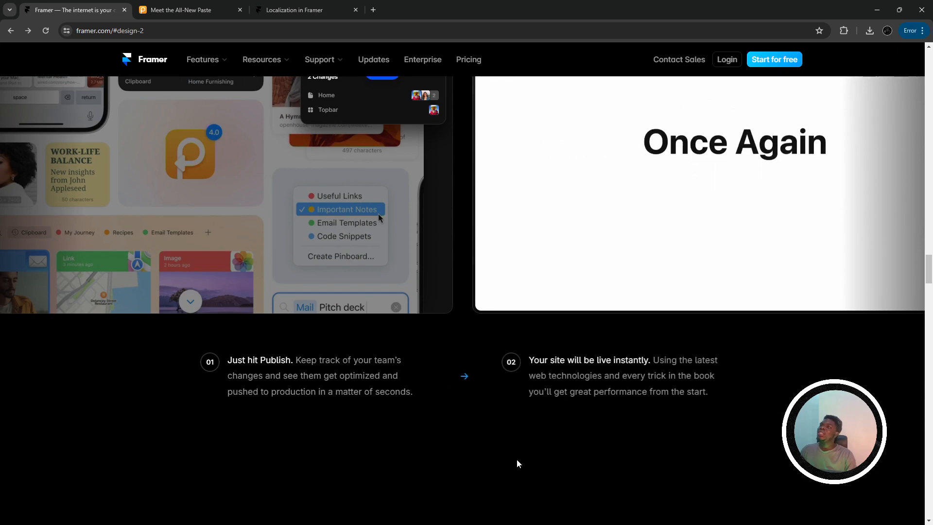
scroll(520, 468, "down", 2)
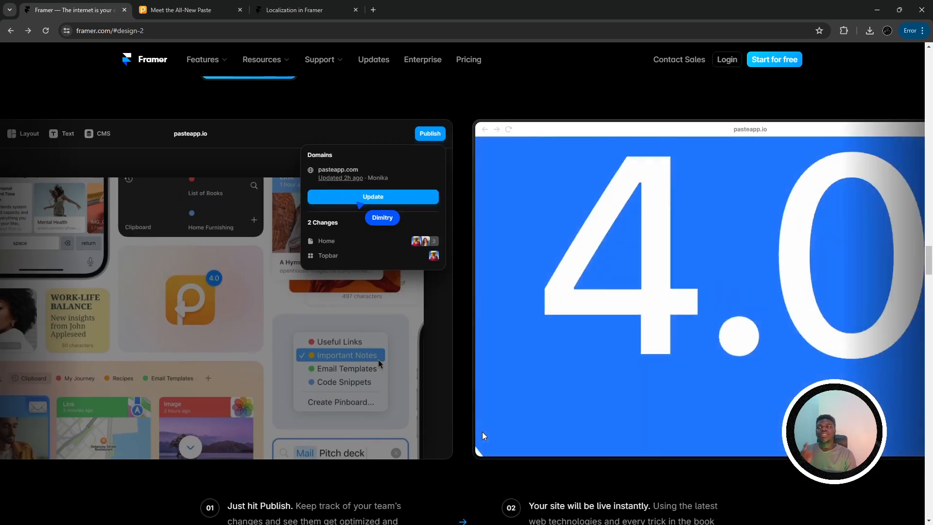
scroll(480, 416, "down", 3)
scroll(479, 409, "up", 1)
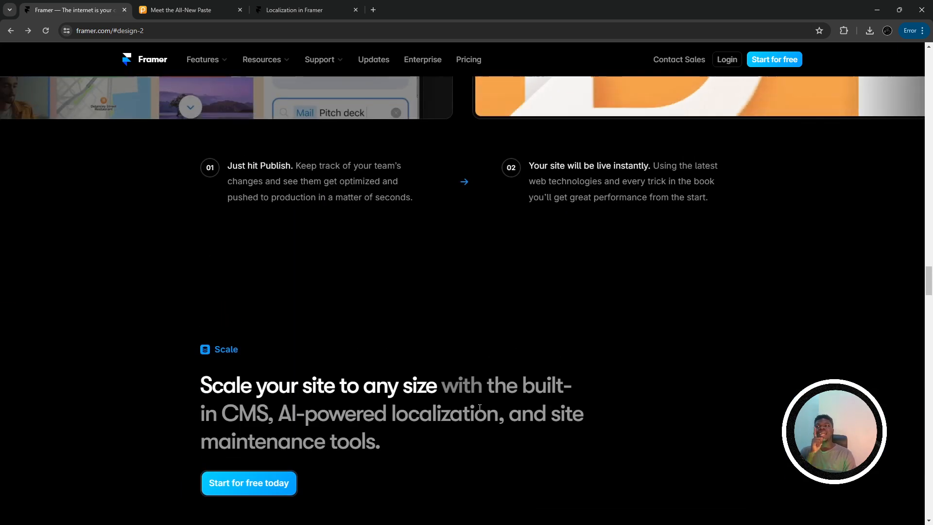
scroll(475, 379, "up", 3)
- Switch to Figma and preview the Component 1 transition under the "Deploy in seconds" heading in the prototype, returning to the design file
key("alt+Tab")
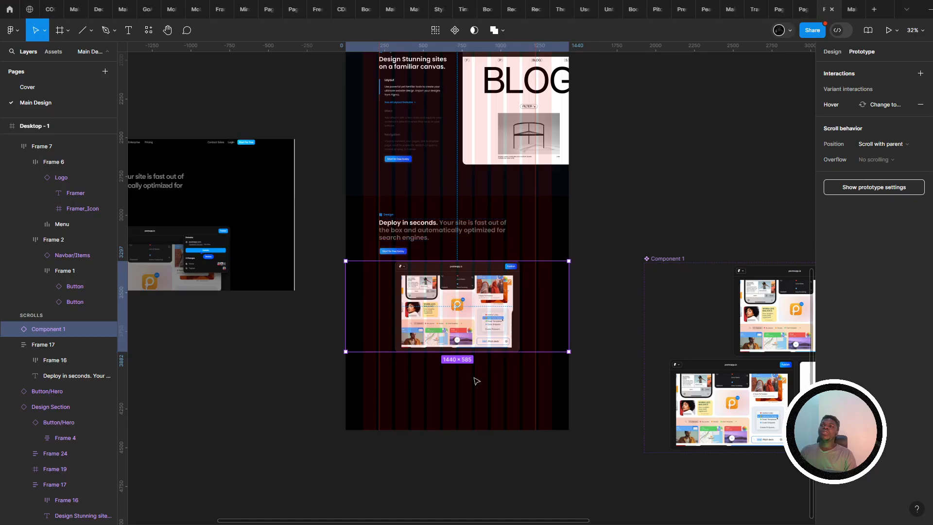
left_click_drag(410, 397, 350, 400)
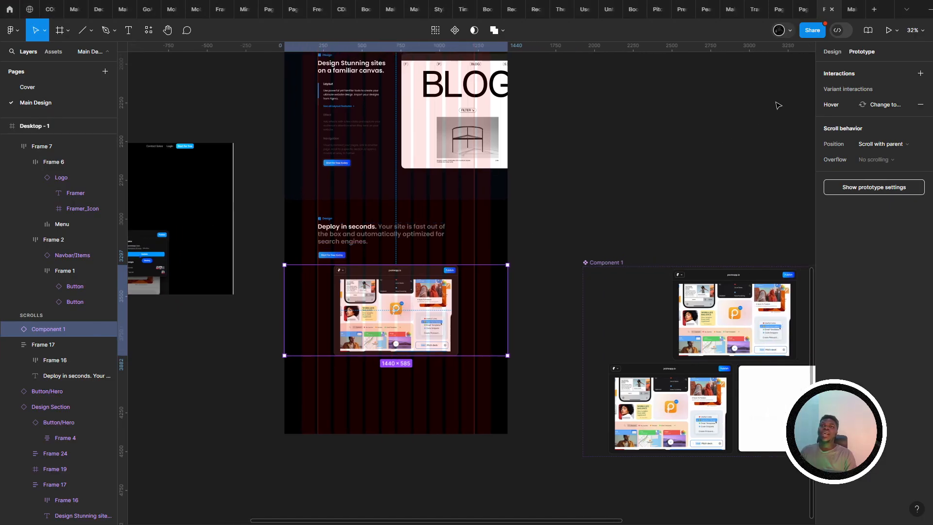
left_click(849, 6)
scroll(397, 269, "down", 5)
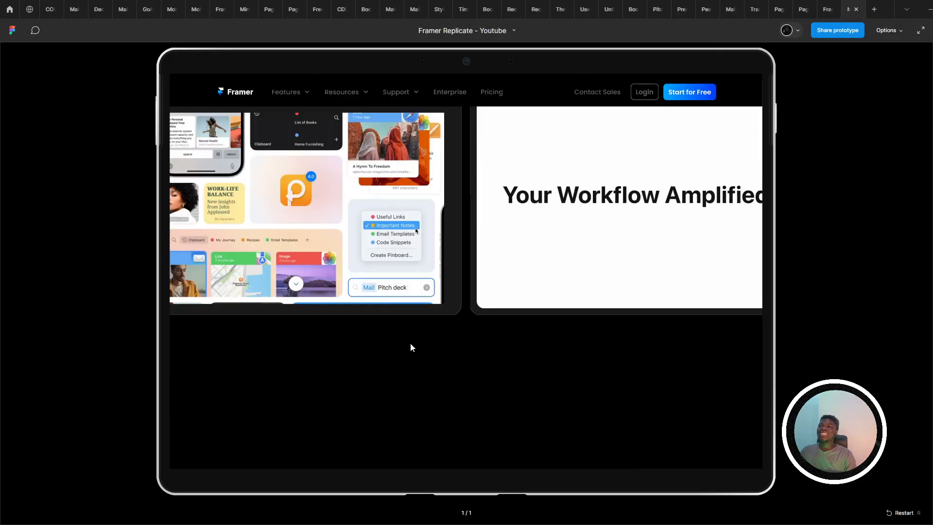
scroll(412, 350, "down", 1)
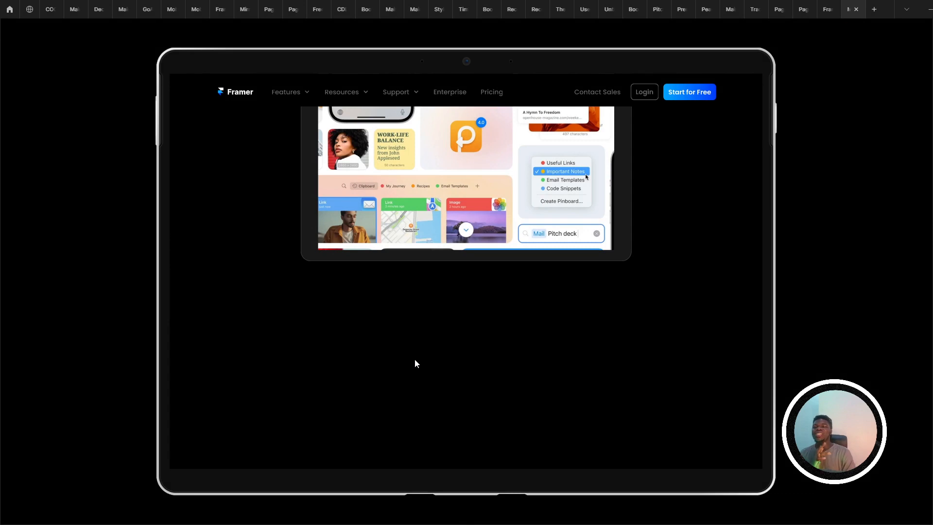
mouse_move(653, 15)
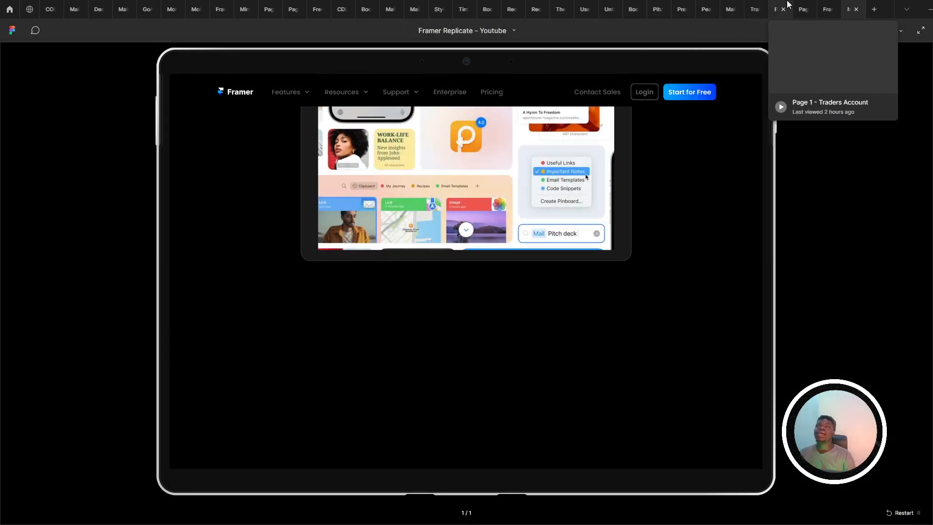
left_click(828, 9)
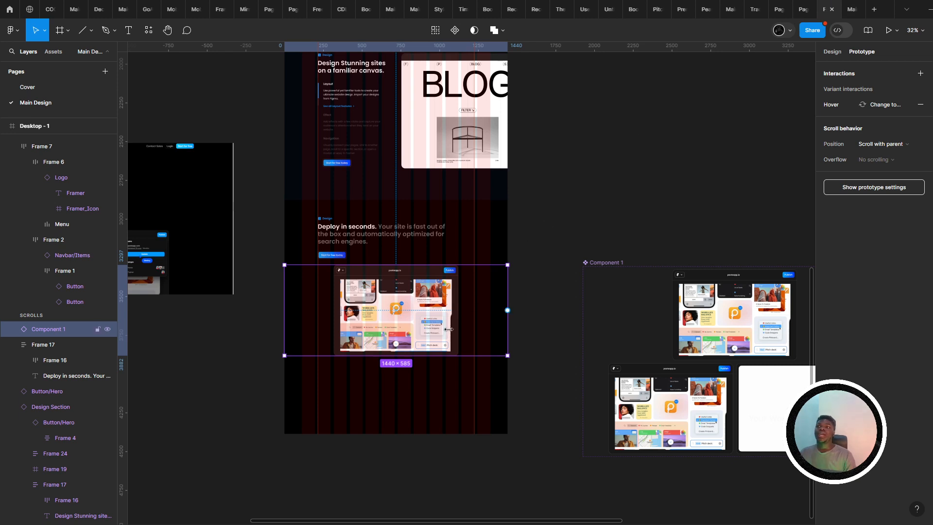
scroll(408, 257, "down", 5)
left_click_drag(406, 245, 433, 360)
key("ctrl+z")
- Inspect the design properties and constraints of the frames inside the Component 1 variants
left_click(834, 51)
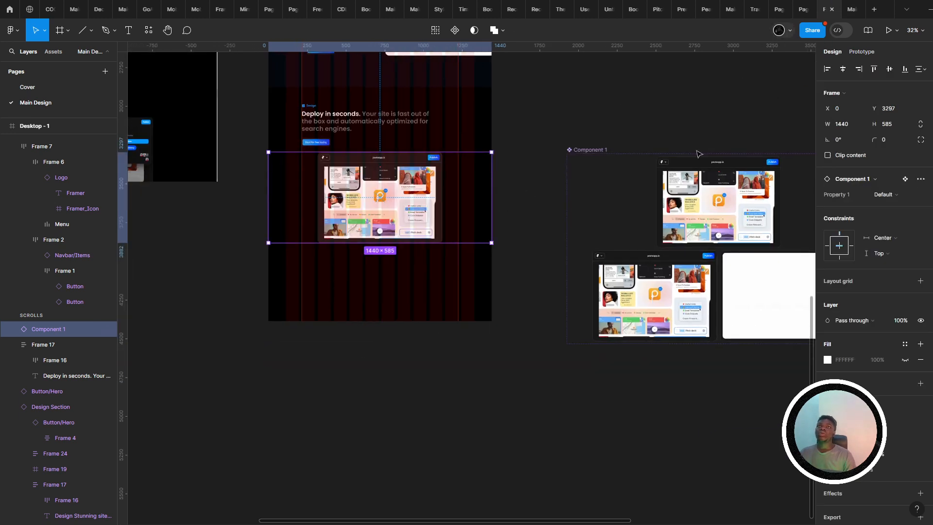
double_click(678, 219)
left_click_drag(659, 268, 510, 267)
left_click(522, 293, "shift")
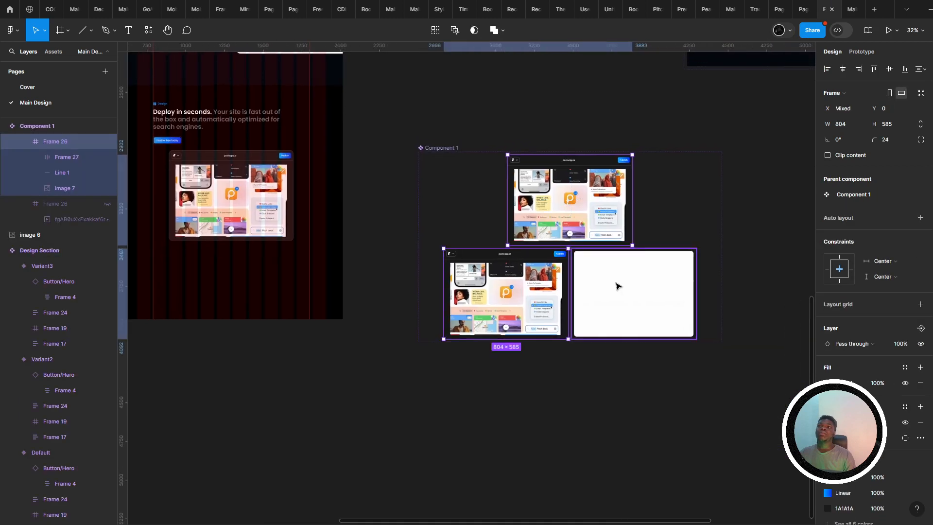
left_click(616, 286, "shift")
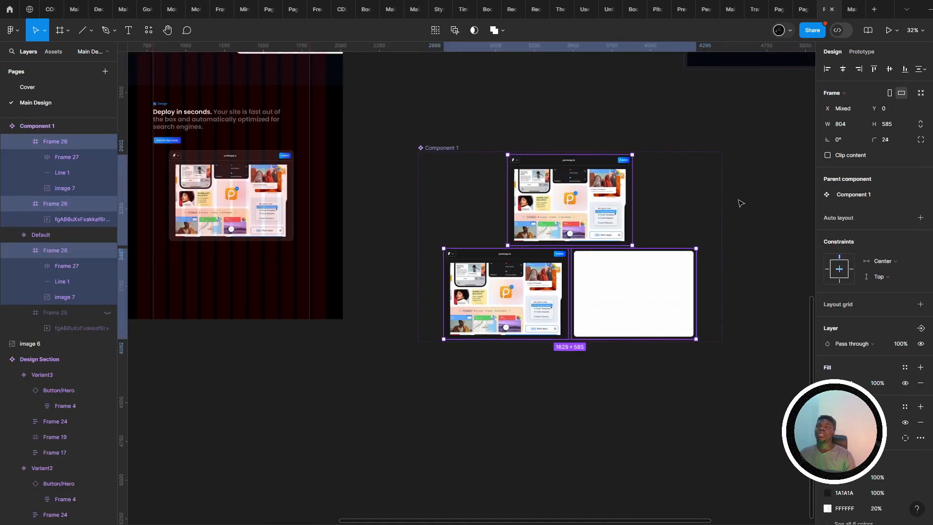
left_click(733, 173)
- Extend the Component 1 instance below the "Deploy in seconds" heading downward to a height of about 1659
left_click(245, 226)
left_click_drag(243, 240, 455, 231)
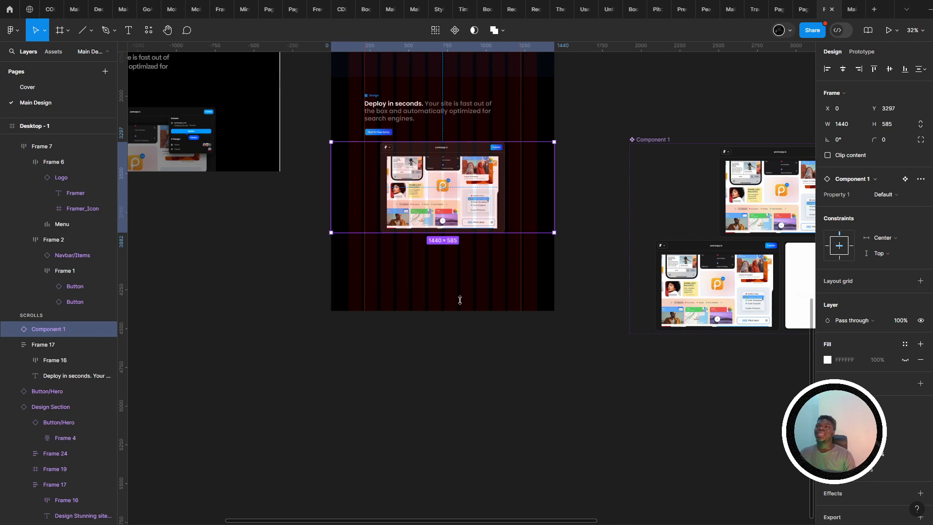
left_click_drag(460, 300, 486, 399)
left_click_drag(533, 375, 423, 408)
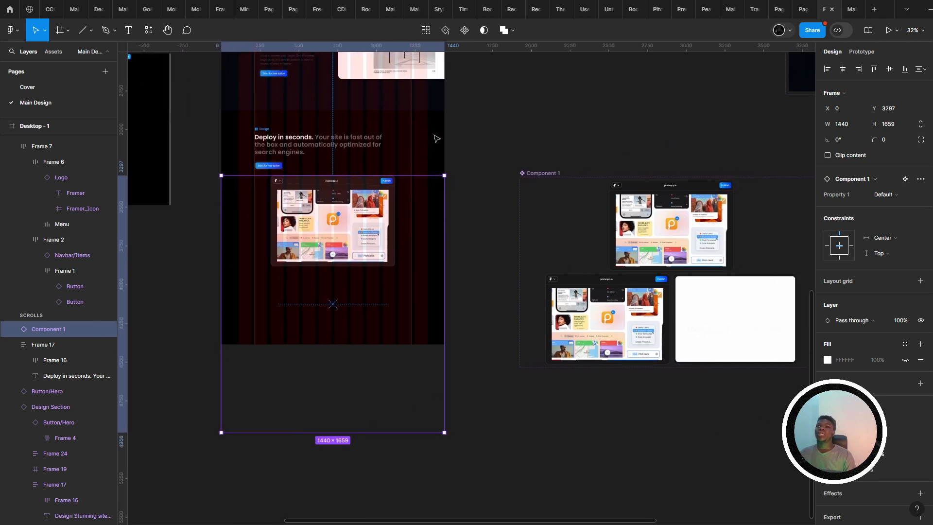
key("Escape")
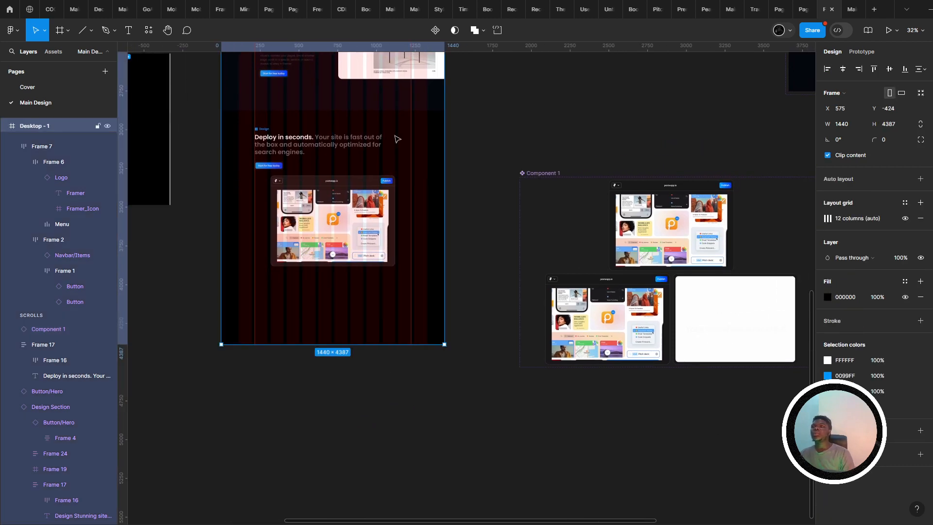
- Review the resized Component 1 instance on the page and check the "Deploy in seconds" section in the prototype
left_click(359, 204)
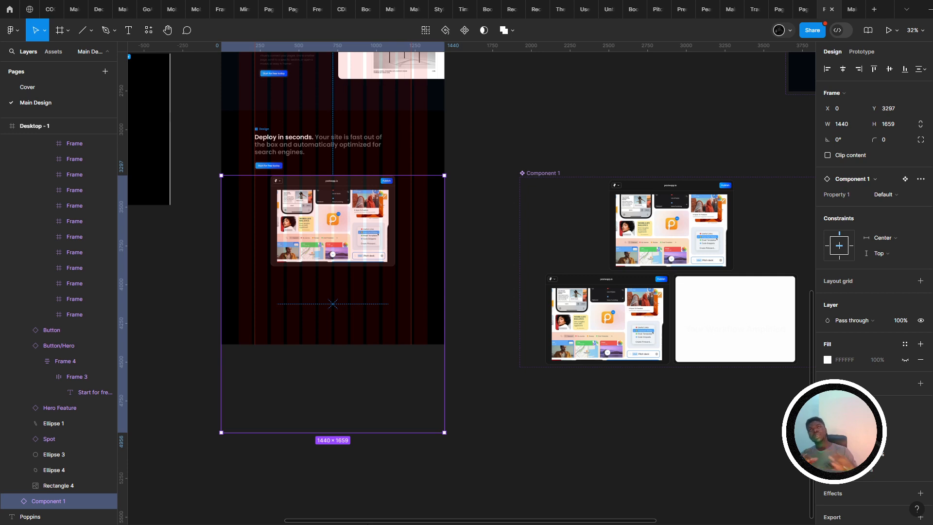
left_click_drag(290, 376, 324, 385)
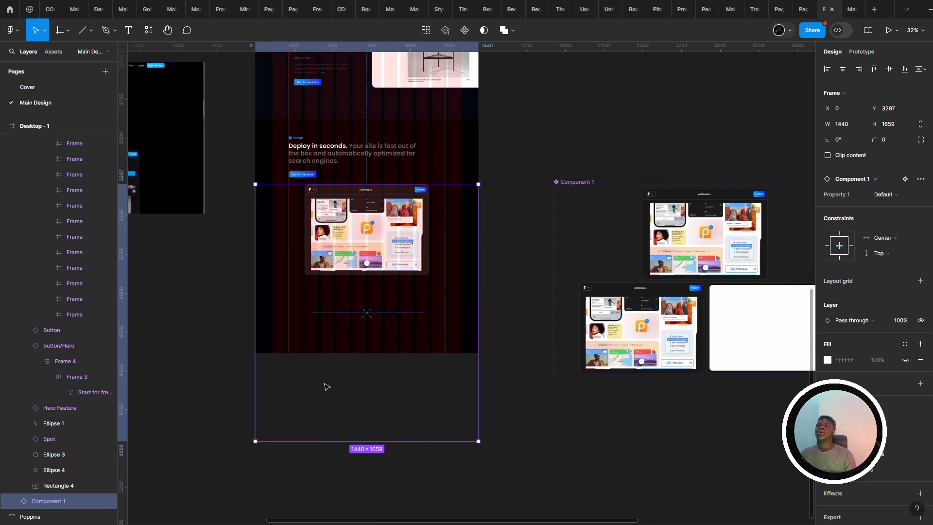
scroll(330, 383, "up", 2)
left_click_drag(312, 422, 252, 497)
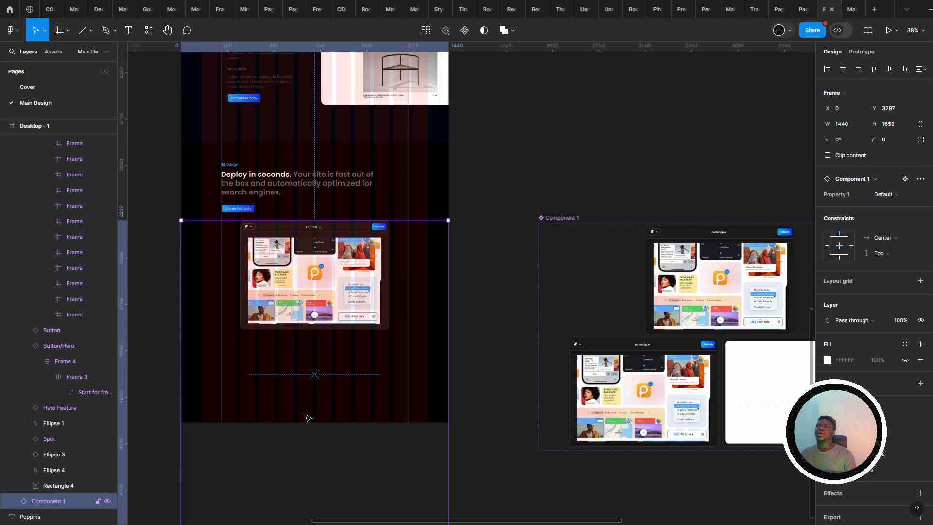
scroll(309, 415, "up", 6)
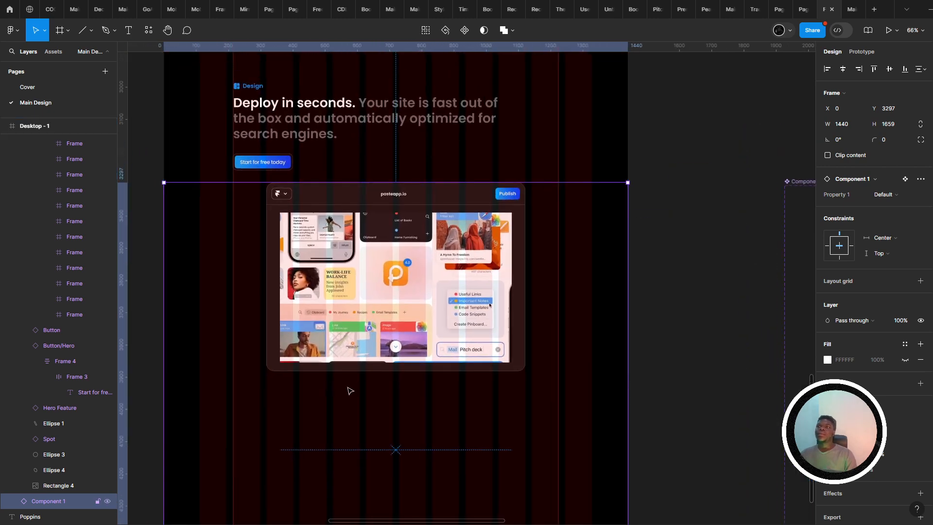
left_click_drag(344, 280, 289, 301)
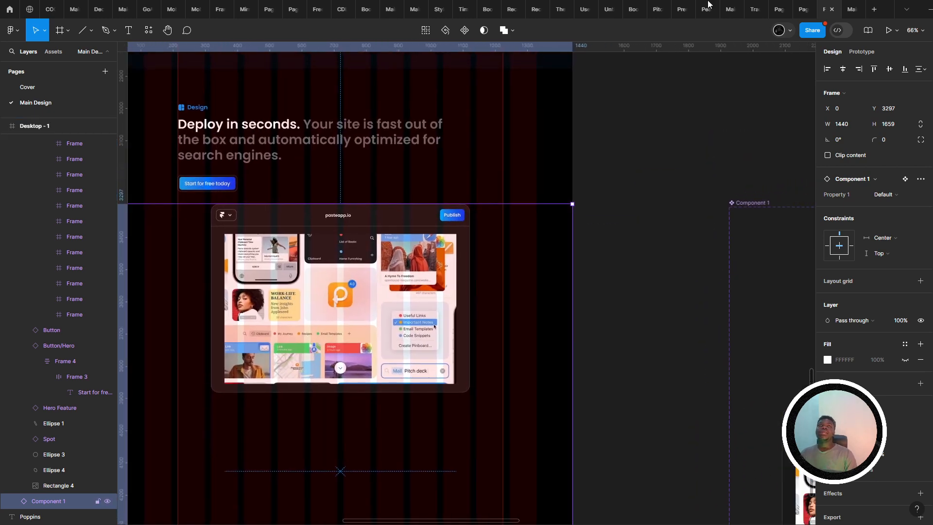
left_click(848, 5)
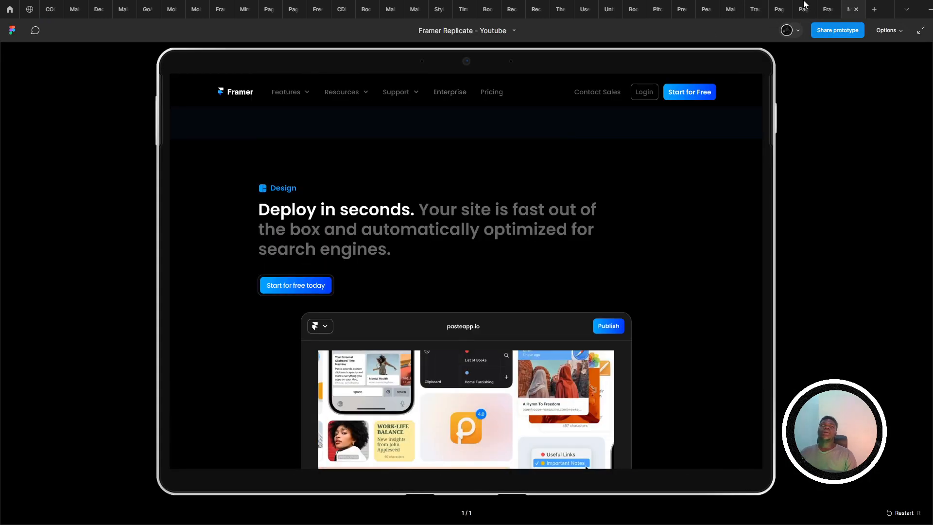
left_click(820, 7)
- Extend the Desktop - 1 frame downward to a height of about 6276 for more scrolling room
scroll(497, 182, "down", 4)
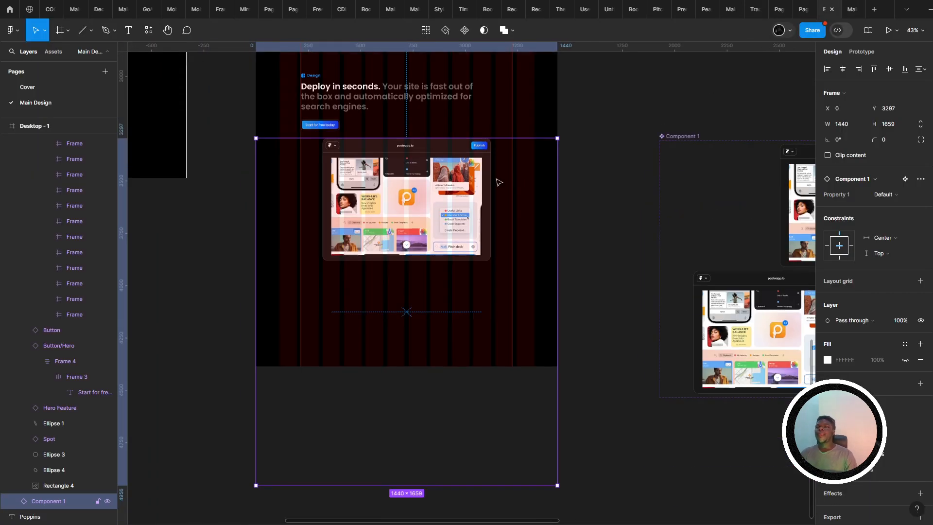
right_click(484, 120)
key("Escape")
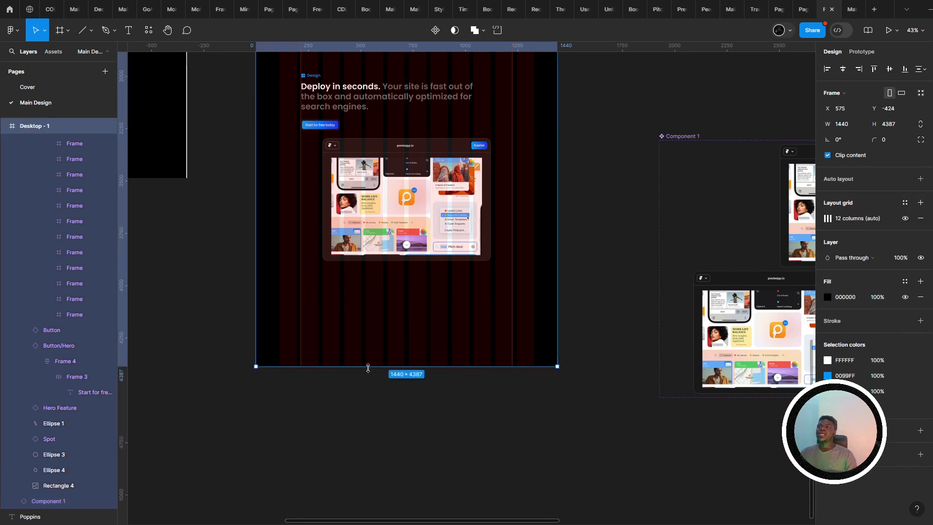
left_click_drag(368, 365, 373, 524)
scroll(368, 333, "down", 4)
left_click_drag(362, 153, 385, 523)
scroll(386, 523, "down", 5)
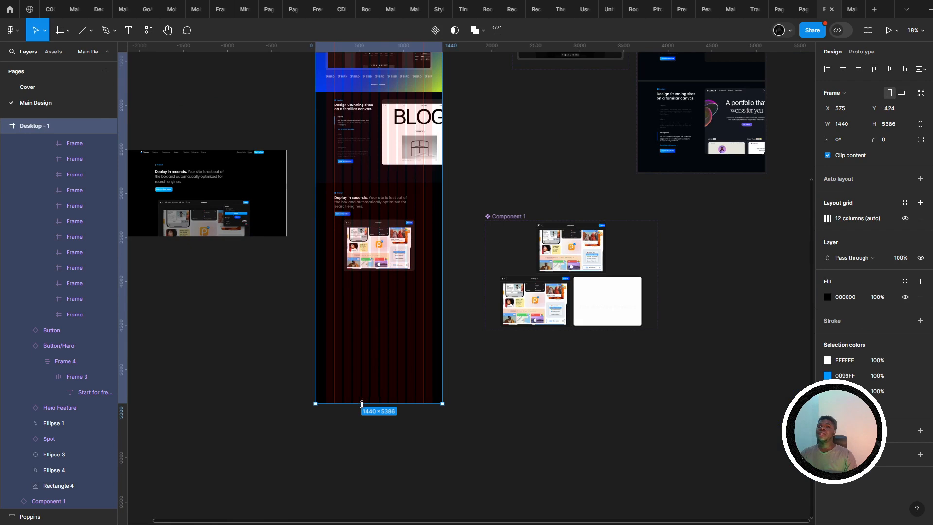
left_click_drag(361, 404, 361, 446)
scroll(376, 190, "up", 3)
scroll(410, 273, "down", 4)
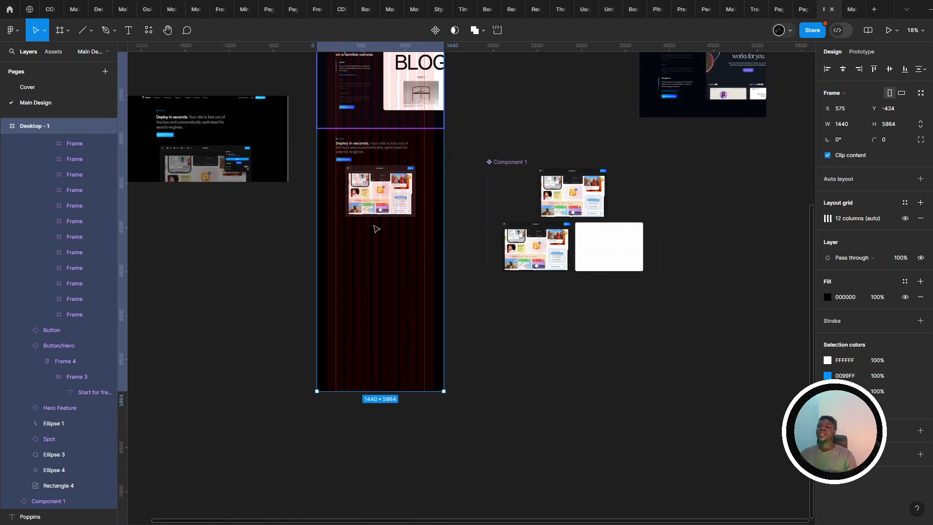
scroll(377, 384, "up", 3)
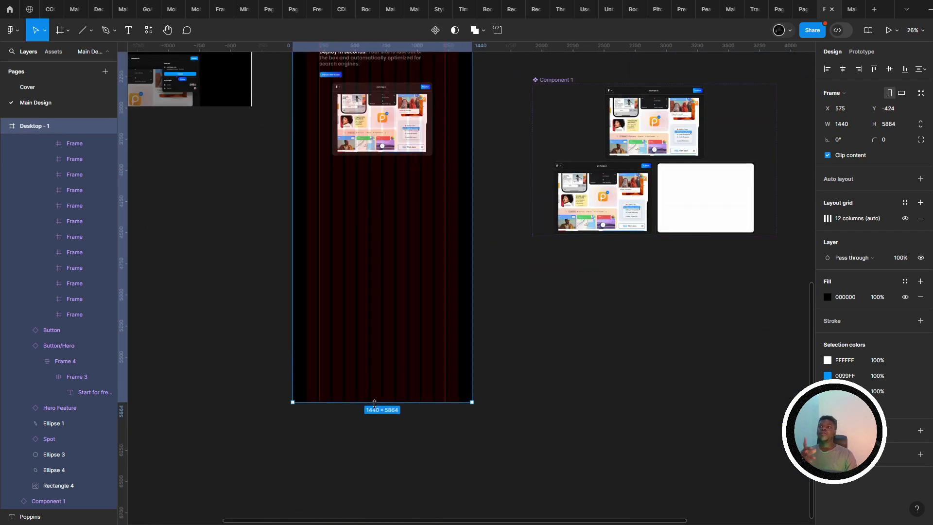
left_click_drag(374, 403, 362, 454)
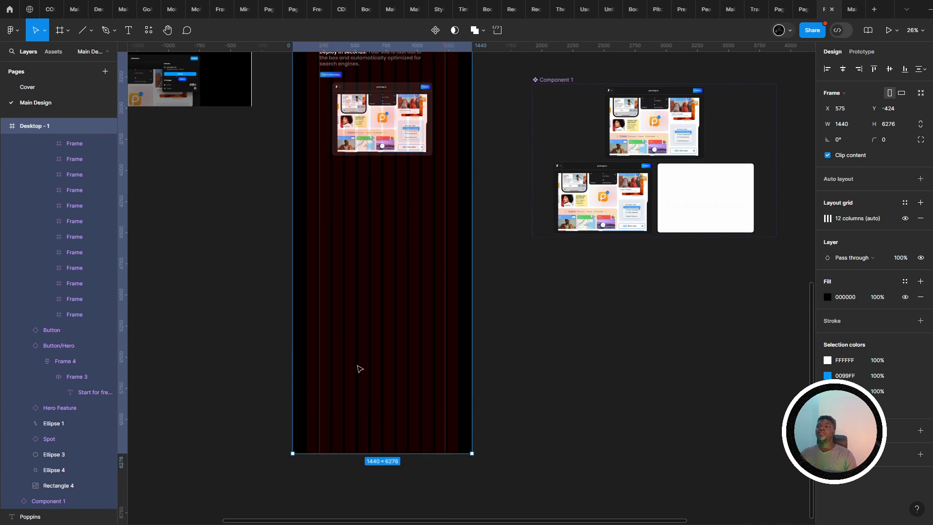
- Scroll back and forth through the "Deploy in seconds" section in the prototype to test the extended component's transition
scroll(360, 369, "up", 5)
scroll(360, 360, "up", 1)
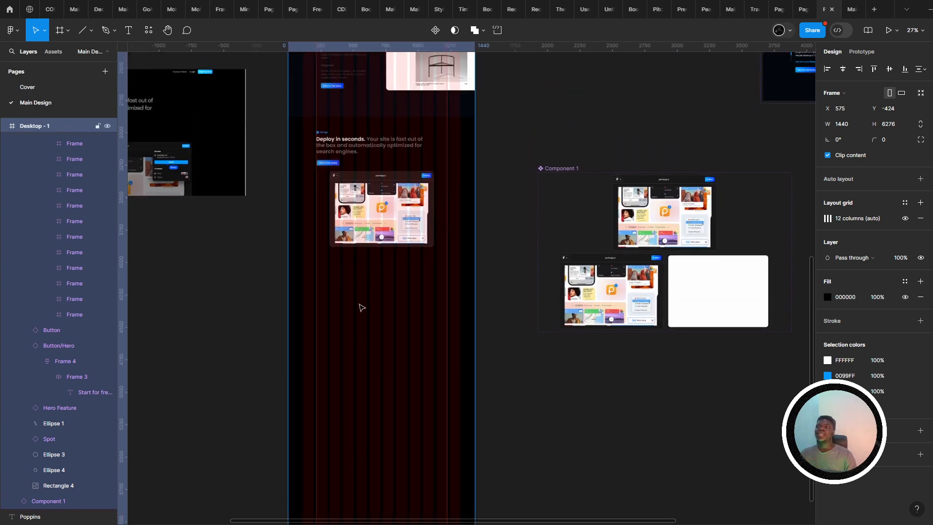
left_click(852, 8)
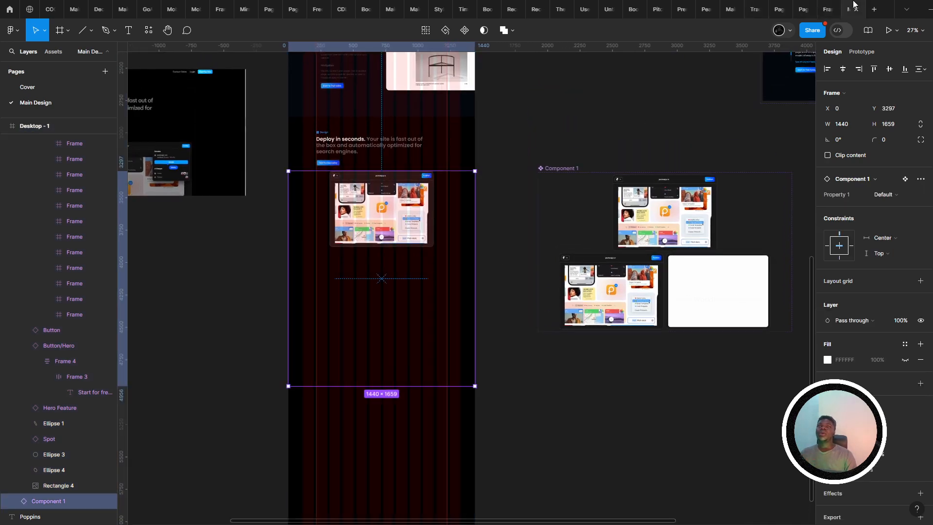
scroll(429, 206, "down", 10)
scroll(395, 291, "down", 4)
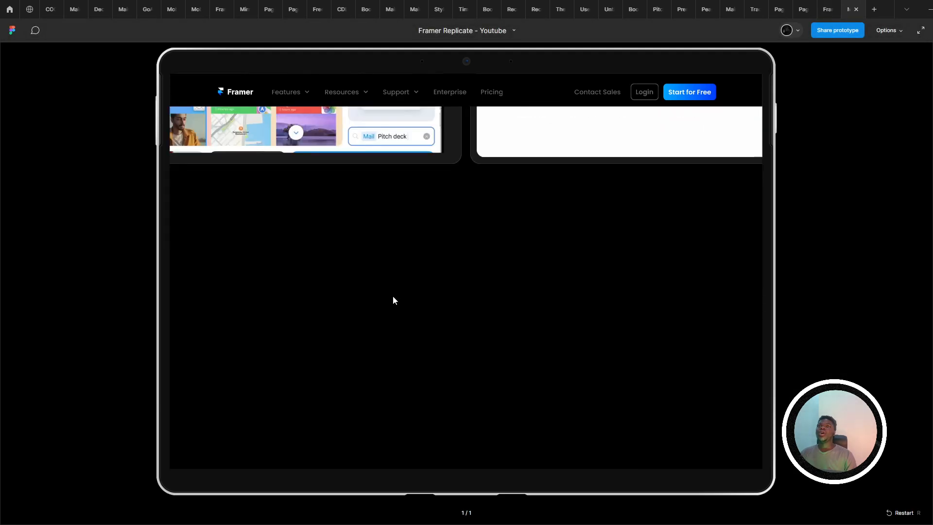
scroll(396, 295, "up", 4)
scroll(400, 297, "up", 2)
scroll(377, 306, "down", 5)
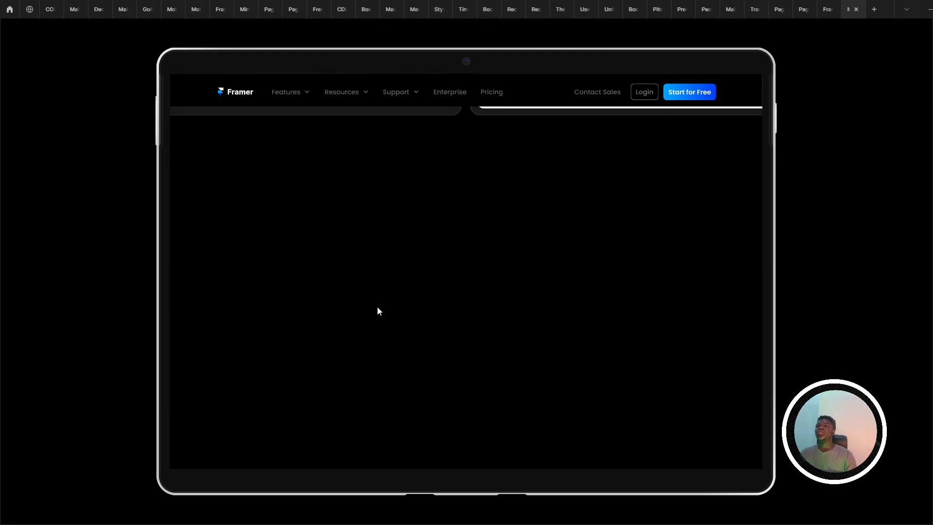
scroll(389, 299, "up", 7)
scroll(389, 299, "down", 5)
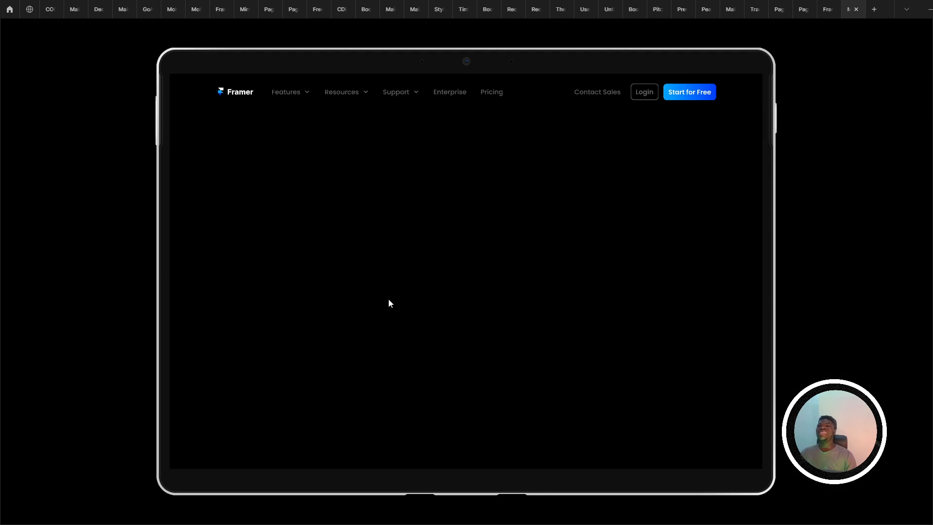
- Return to the design file and shorten the Component 1 instance on Desktop - 1 to a height of about 1316
left_click(827, 9)
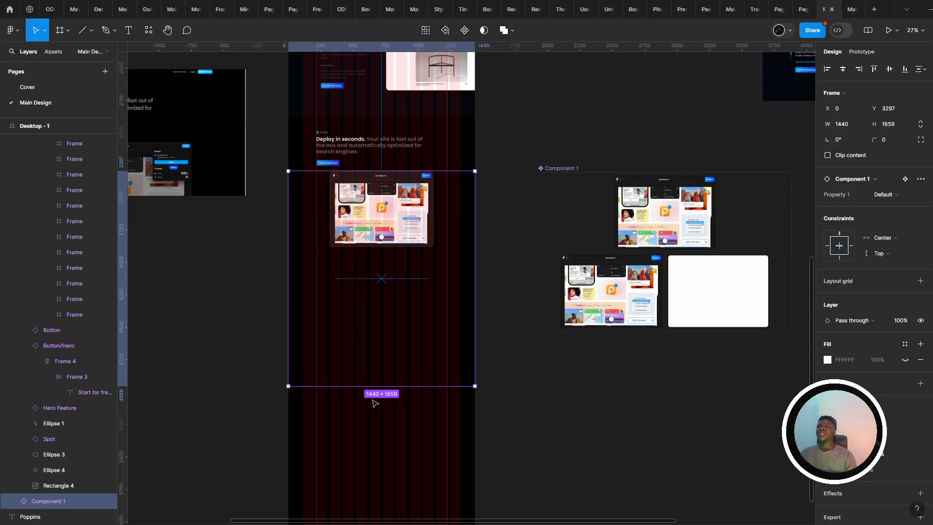
left_click_drag(360, 387, 359, 342)
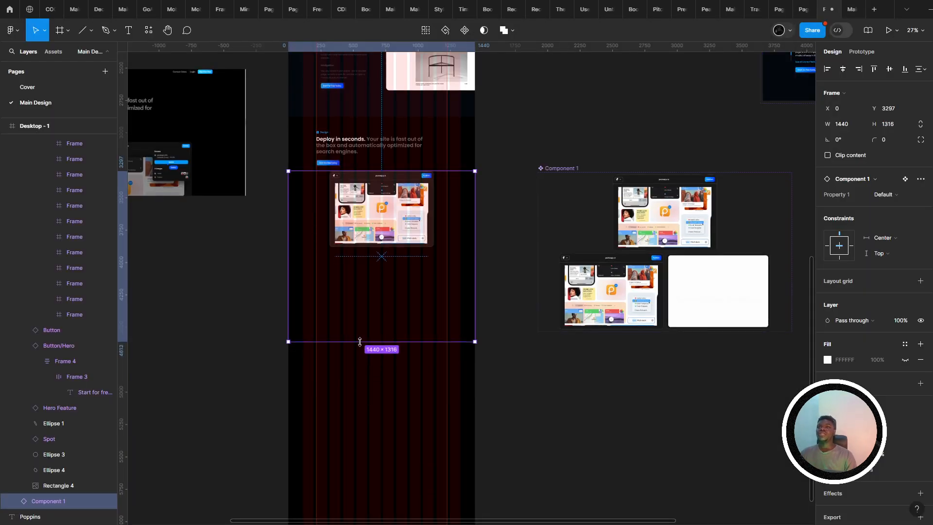
- Check the scrolling area in the prototype with the shortened Component 1 instance, and return to the design file
left_click(852, 9)
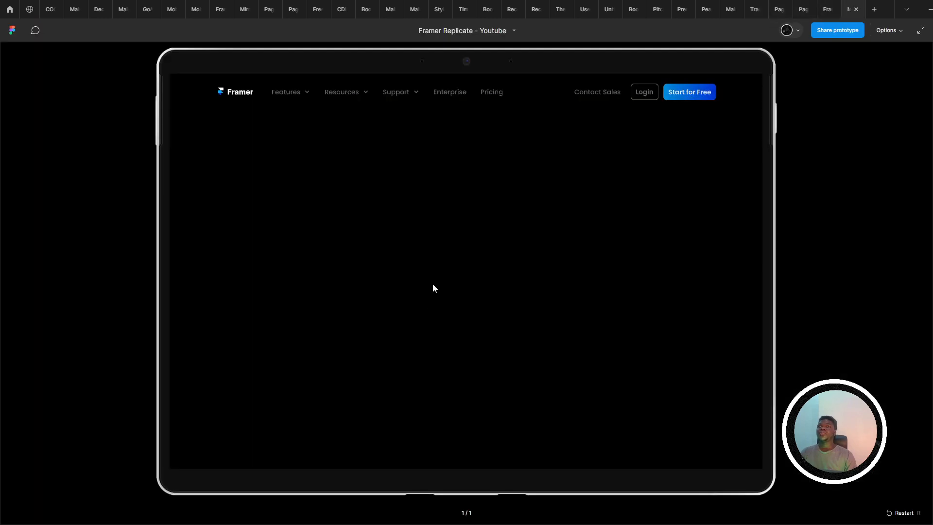
scroll(429, 299, "up", 5)
scroll(427, 306, "down", 6)
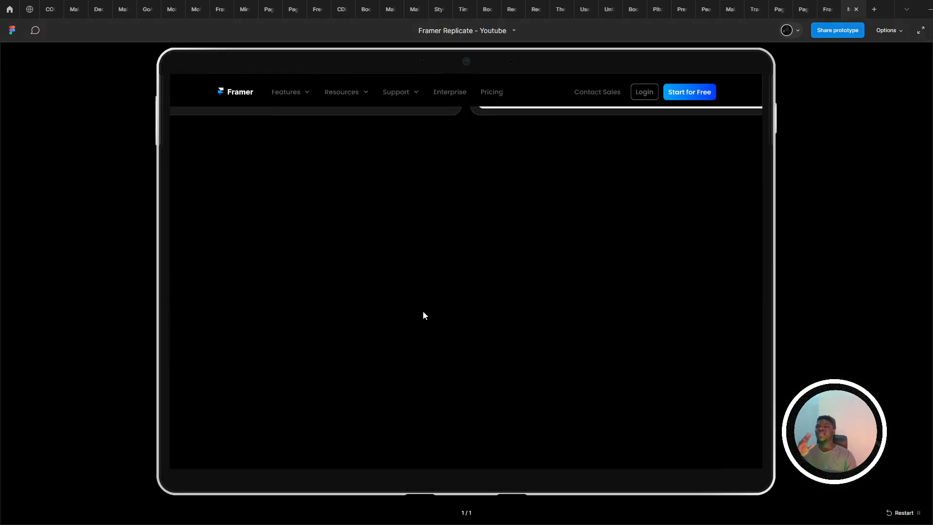
left_click(823, 7)
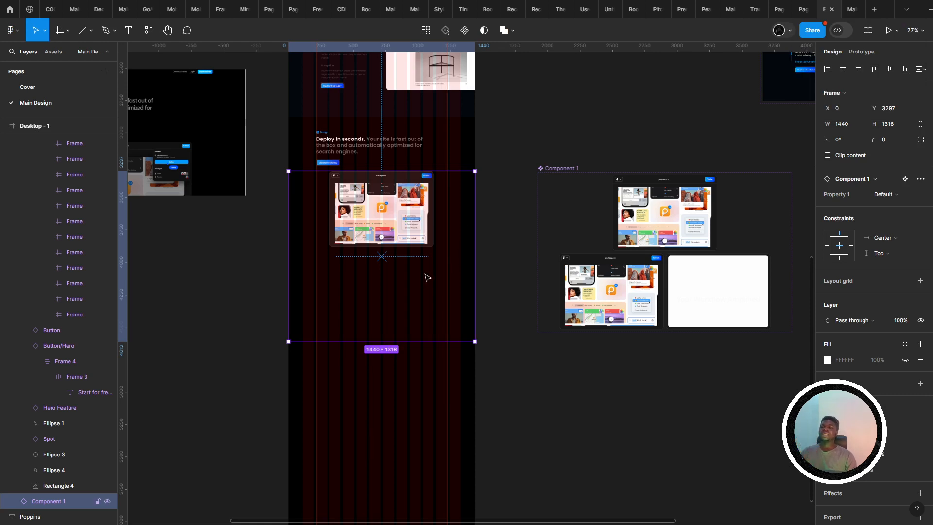
- Examine how the two preview cards in the Framer website's "Deploy in seconds" section transition during scrolling, along with their captions
scroll(373, 307, "up", 5)
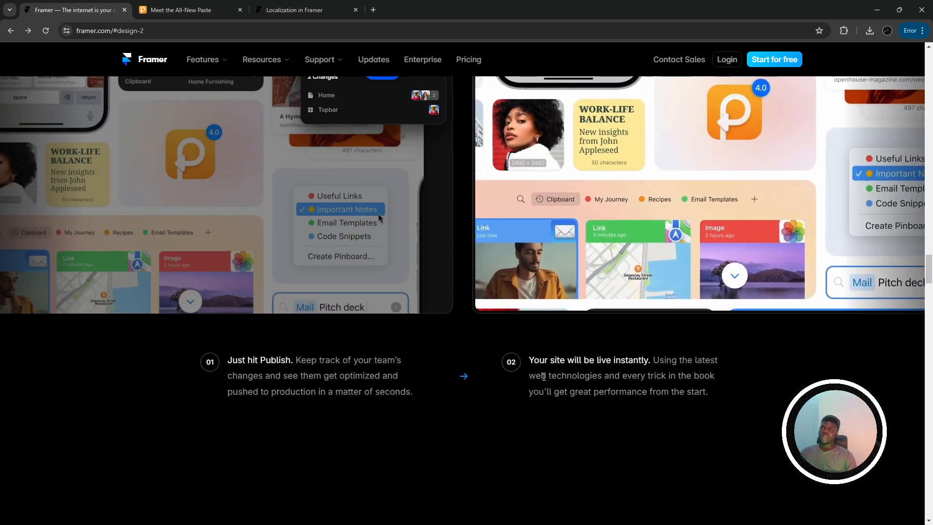
scroll(322, 390, "down", 4)
scroll(292, 389, "down", 3)
scroll(212, 375, "up", 6)
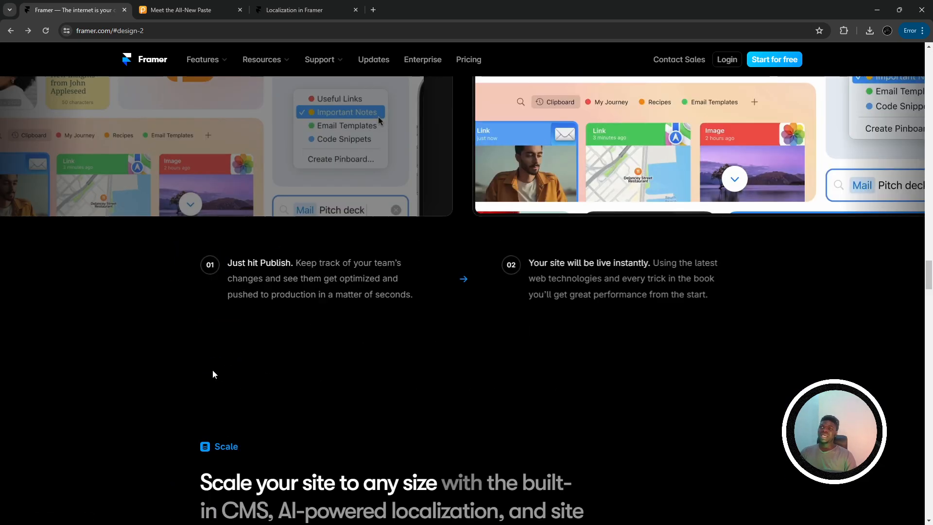
scroll(216, 358, "up", 10)
scroll(244, 337, "down", 10)
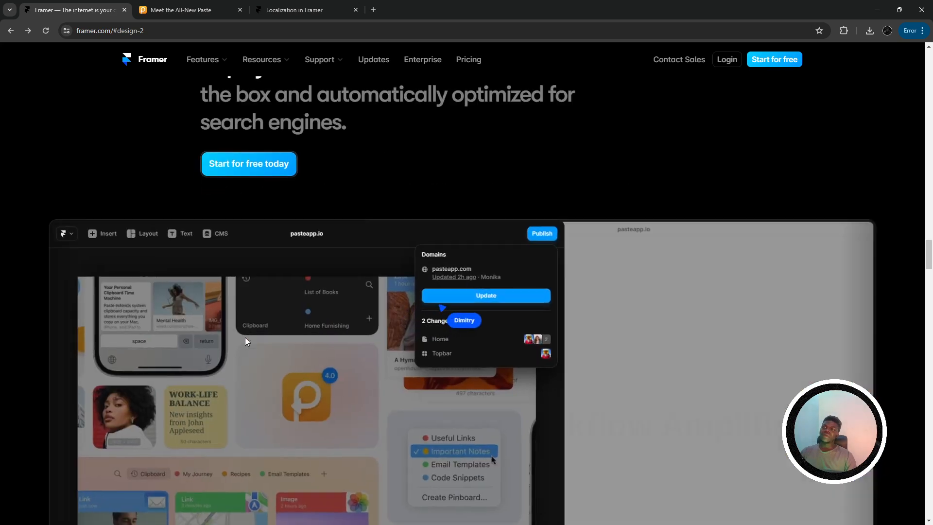
scroll(244, 337, "up", 12)
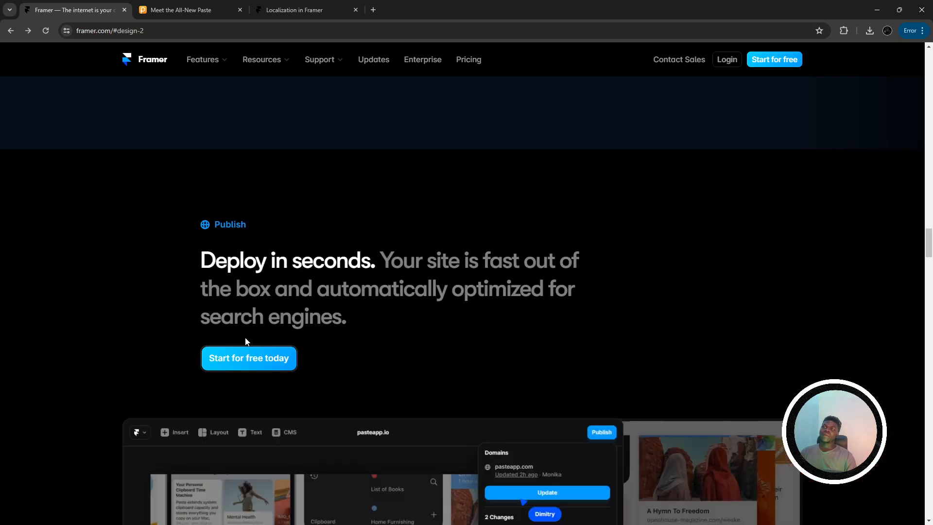
scroll(245, 337, "down", 6)
scroll(244, 337, "down", 3)
scroll(245, 337, "up", 10)
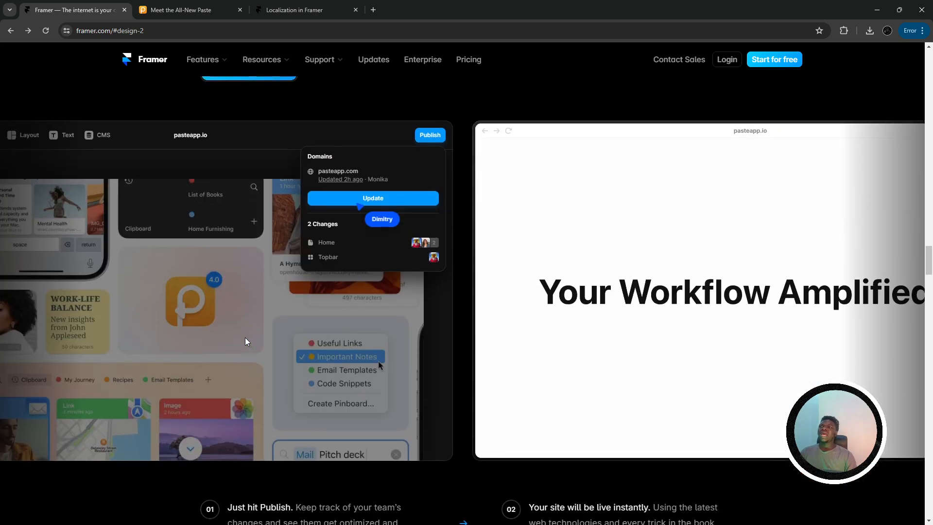
scroll(253, 316, "down", 10)
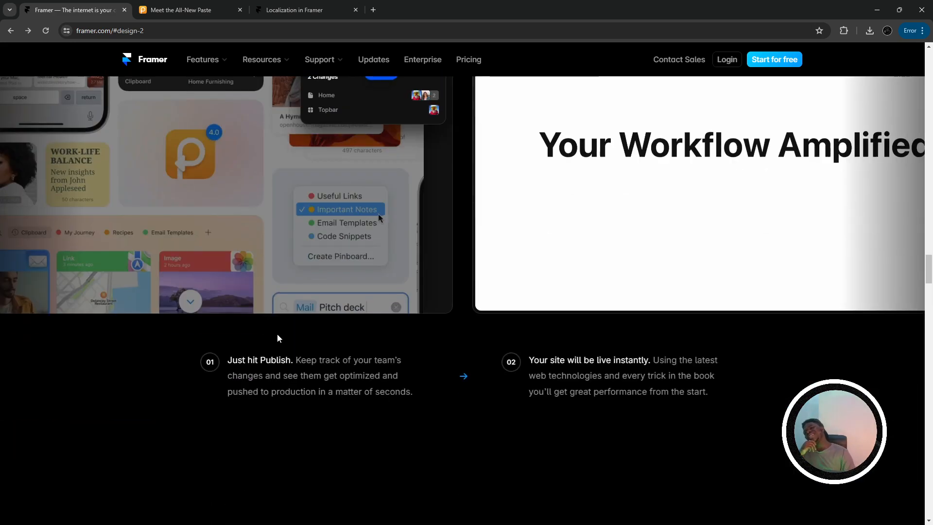
scroll(287, 339, "up", 10)
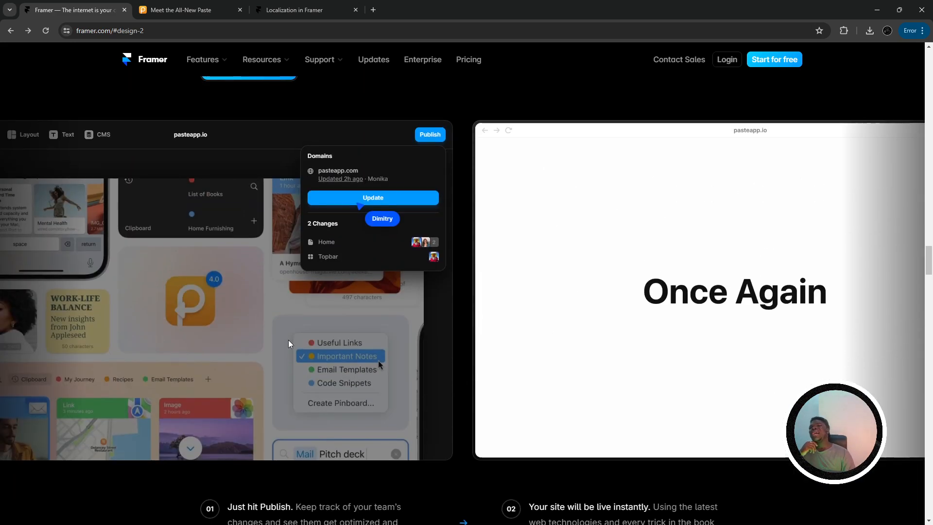
scroll(326, 291, "down", 10)
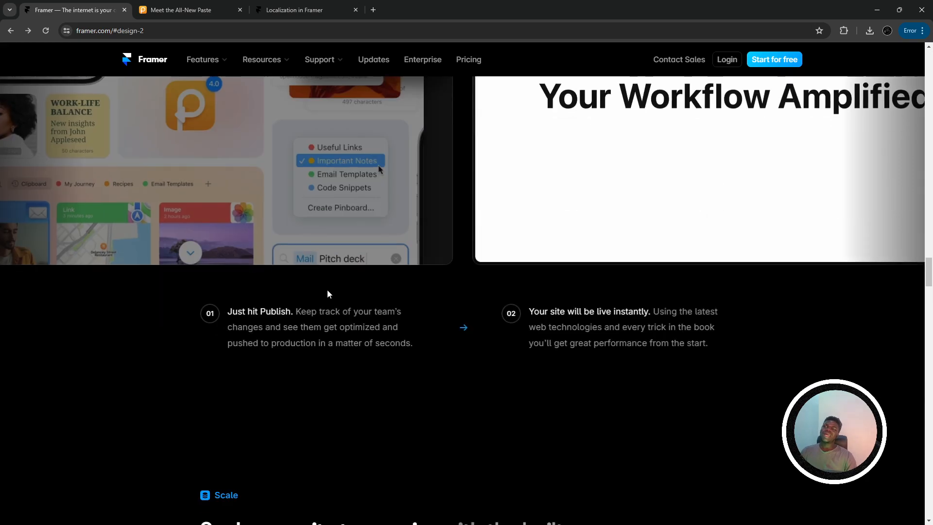
scroll(326, 292, "up", 3)
scroll(325, 292, "down", 4)
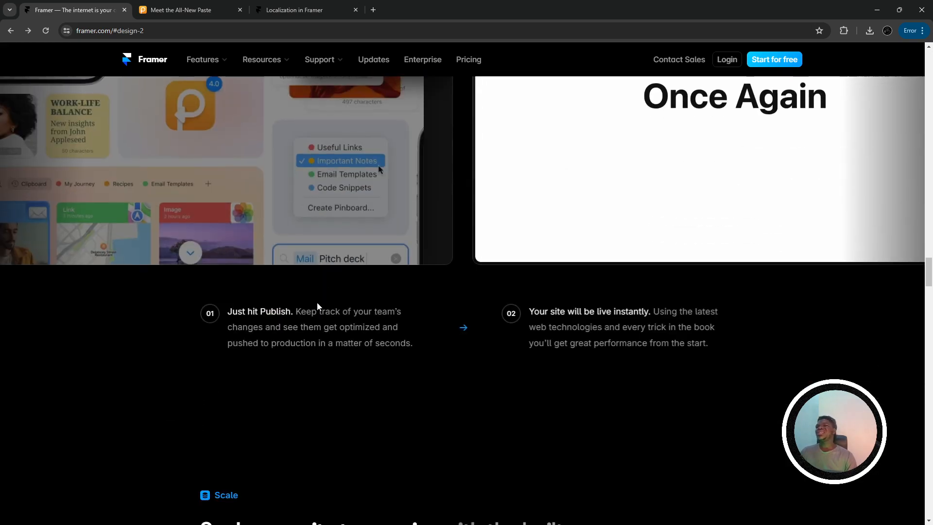
scroll(317, 305, "up", 8)
scroll(313, 304, "down", 6)
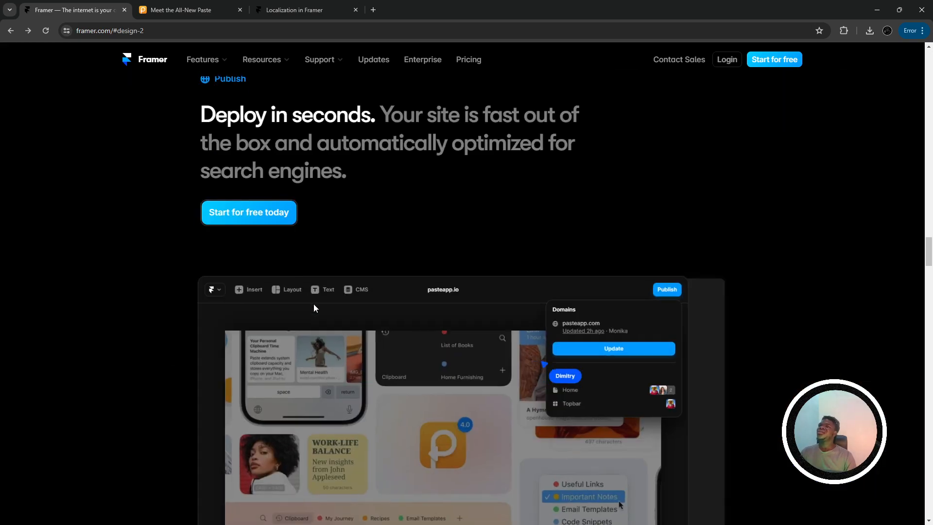
- Look past the captions to the "Scale your site to any size" section and return to the Publish previews
scroll(313, 305, "down", 3)
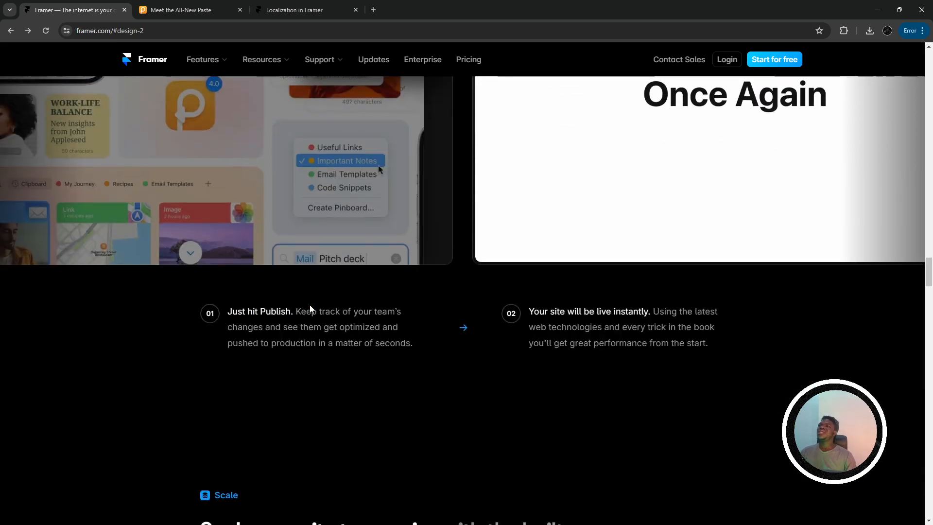
scroll(110, 350, "down", 3)
scroll(110, 355, "down", 2)
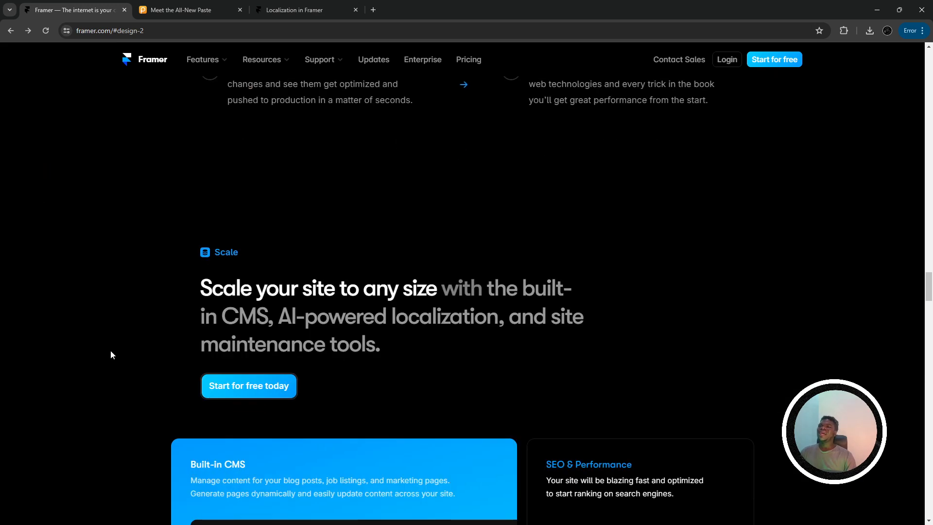
scroll(110, 354, "down", 3)
scroll(312, 283, "up", 4)
scroll(312, 284, "up", 7)
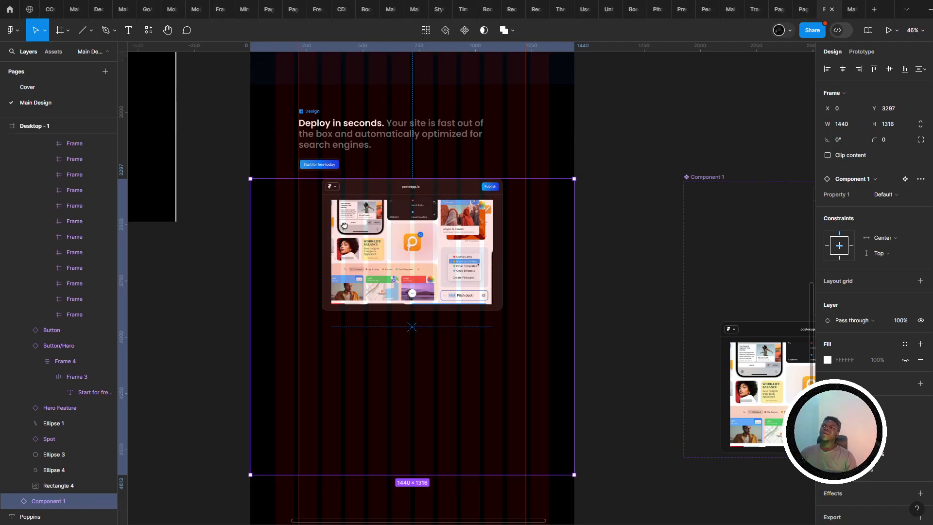
- Extend the Component 1 variant set downward in Figma and enlarge Variant2 to a height of about 879
scroll(343, 225, "right", 10)
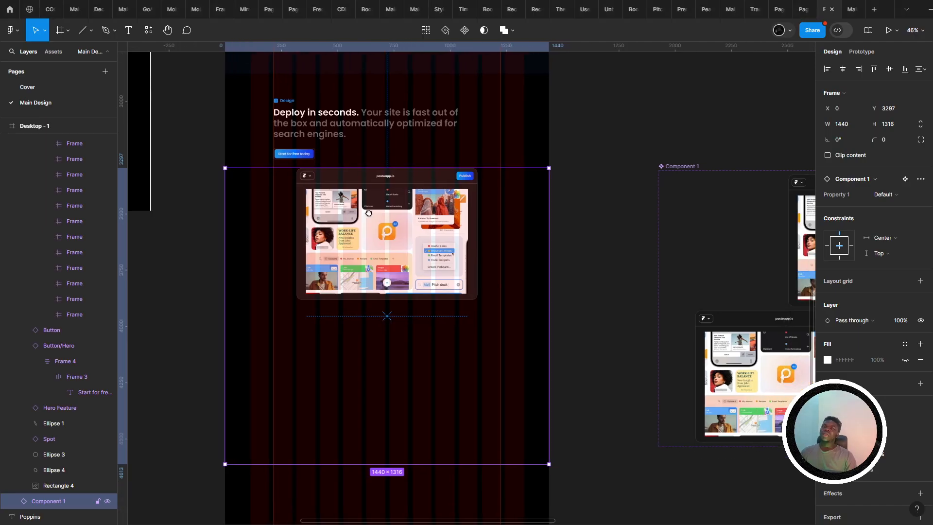
left_click(343, 138)
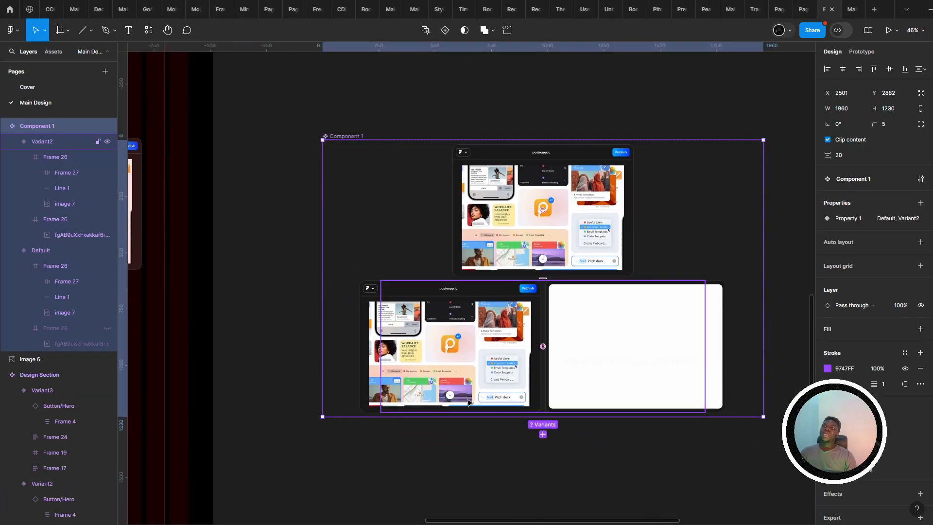
left_click_drag(473, 416, 493, 495)
left_click(493, 356)
scroll(494, 356, "right", 2)
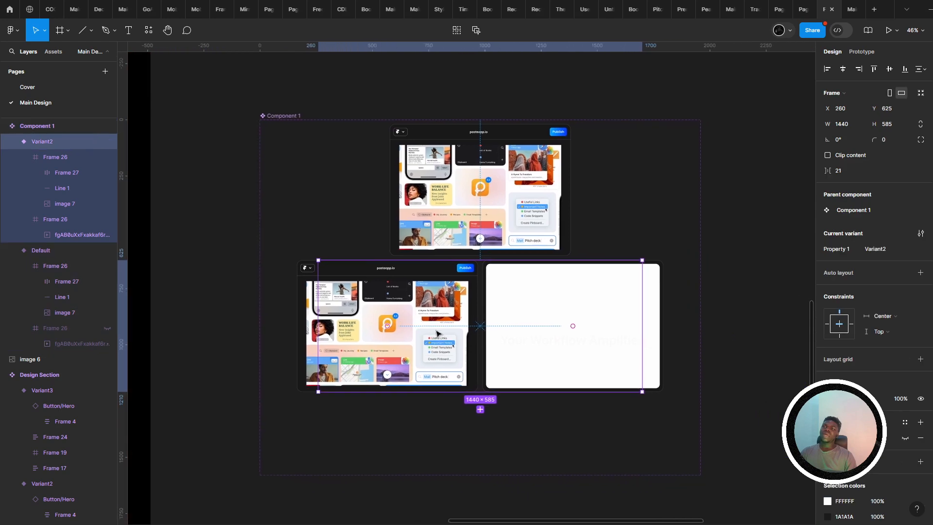
left_click_drag(487, 392, 487, 467)
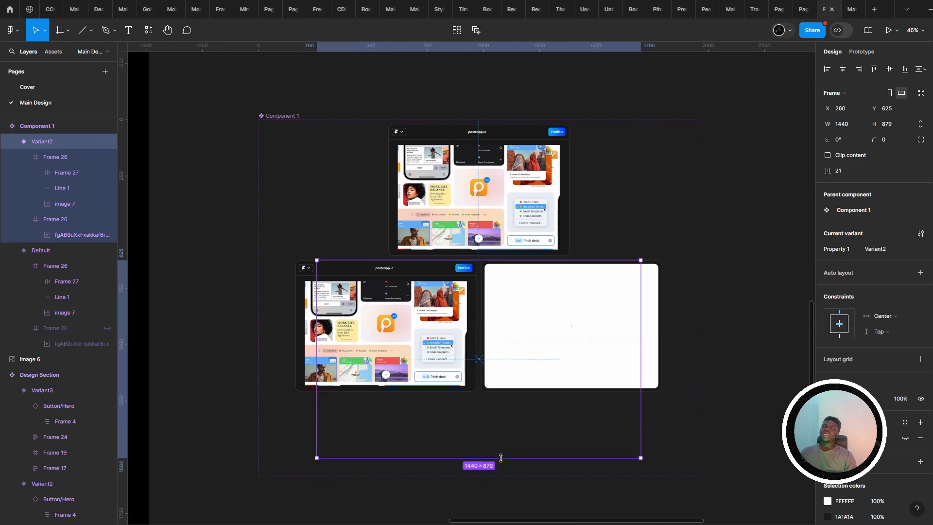
- Select the complete "Just hit Publish" caption text under the first preview on the Framer website
scroll(486, 381, "down", 2)
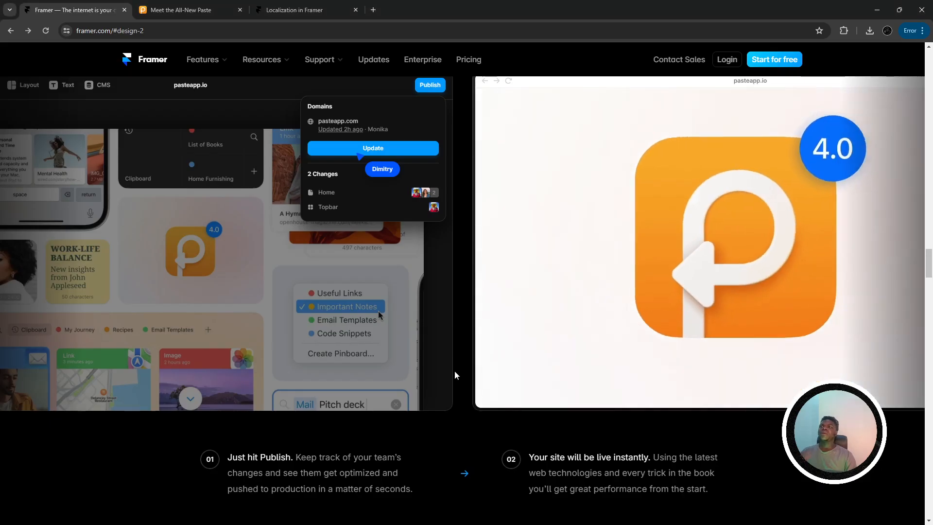
scroll(455, 374, "down", 2)
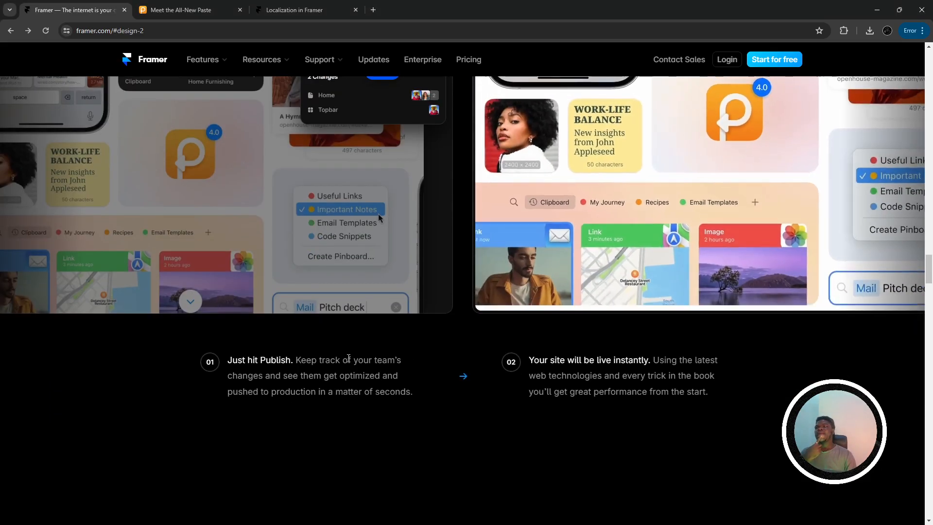
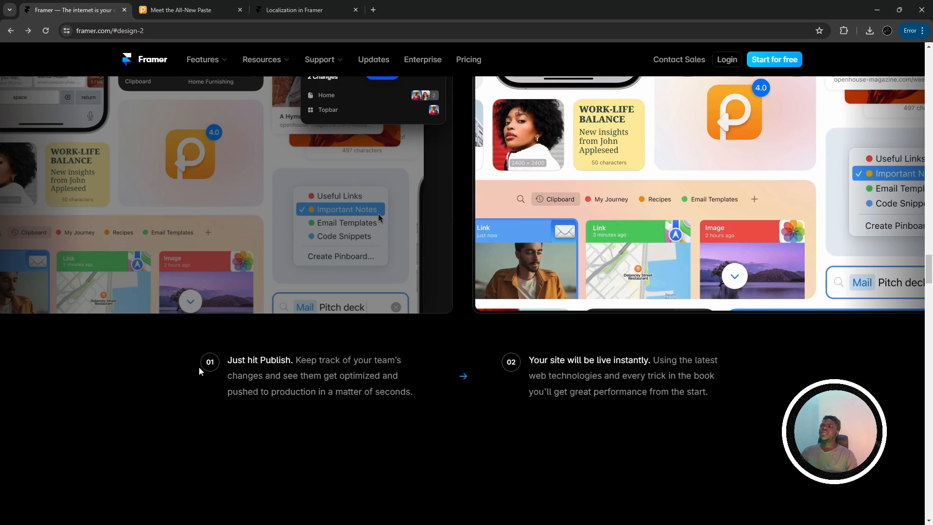
scroll(231, 363, "down", 3)
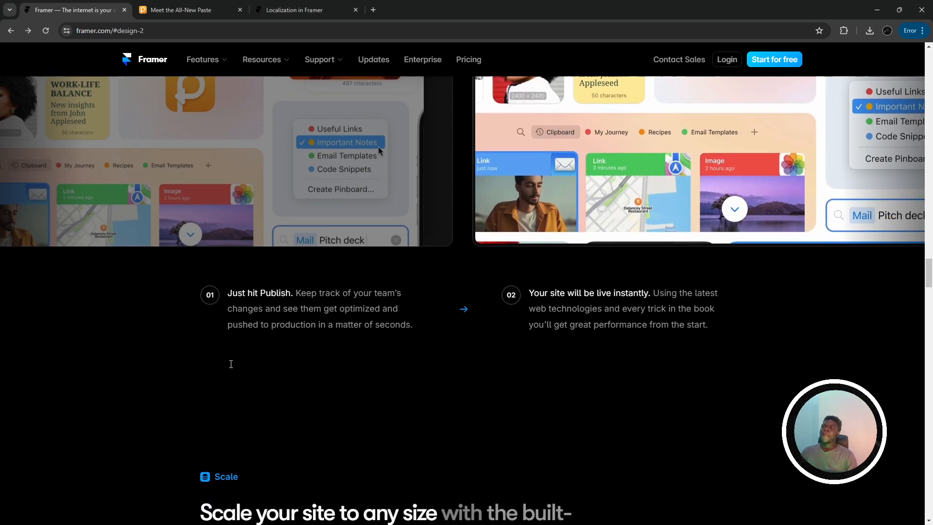
scroll(230, 363, "up", 2)
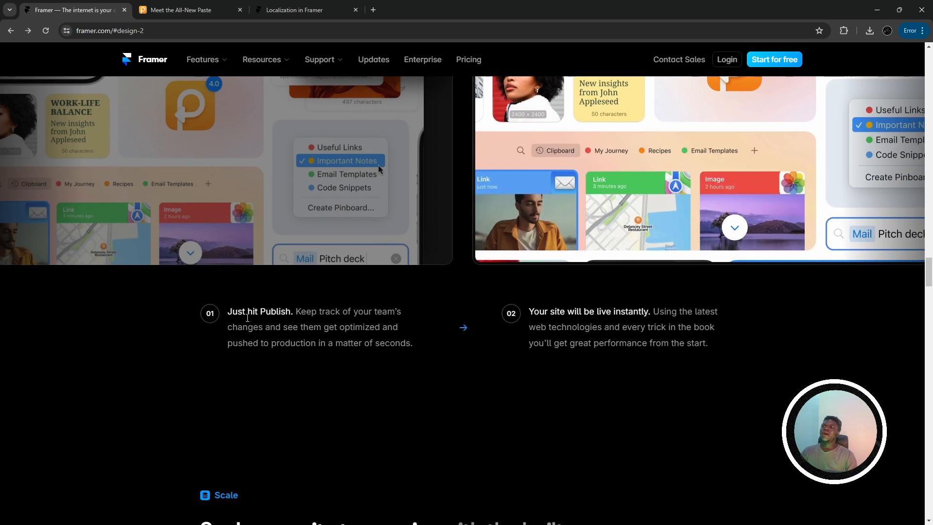
left_click_drag(227, 312, 335, 326)
left_click(247, 321)
left_click_drag(229, 311, 408, 344)
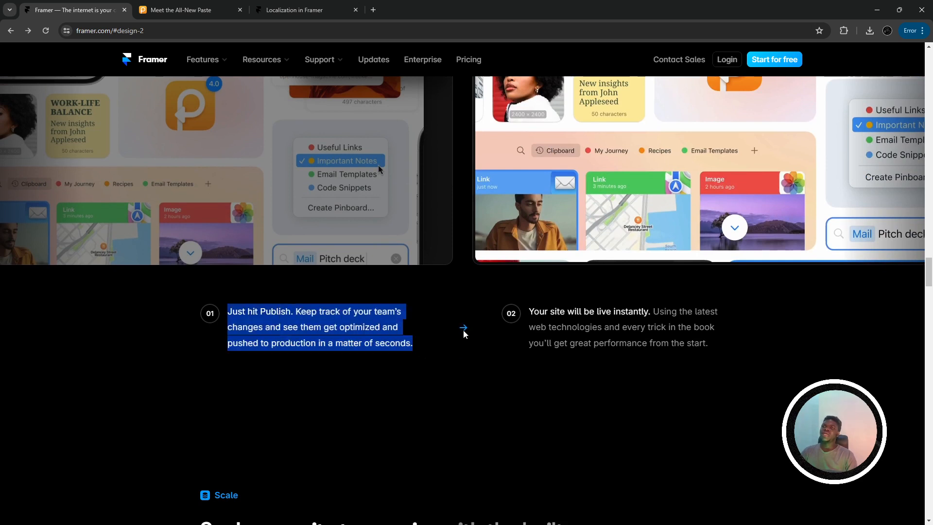
- Switch back to Figma and search the local component assets for "right"
key("alt+Tab")
scroll(396, 345, "up", 1)
scroll(396, 345, "right", 2)
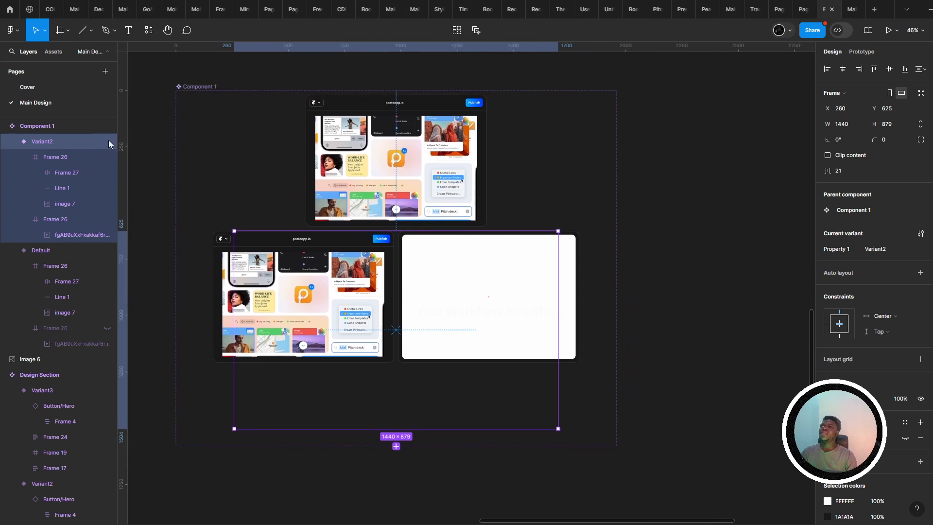
left_click(62, 54)
type("right")
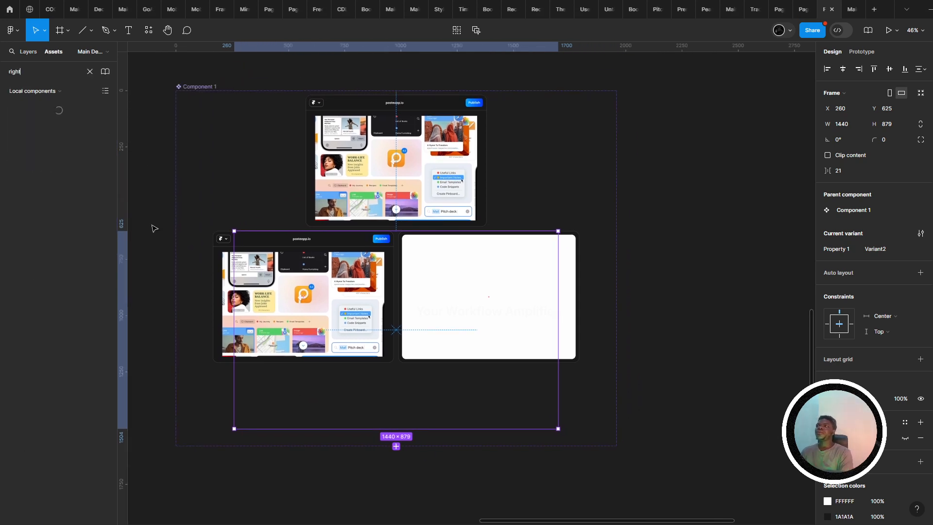
scroll(267, 339, "up", 5)
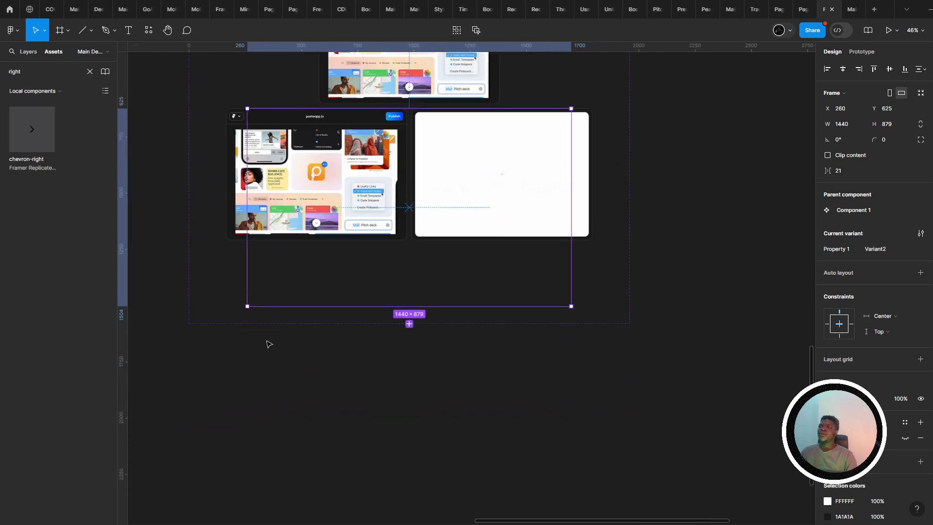
left_click(311, 397)
key("ctrl+/")
type("feath")
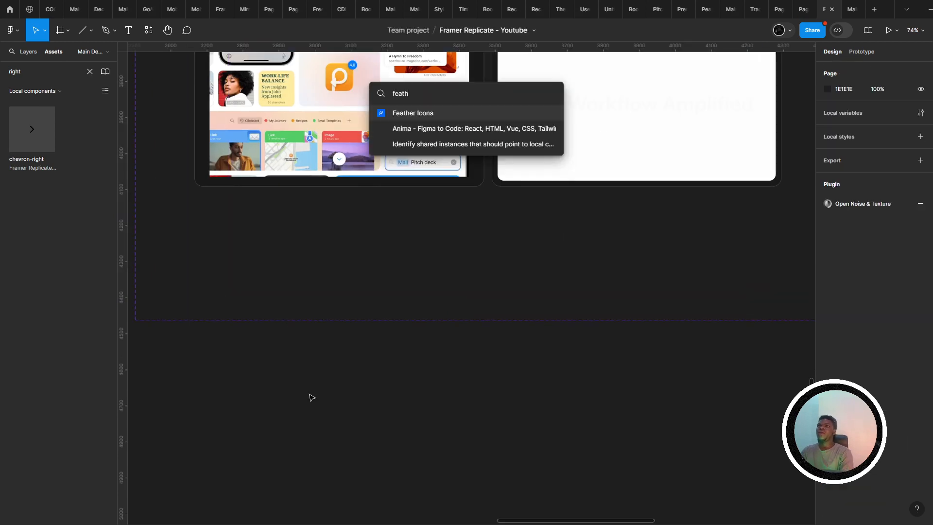
key("Escape")
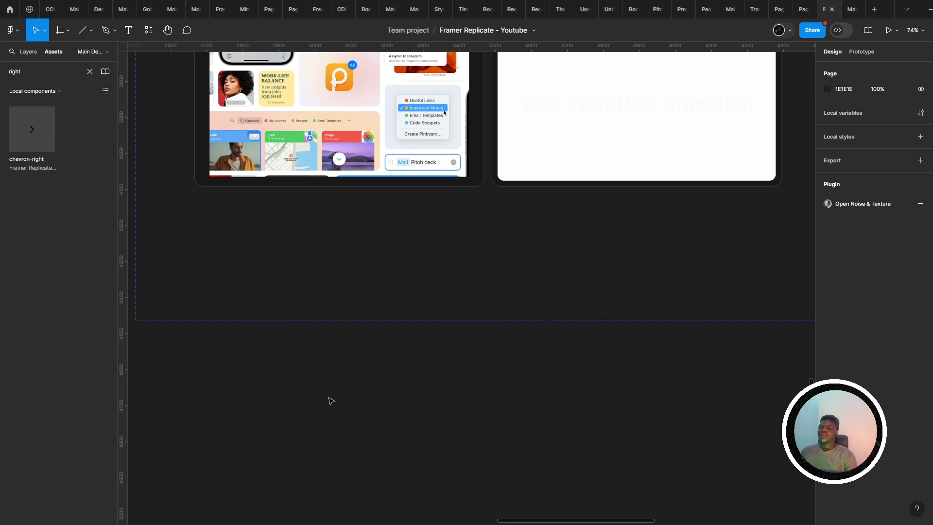
- Run the Feather Icons plugin and insert its arrow-right icon in the empty area below the variant's two preview cards
scroll(333, 379, "up", 1)
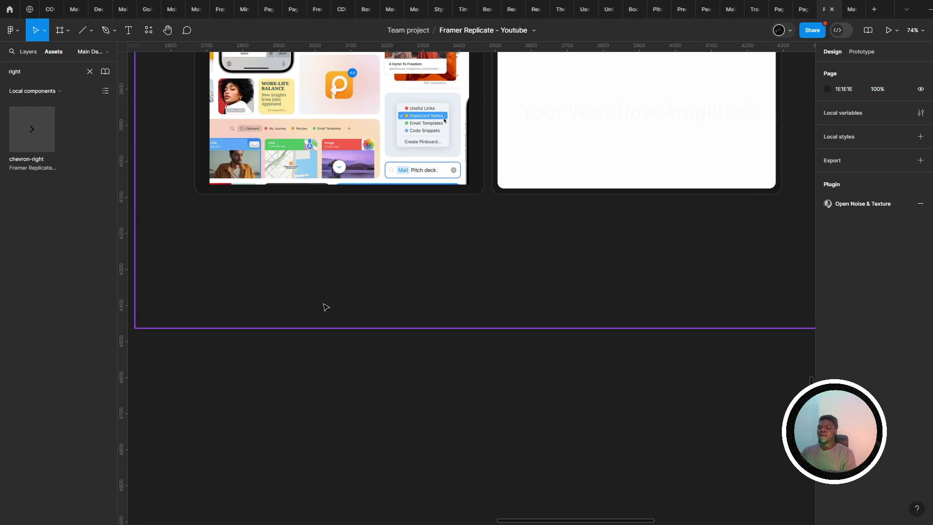
key("ctrl+/")
type("fea")
key("Return")
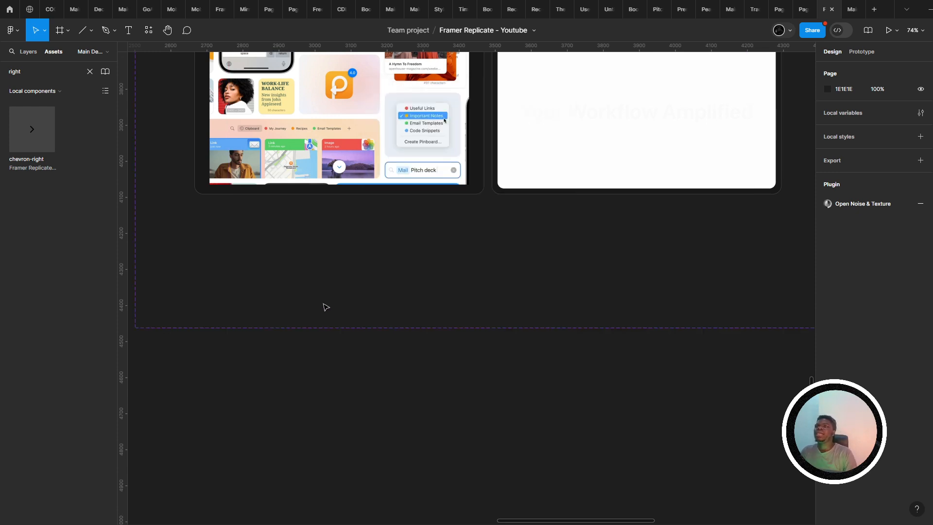
left_click_drag(467, 257, 435, 235)
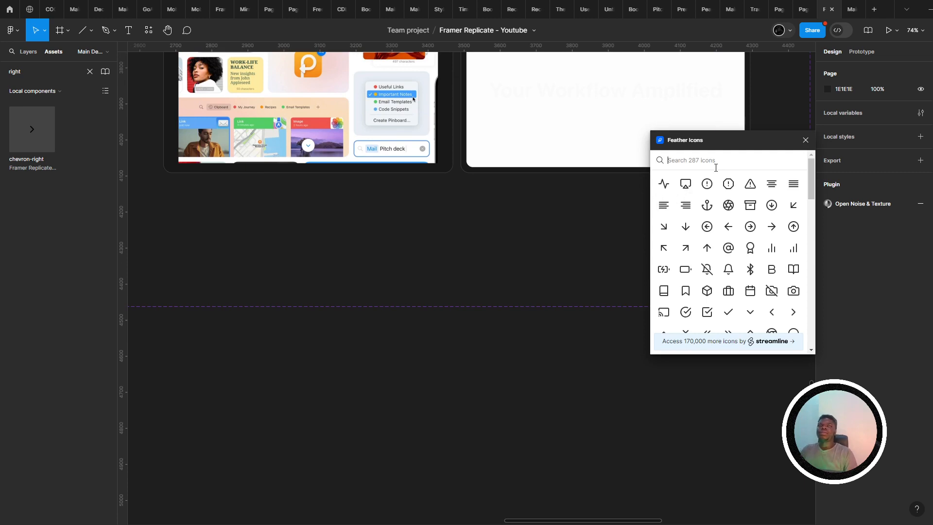
left_click(772, 226)
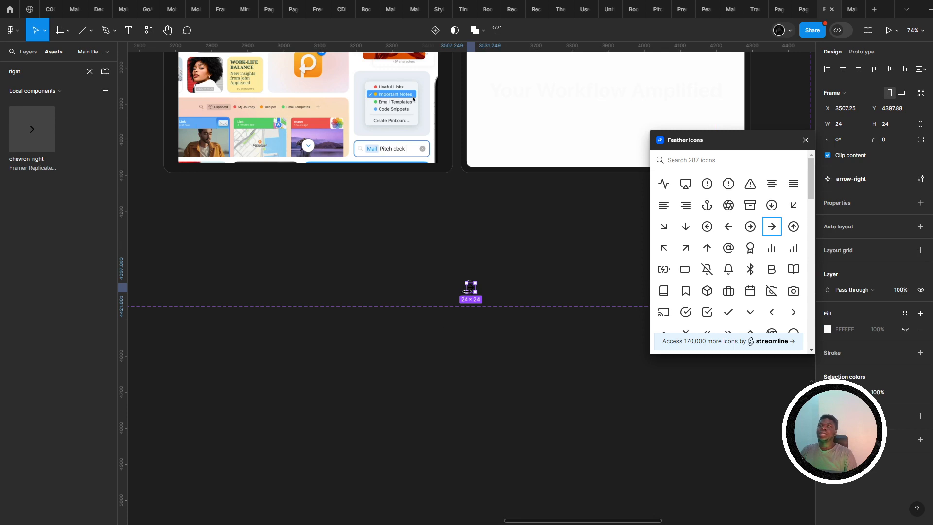
- Move the arrow-right icon component into the empty canvas below the variant set and close the Feather Icons plugin
left_click_drag(467, 290, 601, 368)
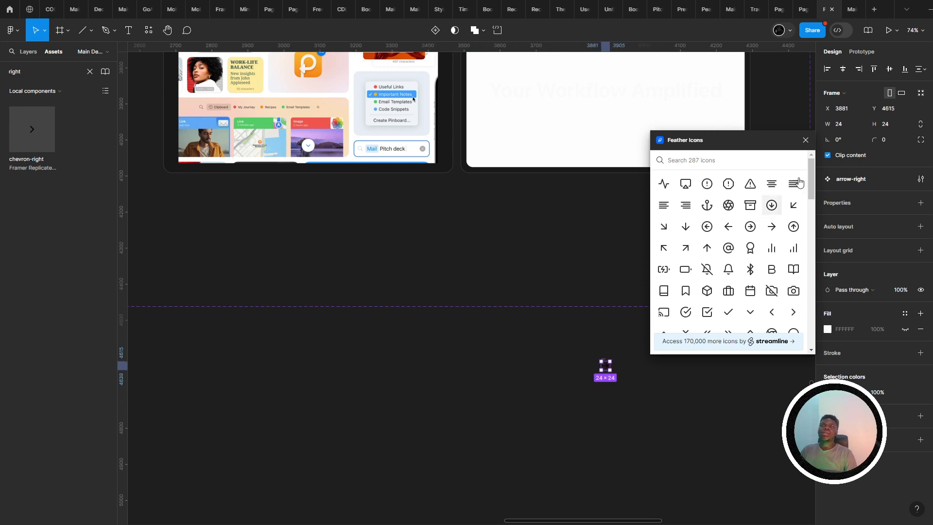
left_click(805, 140)
scroll(541, 357, "up", 5)
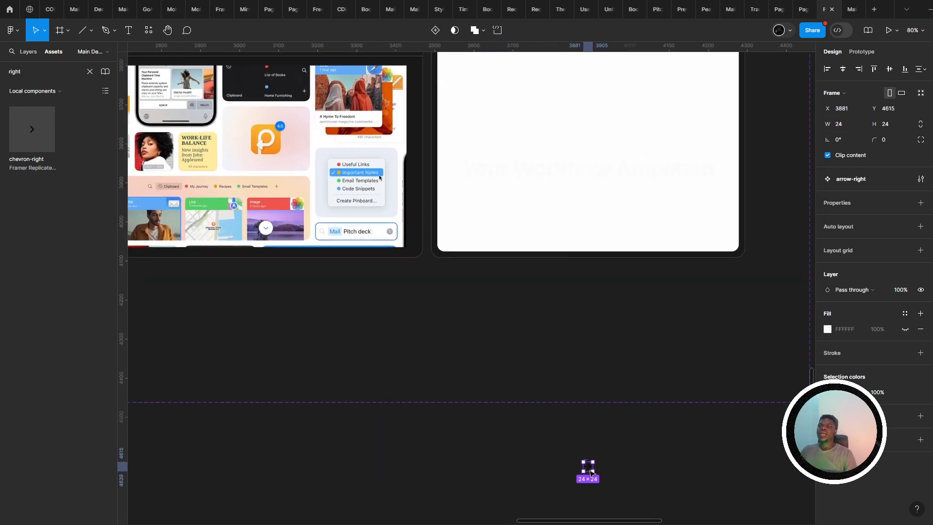
- Duplicate the arrow-right icon, place the copy at about X 3489, Y 4622, and move the original component far aside to about X 4373
left_click_drag(606, 454, 450, 448)
scroll(642, 332, "down", 2)
left_click_drag(664, 321, 832, 354)
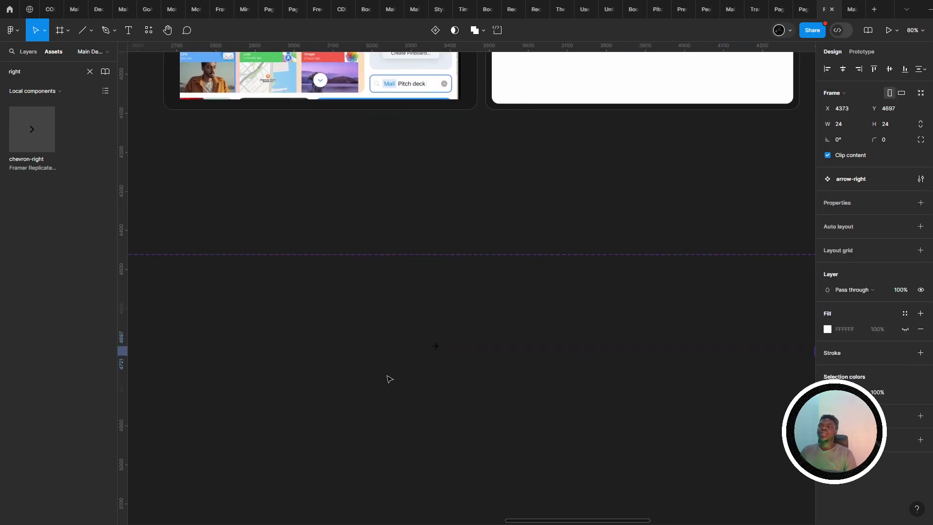
left_click_drag(430, 350, 485, 326)
left_click(357, 332)
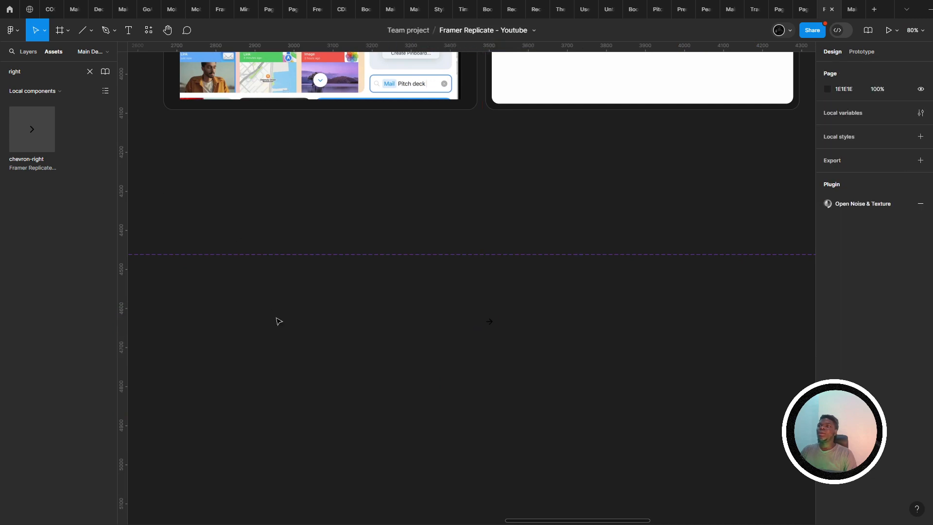
- Paste the "Just hit Publish" caption beside the arrow, resize its text box to about 384 × 96, and make its fill white FFFFFF
key("ctrl+v")
key("ctrl+z")
key("ctrl+v")
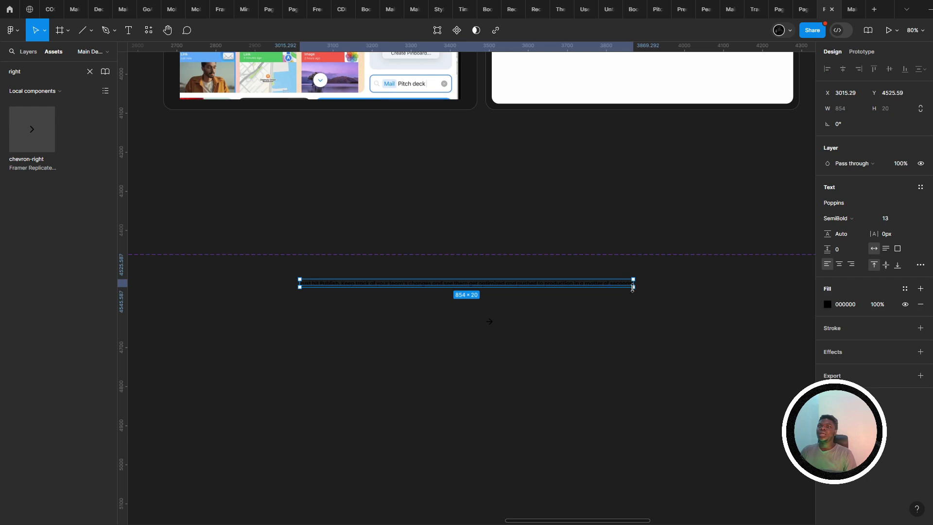
left_click_drag(634, 288, 457, 329)
left_click(827, 305)
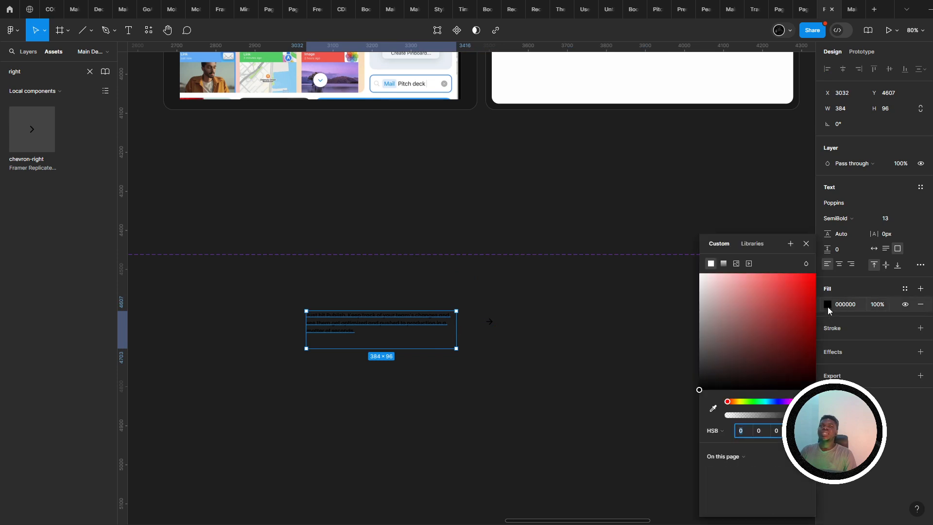
left_click_drag(748, 311, 514, 243)
- Recolor the arrow icon copy blue 0099FF to match the Framer website and nudge it slightly upward
left_click(490, 320)
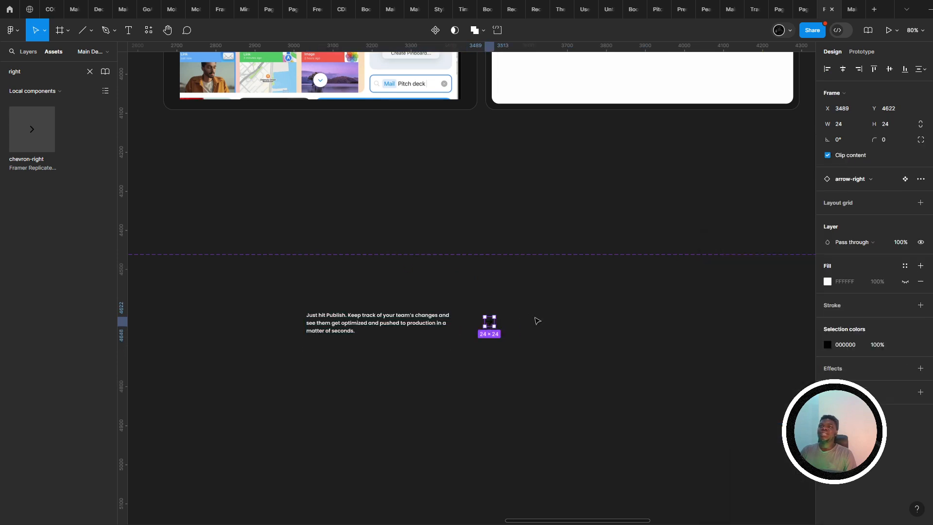
left_click(827, 344)
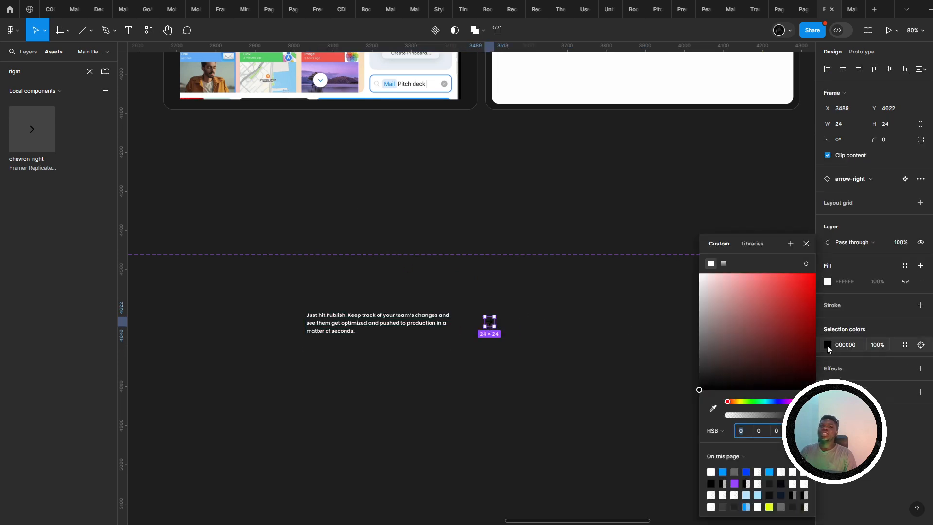
left_click(722, 472)
left_click(484, 417)
left_click(490, 321)
key("alt+Tab")
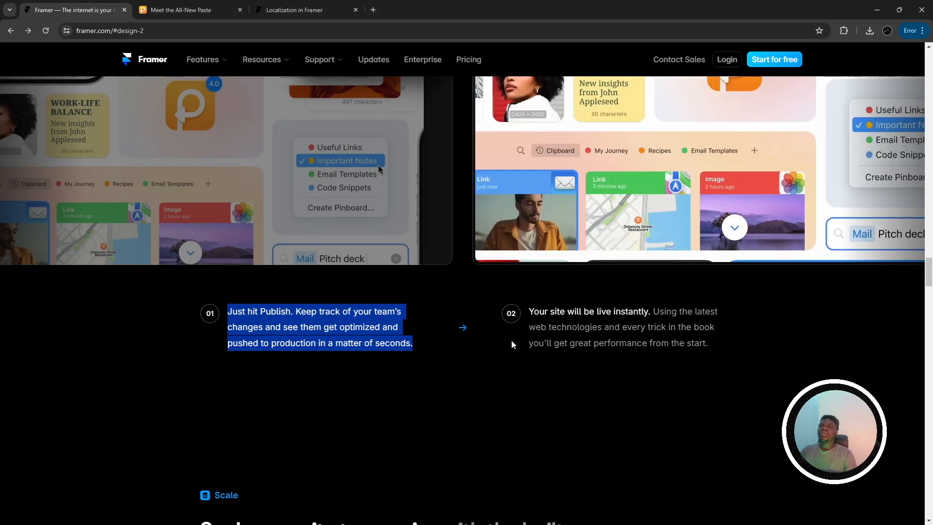
key("alt+Tab")
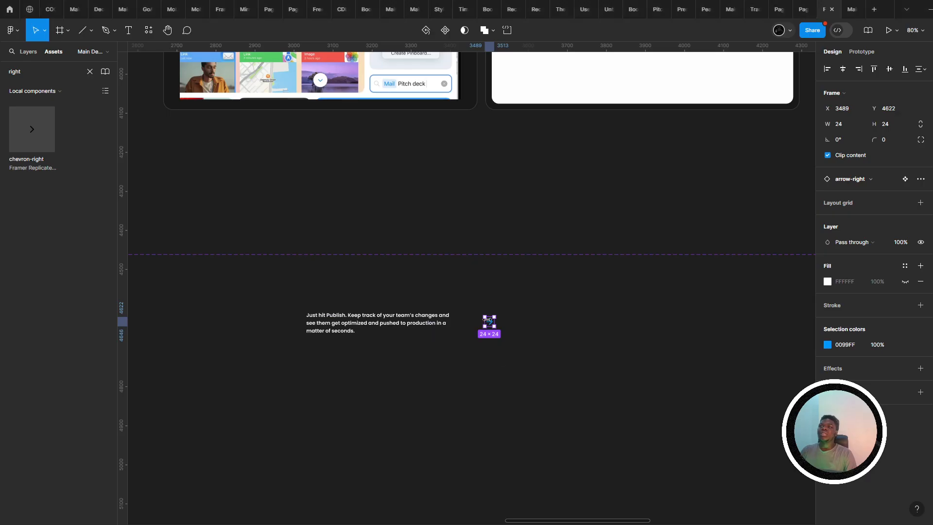
left_click_drag(488, 321, 489, 316)
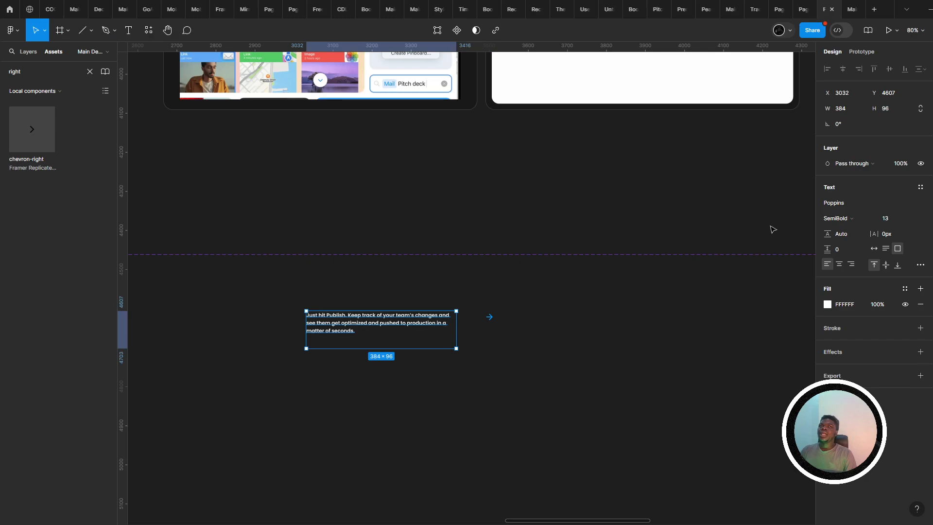
- Set the caption's font size to 18 and its weight to Medium, using the Framer website's caption as reference
left_click(886, 219)
key("alt+Tab")
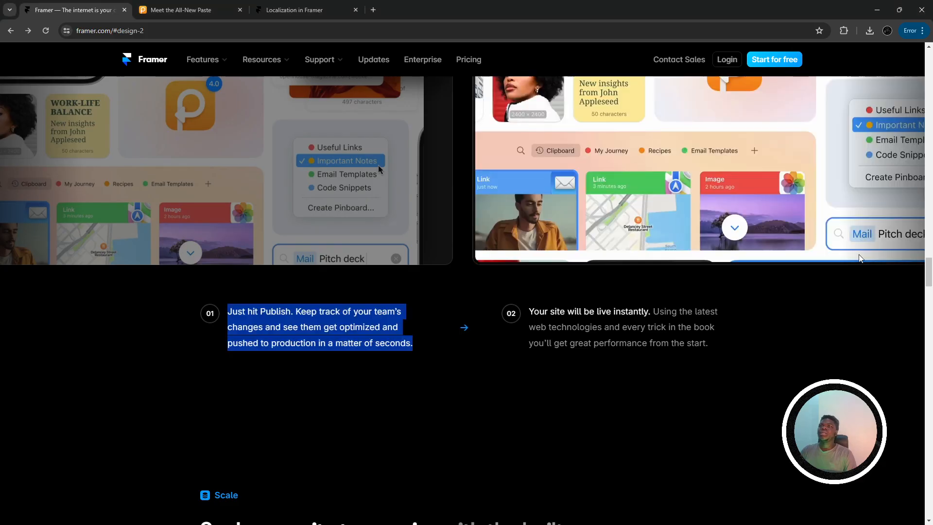
left_click(649, 380)
key("alt+Tab")
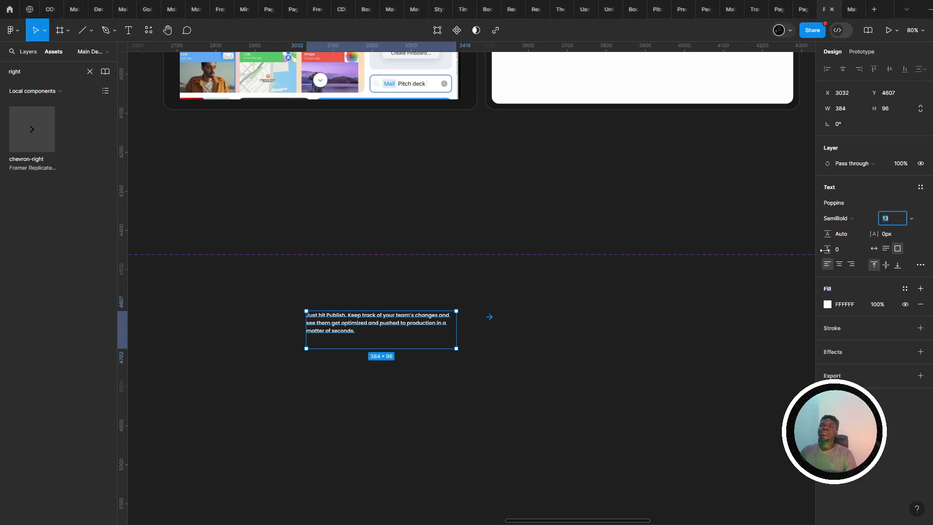
type("18")
key("Return")
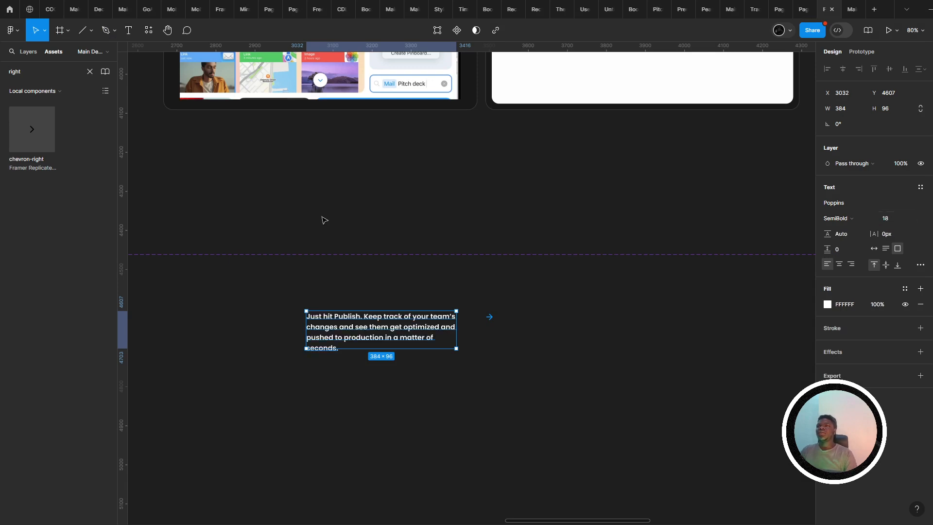
left_click(837, 218)
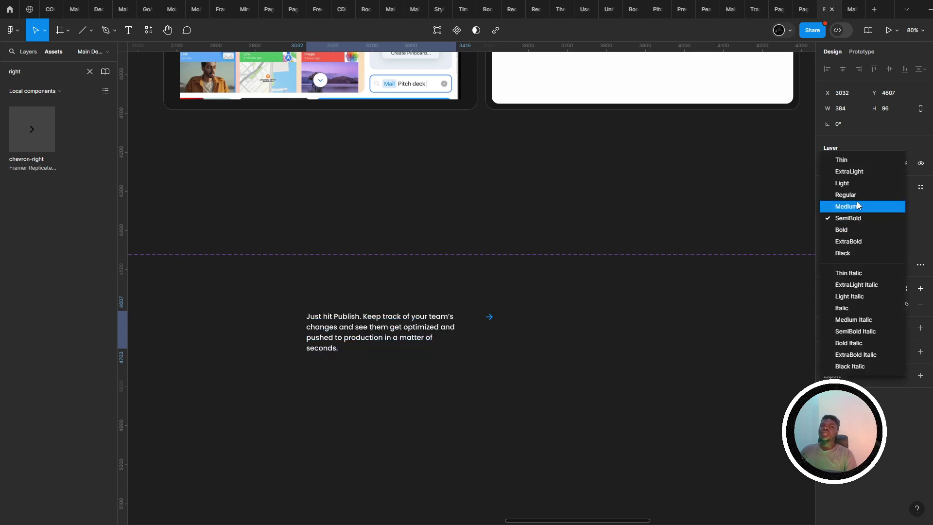
left_click(846, 196)
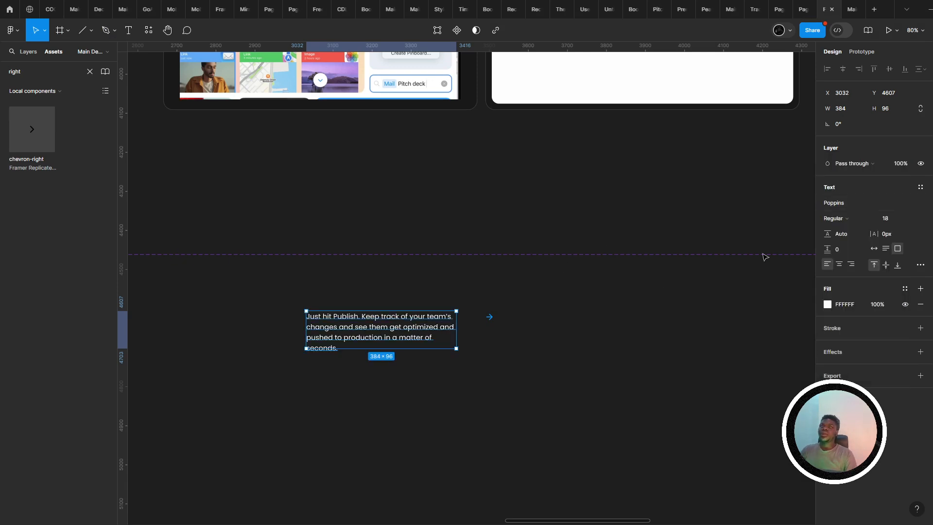
left_click(834, 221)
left_click(850, 232)
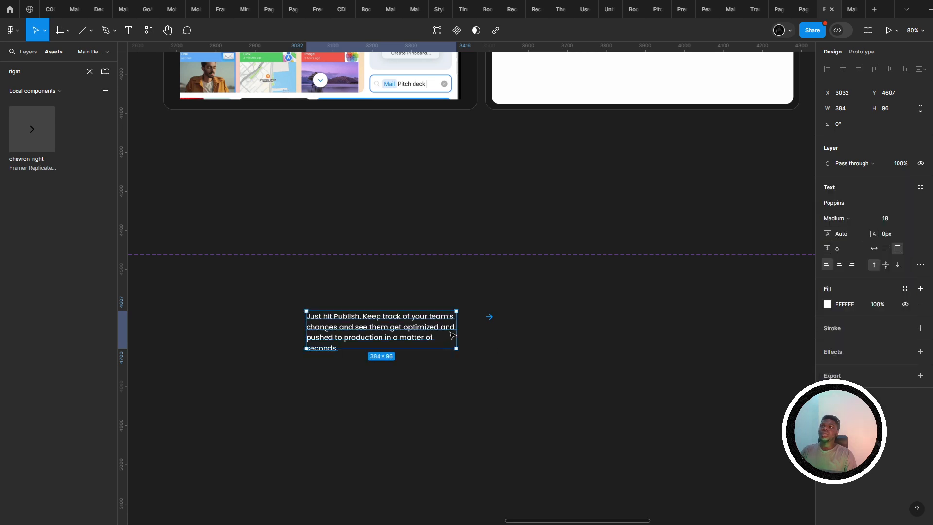
- Compare the caption's line breaks with the Framer website and widen its text box to about 421 so it wraps the same way
left_click_drag(457, 333, 482, 331)
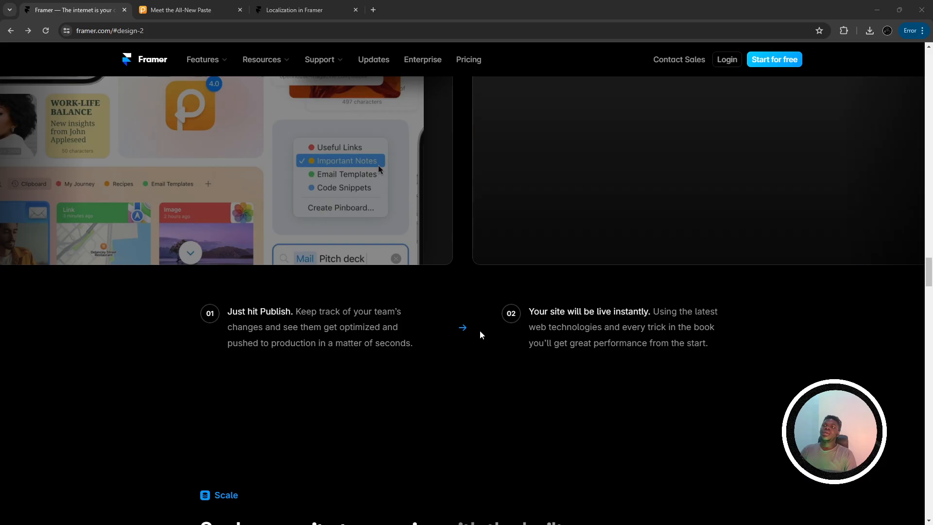
scroll(479, 330, "up", 10)
scroll(421, 331, "down", 3)
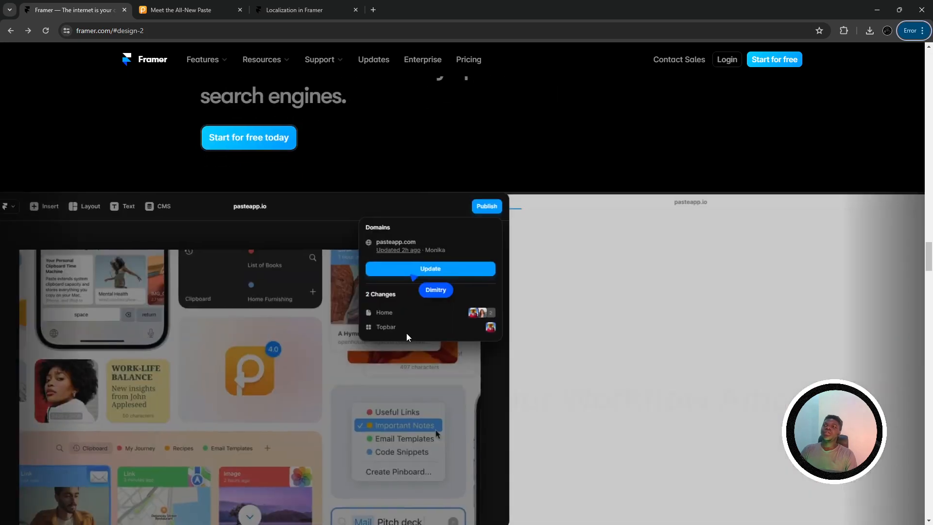
scroll(406, 334, "down", 8)
scroll(387, 340, "up", 3)
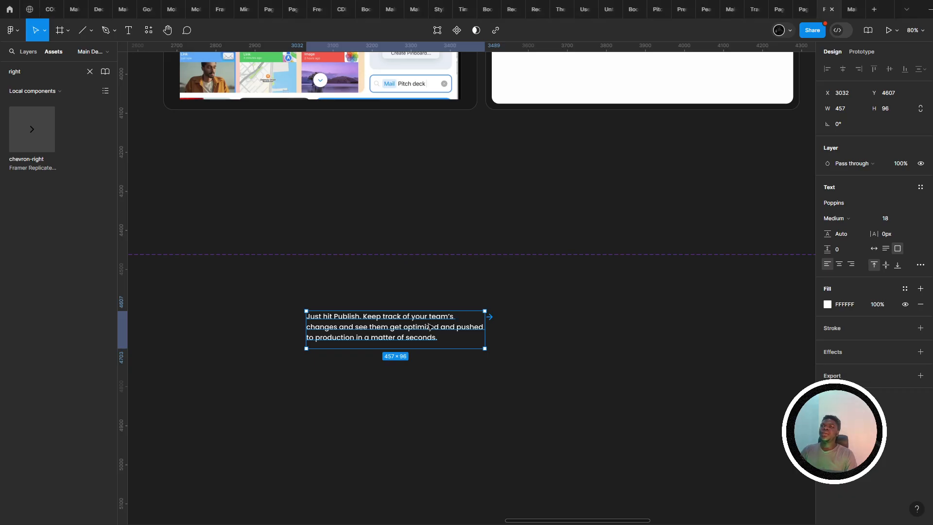
scroll(430, 327, "up", 2)
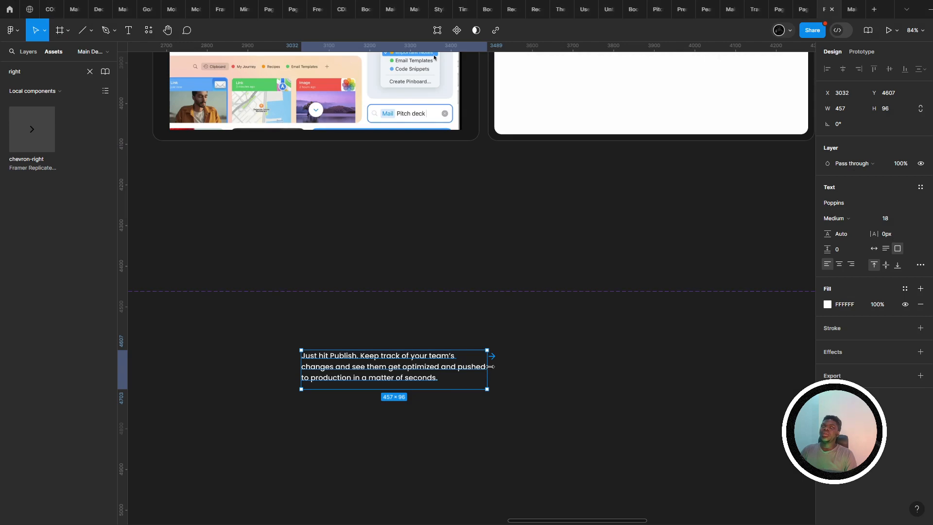
left_click_drag(489, 366, 472, 361)
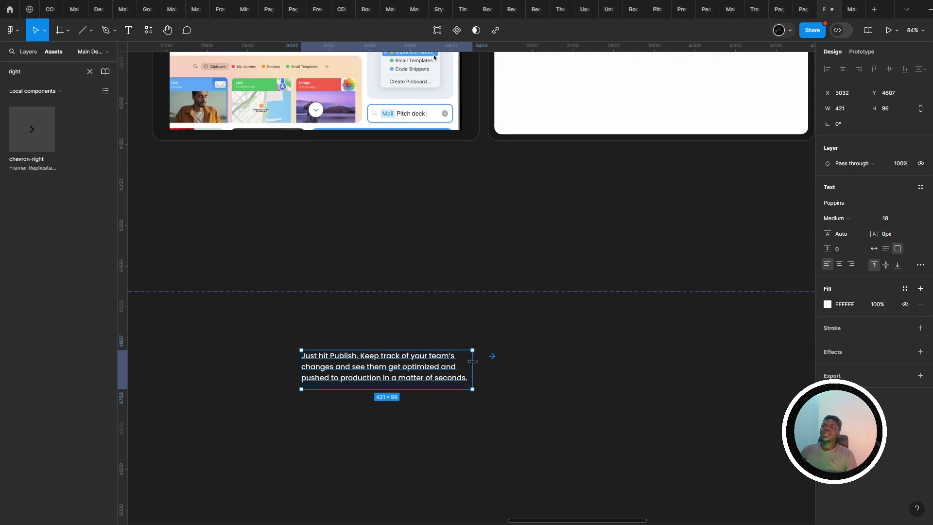
- Set the caption's line height to 34
left_click(850, 234)
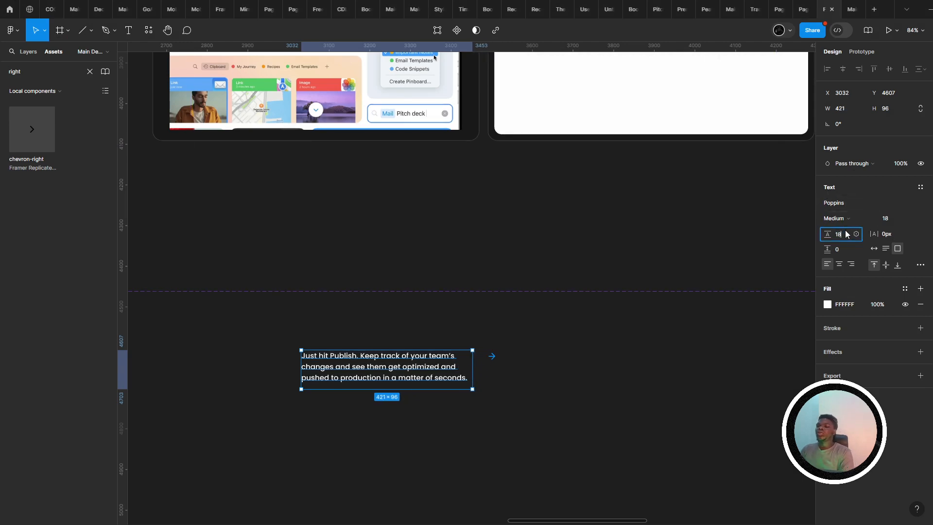
type("18+8")
key("Return")
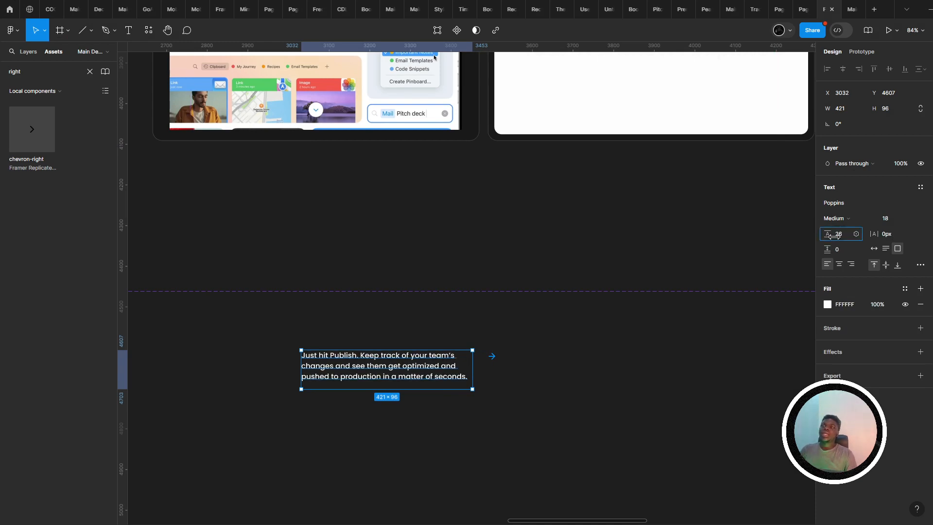
left_click_drag(829, 235, 835, 237)
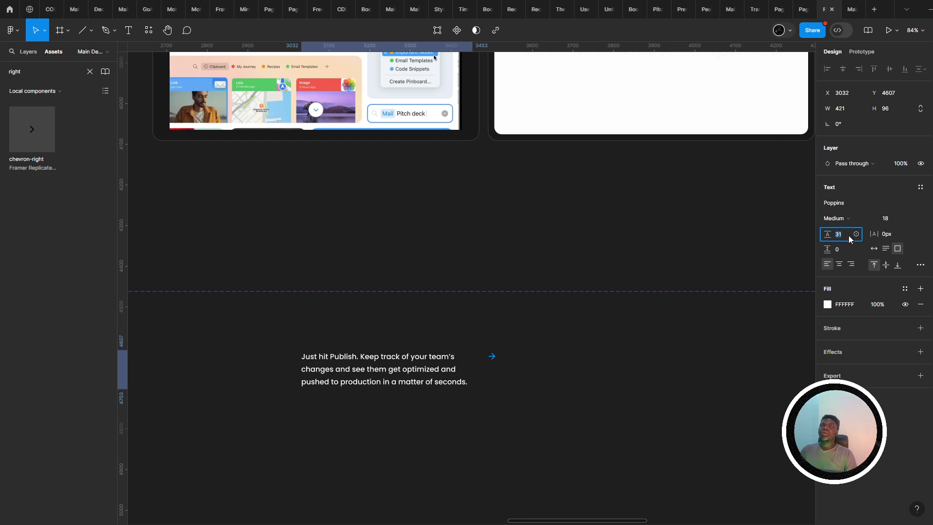
type("+8")
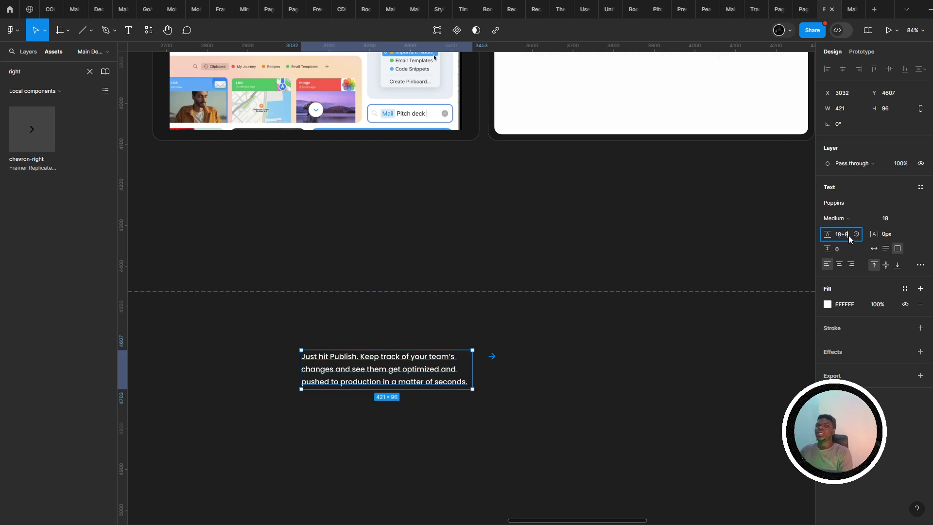
type("4")
key("Return")
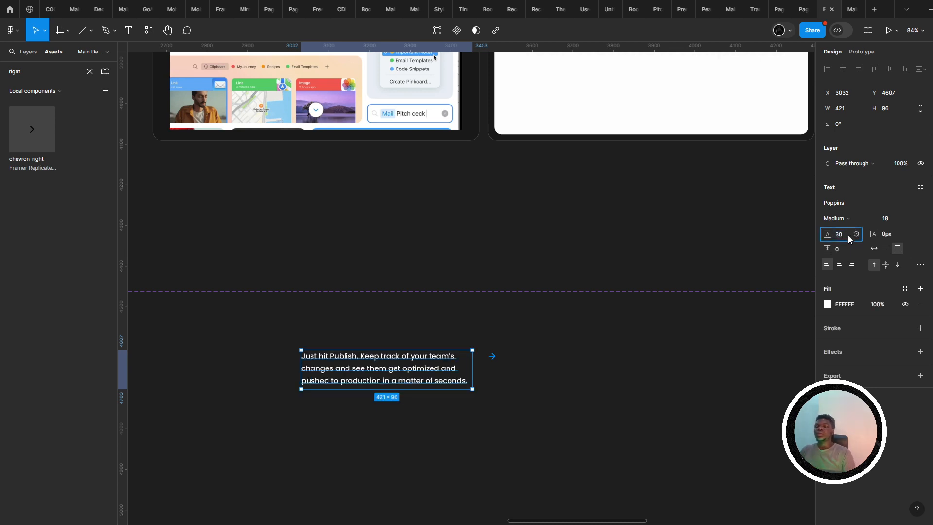
type("4")
key("Return")
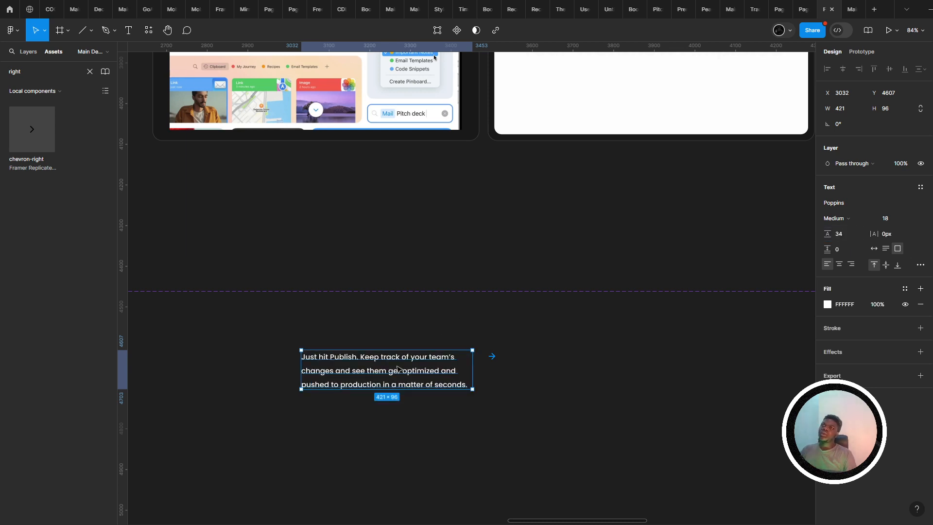
- Duplicate the caption to the left of the original, set the copy to auto width, and replace its text with "1"
left_click(423, 322)
scroll(439, 293, "down", 2)
scroll(440, 293, "left", 2)
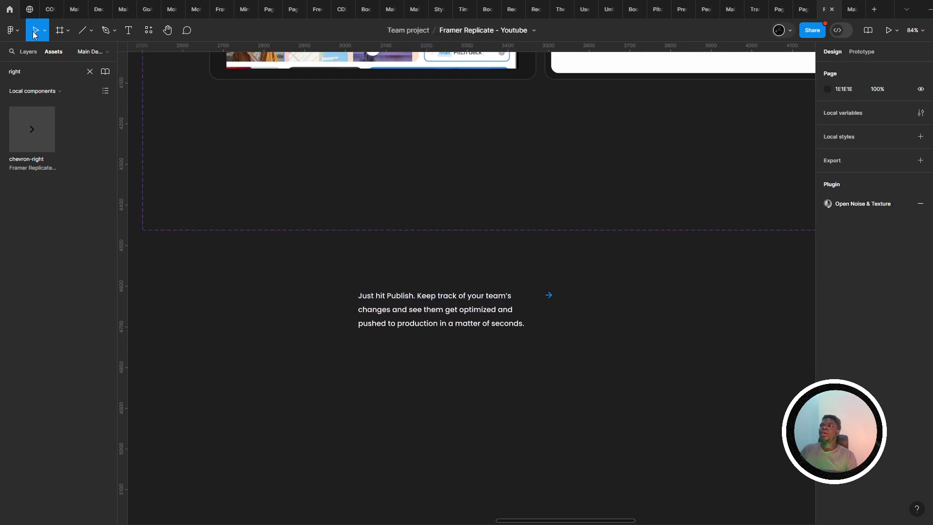
scroll(456, 339, "up", 3)
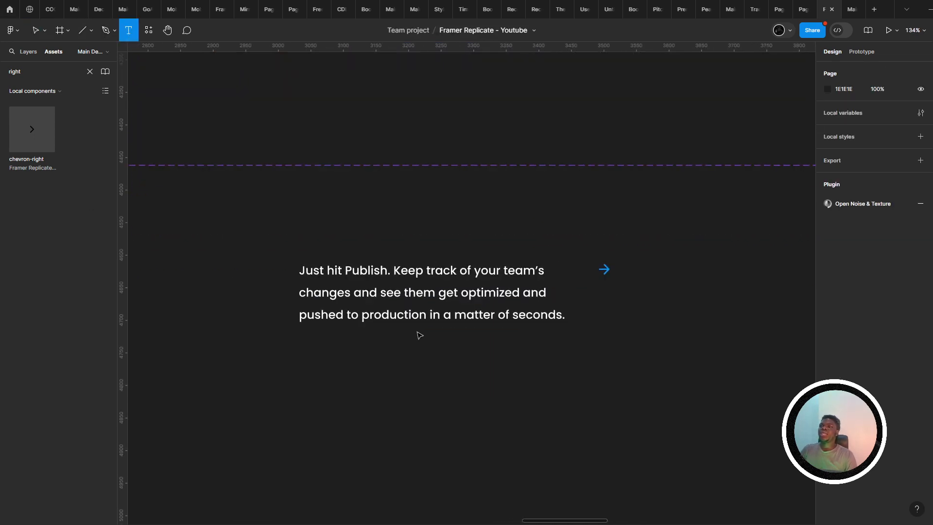
scroll(418, 333, "left", 3)
left_click(554, 316)
left_click_drag(554, 317, 280, 264)
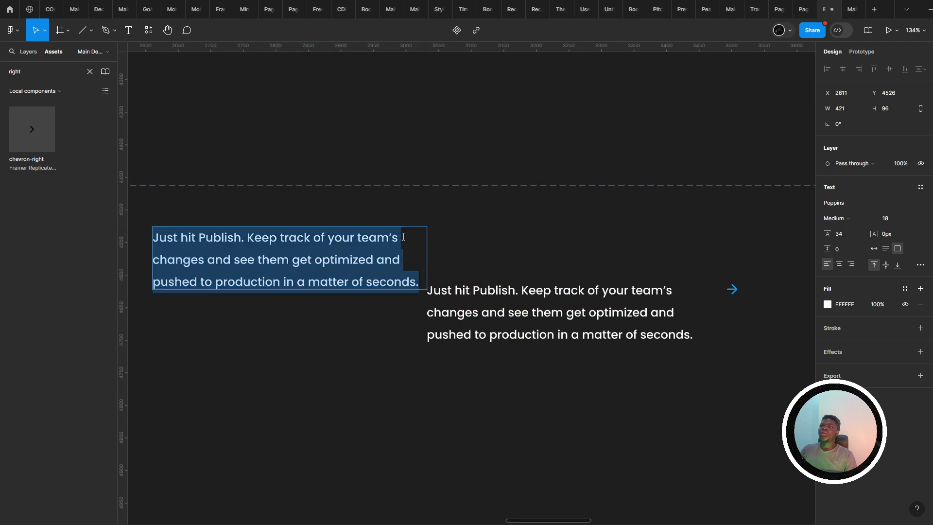
left_click(874, 249)
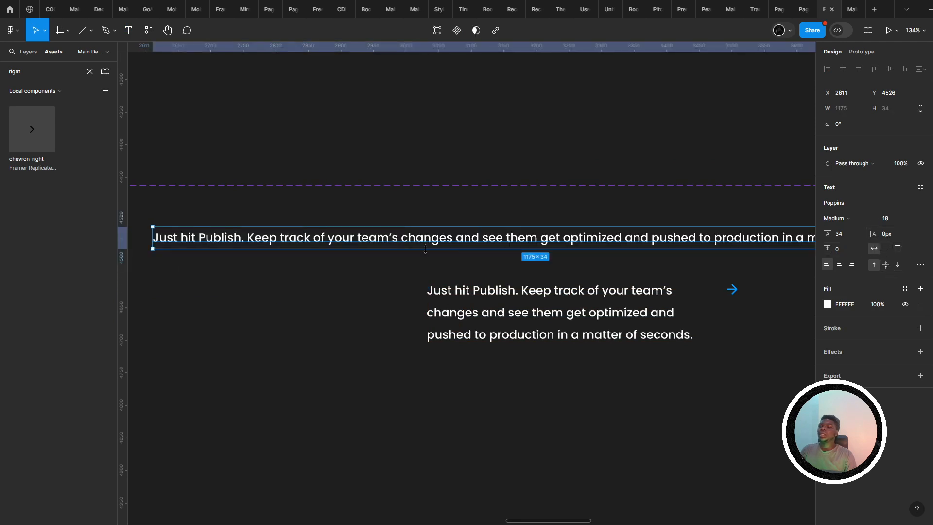
key("Return")
key("BackSpace")
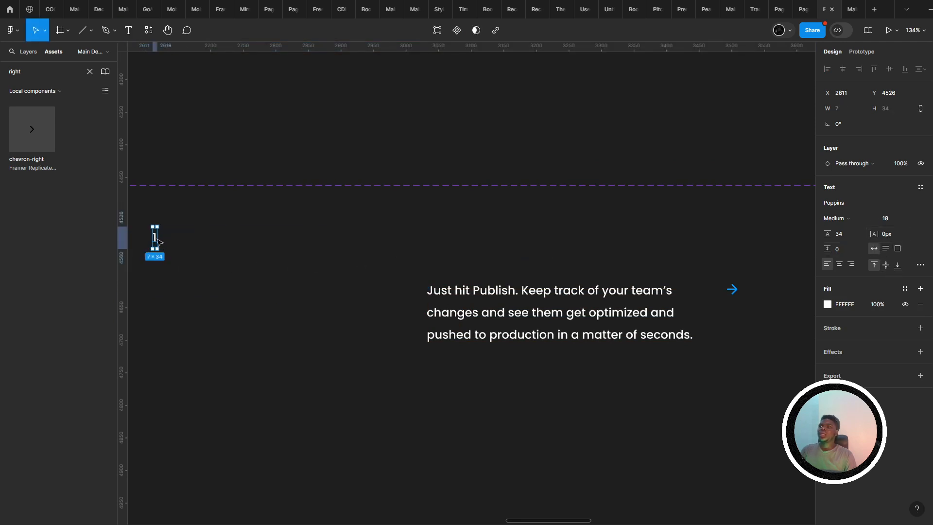
- Move the "1" closer to the caption and wrap it in a 56 × 56 auto layout frame
left_click_drag(158, 241, 362, 294)
scroll(361, 294, "up", 5)
key("shift+a")
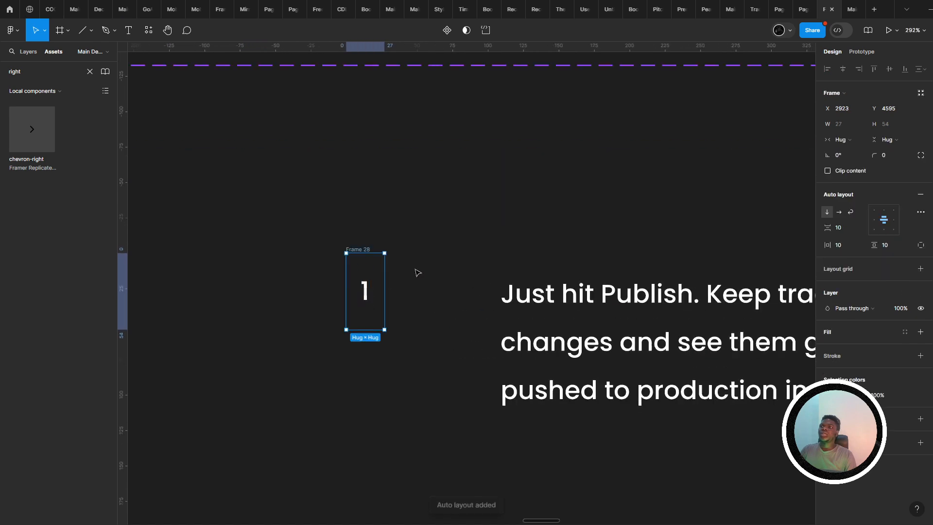
left_click(885, 124)
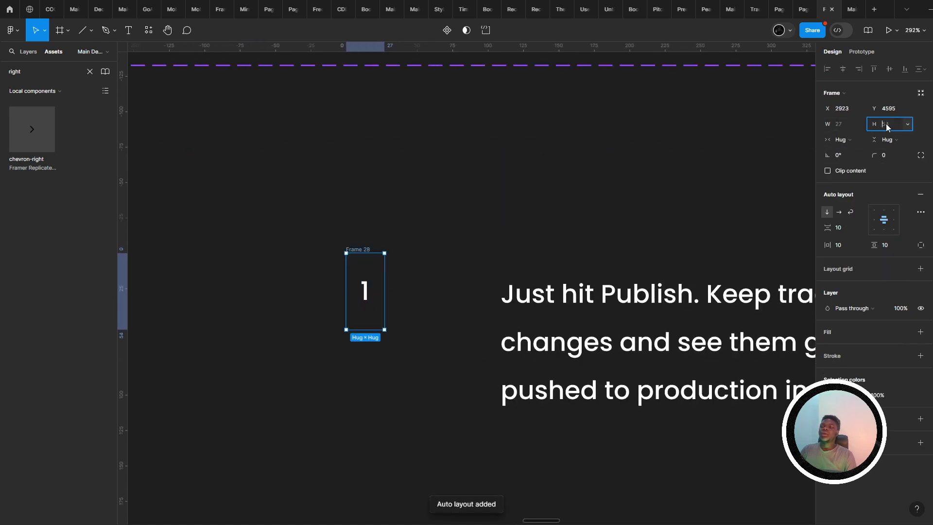
type("56")
left_click(847, 124)
type("5")
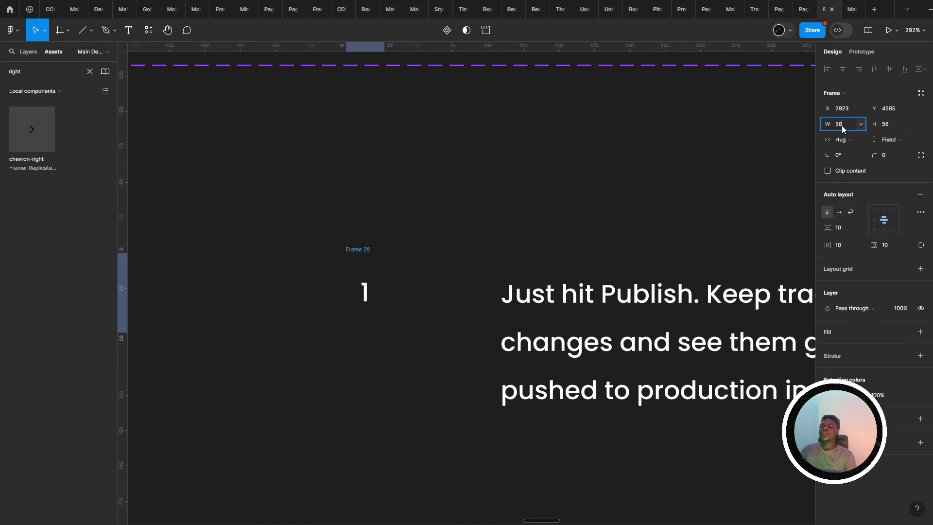
type("6")
key("Return")
- Give the number's frame a white FFFFFF stroke and a corner radius of 56 to form a circle
left_click(920, 356)
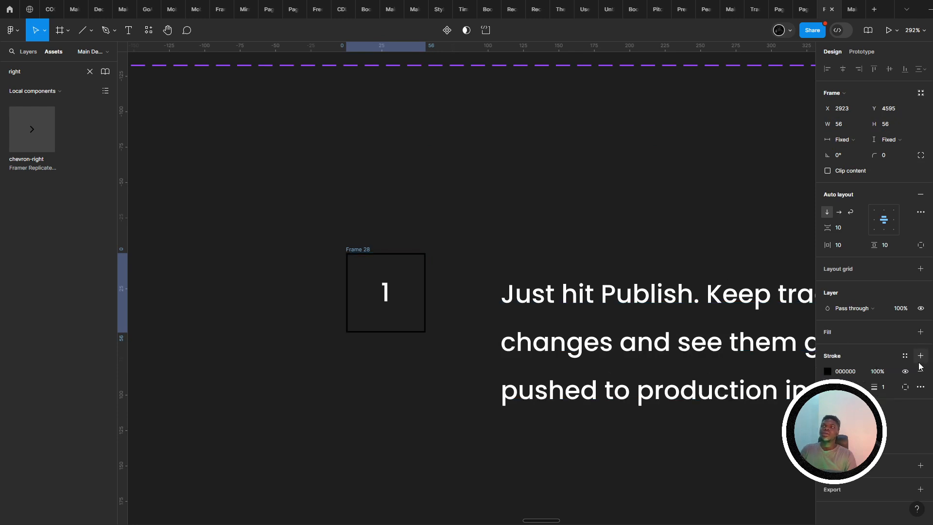
left_click(827, 371)
left_click_drag(775, 340, 350, 75)
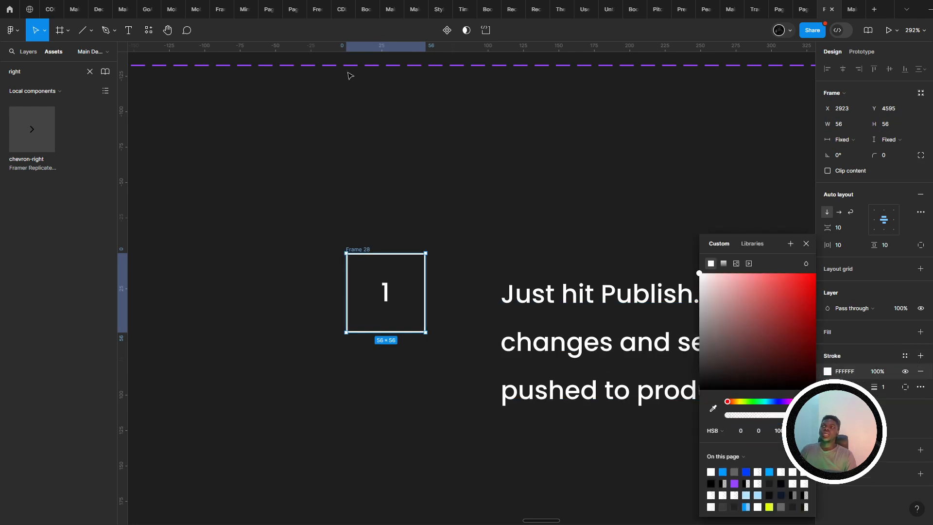
left_click_drag(873, 160, 214, 152)
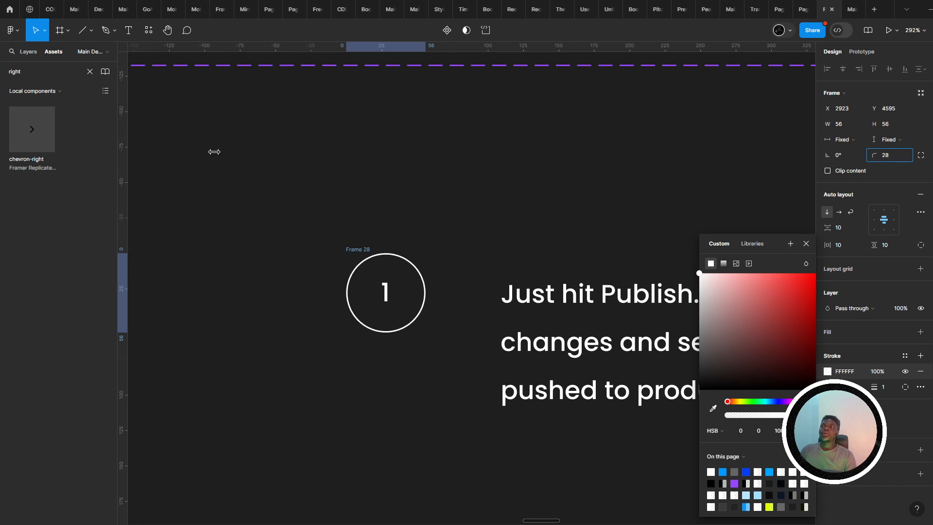
- Move the number circle beside the caption's first line and nudge it up to X 2954, Y 4618
left_click_drag(364, 268, 407, 311)
scroll(404, 316, "up", 2)
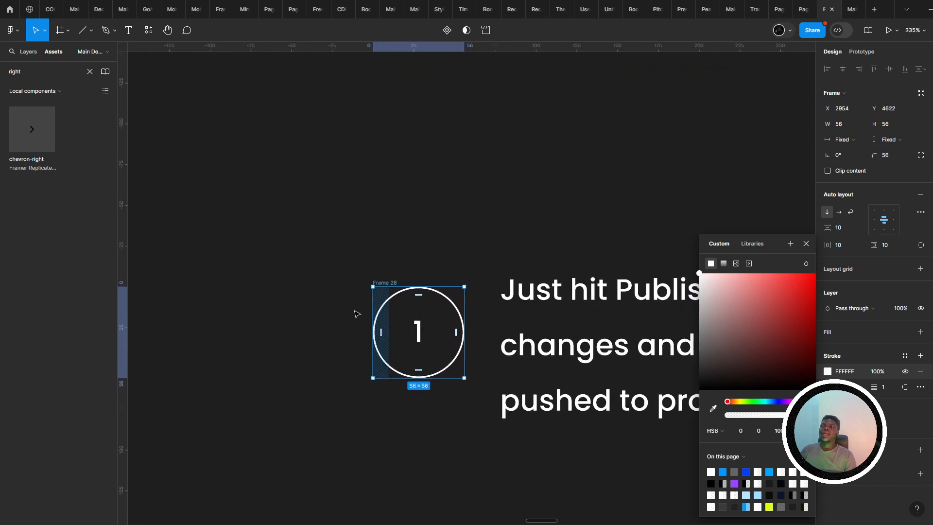
key("Escape")
key("Up")
key("Up")
key("Up")
key("Up")
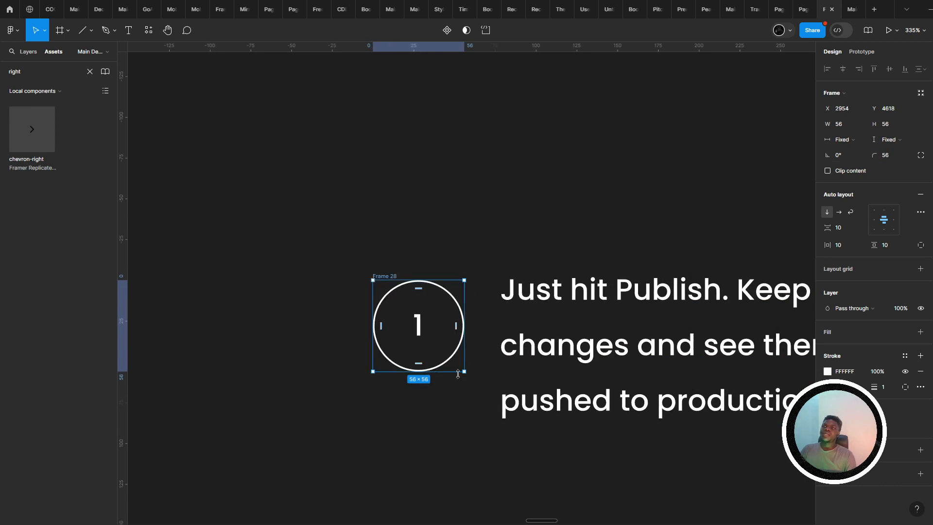
- Shrink the number circle to a width and height of 40
left_click_drag(463, 373, 440, 327)
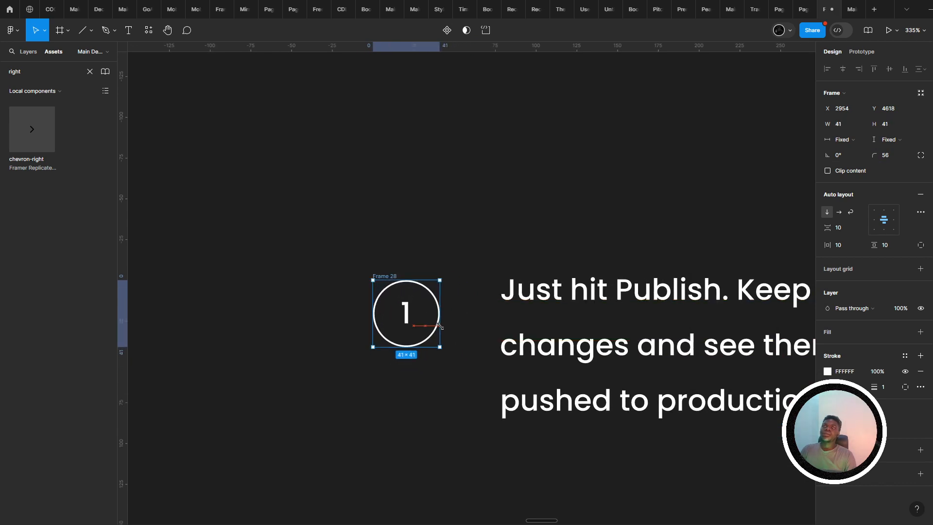
left_click(886, 126)
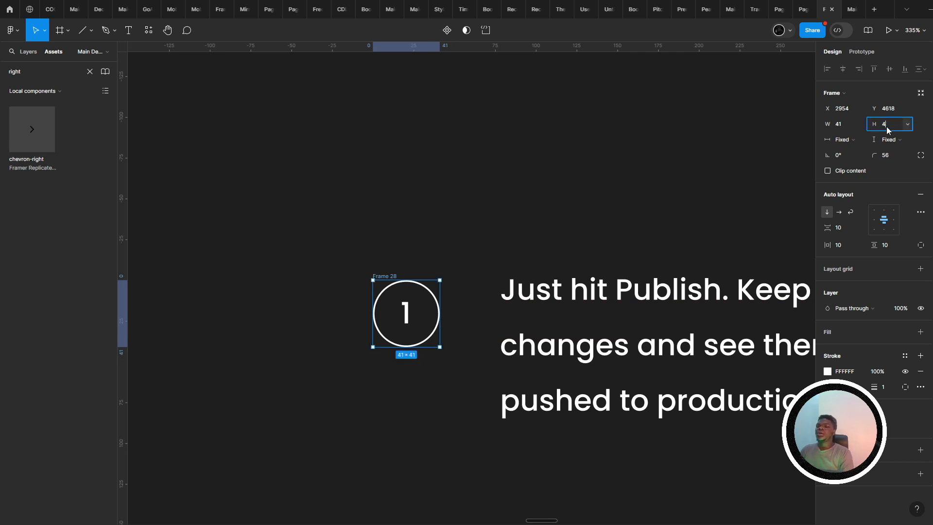
key("Return")
left_click(844, 125)
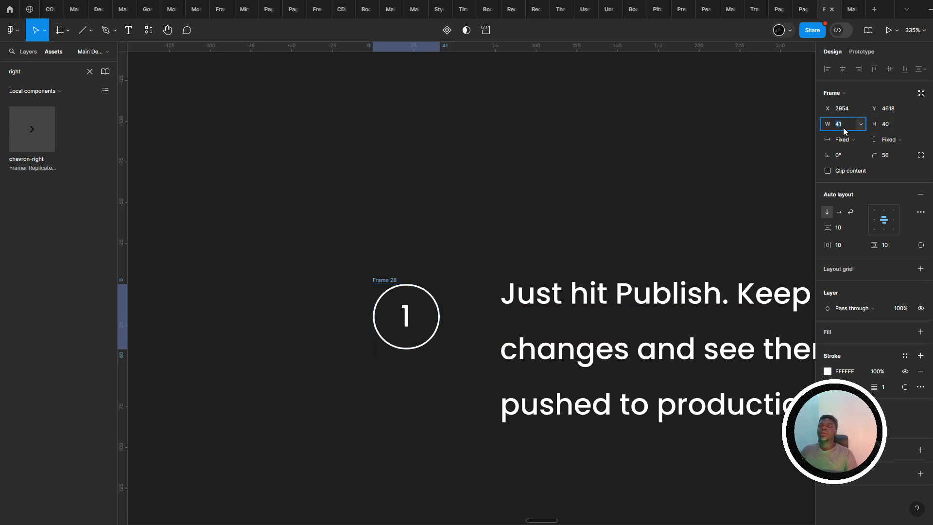
key("Return")
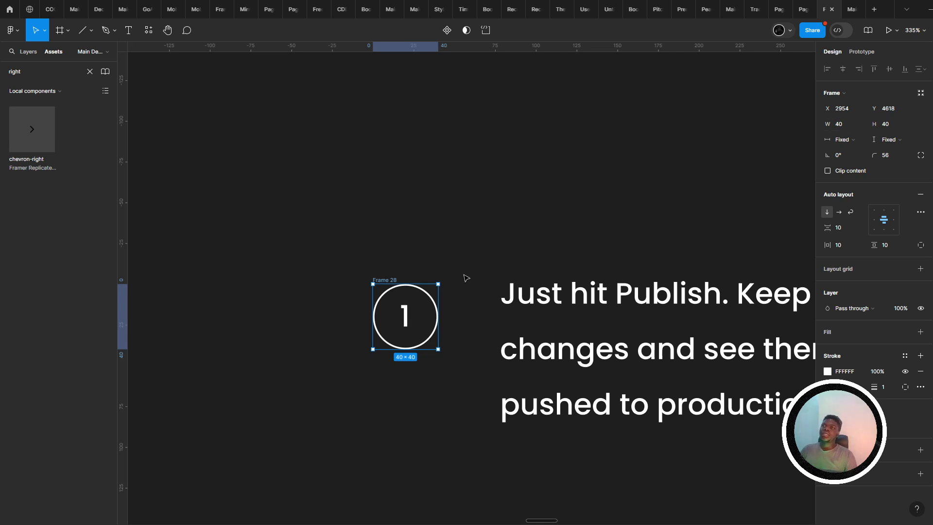
- Remove the number circle's auto layout and place it just left of the caption at X 2973, Y 4617
left_click_drag(426, 320, 465, 318)
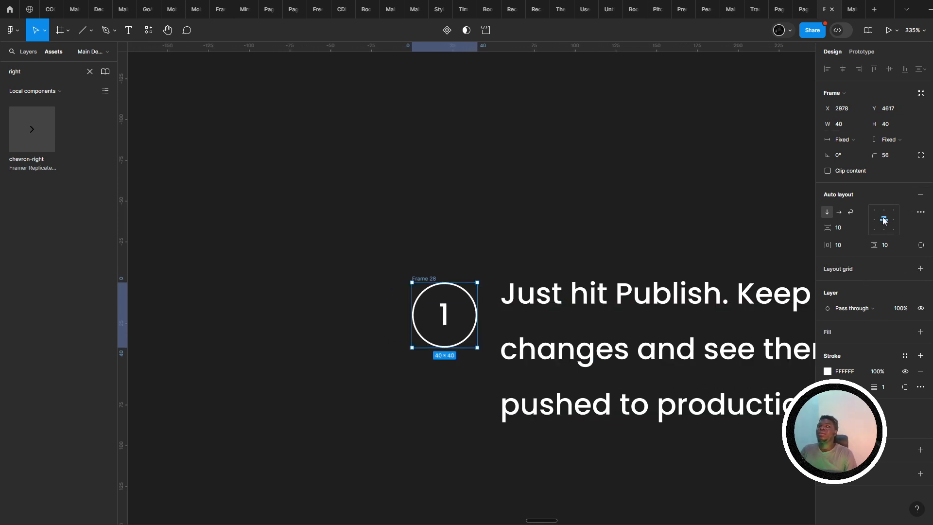
left_click(916, 194)
scroll(321, 343, "right", 2)
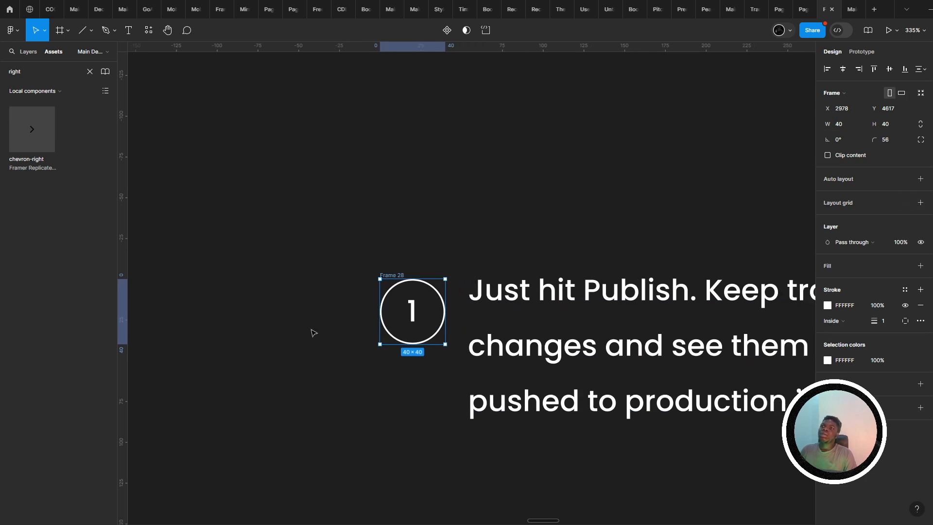
left_click_drag(410, 302, 403, 304)
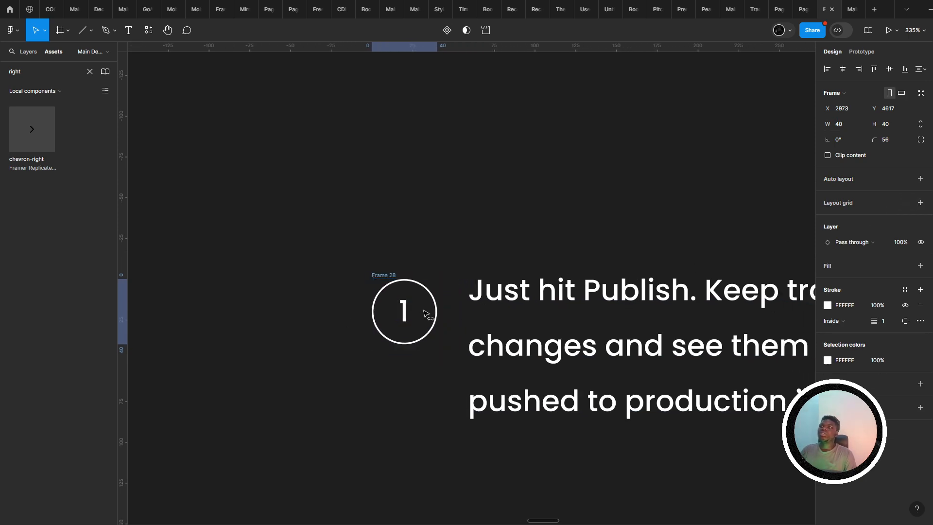
- Move the blue arrow to X 3501, Y 4625, level with the number circle, and compare it with the Framer website
scroll(434, 309, "down", 6)
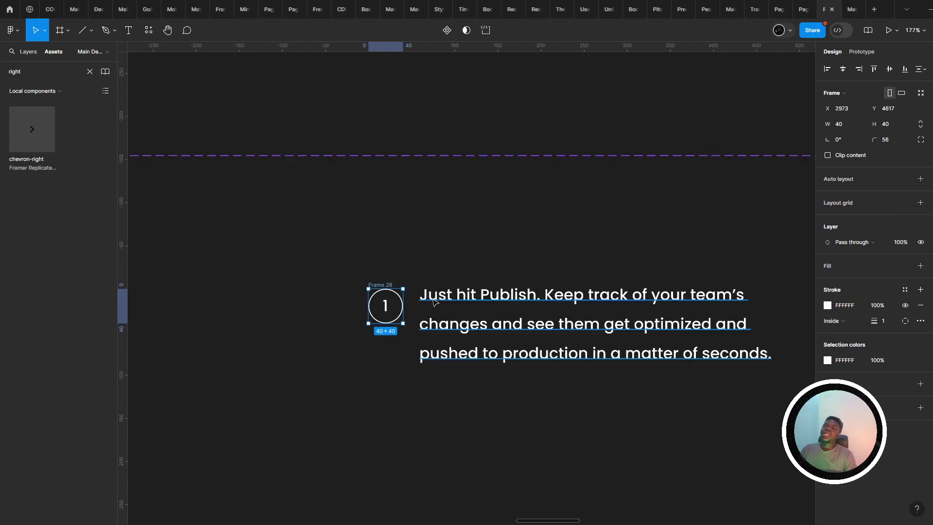
left_click(587, 307)
left_click_drag(582, 294, 589, 303)
key("alt+Tab")
key("alt+Tab")
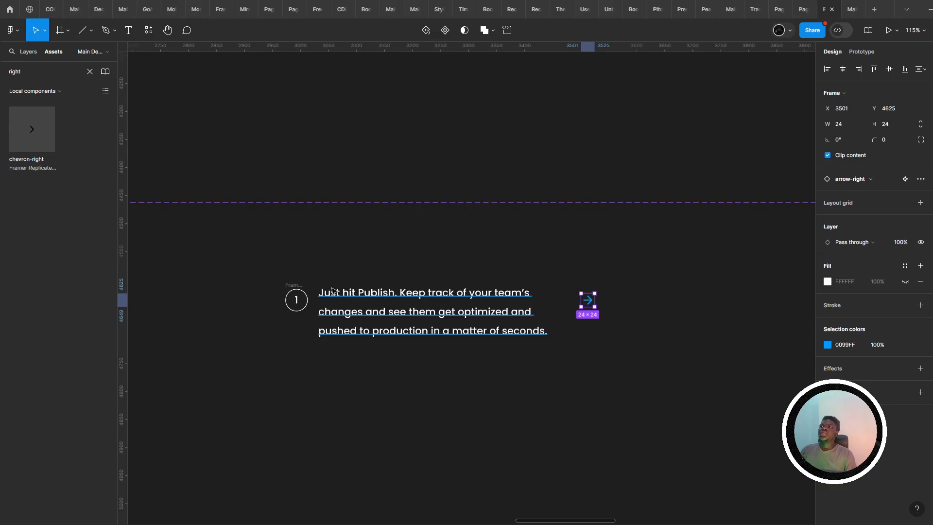
- Recolour the caption text after "Just hit Publish." to grey 747474
double_click(374, 296)
left_click_drag(398, 292, 625, 390)
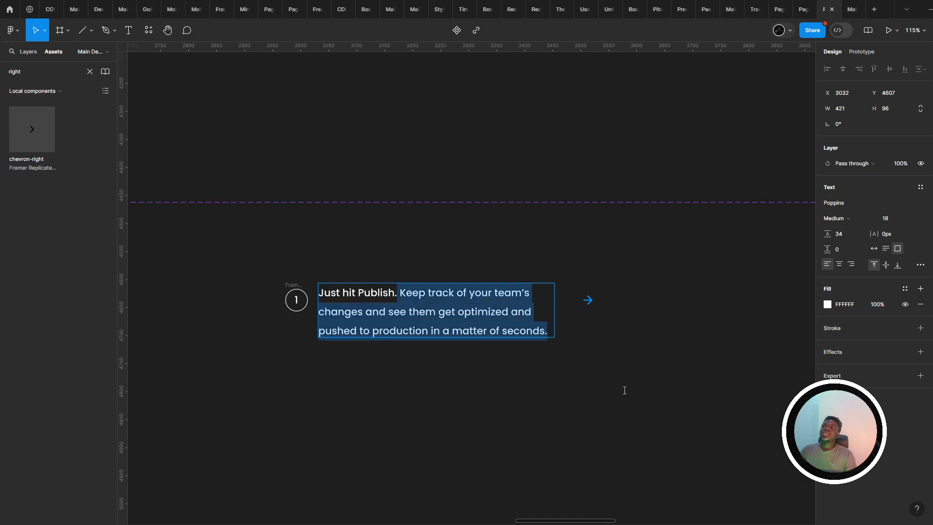
left_click(828, 305)
left_click_drag(709, 316, 600, 340)
key("Escape")
key("Escape")
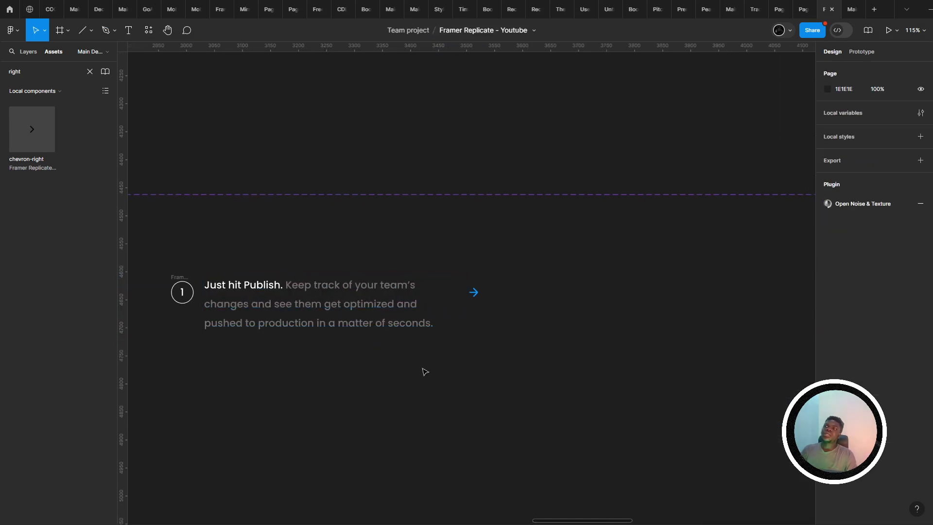
- Compare the caption with the Framer website and wrap the number circle and caption in an auto layout frame
key("alt+Tab")
key("alt+Tab")
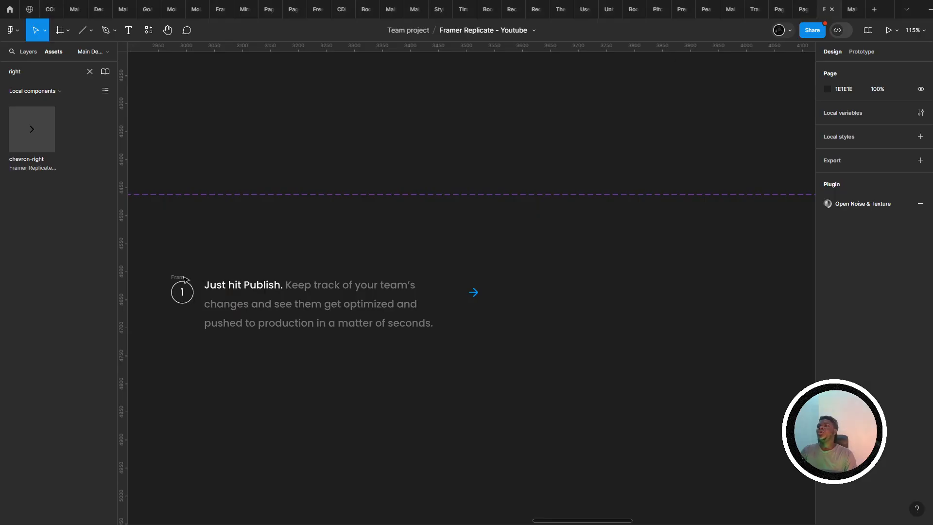
left_click(182, 291)
left_click(231, 325, "shift")
key("shift+a")
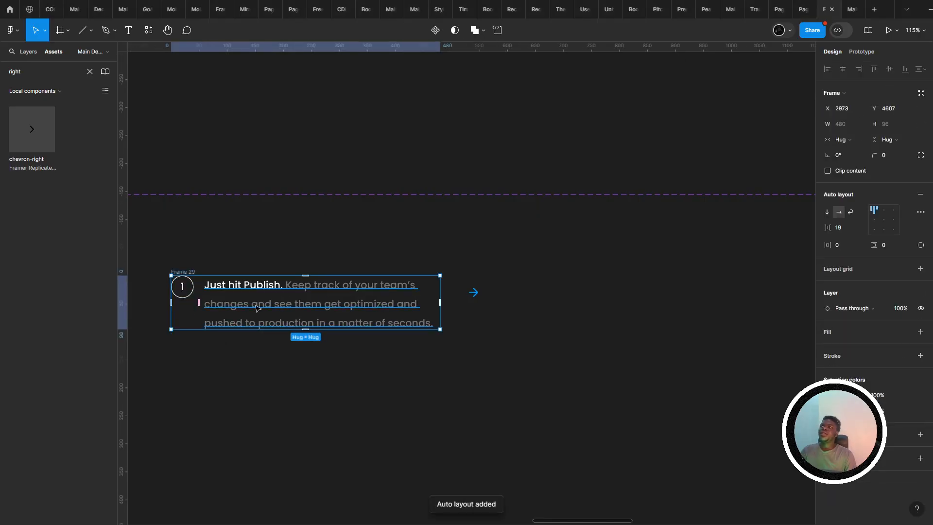
- Check the caption's text settings and ungroup the auto layout frame around the circle and caption
scroll(340, 272, "left", 3)
left_click(366, 253)
left_click(381, 292)
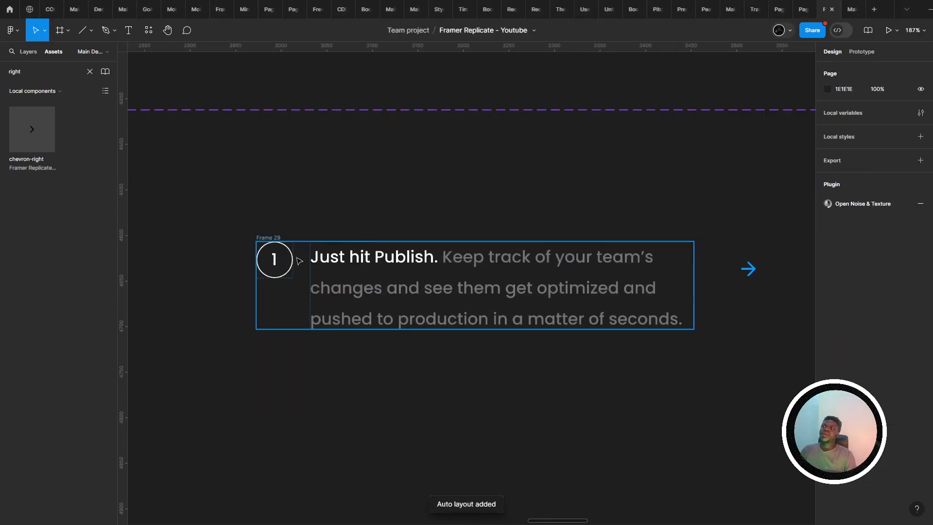
key("shift+2")
double_click(356, 256)
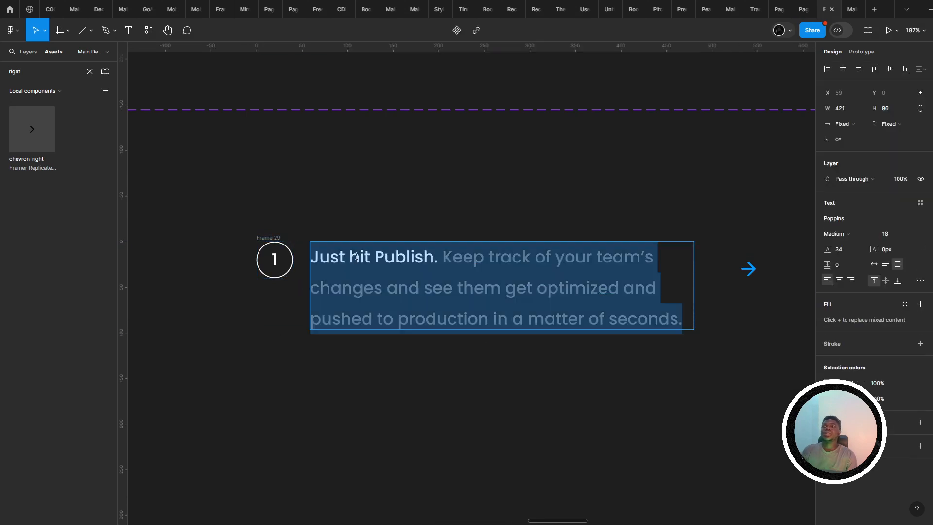
key("Escape")
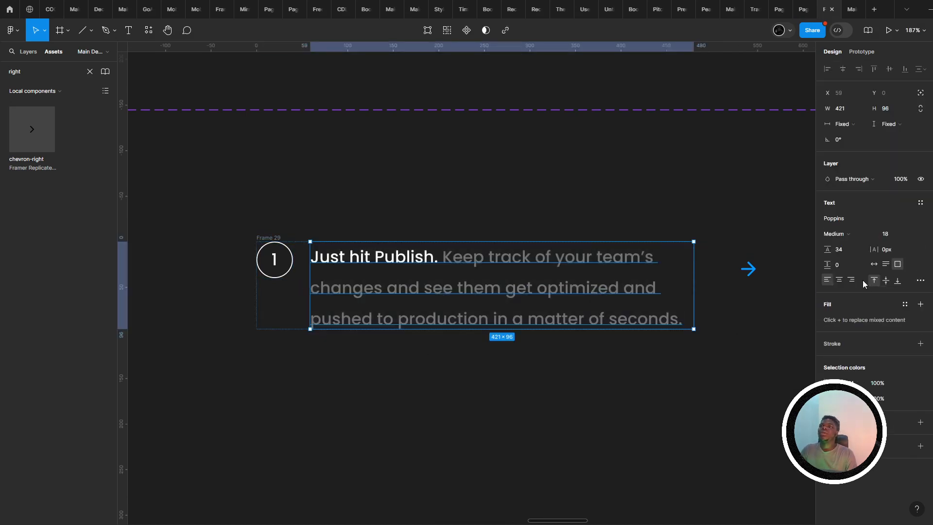
left_click_drag(442, 382, 545, 352)
left_click(427, 391)
left_click(391, 302)
key("ctrl+shift+g")
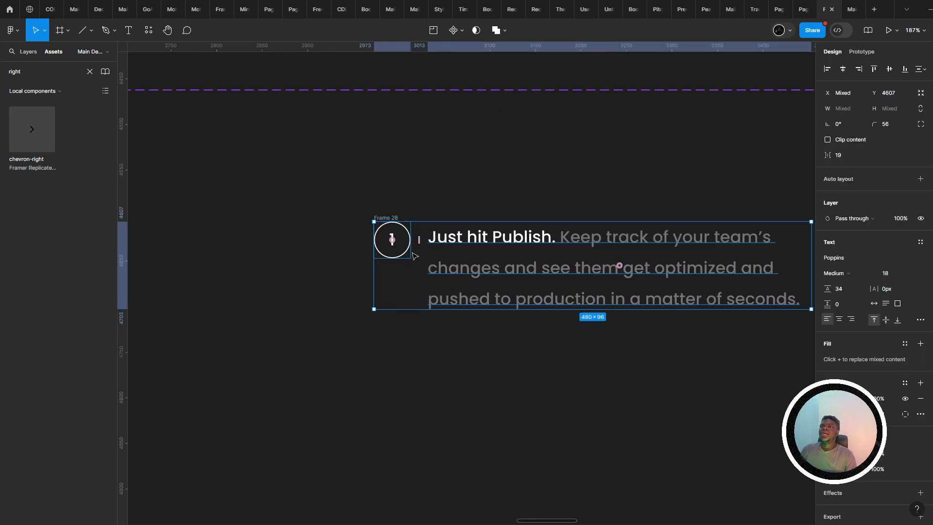
- Enclose the number circle and caption in a shared frame without auto layout
scroll(413, 252, "up", 2)
key("shift+a")
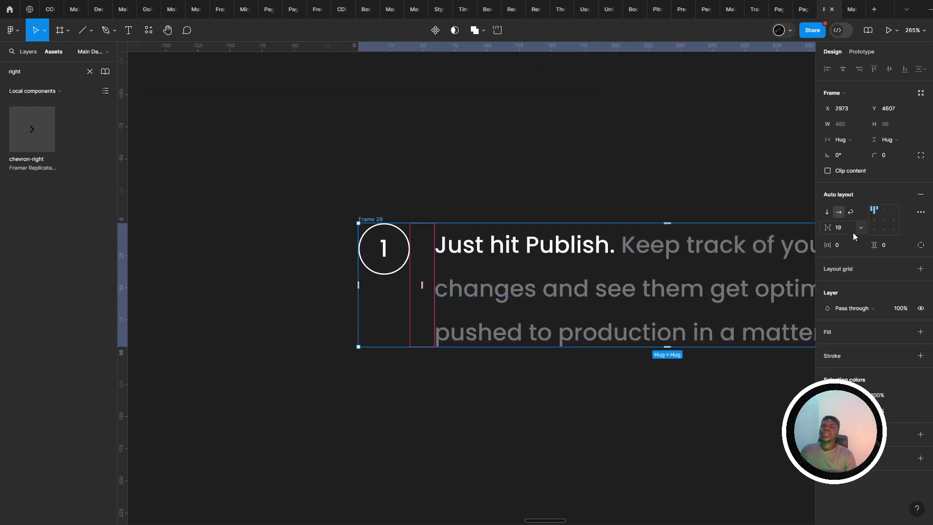
left_click(919, 196)
- Try lowering the number circle to Y 8 inside its frame and checking it against a horizontal guide
left_click(370, 267)
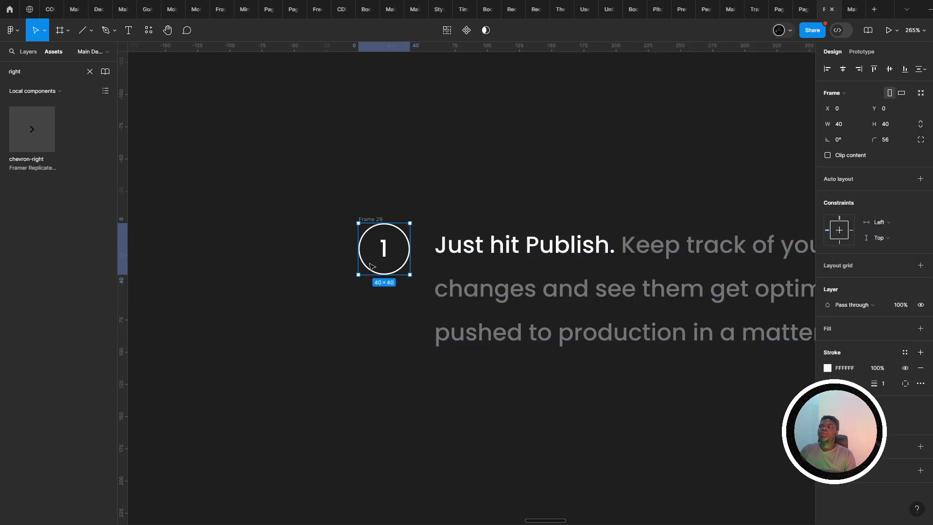
left_click_drag(407, 245, 412, 251)
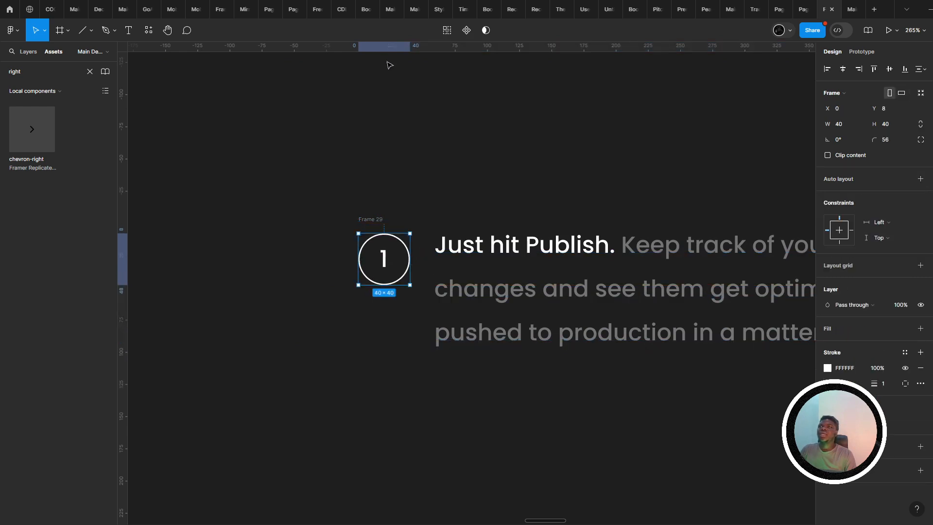
left_click_drag(403, 50, 441, 233)
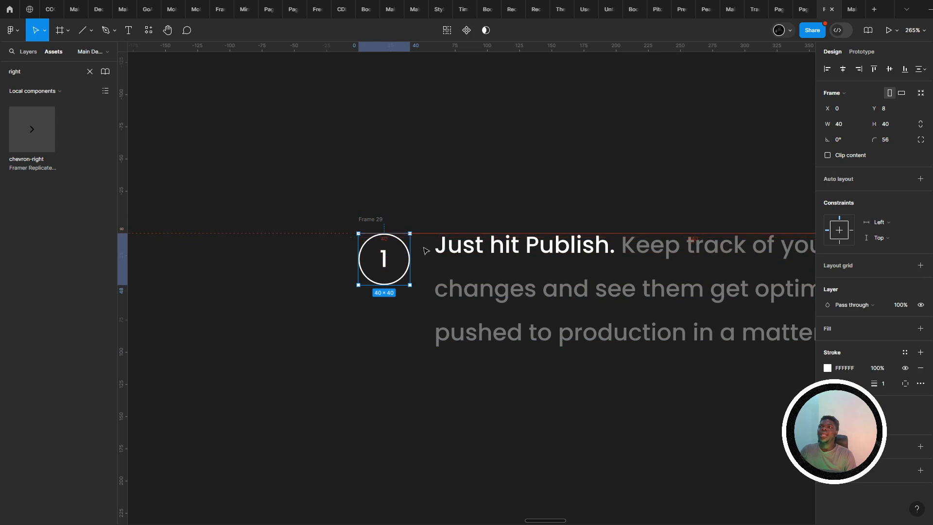
scroll(413, 218, "down", 5)
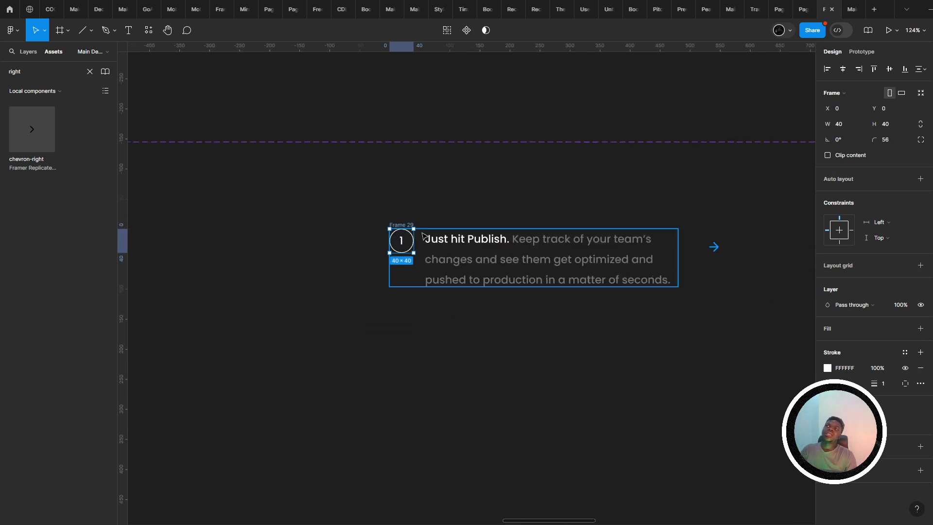
- Move the numbered caption and blue arrow together up to just below the first image card, using the Framer website as reference
left_click(414, 208)
scroll(392, 275, "down", 2)
left_click_drag(402, 311, 365, 350)
scroll(367, 350, "up", 3)
left_click_drag(473, 205, 421, 412)
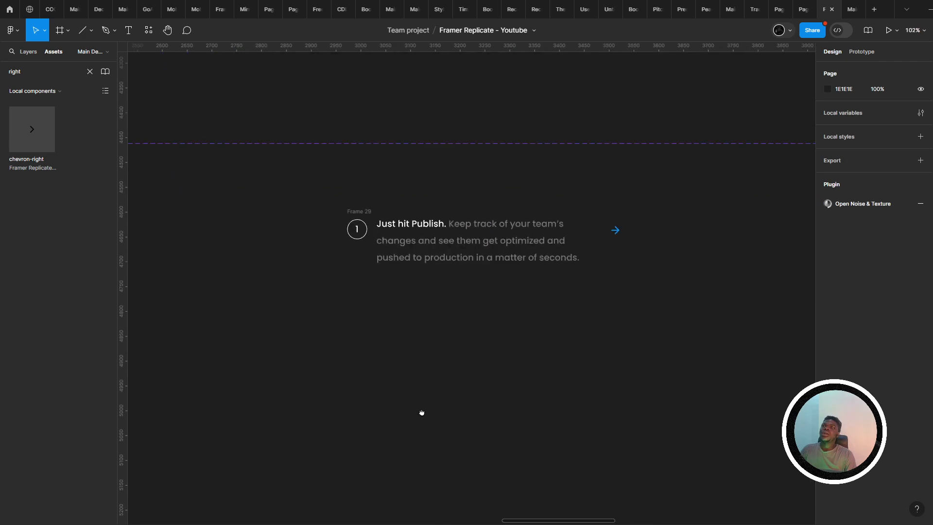
left_click(347, 443)
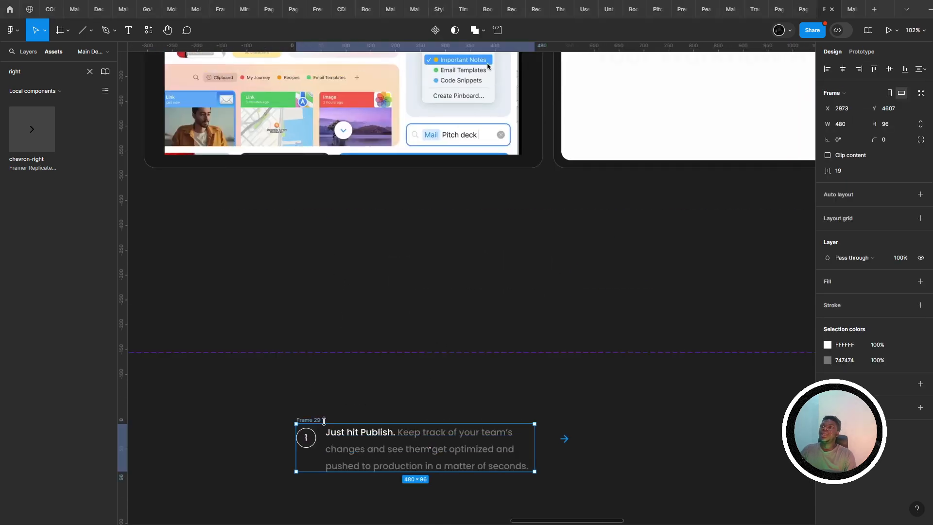
key("alt+Tab")
key("alt+Tab")
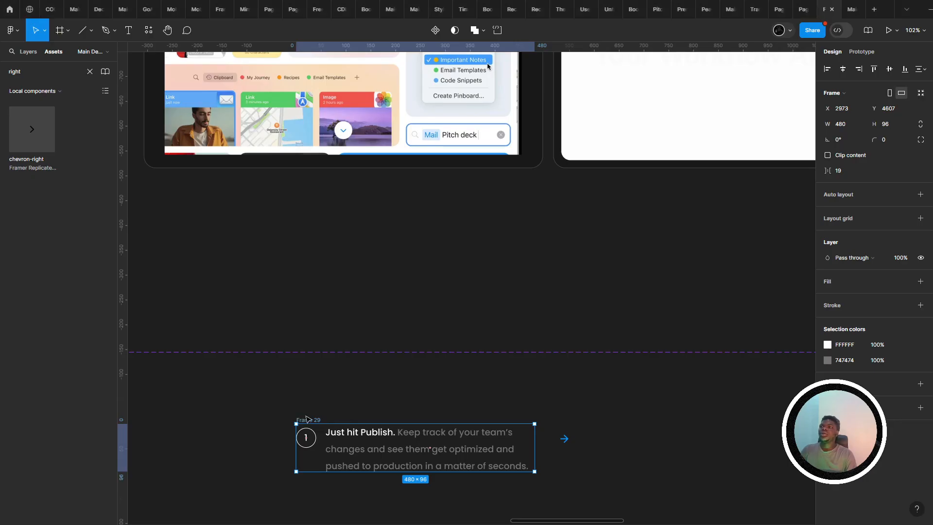
left_click(563, 441, "shift")
left_click_drag(409, 454, 537, 204)
left_click_drag(398, 374, 761, 473)
left_click_drag(671, 472, 498, 483)
left_click_drag(489, 431, 474, 291)
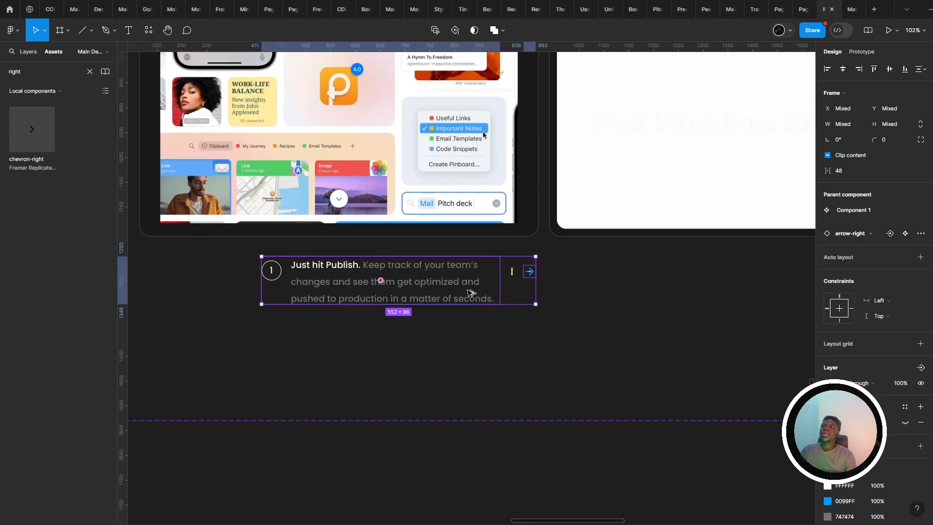
key("alt+Tab")
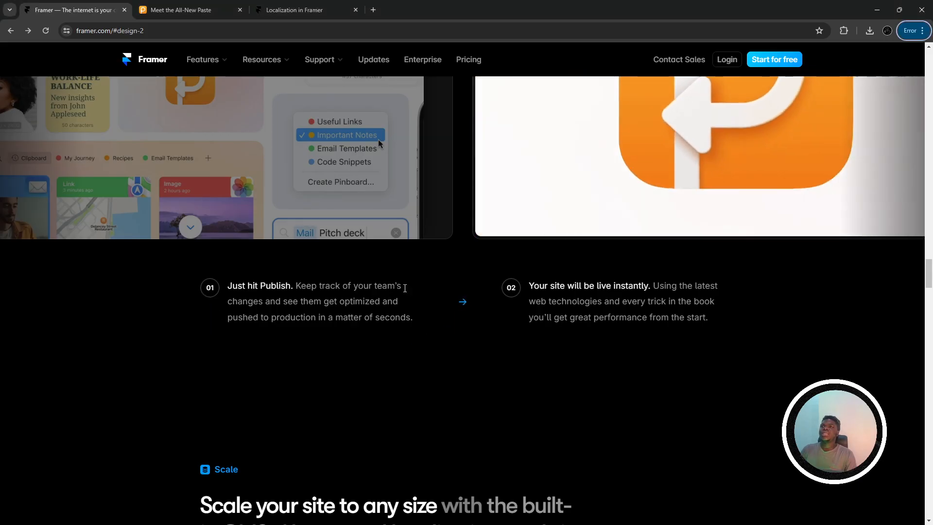
- Move the numbered caption closer to the blue arrow, to X 199, using the Framer website as reference
key("alt+Tab")
left_click_drag(398, 314, 411, 360)
left_click(411, 349)
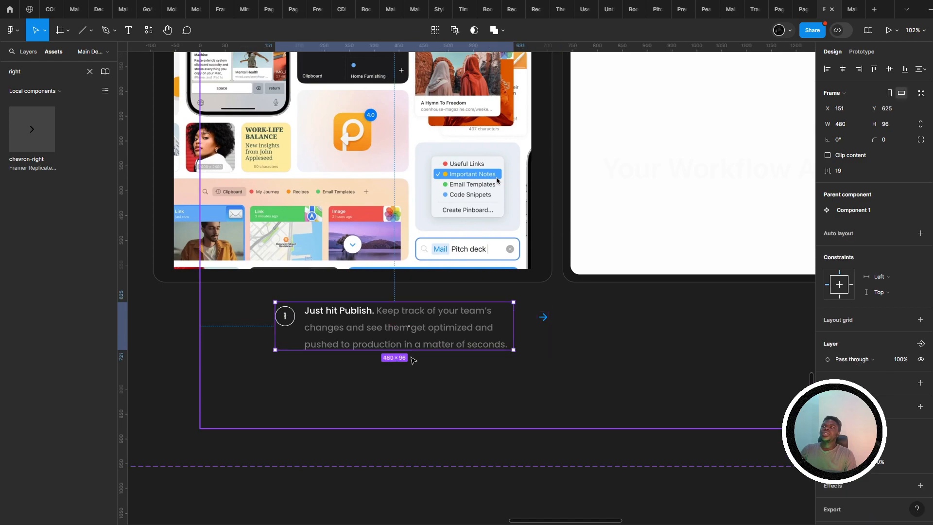
key("alt+Tab")
key("alt+Tab")
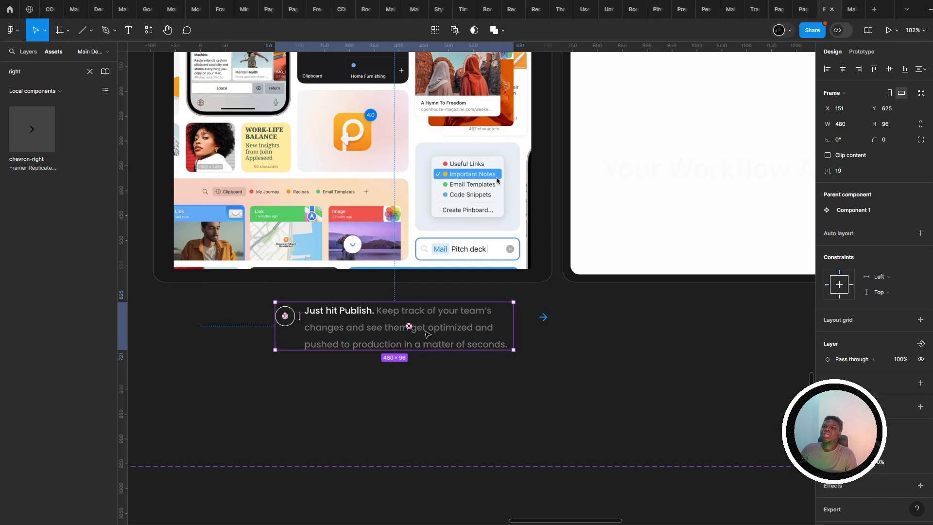
left_click_drag(441, 332, 443, 332)
key("alt+Tab")
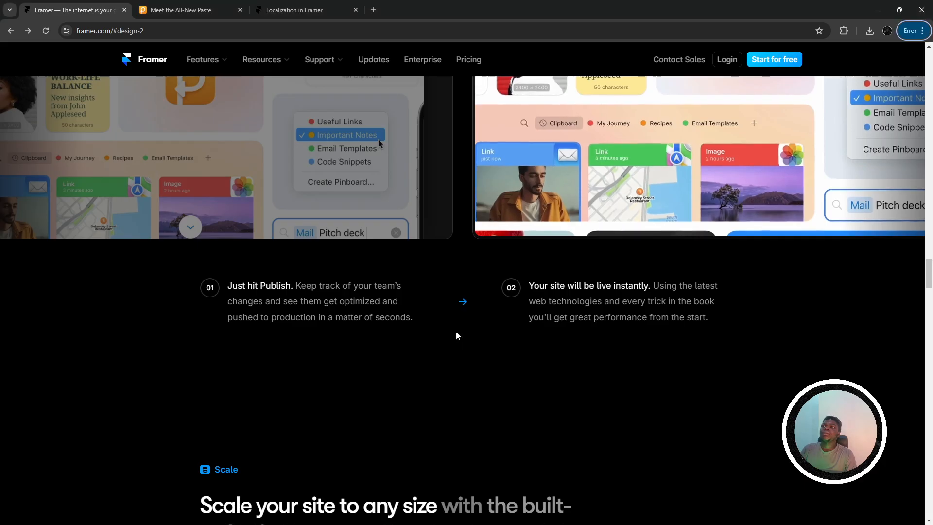
key("alt+Tab")
- Centre the blue arrow horizontally in the component frame at X 708 and lower the numbered caption to Y 643
left_click(543, 317)
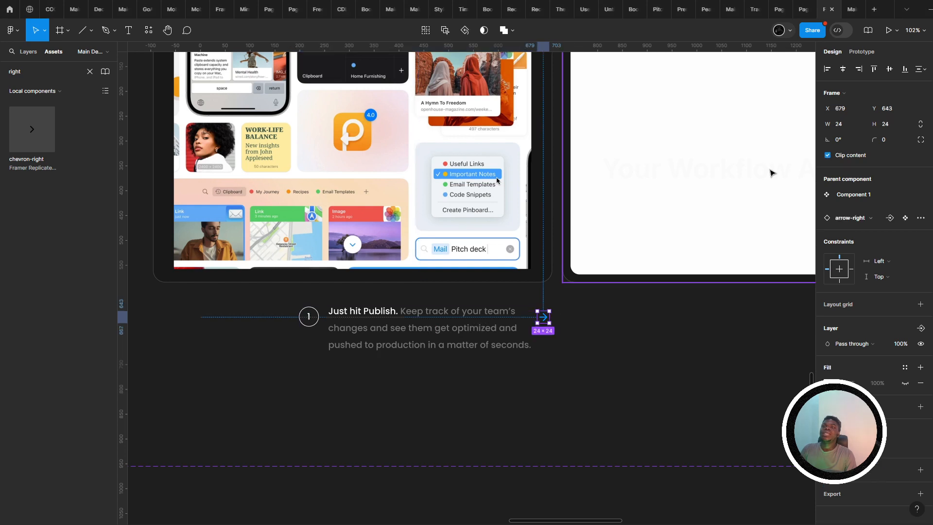
left_click_drag(544, 317, 558, 316)
left_click_drag(531, 272, 518, 245)
left_click(416, 334)
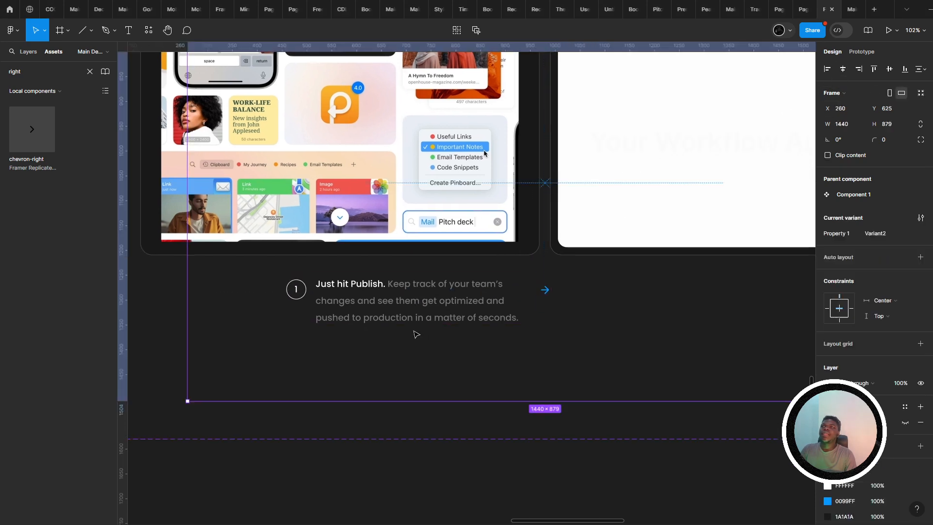
left_click(301, 294)
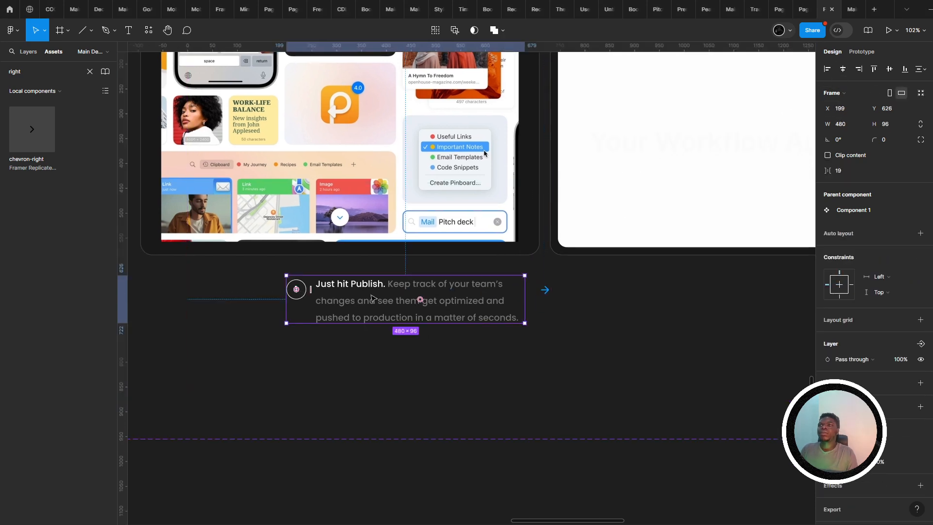
left_click_drag(376, 306, 374, 311)
scroll(374, 313, "right", 3)
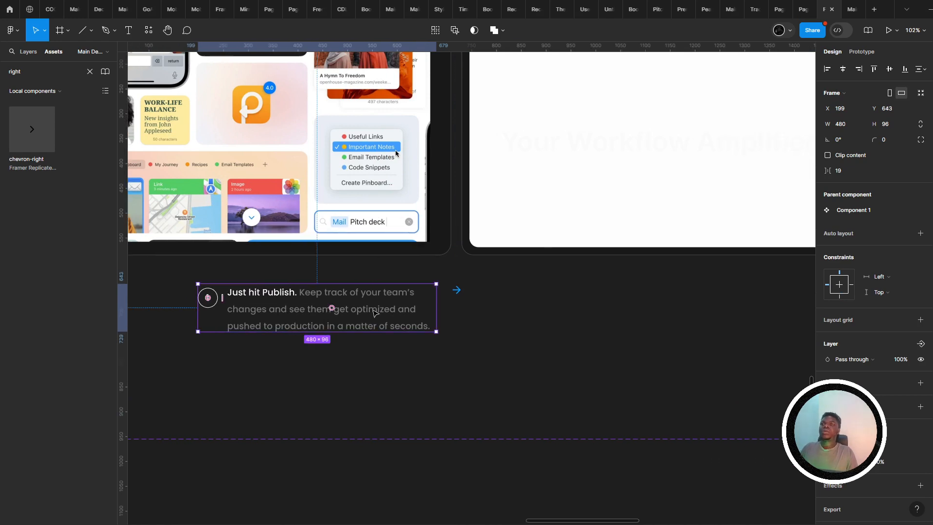
- Compare the font weight and size settings of the circled number with those of the caption text
scroll(373, 312, "down", 2, "ctrl")
scroll(252, 305, "up", 5)
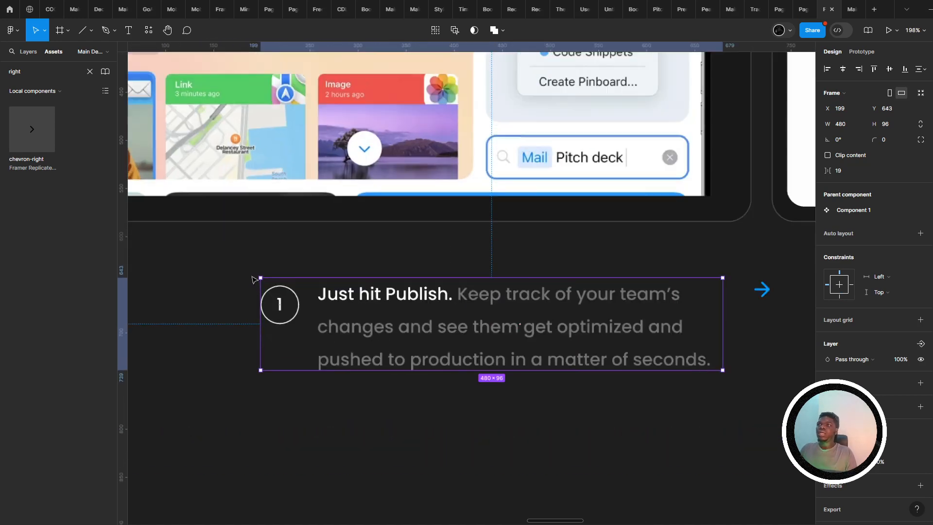
left_click(289, 314)
double_click(289, 314)
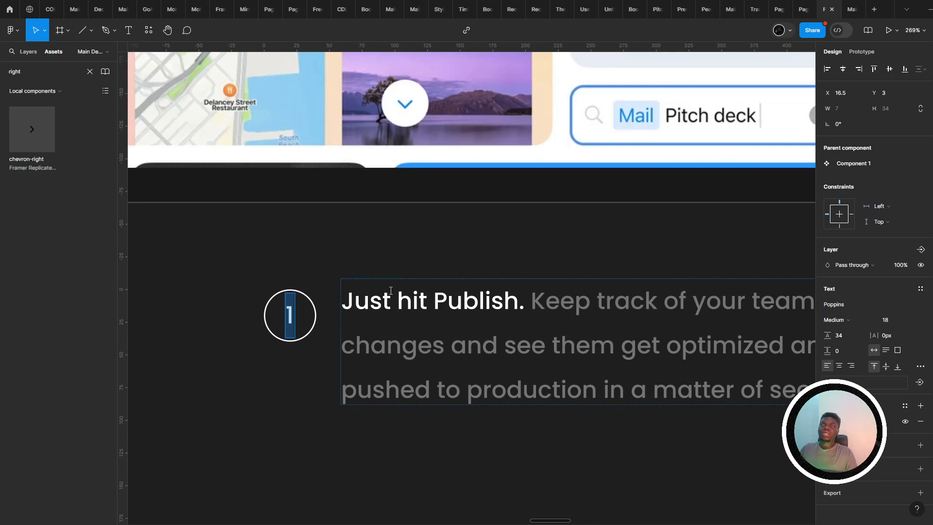
key("Escape")
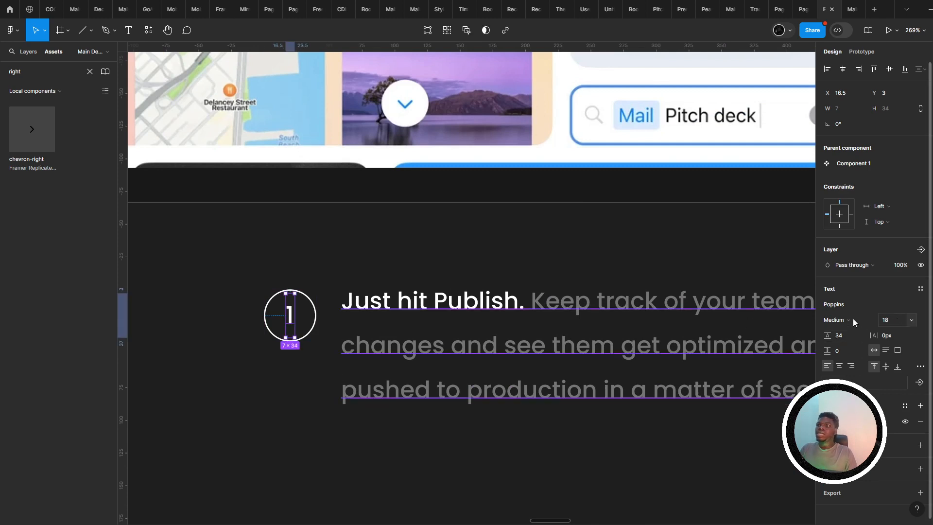
scroll(466, 311, "down", 5)
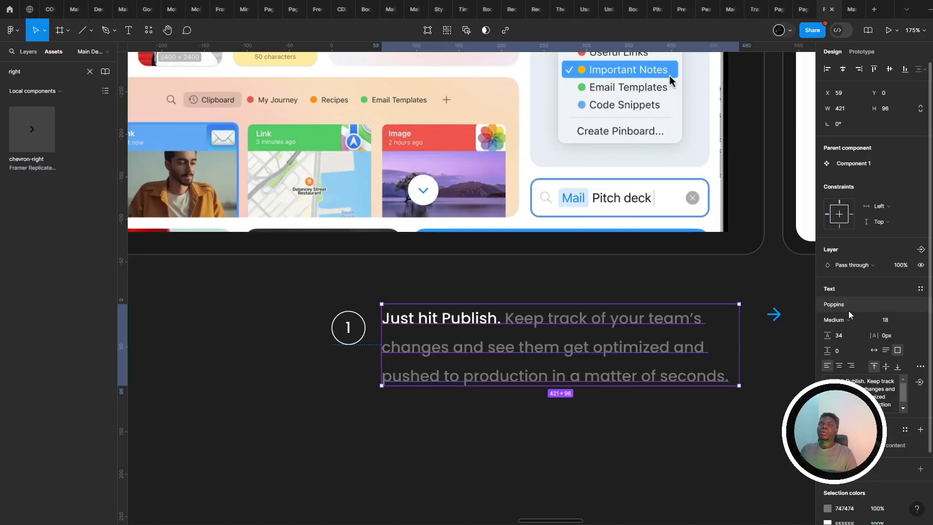
left_click(850, 328)
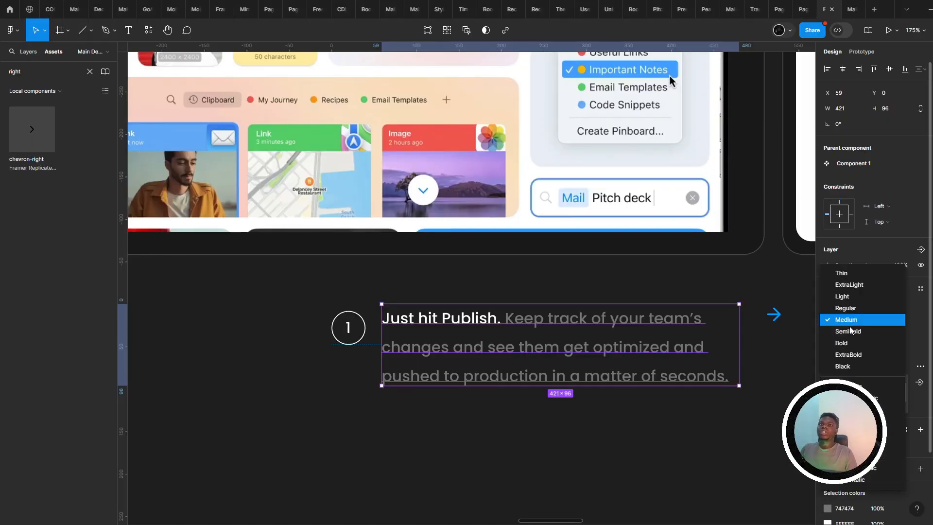
left_click(416, 340)
- Set the circled number to Poppins Bold, size 16 with line height 24, and centre it within its circle
left_click(348, 327)
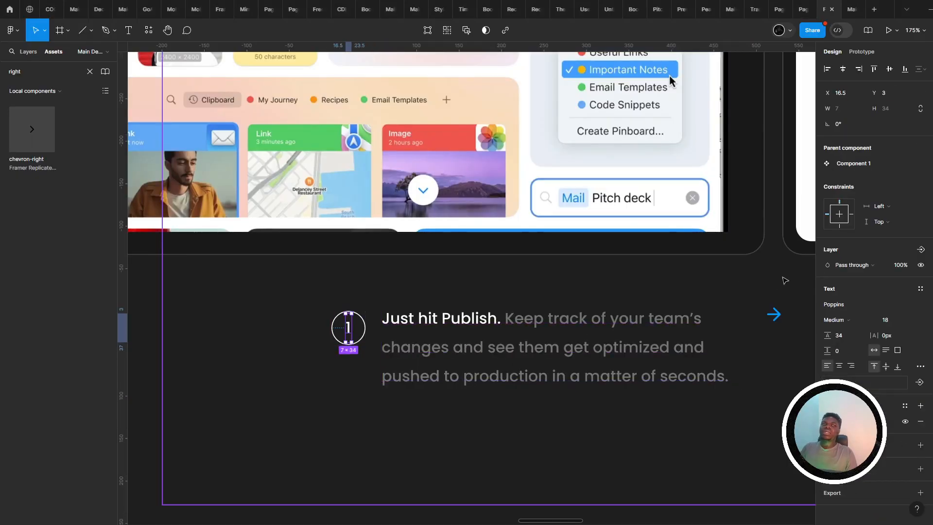
left_click(872, 321)
left_click(916, 322)
left_click(899, 324)
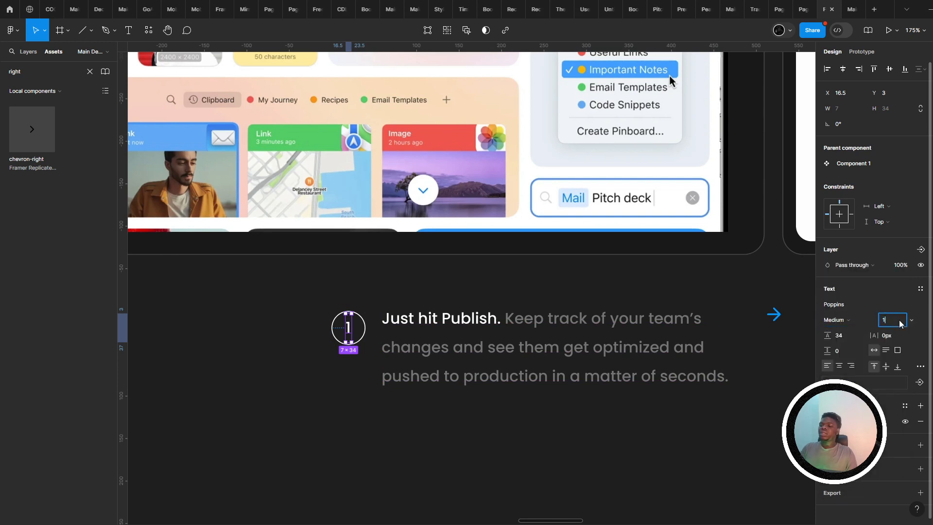
type("16")
key("Return")
left_click(849, 336)
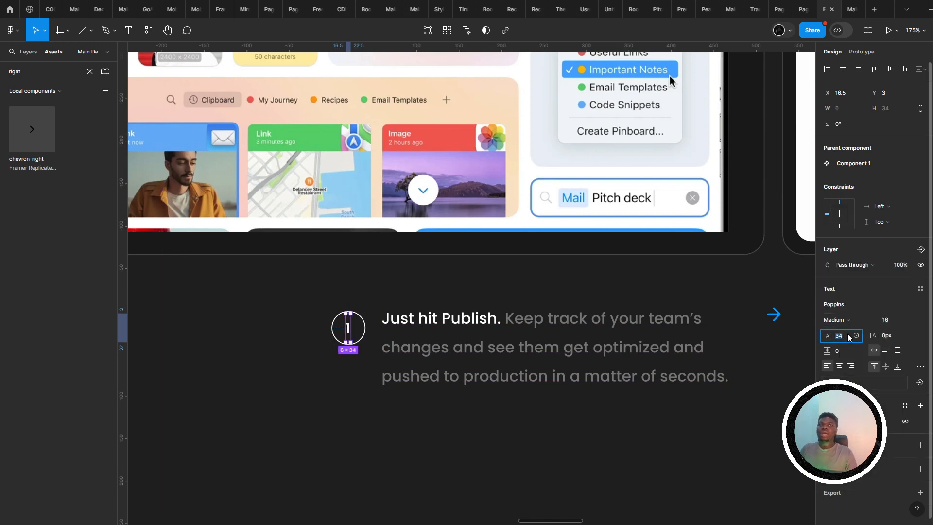
key("Return")
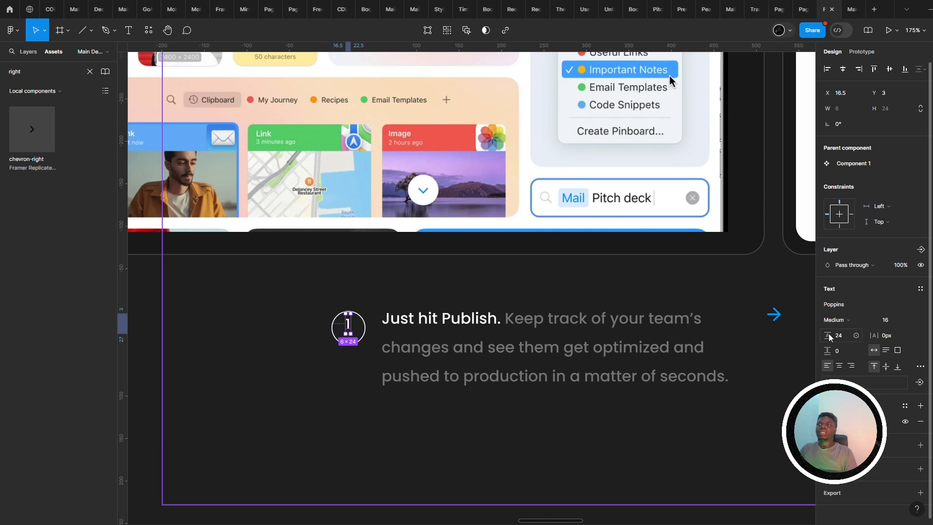
left_click(890, 69)
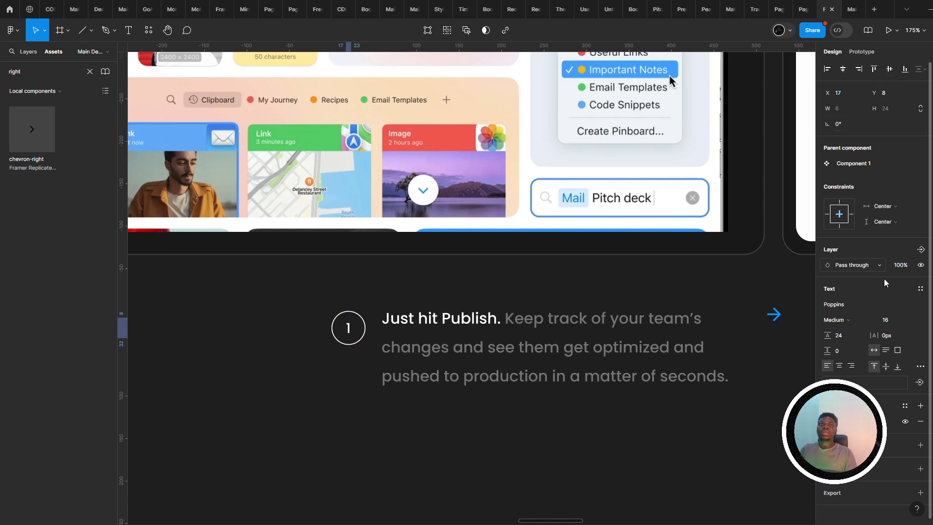
left_click(843, 321)
left_click(855, 343)
- Duplicate the numbered caption to the other side of the blue arrow, at X 761 and Y 643
left_click_drag(386, 342, 226, 304)
scroll(226, 304, "down", 2)
left_click(291, 360)
scroll(214, 317, "down", 3)
left_click(233, 310)
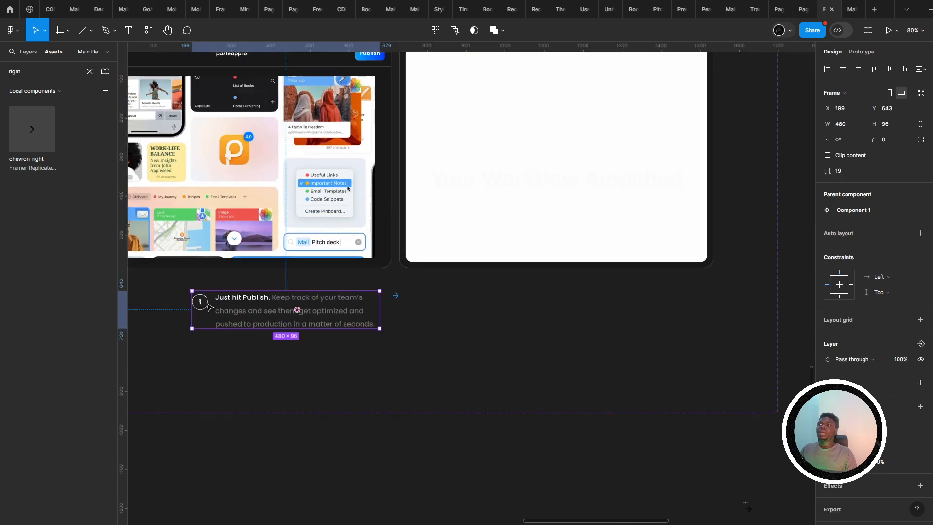
left_click_drag(362, 311, 581, 311)
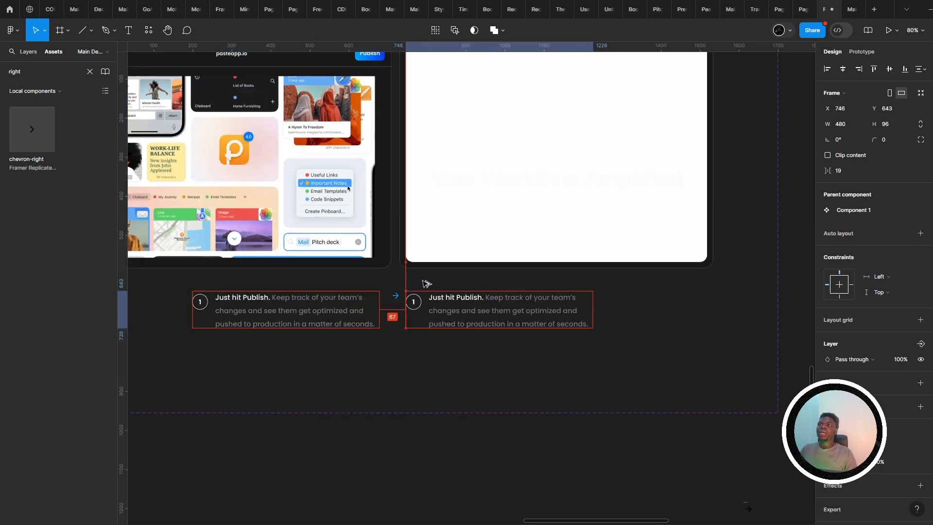
left_click(396, 295)
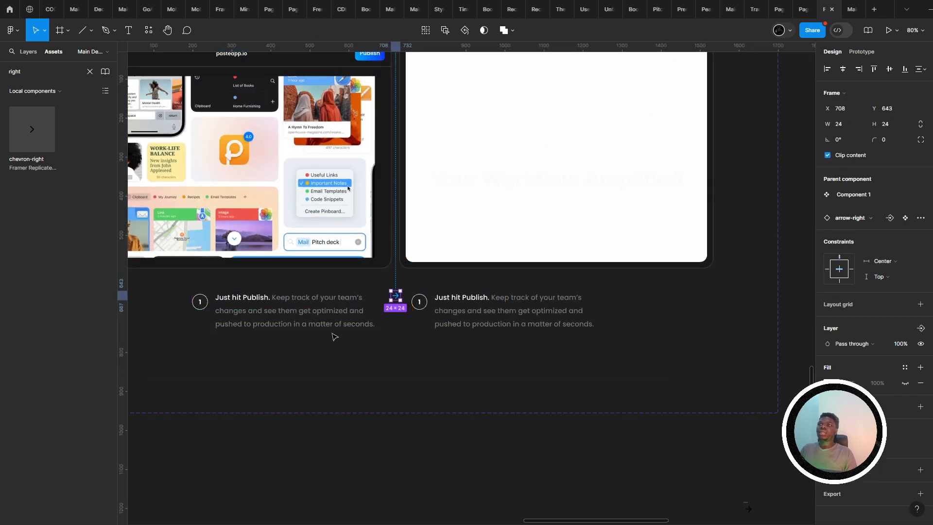
left_click(331, 335)
- Change the copied caption's number to 2 and replace its white lead text with "Your site will be live instantly." from the Framer website
left_click(421, 306)
double_click(420, 304)
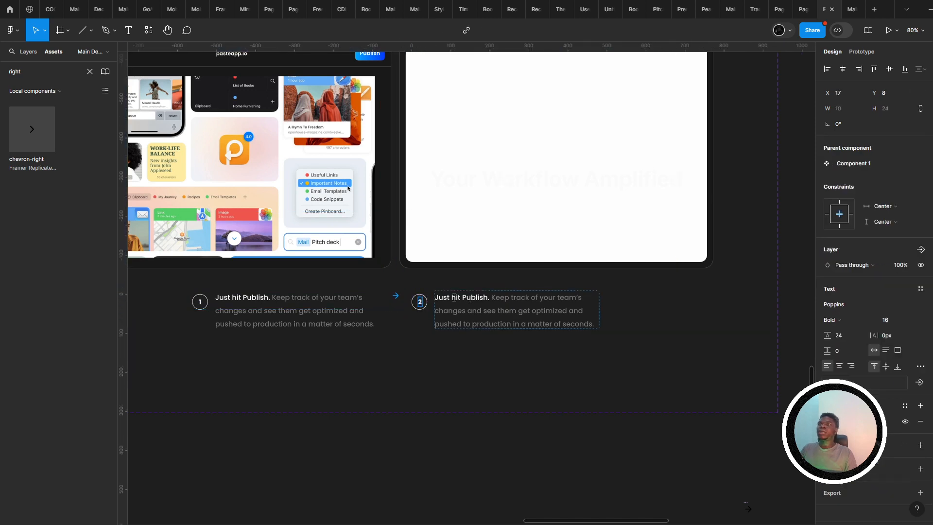
key("alt+Tab")
left_click_drag(533, 285, 652, 286)
key("ctrl+c")
left_click(528, 291)
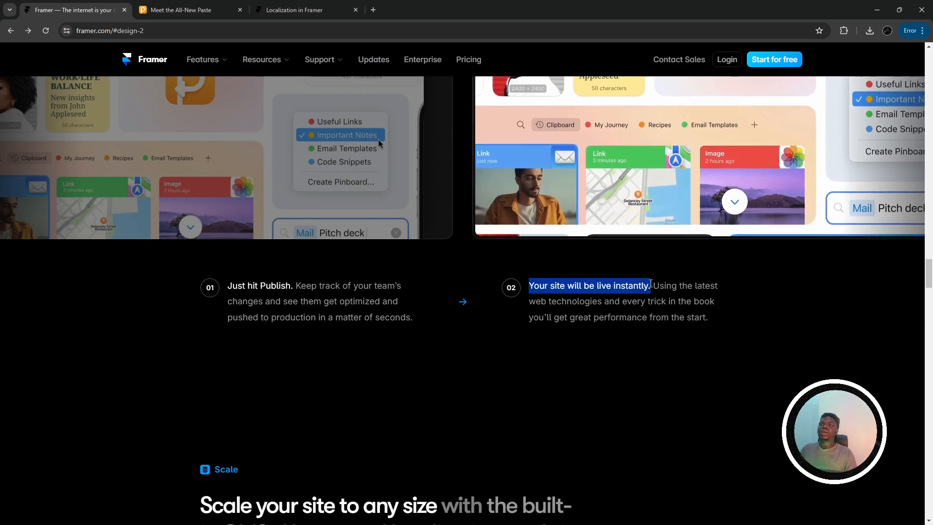
key("alt+Tab")
left_click(494, 298)
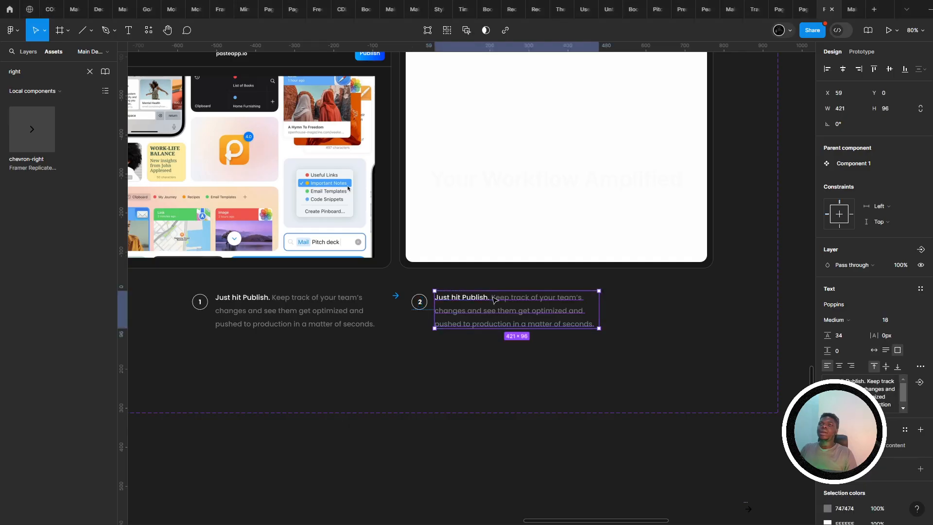
double_click(494, 301)
left_click(491, 297)
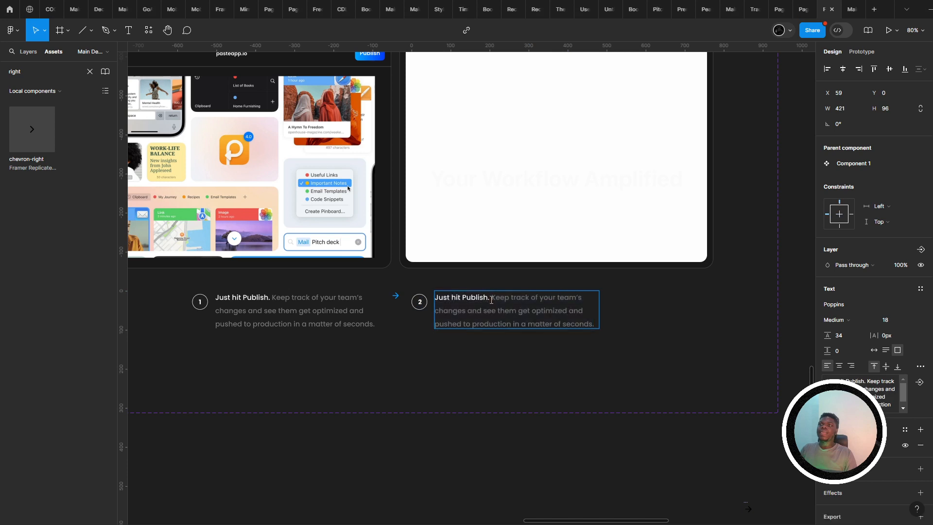
left_click_drag(491, 300, 404, 302)
key("ctrl+v")
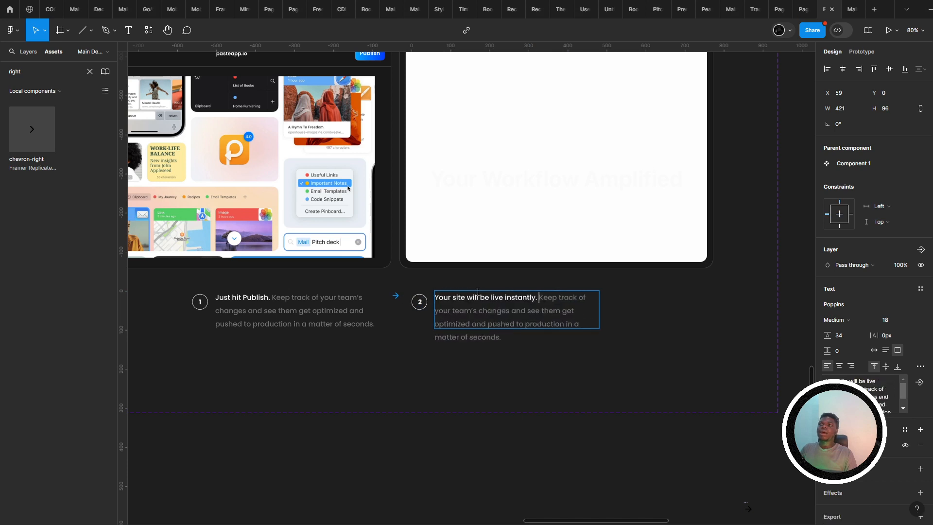
- Replace the second caption's grey text with the website's "Using the latest web technologies and every trick in the book you'll get great performance from the start."
key("alt+Tab")
left_click(655, 287)
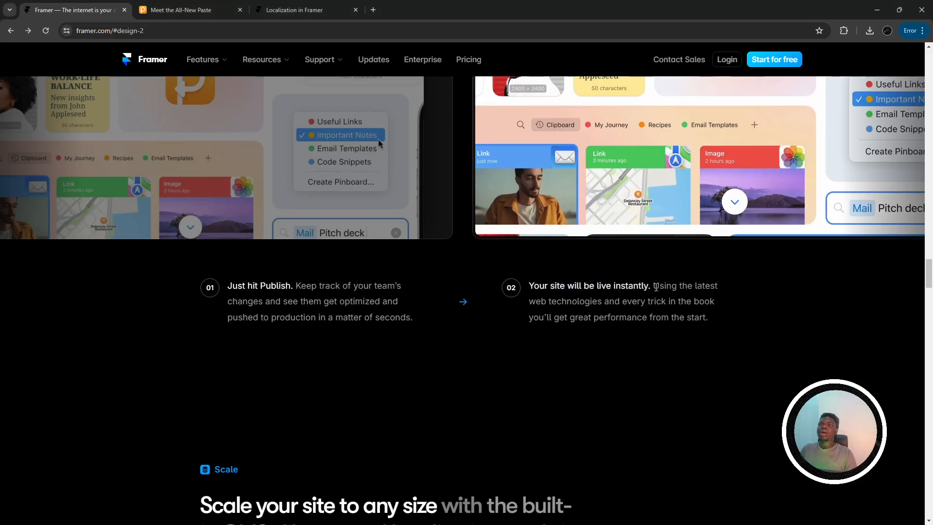
left_click_drag(656, 287, 729, 334)
key("ctrl+c")
key("alt+Tab")
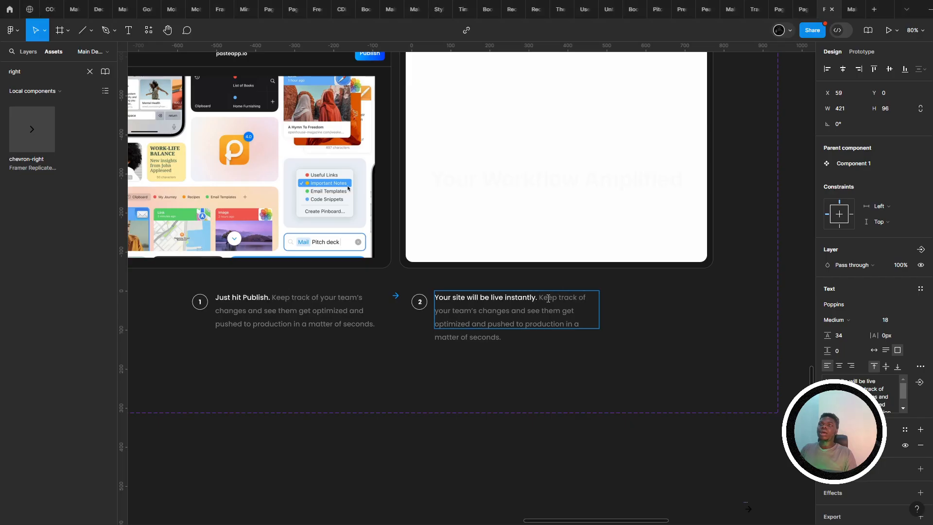
left_click_drag(541, 296, 611, 351)
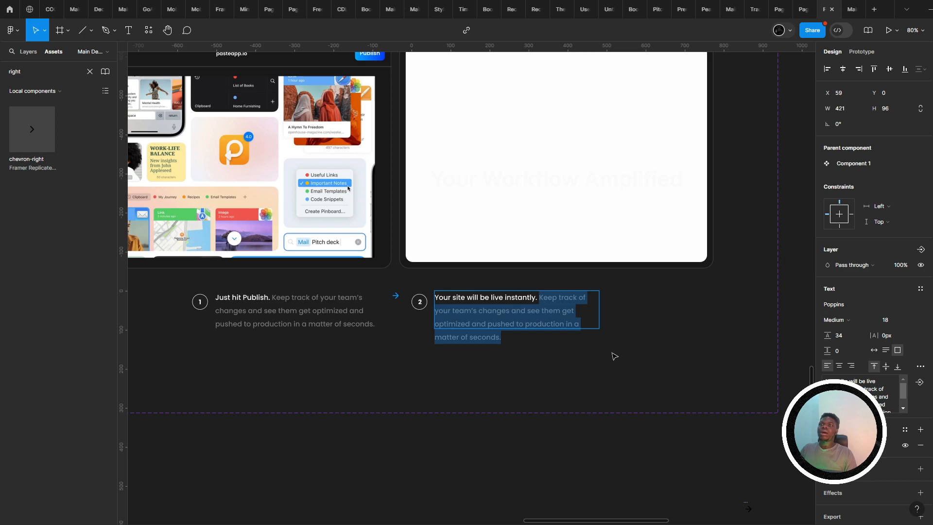
key("ctrl+v")
key("Escape")
key("alt+Tab")
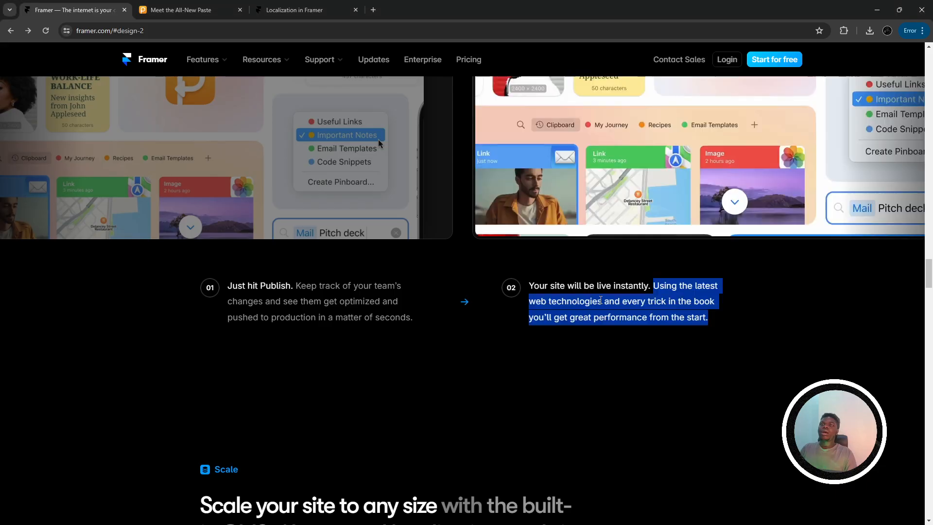
key("alt+Tab")
left_click(437, 359)
- Set the spacing between both captions and the blue arrow to 32 and centre the row in the component frame
left_click(516, 309)
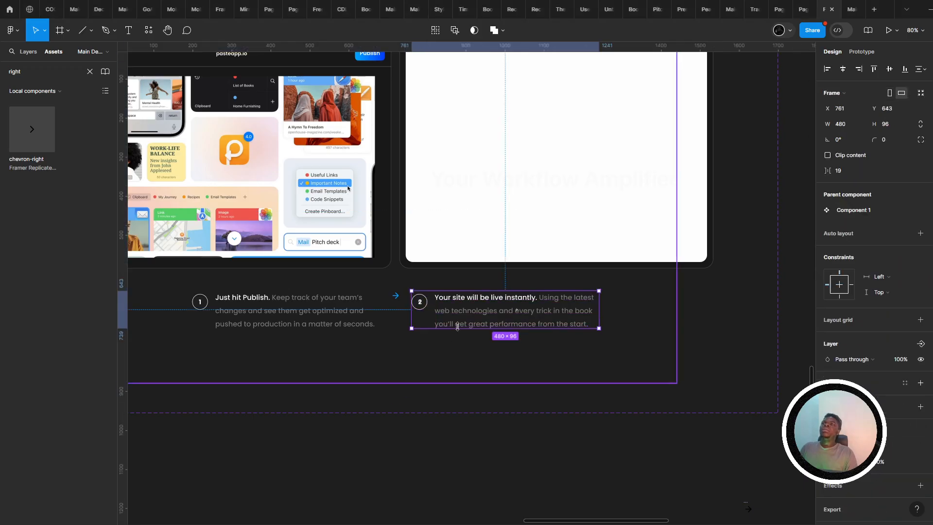
left_click(397, 295, "shift")
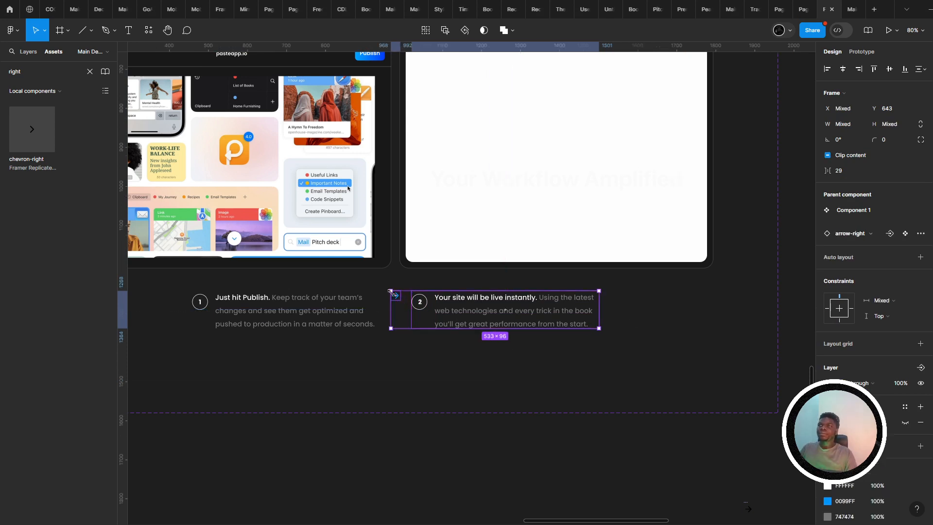
left_click(328, 311, "shift")
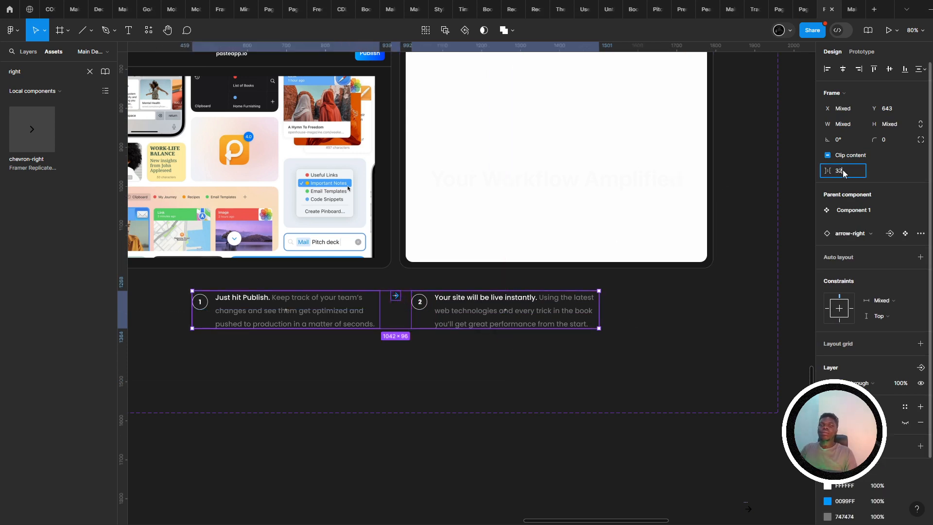
key("Return")
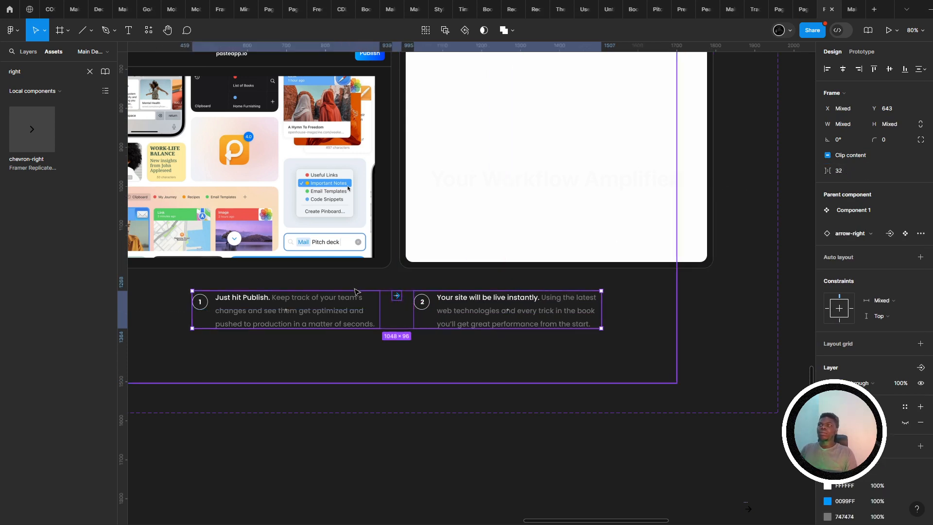
scroll(356, 290, "up", 1)
left_click_drag(394, 310, 392, 310)
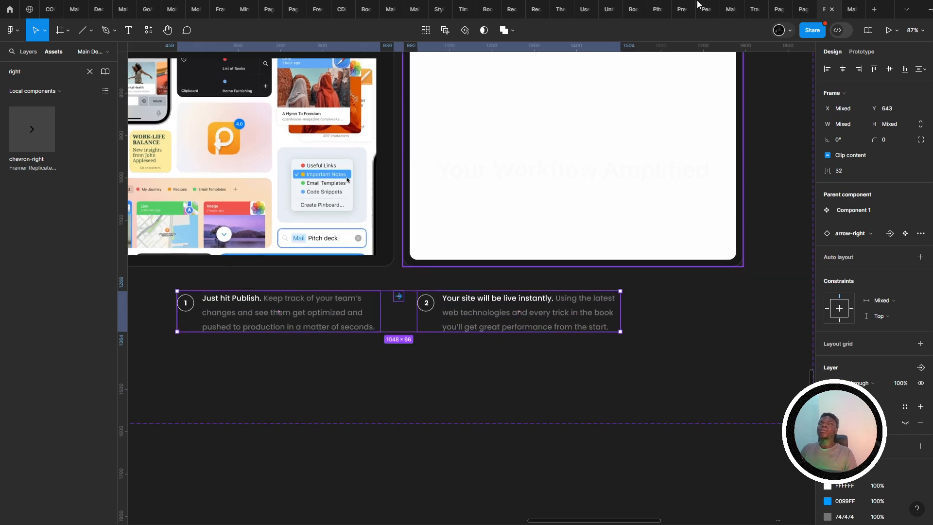
scroll(468, 292, "down", 5)
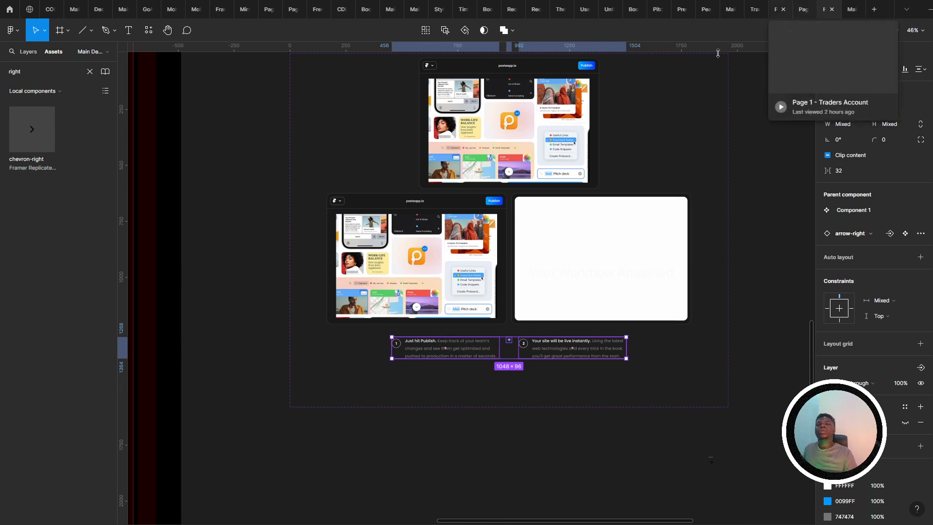
left_click_drag(494, 287, 481, 294)
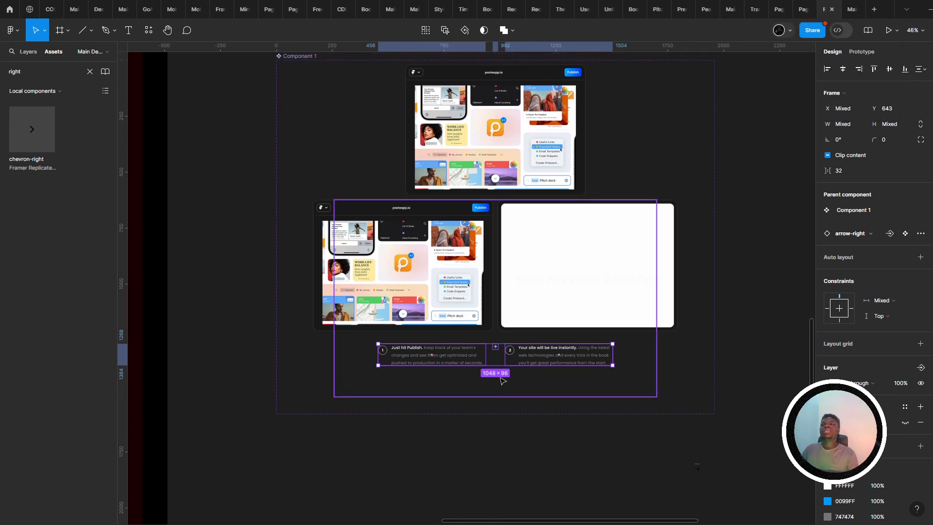
scroll(499, 355, "up", 5)
scroll(488, 395, "down", 2)
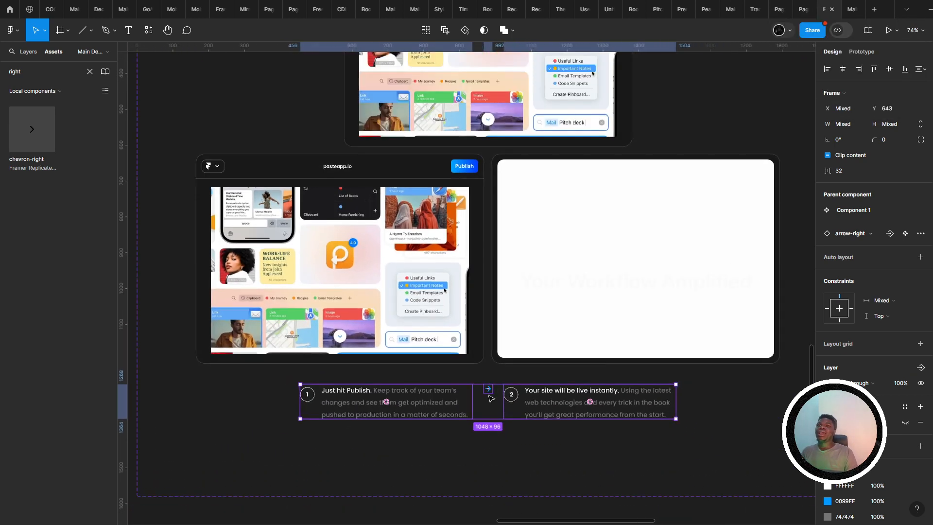
left_click_drag(488, 396, 478, 194)
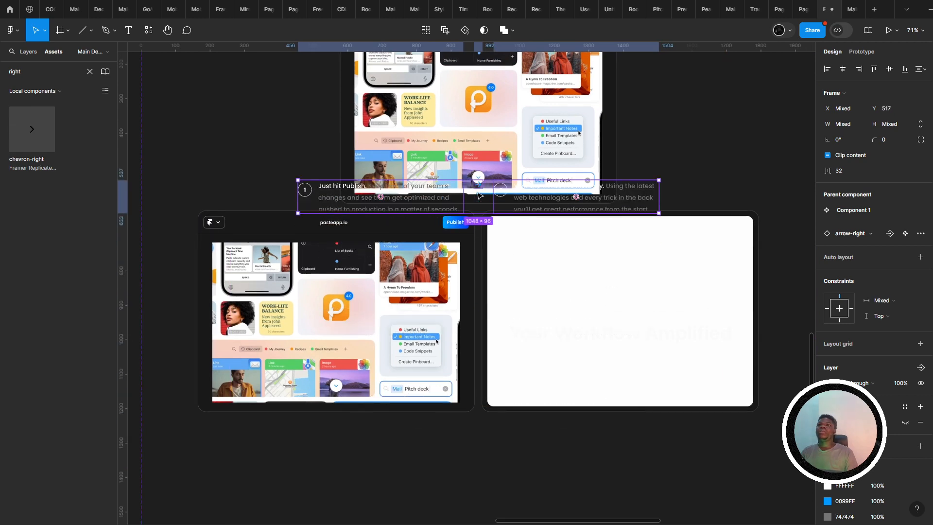
key("ctrl+z")
left_click(508, 364)
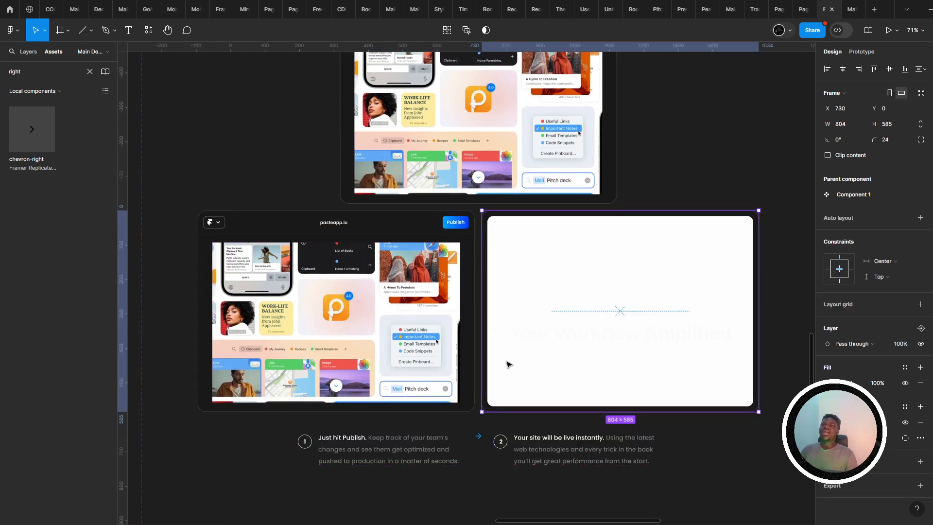
- Extend the Component 1 set's frame downward and move its Variant2 frame down to Y 768
left_click_drag(528, 522, 523, 377)
left_click(524, 378)
left_click(521, 354)
left_click_drag(519, 343, 520, 382)
scroll(521, 383, "down", 5)
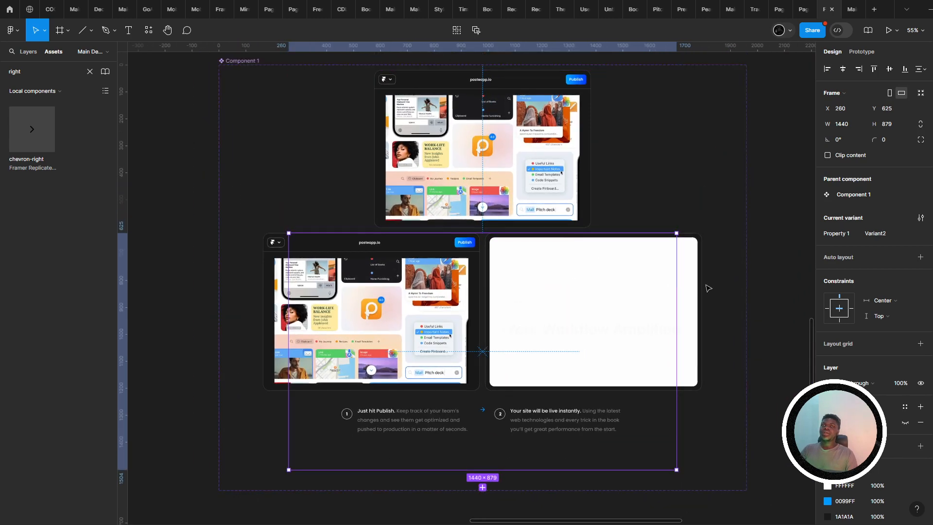
left_click(227, 63)
scroll(383, 214, "down", 2)
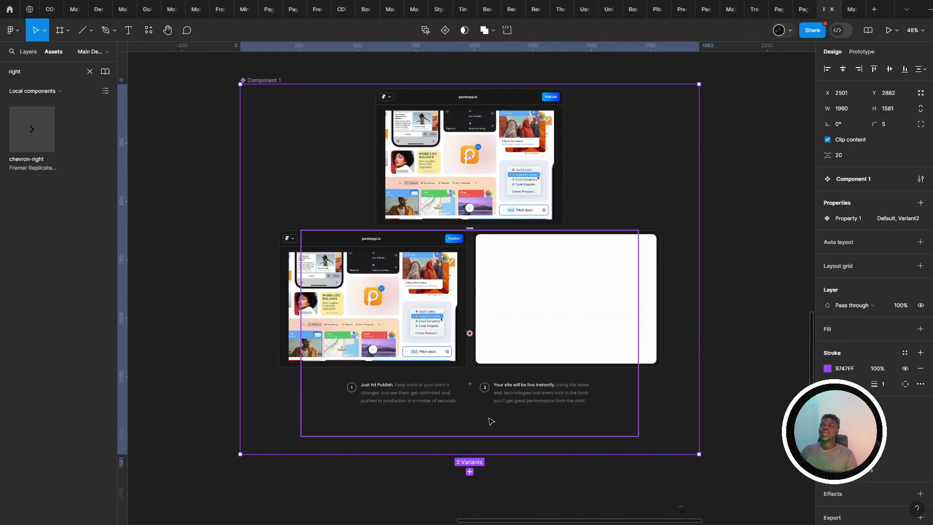
left_click_drag(492, 453, 496, 508)
left_click_drag(515, 312, 514, 349)
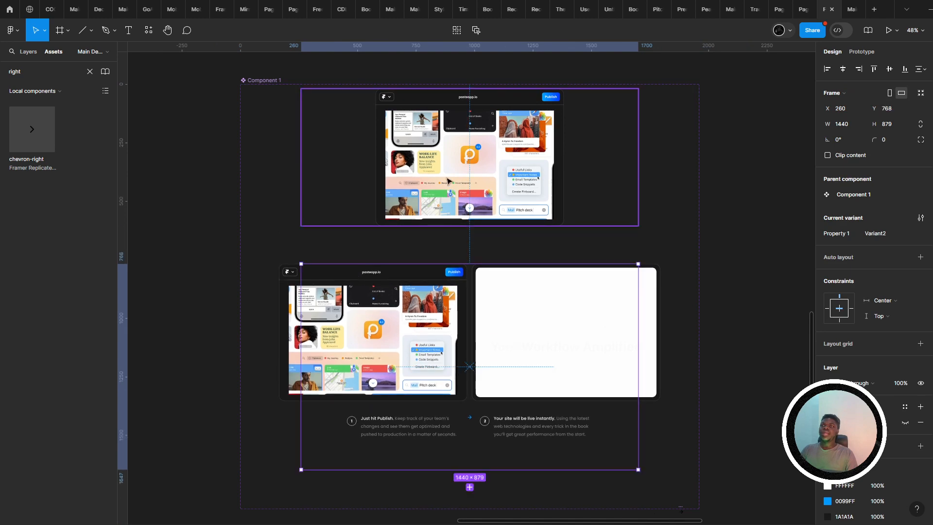
- Extend the Default variant's frame downward to make room below its browser mockup
left_click(447, 183)
left_click_drag(477, 244, 476, 236)
scroll(476, 236, "down", 3)
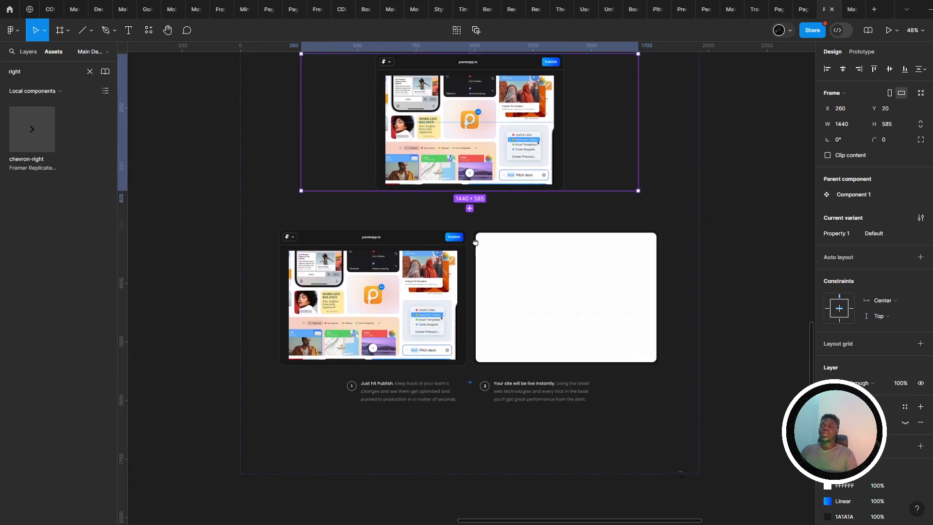
left_click_drag(488, 157, 488, 184)
scroll(476, 212, "down", 2)
left_click(476, 218)
scroll(476, 218, "up", 1)
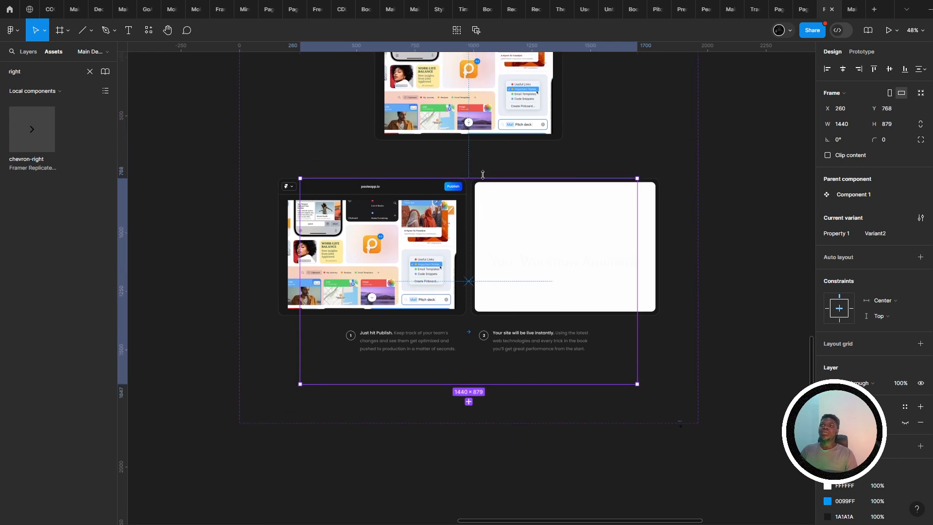
- Copy Variant2's two numbered captions and blue arrow into the Default variant at Y 585, directly below the mockup
left_click(483, 162)
left_click(475, 345)
double_click(471, 335)
left_click(514, 339, "shift")
left_click(420, 339, "shift")
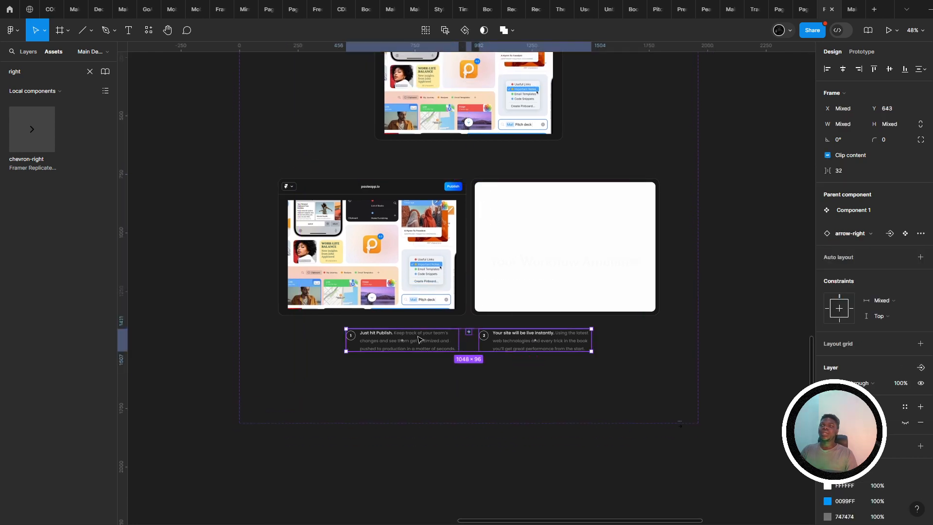
scroll(503, 292, "up", 3)
scroll(504, 311, "up", 1)
left_click(505, 321)
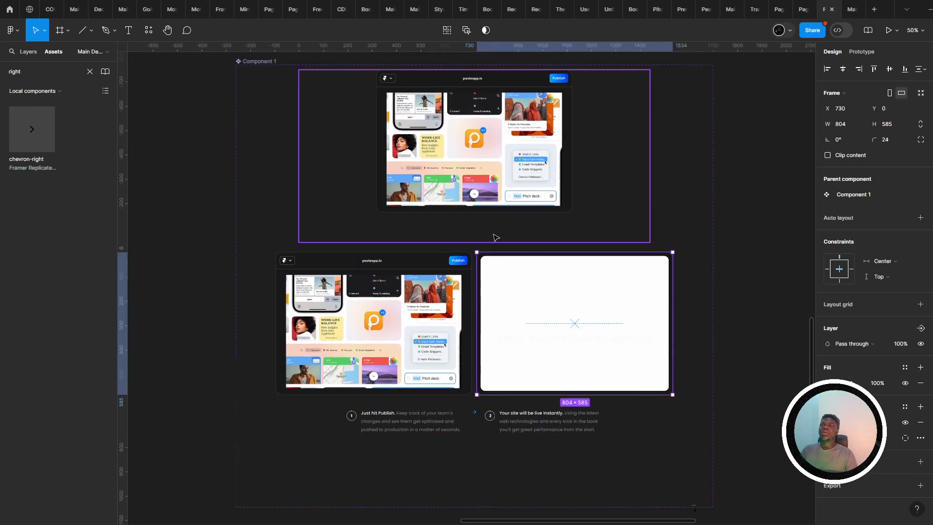
left_click(493, 235)
key("ctrl+v")
scroll(494, 235, "up", 3)
left_click_drag(494, 302, 494, 286)
left_click_drag(827, 170, 801, 168)
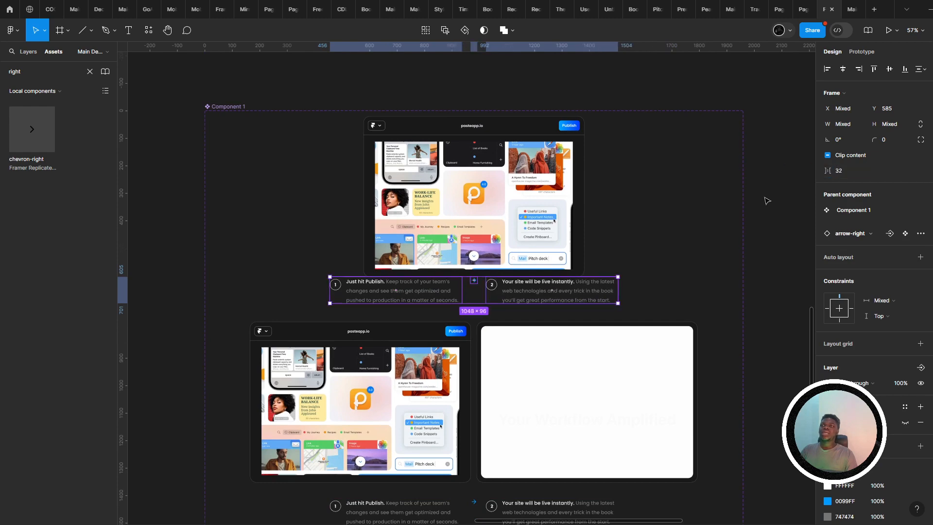
- Move the Default variant's captions closer to the arrow, at X 228 and X 732, and raise both to Y 569
left_click(481, 289)
scroll(481, 289, "up", 5)
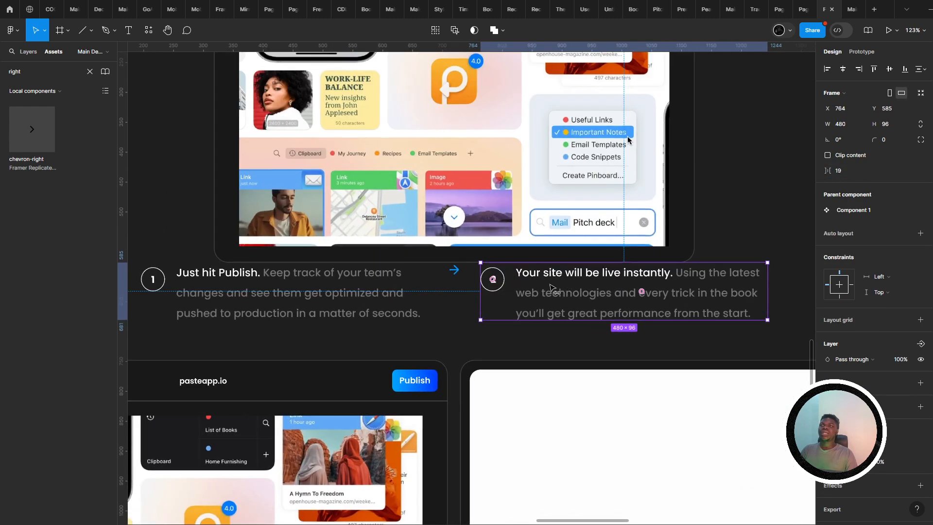
left_click_drag(502, 291, 483, 291)
left_click(345, 309)
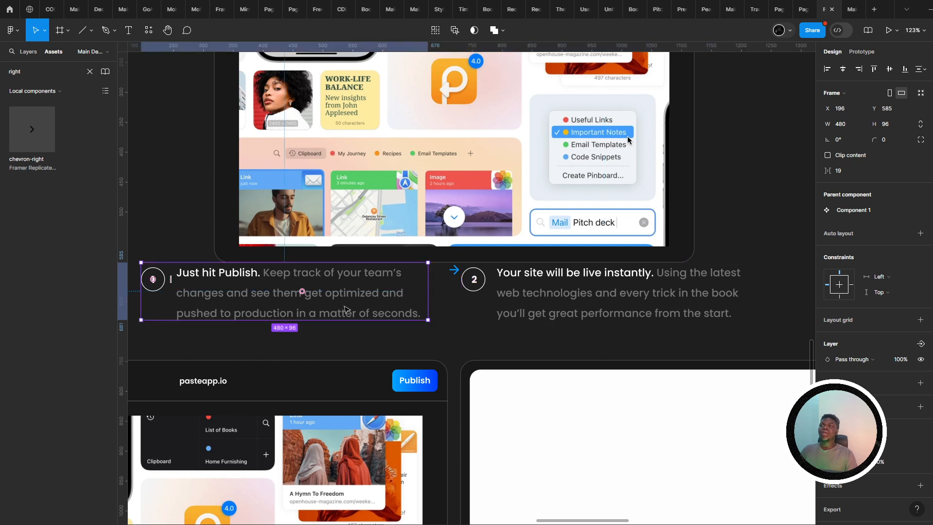
left_click_drag(345, 309, 369, 309)
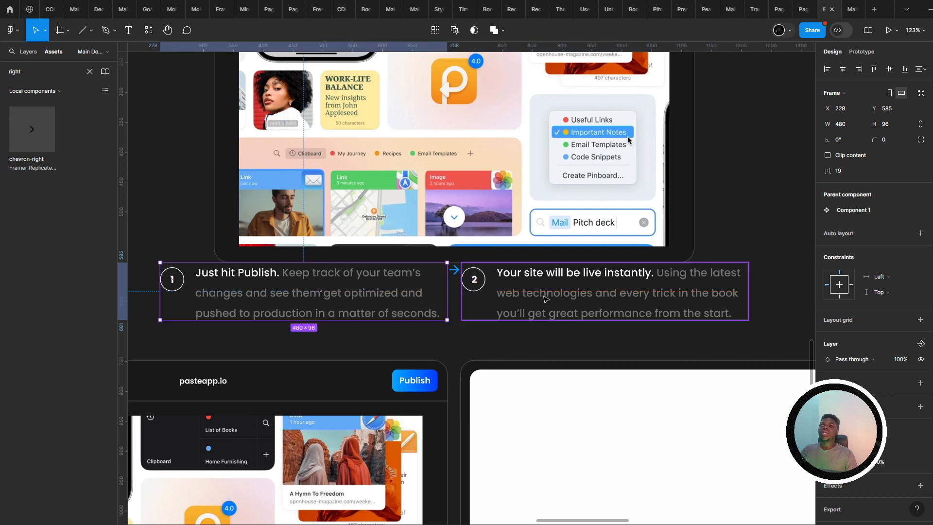
left_click(503, 300, "shift")
left_click_drag(548, 299, 547, 290)
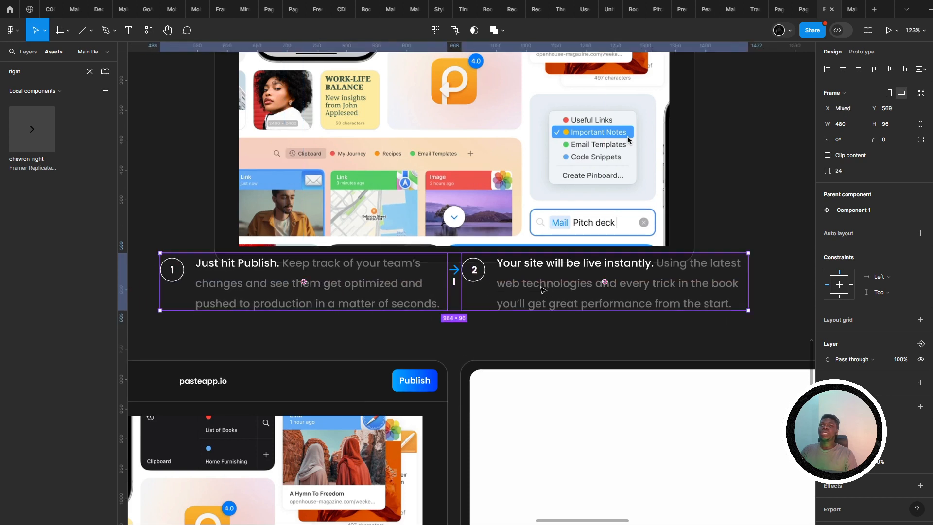
- Set the opacity of the Default variant's two captions and blue arrow to 0%
left_click(407, 349)
left_click(431, 305)
double_click(431, 305)
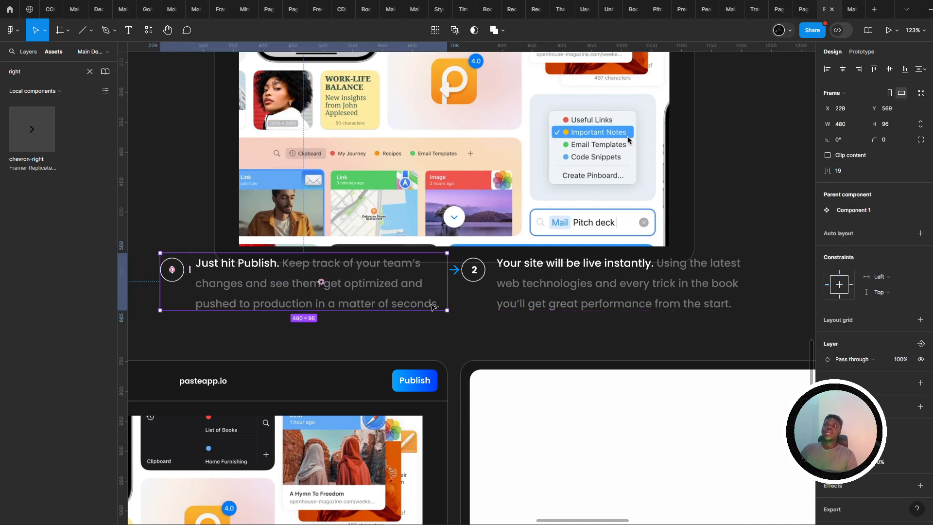
left_click(492, 324)
double_click(513, 293)
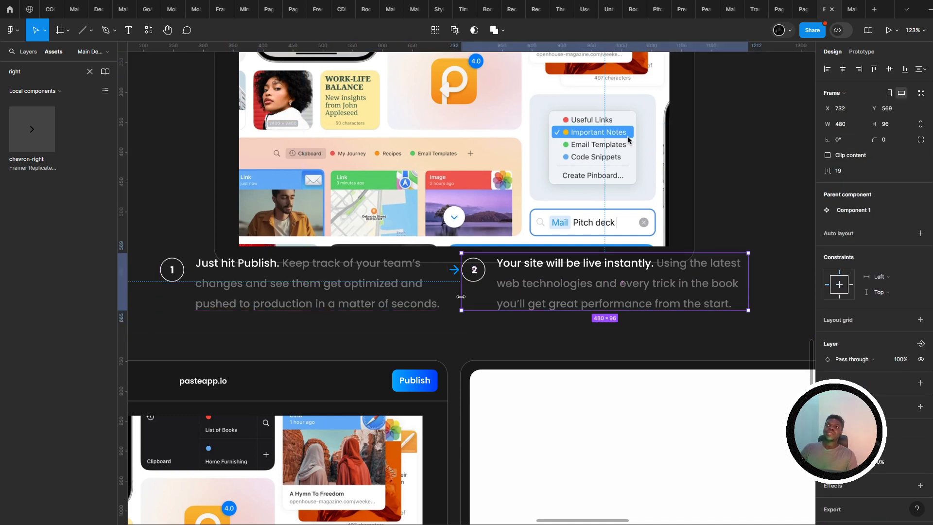
left_click(454, 272, "shift")
left_click(410, 292, "shift")
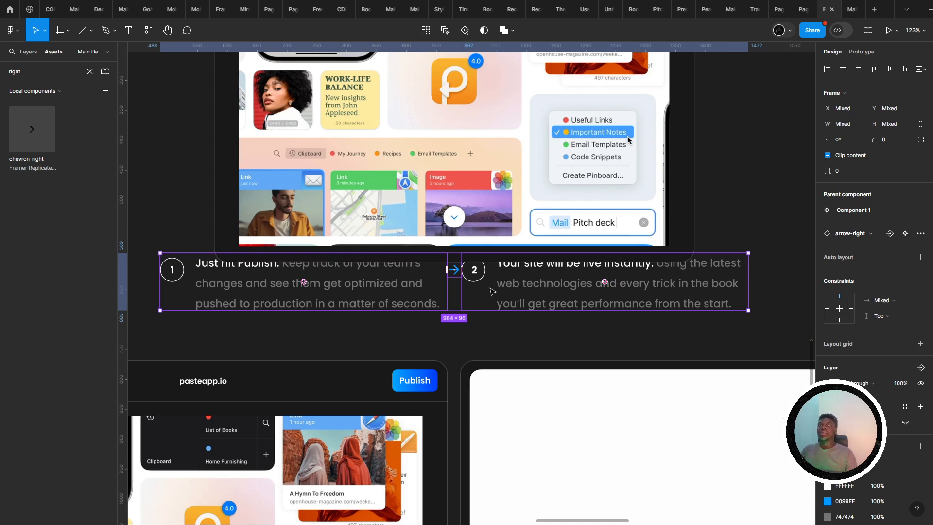
left_click(901, 387)
type("0")
key("Return")
- Check the caption transition in the prototype preview and increase the page's Component 1 instance to a height of 1513
left_click(850, 10)
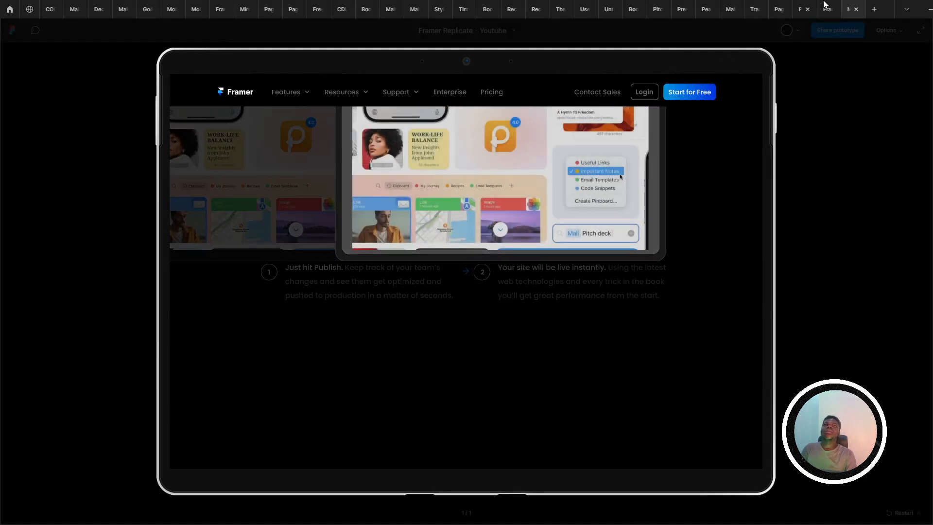
left_click(825, 8)
scroll(457, 277, "down", 6)
left_click_drag(370, 445, 571, 217)
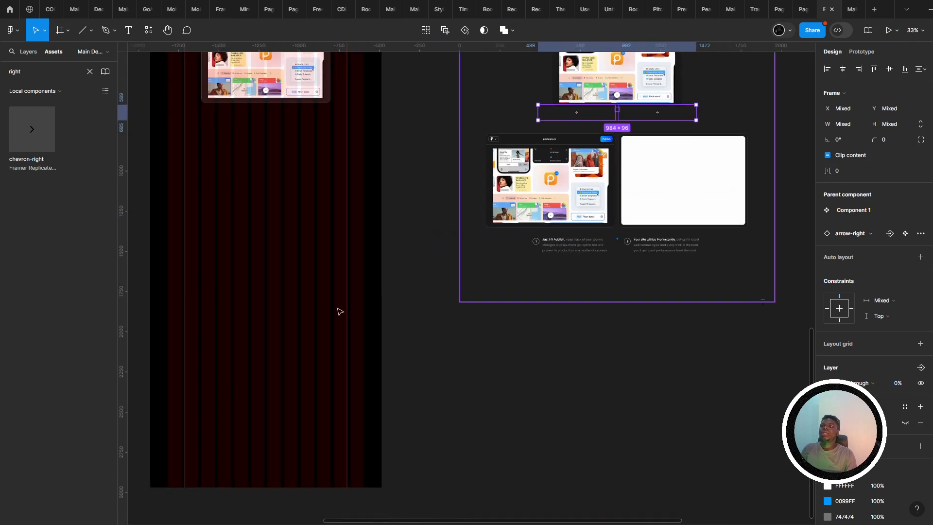
left_click_drag(210, 243, 337, 389)
left_click(399, 264)
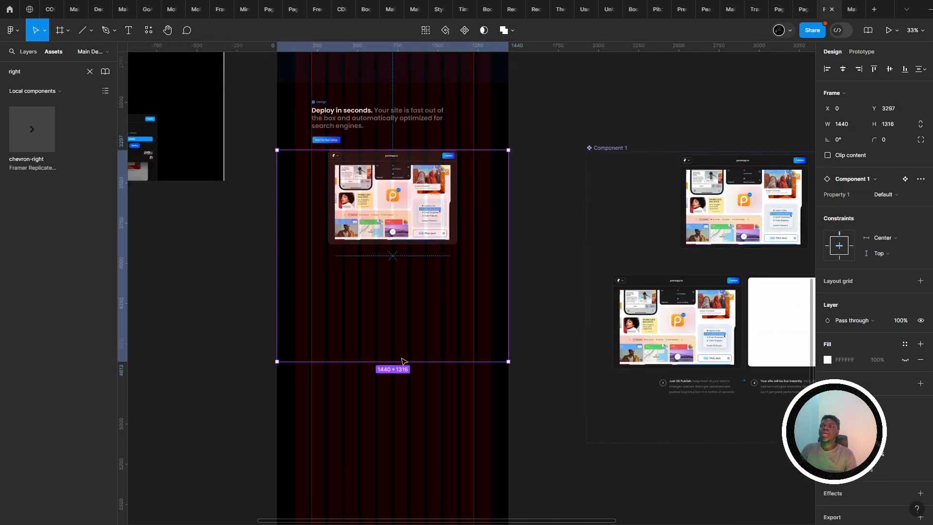
left_click_drag(400, 360, 412, 391)
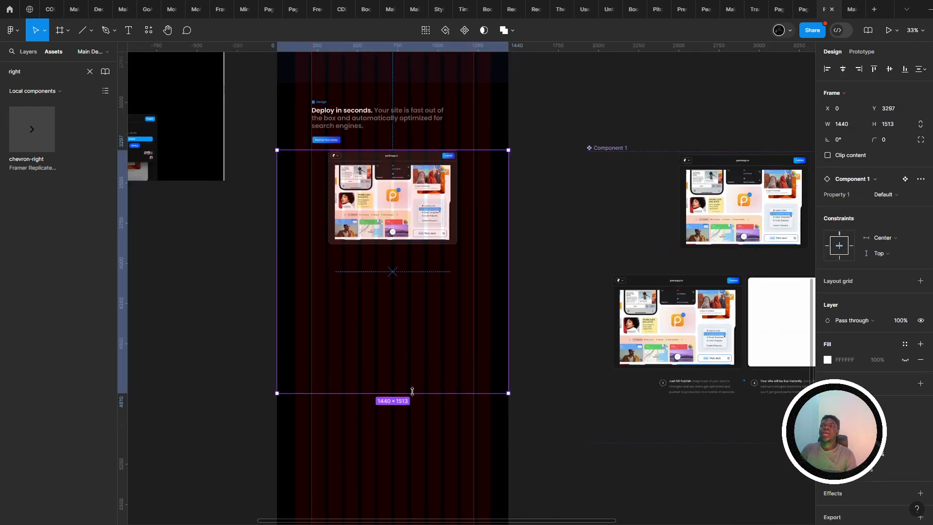
- Examine the Publish section's scrolling transition and its captions in the prototype preview
left_click(853, 6)
scroll(513, 329, "down", 3)
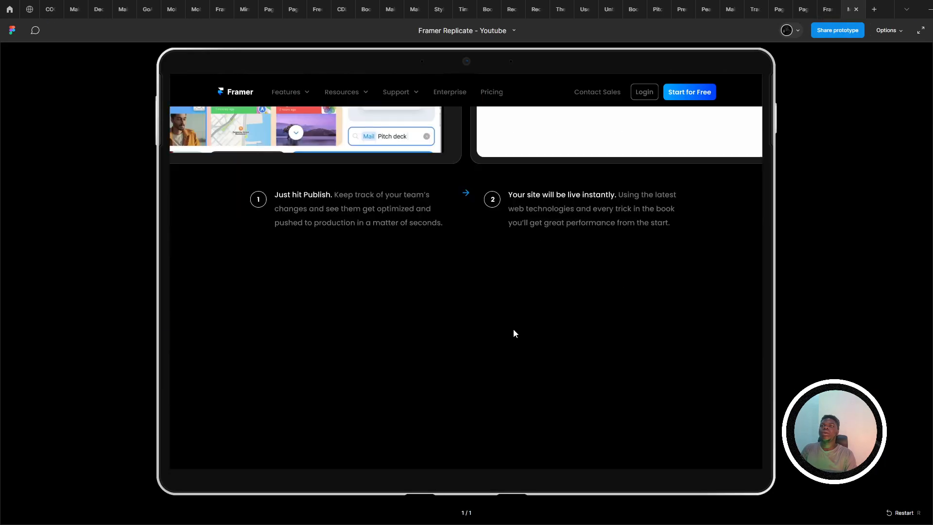
scroll(514, 330, "down", 2)
scroll(672, 214, "up", 6)
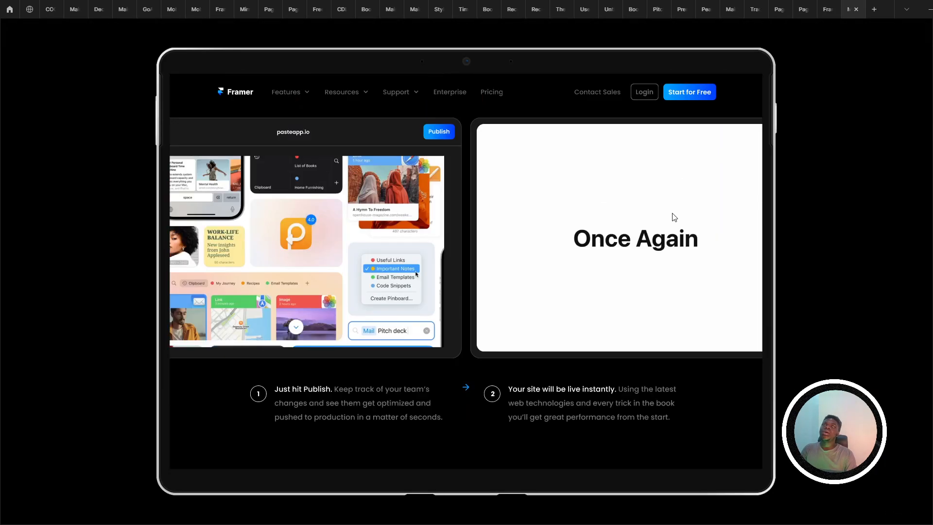
scroll(674, 217, "up", 3)
scroll(685, 195, "down", 2)
scroll(685, 187, "up", 1)
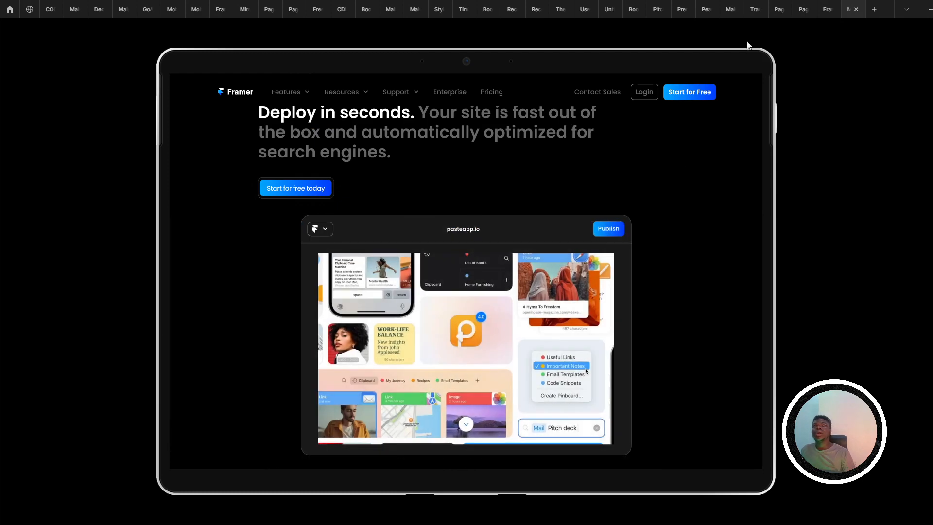
- Switch to the Framer website and examine the Scale section's label icon, heading and layout
left_click(828, 9)
scroll(527, 277, "up", 1)
scroll(594, 242, "down", 1)
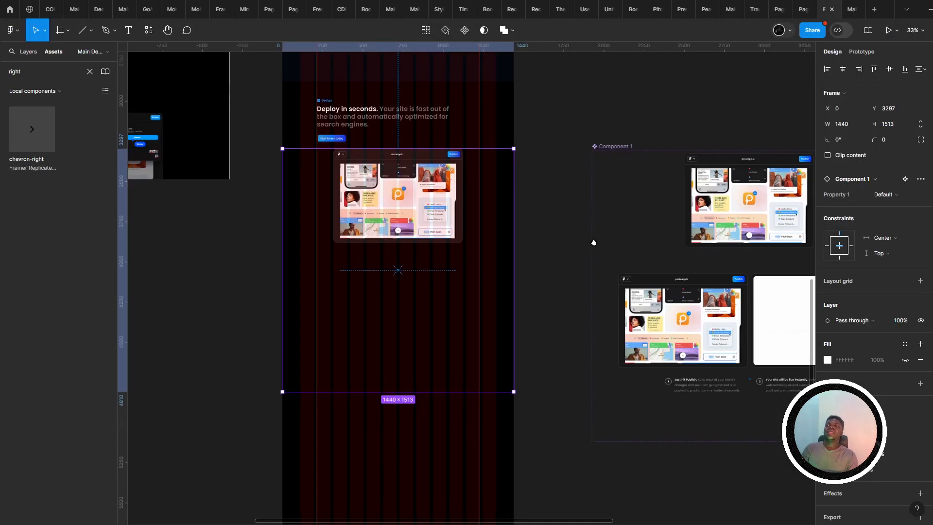
left_click_drag(594, 242, 632, 222)
key("alt+Tab")
scroll(424, 270, "down", 6)
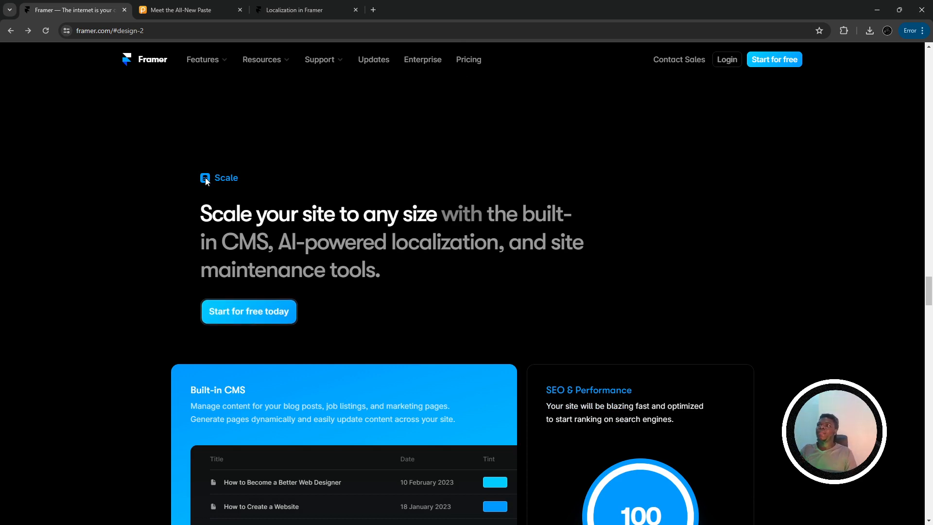
key("alt+Tab")
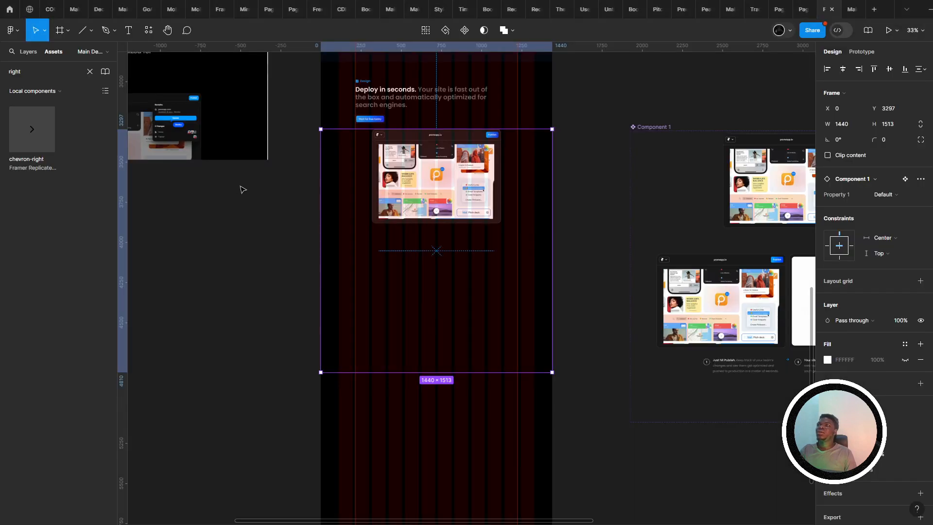
- Run the Iconify plugin, search its icons for "database" and compare them with the website's Scale label icon
scroll(371, 283, "up", 2)
left_click_drag(372, 282, 540, 318)
key("ctrl+k")
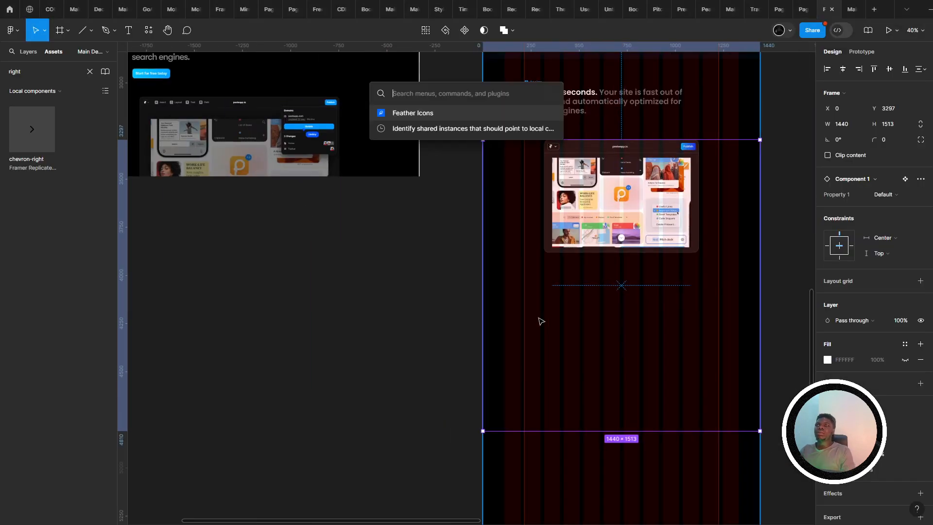
type("icon")
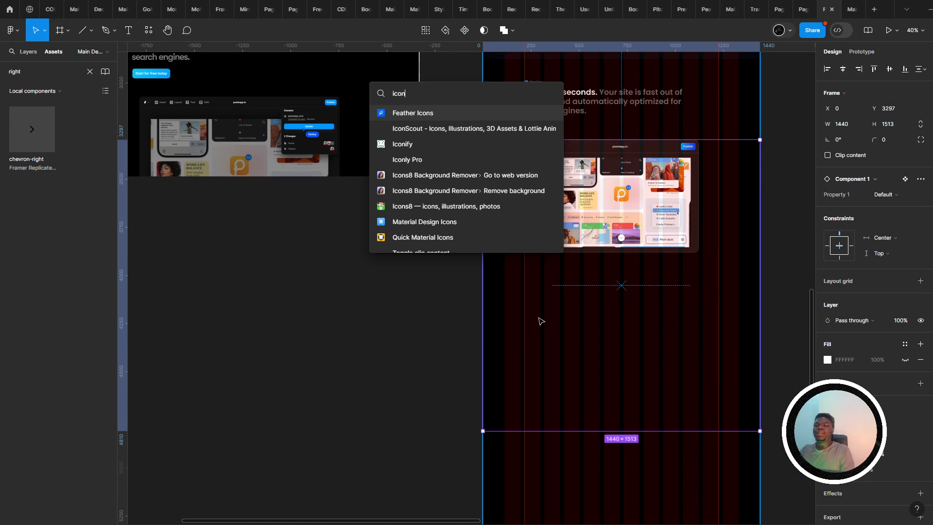
key("Down")
key("Down")
key("Return")
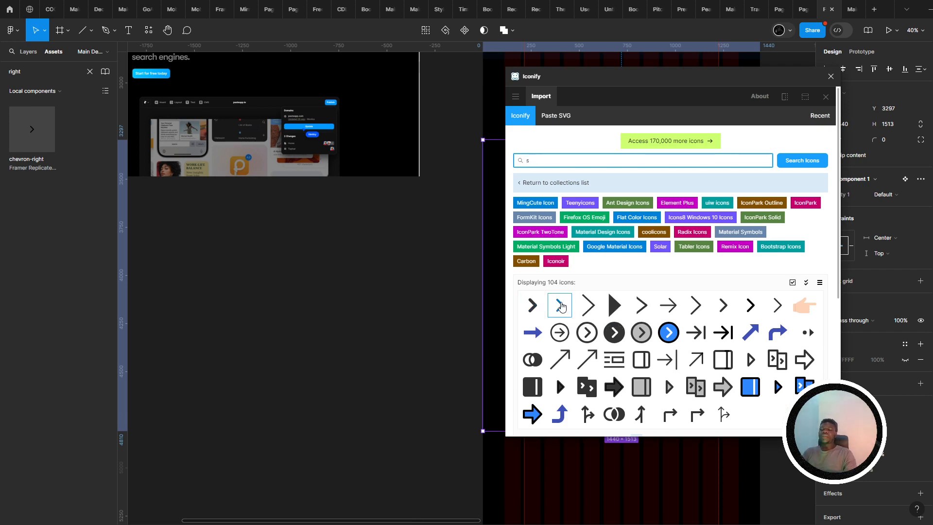
type("ata")
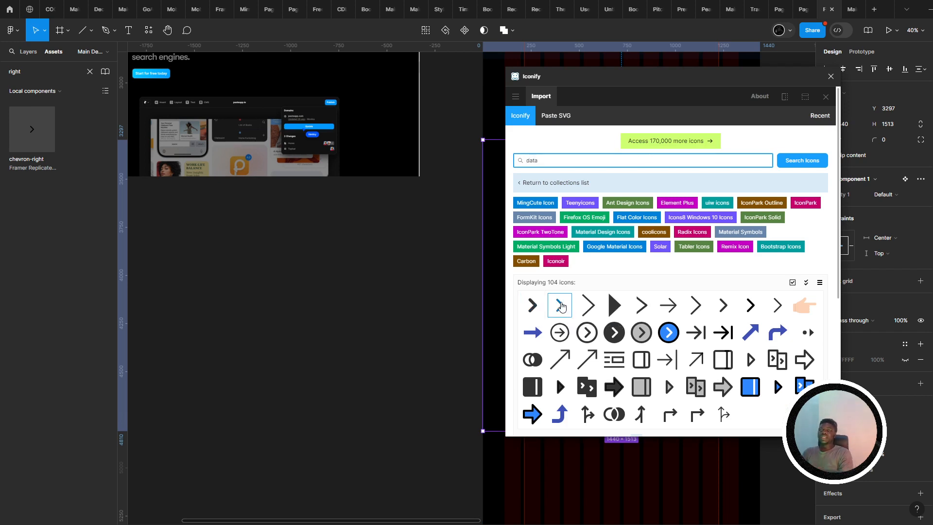
type("base")
key("Return")
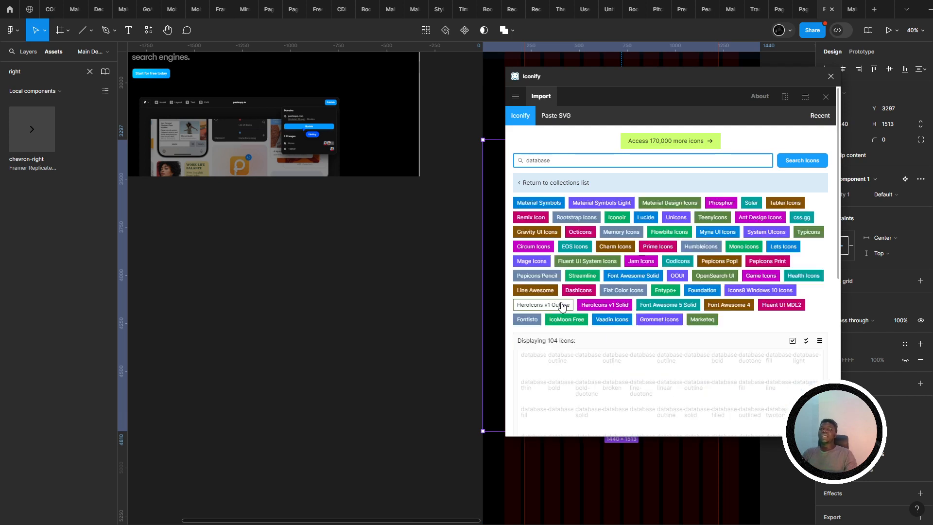
scroll(588, 325, "down", 2)
key("alt+Tab")
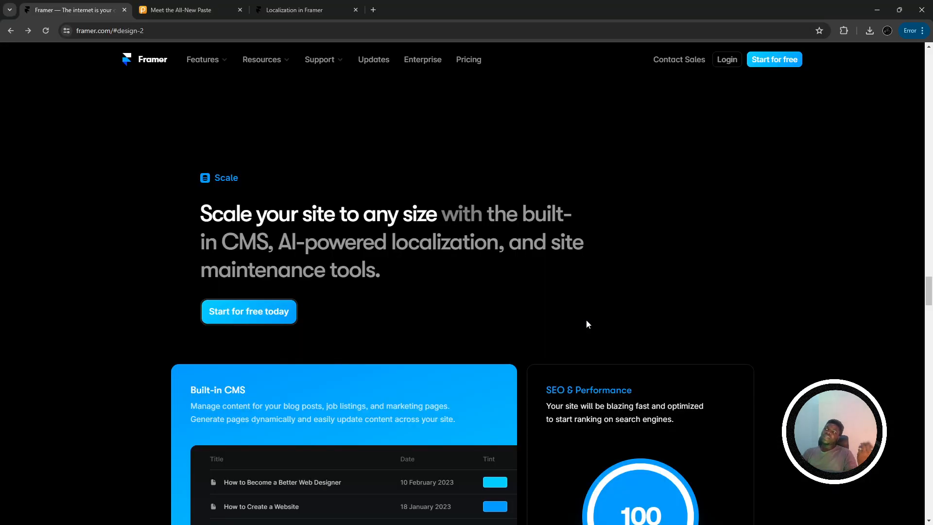
- Compare the database icons with the website's Scale label icon, import mdi:database onto the canvas and leave the Iconify plugin
key("alt+Tab")
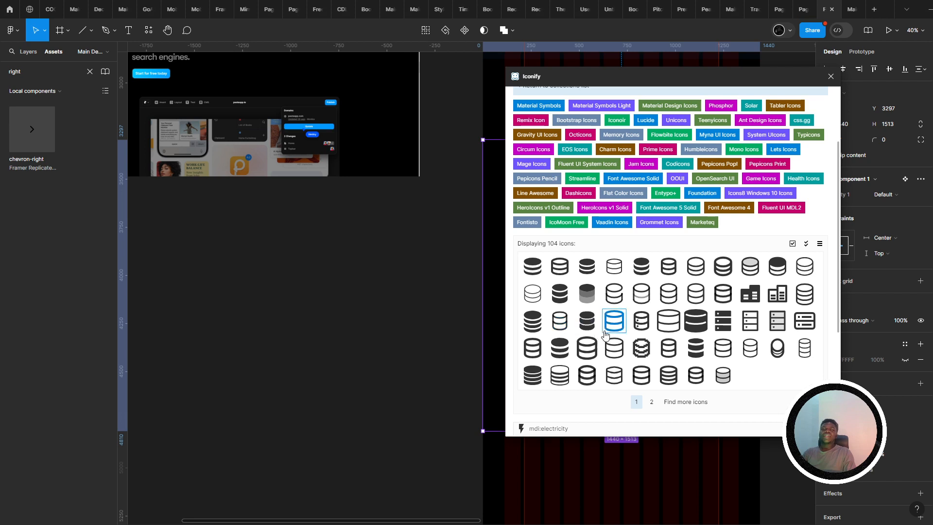
key("alt+Tab")
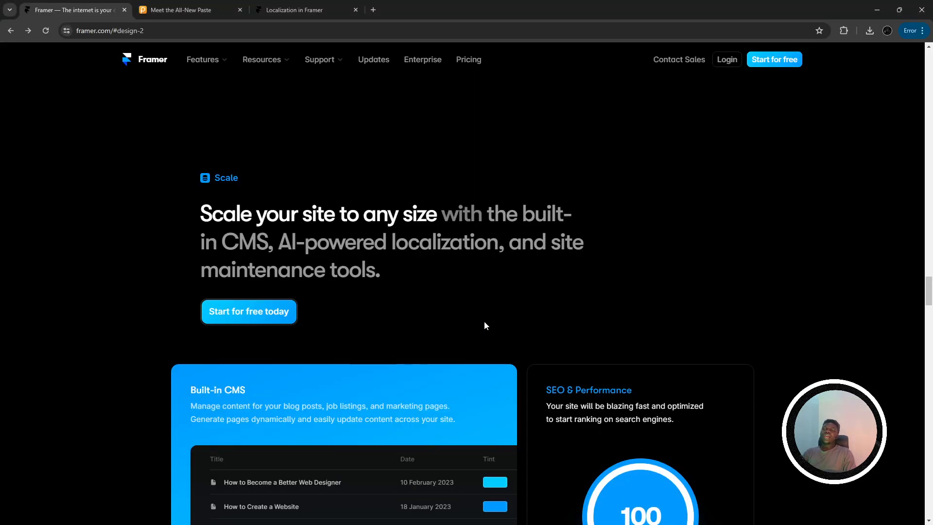
key("alt+Tab")
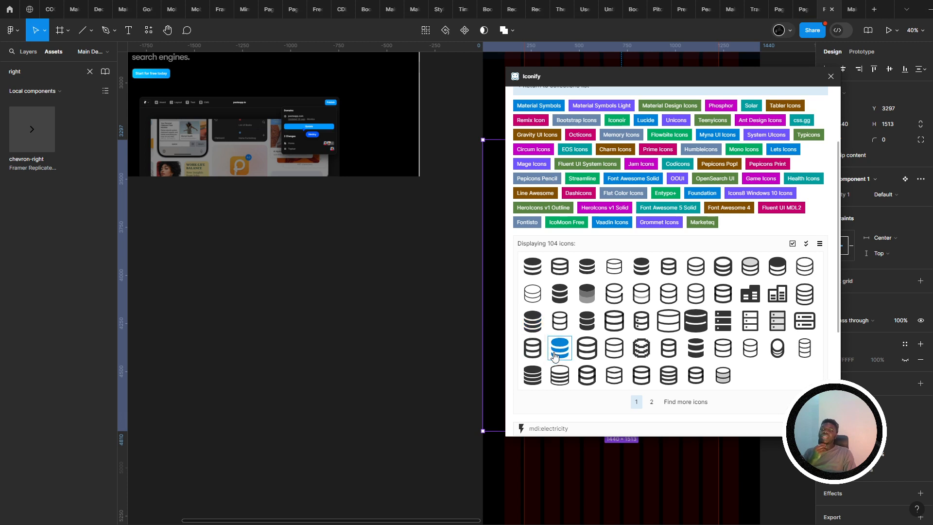
key("alt+Tab")
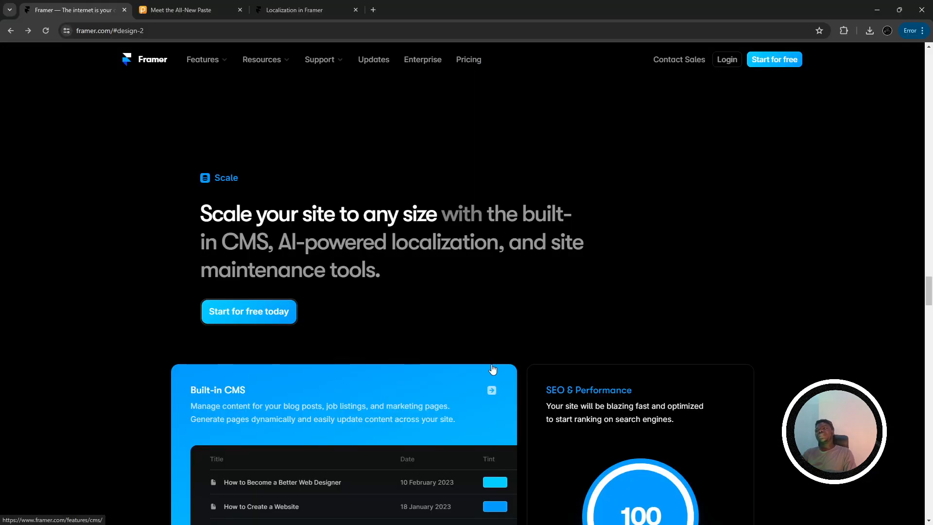
key("alt+Tab")
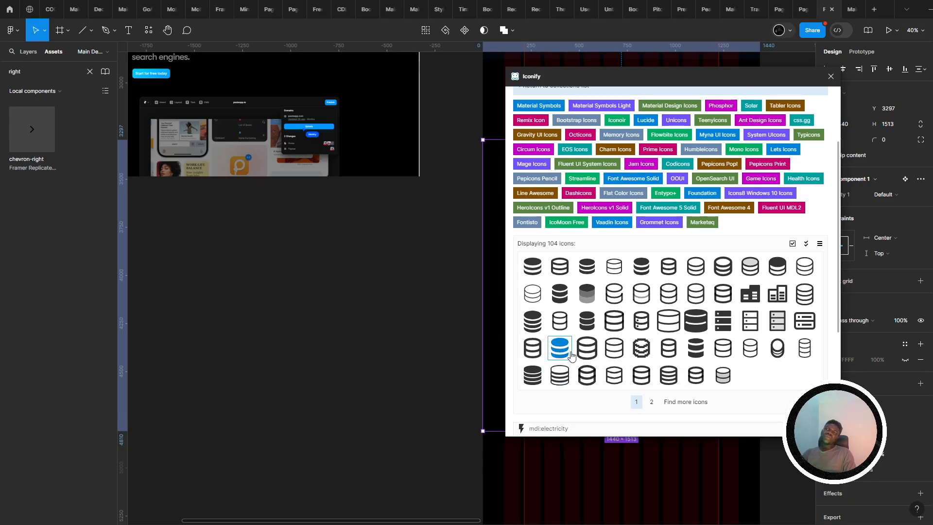
left_click_drag(369, 261, 373, 264)
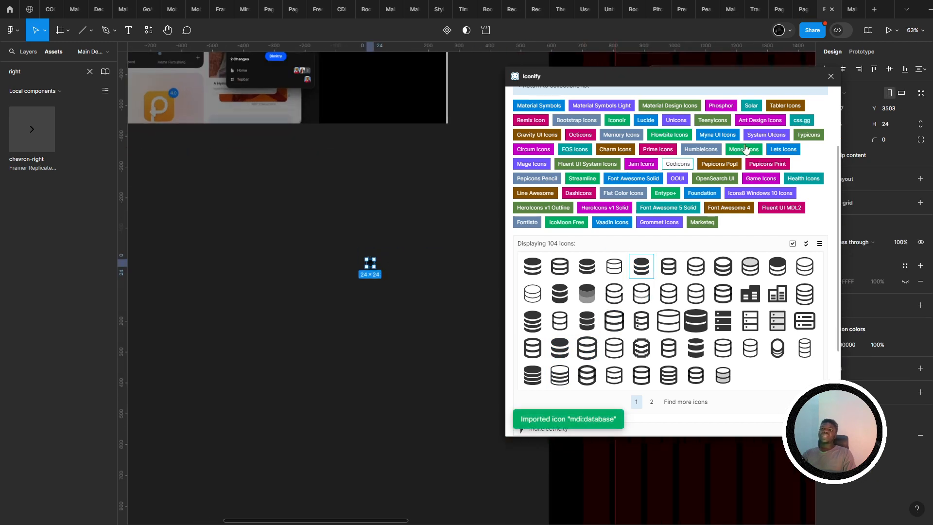
left_click(829, 76)
scroll(479, 237, "up", 2)
scroll(479, 238, "right", 2)
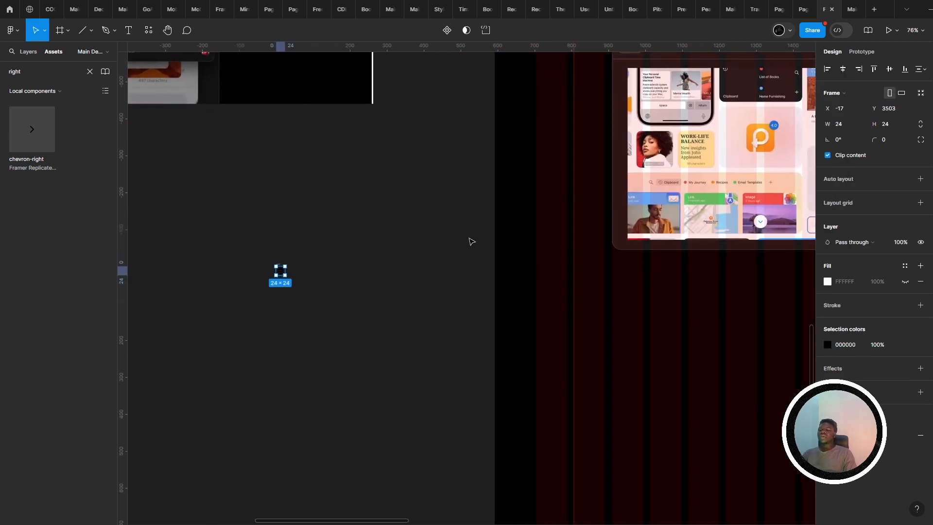
- Switch to the Framer website and examine the Scale section's heading and its Built-in CMS and SEO & Performance cards
key("alt+Tab")
scroll(441, 247, "down", 3)
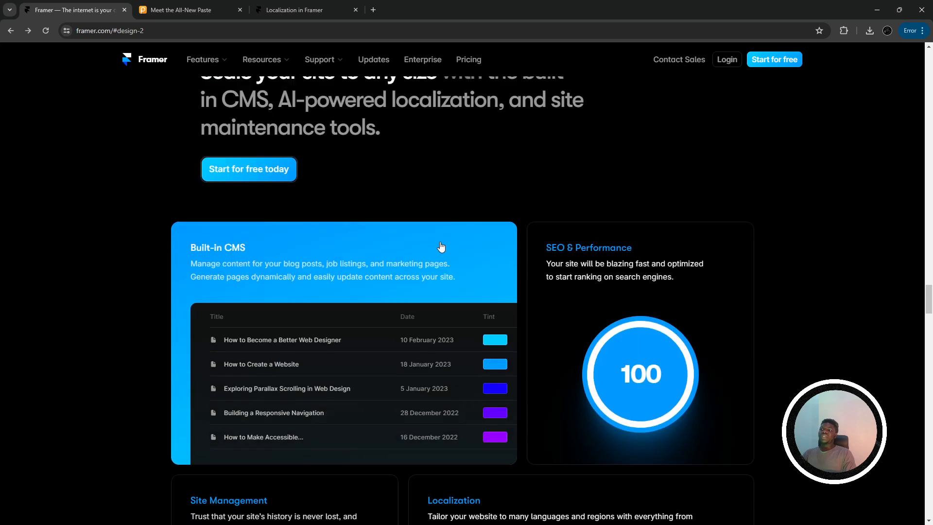
scroll(441, 246, "up", 1)
scroll(431, 244, "down", 4)
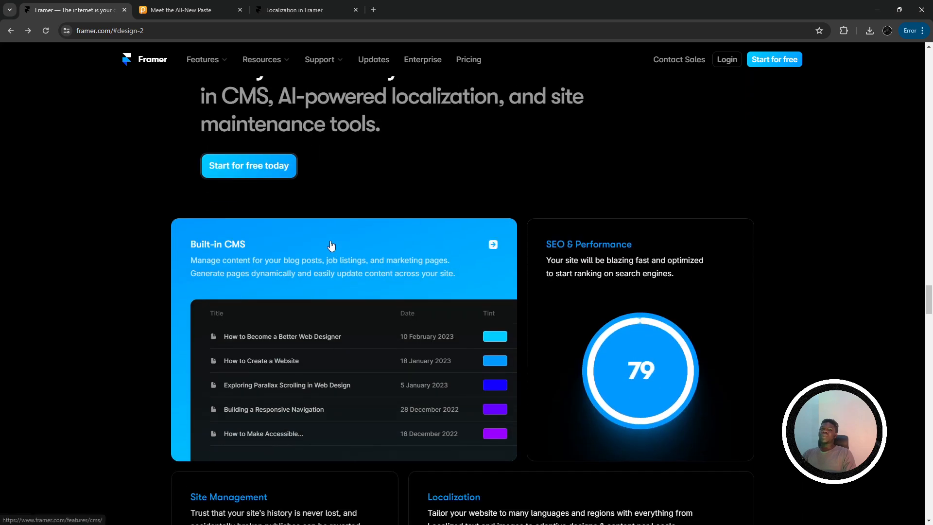
scroll(331, 245, "up", 1)
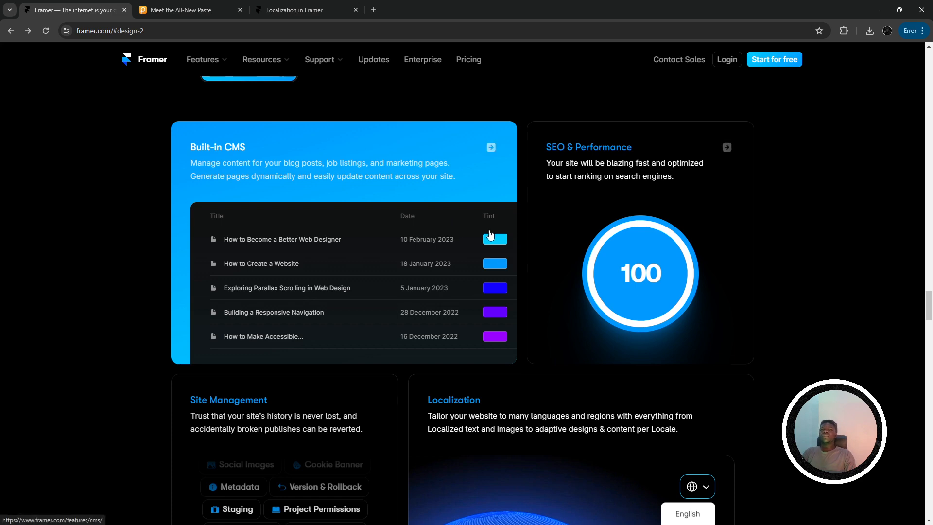
scroll(445, 236, "up", 10)
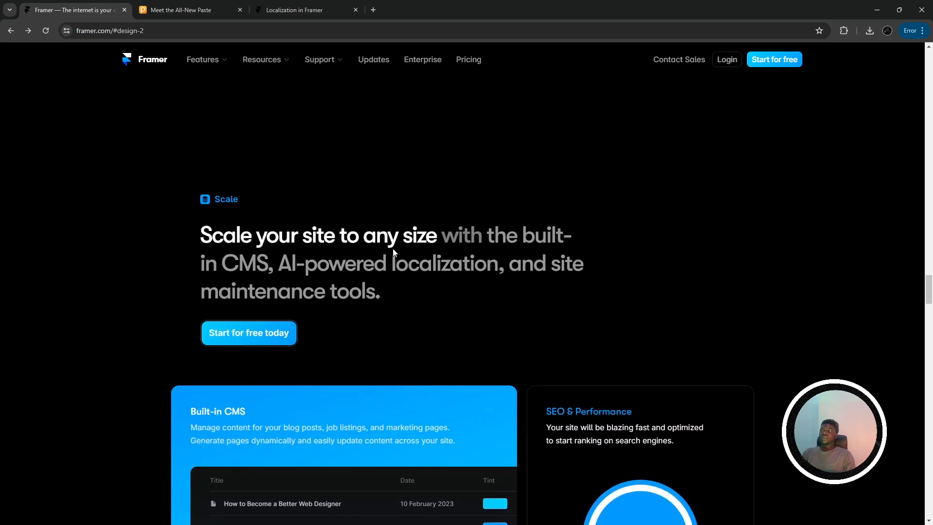
scroll(381, 257, "down", 8)
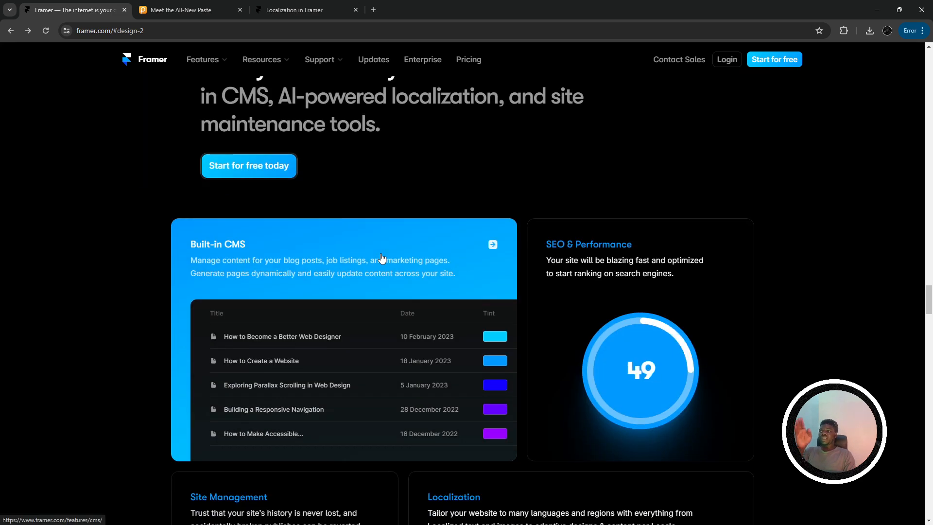
scroll(378, 260, "up", 1)
scroll(378, 260, "up", 2)
scroll(374, 256, "down", 2)
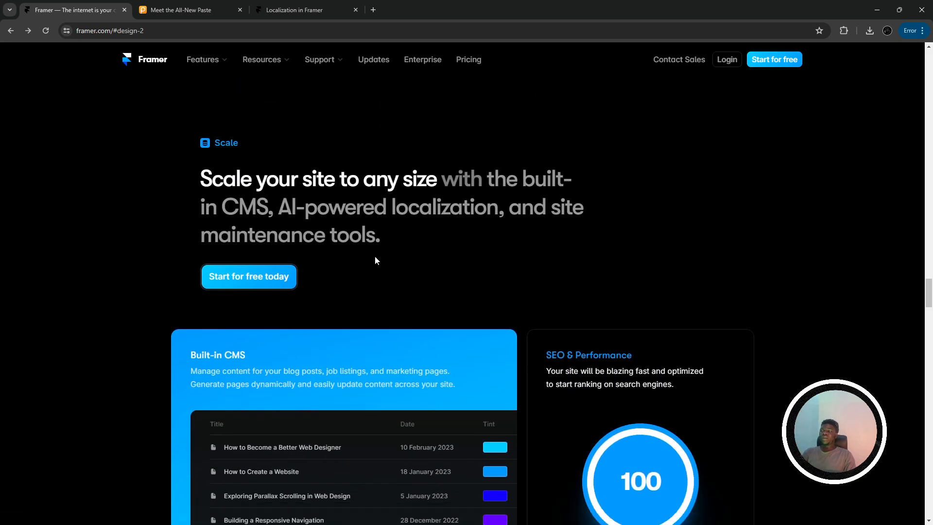
- Compare the Figma page's "Deploy in seconds" heading block and button with the website's Design, Publish and Scale section headings
key("alt+Tab")
left_click_drag(343, 291, 246, 419)
left_click_drag(418, 216, 302, 441)
scroll(362, 327, "up", 1)
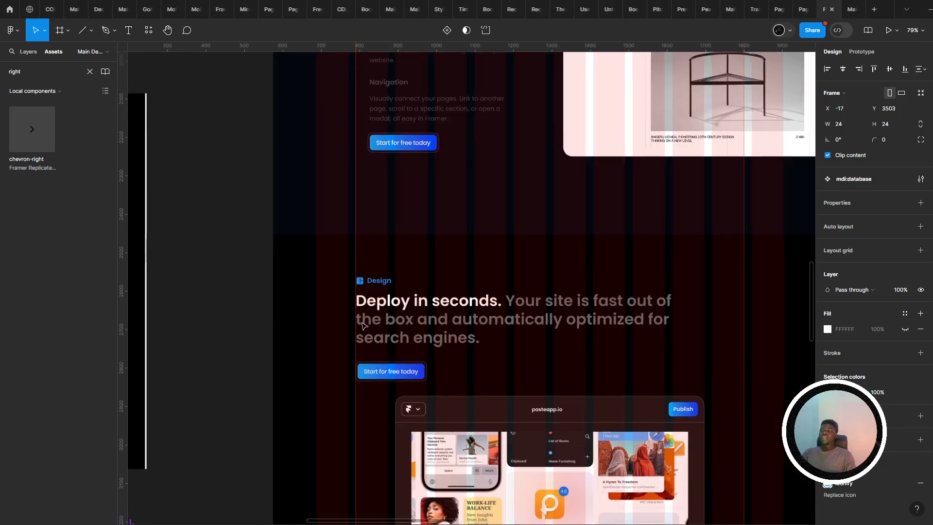
left_click(363, 331)
key("alt+Tab")
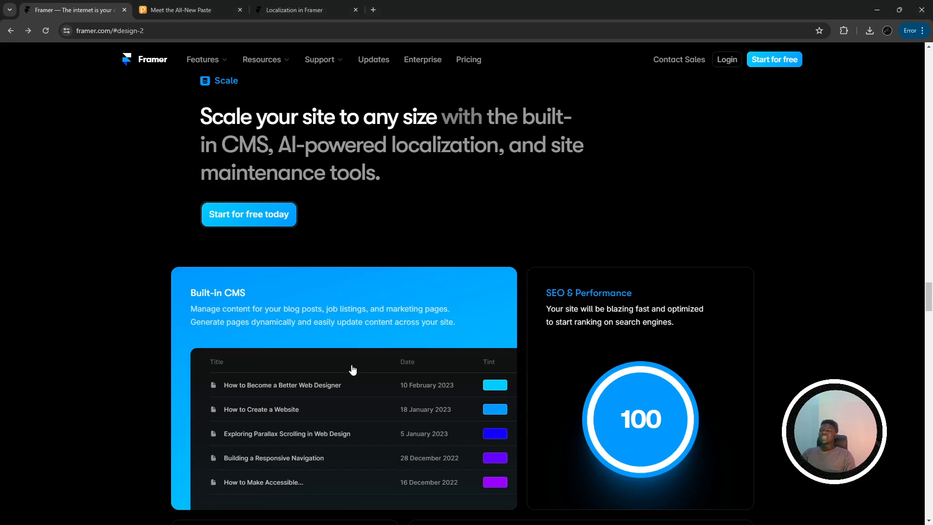
scroll(348, 362, "up", 10)
scroll(348, 362, "up", 8)
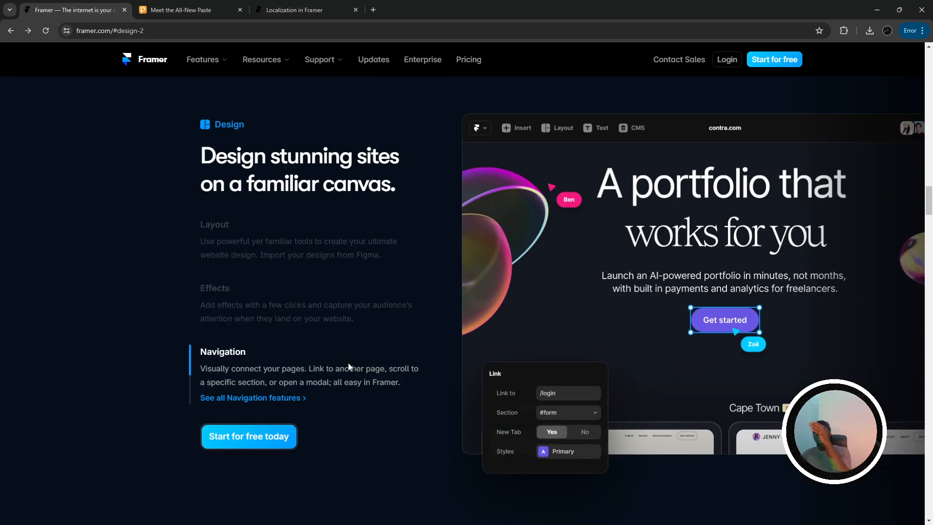
scroll(347, 362, "down", 5)
scroll(349, 365, "down", 15)
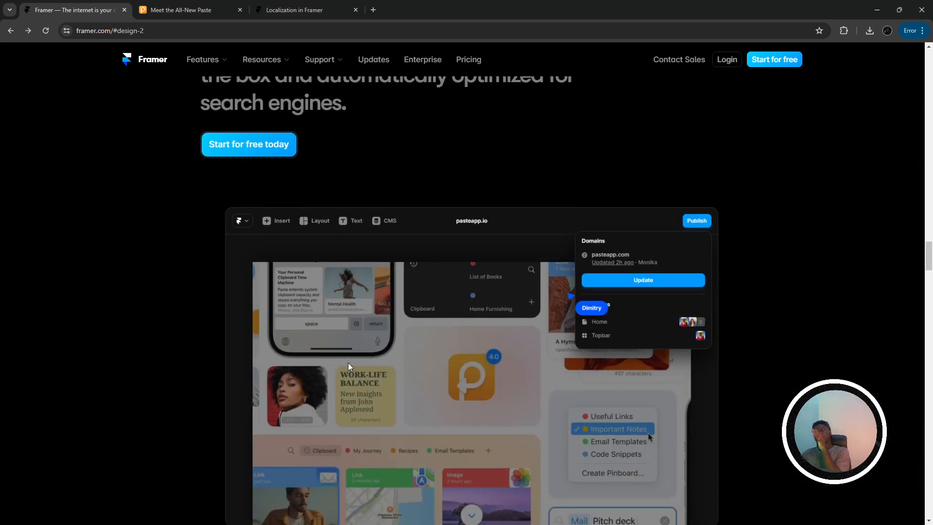
scroll(349, 365, "up", 14)
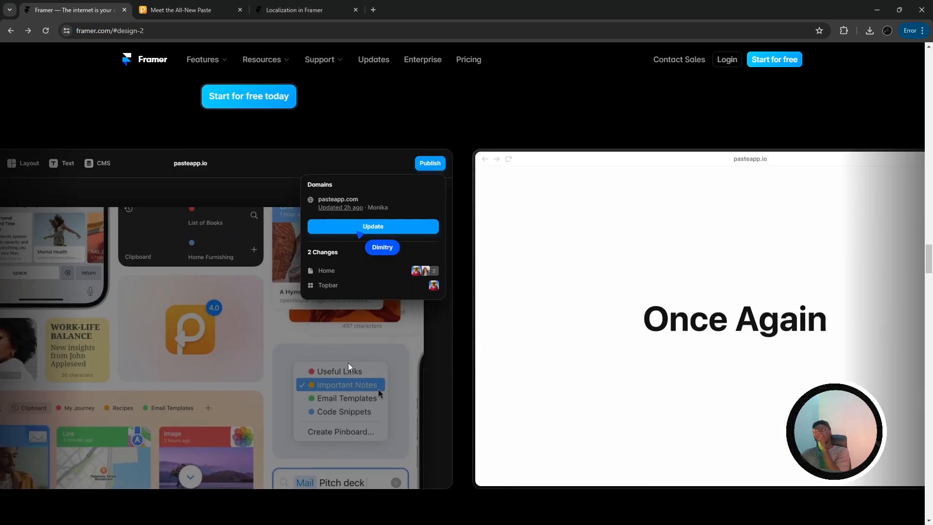
scroll(348, 365, "down", 12)
scroll(348, 367, "down", 7)
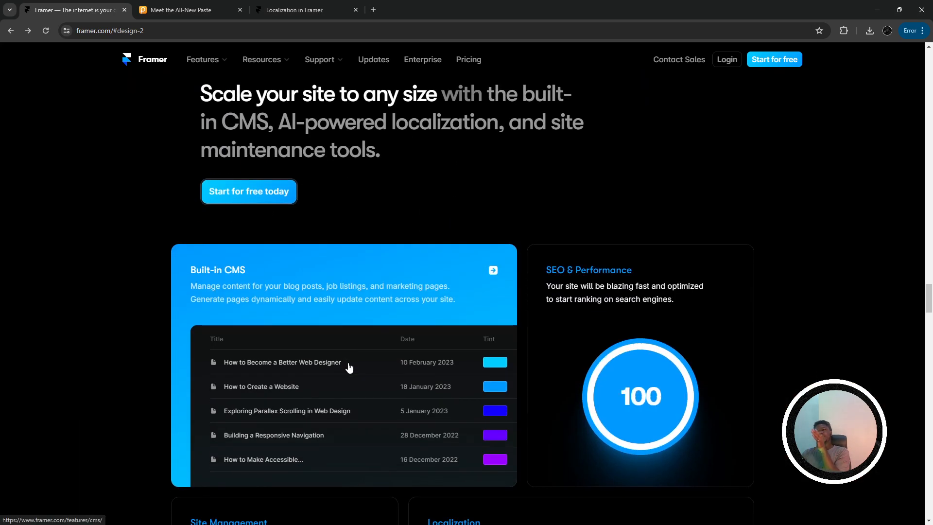
- Switch to Figma, select the "Deploy in seconds" heading frame and examine the empty space below the pasteapp.io mockup
key("alt+Tab")
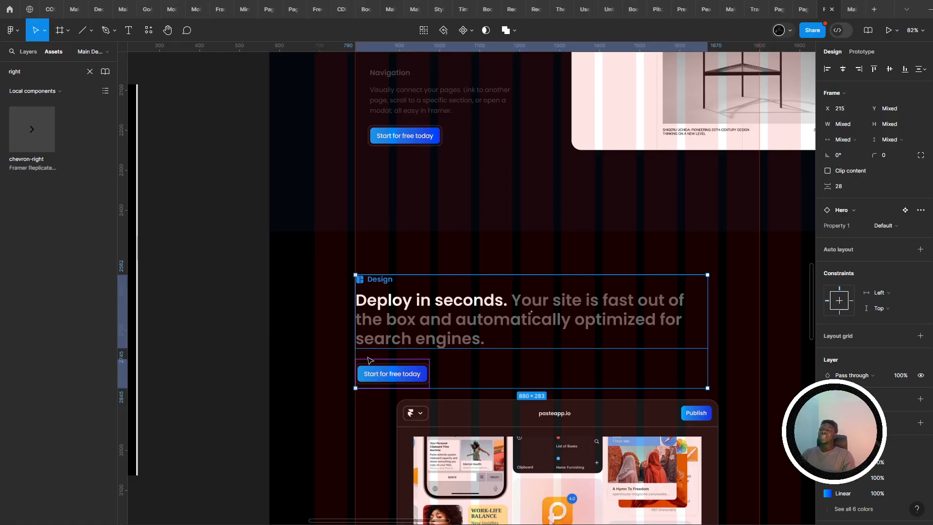
left_click_drag(369, 359, 318, 399)
left_click_drag(326, 348, 361, 435)
left_click(335, 246)
left_click_drag(367, 145, 355, 331)
scroll(354, 331, "down", 20)
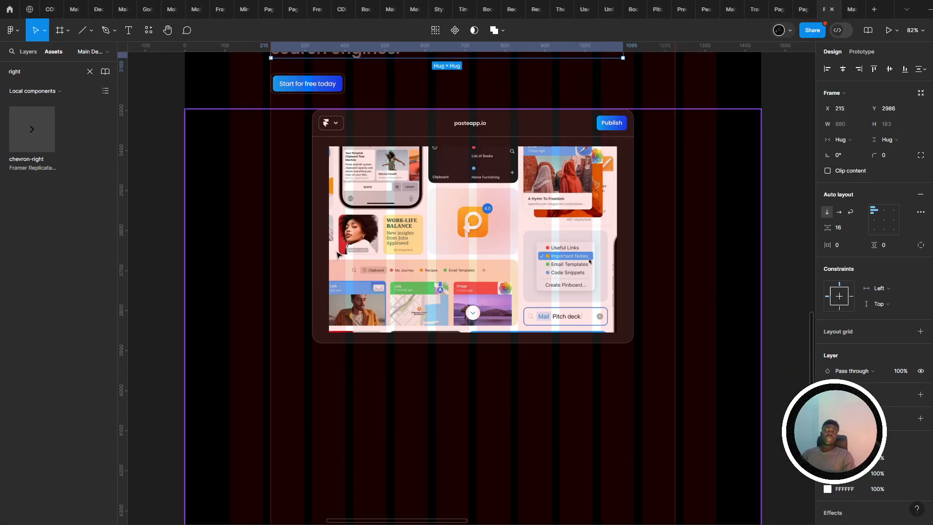
scroll(283, 367, "down", 5)
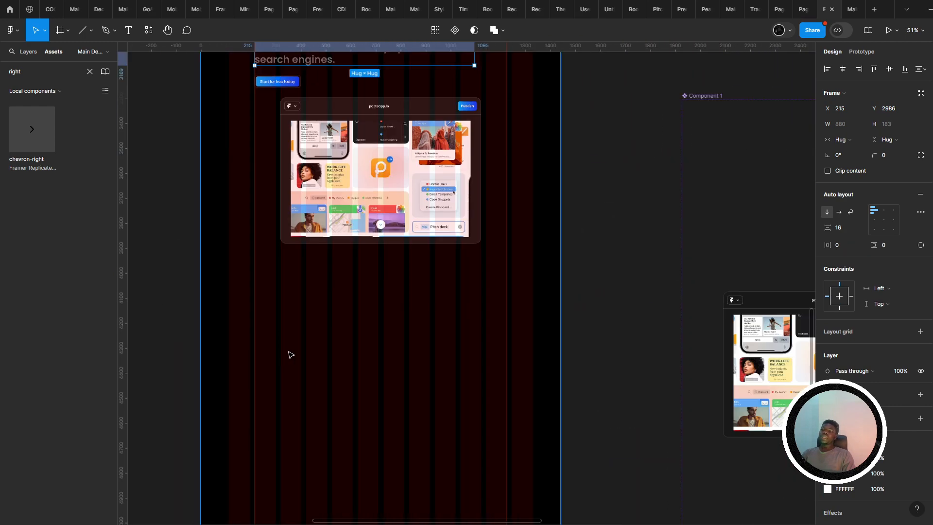
scroll(287, 395, "up", 3)
- Capture a screenshot of the website's Scale section, covering its heading and the Built-in CMS and SEO & Performance cards
key("alt+Tab")
scroll(287, 398, "up", 2)
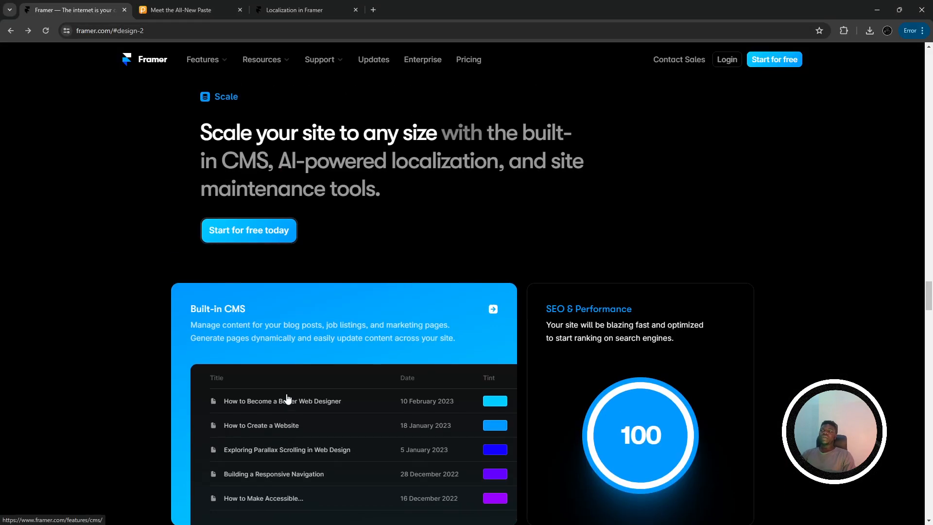
scroll(287, 389, "down", 1)
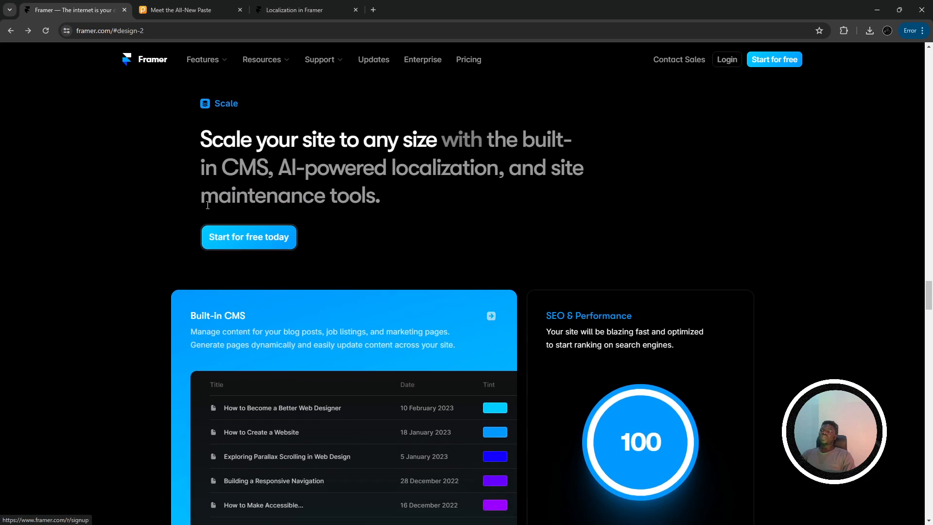
key("super+shift+s")
left_click_drag(106, 53, 812, 524)
- Switch to Figma and paste the captured Scale section screenshot onto the canvas
key("alt+Tab")
left_click_drag(252, 331, 460, 494)
scroll(460, 493, "down", 1)
left_click(437, 479)
scroll(300, 385, "down", 1)
left_click(297, 385)
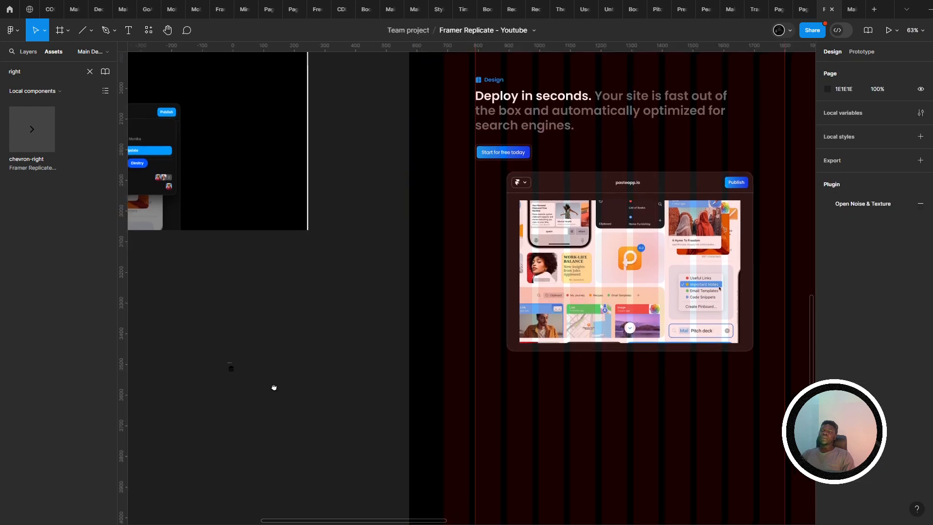
left_click_drag(274, 387, 293, 323)
key("ctrl+v")
scroll(402, 357, "down", 6)
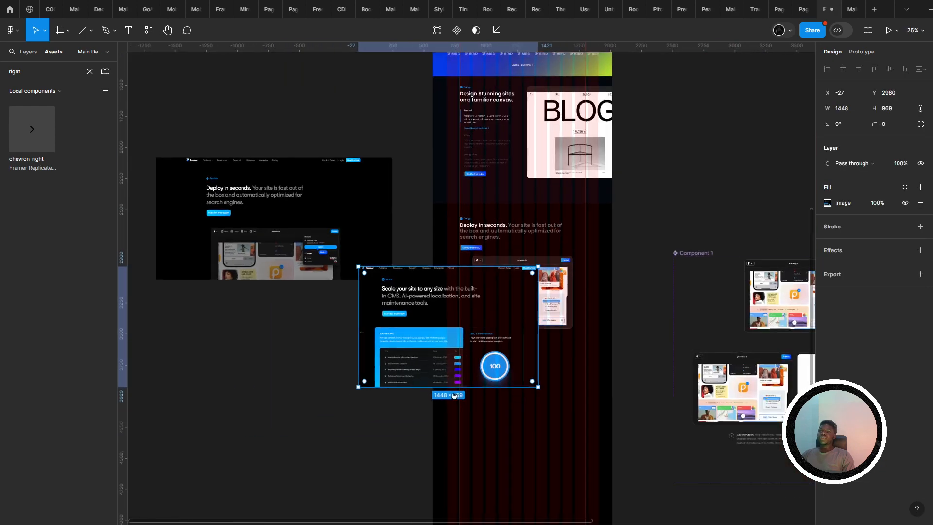
- Cut the pasted Scale screenshot and replace the old "Deploy in seconds" reference image beside the page with it
left_click_drag(454, 395, 614, 484)
key("ctrl+x")
left_click(432, 333)
key("ctrl+shift+r")
left_click_drag(524, 397, 356, 341)
scroll(389, 338, "up", 1)
scroll(386, 331, "up", 2)
left_click_drag(323, 296, 312, 246)
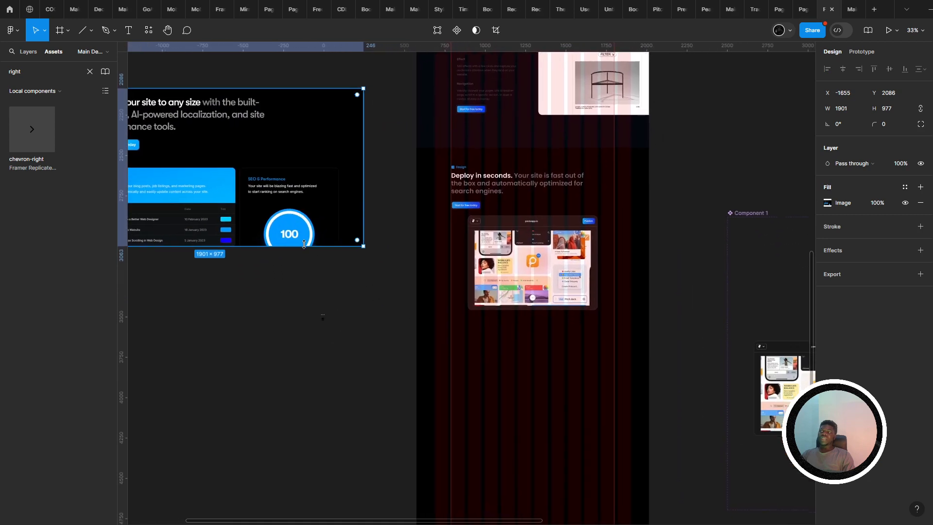
- Move the imported database icon farther below the Scale reference screenshot and bring the screenshot closer to the page frame
left_click_drag(324, 319, 232, 388)
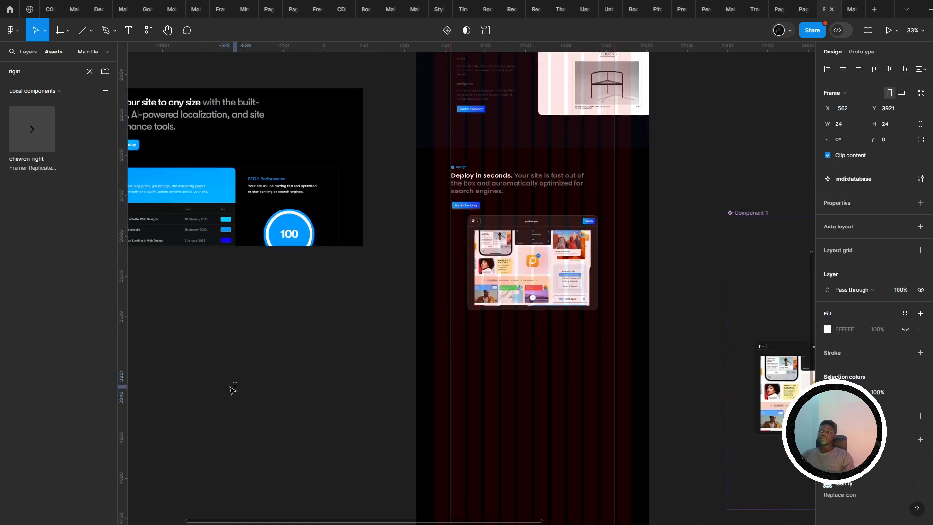
left_click(273, 199)
left_click_drag(273, 198, 513, 333)
left_click_drag(513, 333, 245, 208)
key("alt+Tab")
scroll(456, 244, "up", 4)
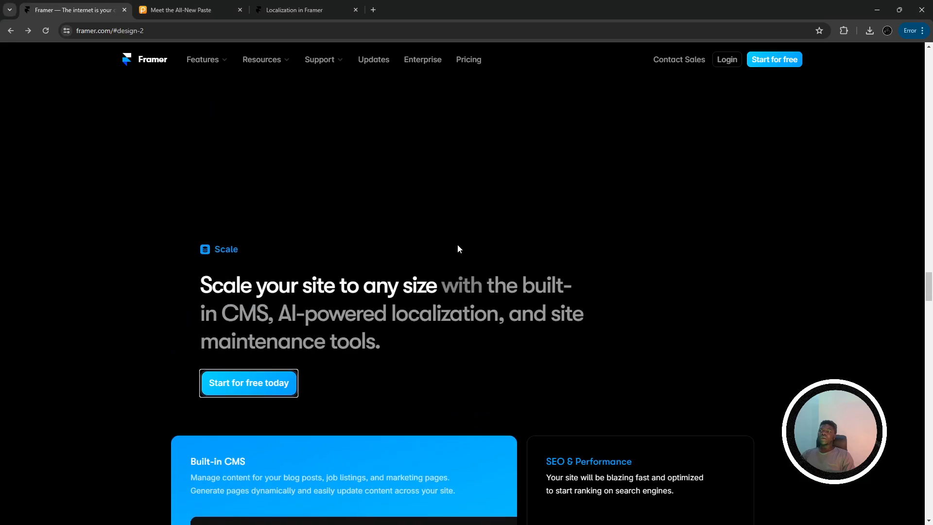
key("alt+Tab")
left_click_drag(265, 194, 451, 268)
- Duplicate the "Deploy in seconds" heading frame with its Design label and place the copy below the pasteapp.io mockup at Y 3988
scroll(451, 268, "up", 1)
scroll(568, 239, "up", 3)
left_click(565, 245)
scroll(565, 246, "right", 5)
scroll(565, 245, "down", 2)
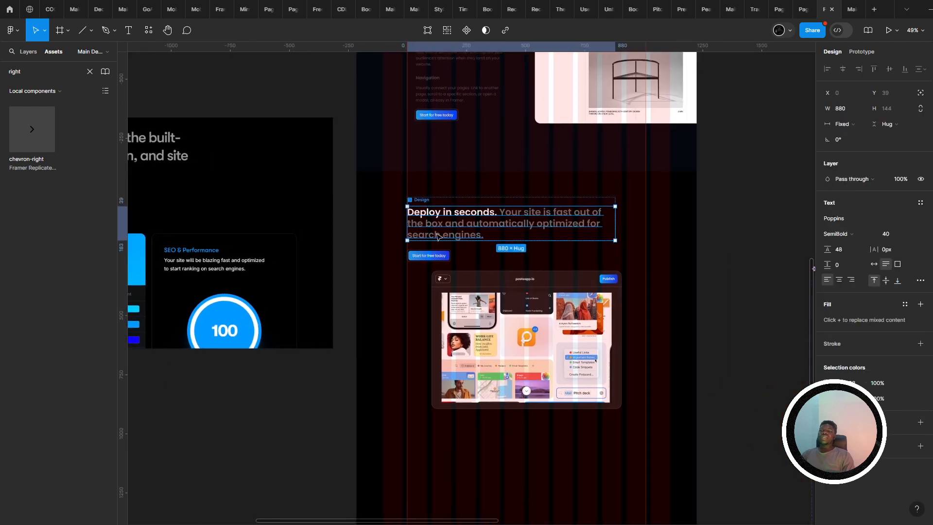
left_click_drag(462, 339, 414, 337)
key("alt+Tab")
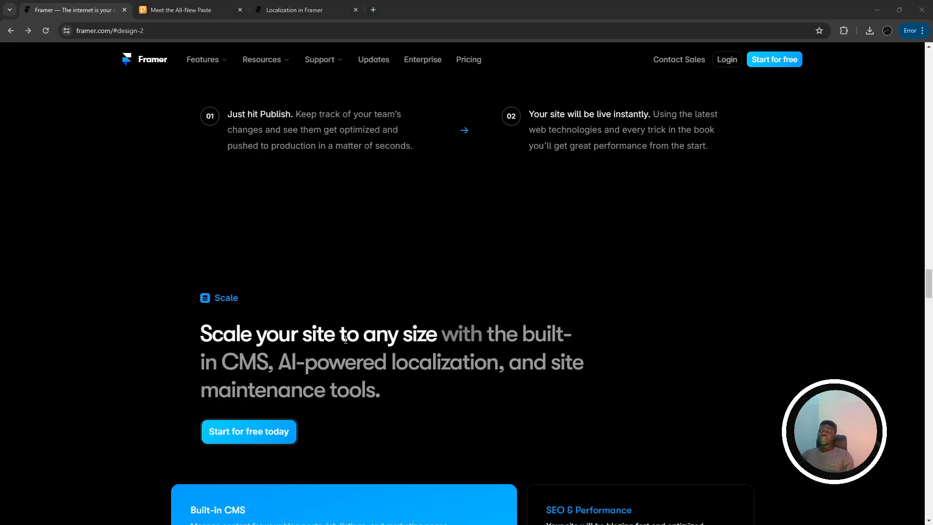
key("alt+Tab")
scroll(671, 371, "up", 3)
scroll(554, 413, "down", 1)
scroll(535, 398, "right", 3)
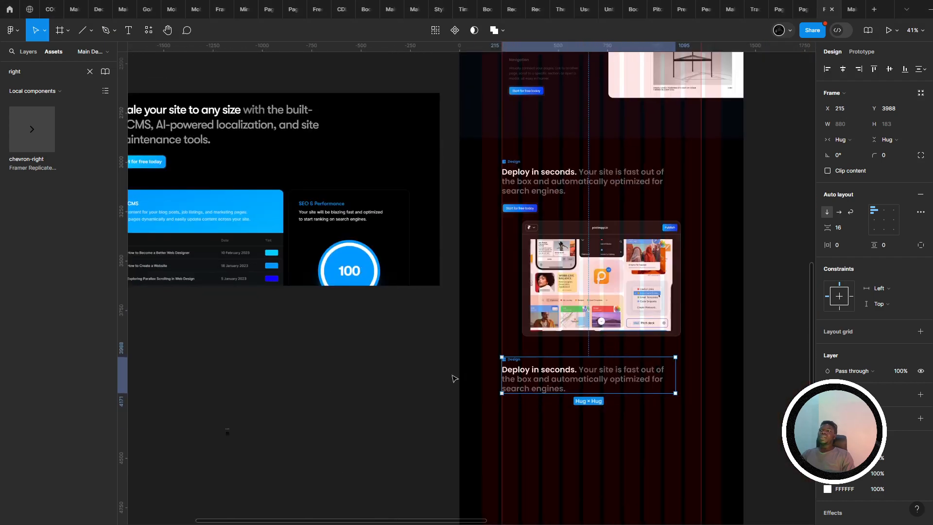
scroll(455, 377, "down", 1)
- Copy the "Scale your site to any size" heading from the Framer website and paste it over the duplicated heading's text in Figma
key("alt+Tab")
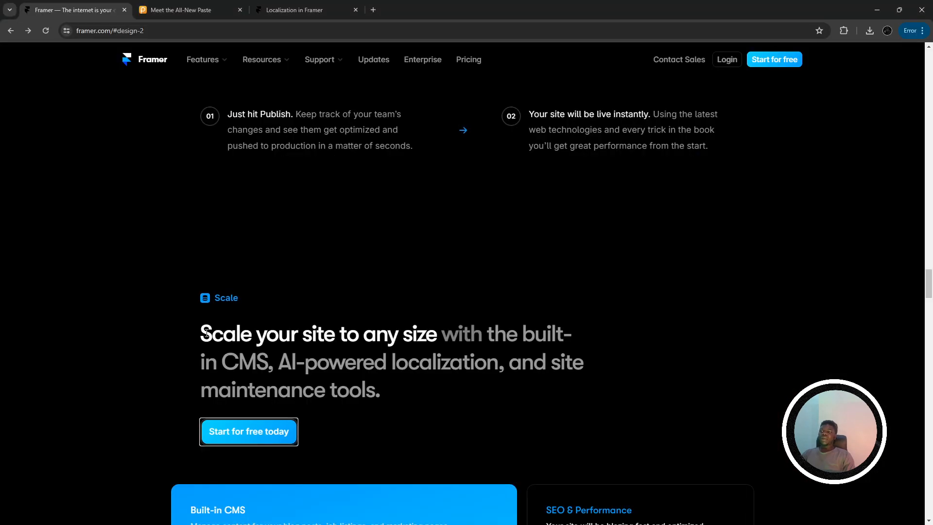
left_click_drag(206, 333, 418, 400)
key("alt+Tab")
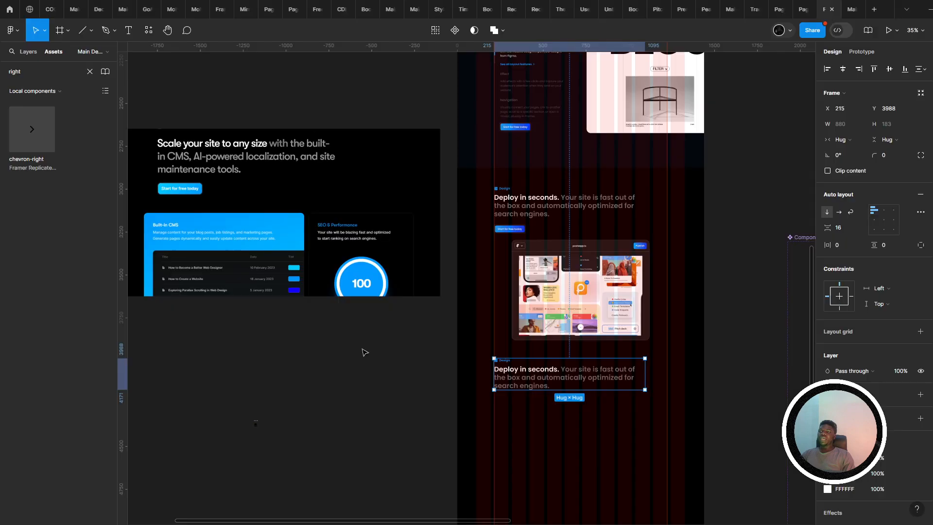
double_click(534, 385)
scroll(536, 384, "up", 3)
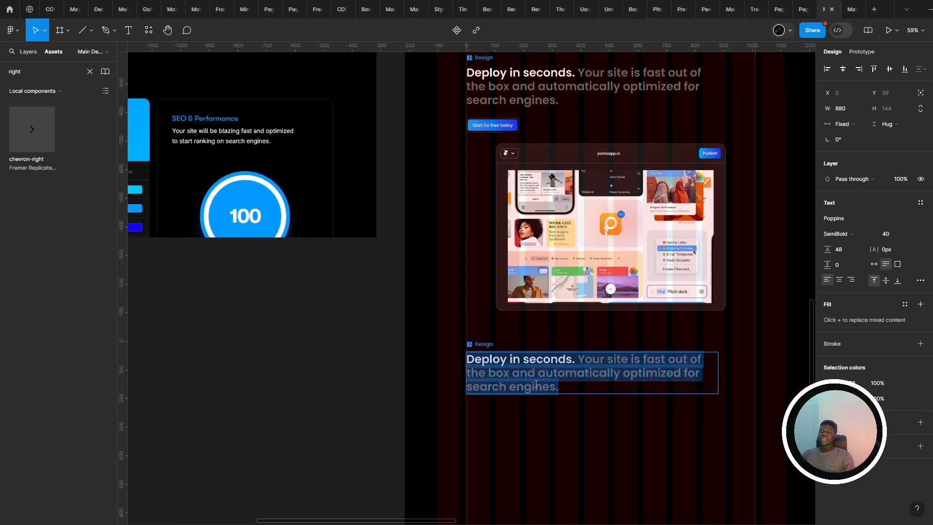
key("ctrl+v")
scroll(396, 371, "right", 3)
scroll(427, 350, "up", 1)
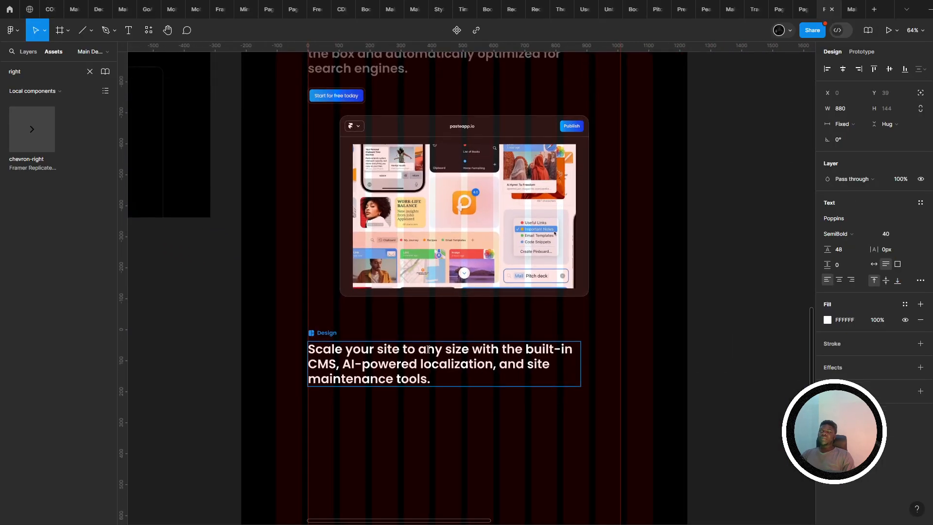
- Undo the heading text replacement and paste the copied Scale heading again from the clipboard history
key("ctrl+z")
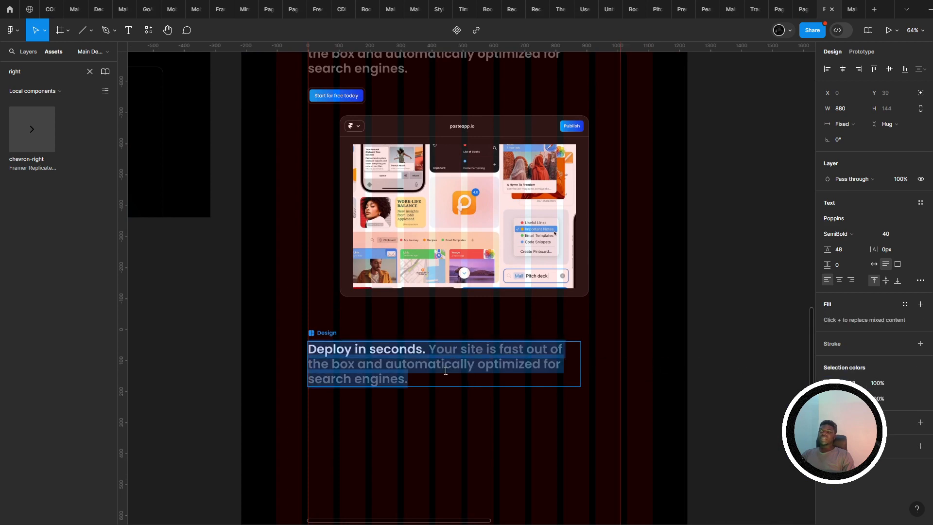
key("super+v")
left_click(365, 266)
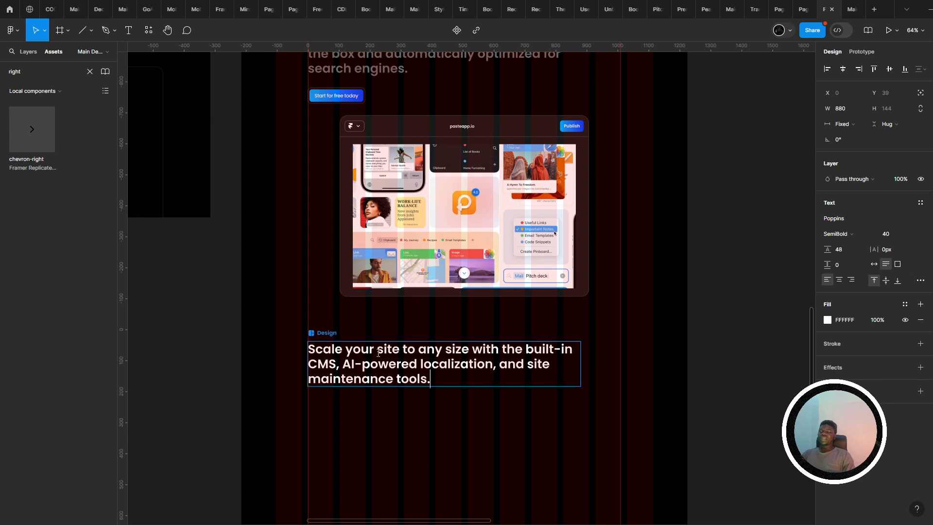
- Set the fill of "with the built-in CMS, AI-powered localization, and site maintenance tools." in the new heading to 686868
left_click_drag(378, 354, 753, 450)
left_click_drag(602, 433, 282, 345)
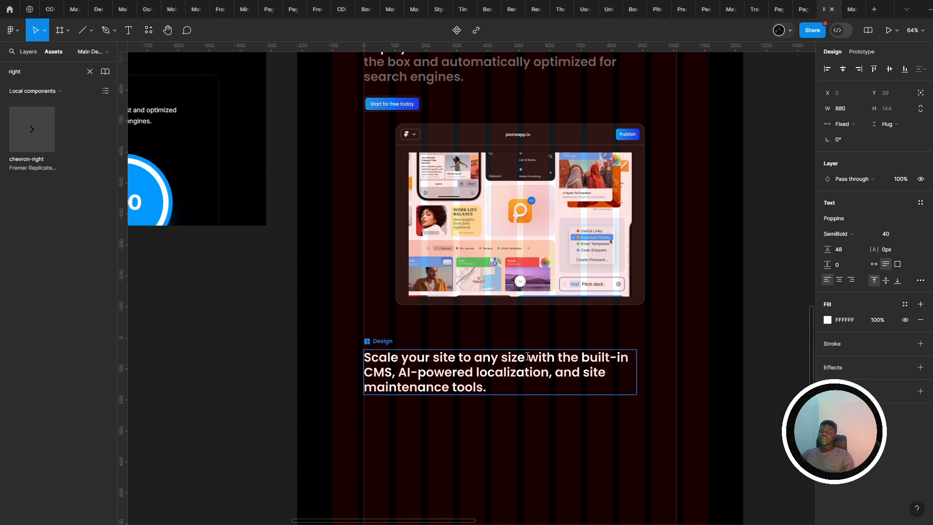
left_click_drag(529, 358, 552, 401)
right_click(521, 376)
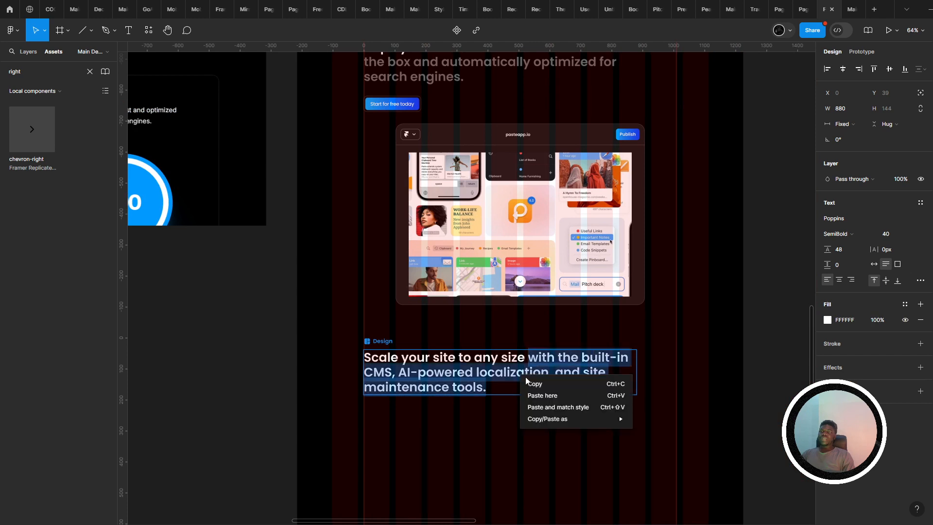
left_click(828, 323)
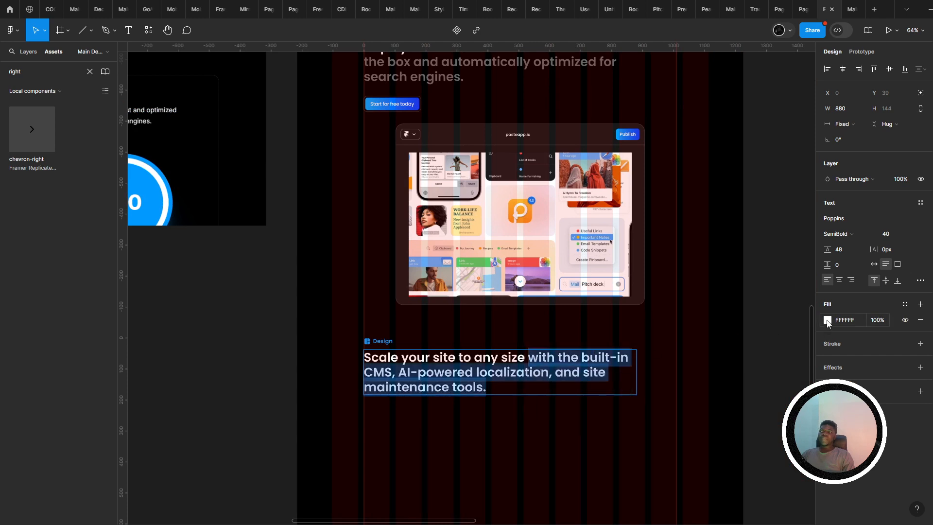
left_click(828, 322)
left_click(840, 326)
key("super+v")
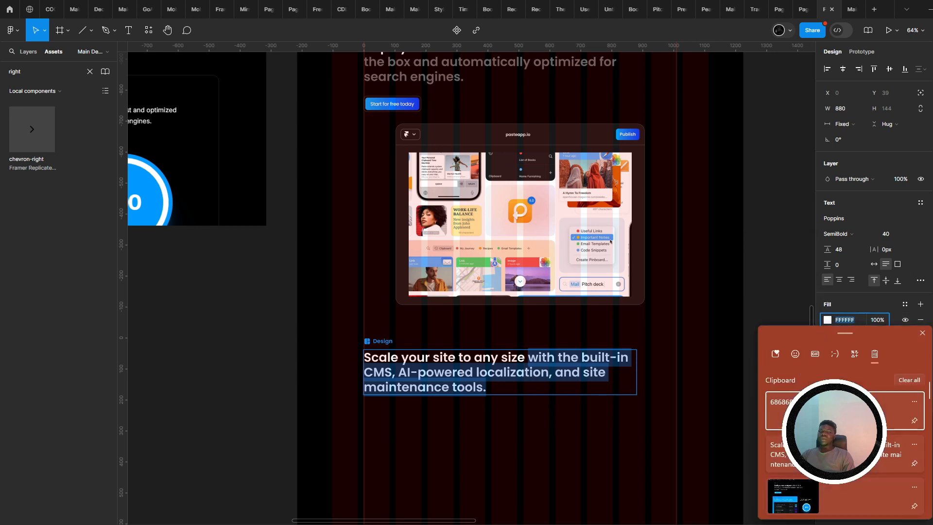
left_click(777, 410)
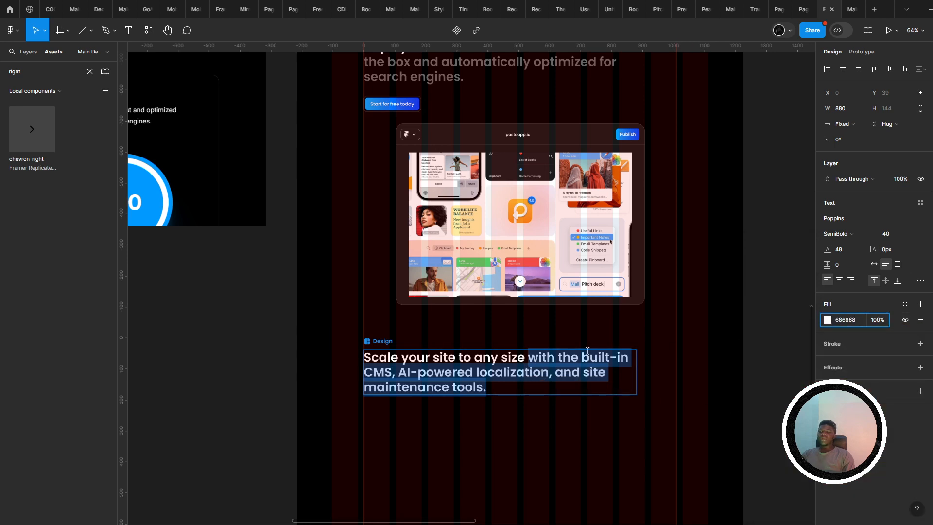
key("Return")
key("Escape")
- Change the Design label above the new heading to "Scale", checking the wording on the Framer website
left_click_drag(496, 291, 369, 298)
scroll(365, 309, "down", 2)
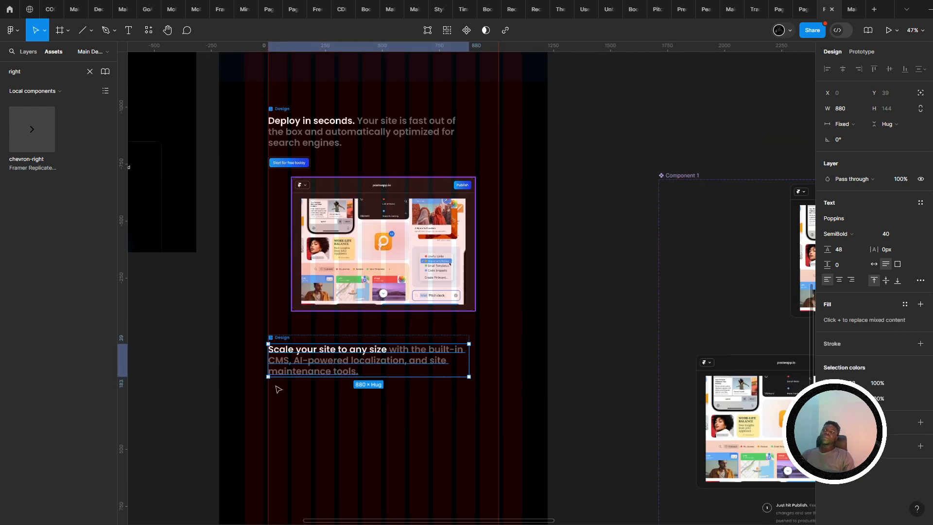
scroll(269, 365, "up", 6)
left_click(307, 286)
double_click(311, 286)
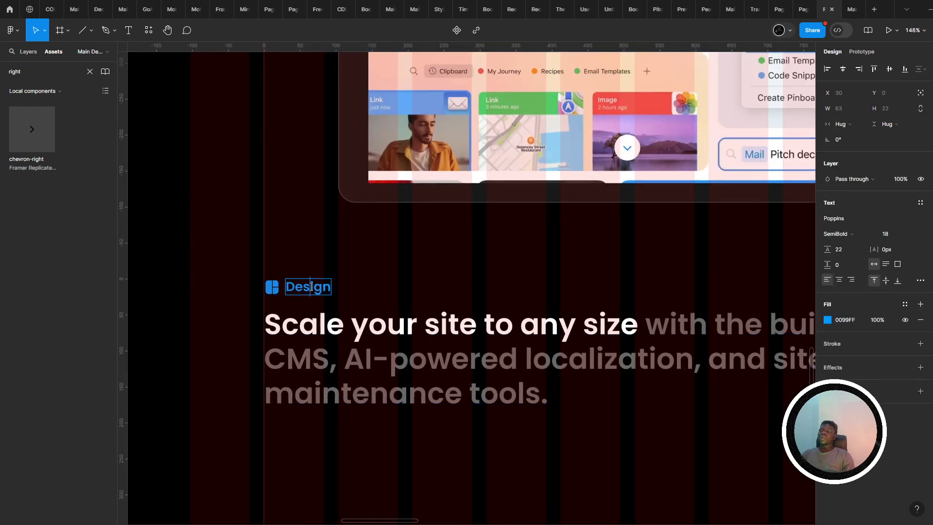
type("S")
key("alt+Tab")
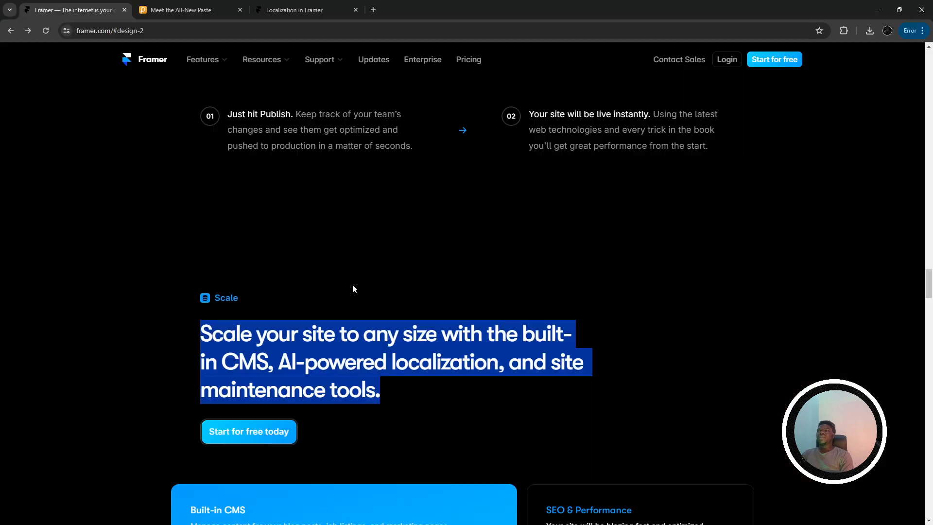
key("alt+Tab")
type("c")
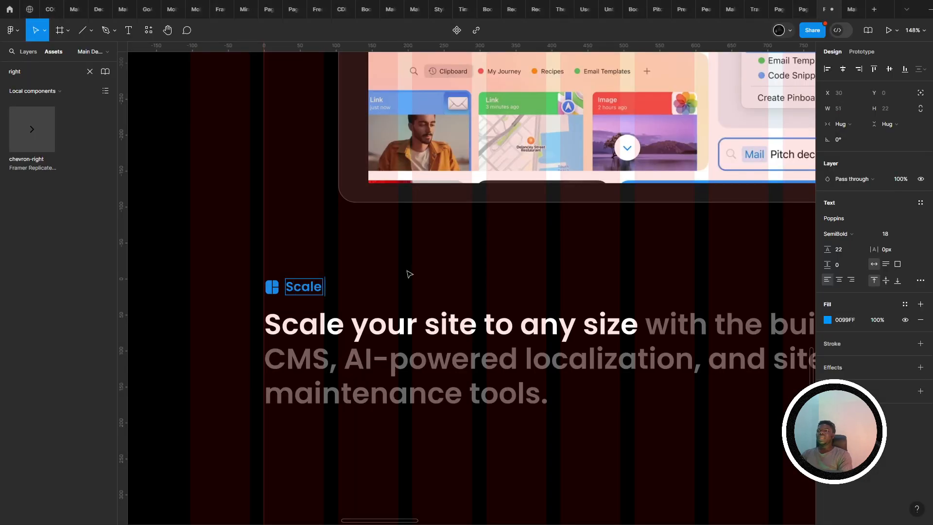
key("Escape")
- Detach the icon instance beside the Scale label and delete the shapes inside it, keeping the empty 22 × 23 frame
scroll(275, 311, "up", 6)
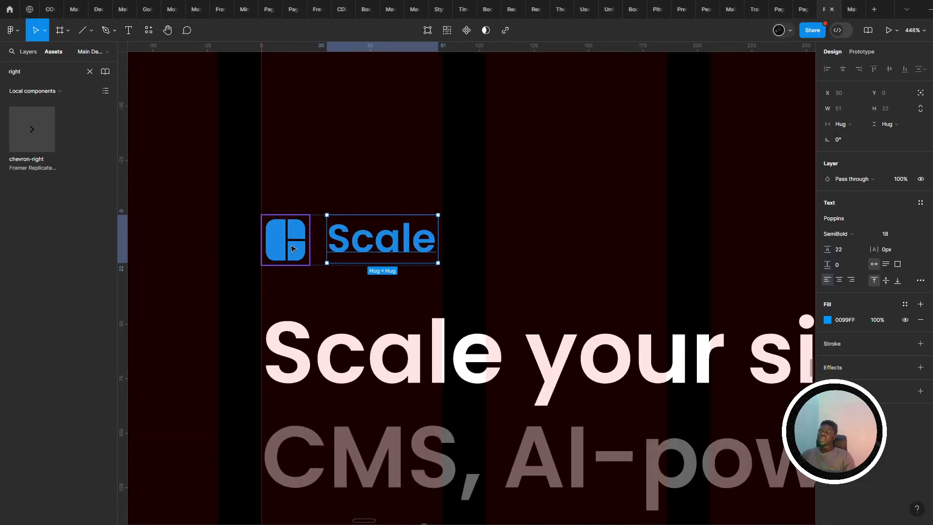
key("shift+Return")
left_click(301, 240)
scroll(302, 241, "up", 4)
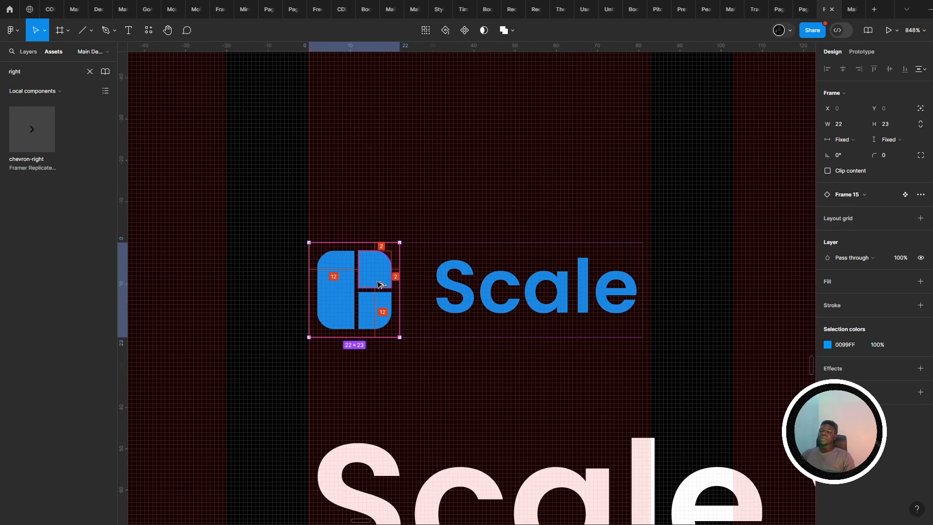
key("Return")
key("Delete")
left_click(315, 267)
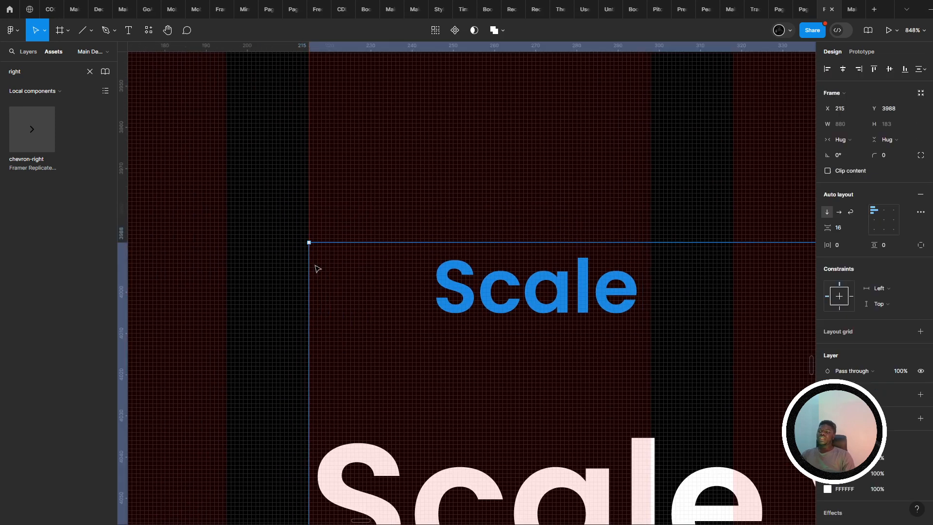
- Fill the empty icon frame with the blue 0099FF sampled from the Scale label
double_click(352, 267)
double_click(354, 267)
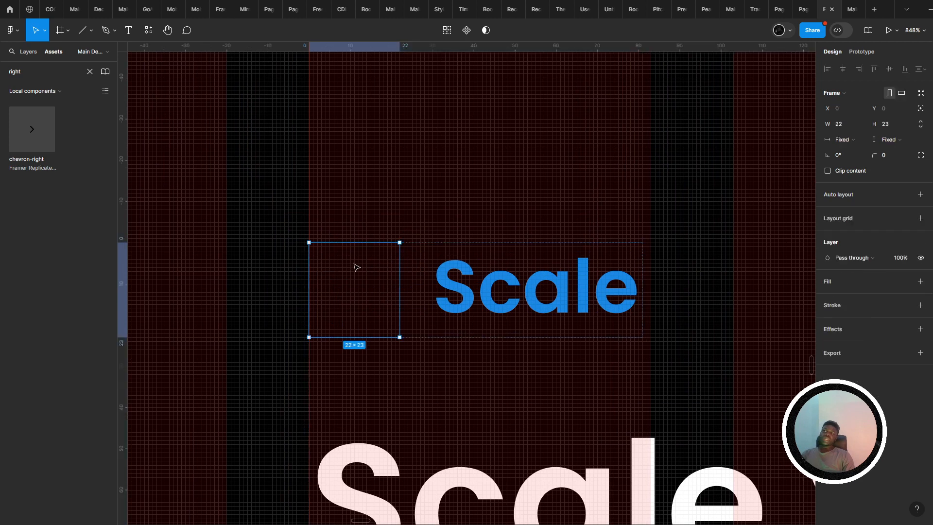
left_click(920, 281)
left_click(31, 54)
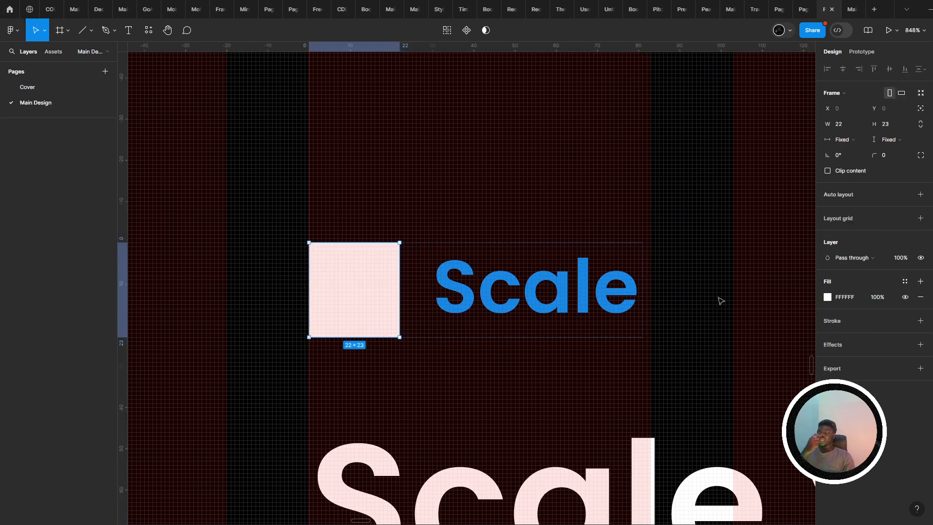
left_click(828, 297)
left_click(712, 408)
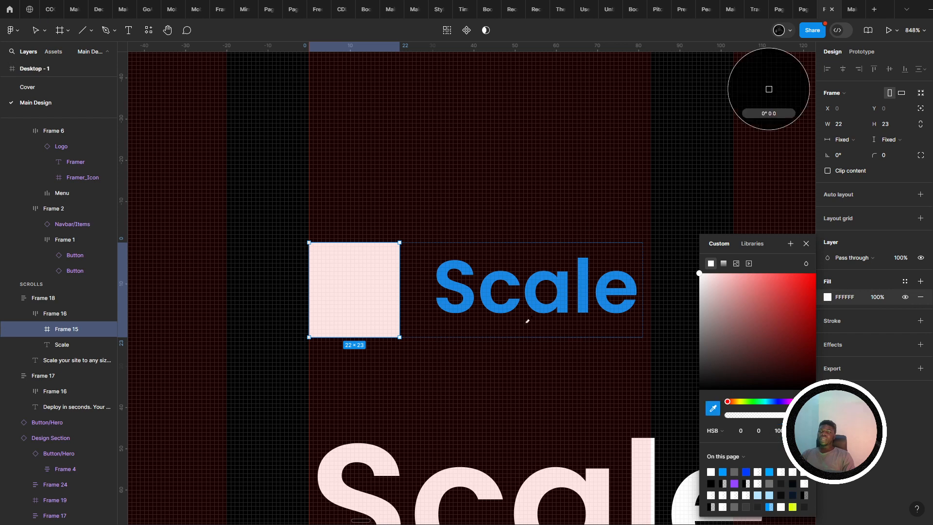
left_click(779, 142)
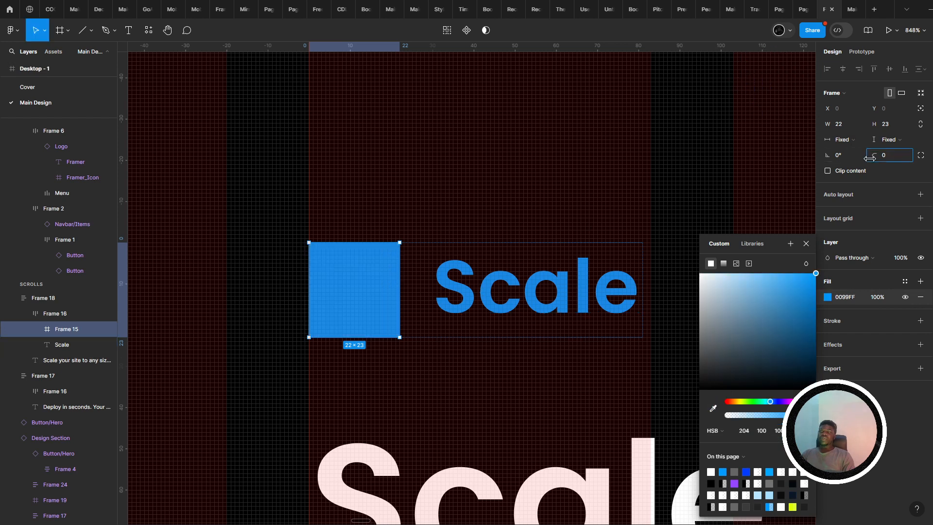
- Round the blue icon frame's corners with a radius of 4
left_click_drag(870, 158, 11, 159)
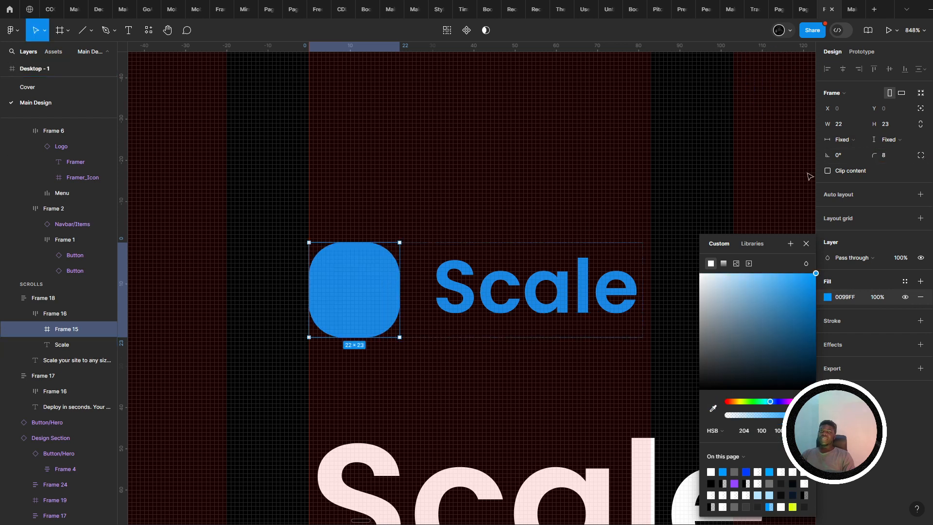
key("Down")
key("Down")
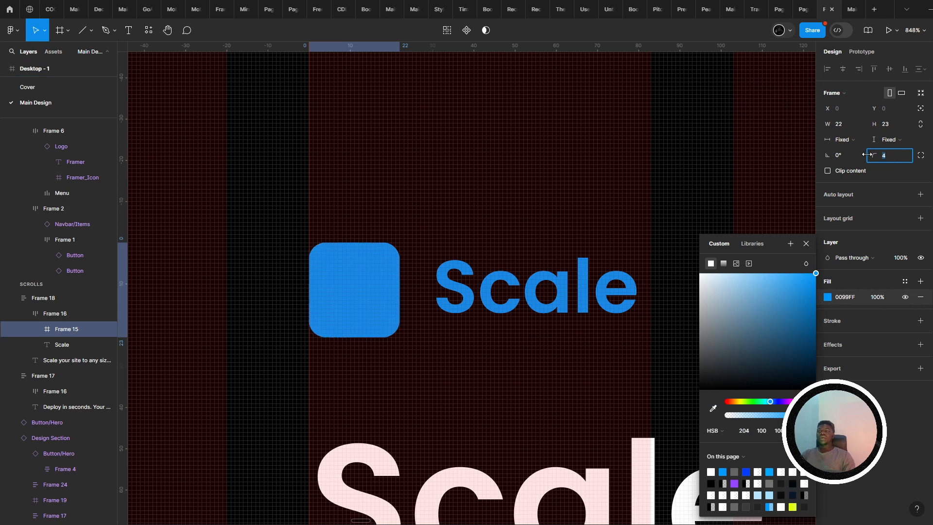
- Copy the mdi:database icon from below the Scale reference screenshot and paste it into the blue icon frame
scroll(442, 240, "down", 4)
left_click_drag(132, 416, 362, 277)
scroll(362, 276, "down", 2)
left_click_drag(397, 464, 460, 524)
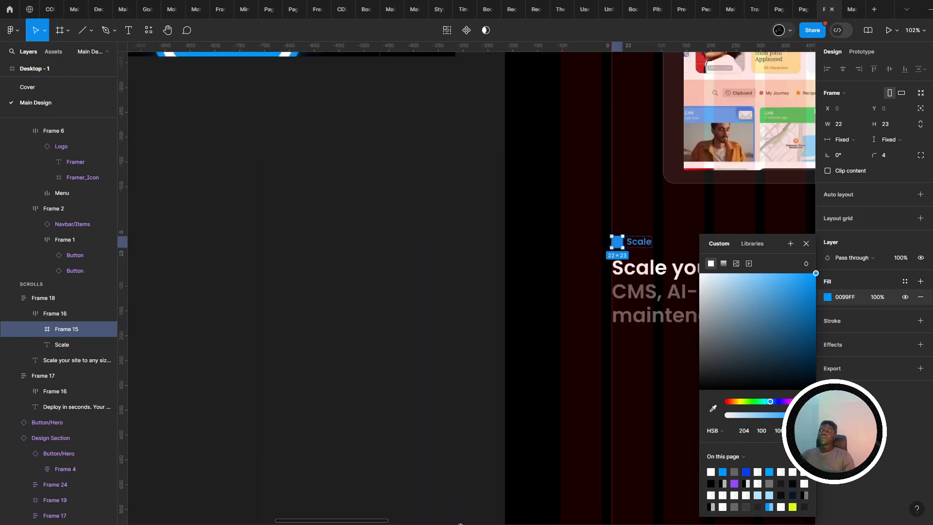
left_click_drag(175, 87, 342, 313)
left_click_drag(131, 272, 475, 383)
scroll(389, 383, "down", 3)
left_click_drag(279, 406, 394, 501)
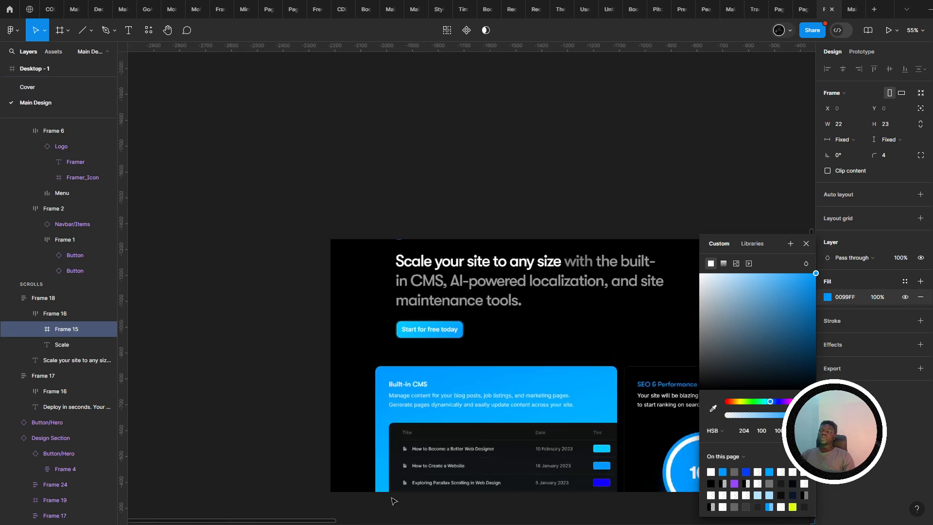
scroll(437, 505, "down", 2)
left_click_drag(467, 520, 350, 272)
scroll(358, 331, "right", 1)
scroll(355, 324, "up", 3)
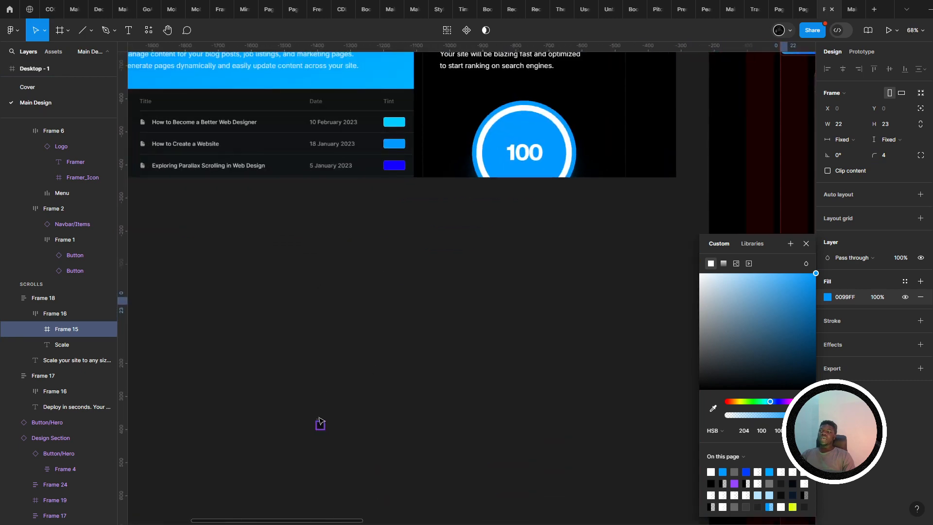
left_click_drag(319, 421, 679, 272)
left_click_drag(607, 271, 359, 266)
scroll(588, 300, "up", 2)
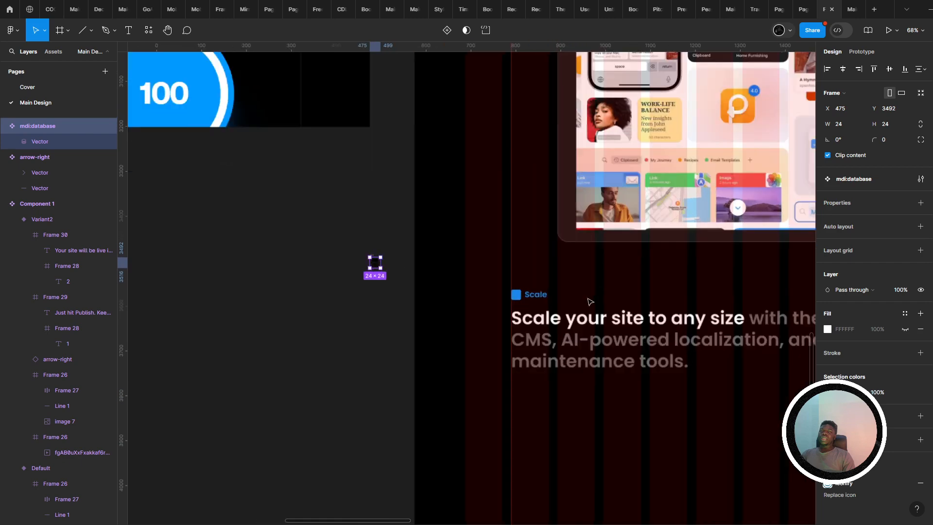
scroll(535, 292, "up", 10)
left_click(495, 268)
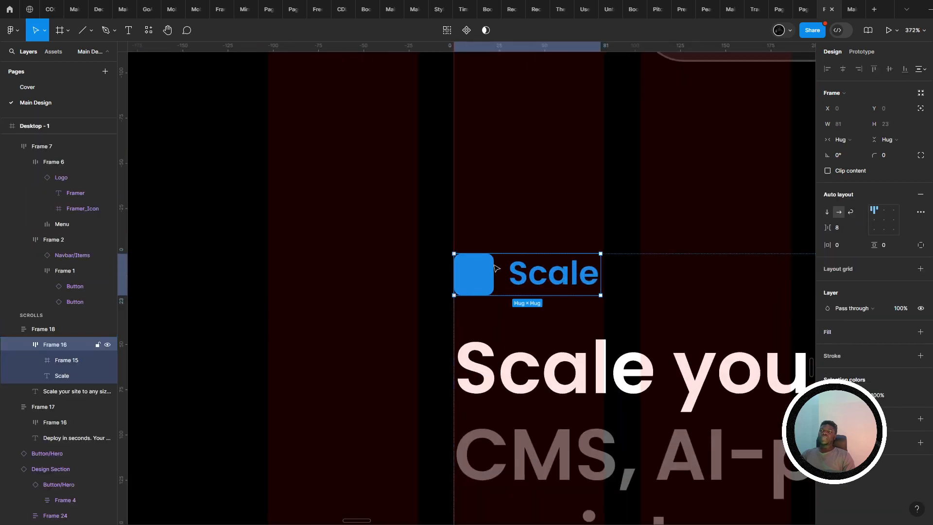
left_click(493, 265)
key("ctrl+v")
- Resize the database icon to 20 × 20 and center it horizontally and vertically in the blue frame
scroll(494, 264, "up", 5)
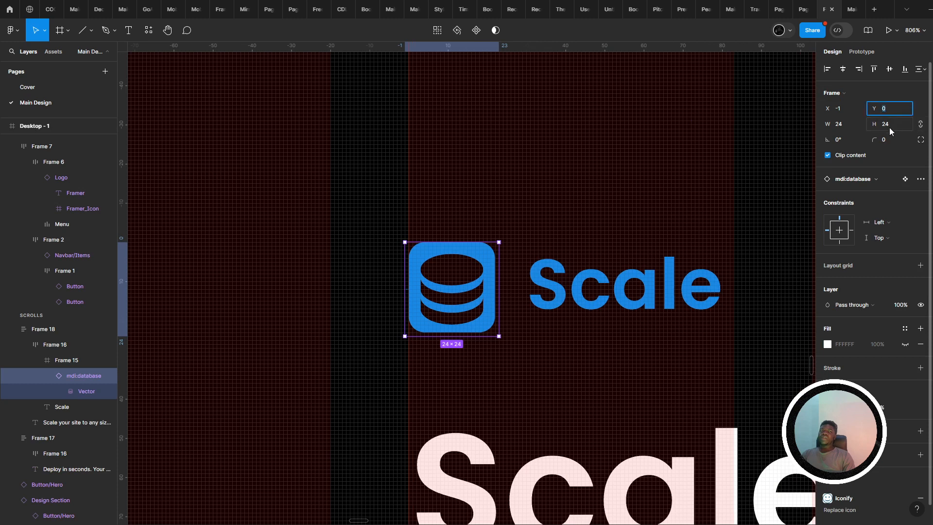
type("21")
key("Return")
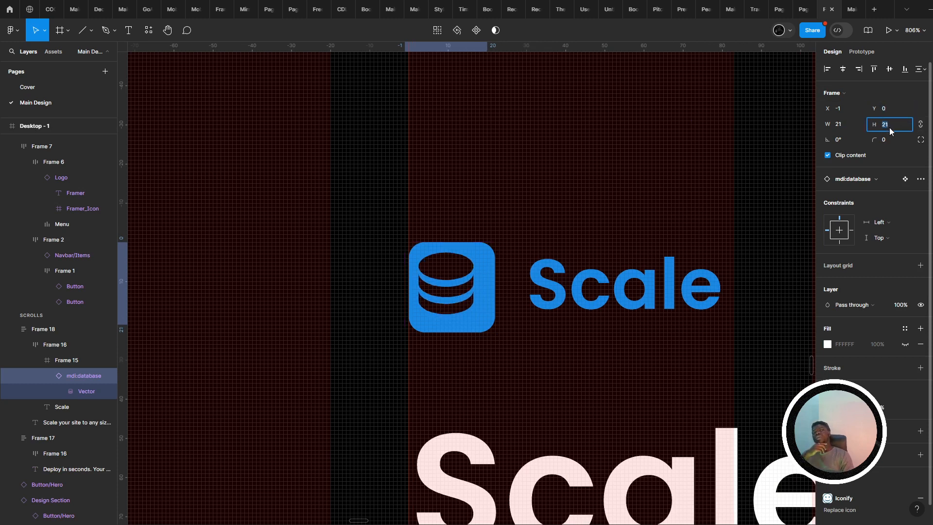
key("Down")
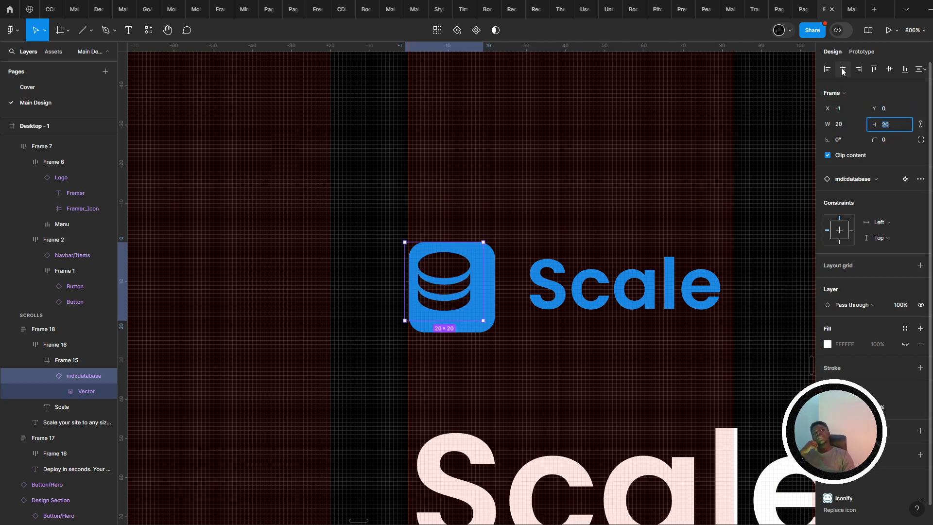
left_click(842, 69)
left_click(889, 69)
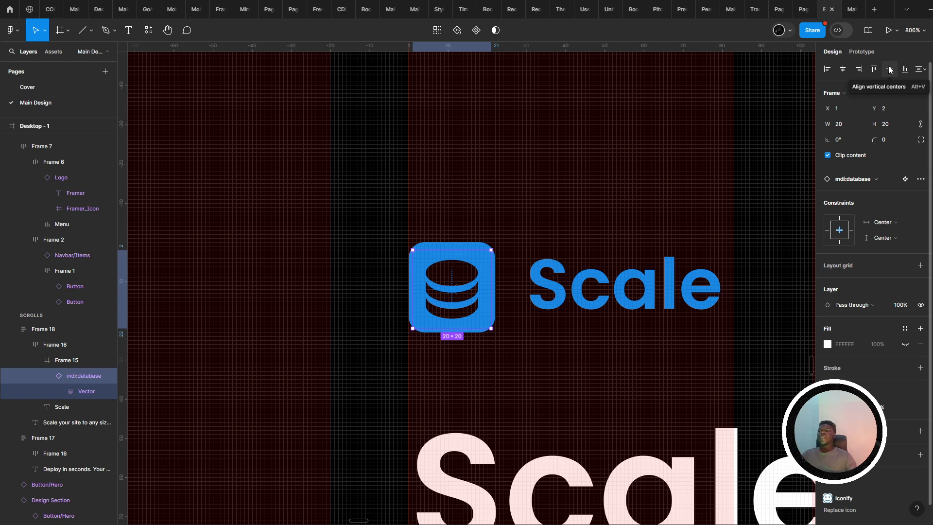
scroll(496, 265, "down", 6)
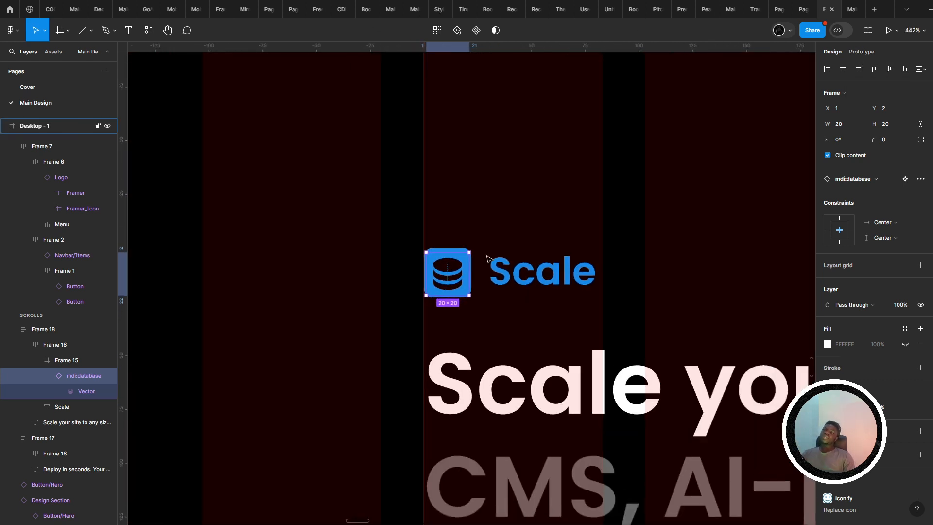
scroll(495, 265, "down", 8)
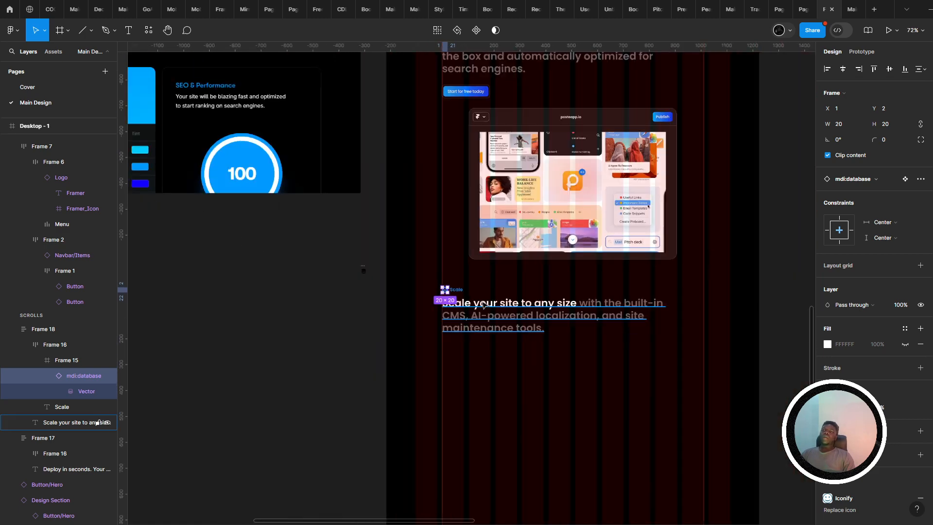
- Move the Start for free today button from under the Deploy in seconds heading to 20 px below the Scale heading
scroll(520, 444, "left", 10)
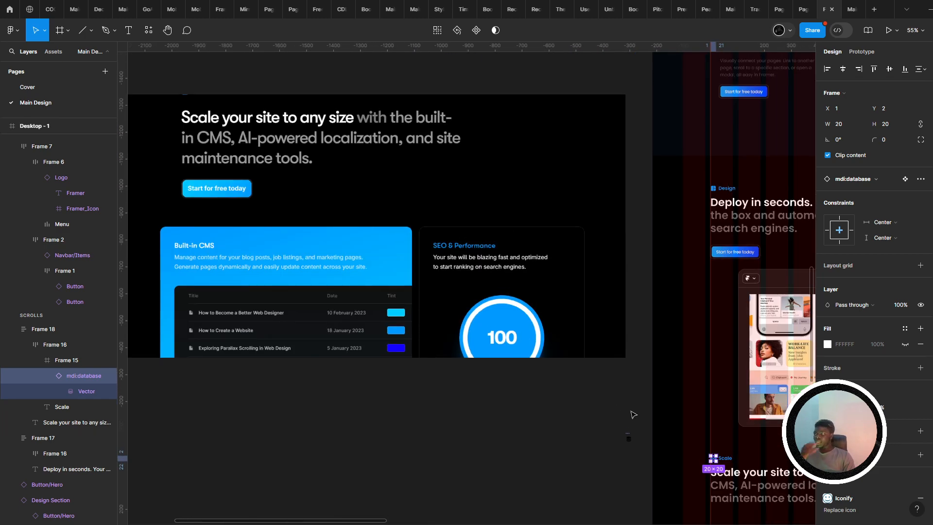
scroll(632, 413, "right", 10)
scroll(377, 406, "down", 5)
scroll(376, 406, "left", 2)
left_click(494, 140)
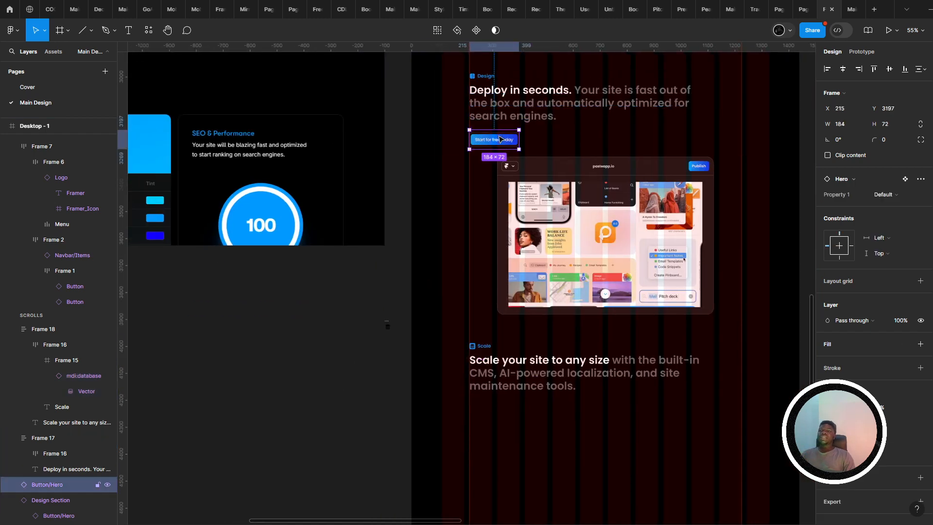
left_click_drag(516, 346, 493, 405)
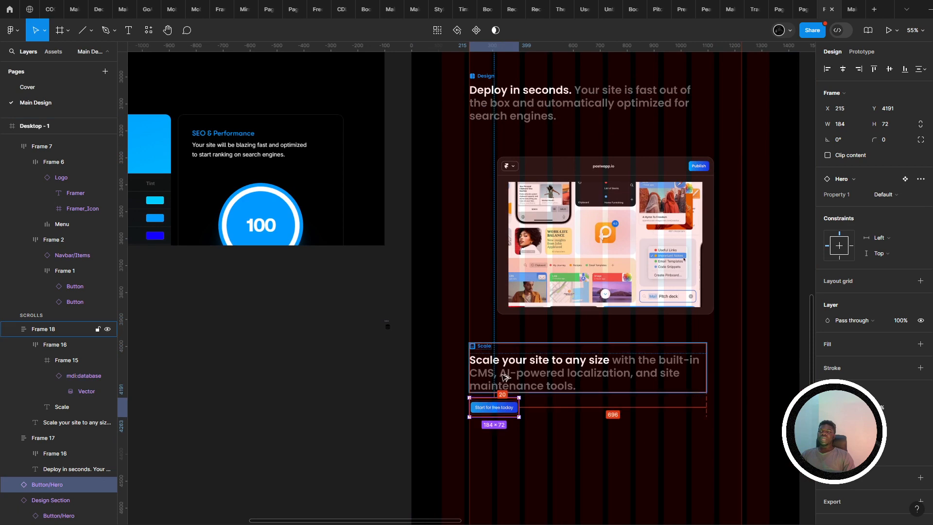
- Nudge the Start for free today button vertically to Y 4185, leaving a 14 px gap below the Scale heading
key("shift+Up")
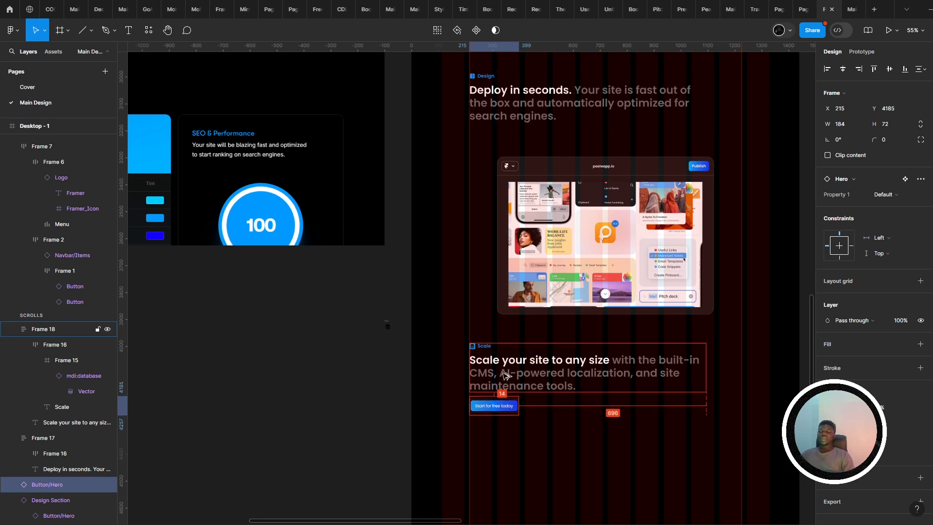
key("Up")
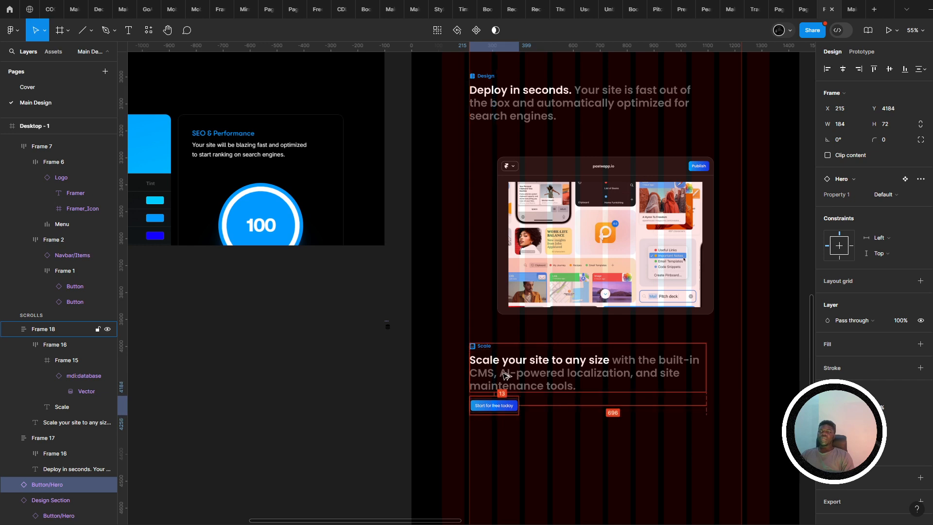
key("Up")
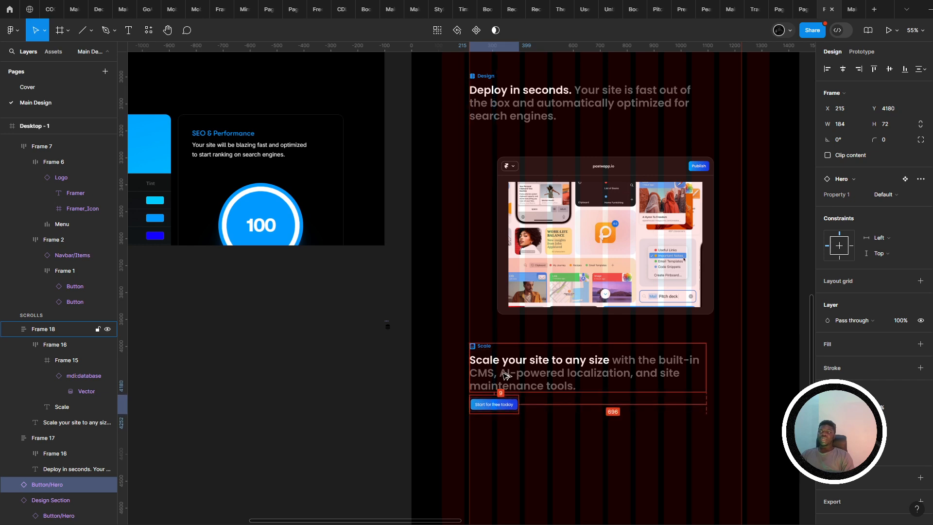
key("Up")
key("Up")
key("Up")
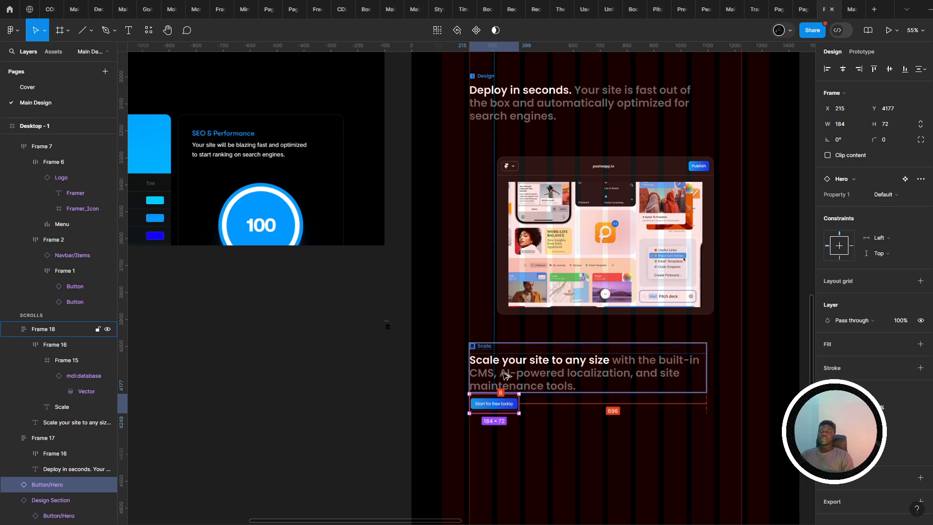
left_click_drag(506, 375, 779, 489)
left_click_drag(697, 490, 228, 370)
key("alt")
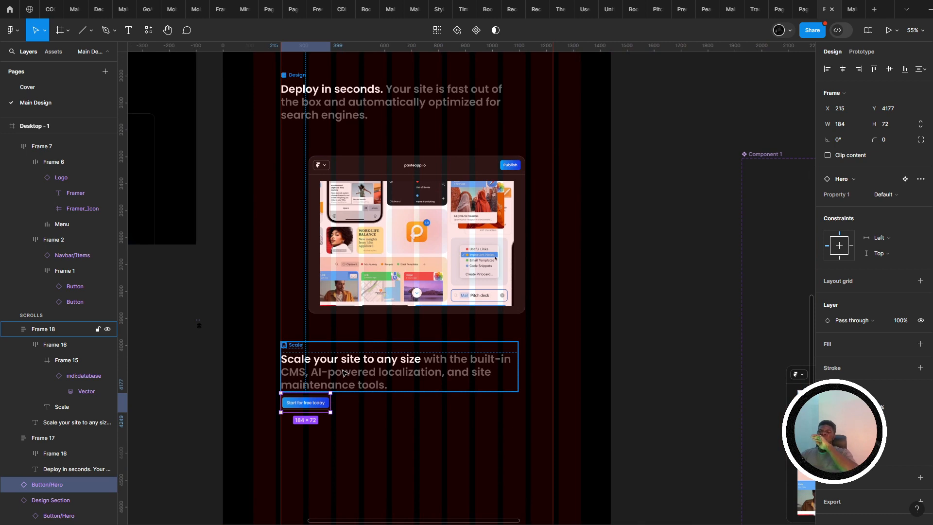
key("alt")
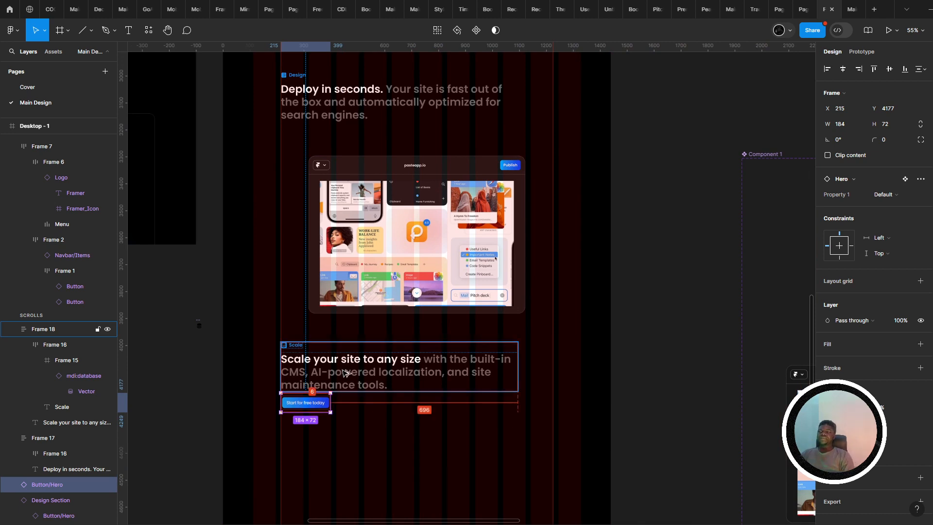
key("Down")
key("Down")
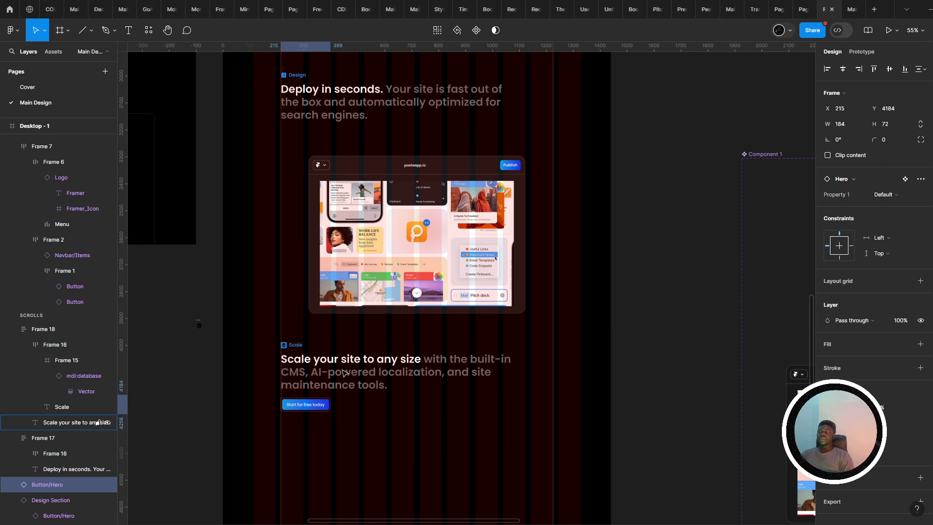
key("Up")
key("Up")
key("Up")
key("Up")
key("Up")
key("Up")
key("alt")
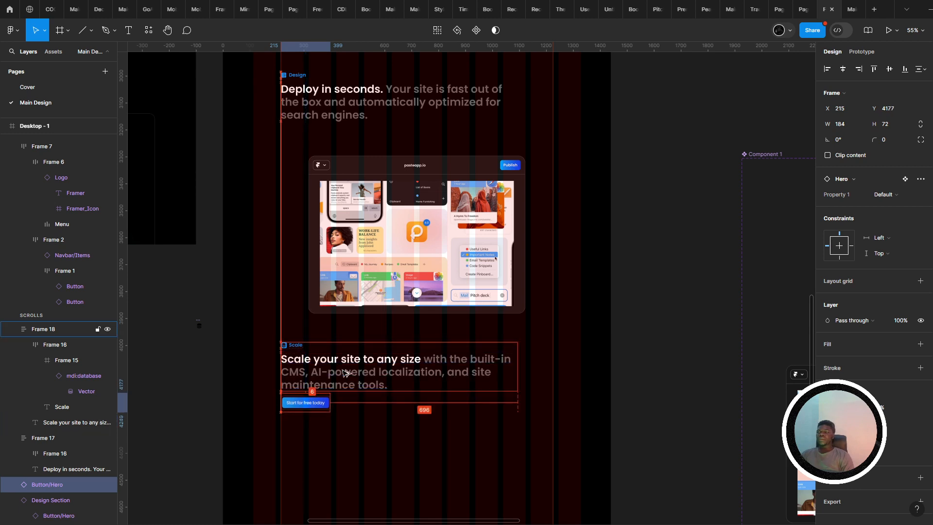
key("Down")
key("Down")
key("Down")
key("Down")
key("Down")
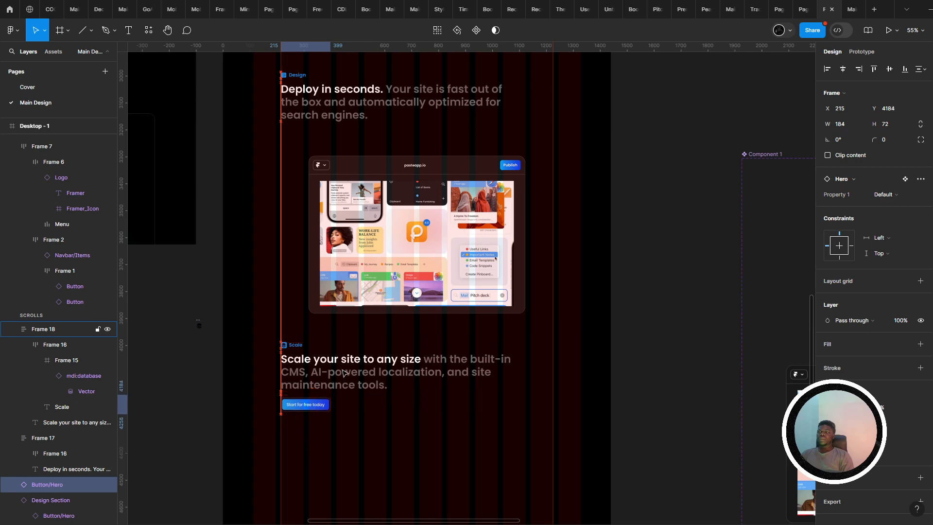
key("Down")
key("Down")
- Check the card layout in the Scale reference screenshot and draw a frame about 443 × 402 below the Start for free today button
scroll(345, 373, "down", 5)
scroll(305, 381, "up", 2)
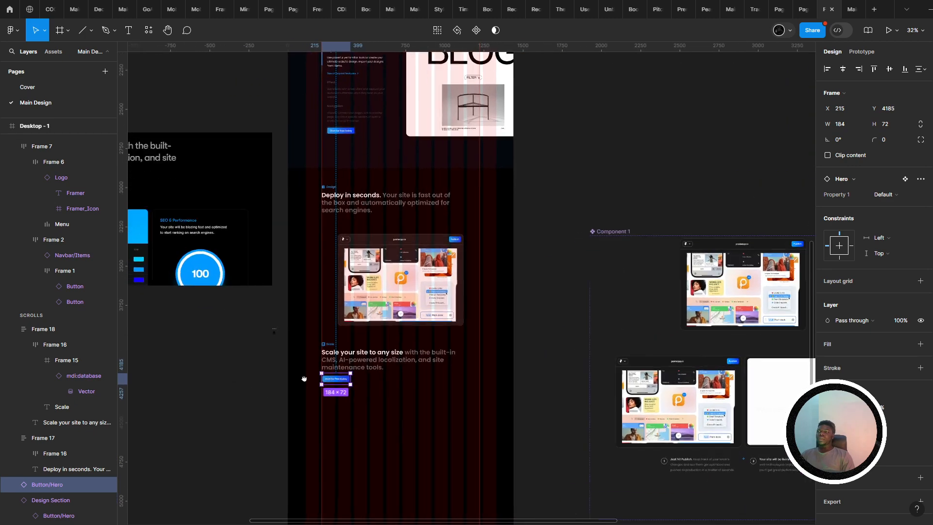
left_click_drag(262, 330, 496, 339)
scroll(343, 241, "up", 5)
scroll(326, 244, "up", 1)
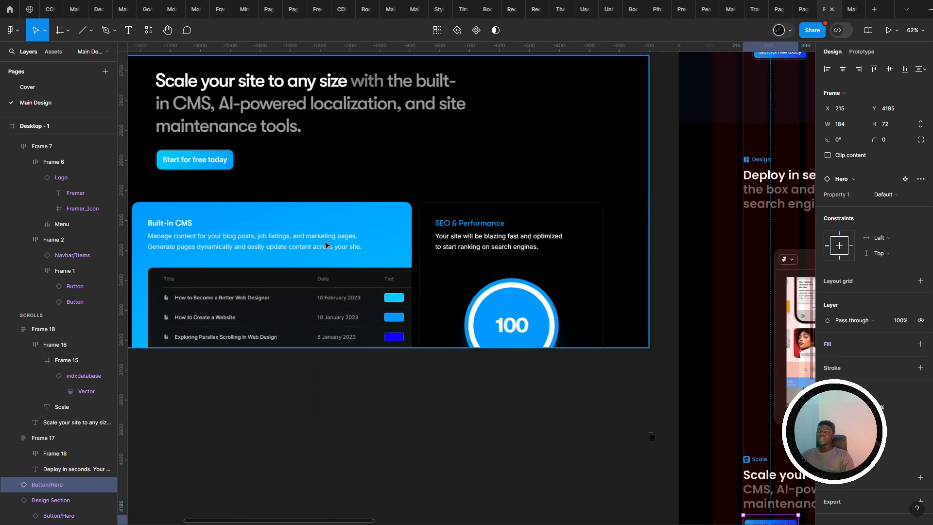
scroll(335, 250, "down", 5)
left_click_drag(504, 401, 316, 214)
scroll(341, 284, "up", 5)
scroll(392, 258, "up", 1)
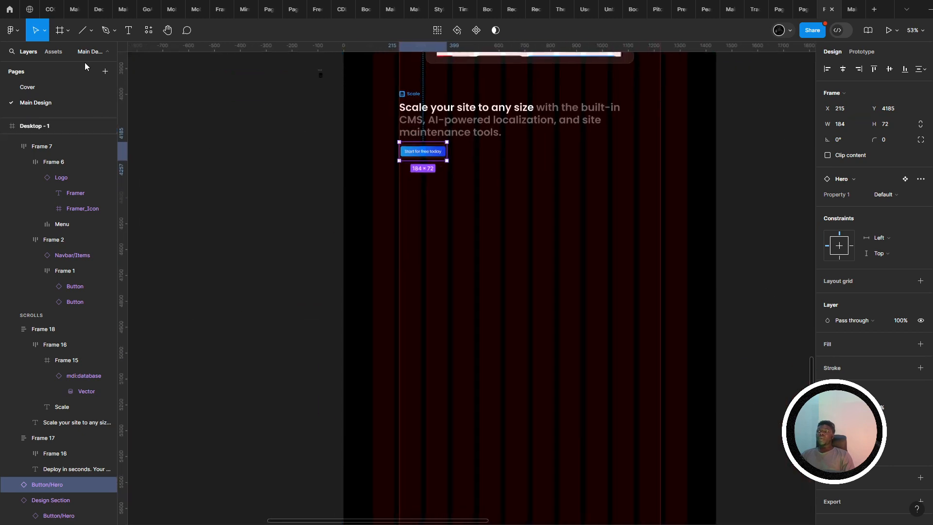
left_click(60, 30)
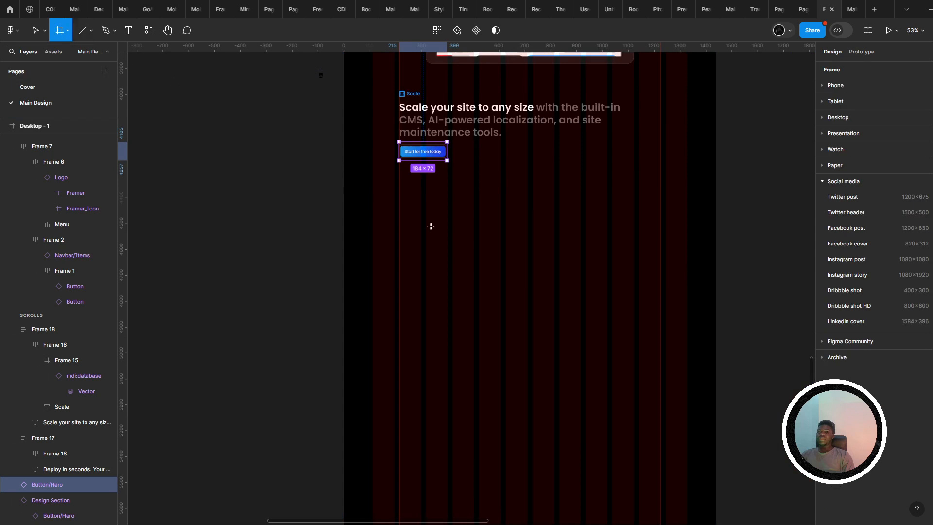
left_click_drag(411, 199, 526, 303)
scroll(443, 374, "up", 3)
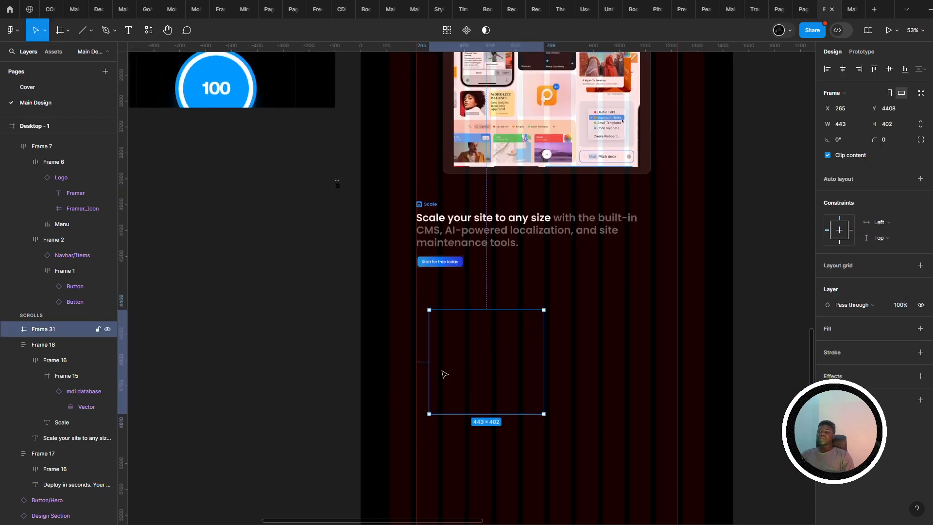
- Extend the new frame's left edge to X 216 near the Scale heading's left edge, making the frame 492 wide
left_click_drag(428, 344, 416, 324)
scroll(417, 324, "down", 3)
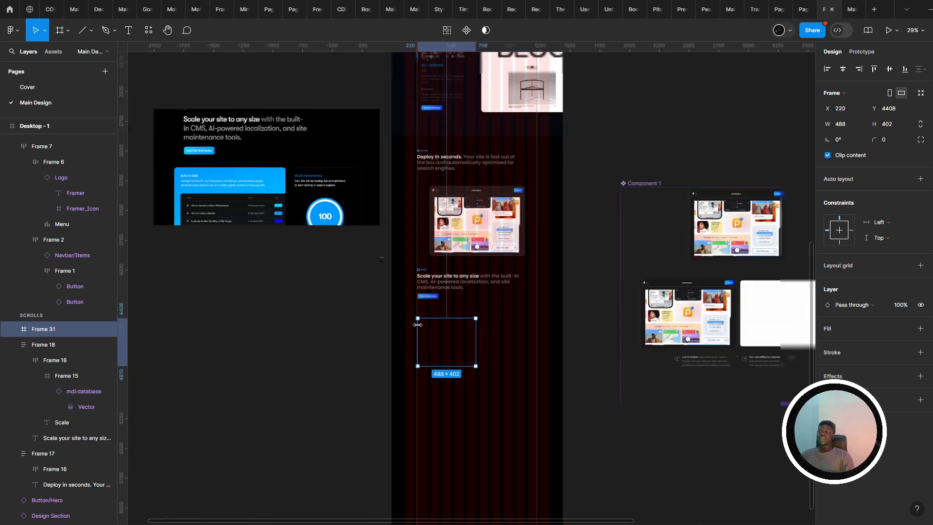
scroll(417, 335, "up", 6)
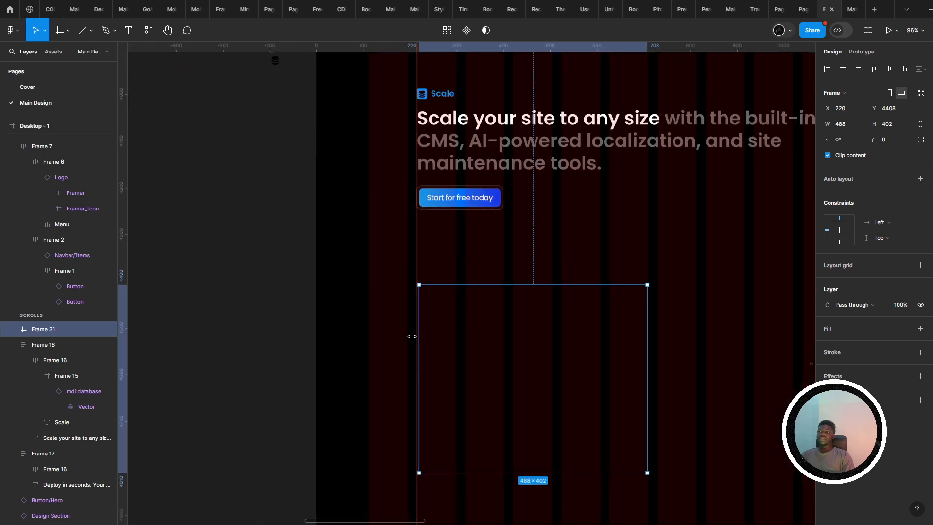
left_click_drag(412, 336, 410, 335)
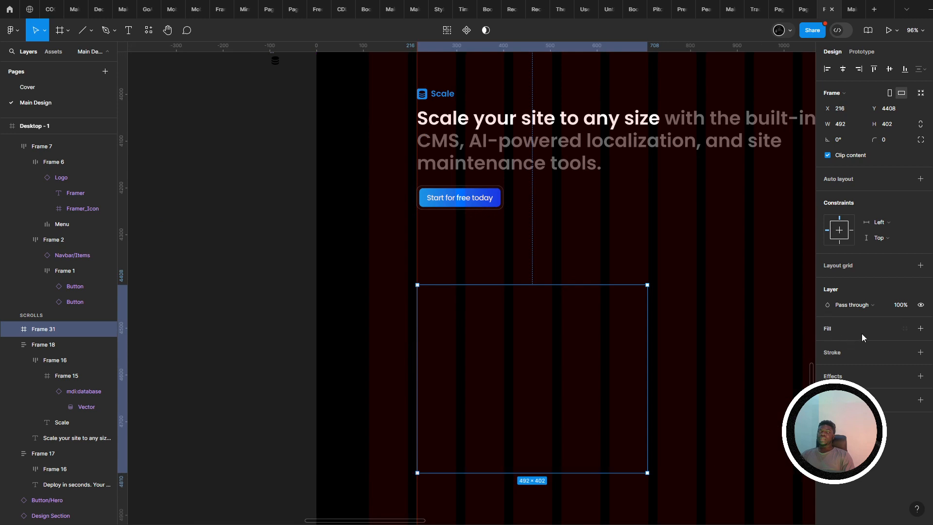
- Stretch the new frame to about 499 high and fill it with the blue 0099FF
left_click(920, 328)
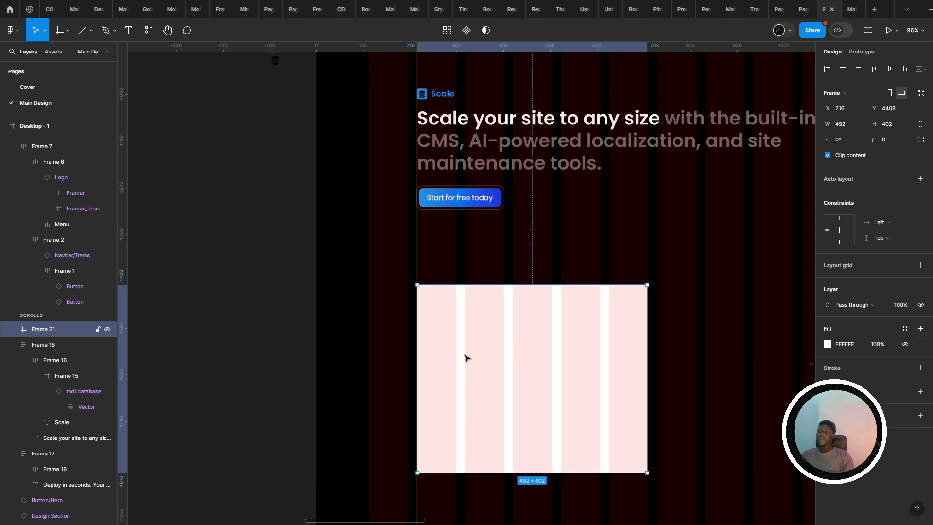
scroll(465, 358, "down", 4)
scroll(465, 359, "right", 4)
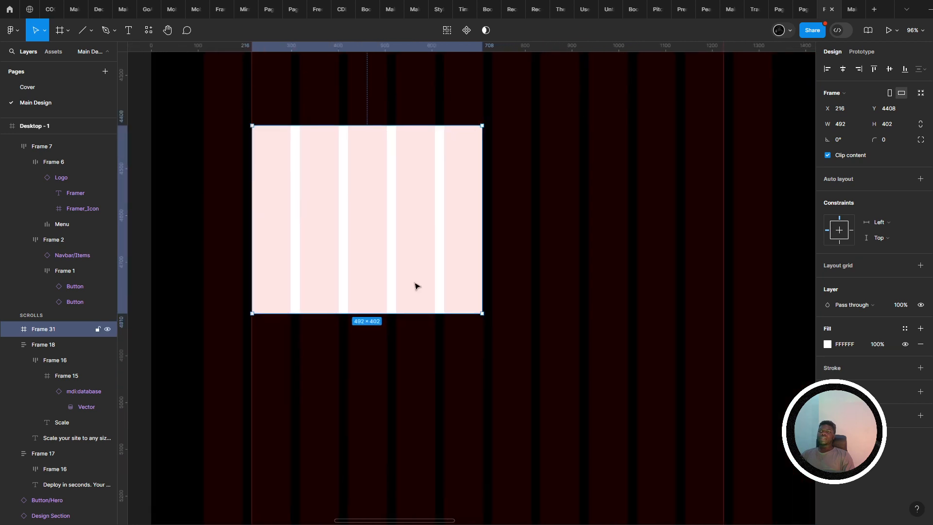
left_click_drag(407, 315, 408, 359)
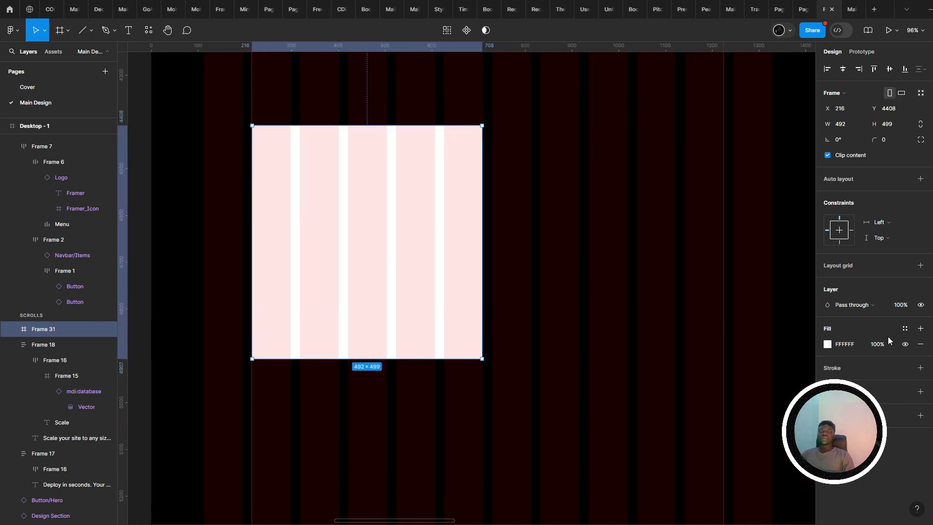
left_click(829, 344)
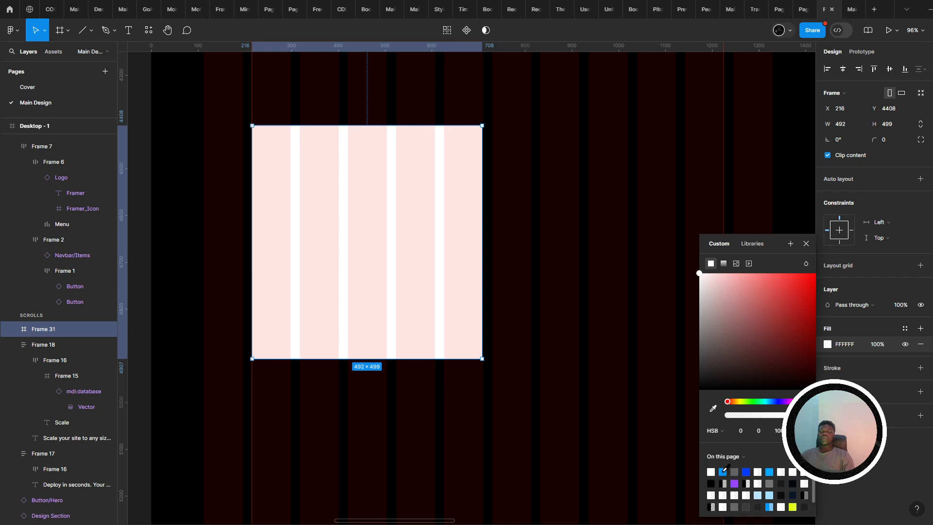
left_click(723, 471)
- Widen the blue frame to about 700 by extending its right edge
scroll(585, 275, "up", 1)
scroll(610, 258, "down", 5)
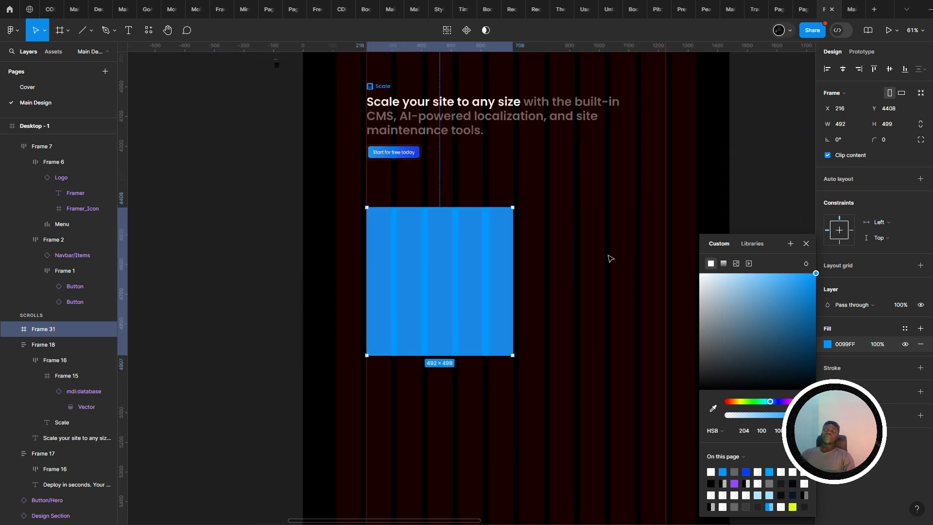
left_click(484, 299)
left_click_drag(463, 270, 524, 269)
- Move the blue frame left to X 112, aligning it with the first layout grid column
scroll(524, 269, "down", 5)
scroll(447, 267, "down", 2)
scroll(445, 260, "up", 2)
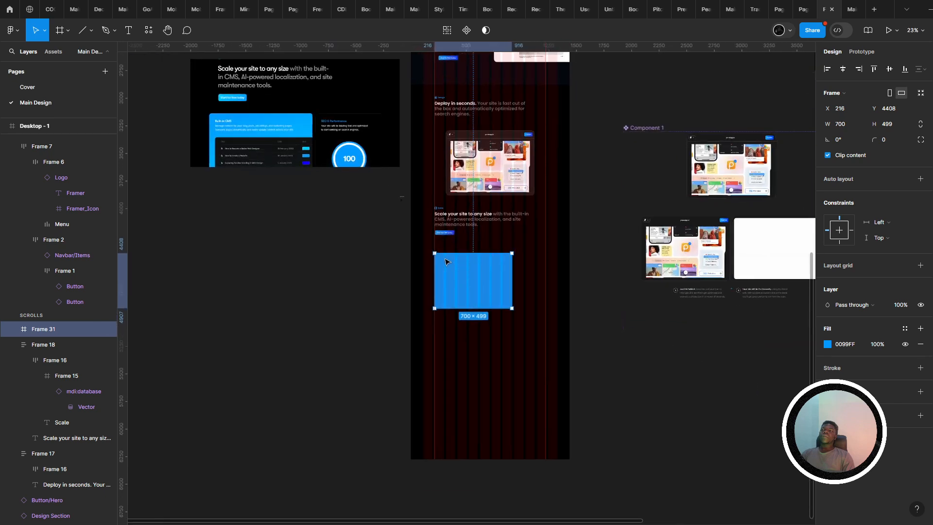
scroll(494, 306, "up", 2)
left_click_drag(500, 398, 498, 371)
scroll(458, 358, "up", 2)
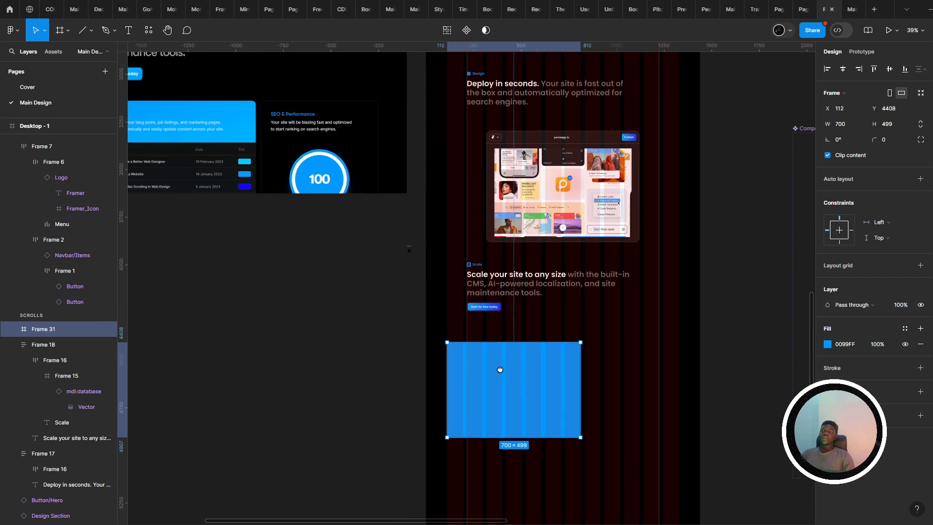
- Duplicate the blue frame to its right with a 21 px gap and narrow the copy to 495, ending at the last grid column
left_click_drag(599, 368, 545, 362)
left_click_drag(446, 359, 585, 351, "alt")
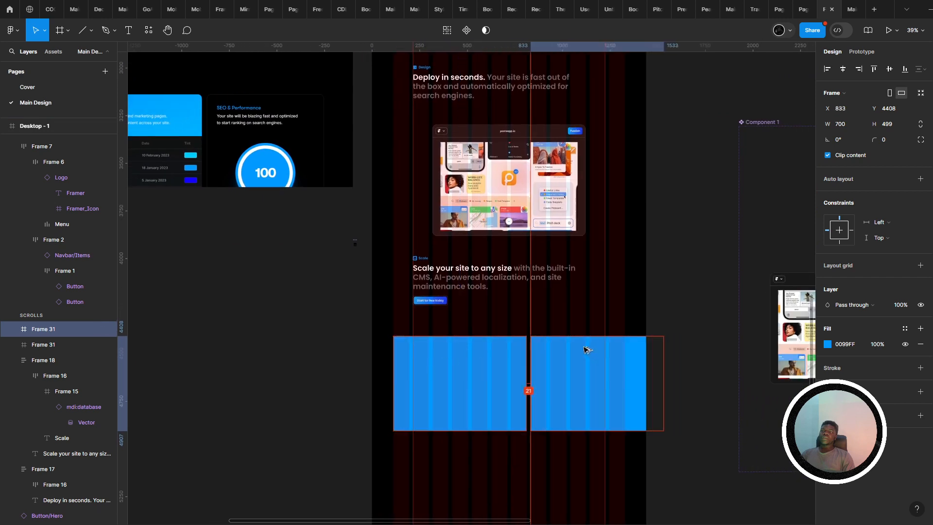
left_click_drag(656, 365, 623, 349)
scroll(535, 366, "up", 1)
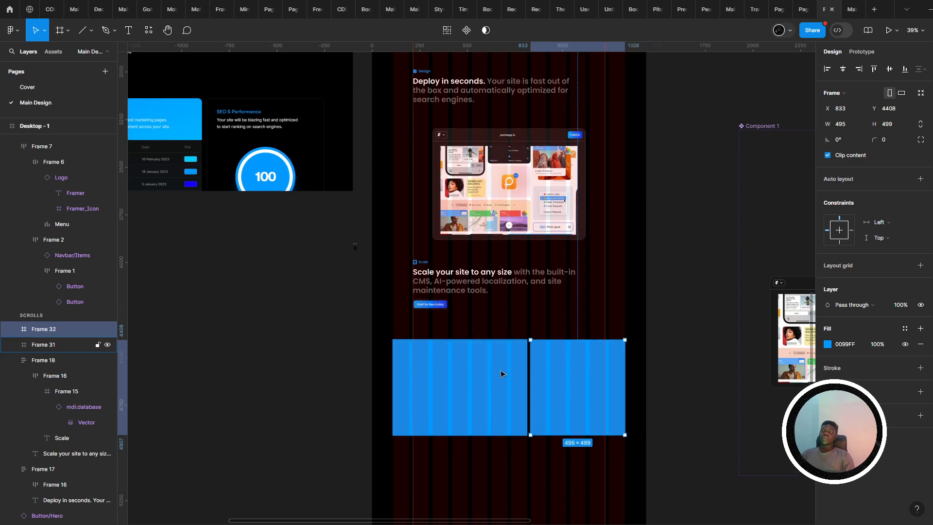
- Try narrowing the first blue frame to 495 wide, and undo the resize
left_click(503, 375)
left_click_drag(525, 369, 487, 348)
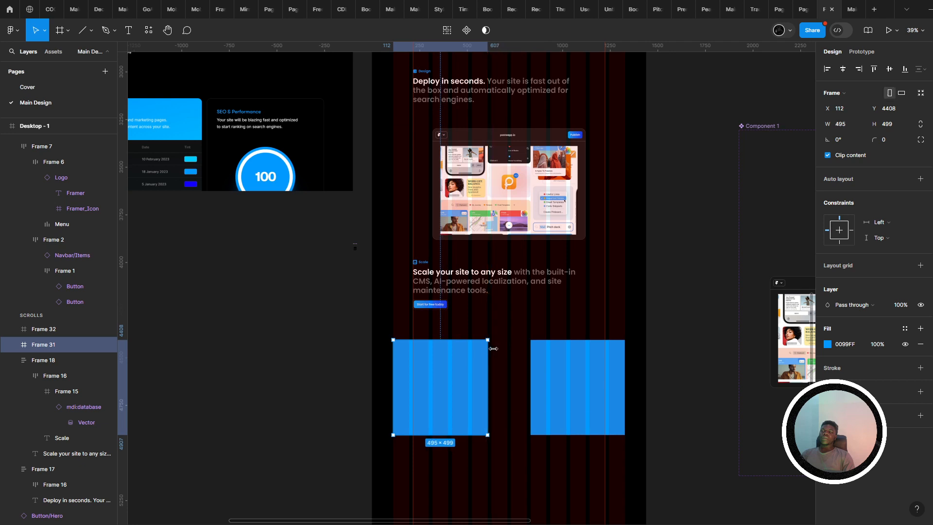
key("ctrl+z")
- Shift the narrower blue frame horizontally to about X 893 to widen its gap from the first blue frame
left_click_drag(566, 357, 585, 354)
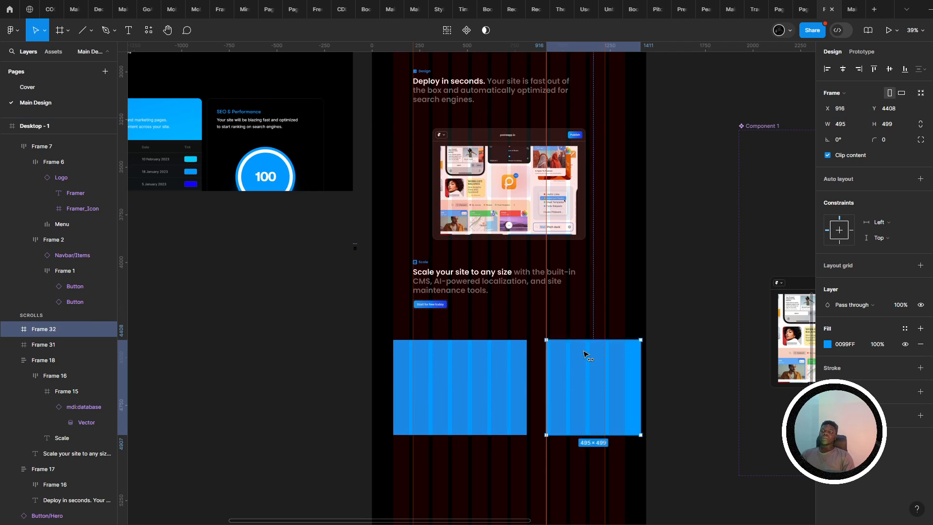
scroll(585, 353, "up", 3)
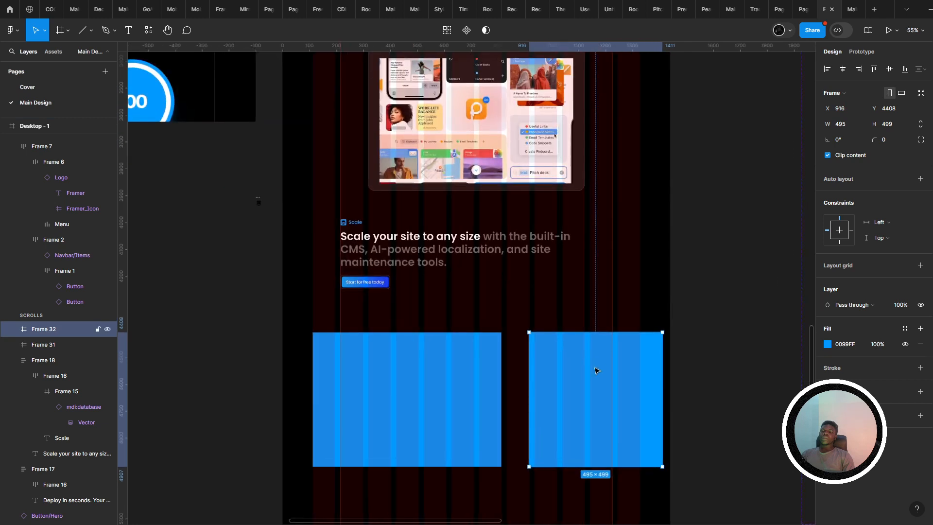
left_click_drag(596, 371, 559, 356)
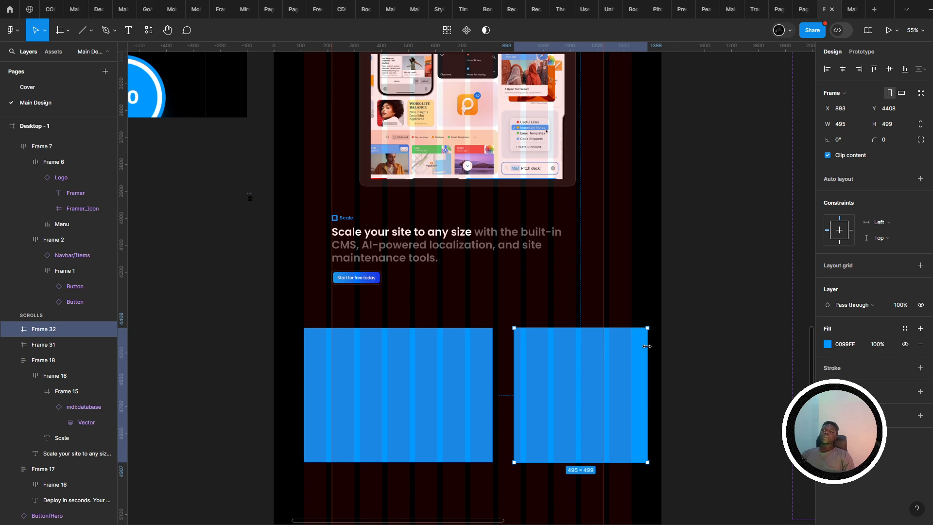
scroll(637, 352, "right", 2)
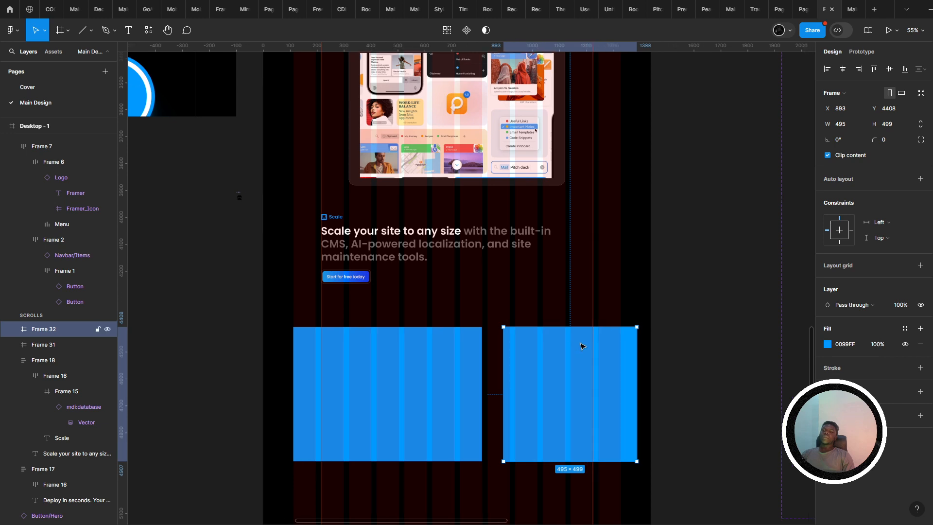
left_click_drag(598, 346, 570, 346)
- Open the prototype preview of the page design
key("ctrl+alt+Return")
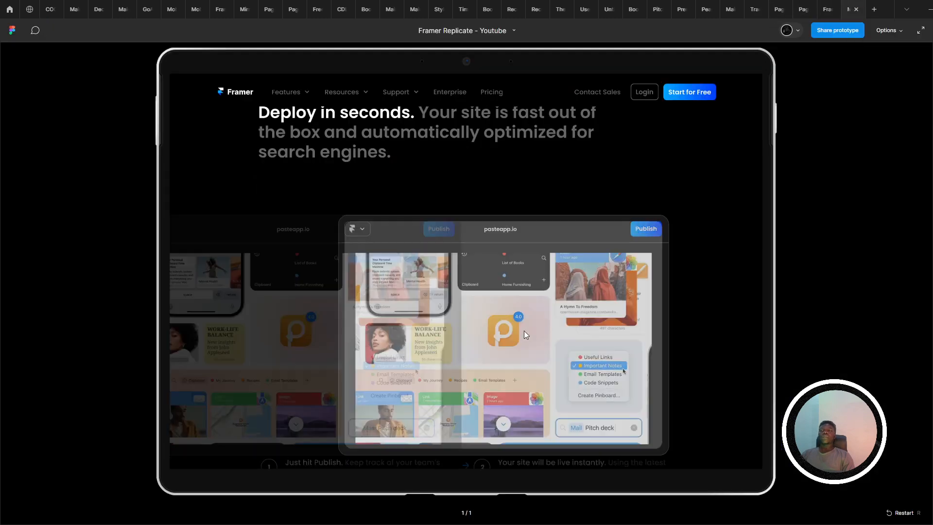
- Compare the two blue frames in the preview with the Built-in CMS and SEO & Performance cards on the Framer website
scroll(533, 334, "down", 2)
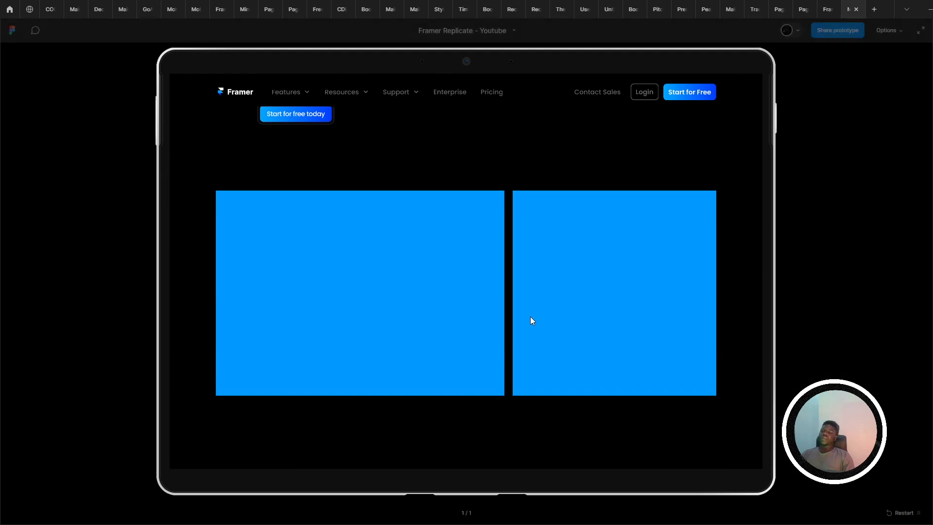
key("alt+Tab")
scroll(367, 354, "down", 3)
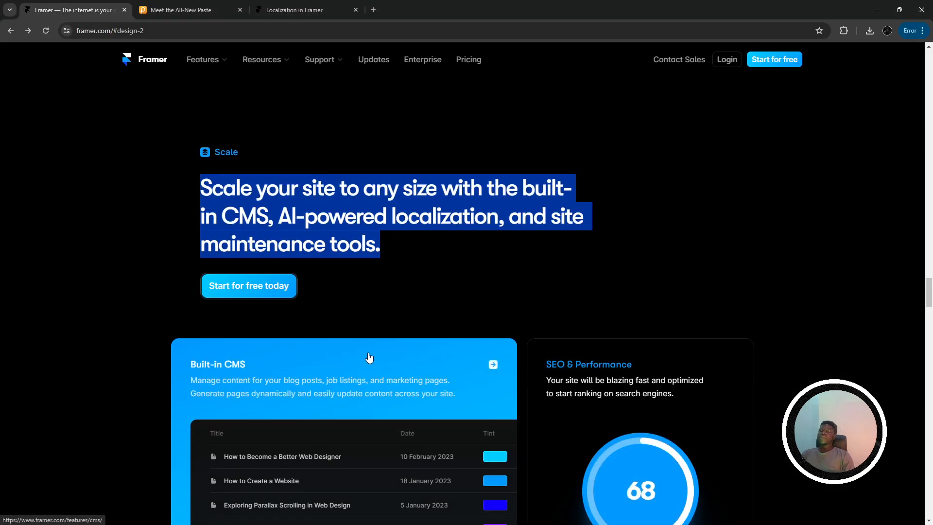
key("alt+Tab")
- Return to the design file and give both blue frames a stroke and a corner radius of 24
left_click(824, 5)
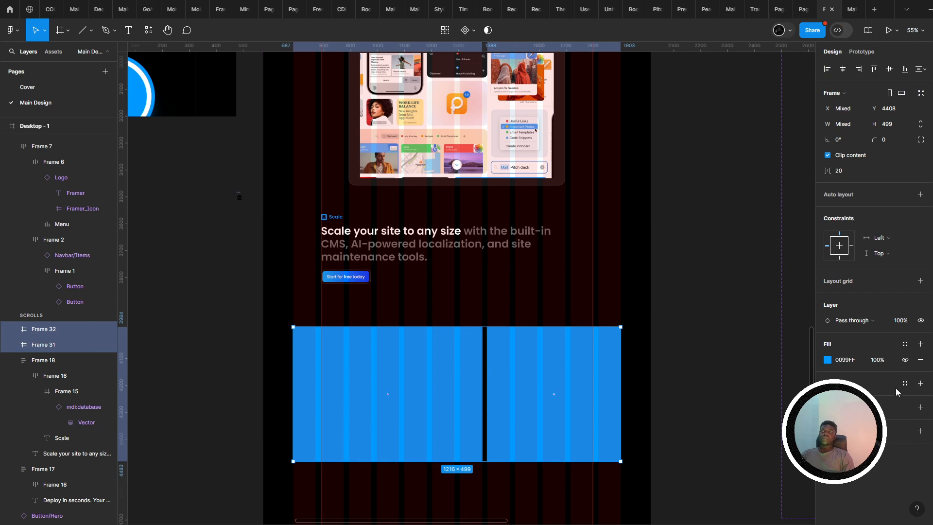
left_click(920, 384)
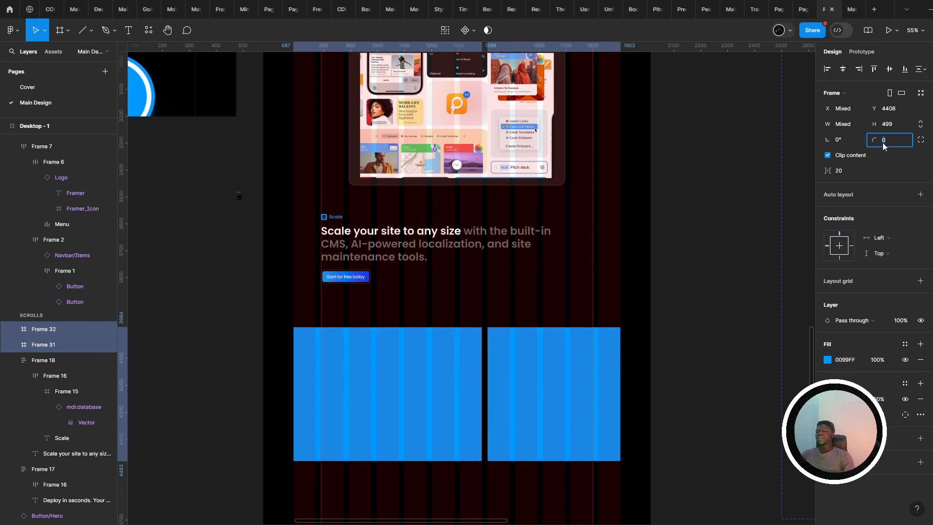
type("24")
key("Return")
left_click(592, 236)
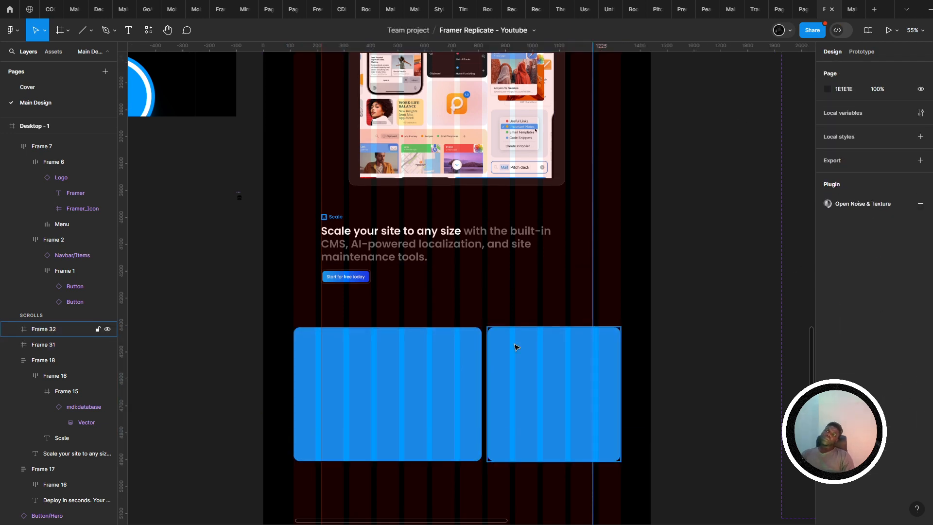
- Open the narrower blue frame's stroke colour and fill colour for editing
left_click(517, 347)
left_click(827, 384)
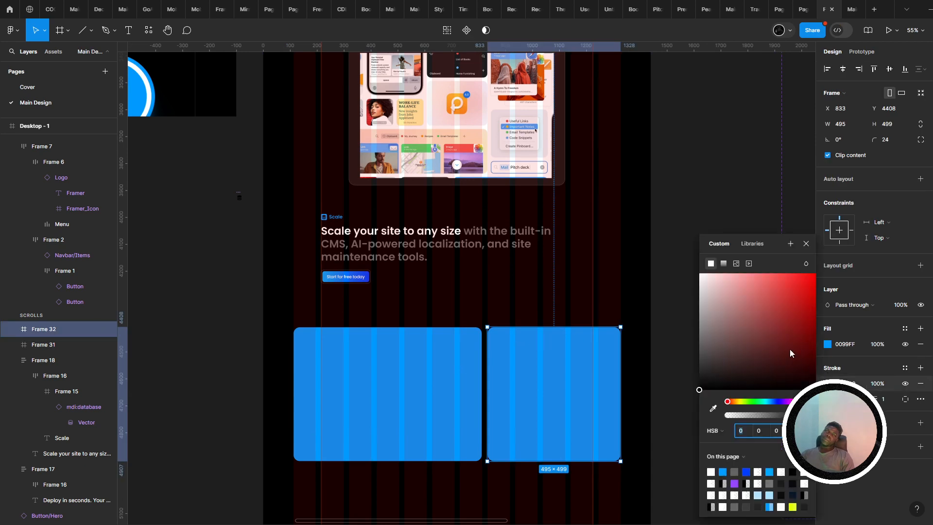
left_click_drag(791, 354, 564, 156)
left_click(827, 344)
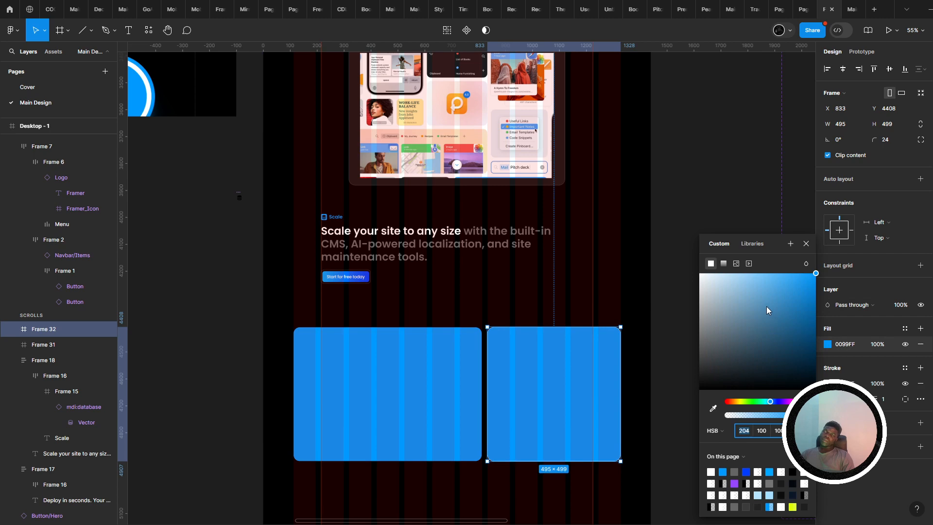
left_click_drag(456, 335, 423, 350)
scroll(423, 349, "down", 3)
scroll(425, 342, "up", 3)
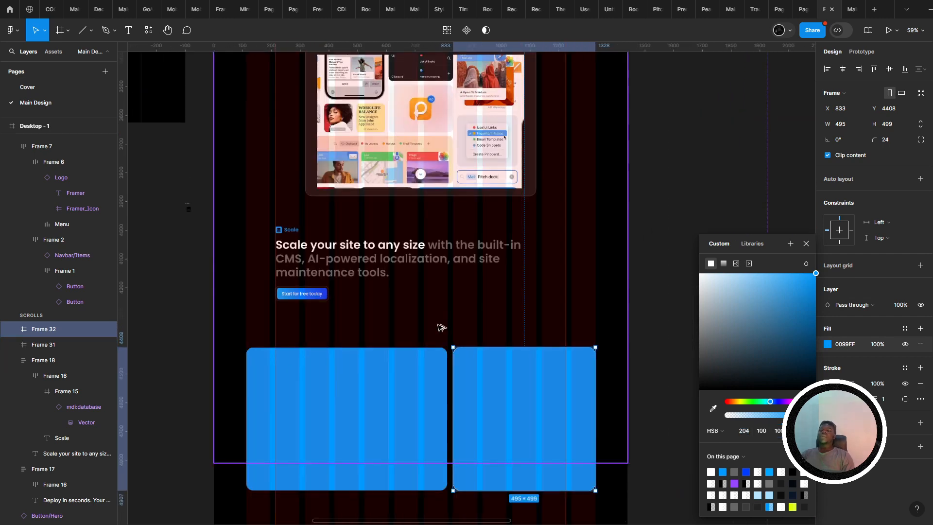
- Switch to the Framer website and open the Built-in CMS card in the Scale section
key("alt+Tab")
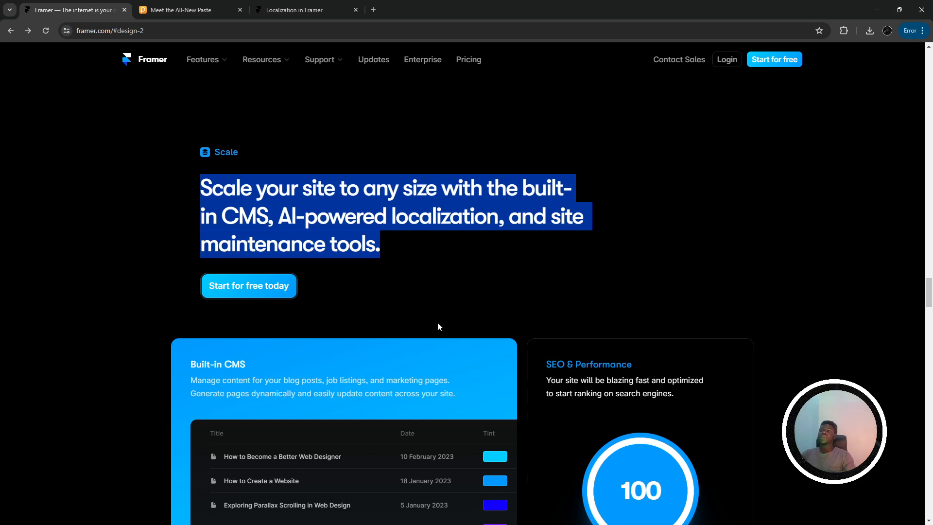
scroll(358, 358, "down", 1)
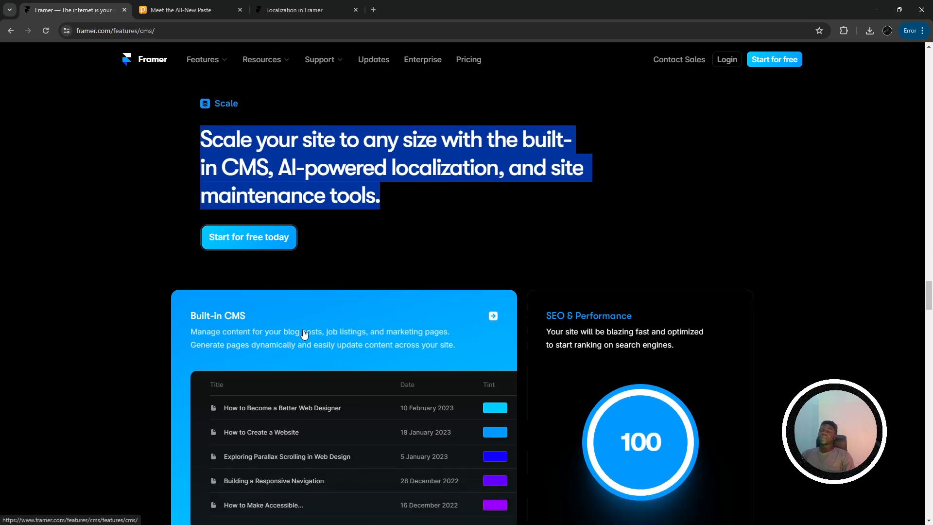
left_click(306, 333)
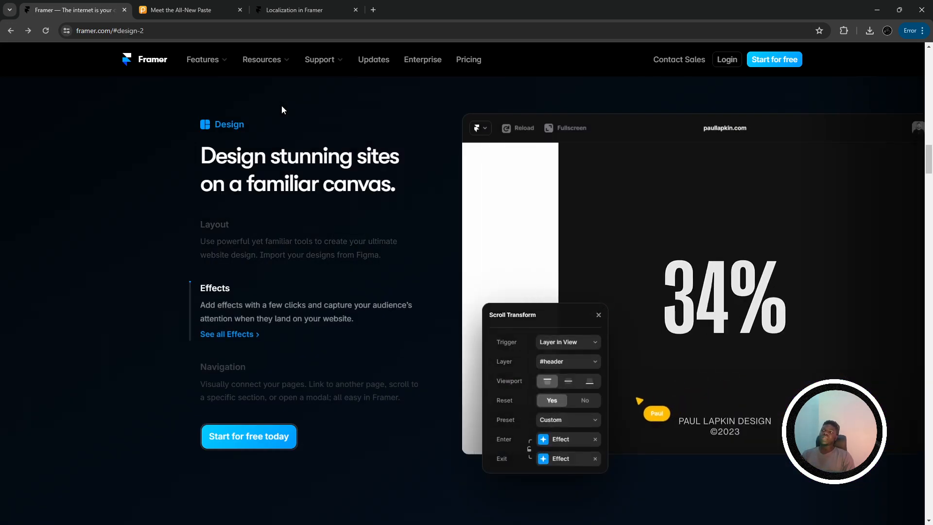
- Examine the layout and styling of the four Scale feature cards: Built-in CMS, SEO & Performance, Site Management and Localization
scroll(340, 195, "down", 10)
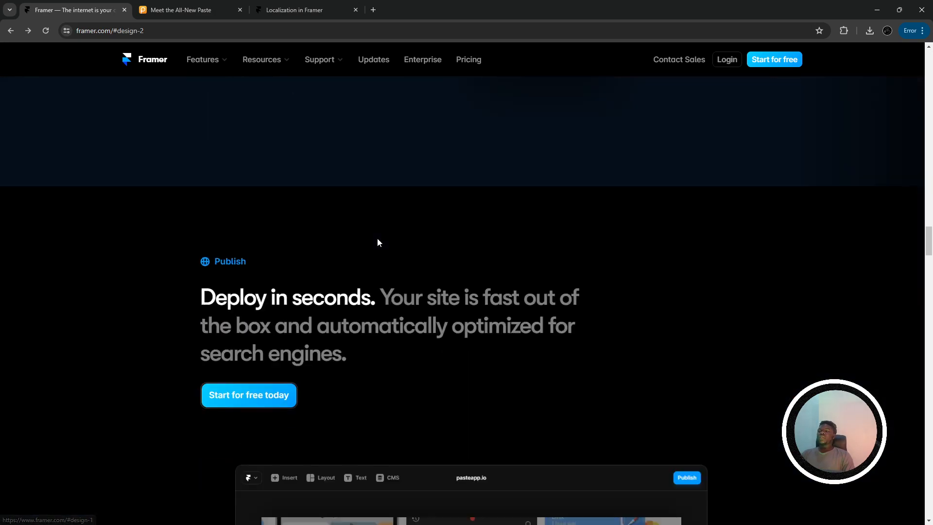
scroll(377, 242, "down", 15)
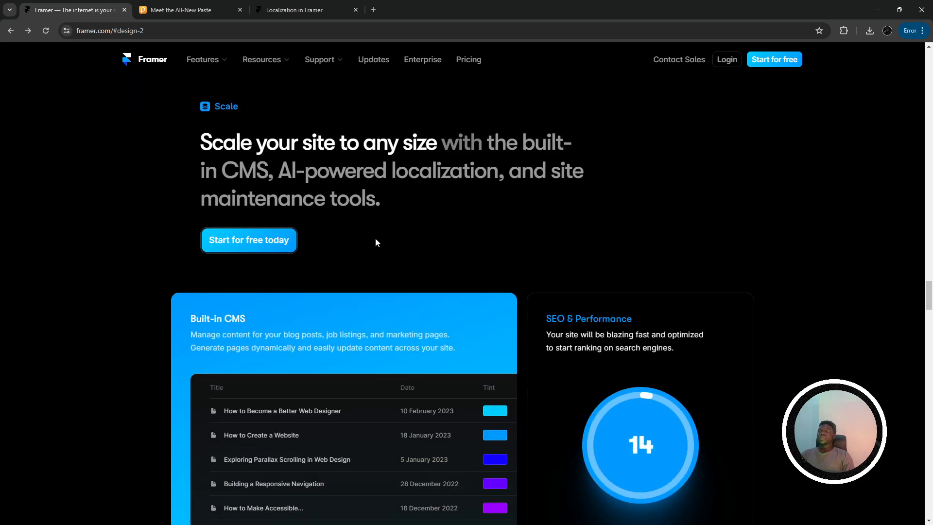
scroll(375, 243, "down", 5)
scroll(375, 243, "up", 3)
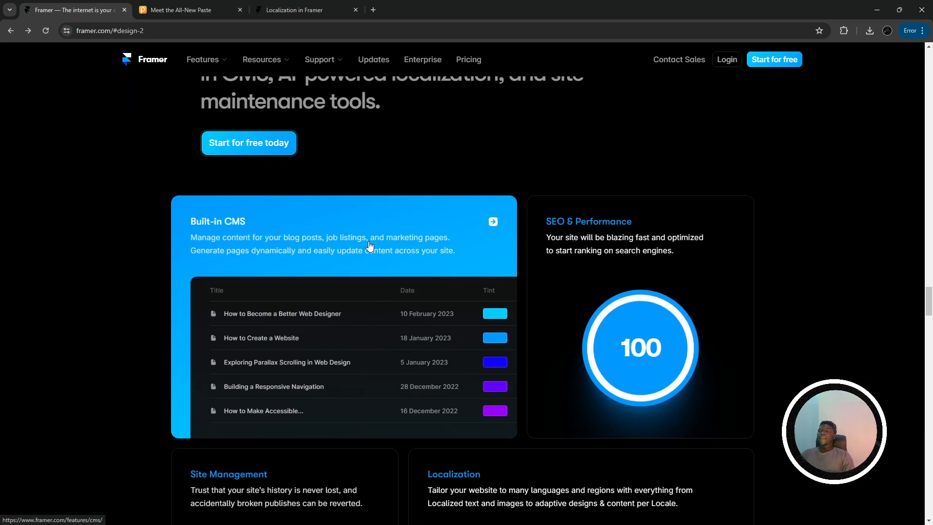
scroll(369, 245, "down", 5)
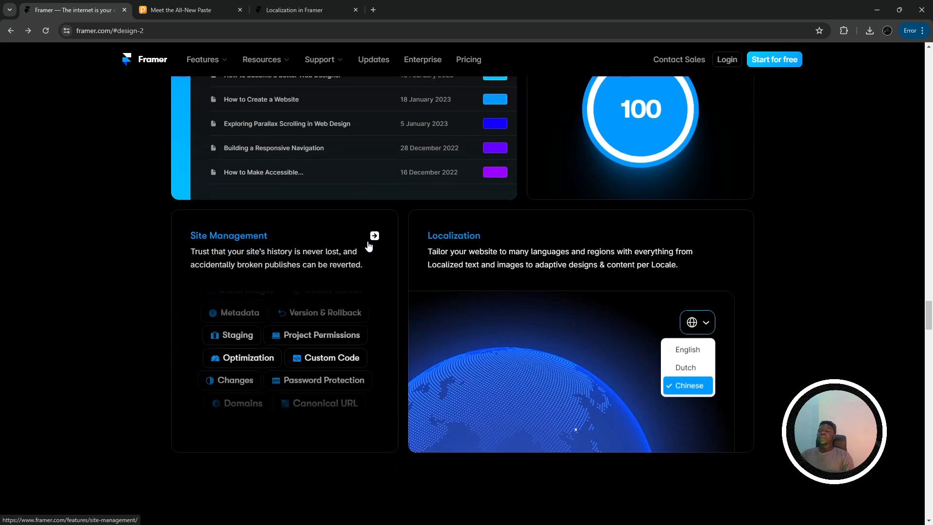
scroll(368, 246, "up", 4)
scroll(369, 246, "down", 3)
scroll(369, 246, "down", 4)
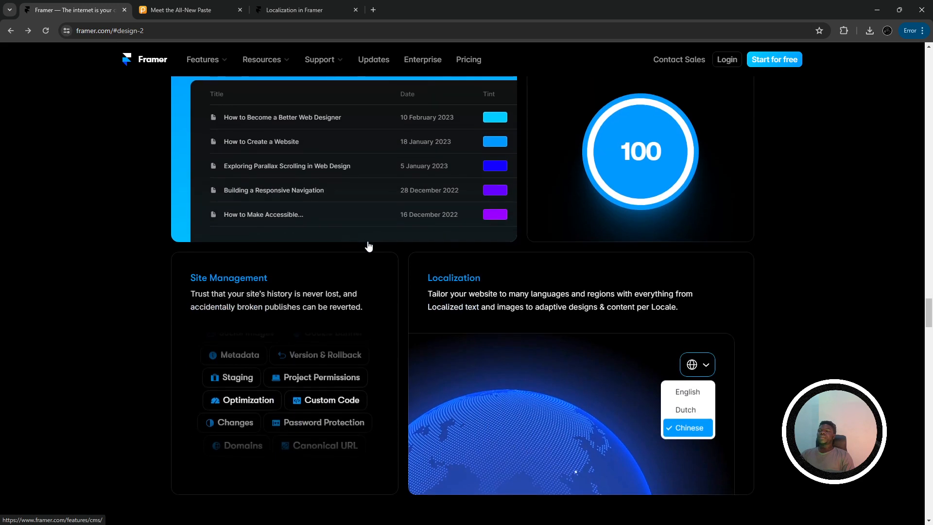
scroll(368, 246, "up", 6)
scroll(368, 247, "up", 4)
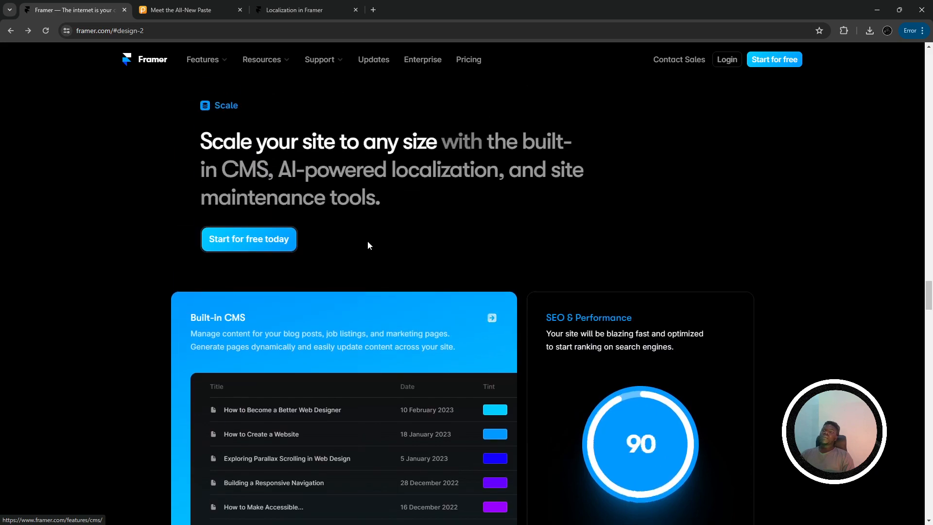
- Set the fill of the smaller card frame beside the large blue card to black (000000)
scroll(369, 246, "down", 2)
scroll(369, 246, "up", 2)
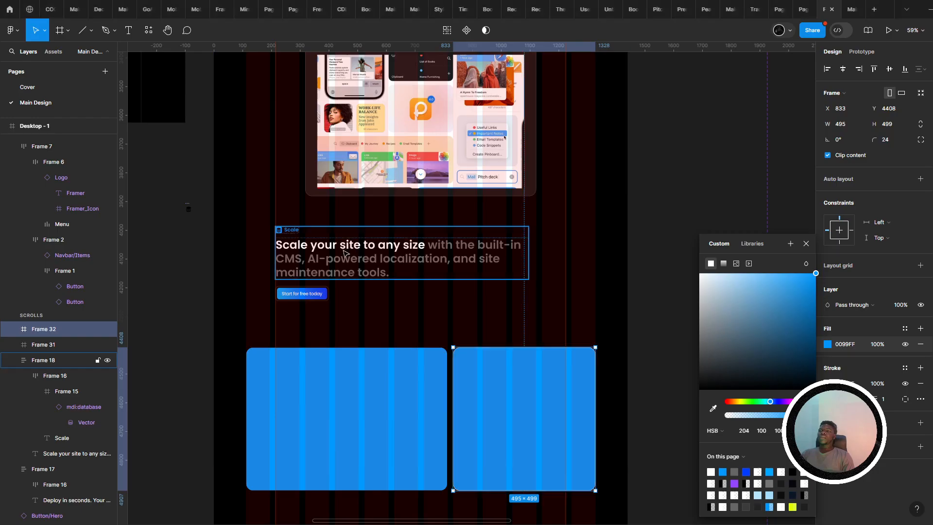
scroll(340, 292, "down", 3)
left_click_drag(649, 343, 566, 456)
scroll(549, 437, "down", 1)
key("alt+Tab")
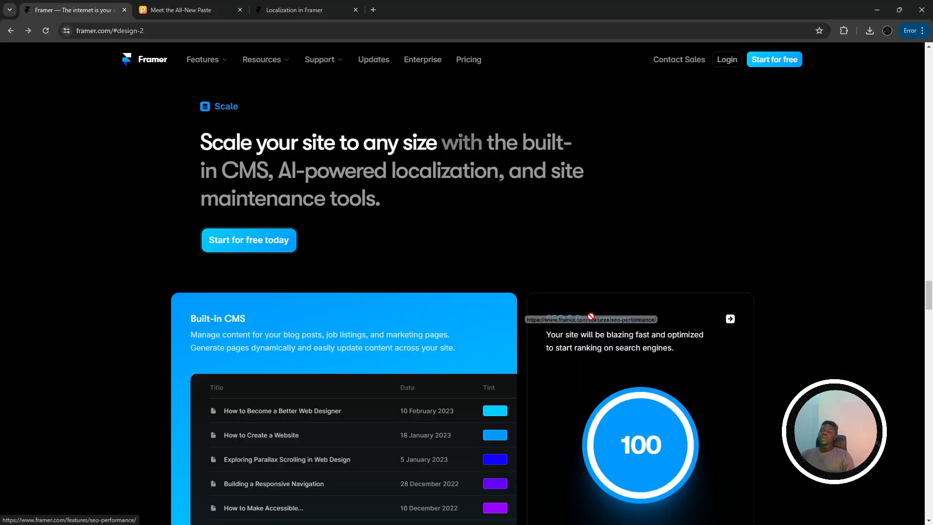
key("alt+Tab")
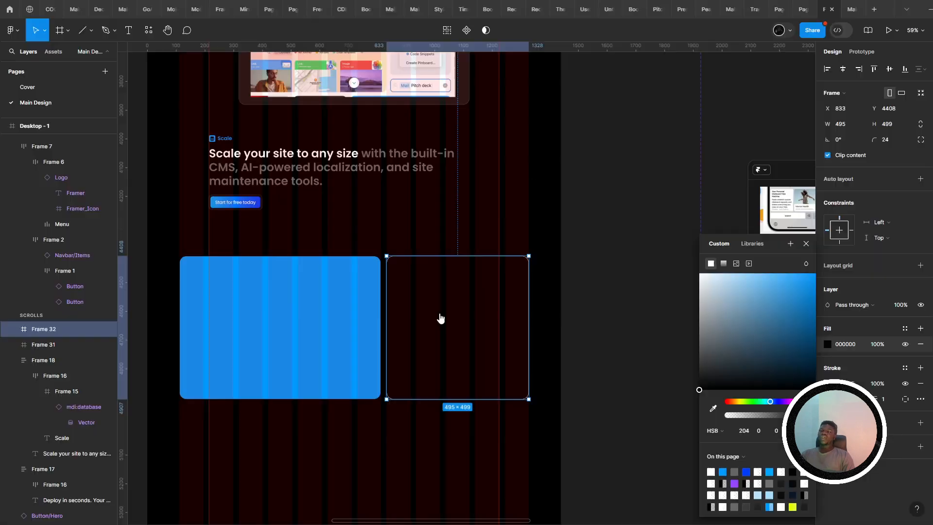
- Switch to the Framer website in the browser and inspect the page elements behind the SEO & Performance card
key("Tab")
key("alt+Tab")
left_click_drag(683, 356, 619, 330)
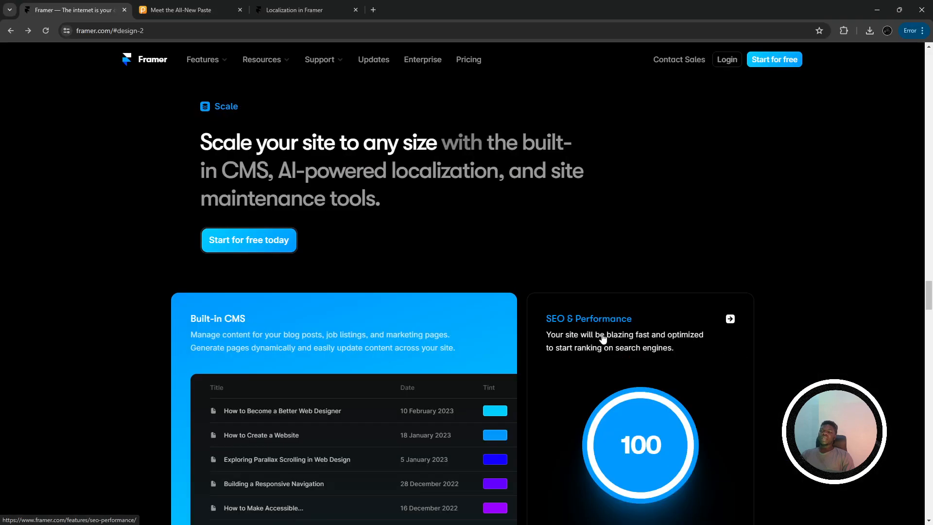
right_click(603, 338)
left_click(626, 430)
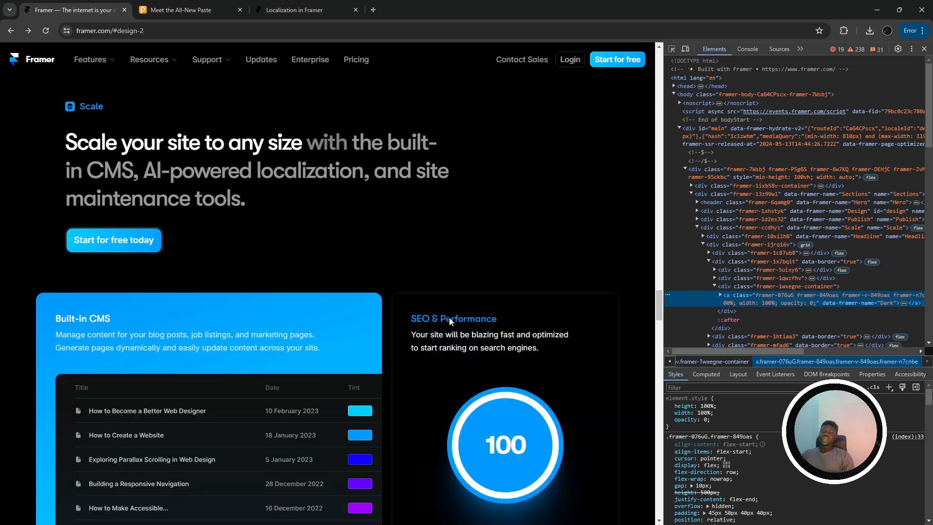
left_click(720, 295)
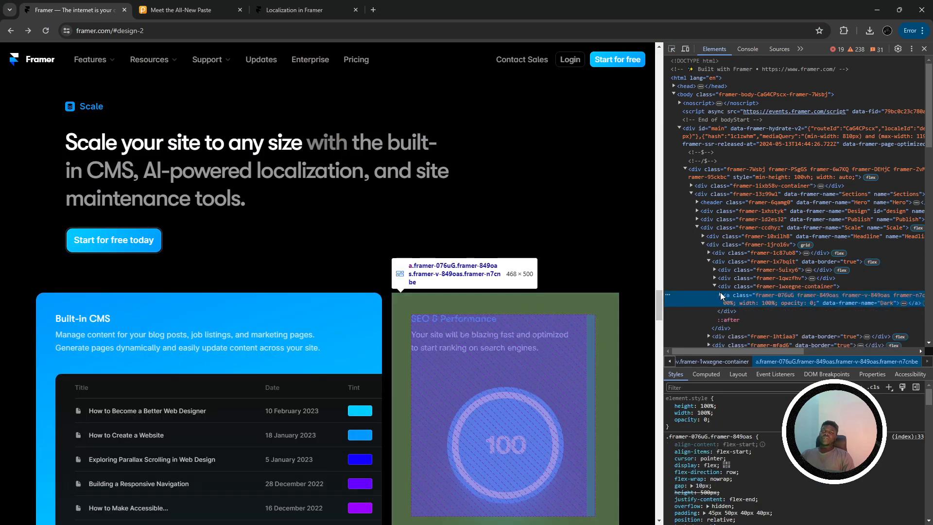
left_click(727, 311)
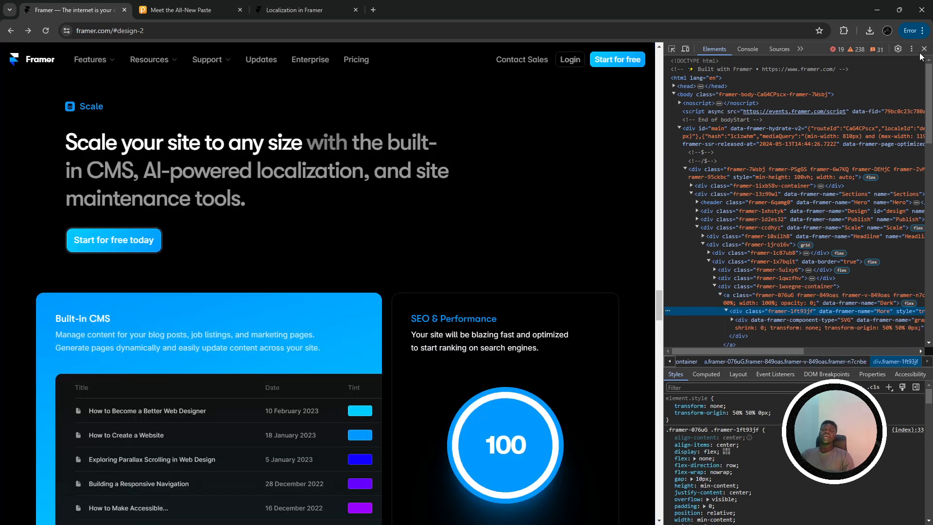
left_click(922, 51)
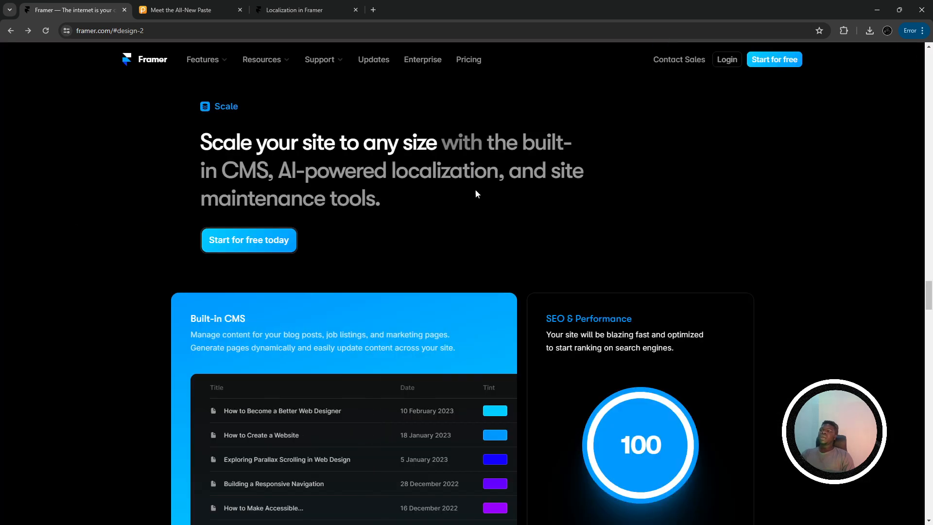
- Switch back to Figma and add a screenshot of Framer's Scale section to the canvas beside the desktop frame as a reference
key("alt+Tab")
scroll(298, 305, "left", 2)
key("alt+Tab")
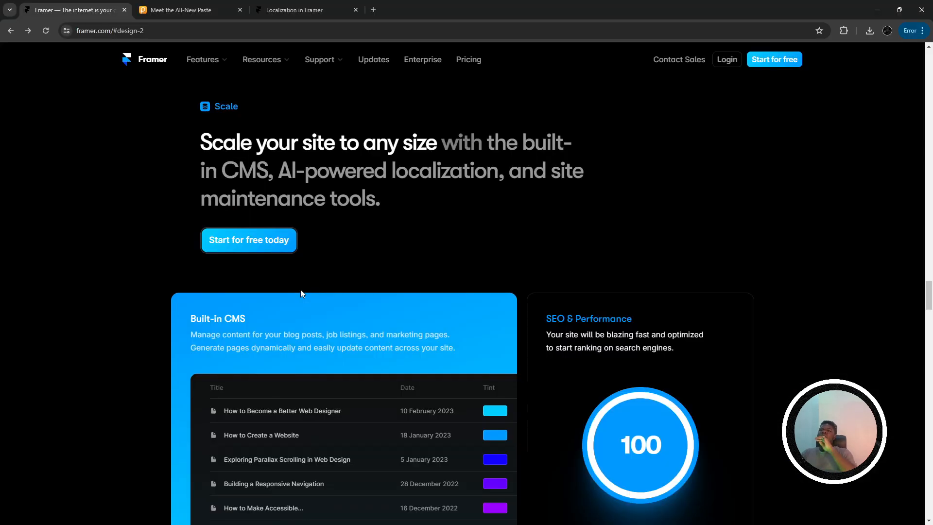
key("alt+Tab")
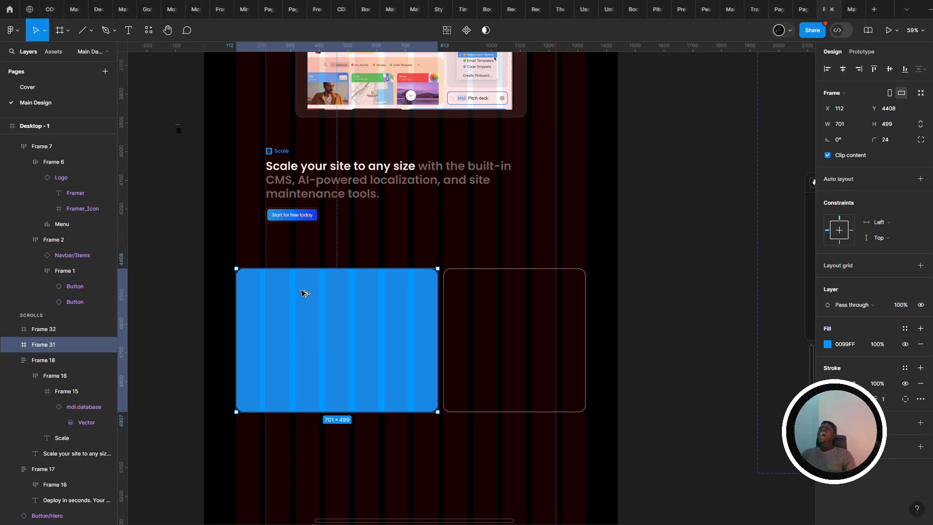
scroll(296, 287, "down", 3)
scroll(296, 287, "left", 4)
scroll(373, 240, "up", 1)
left_click_drag(411, 103, 478, 358)
left_click_drag(486, 341, 288, 333)
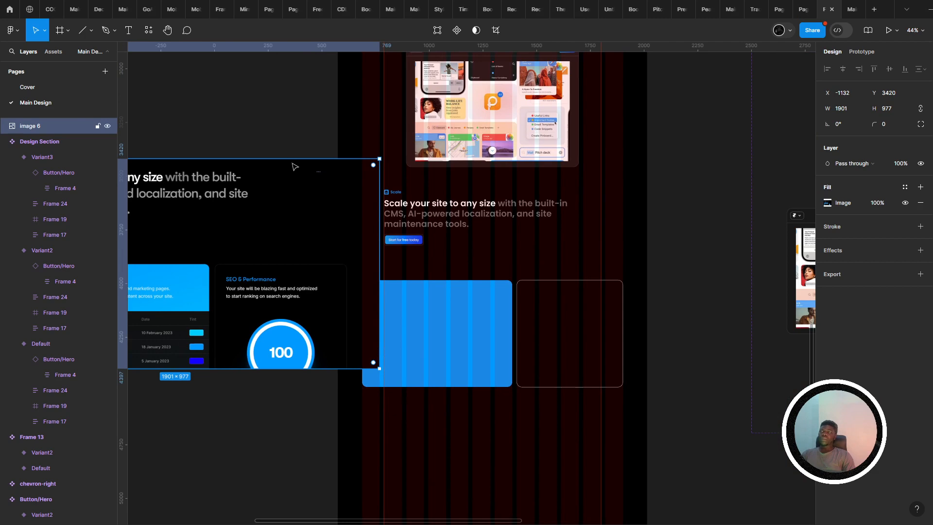
- Place the reference screenshot below the two cards at X -202, Y 5044, cropped to a height of 440
left_click_drag(291, 174, 648, 410)
scroll(317, 250, "left", 3)
scroll(318, 250, "down", 2)
left_click_drag(598, 399, 445, 439)
scroll(382, 334, "up", 2)
- Copy the last dimmed description text from the Design section and paste it into the large blue card at X 134, Y 82
left_click_drag(403, 181, 375, 487)
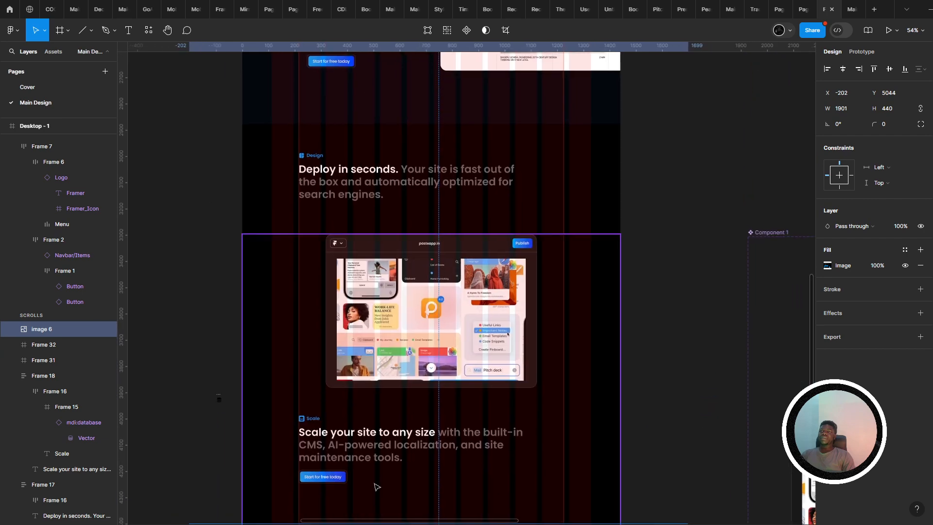
scroll(378, 441, "down", 2)
left_click_drag(378, 441, 397, 524)
left_click(387, 229)
double_click(387, 229)
double_click(387, 227)
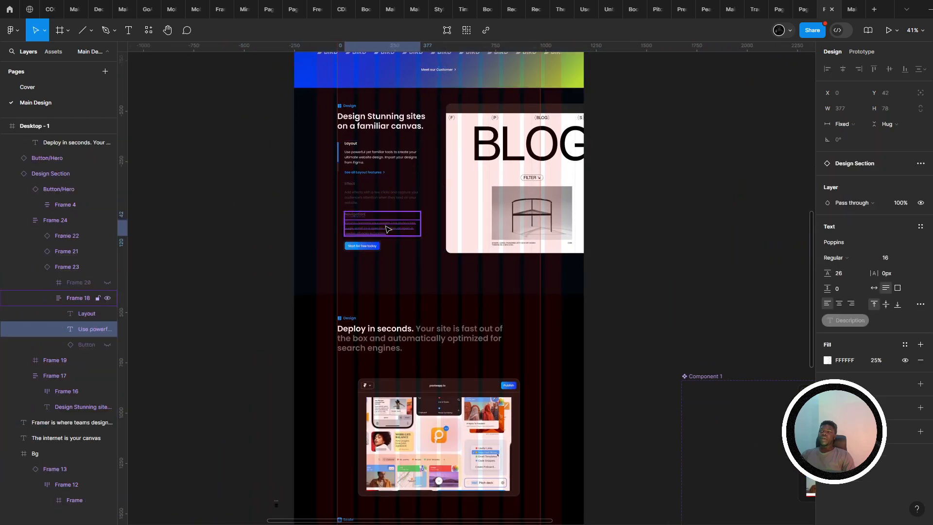
double_click(387, 226)
scroll(389, 203, "down", 10)
scroll(416, 406, "up", 1)
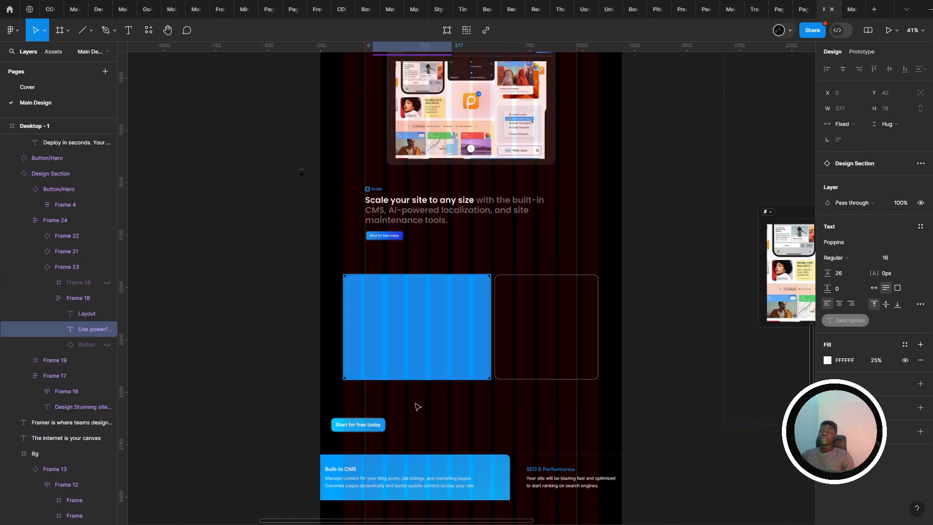
scroll(373, 217, "up", 3)
scroll(373, 139, "up", 5)
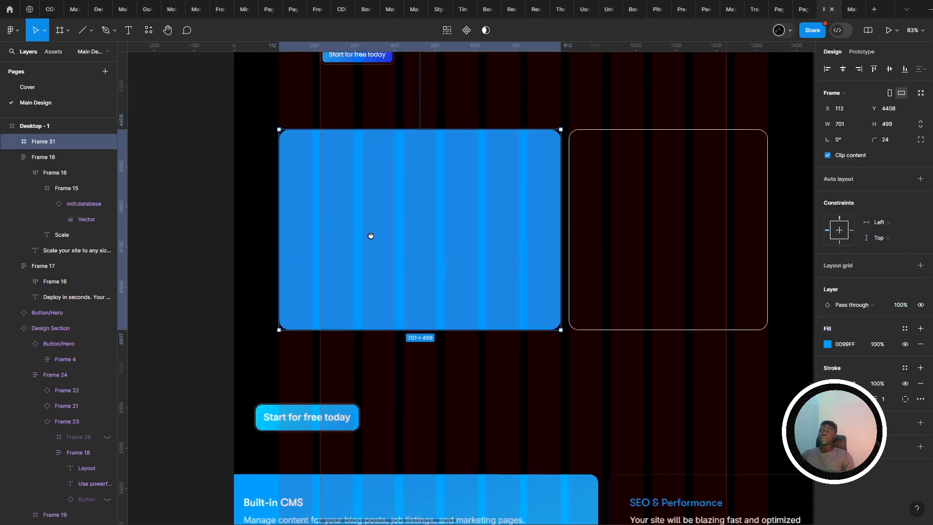
left_click_drag(347, 188, 401, 203)
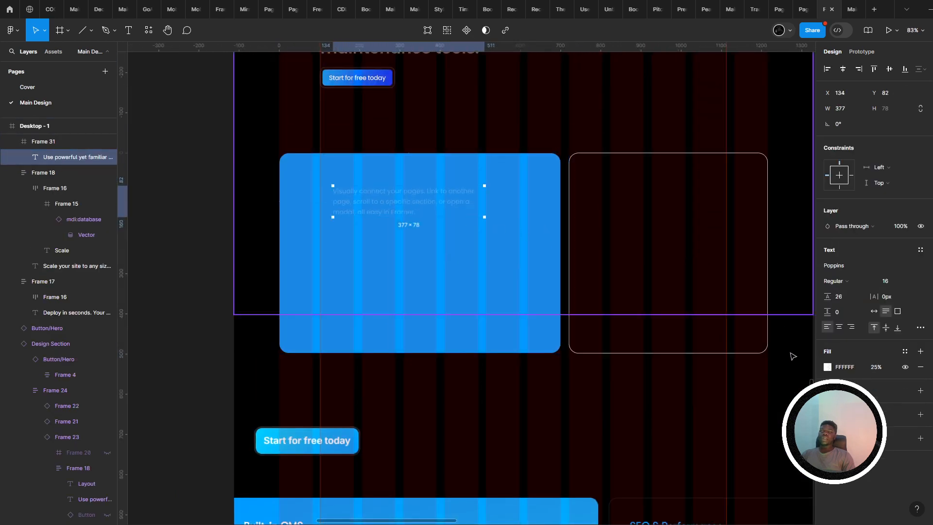
- Make the pasted description fully opaque white (FFFFFF, 100%) and move it to X 103, Y 73 in the blue card
left_click(827, 367)
left_click(804, 415)
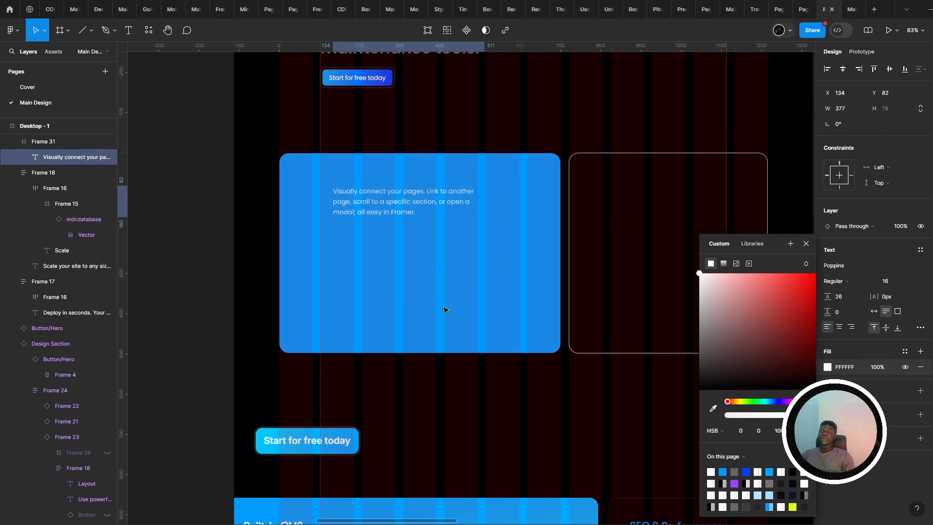
scroll(344, 298, "down", 3)
scroll(264, 248, "down", 1)
scroll(383, 242, "up", 3)
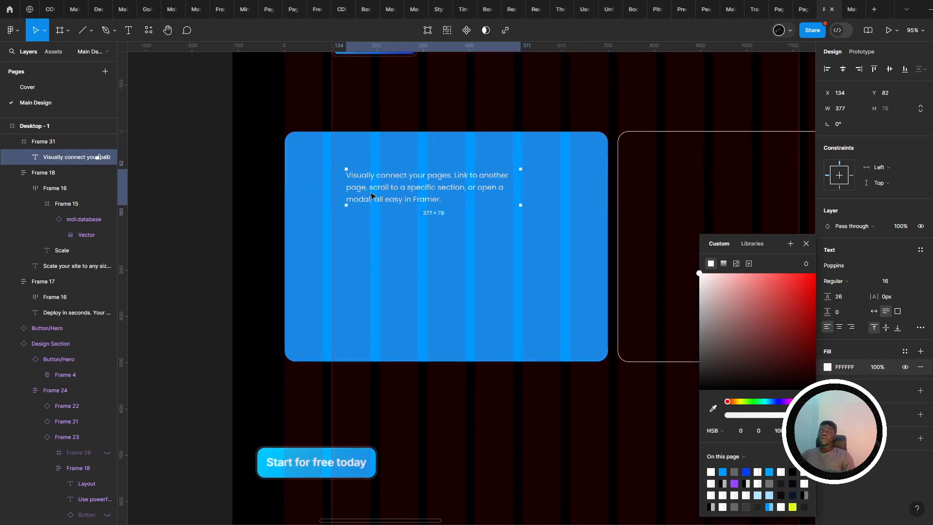
left_click_drag(387, 201, 373, 196)
- Remove the stroke from the large blue card
left_click(288, 194)
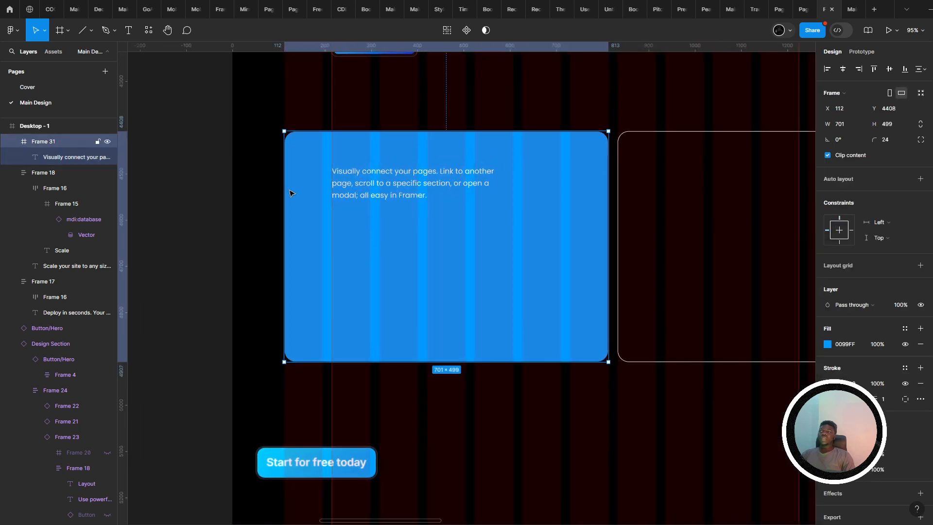
scroll(290, 192, "up", 6)
scroll(293, 265, "up", 5)
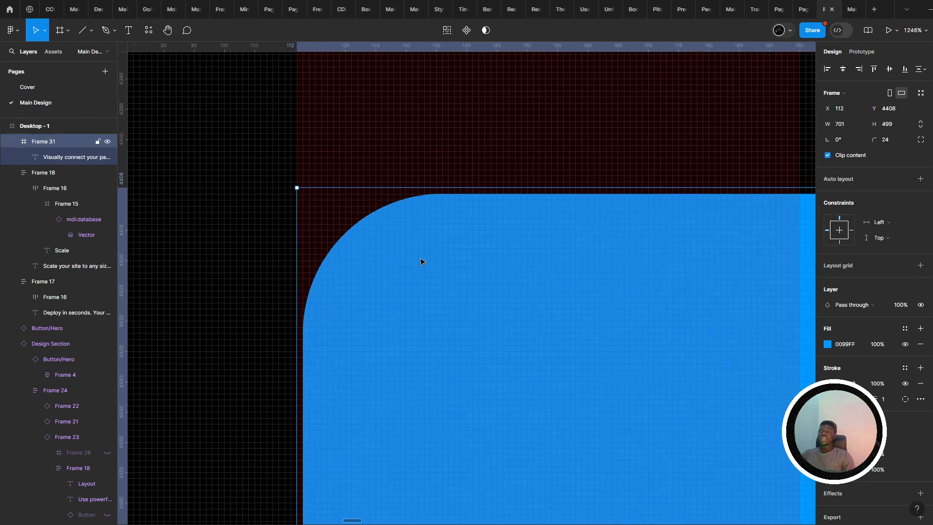
scroll(421, 261, "down", 10)
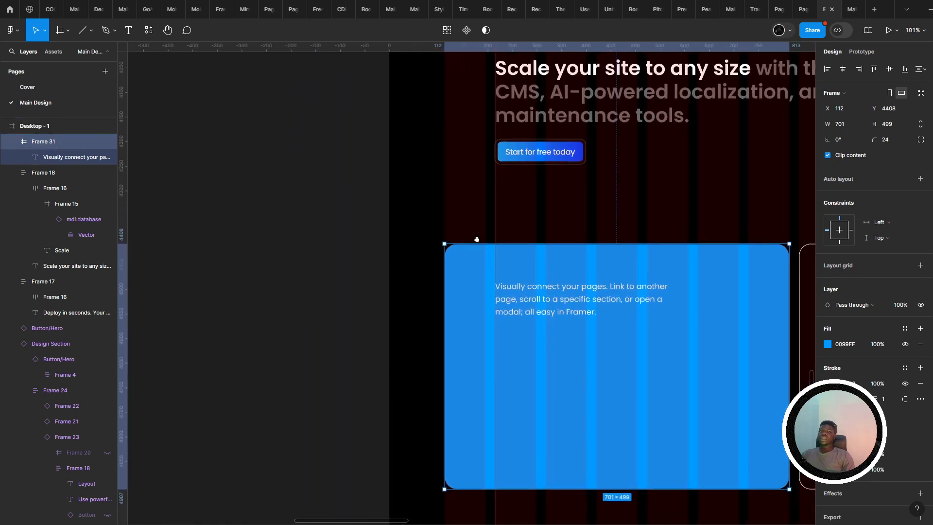
scroll(476, 239, "right", 5)
left_click(920, 383)
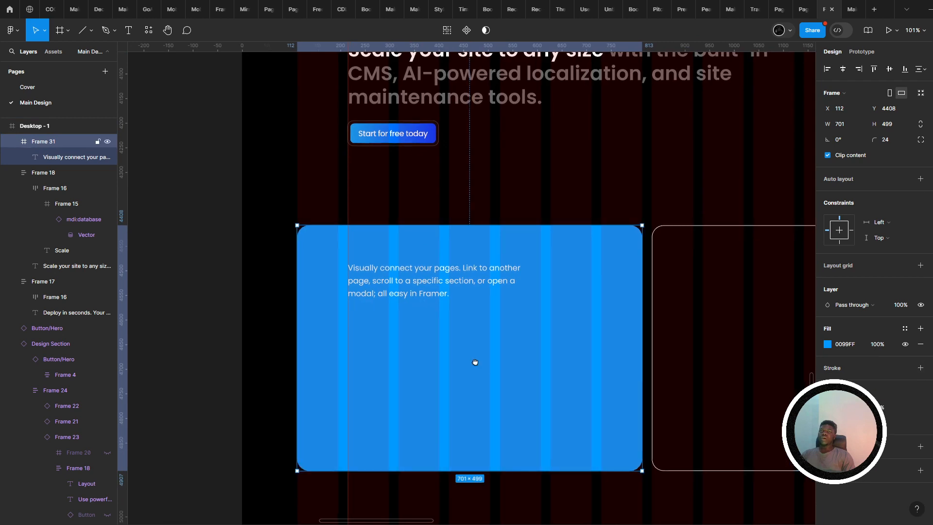
- Move the description text slightly further down inside the blue card, leaving room for a heading above it
scroll(377, 208, "down", 5)
scroll(398, 256, "down", 3)
left_click(368, 190)
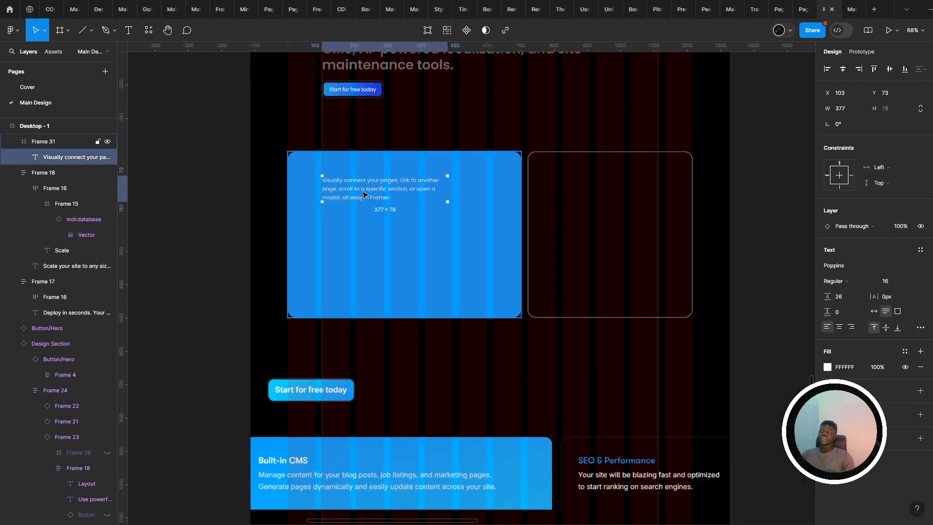
left_click_drag(370, 183, 371, 194)
- Copy the "Start for free today" button label into the blue card above the description at Y 72 and make it SemiBold
double_click(280, 406)
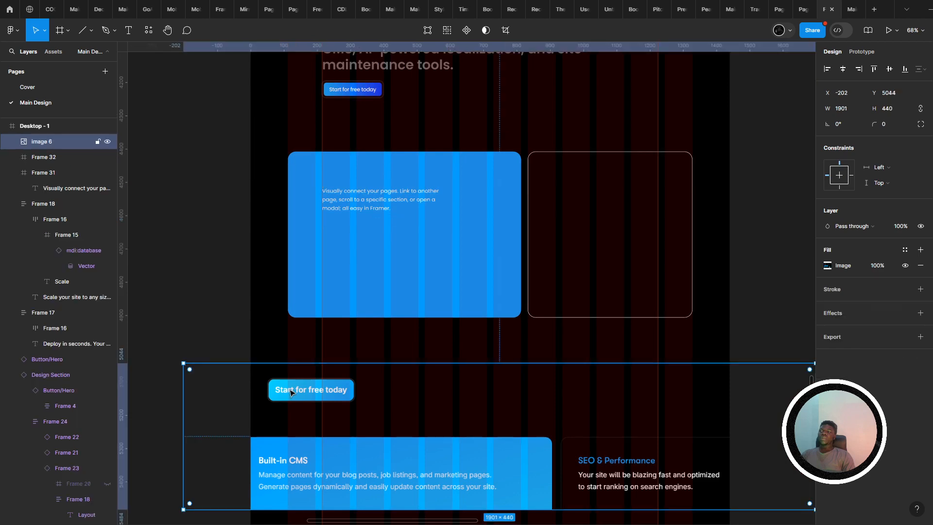
scroll(302, 365, "up", 2)
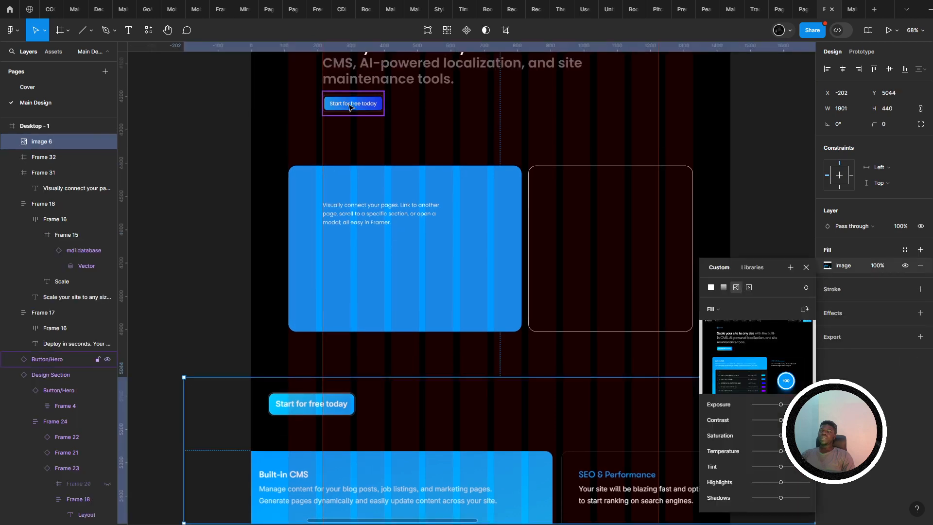
double_click(349, 104)
double_click(349, 103)
double_click(349, 104)
key("Escape")
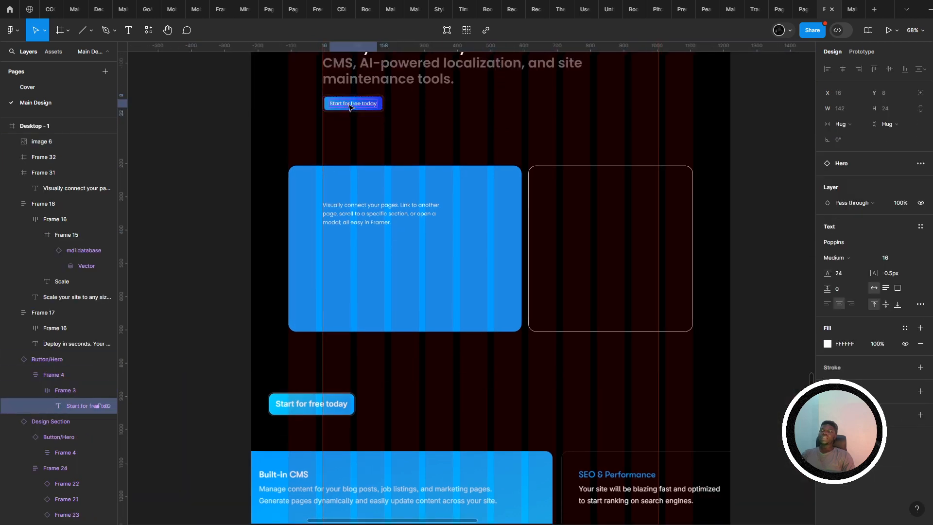
left_click_drag(349, 103, 345, 206)
scroll(327, 190, "up", 5)
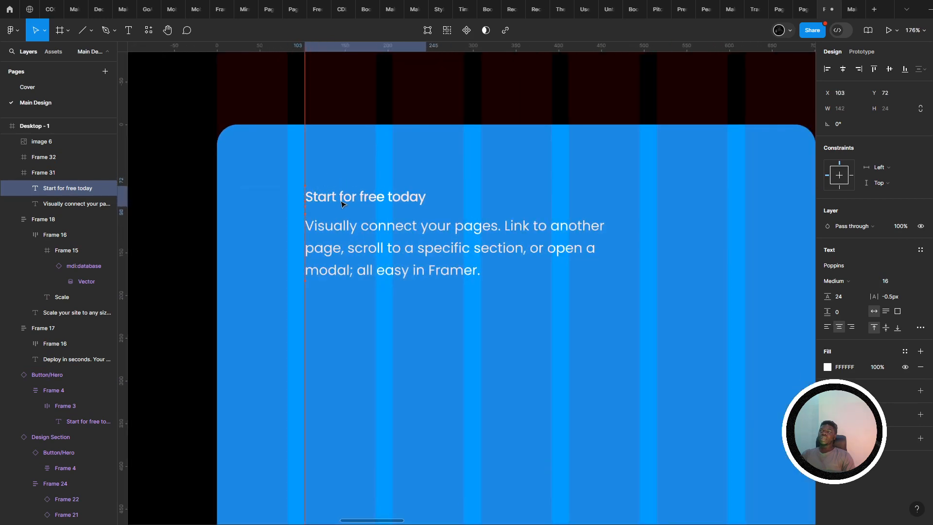
left_click(836, 281)
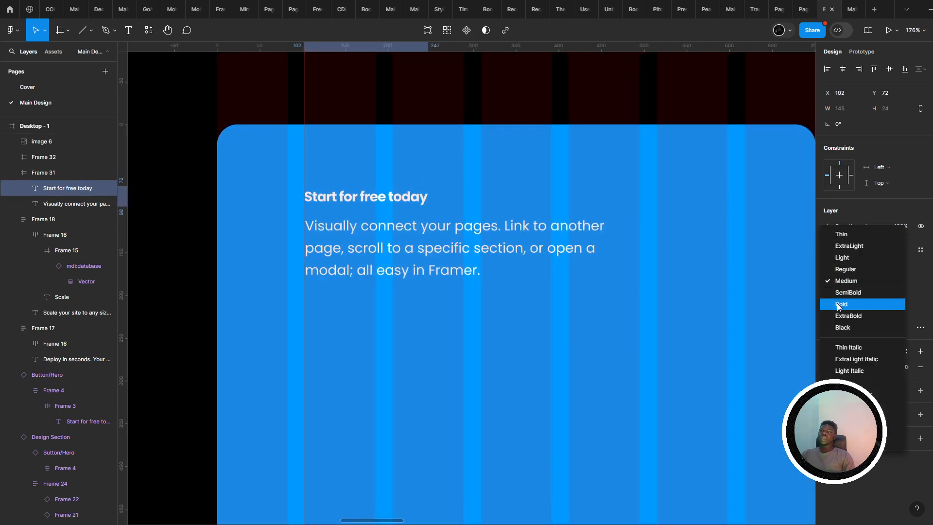
left_click(837, 293)
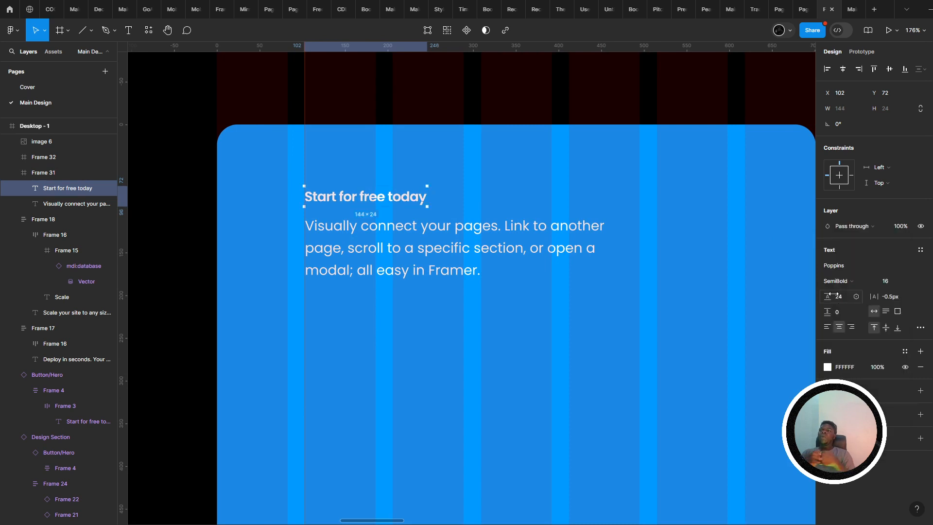
- Group the card's heading and description in a vertical auto layout with a spacing of 7
left_click(301, 226, "shift")
key("shift+a")
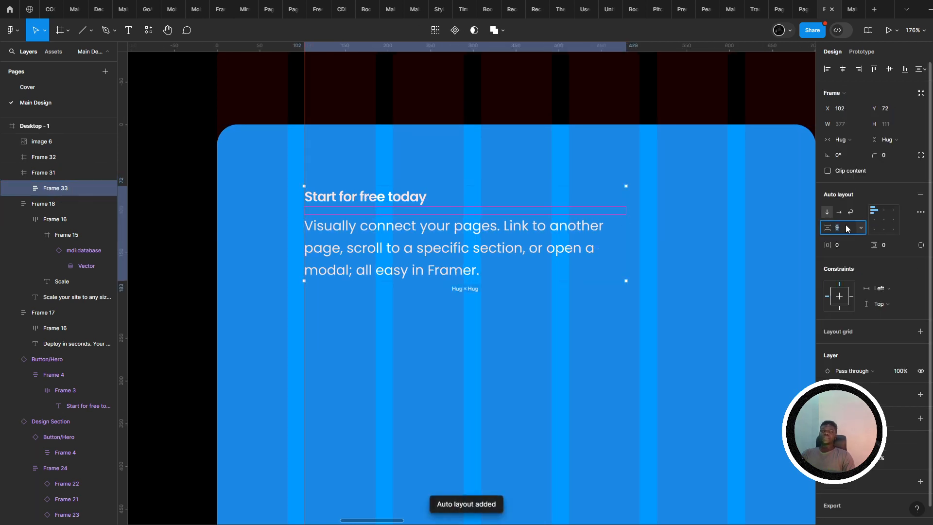
key("Down")
key("Down")
- Compare the blue card's heading and description layout with the Built-in CMS card on the Framer website
scroll(744, 226, "down", 5)
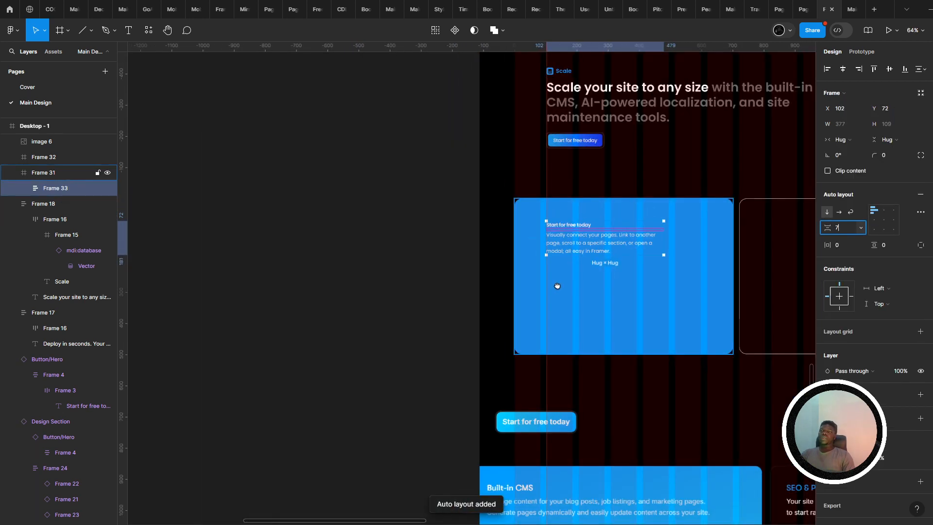
left_click_drag(557, 286, 439, 213)
scroll(366, 213, "down", 1)
scroll(470, 213, "down", 3)
scroll(470, 212, "up", 2)
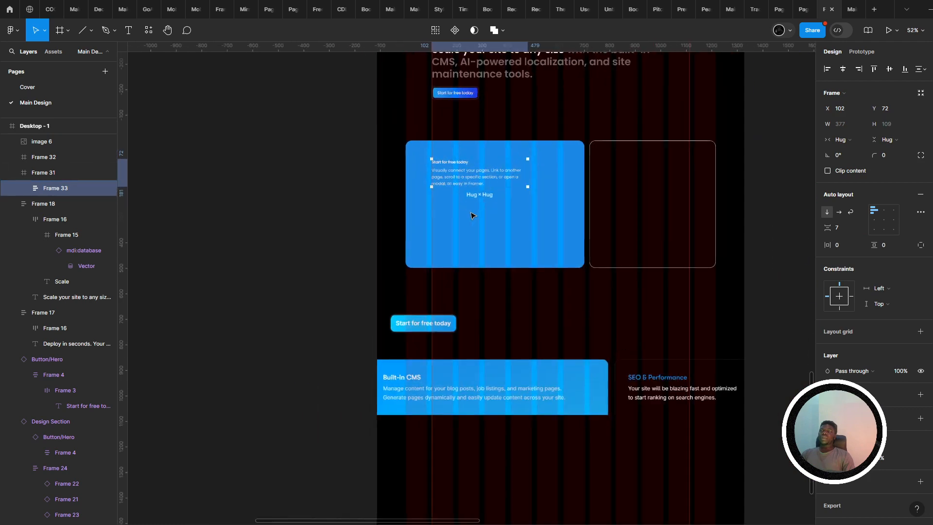
key("alt+Tab")
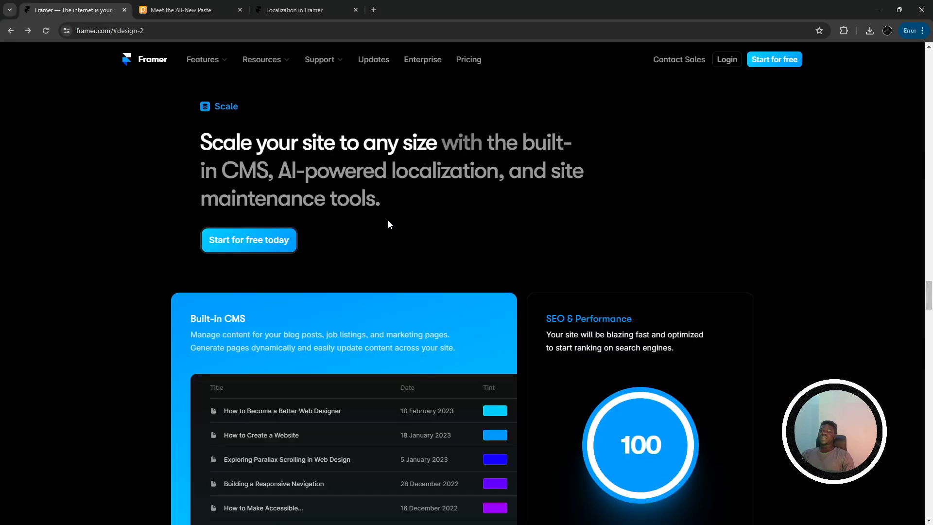
key("alt+Tab")
left_click_drag(572, 208, 415, 267)
scroll(464, 243, "up", 2)
left_click_drag(480, 237, 402, 349)
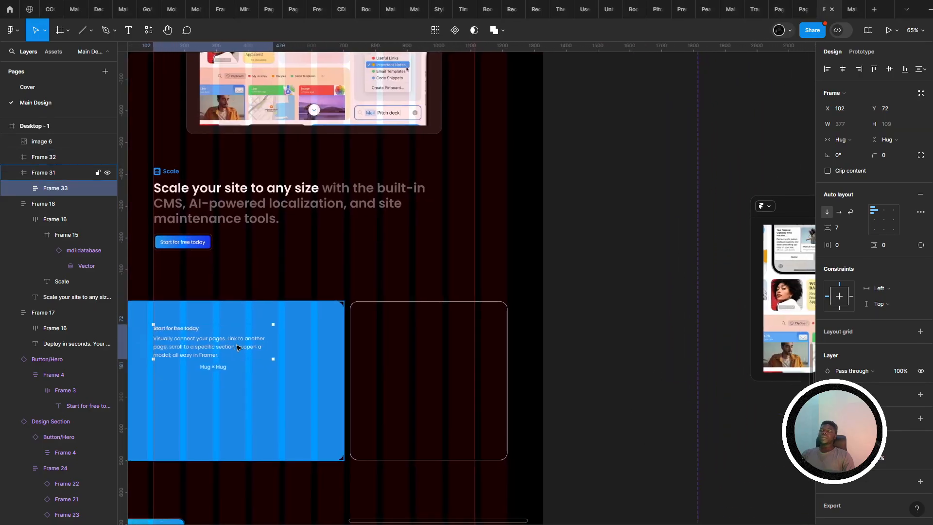
left_click_drag(200, 344, 339, 322)
key("alt")
scroll(307, 370, "up", 5)
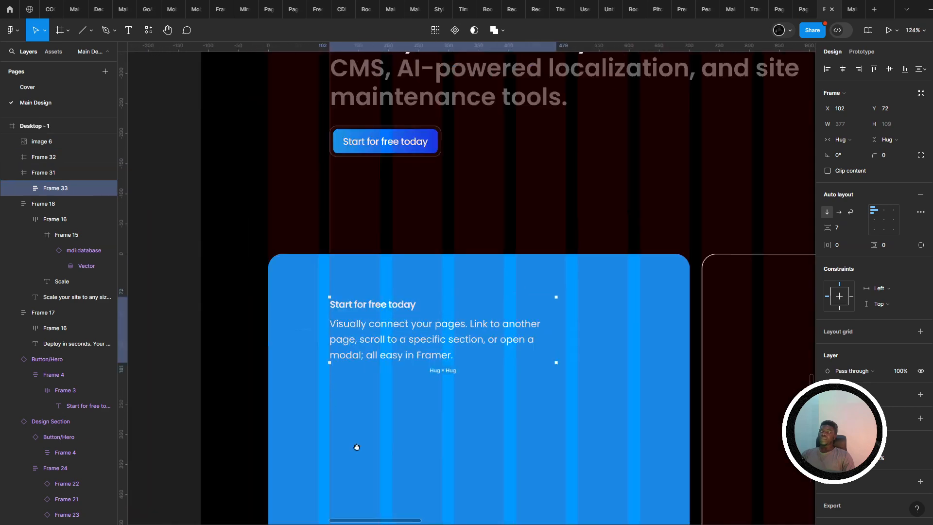
- Move the heading and description group to X 32, Y 32 inside the blue card
key("alt+Tab")
key("alt+Tab")
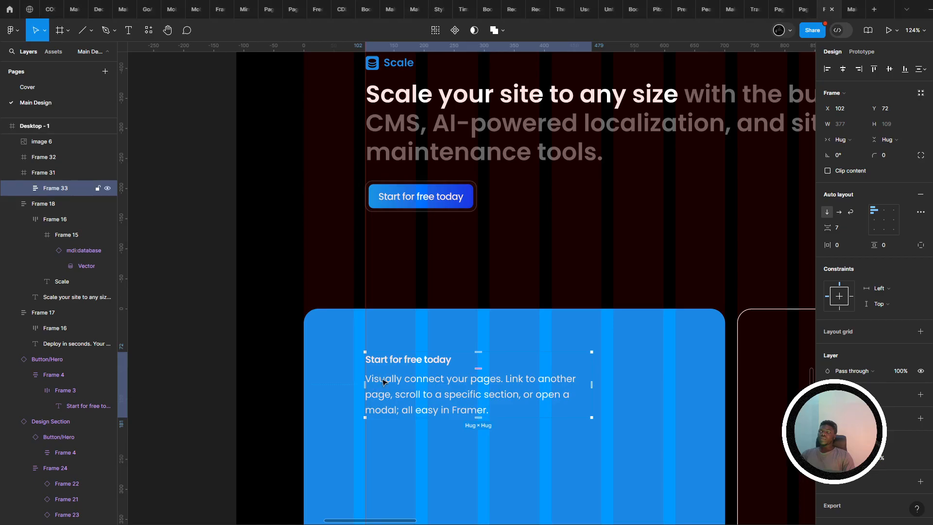
left_click_drag(383, 382, 347, 359)
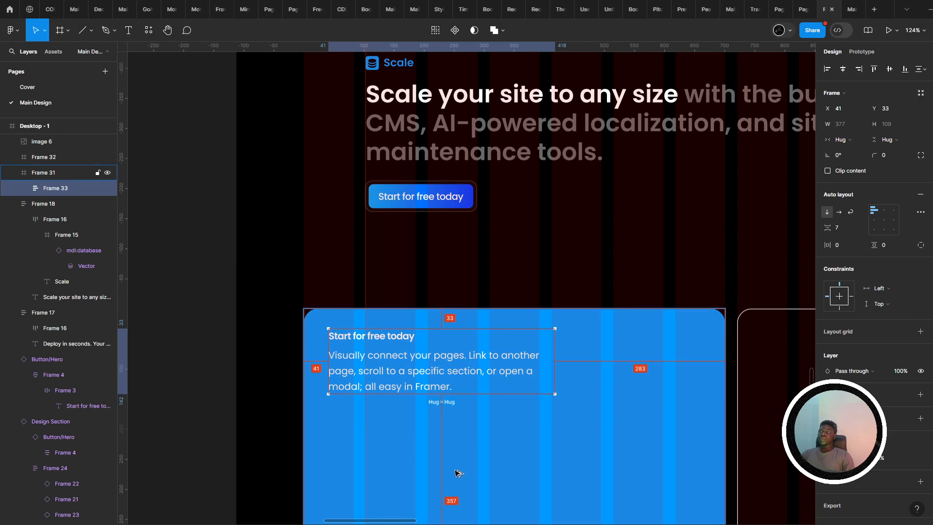
key("shift+Left")
key("Right")
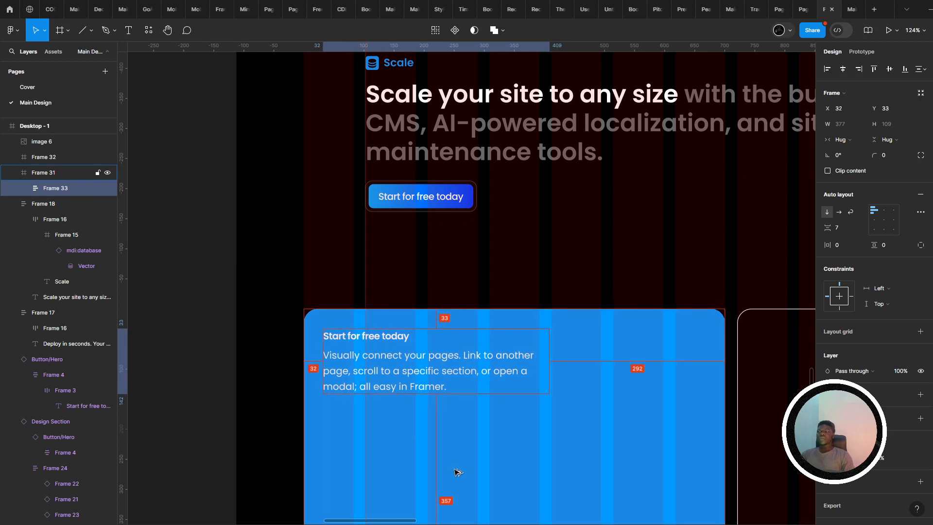
key("Up")
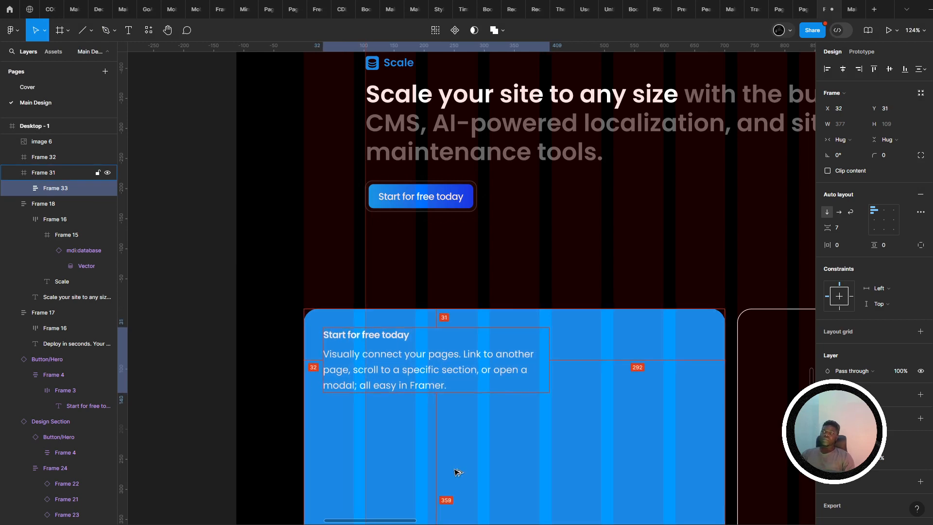
- Place a copy of the heading and description group in the outlined card at X 32, Y 32
scroll(456, 461, "down", 4)
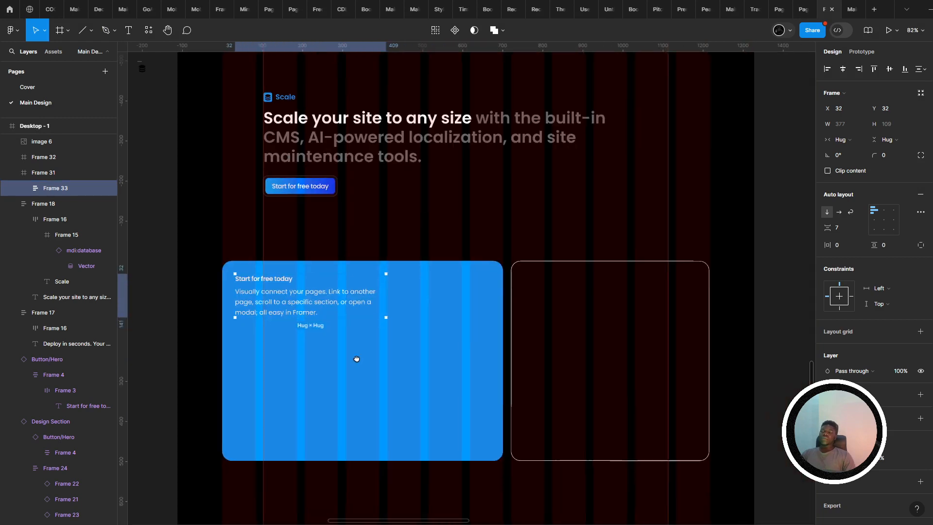
left_click(595, 337)
key("ctrl+v")
scroll(549, 331, "right", 1)
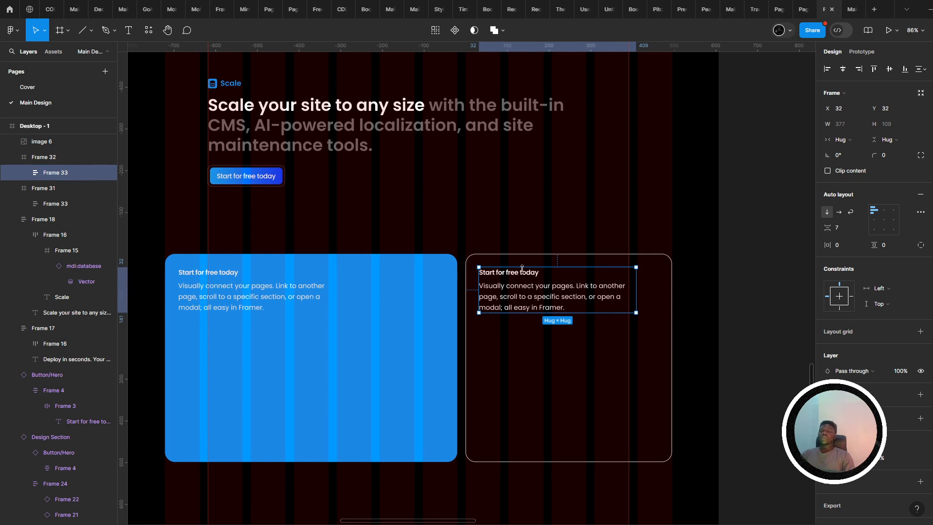
- Change the outlined card's heading to "SEO & Performance", matching the Framer website
double_click(518, 275)
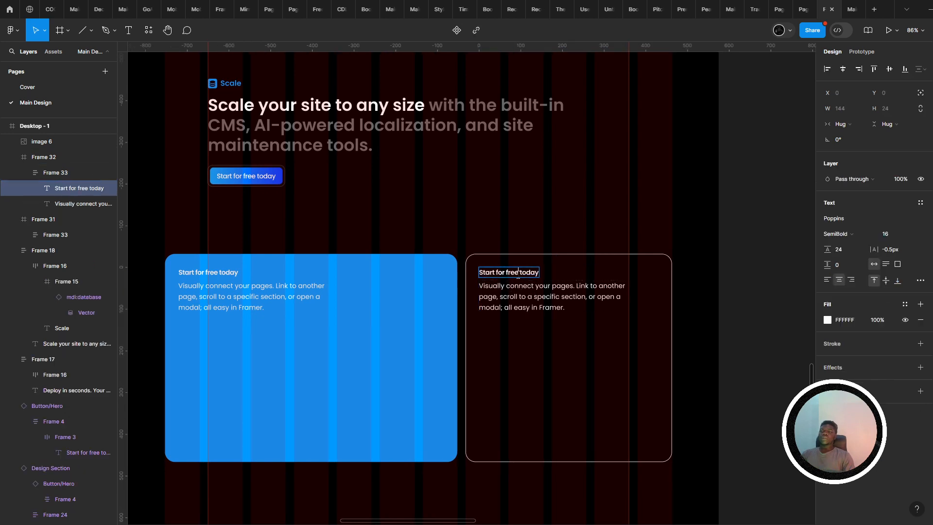
key("alt+Tab")
key("alt+Tab")
key("ctrl+a")
type("S")
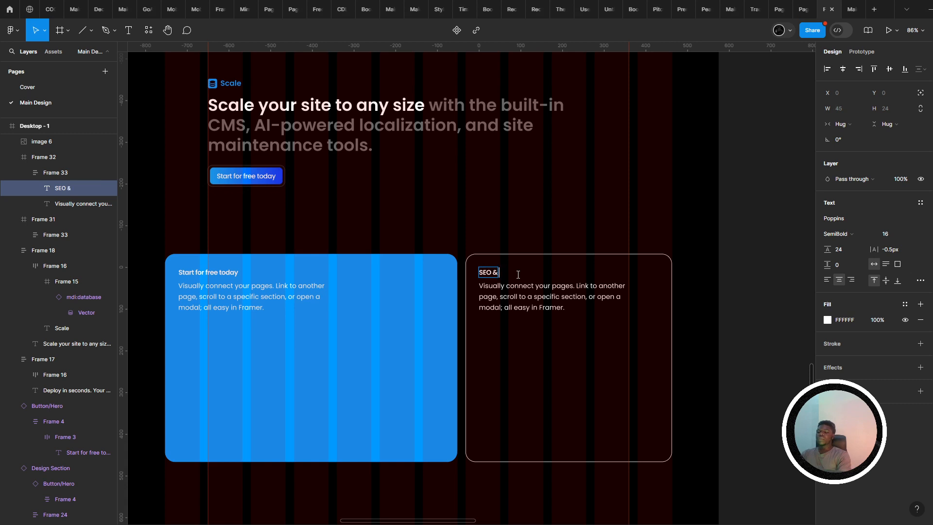
key("Escape")
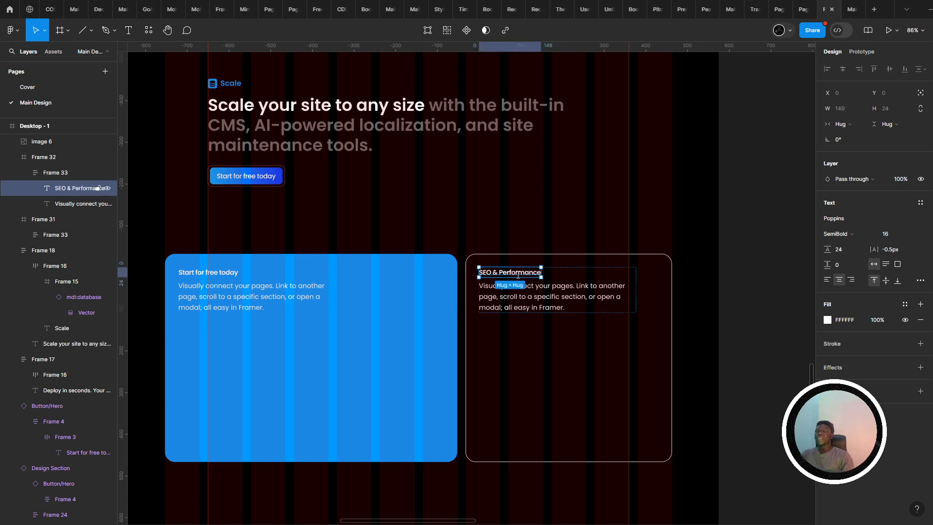
- Color the "SEO & Performance" heading with the page's blue 0099FF
left_click(827, 322)
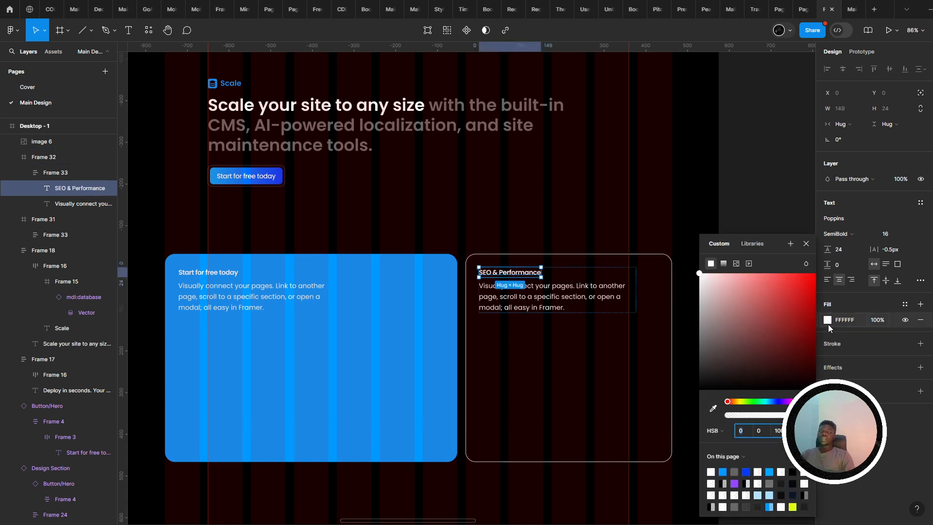
left_click(425, 413)
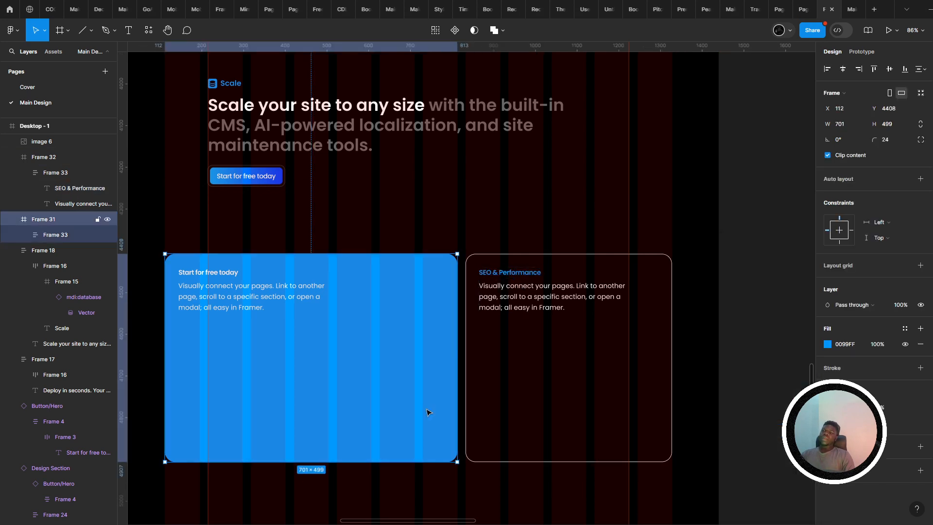
scroll(398, 418, "right", 1)
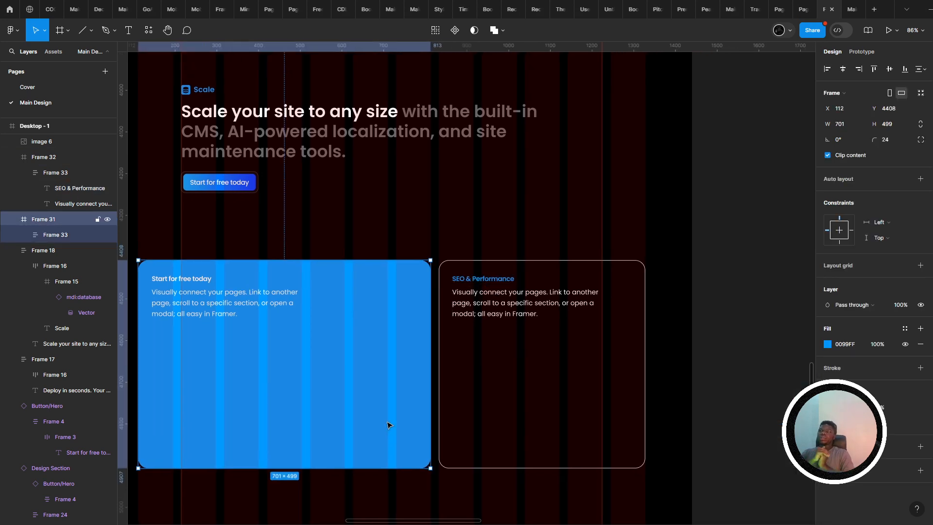
- Compare the two cards with the Built-in CMS and SEO & Performance cards on the Framer website
left_click(487, 371)
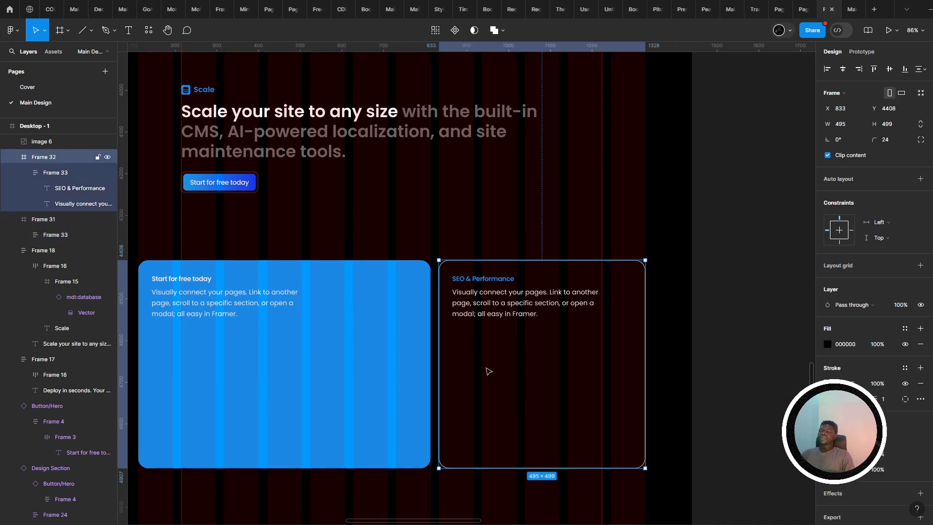
scroll(497, 342, "up", 2)
key("alt+Tab")
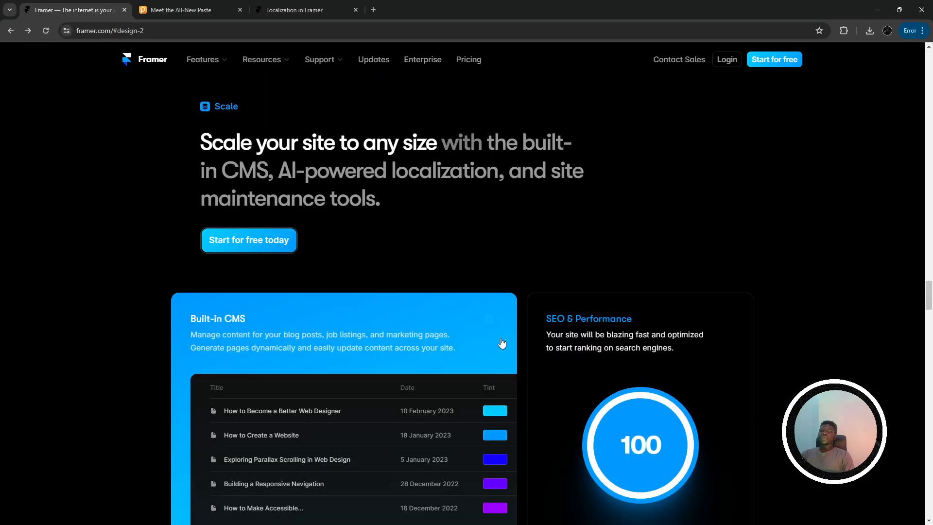
scroll(508, 340, "down", 3)
key("alt+Tab")
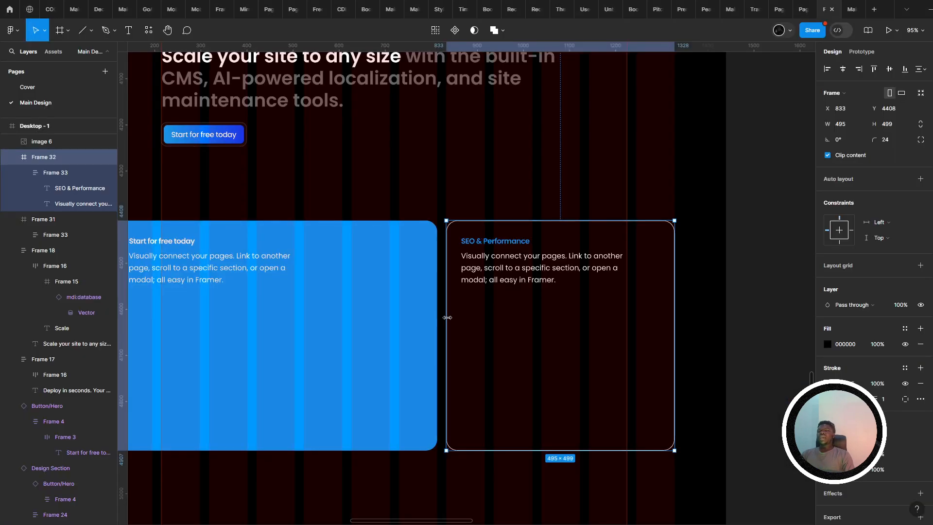
scroll(445, 316, "right", 3)
scroll(246, 190, "left", 1)
scroll(247, 189, "left", 3)
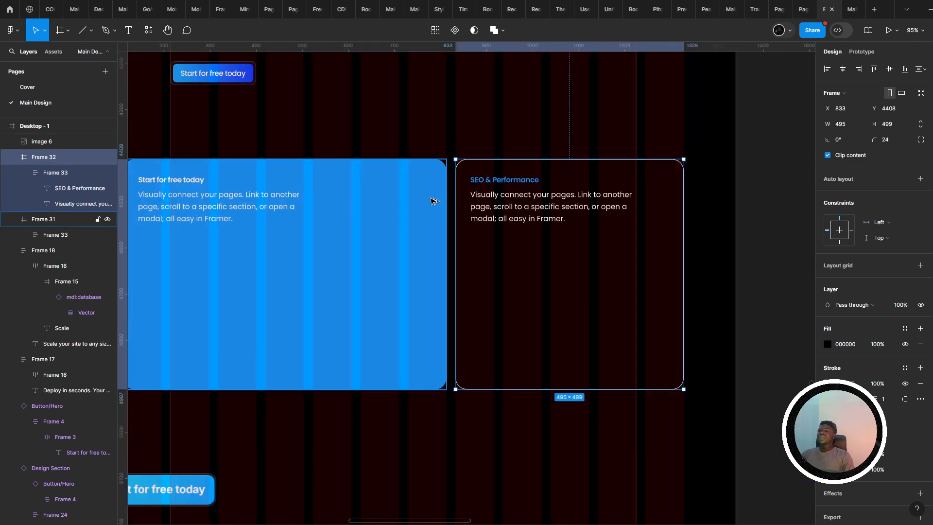
key("alt+Tab")
scroll(460, 233, "down", 2)
scroll(460, 234, "up", 3)
key("alt+Tab")
- Draw a circle about 226 by 226 below the description in the SEO & Performance card, centered horizontally at Y 200
left_click(93, 32)
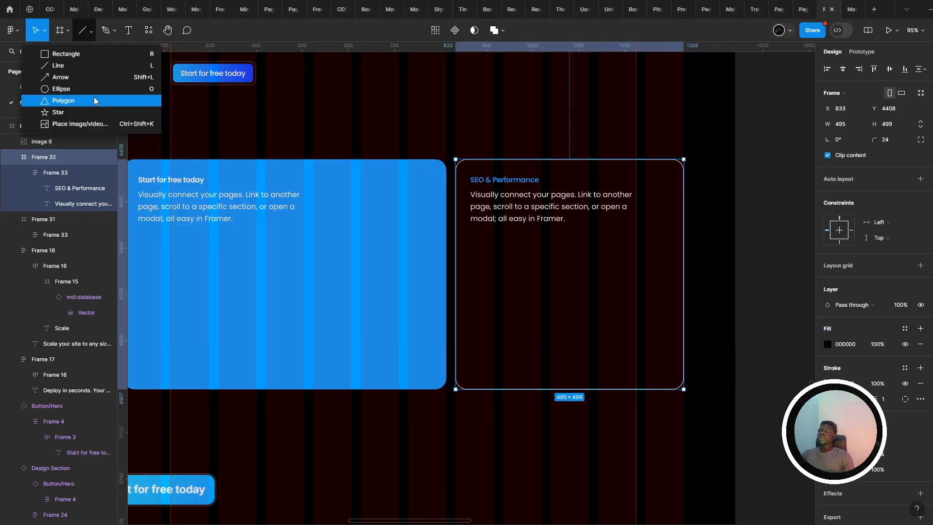
left_click(95, 99)
left_click(91, 32)
left_click(89, 89)
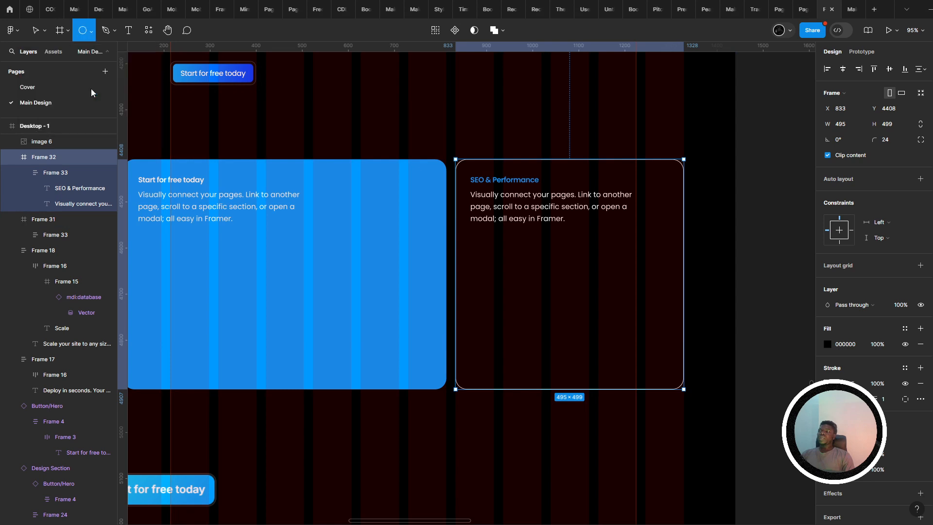
key("alt+Tab")
key("alt+Tab")
mouse_move(514, 257)
left_mouse_down()
mouse_move(597, 356)
mouse_move(619, 363)
left_mouse_up()
mouse_move(578, 311)
left_mouse_down()
mouse_move(582, 298)
mouse_move(583, 306)
mouse_move(573, 303)
left_mouse_up()
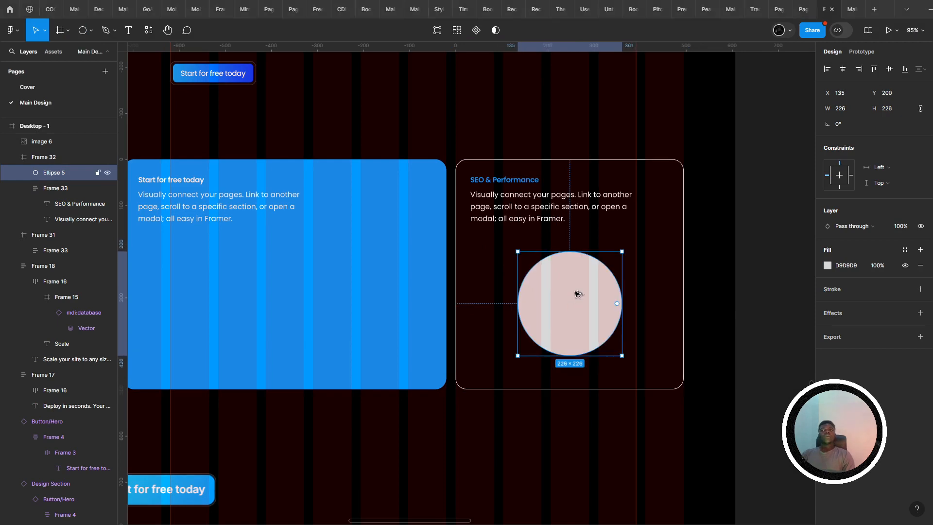
- Fill the circle in the SEO & Performance card with the page's blue 0099FF
key("alt+Tab")
key("alt+Tab")
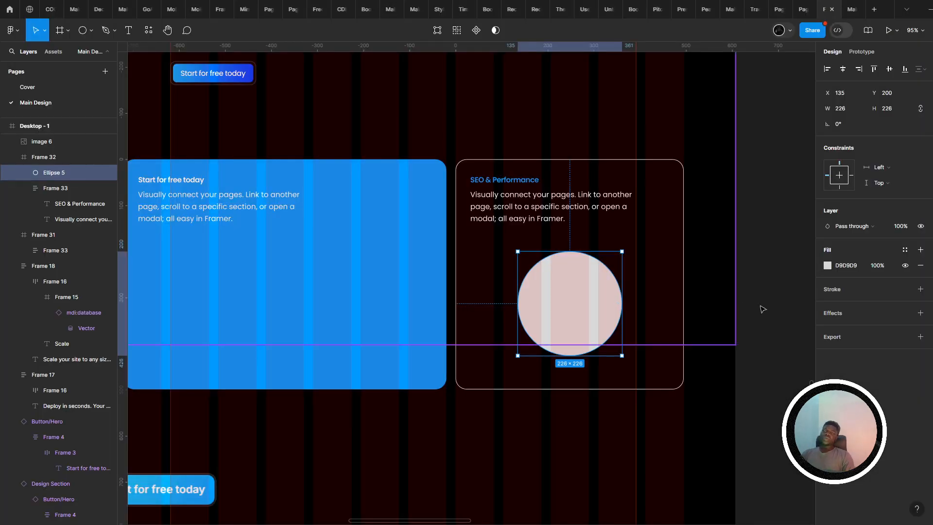
left_click(828, 266)
left_click(723, 472)
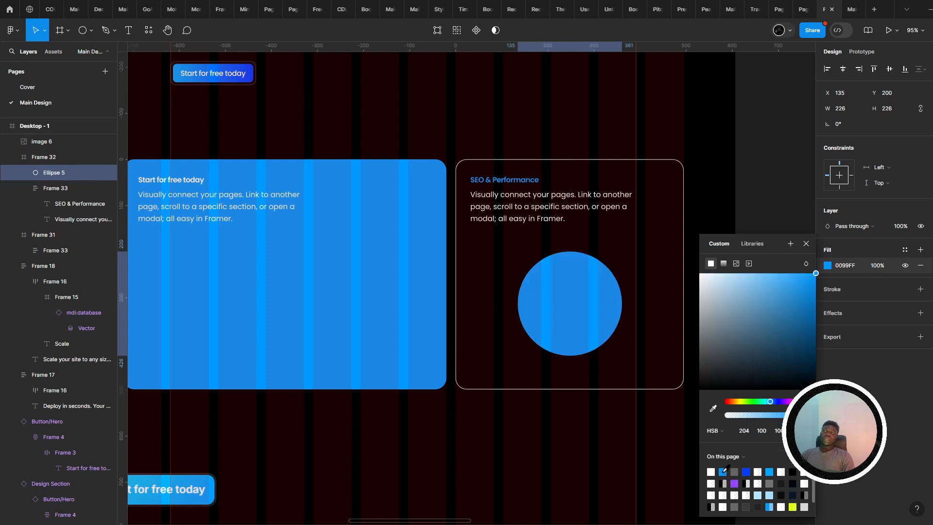
scroll(557, 315, "up", 1)
- Duplicate the blue circle, shrink the copy around its center to about 144 by 144, and fill it with white FFFFFF
left_click(559, 314)
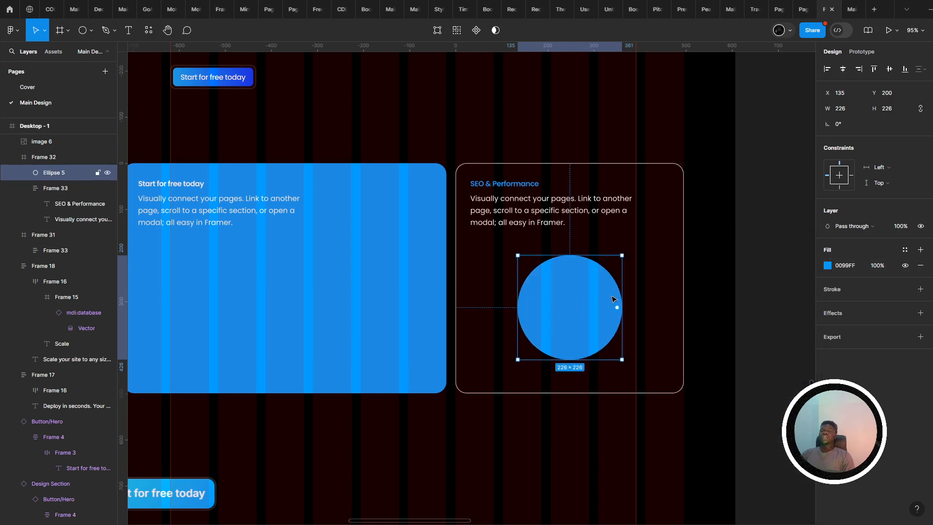
key("ctrl+d")
left_click_drag(622, 303, 603, 298)
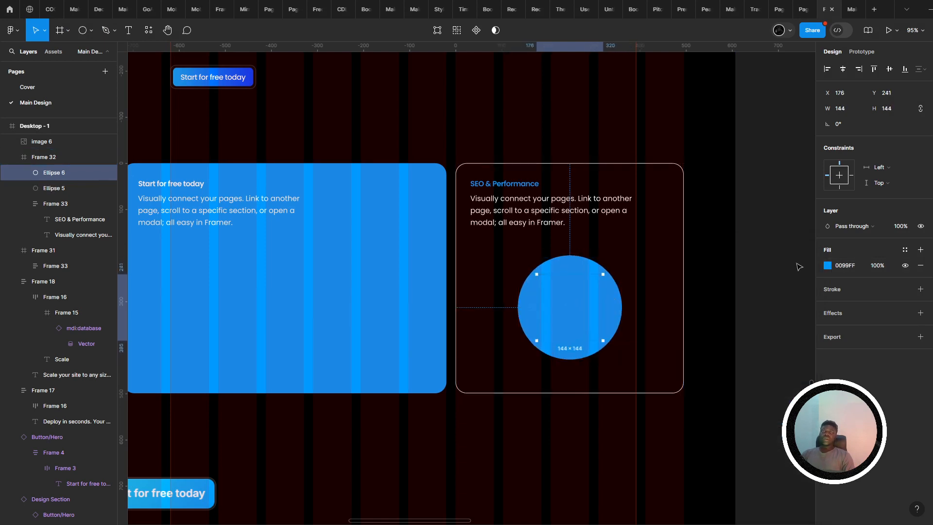
left_click(826, 266)
left_click_drag(756, 293, 641, 226)
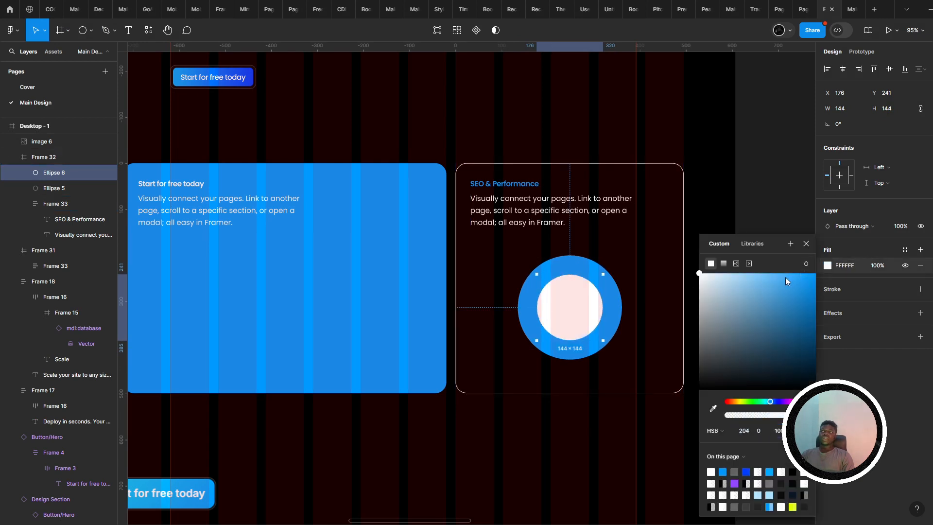
- Swap the inner circle's white fill for an inside stroke of 15 and enlarge the ring to about 188 by 188
key("shift+x")
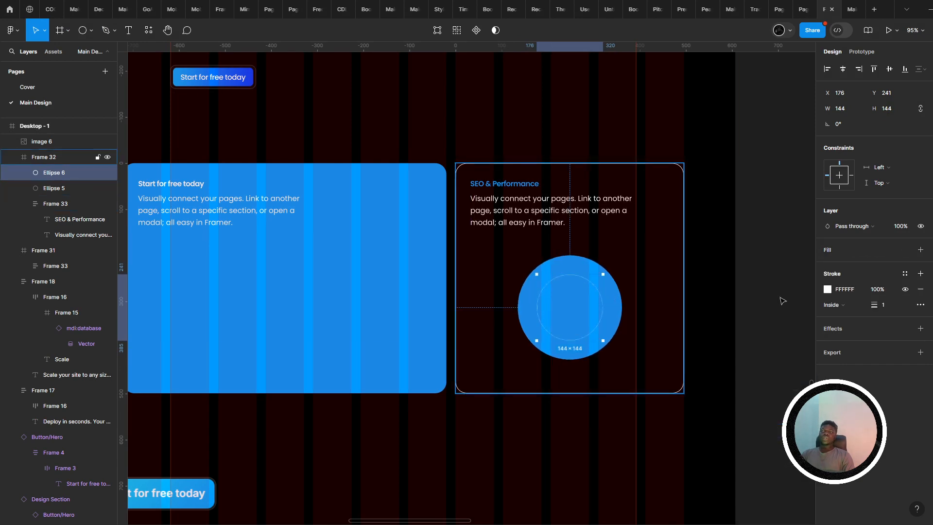
left_click_drag(878, 306, 880, 306)
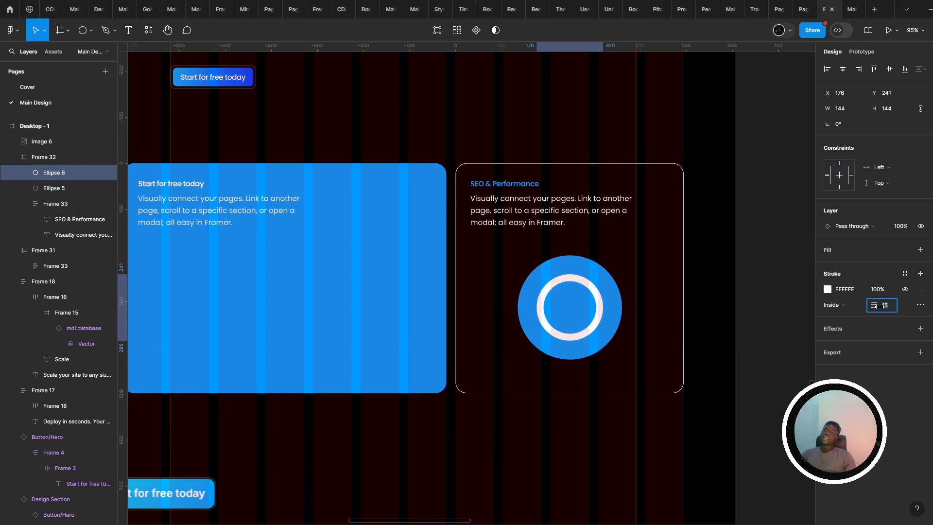
key("alt+Tab")
key("alt+Tab")
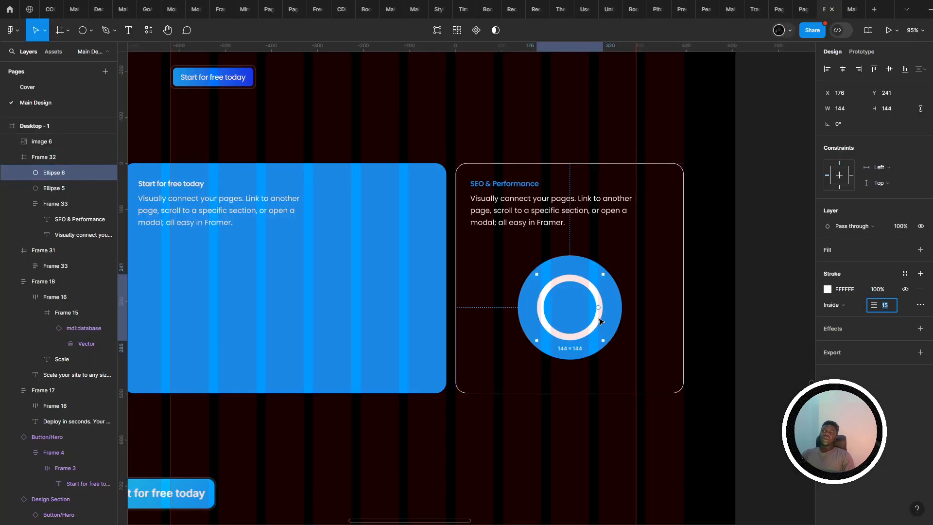
left_click_drag(604, 303, 614, 303)
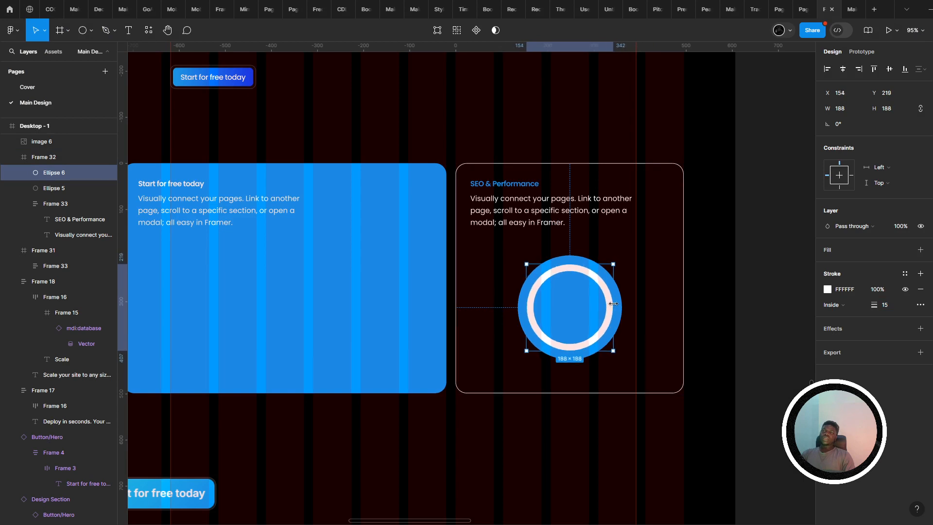
- Copy the "SEO & Performance" heading into the middle of the ring at X 181, Y 306 and color it white FFFFFF
double_click(511, 186)
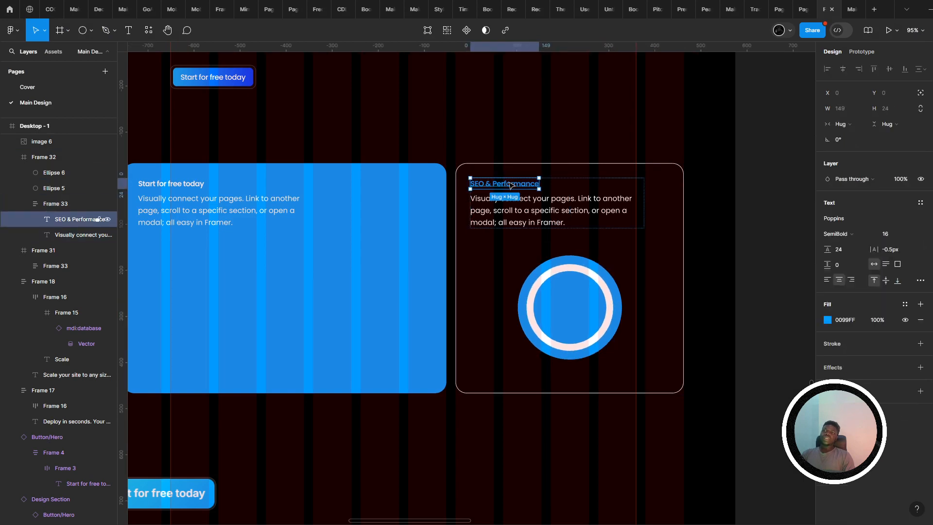
left_click_drag(525, 207, 573, 309)
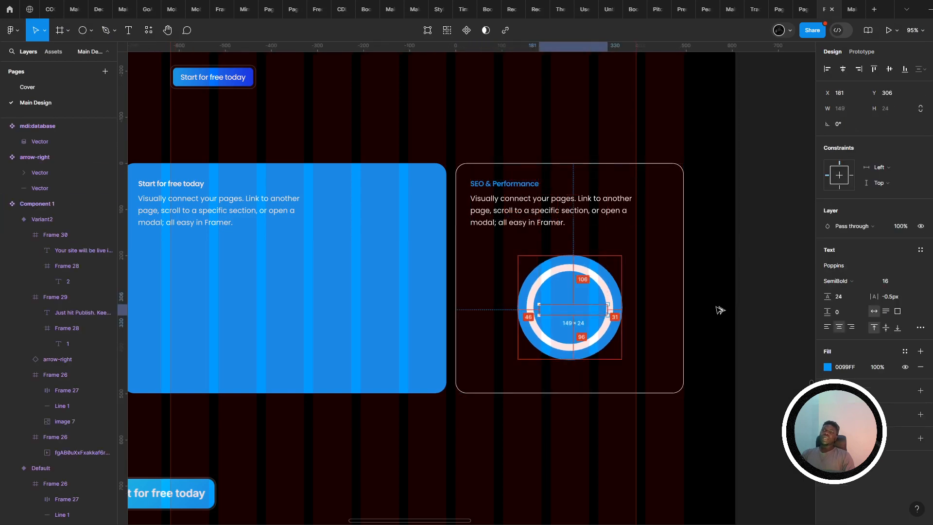
left_click(826, 367)
left_click_drag(783, 344, 430, 160)
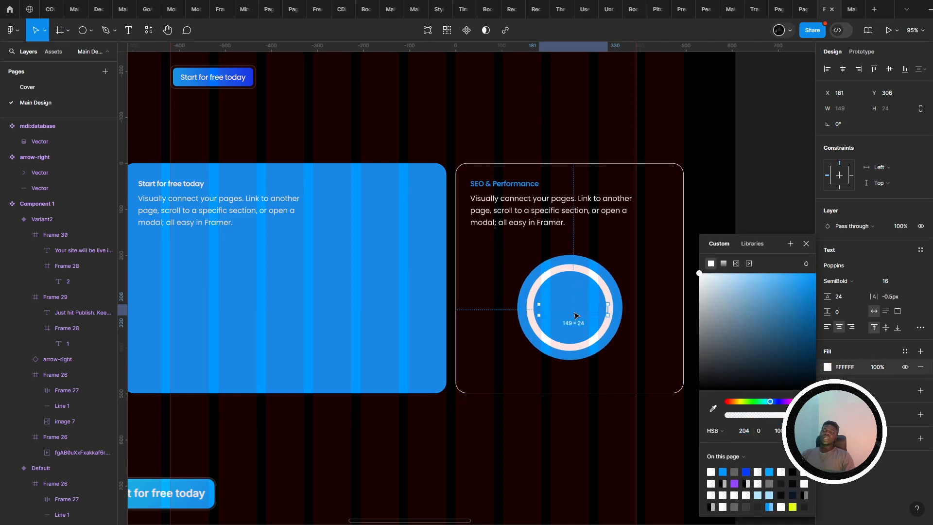
scroll(637, 312, "up", 2)
key("Escape")
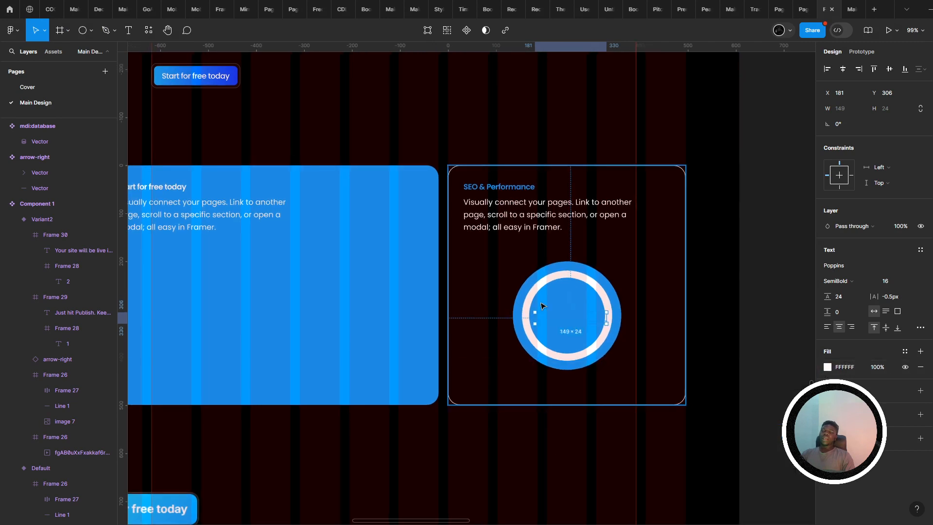
- Replace the white text inside the ring with "100"
scroll(486, 320, "up", 5)
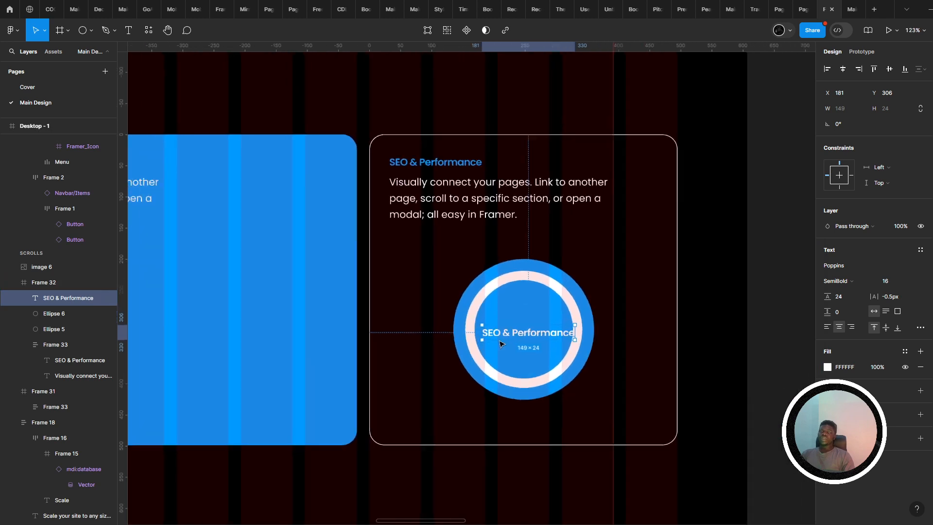
double_click(503, 345)
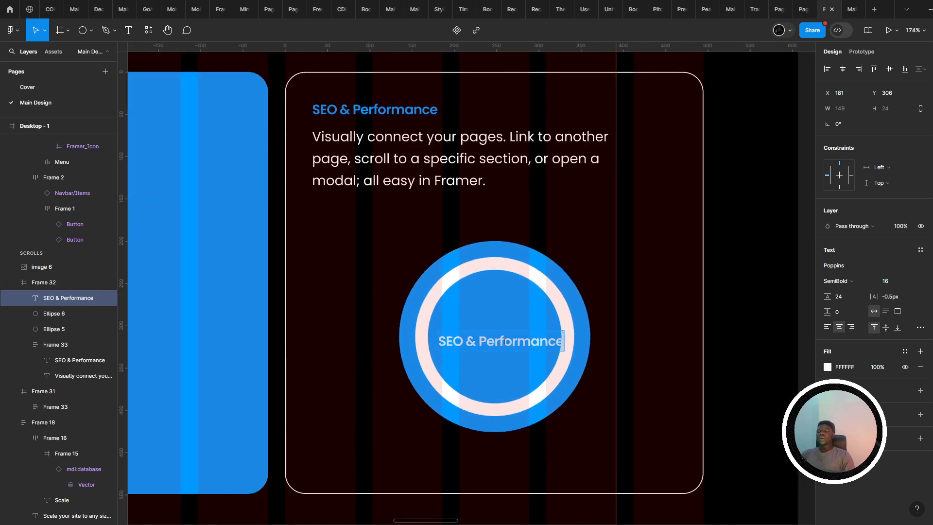
type("100")
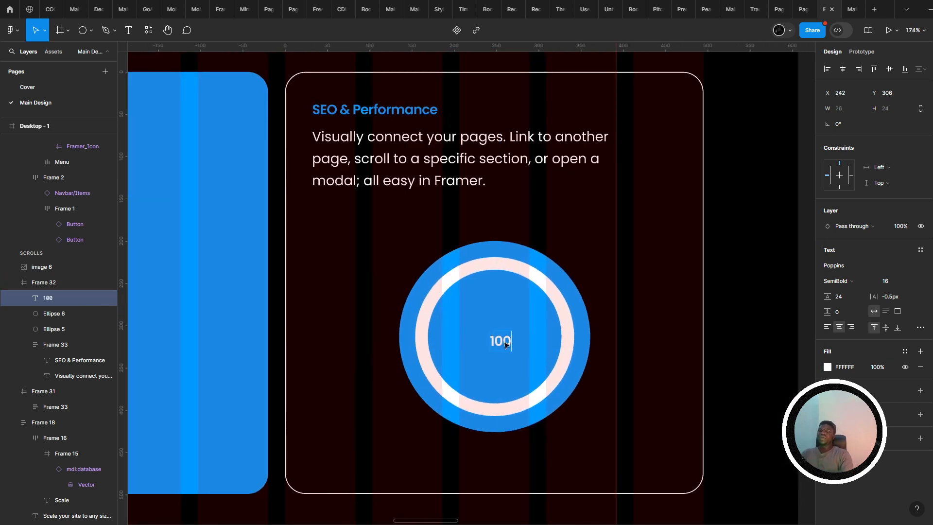
- Scale the "100" text inside the ring proportionally to about 106 by 100
key("Escape")
key("k")
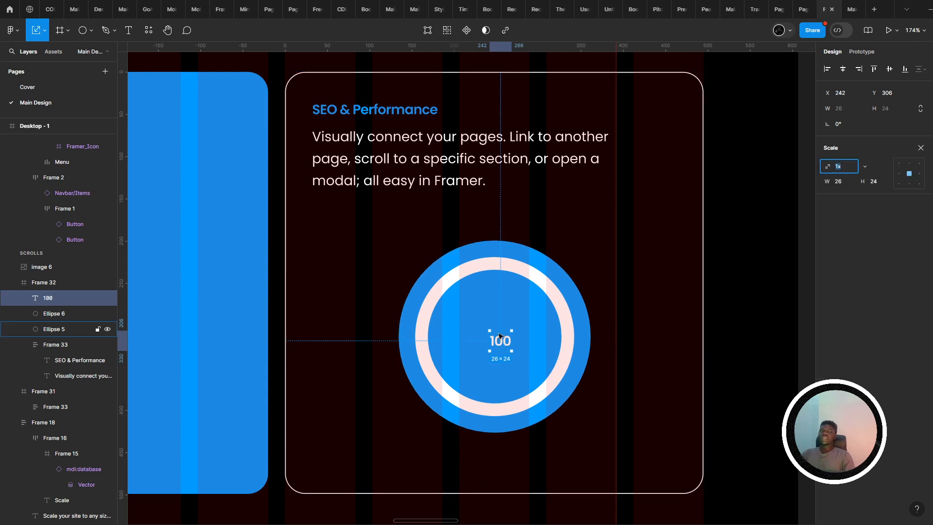
left_click_drag(510, 341, 544, 333, "alt")
key("ctrl+z")
key("v")
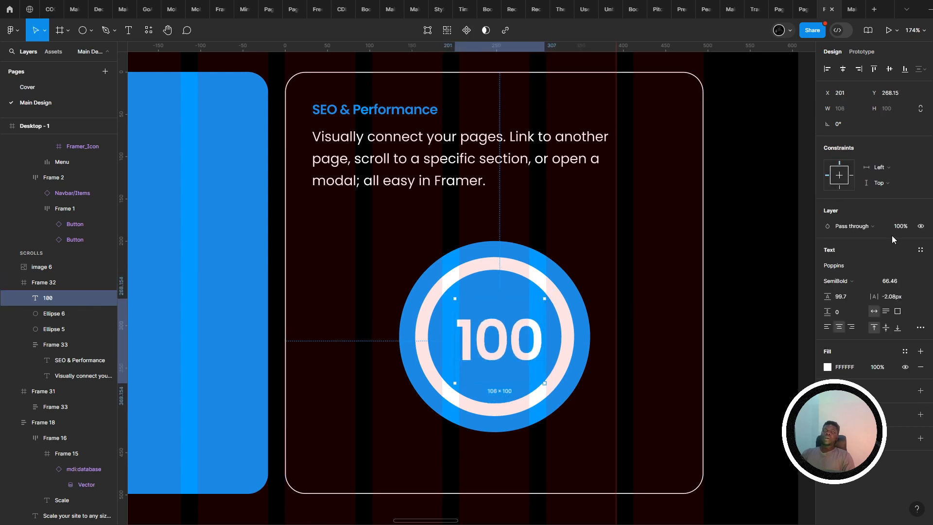
- Set the "100" text's weight to ExtraBold and move it to X 193, Y 263 in the middle of the ring
left_click(851, 282)
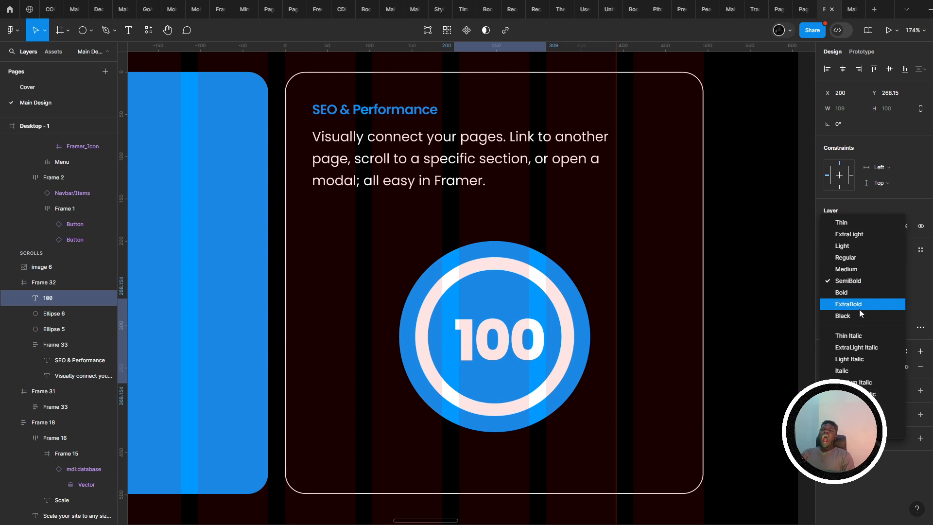
left_click(858, 309)
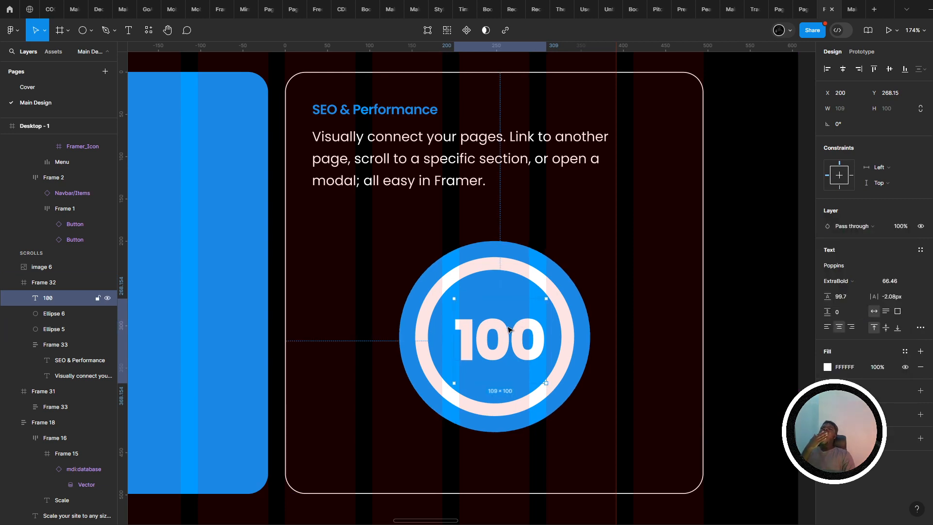
left_click_drag(502, 333, 497, 328)
- Reduce the white ring's stroke width to 12
left_click(512, 277)
left_click(512, 267)
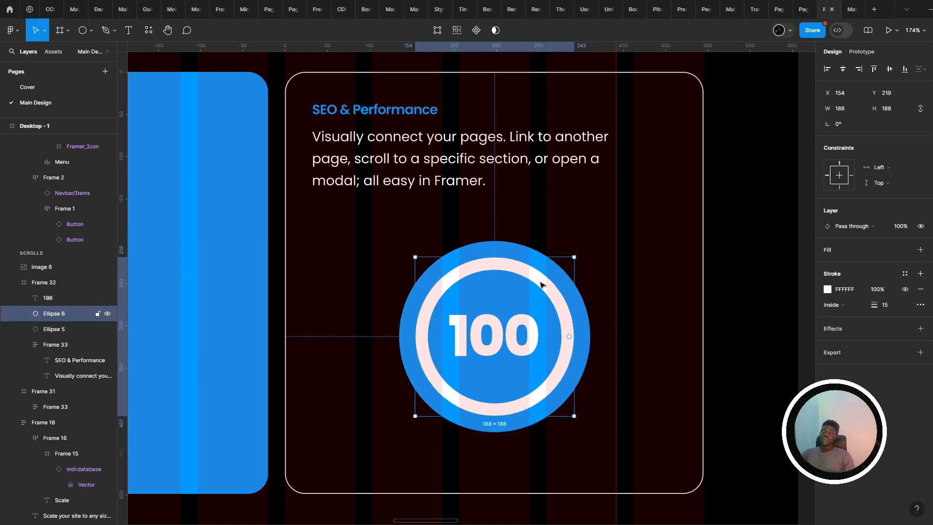
key("Down")
key("Down")
key("Down")
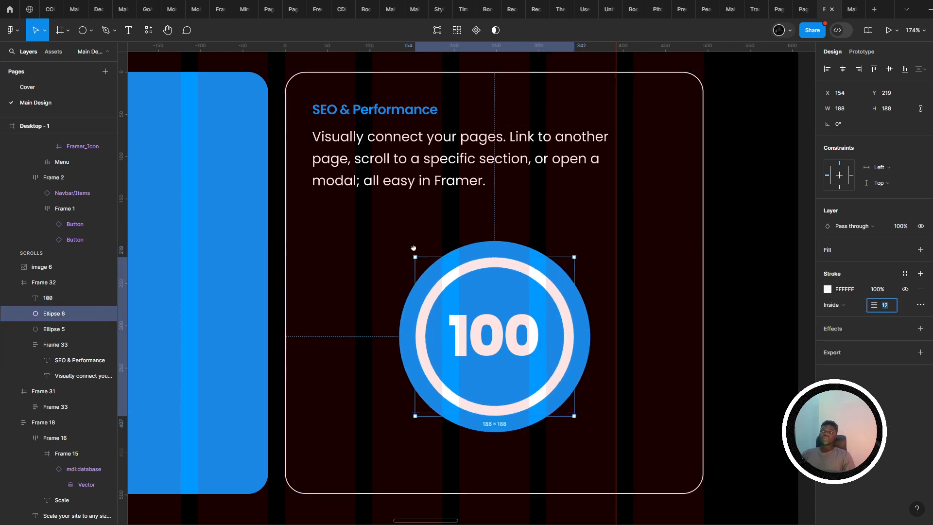
- Check the score circle on the Framer website, and set the "100" text's font size to 48 in the Figma design
scroll(399, 263, "down", 3)
left_click(397, 320)
key("alt+Tab")
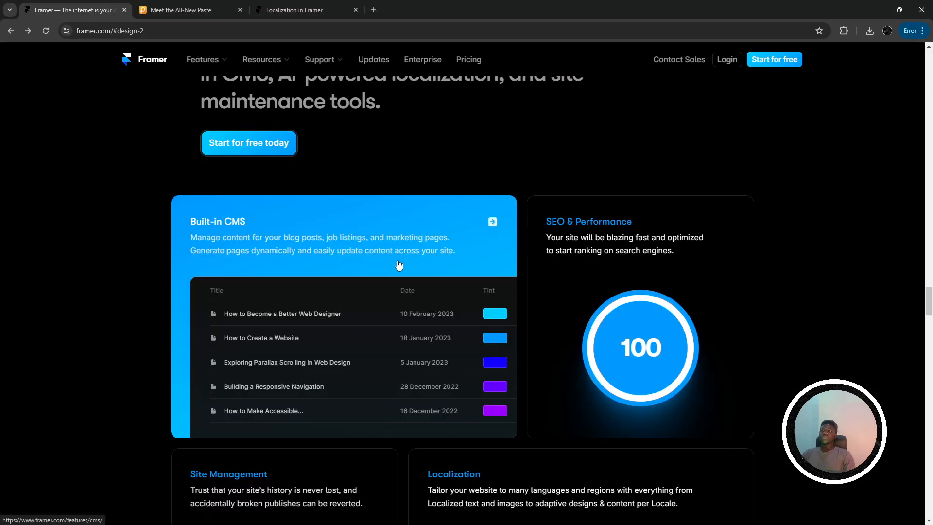
key("alt+Tab")
double_click(485, 318)
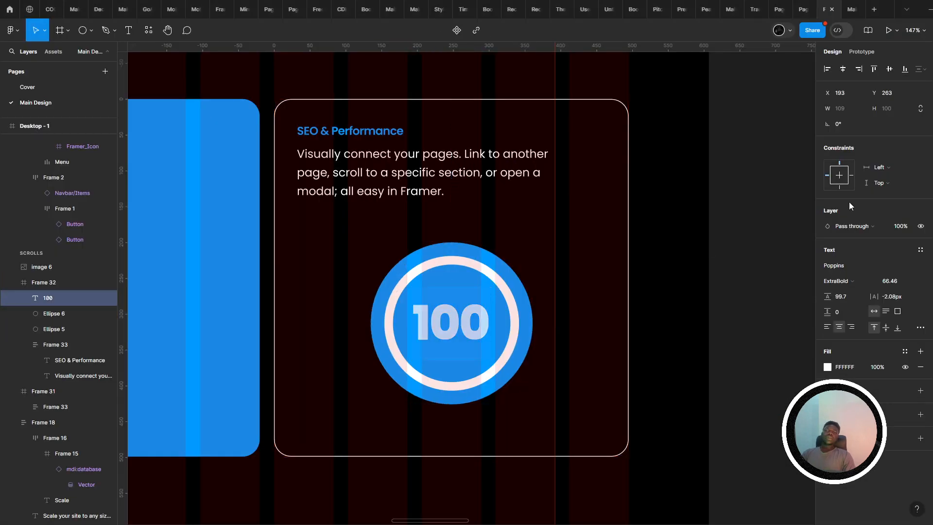
key("Escape")
left_click(915, 285)
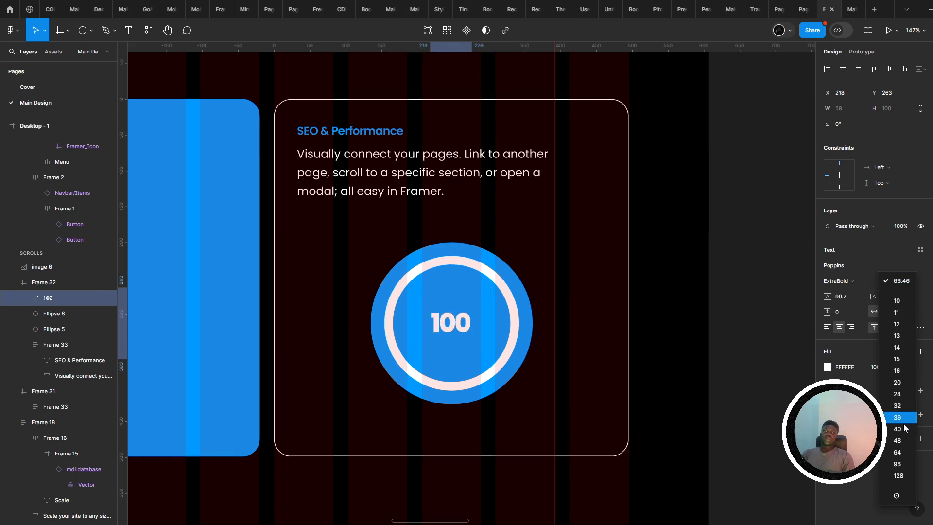
left_click(897, 441)
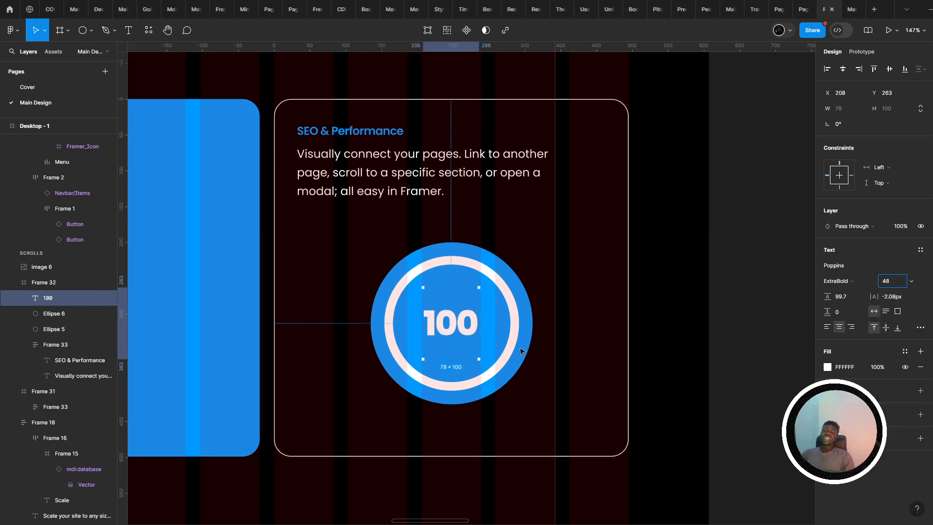
- Center the "100" text horizontally in the SEO & Performance card, keeping its vertical position
left_click(849, 73)
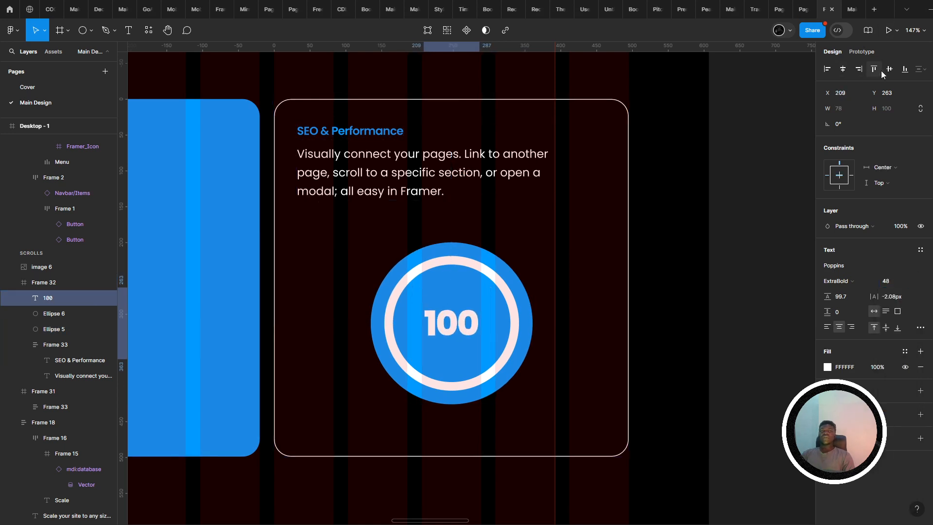
left_click(879, 71)
key("ctrl+z")
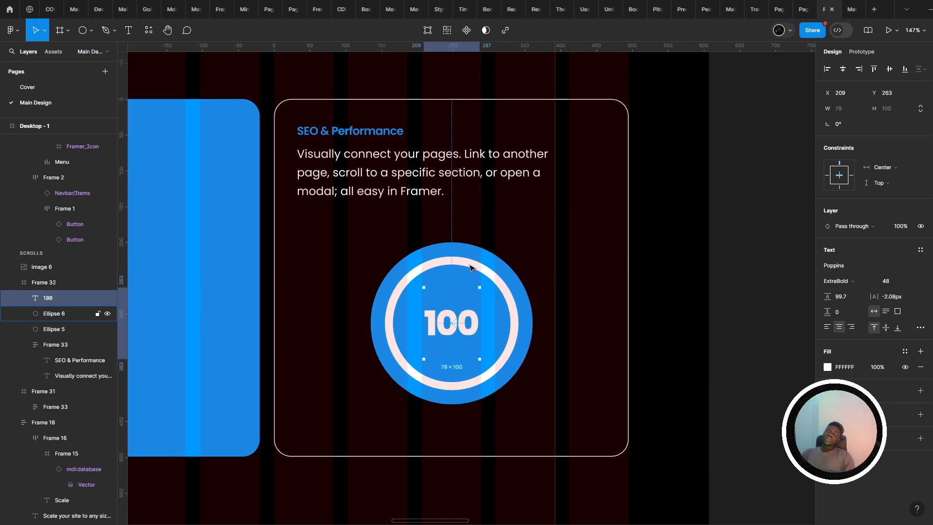
- Wrap the "100" text, the white ring and the outer blue circle in a frame and center it horizontally in the card
left_click(470, 265)
left_click(465, 253, "shift")
left_click(458, 336, "shift")
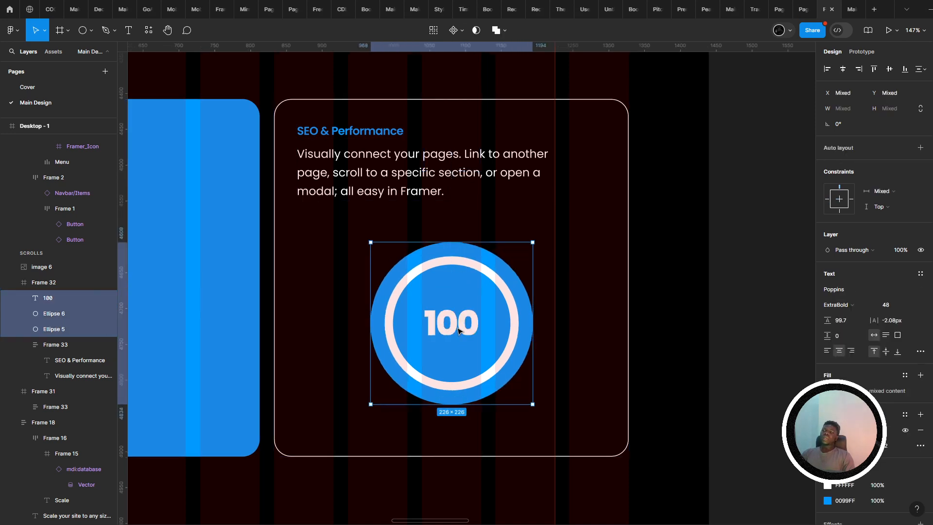
right_click(465, 335)
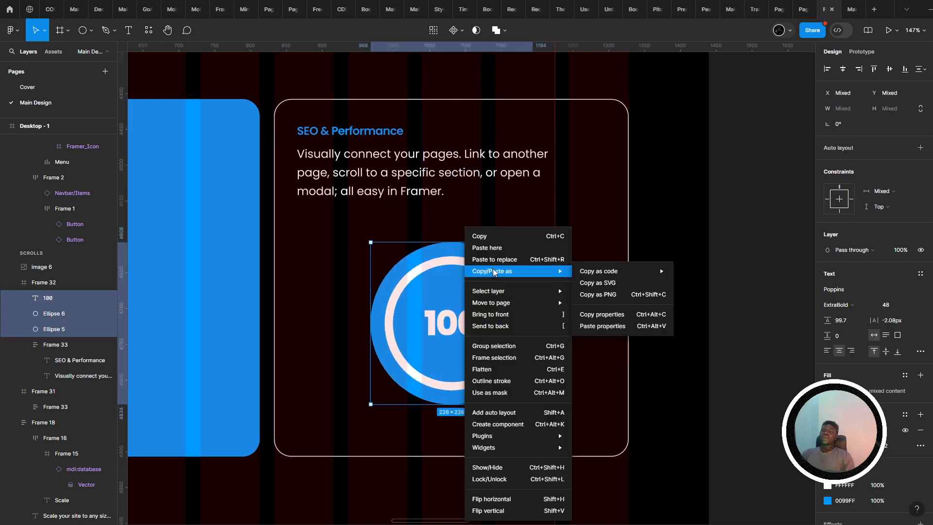
left_click(493, 358)
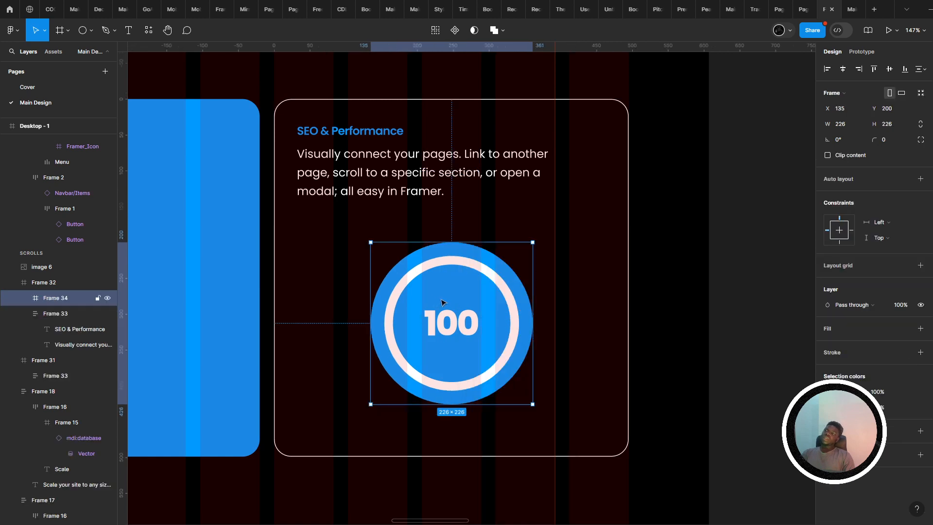
left_click(842, 69)
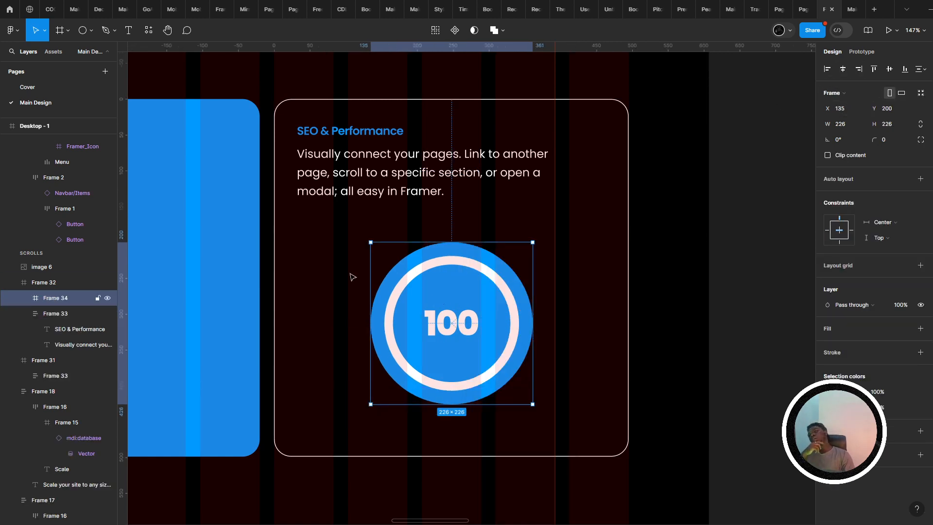
- Place a copy of the outer blue circle in the card behind the score frame and resize it to about 208 by 208
scroll(402, 298, "down", 2)
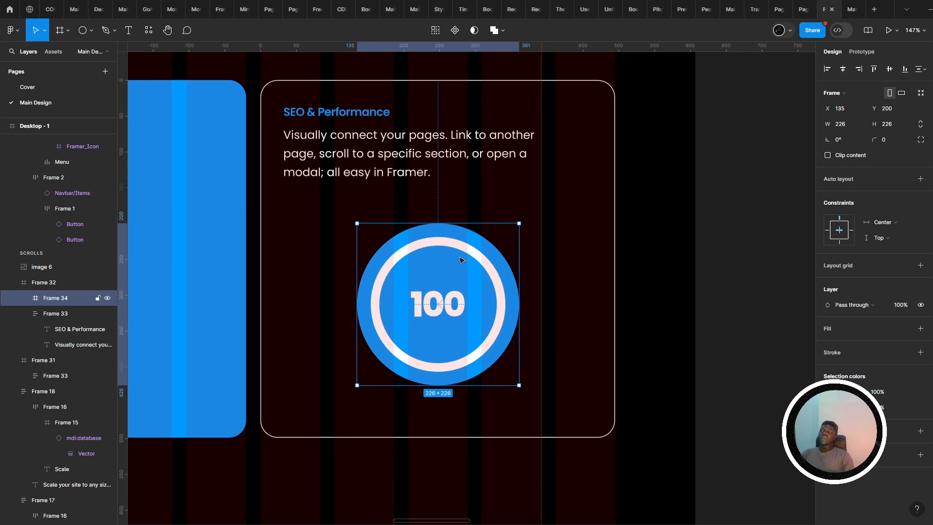
double_click(481, 246)
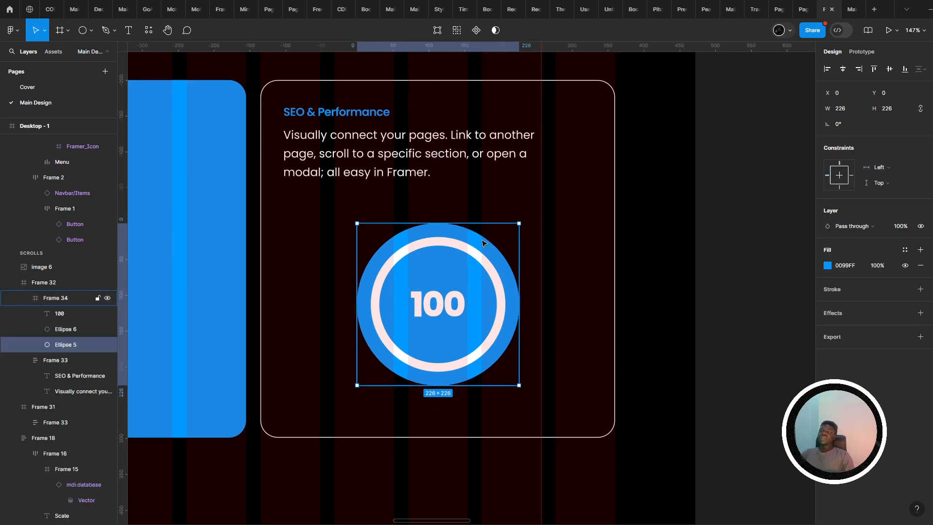
left_click(553, 277)
left_click_drag(432, 340, 437, 387)
key("[")
key("ctrl+z")
left_click_drag(354, 381, 543, 393)
left_click_drag(618, 358, 554, 360)
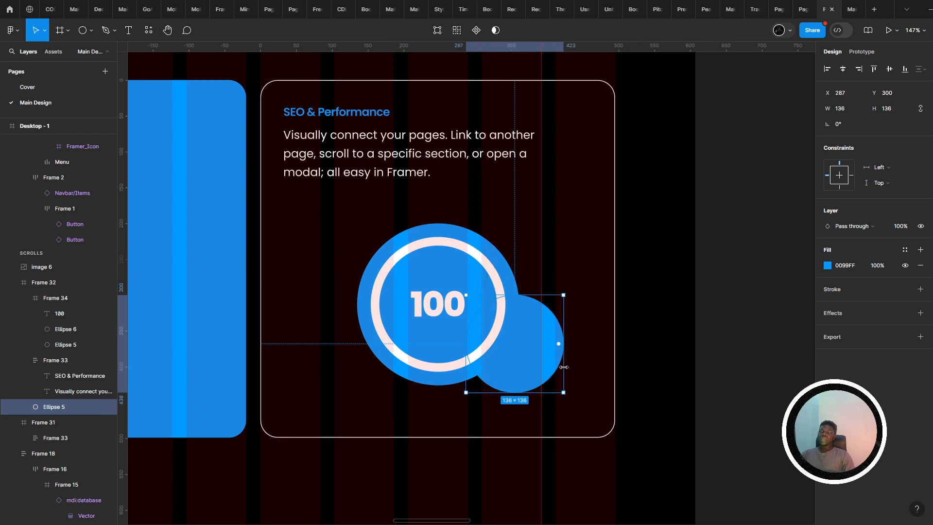
left_click_drag(563, 392, 588, 417)
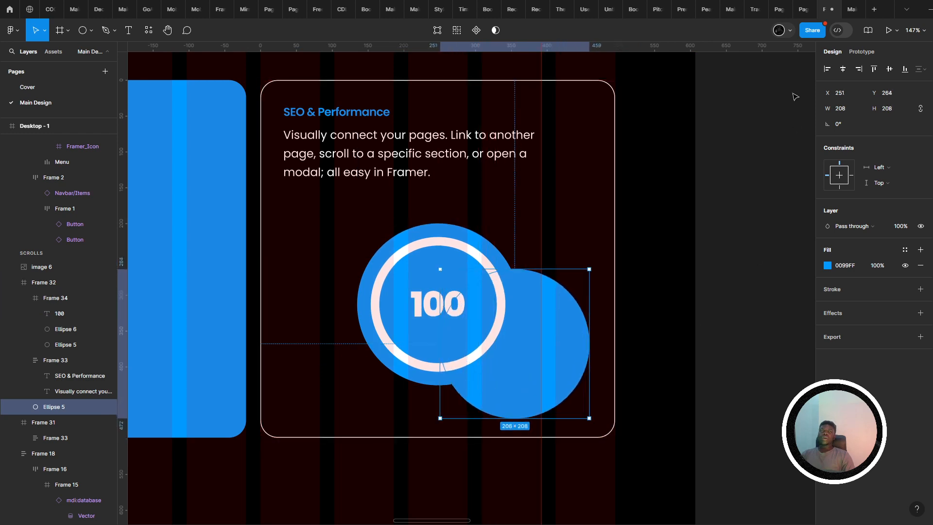
- Center the copied blue circle horizontally, enlarge it to 226 by 226 and move it up to Y 215
left_click(843, 72)
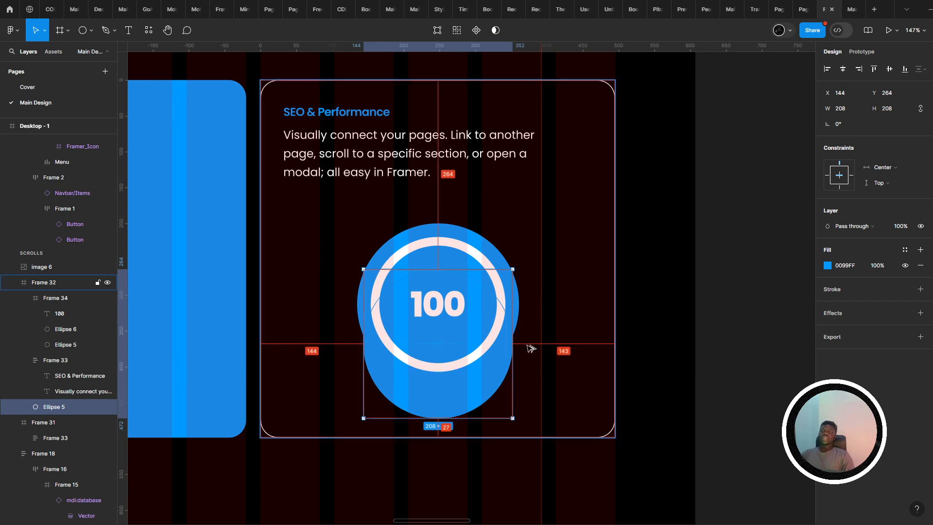
left_click_drag(514, 351, 517, 348)
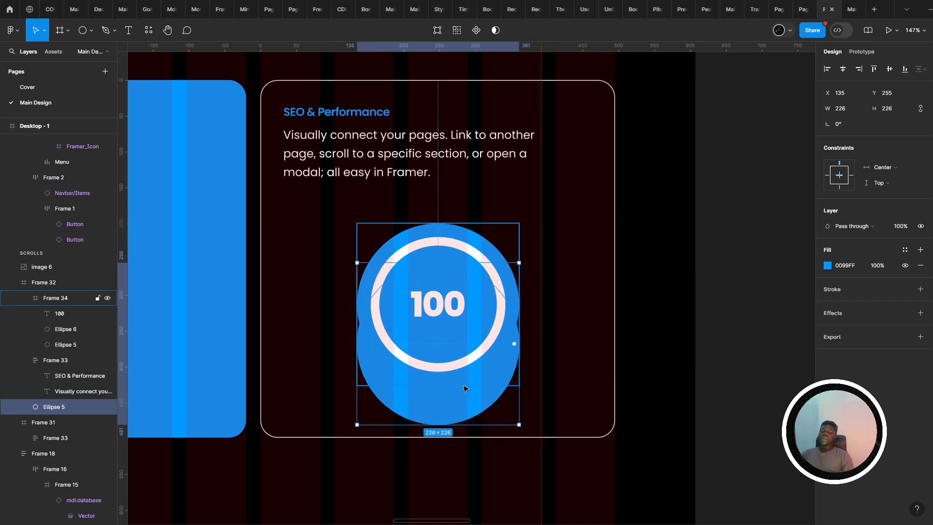
key("shift+Up")
key("shift+Up")
key("shift+Up")
key("shift+Up")
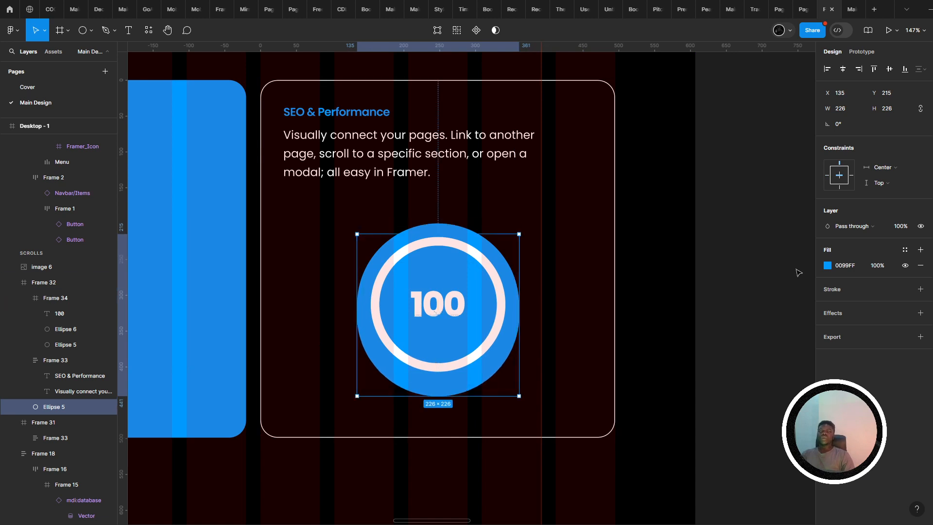
- Add a layer blur of 70 to the copied blue circle behind the score frame
left_click(919, 313)
left_click(826, 328)
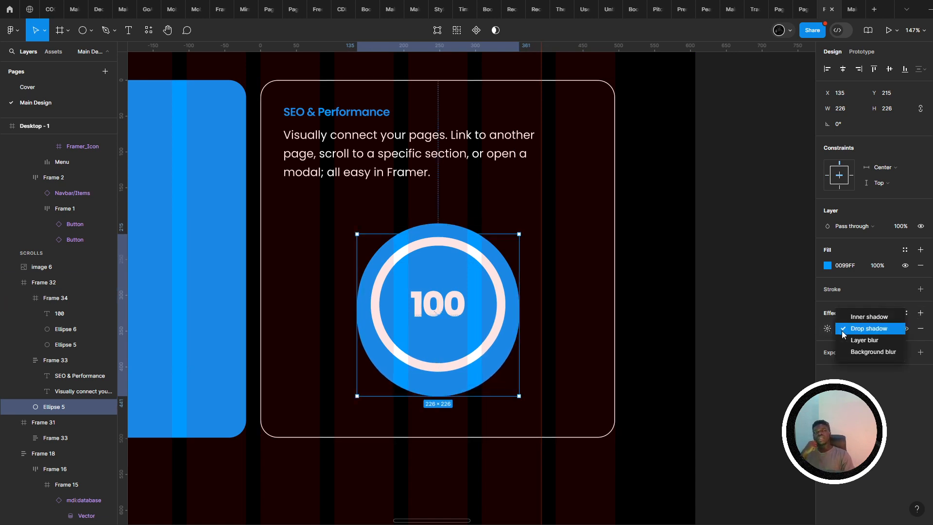
left_click(850, 340)
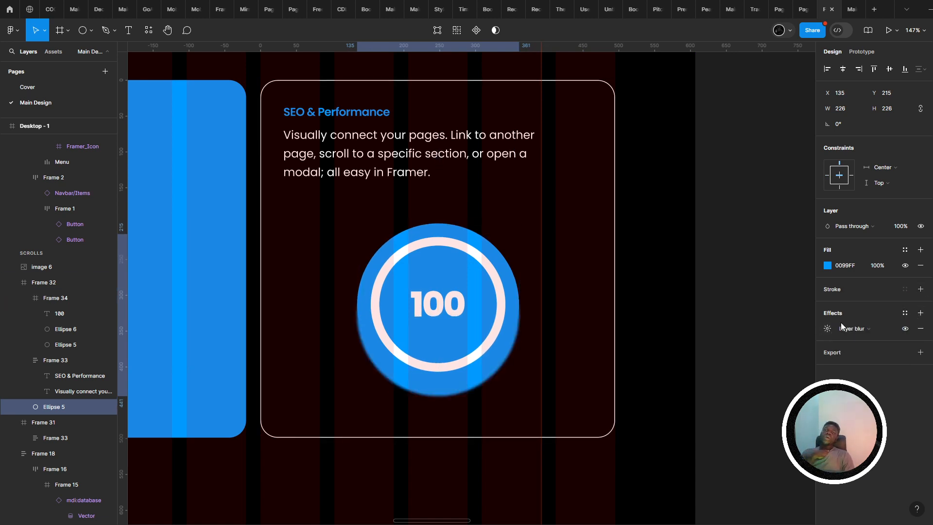
left_click(830, 328)
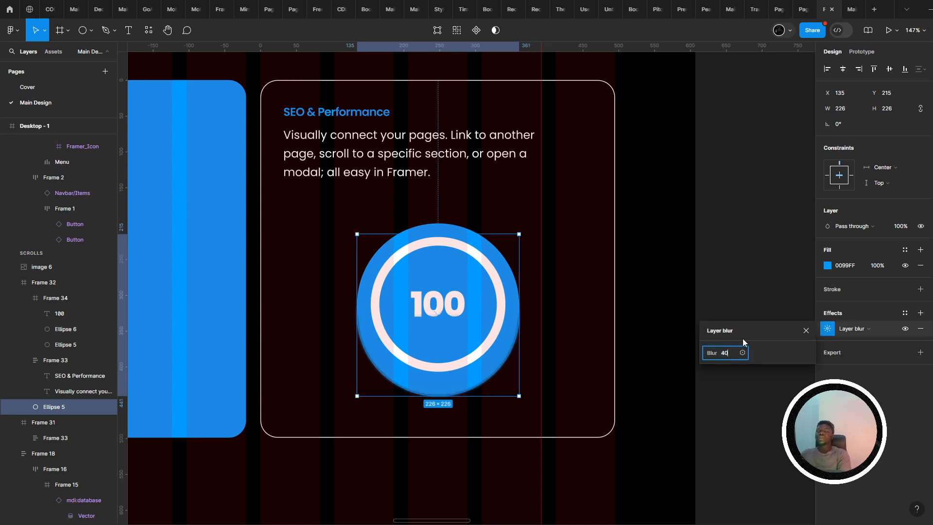
type("70")
key("Return")
key("Escape")
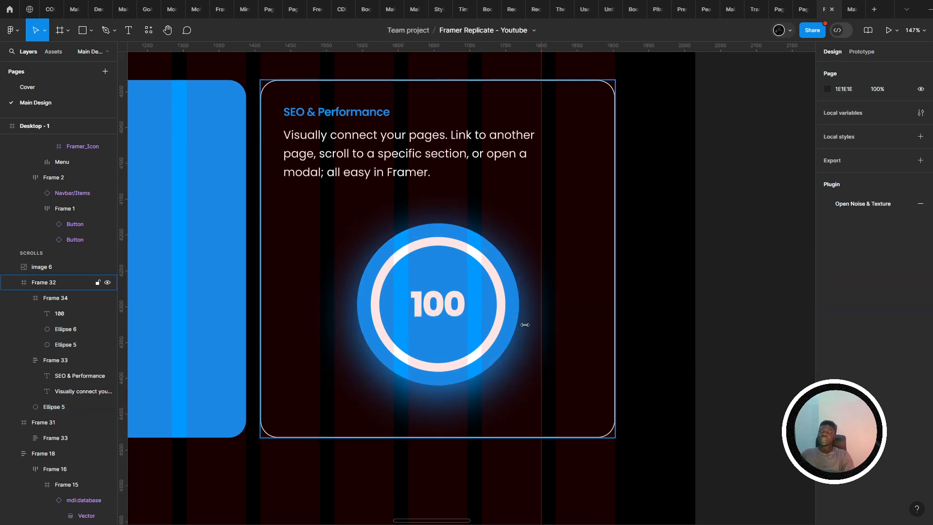
- Shrink the blurred circle to about 182 by 182 at X 157, Y 259, keeping its lower edge in place
left_click(505, 351)
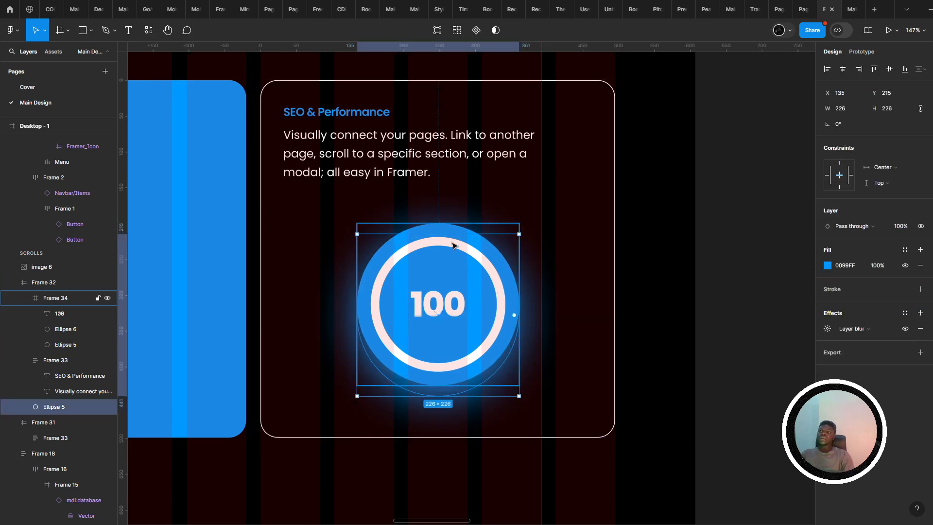
left_click_drag(450, 233, 449, 264)
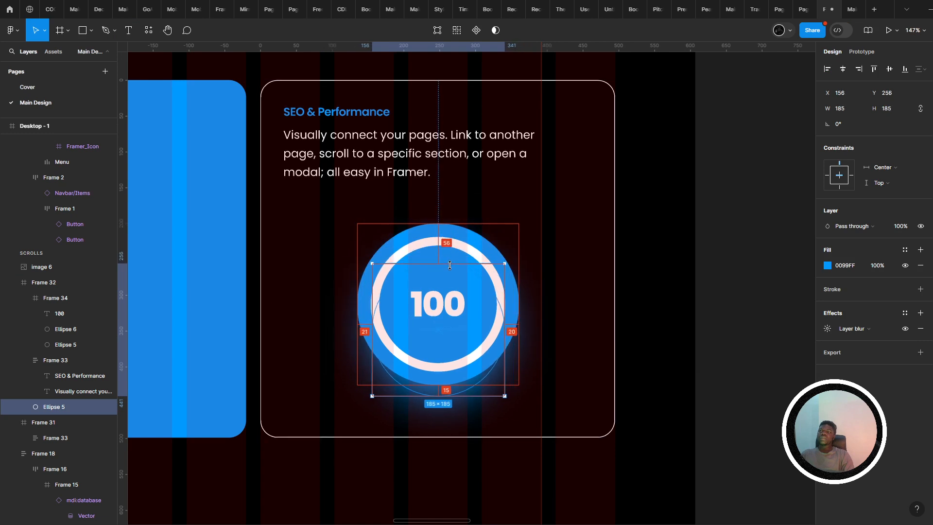
left_click(645, 270)
left_click(750, 304)
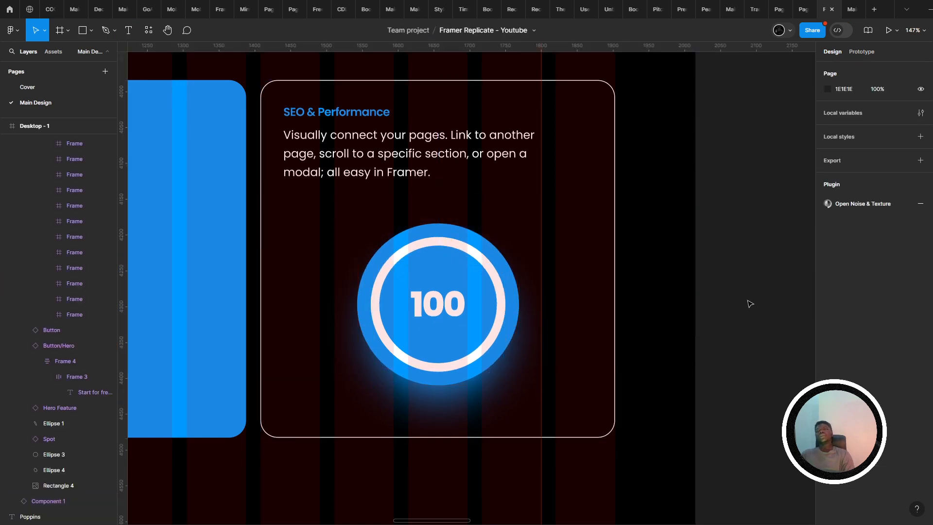
- Compare the score's glow with the Framer website reference and set the layer blur of the circle behind the score frame to 89
scroll(680, 307, "down", 3)
left_click_drag(604, 300, 576, 321)
key("alt+Tab")
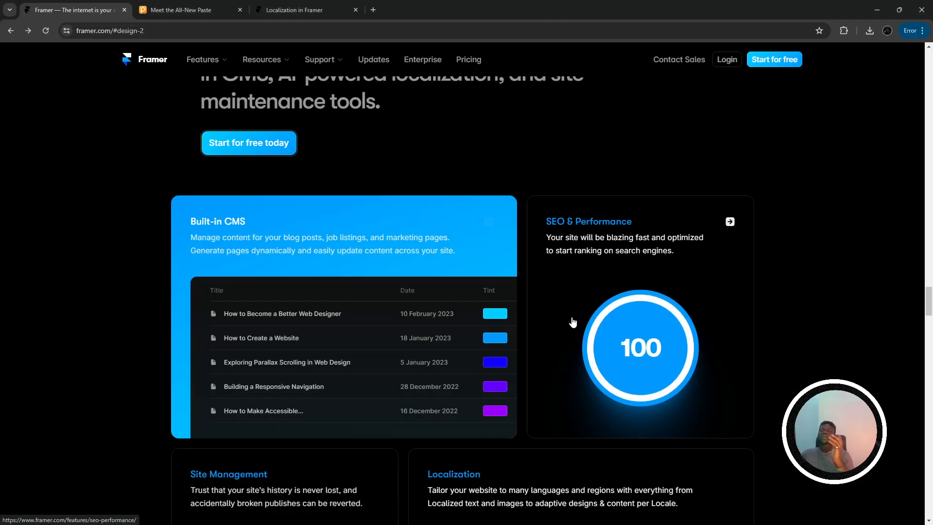
key("alt+Tab")
left_click(475, 381)
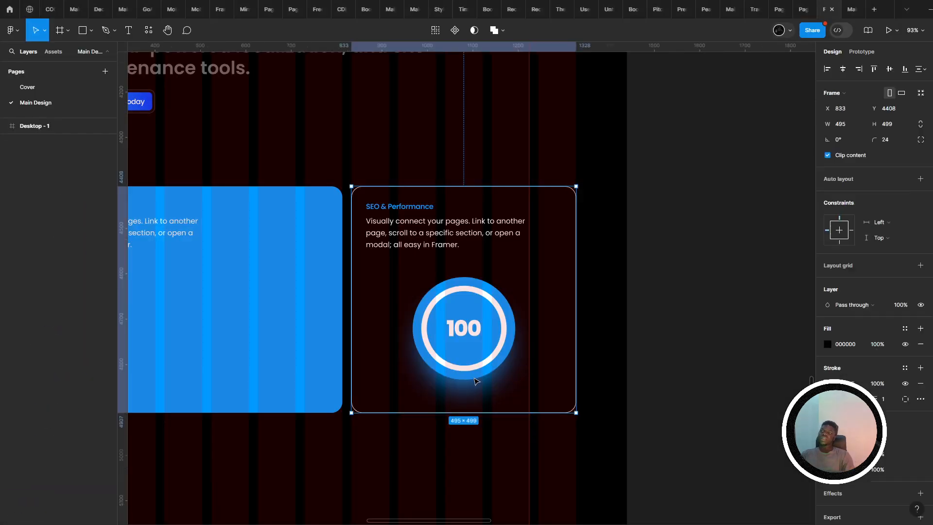
left_click(475, 381)
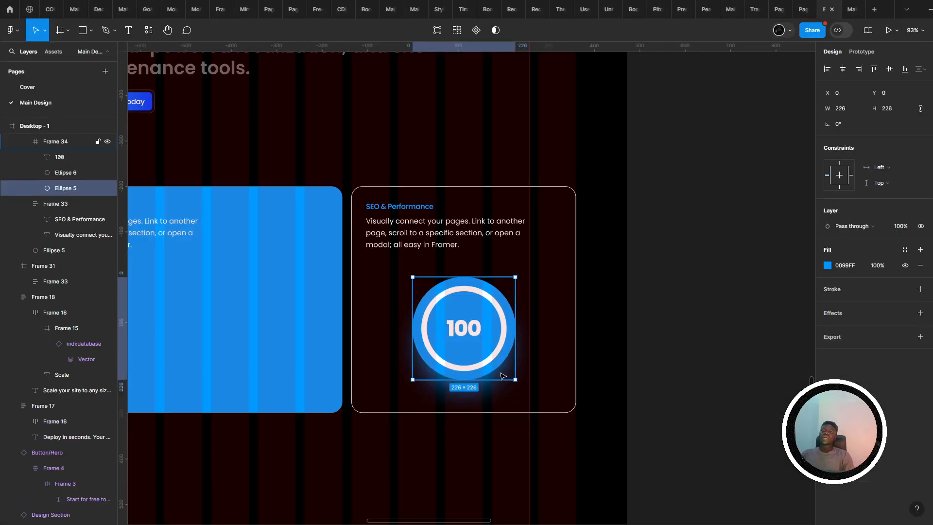
mouse_move(476, 380)
left_mouse_down()
mouse_move(517, 391)
mouse_move(468, 391)
left_mouse_up()
left_click(468, 390)
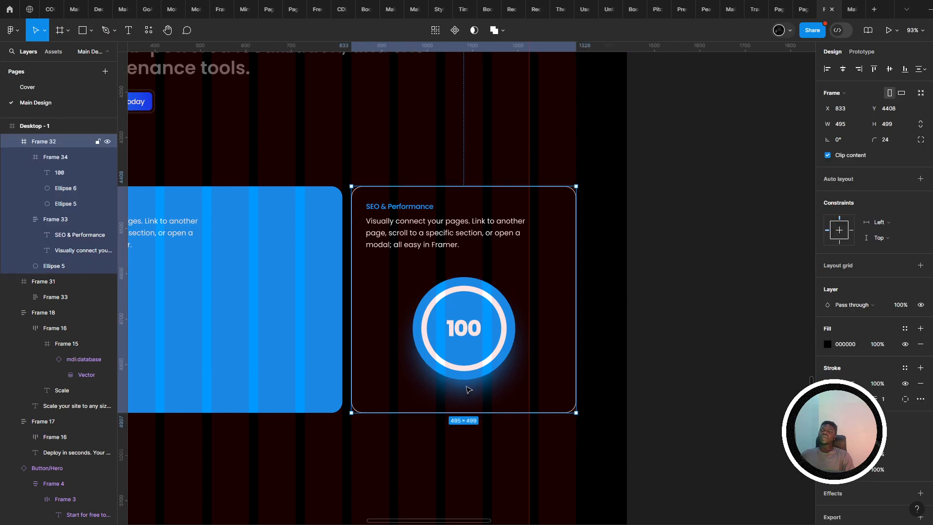
double_click(468, 389)
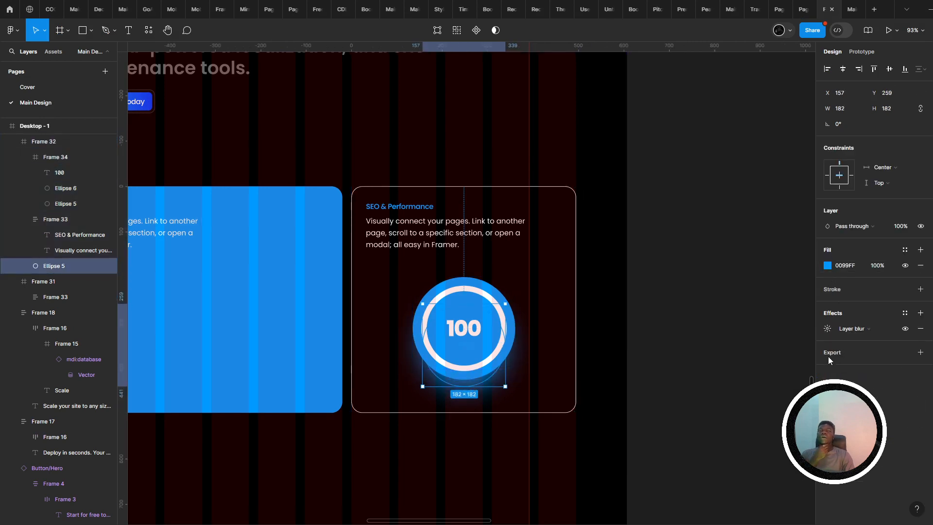
left_click(826, 329)
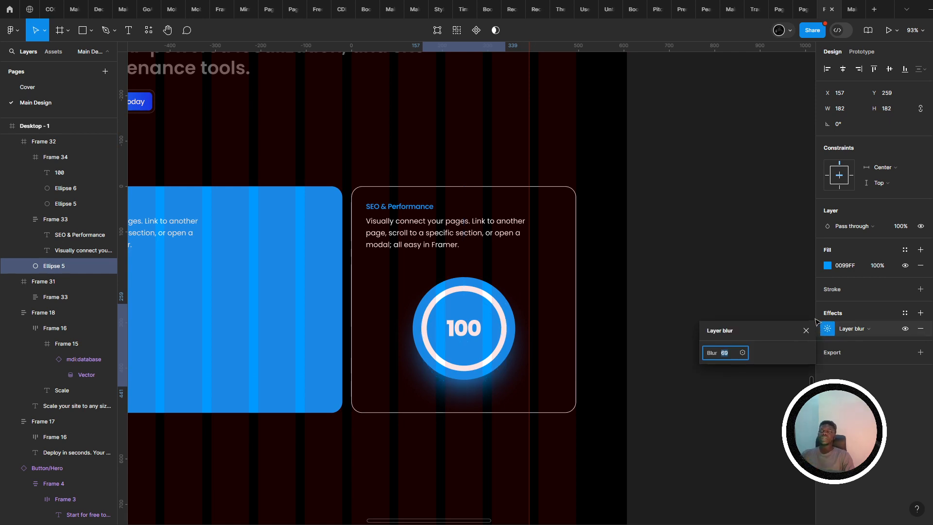
key("Down")
key("Down")
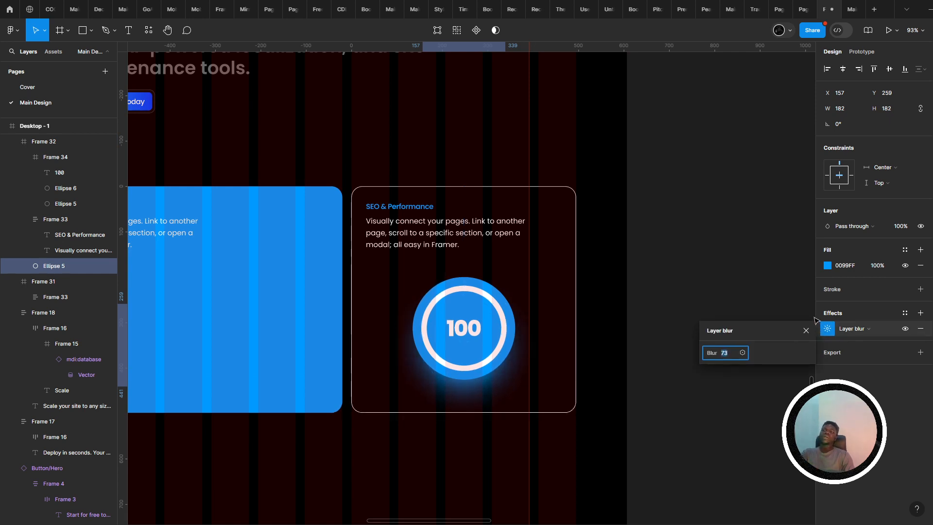
key("Up")
key("Up")
key("Up")
key("Up")
key("Up")
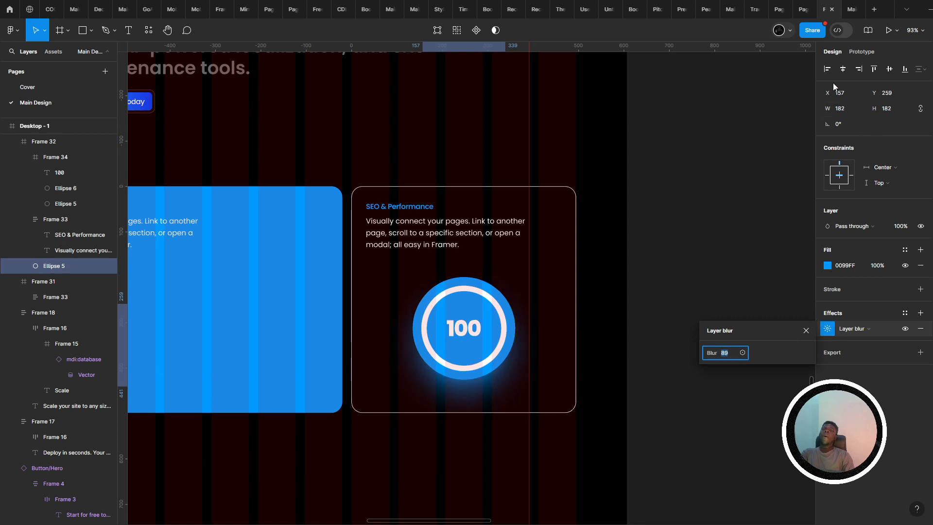
key("Escape")
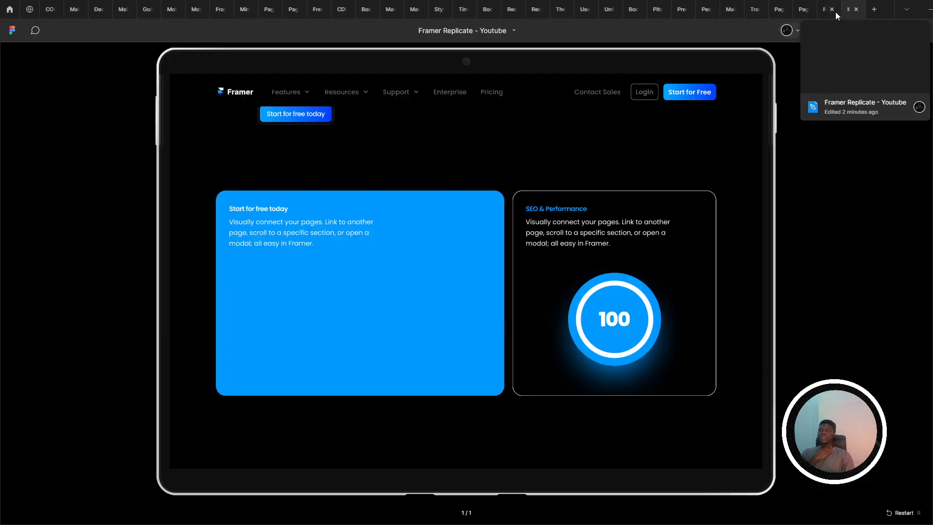
- Preview the prototype and examine the spacing between the expanded Deploy in seconds animation and the Scale heading below it
left_click(835, 12)
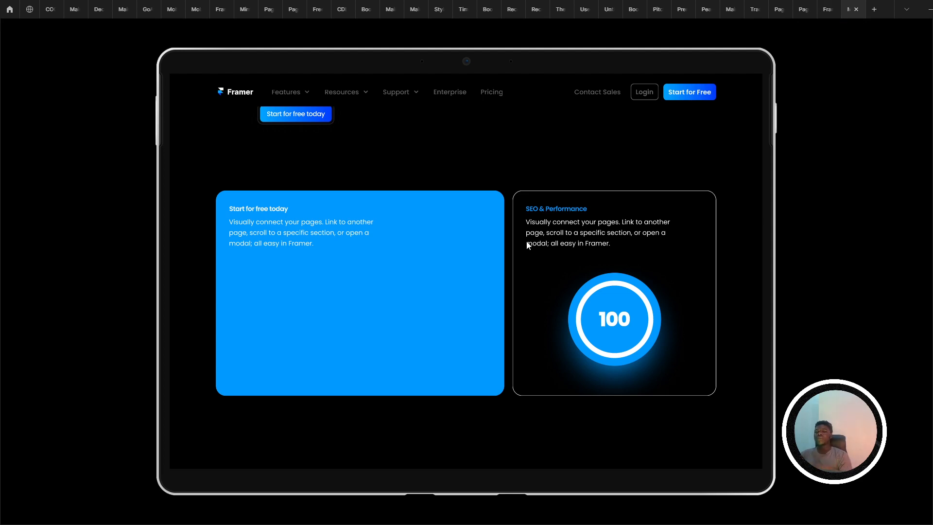
scroll(527, 242, "up", 1)
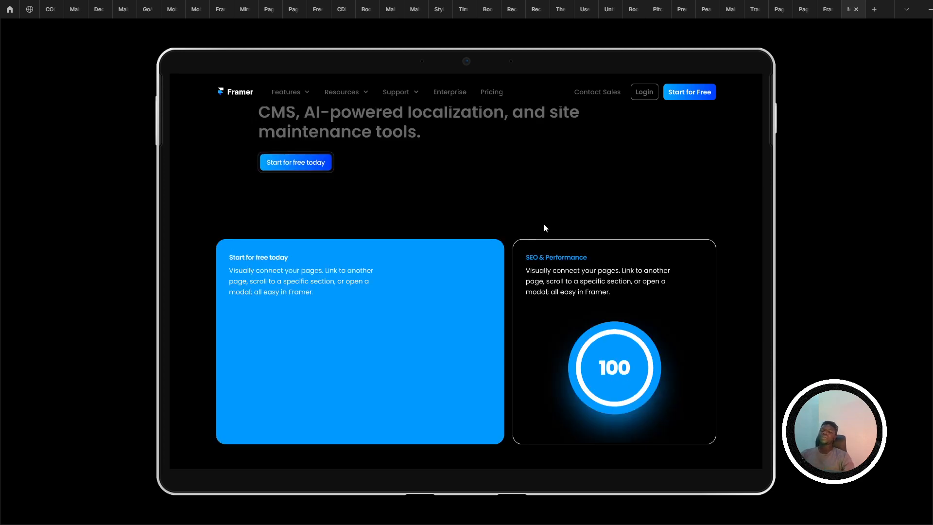
scroll(560, 217, "up", 4)
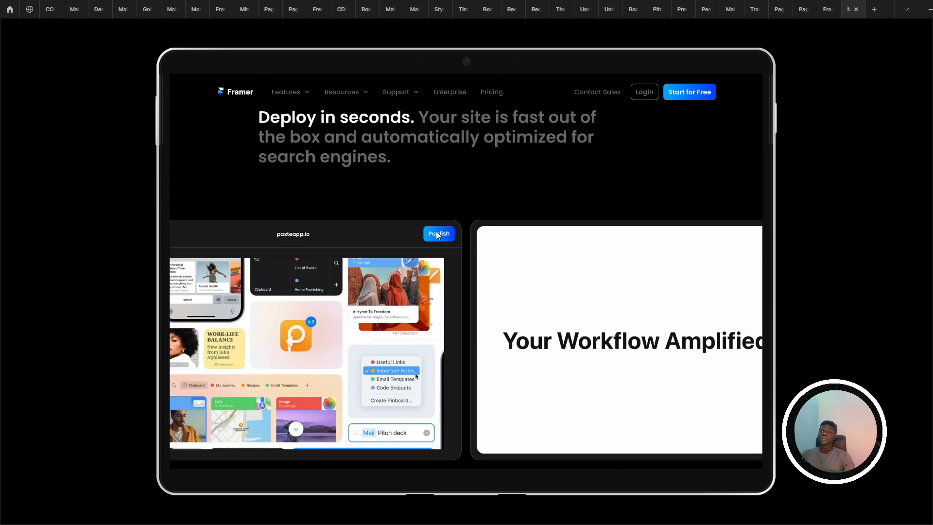
scroll(438, 235, "down", 3)
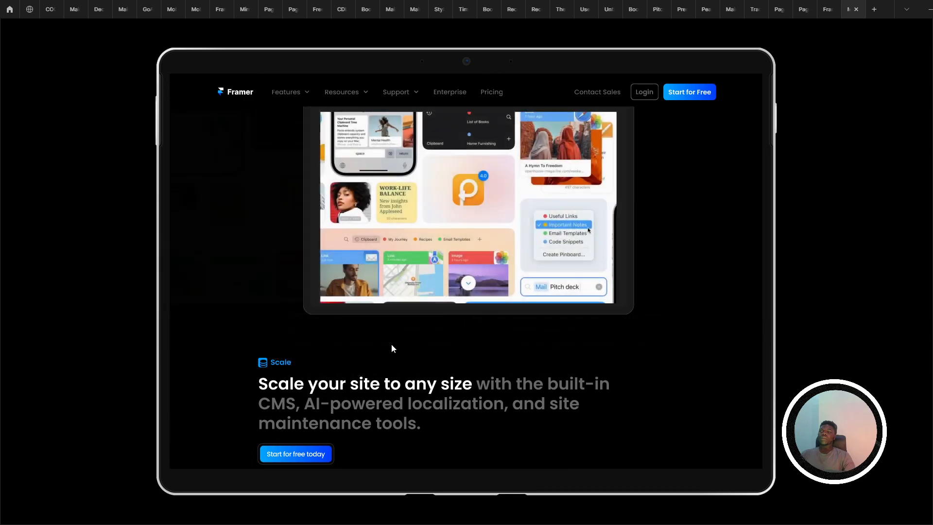
scroll(276, 267, "up", 2)
scroll(276, 267, "up", 3)
scroll(372, 171, "down", 5)
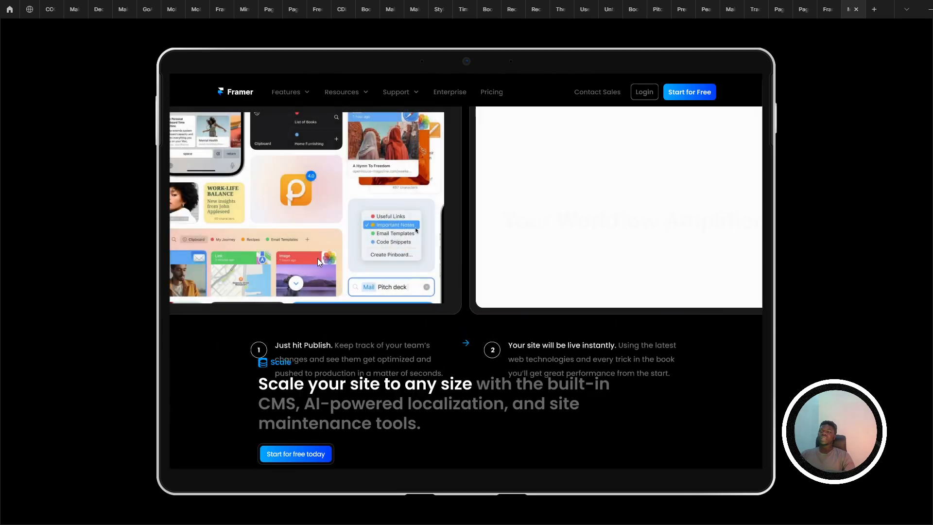
scroll(314, 155, "up", 4)
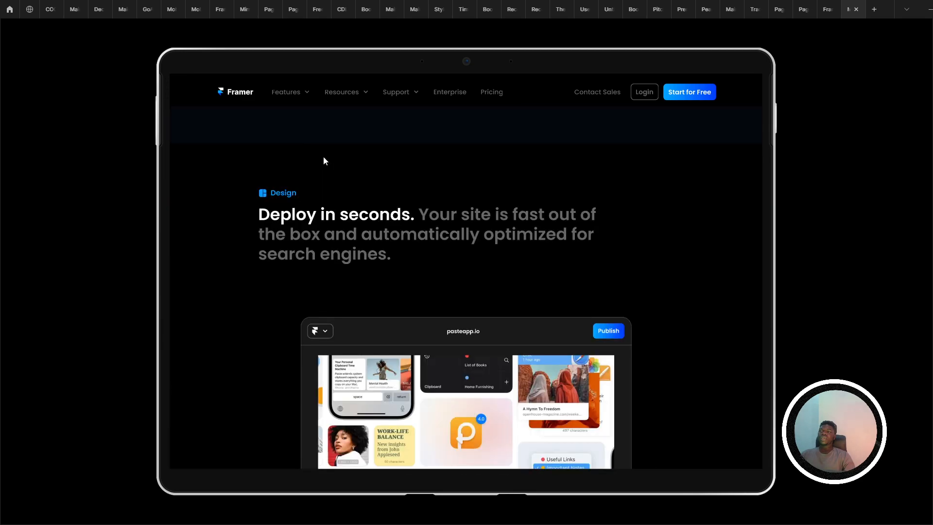
scroll(322, 159, "down", 3)
scroll(389, 261, "down", 2)
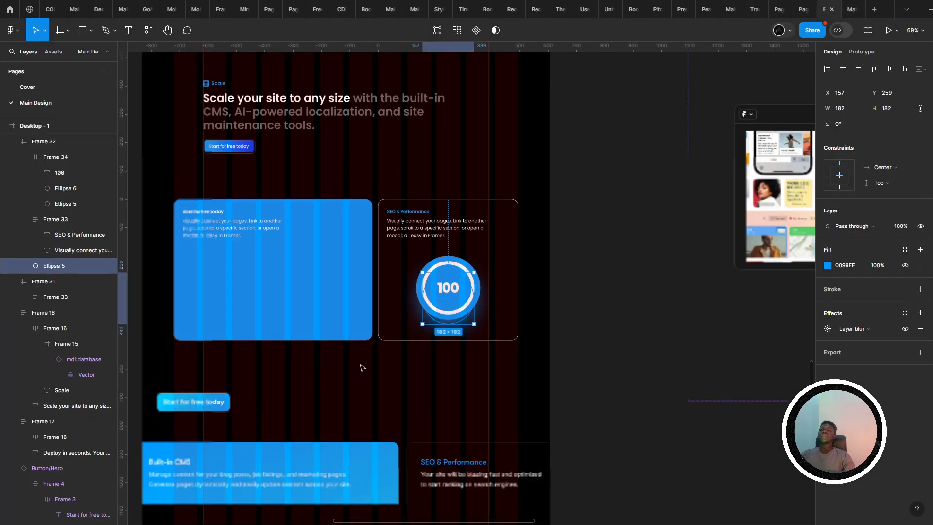
- Move the Scale heading, button and both cards down, with the heading at Y 4152, and shift the reference screenshot further below the cards
scroll(360, 368, "down", 2)
left_click_drag(351, 424, 400, 423)
left_click(331, 175)
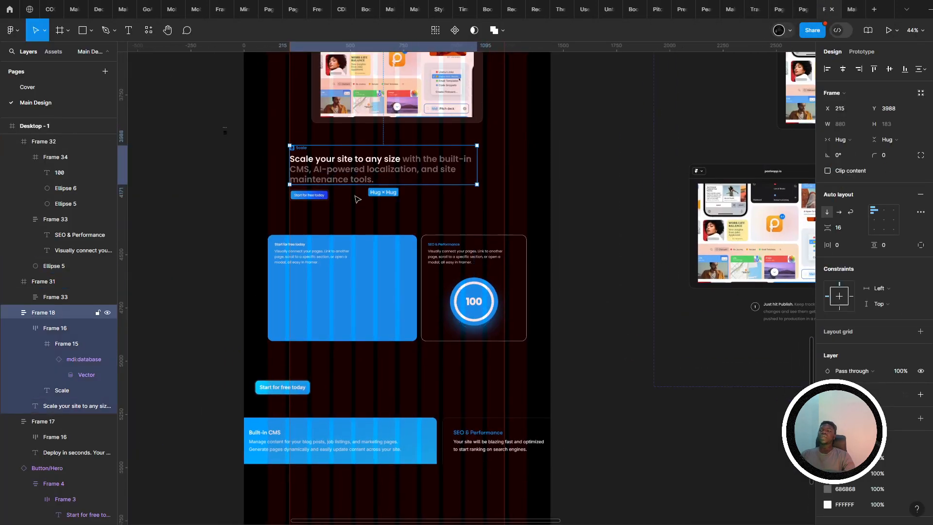
left_click(315, 194, "shift")
left_click(342, 243, "shift")
left_click(422, 284, "shift")
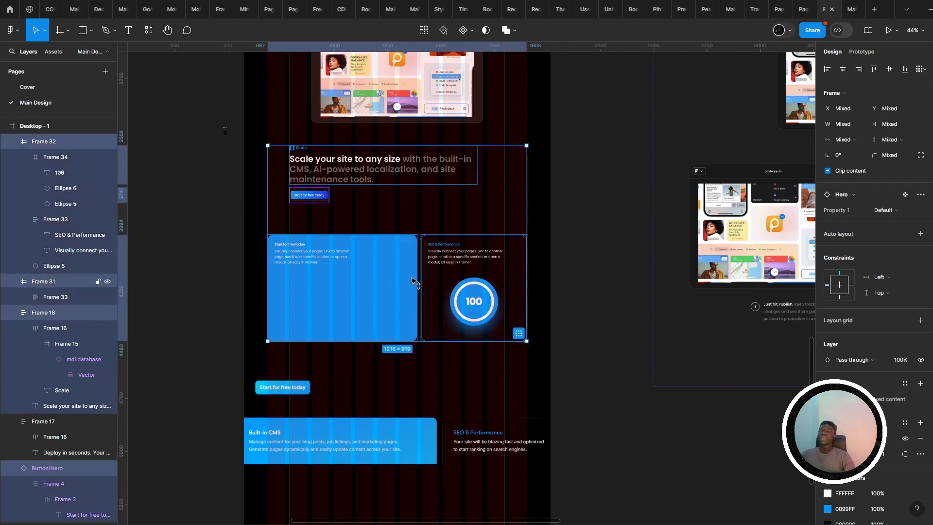
left_click_drag(411, 281, 416, 316)
left_click_drag(401, 336, 404, 281)
left_click(393, 339)
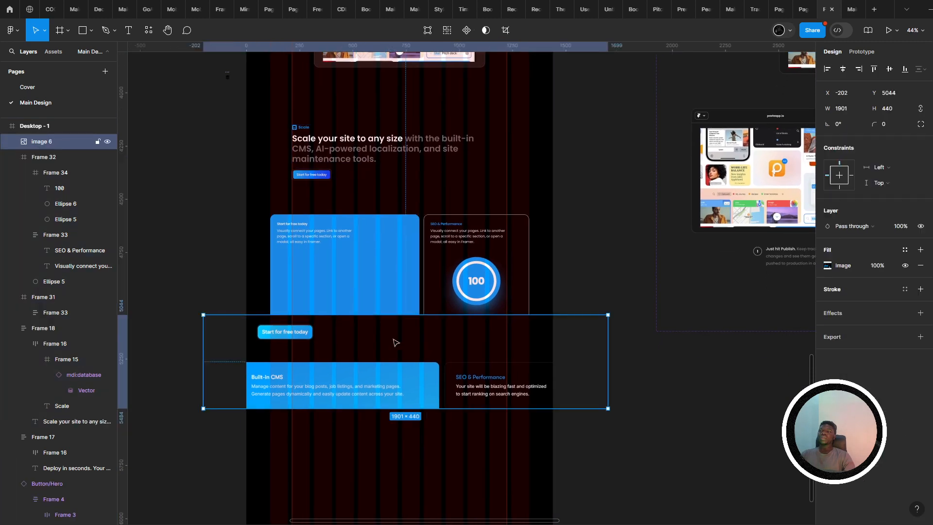
mouse_move(393, 339)
left_mouse_down()
mouse_move(397, 286)
mouse_move(407, 350)
left_mouse_up()
- Extend the publish animation's Component 1 instance downward to a height of 1665
left_click(544, 196)
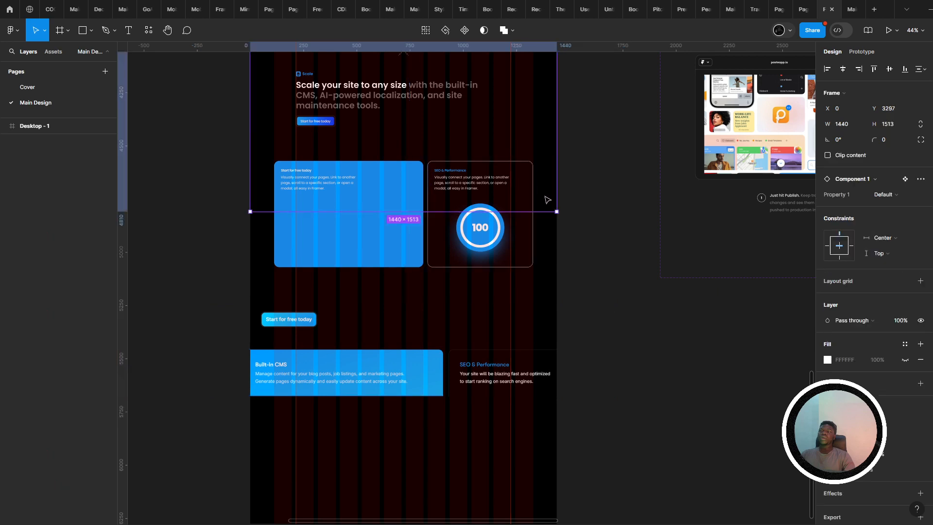
left_click_drag(537, 212, 537, 243)
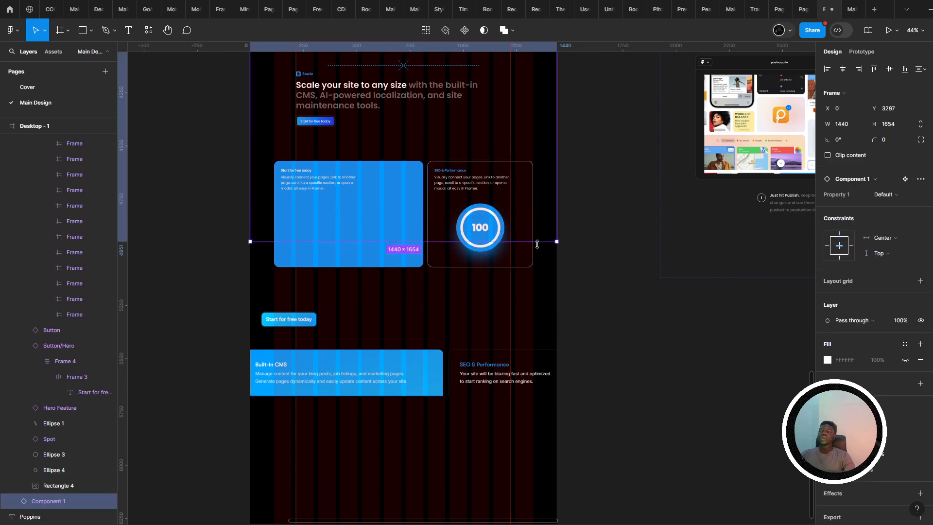
left_click_drag(484, 257, 497, 369)
- Move the Scale heading and its Start for free today button down together, closer to the two cards
left_click(388, 297)
left_click(358, 214)
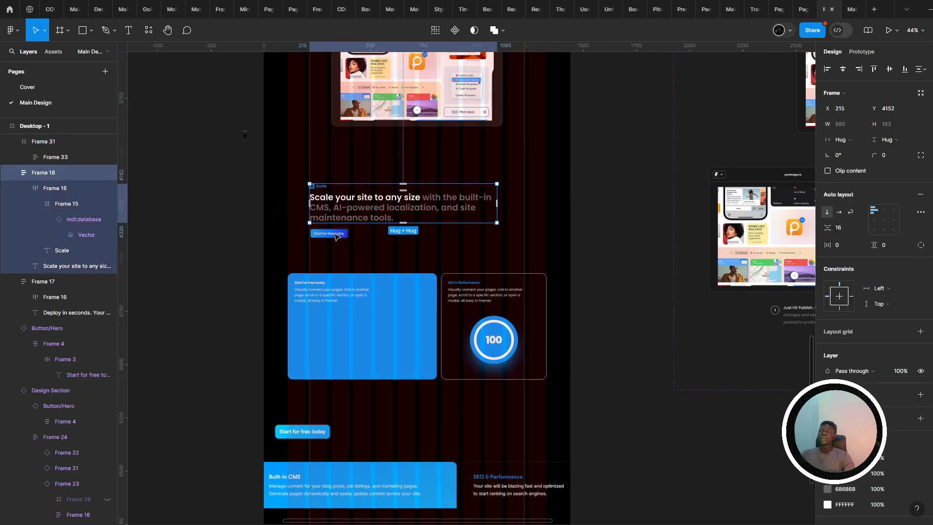
left_click(335, 234, "shift")
left_click_drag(356, 213, 356, 236)
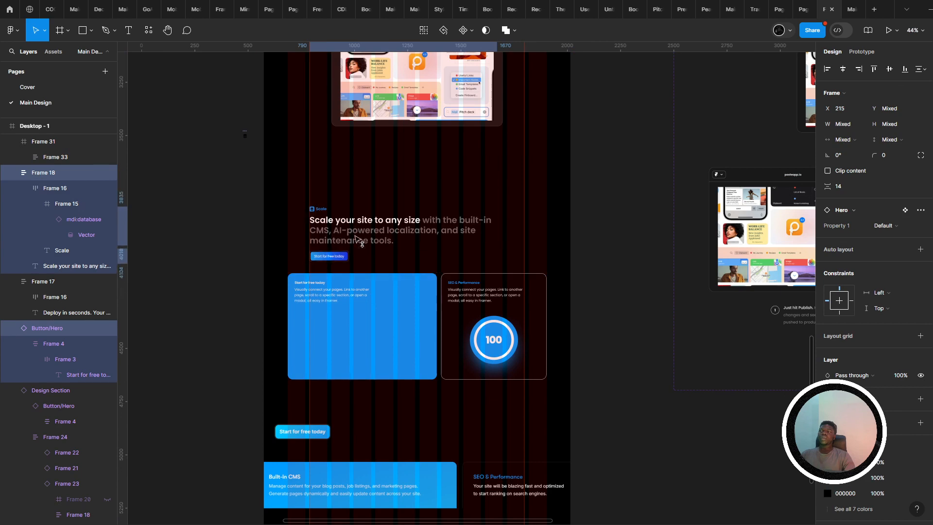
- Add both cards to the selected heading and button and move the whole Scale section up slightly
left_click(389, 303, "shift")
left_click(452, 300, "shift")
left_click_drag(451, 297, 447, 282)
- Replay the publish animation in the prototype and examine how its numbered captions and the repositioned Scale section are spaced
key("ctrl+alt+Return")
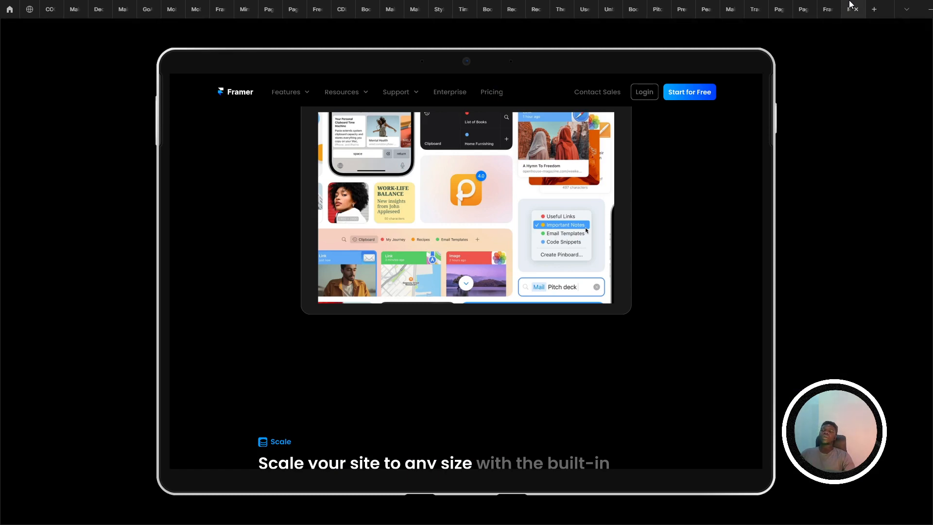
left_click(838, 5)
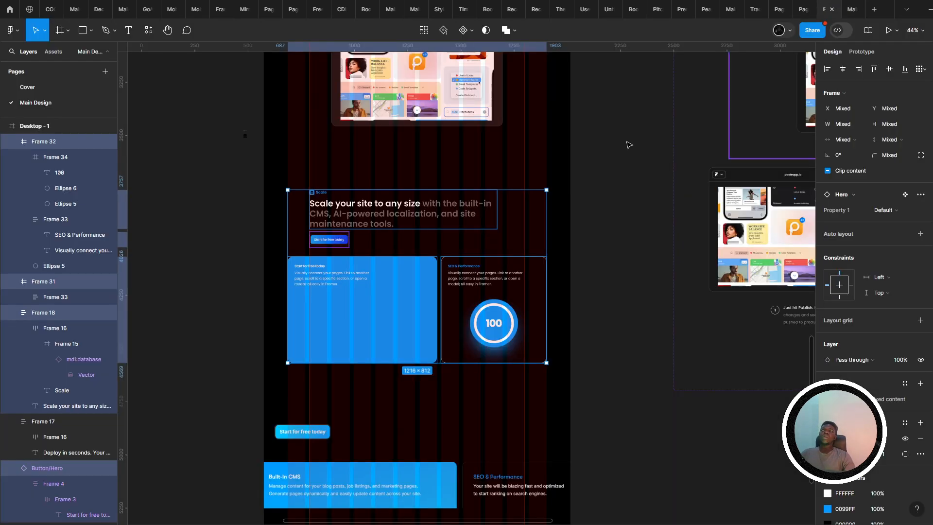
left_click(848, 5)
scroll(644, 185, "up", 10)
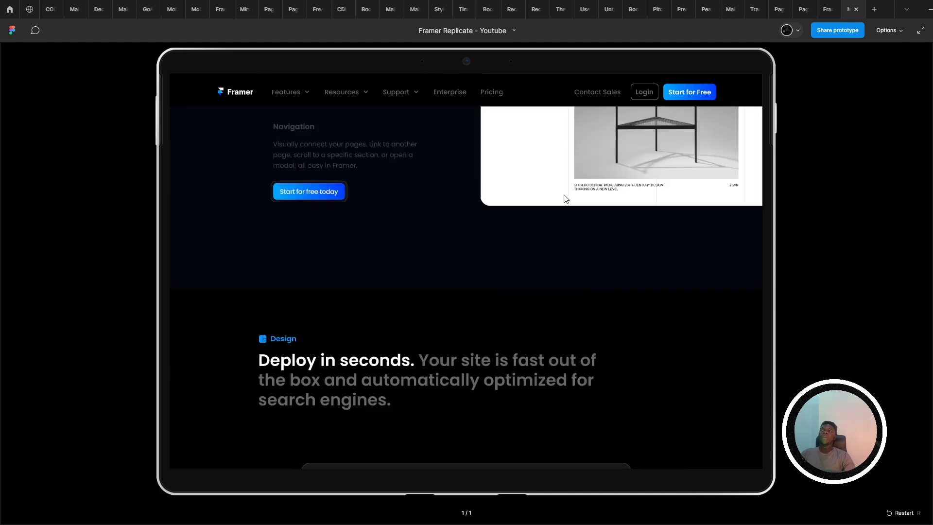
scroll(454, 217, "down", 10)
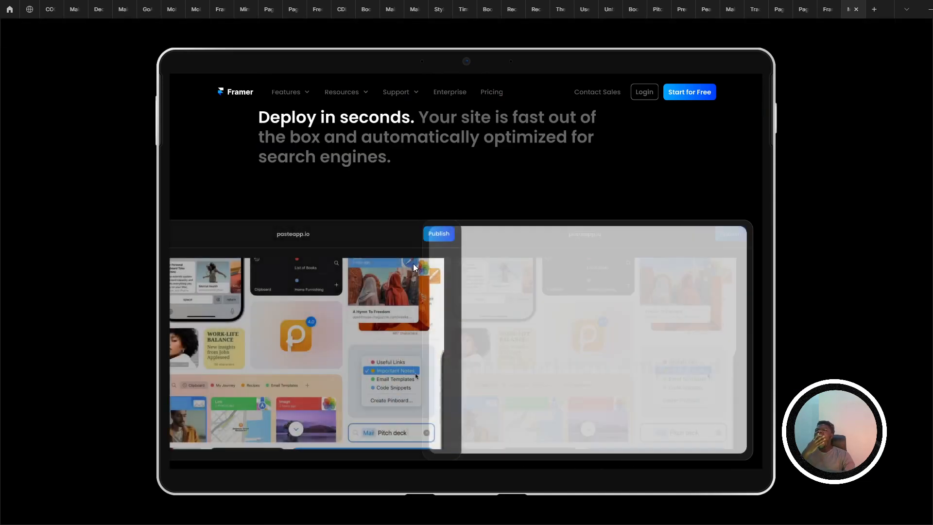
scroll(421, 284, "down", 2)
scroll(421, 283, "up", 4)
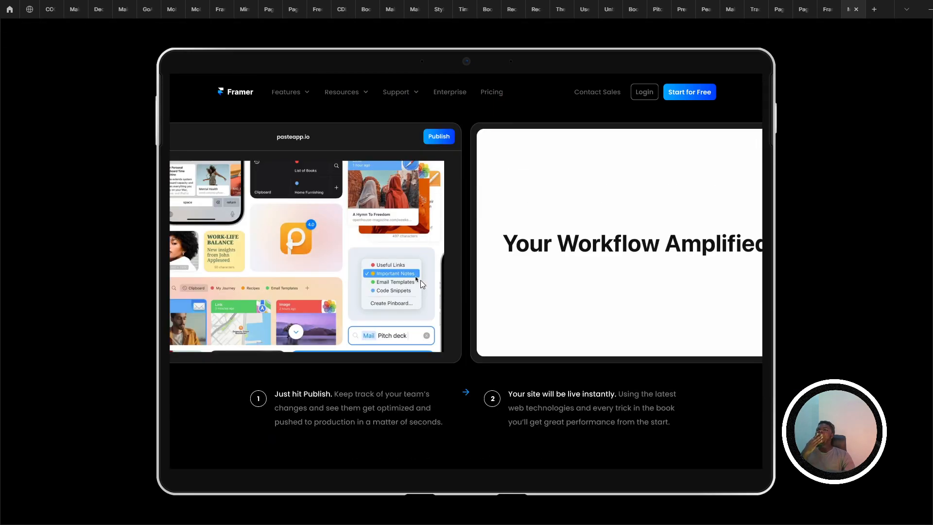
scroll(437, 241, "down", 3)
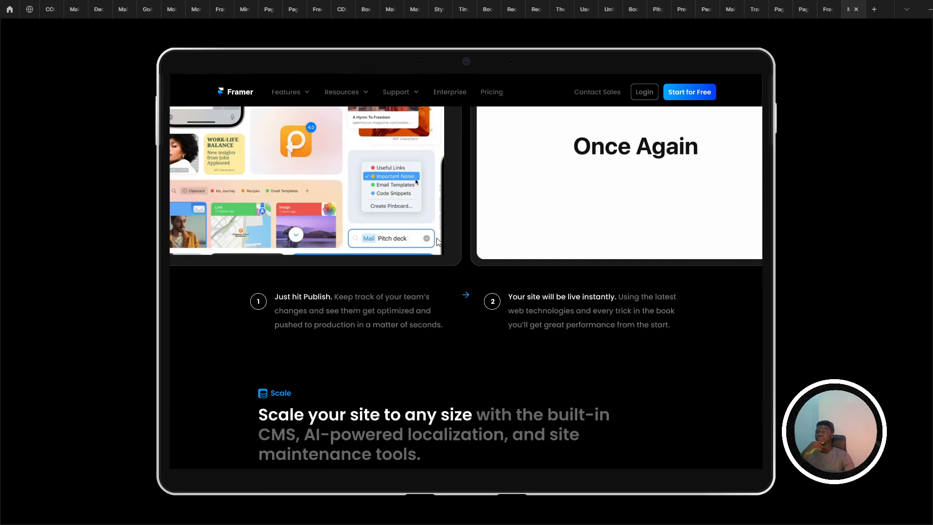
scroll(437, 241, "up", 2)
scroll(435, 238, "down", 5)
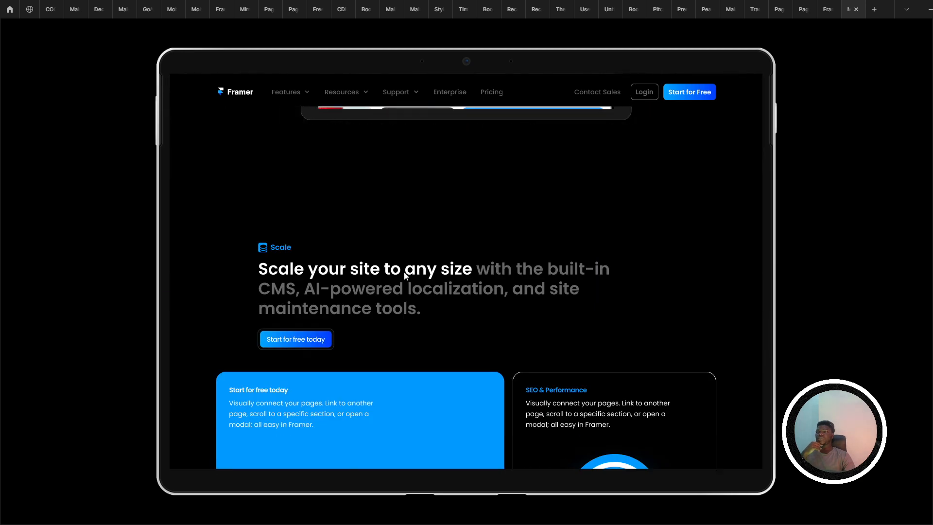
scroll(404, 275, "up", 7)
scroll(404, 276, "down", 2)
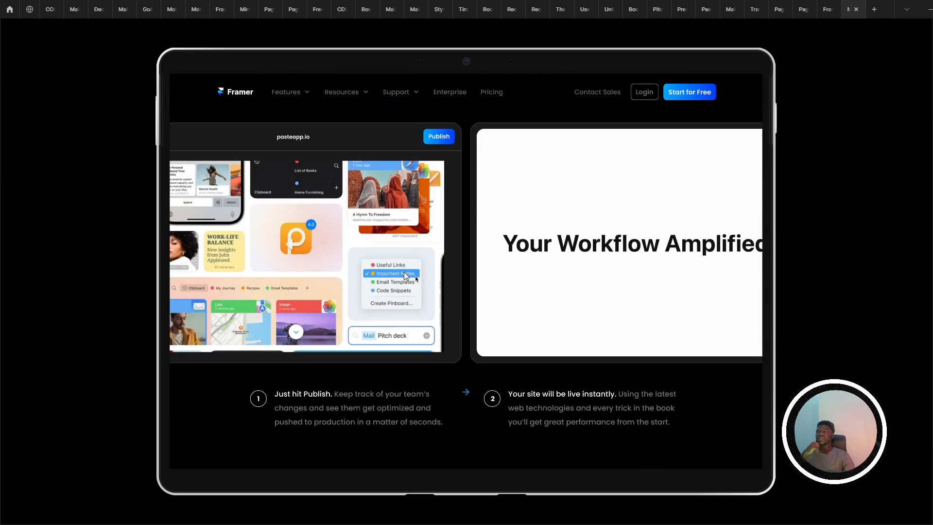
scroll(404, 275, "down", 1)
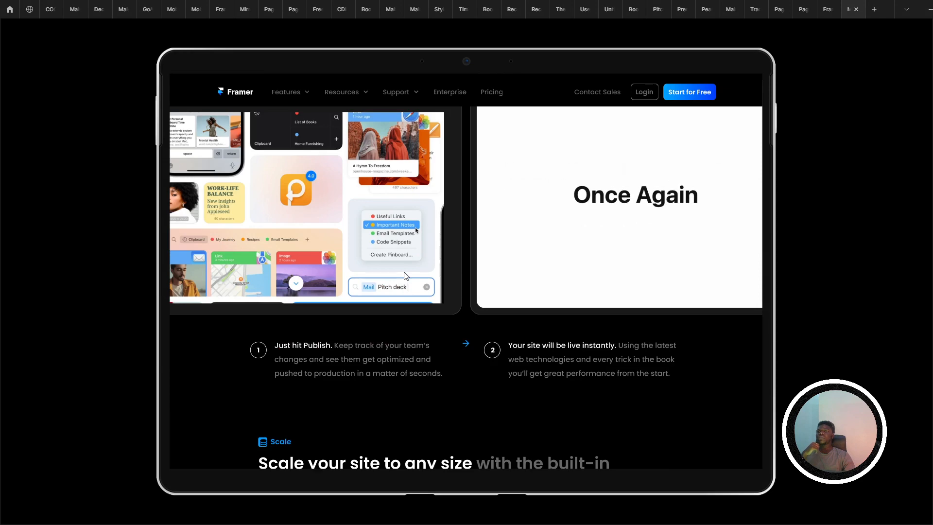
scroll(404, 275, "down", 2)
scroll(394, 290, "up", 3)
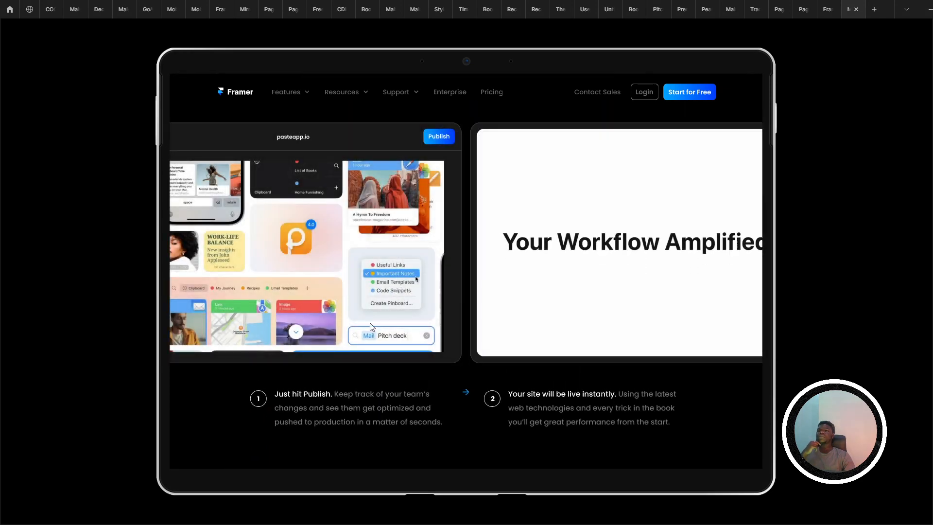
scroll(369, 325, "down", 3)
- Select the publish animation's Component 1 instance and check the Scale section below it in the prototype
key("ctrl+shift+Tab")
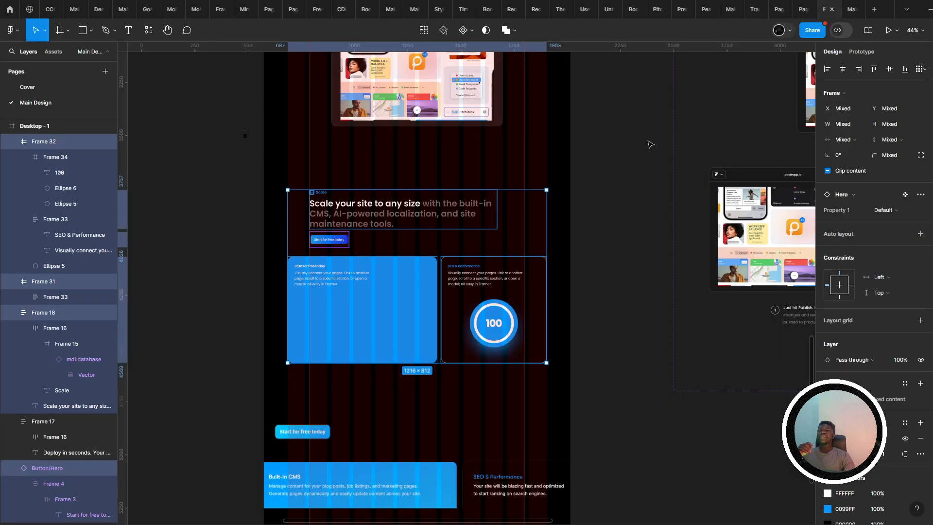
scroll(650, 145, "up", 2)
left_click(427, 223)
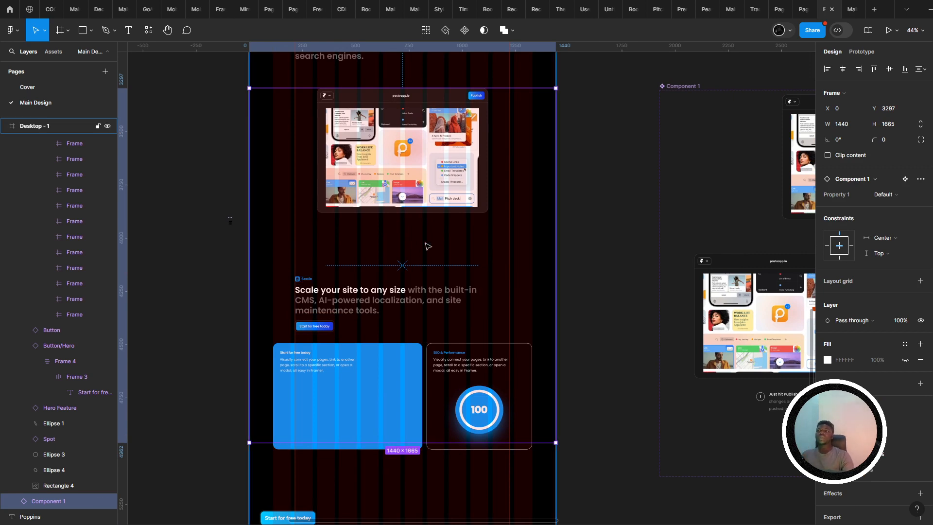
left_click(851, 9)
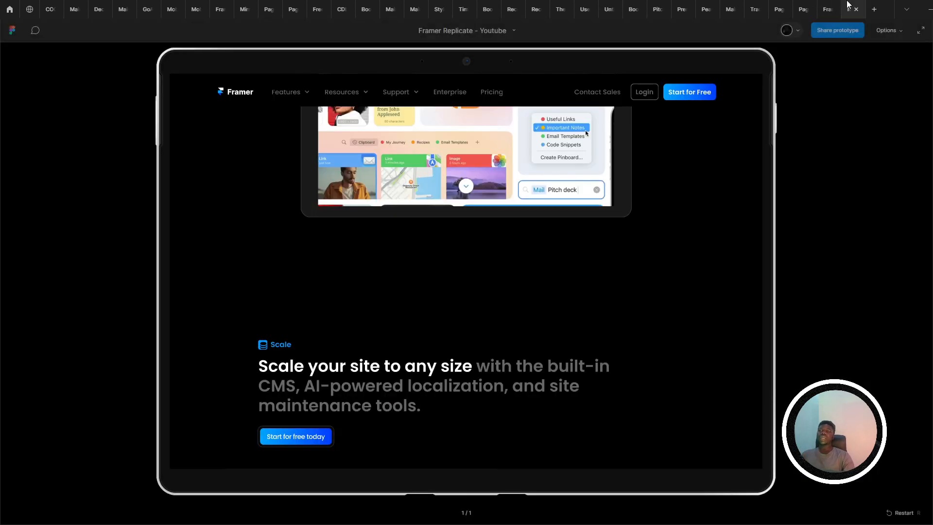
scroll(389, 206, "down", 7)
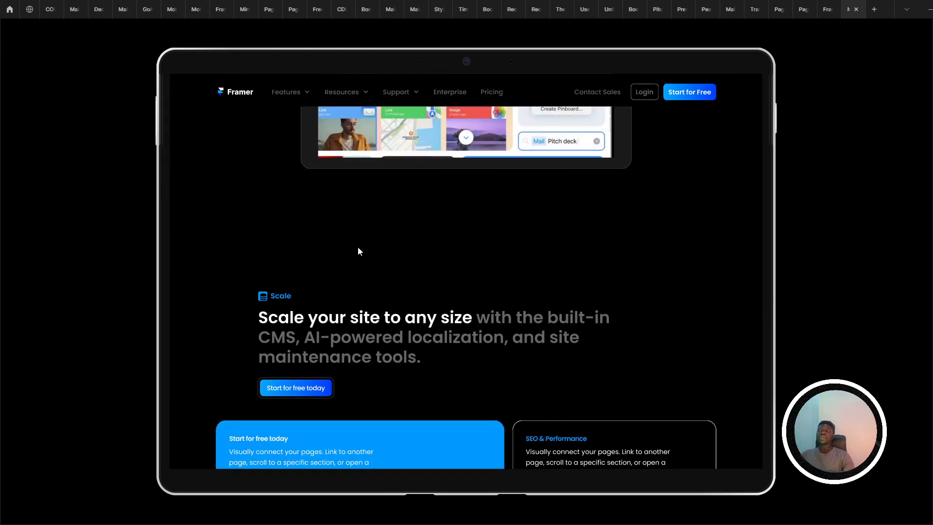
scroll(358, 249, "down", 2)
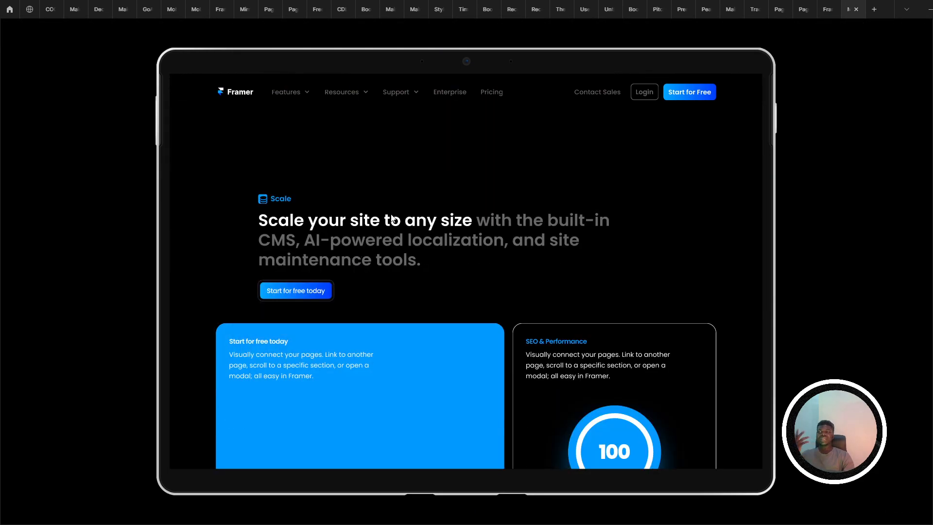
left_click(824, 10)
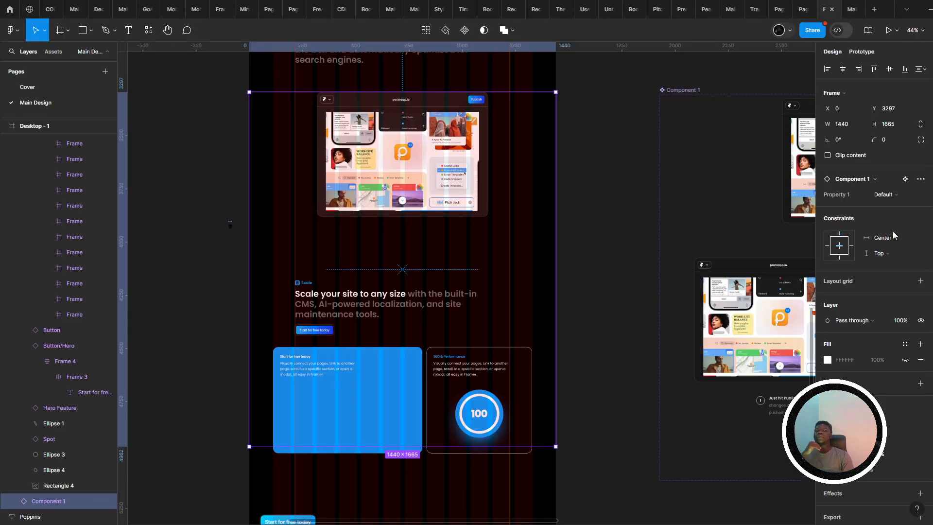
- Reload the prototype and examine how the publish animation plays between the Deploy in seconds heading and the Scale section
right_click(852, 4)
left_click(803, 61)
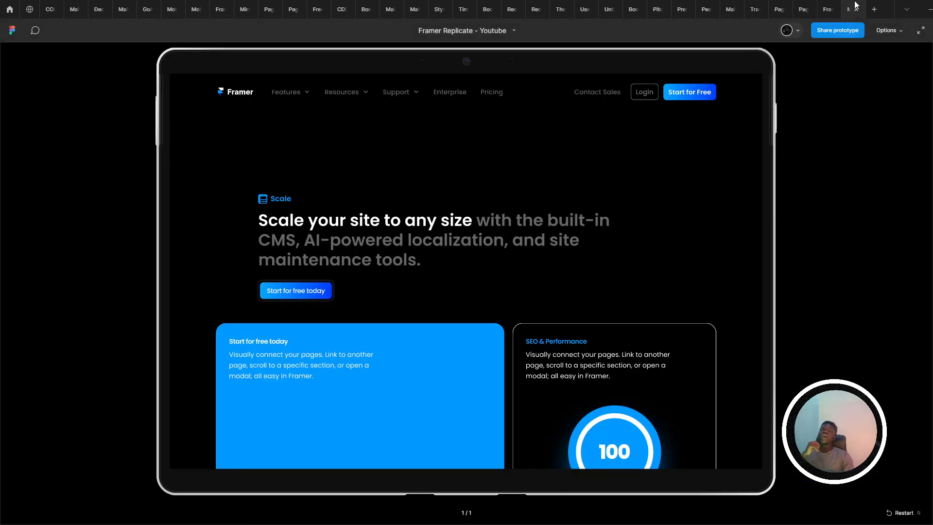
left_click(833, 5)
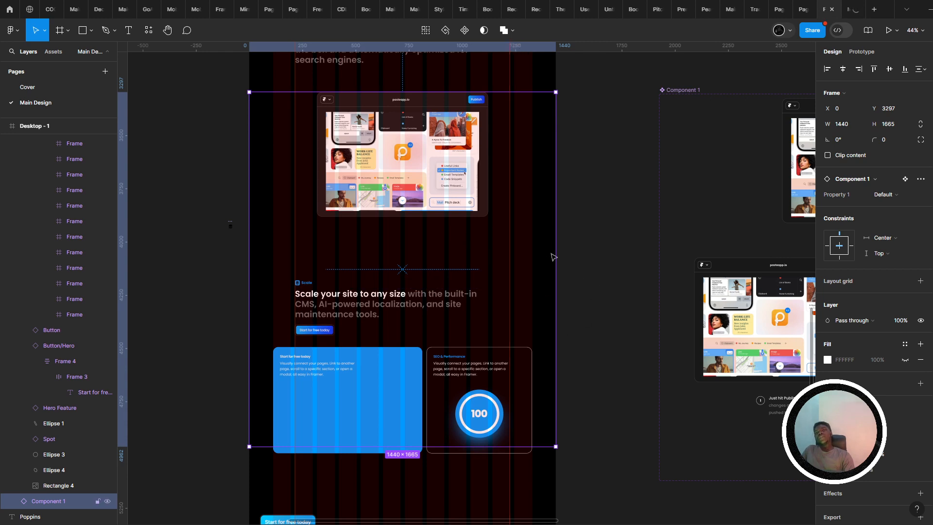
left_click(853, 6)
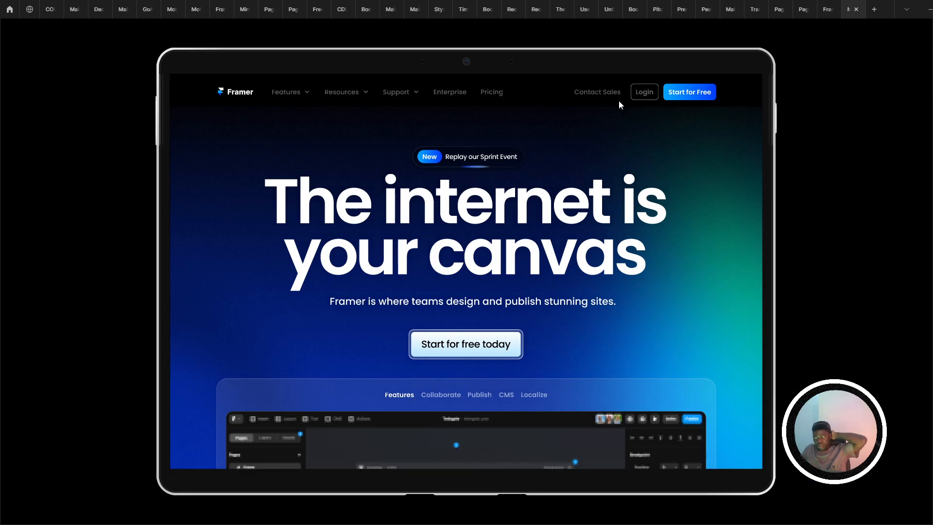
scroll(556, 195, "down", 7)
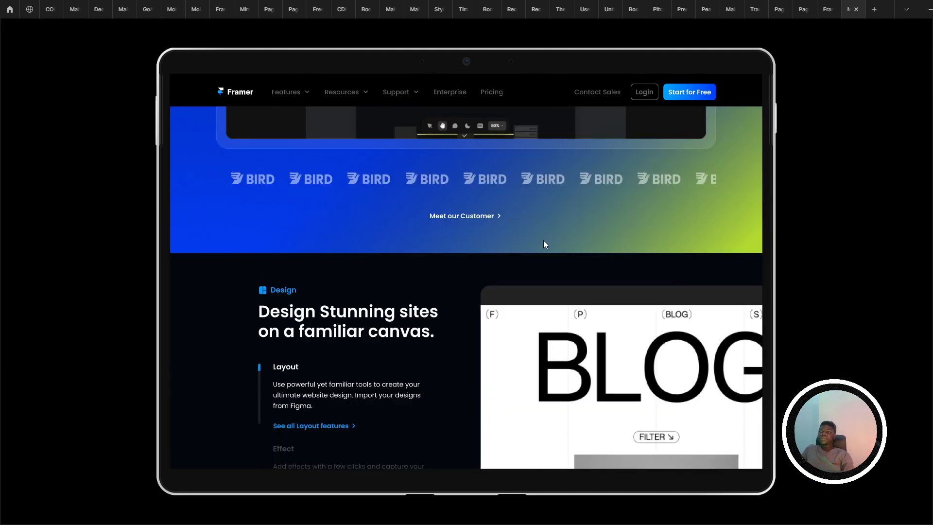
scroll(539, 238, "down", 10)
scroll(537, 241, "up", 1)
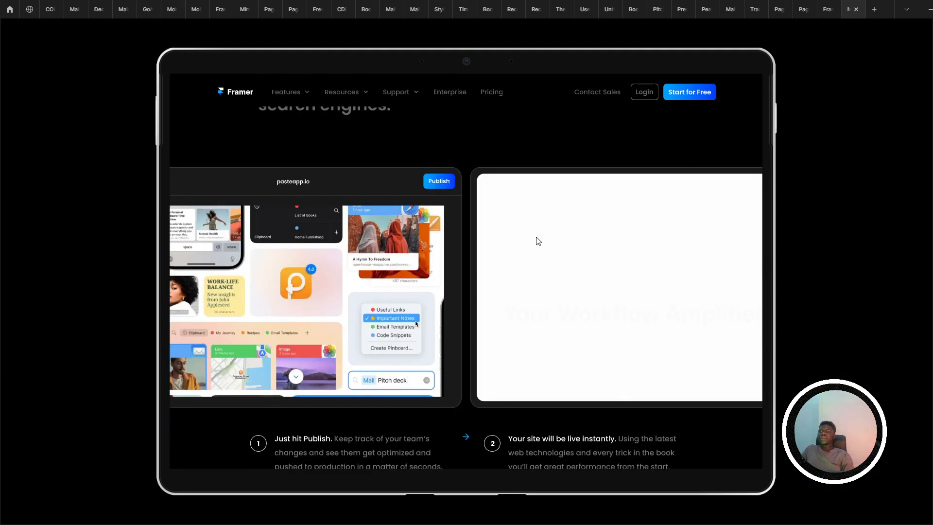
scroll(538, 241, "down", 6)
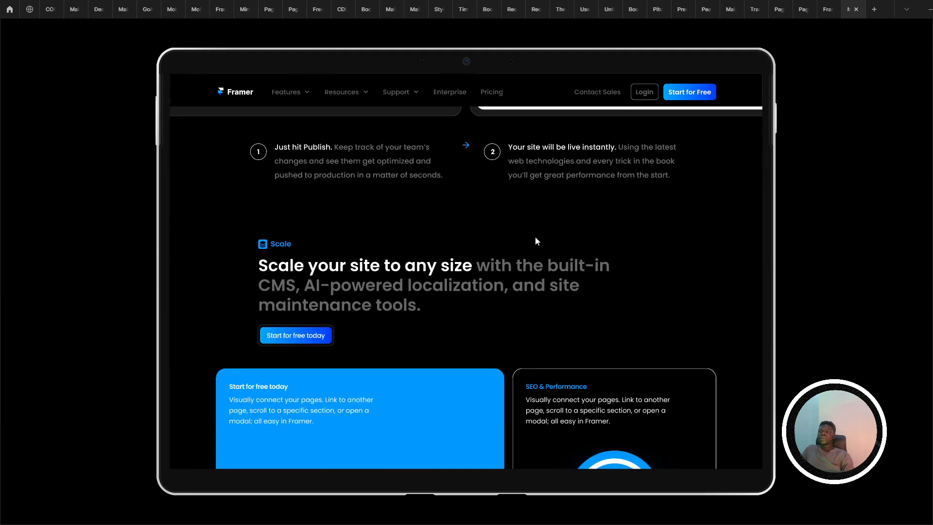
scroll(535, 236, "down", 2)
scroll(535, 236, "up", 8)
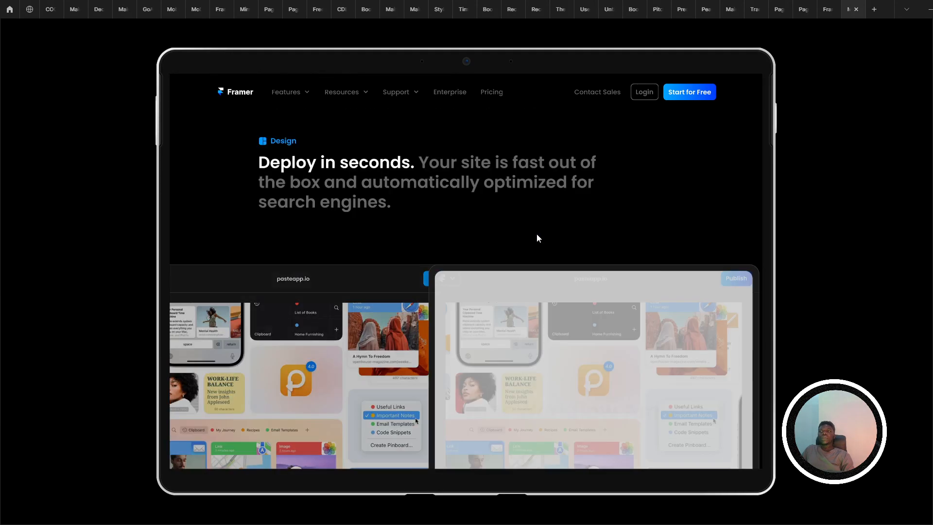
scroll(530, 240, "down", 8)
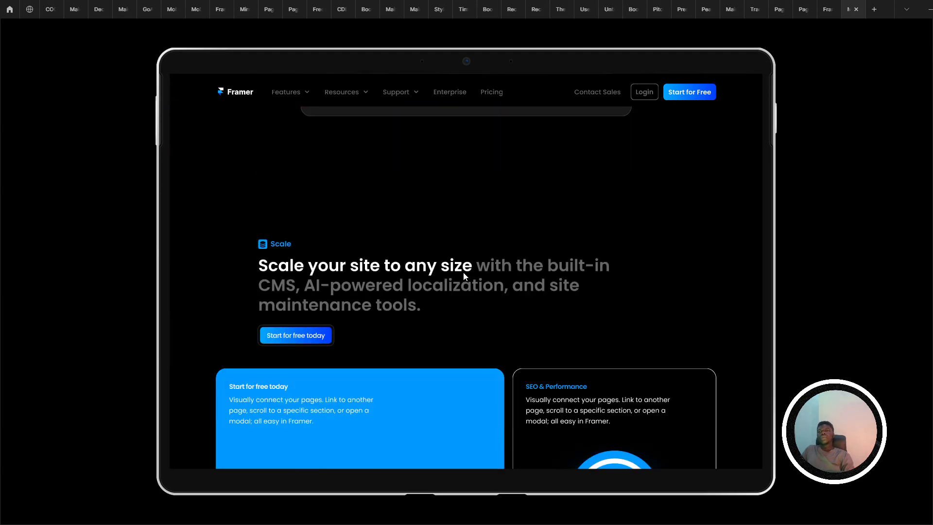
scroll(463, 276, "up", 4)
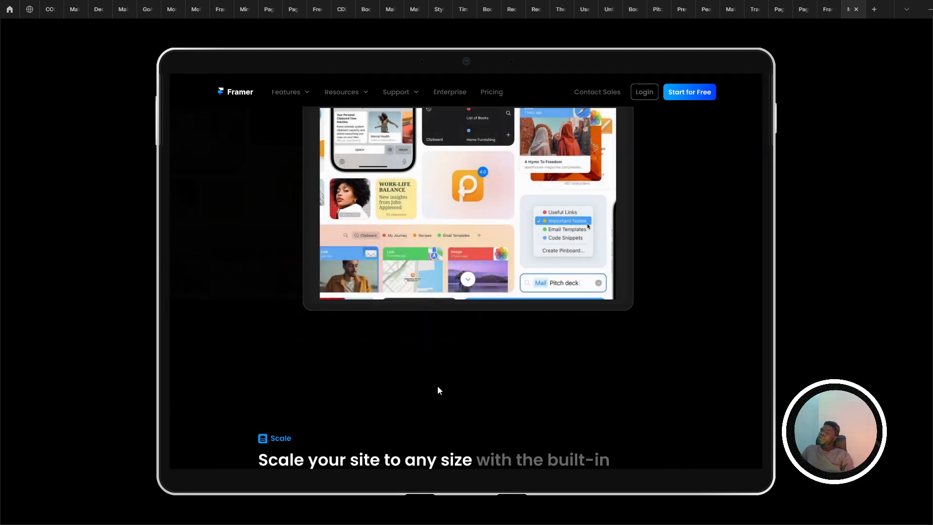
scroll(436, 312, "up", 4)
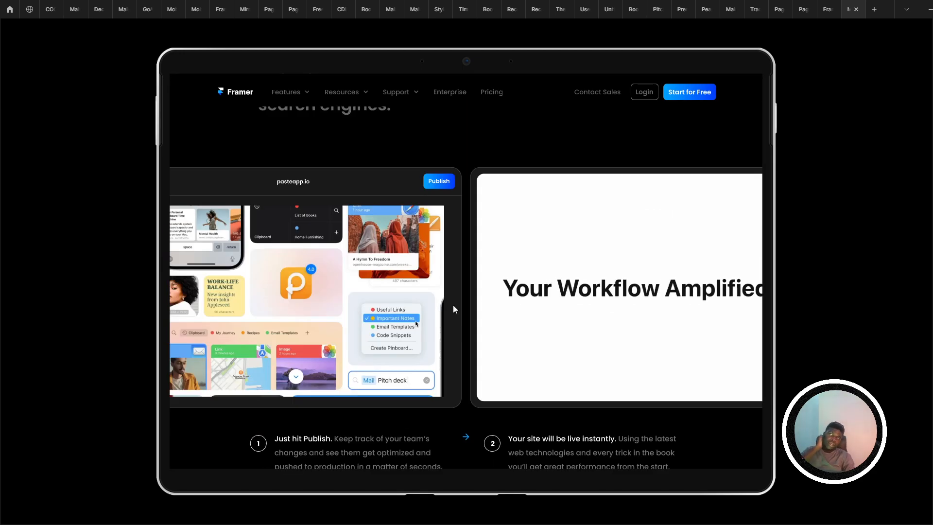
- Bring the publish animation's Component 1 instance to the front of the layers and recheck it above the Scale section in the prototype
scroll(498, 301, "down", 2)
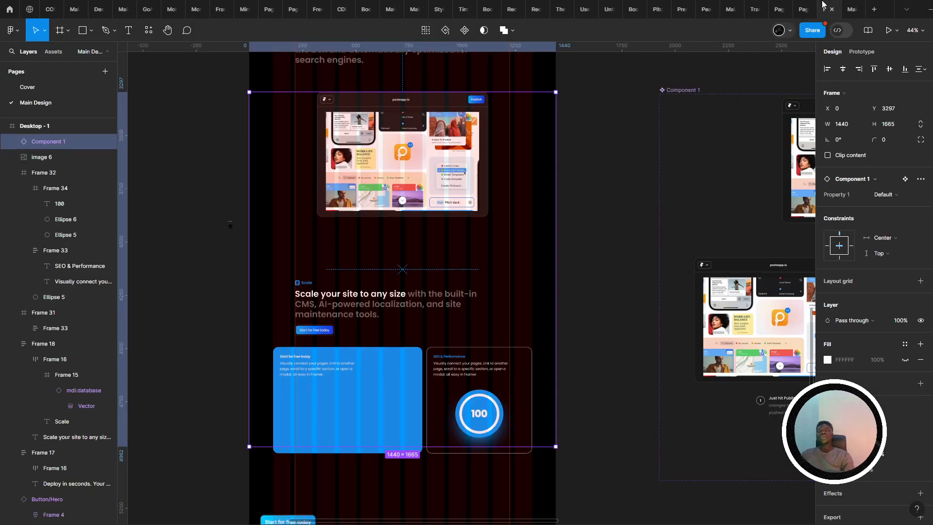
left_click(851, 9)
scroll(410, 299, "down", 3)
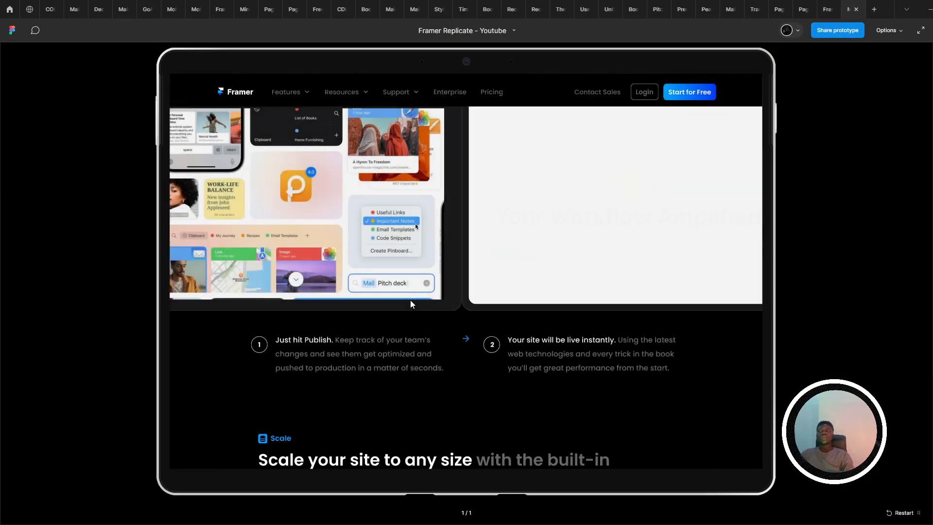
scroll(410, 300, "up", 6)
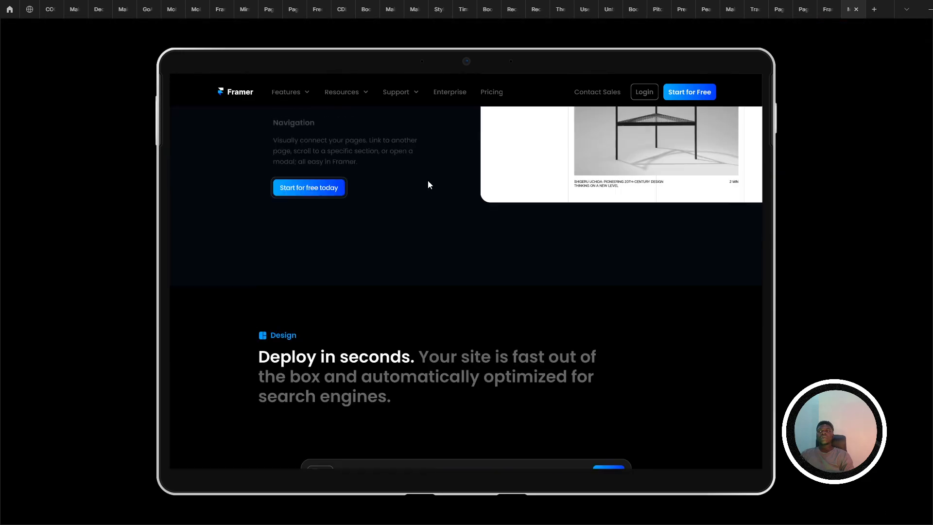
scroll(406, 240, "down", 10)
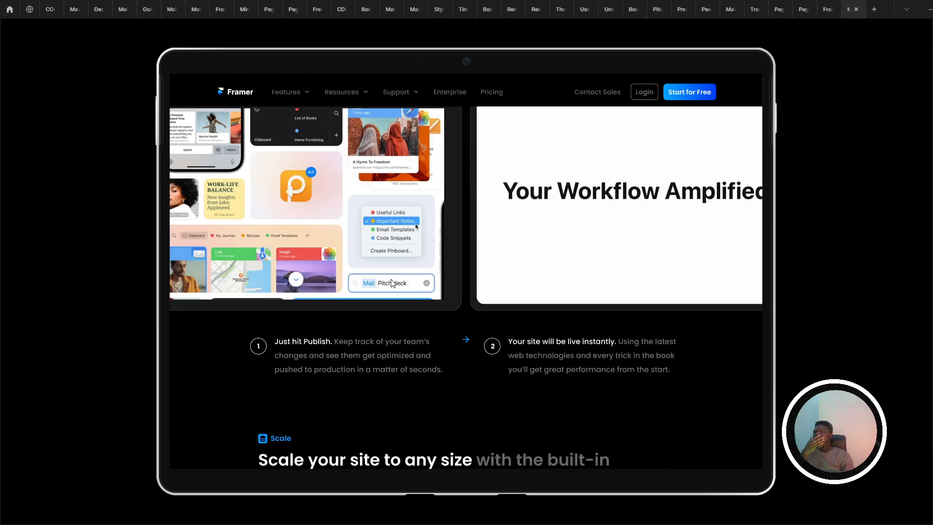
scroll(359, 430, "down", 5)
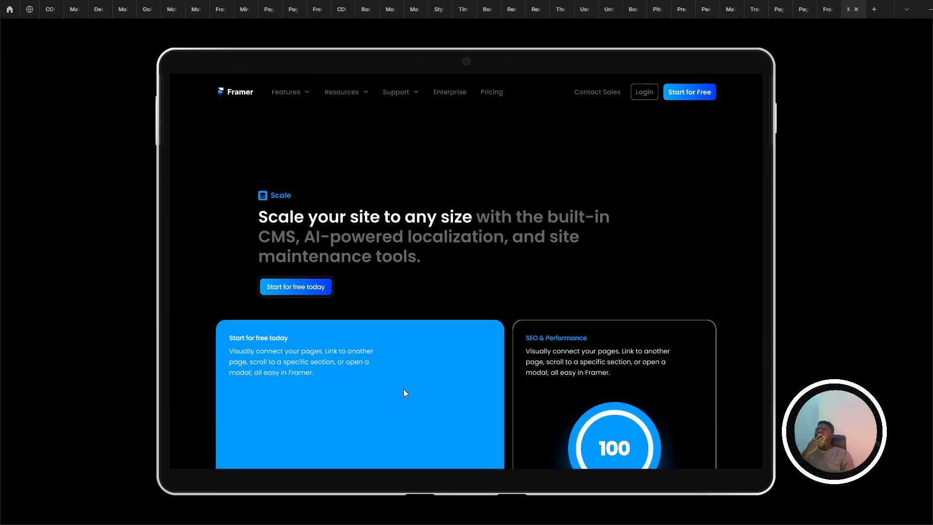
scroll(437, 369, "up", 4)
scroll(474, 354, "down", 1)
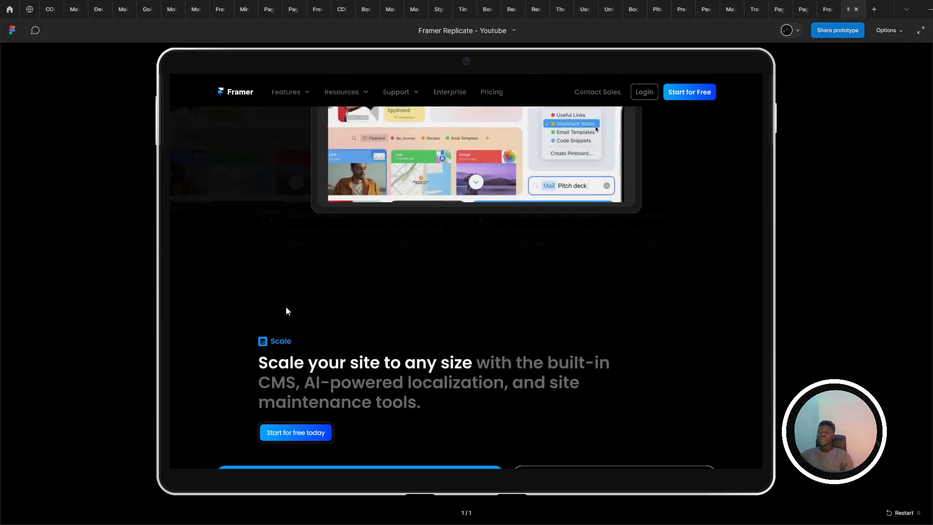
- Switch to the Framer website in the browser and examine the dark table panel inside the Built-in CMS card against the Figma card
left_click(826, 9)
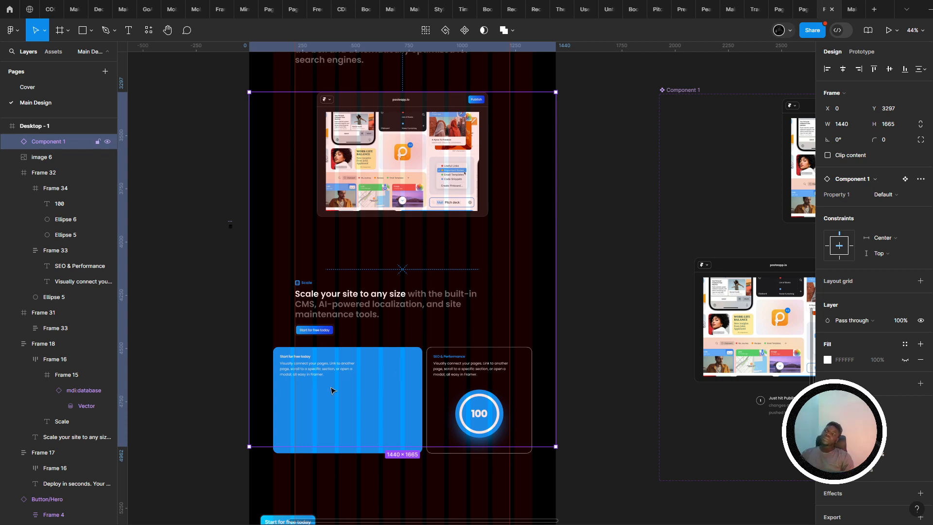
key("alt+Tab")
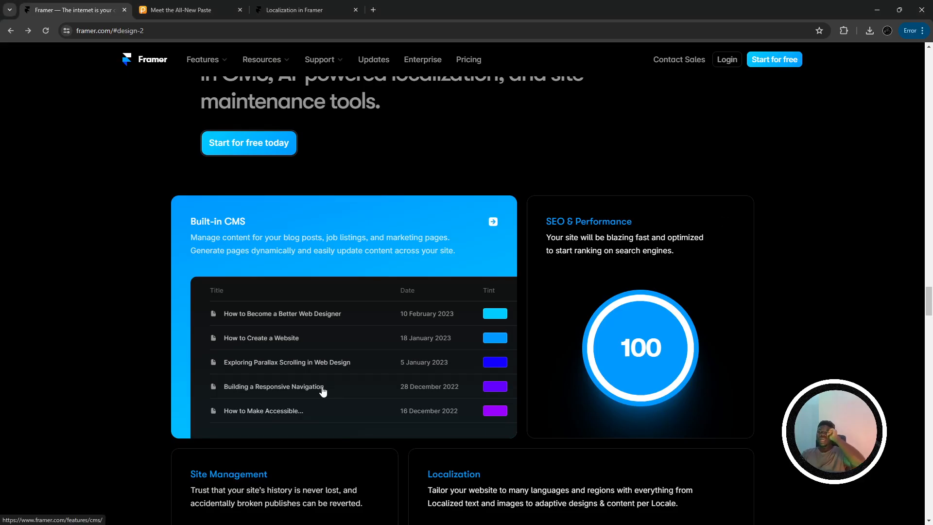
key("alt+Tab")
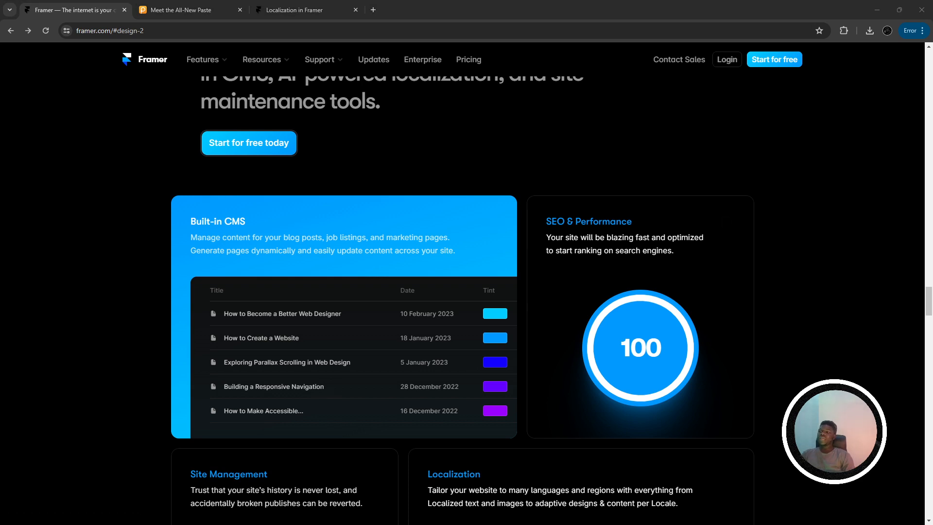
key("alt+Tab")
scroll(262, 323, "down", 2)
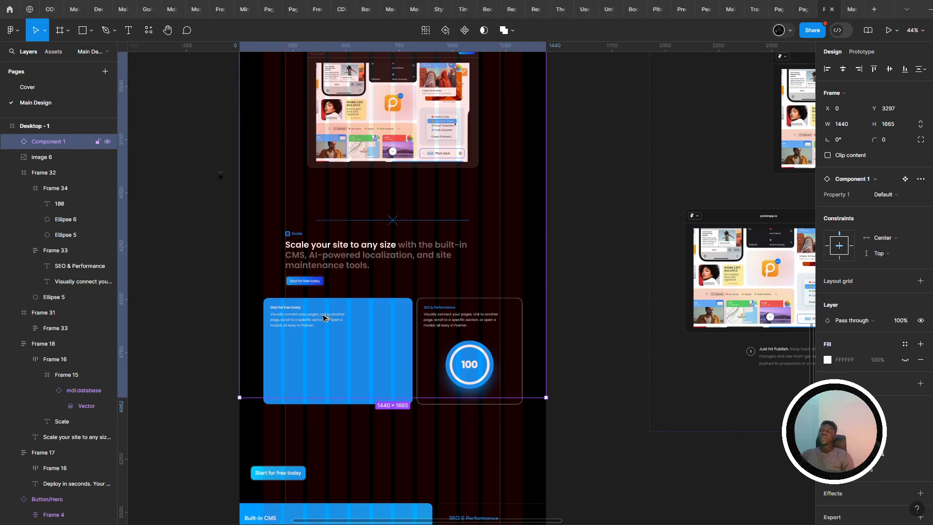
key("alt+Tab")
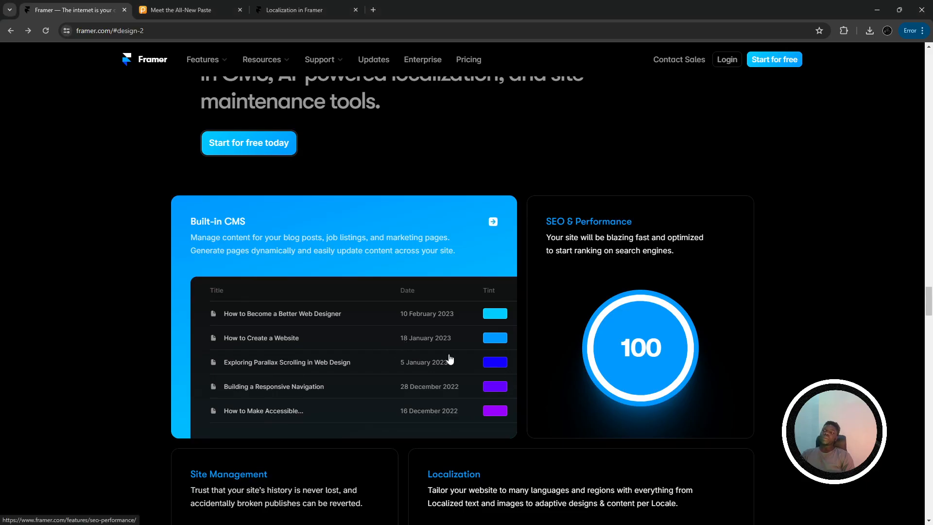
right_click(260, 326)
left_click_drag(249, 362, 271, 332)
key("alt+Tab")
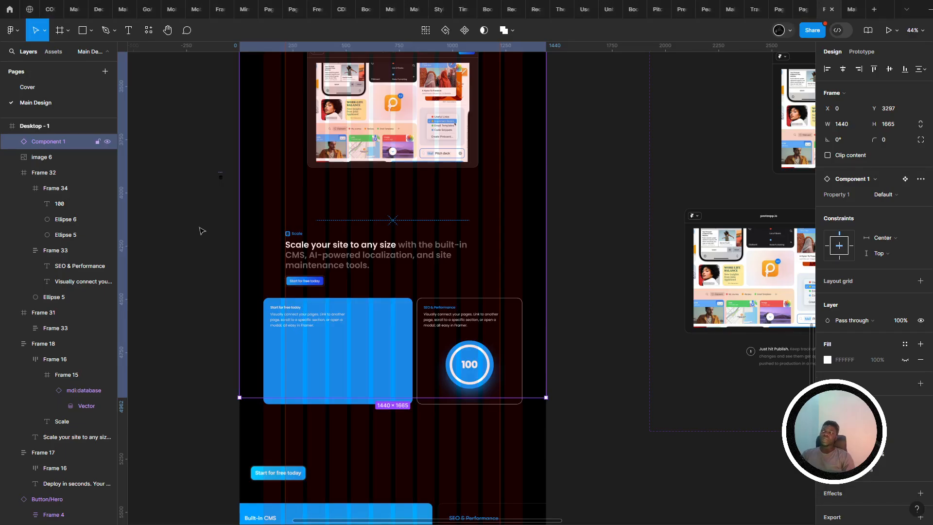
- Draw a rectangle about 534 × 371 over the lower part of the blue card and round its corners to 36
left_click(82, 38)
scroll(350, 407, "up", 3)
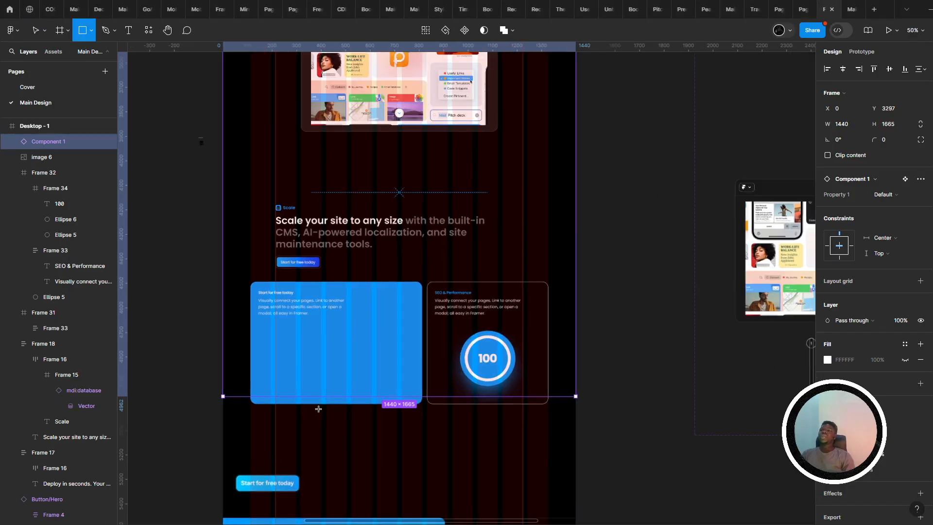
left_click_drag(288, 299, 466, 423)
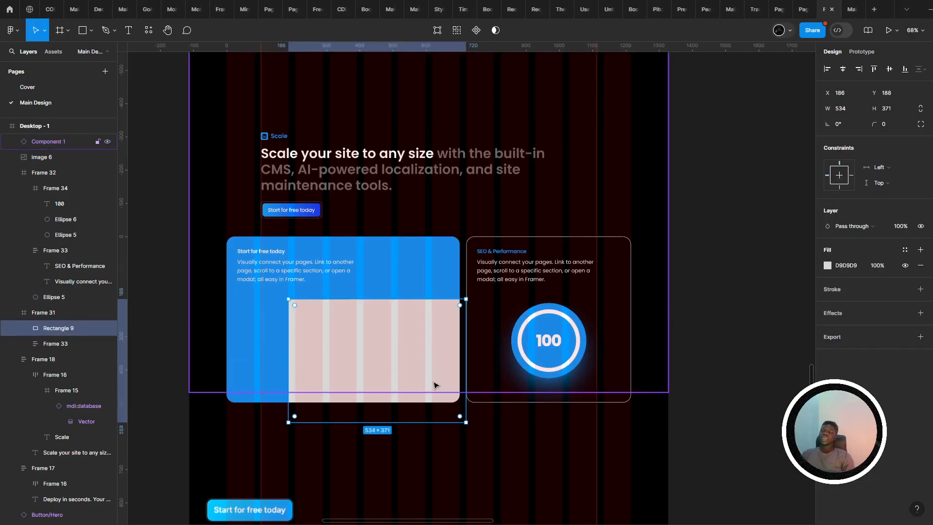
mouse_move(302, 305)
left_mouse_down()
mouse_move(315, 313)
mouse_move(311, 308)
left_mouse_up()
- Fill the new rectangle in the blue card with dark grey 292929
left_click(827, 265)
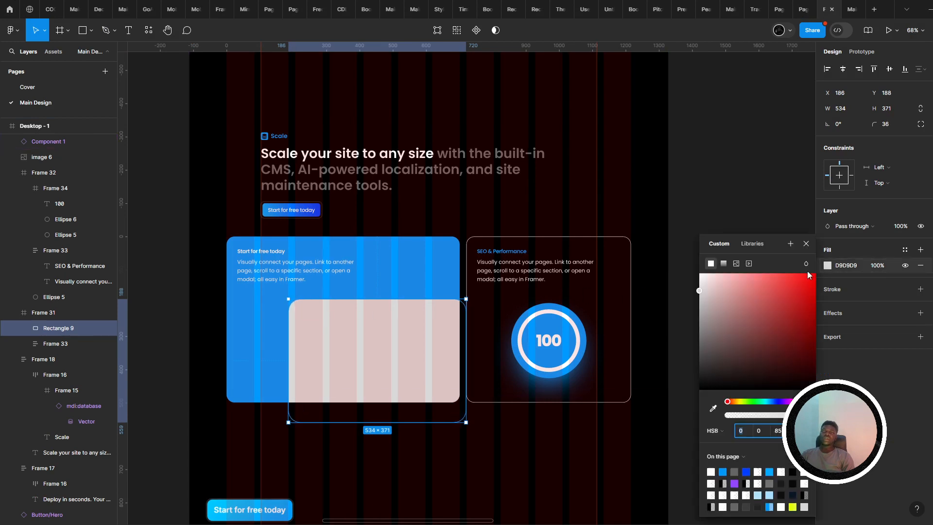
left_click_drag(806, 274, 582, 444)
left_click_drag(539, 396, 536, 374)
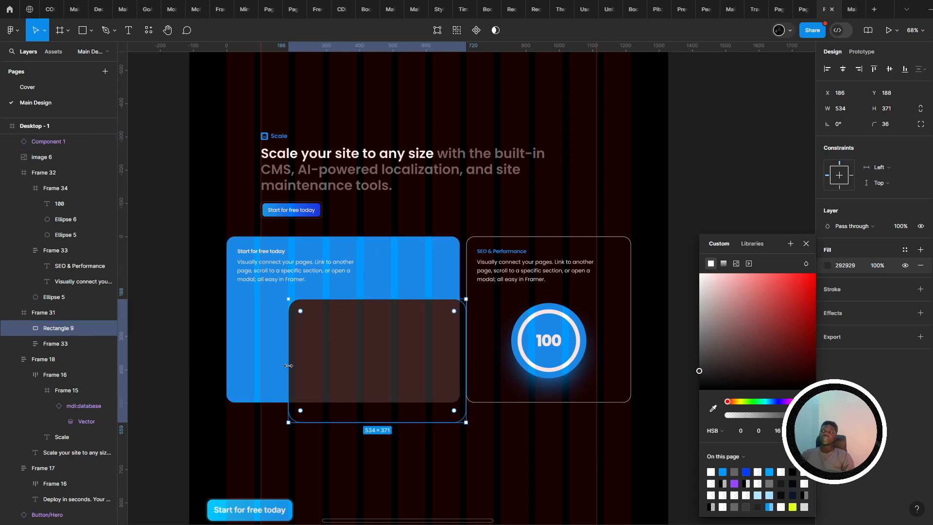
- Extend the dark rectangle's left edge to X 103 under the heading, widen it to 629 on the right, and reduce its corner radius to 30
left_click_drag(289, 371, 261, 375)
left_click_drag(261, 375, 262, 376)
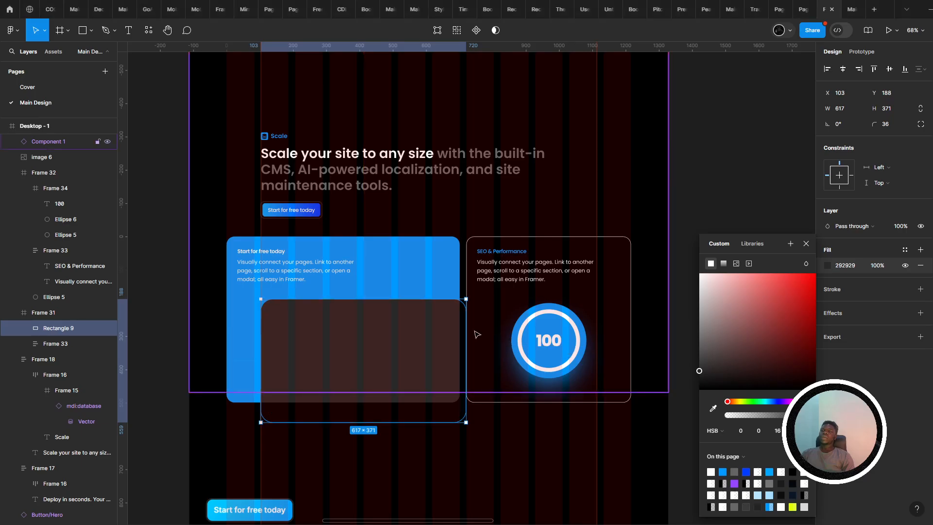
left_click_drag(466, 325, 463, 315)
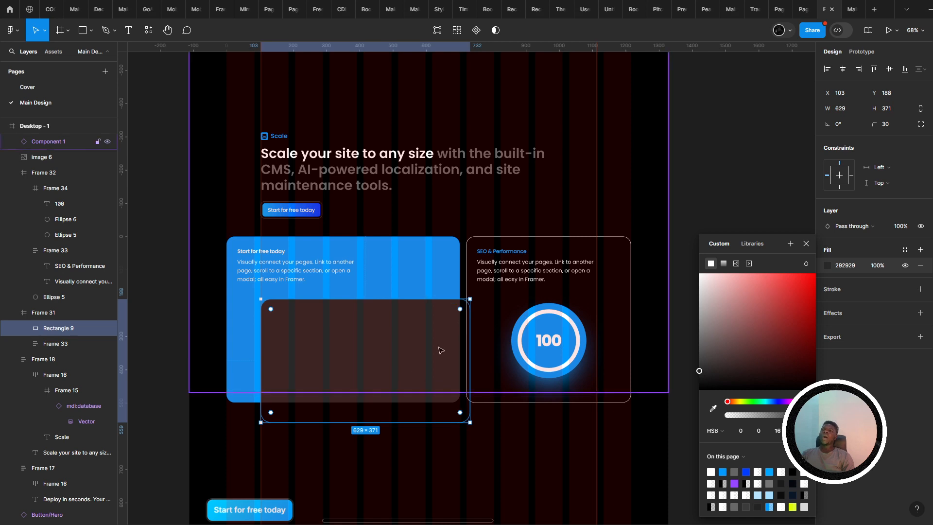
left_click(451, 183)
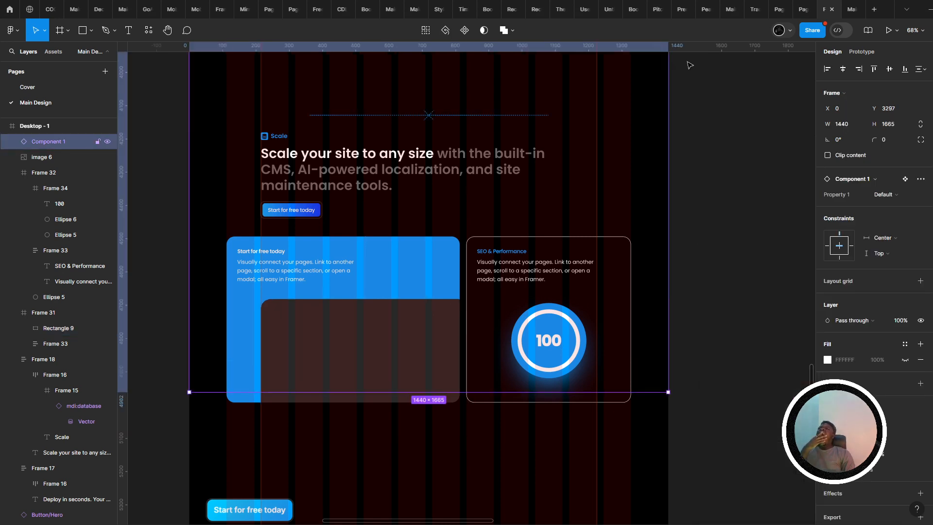
- Compare the Scale section's cards in the prototype preview with those on the Framer website, ending back in the design file
left_click(848, 7)
scroll(591, 209, "down", 8)
scroll(558, 233, "up", 4)
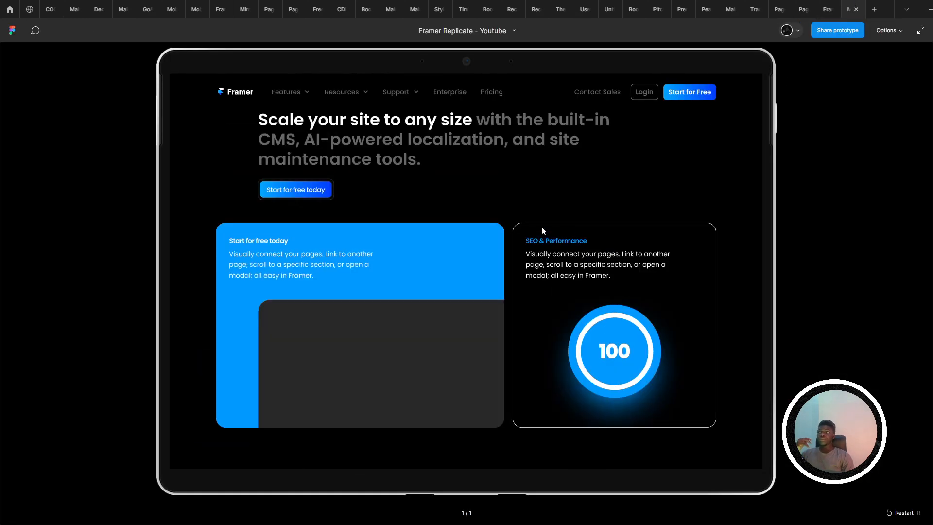
key("alt+Tab")
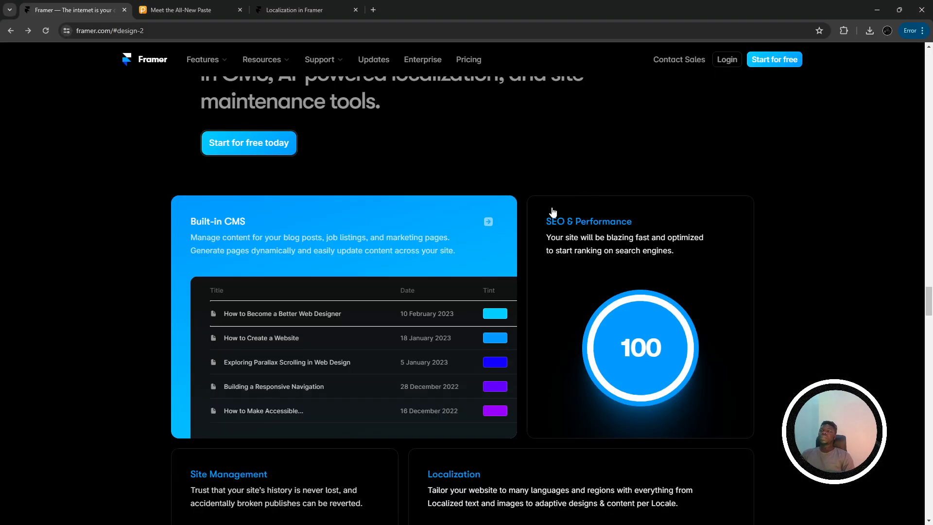
key("alt+Tab")
left_click(825, 7)
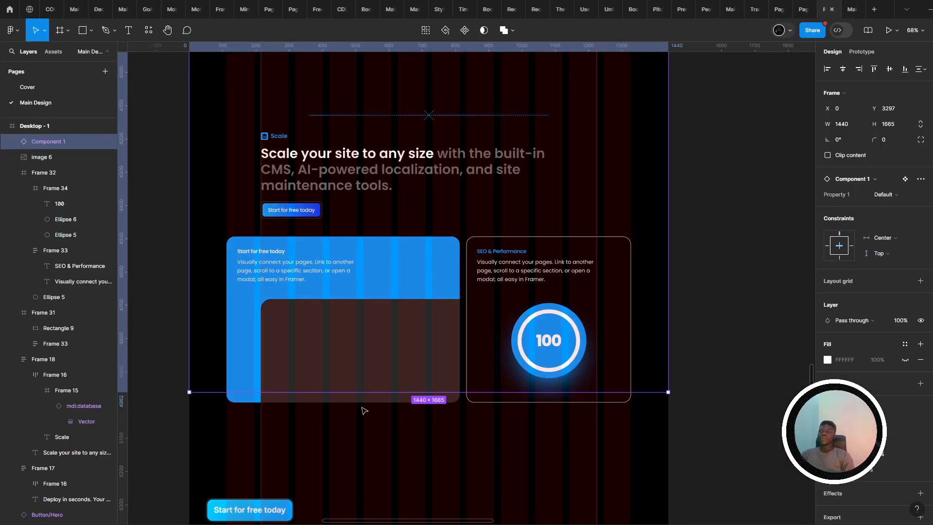
- Darken the fill of the rectangle inside the blue card to 161616 and reduce the rectangle's height to 355
left_click(399, 412)
left_click(521, 80)
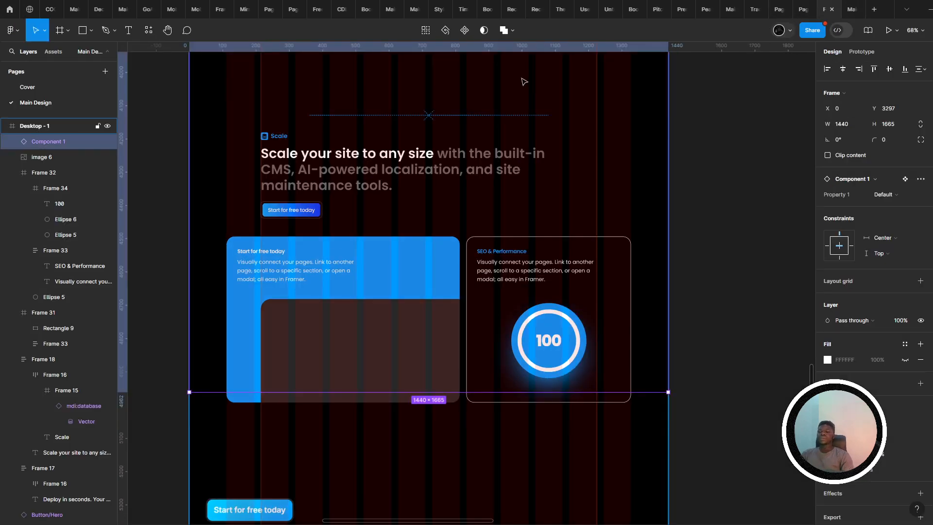
left_click(427, 442)
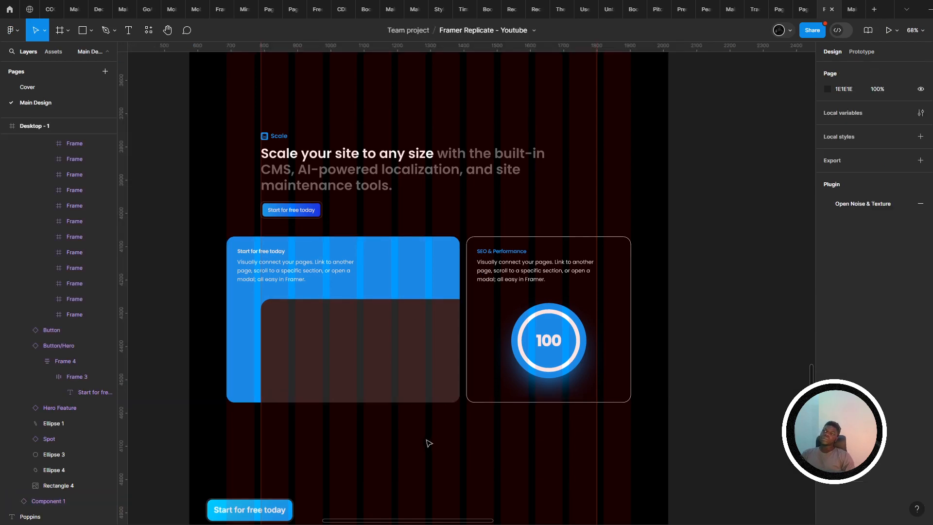
double_click(402, 400)
left_click(827, 265)
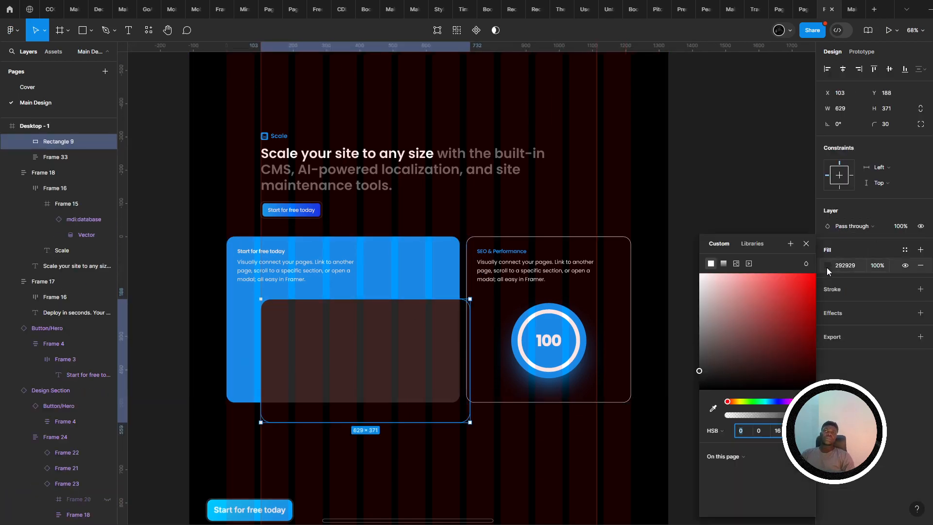
left_click_drag(731, 349, 687, 383)
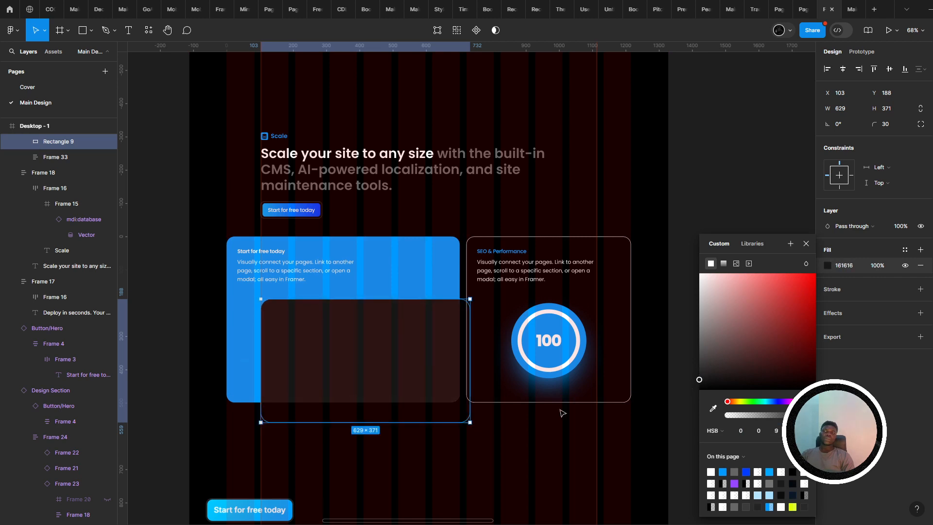
left_click_drag(378, 418, 377, 416)
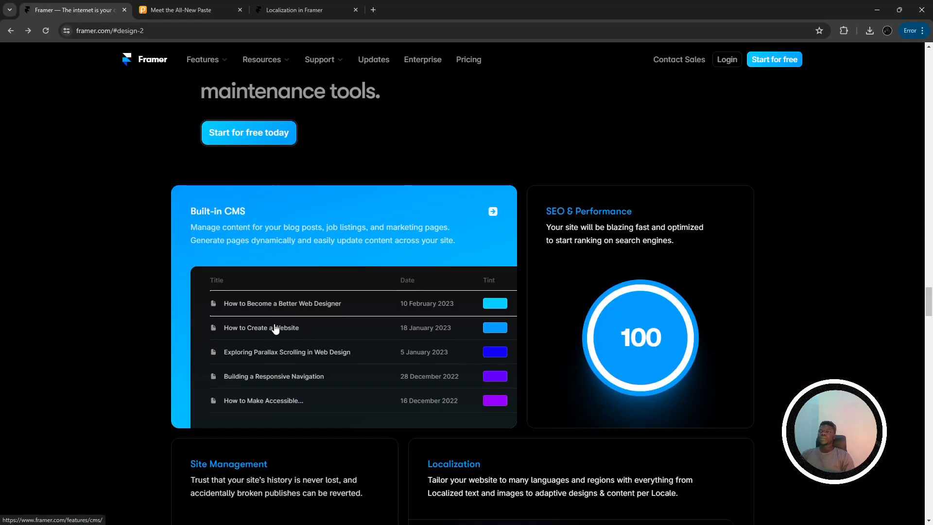
- Switch to the Framer website and capture a screenshot of the Site Management and Localization cards
scroll(275, 345, "down", 3)
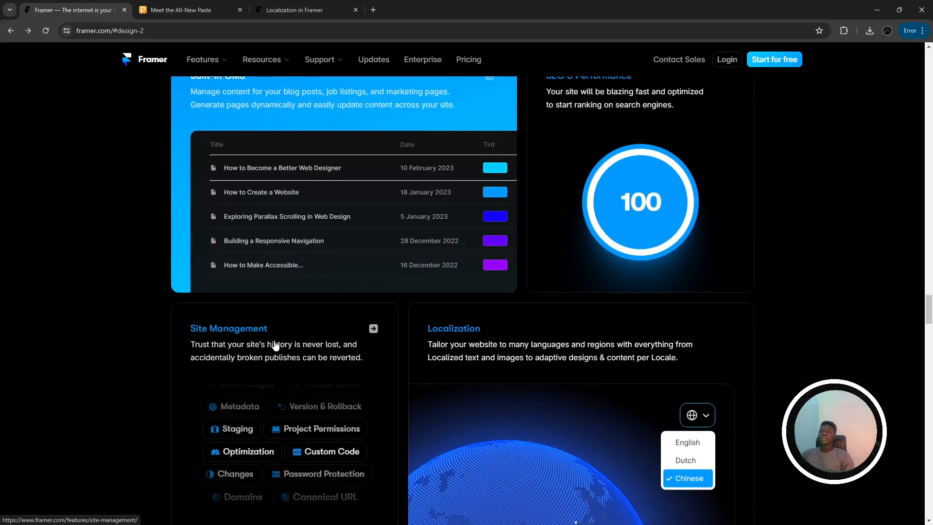
scroll(275, 345, "down", 2)
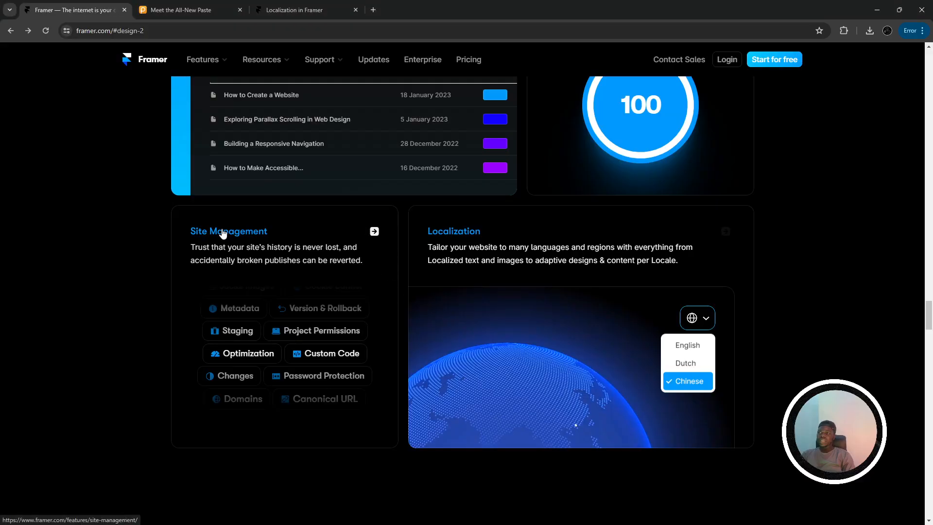
key("super+shift+s")
left_click_drag(140, 177, 832, 495)
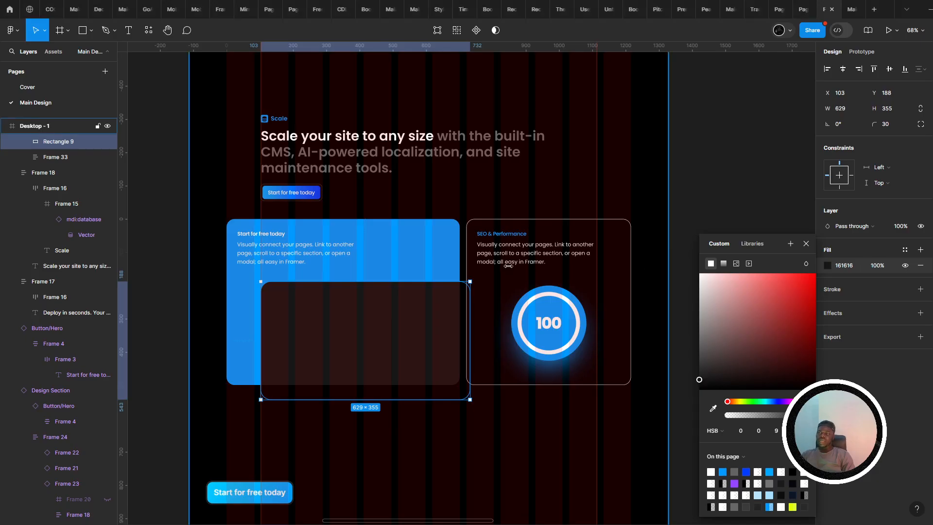
- Switch back to Figma and paste the screenshot into the reference image below the Scale section's cards
scroll(305, 355, "down", 4)
key("ctrl+v")
scroll(429, 308, "up", 3)
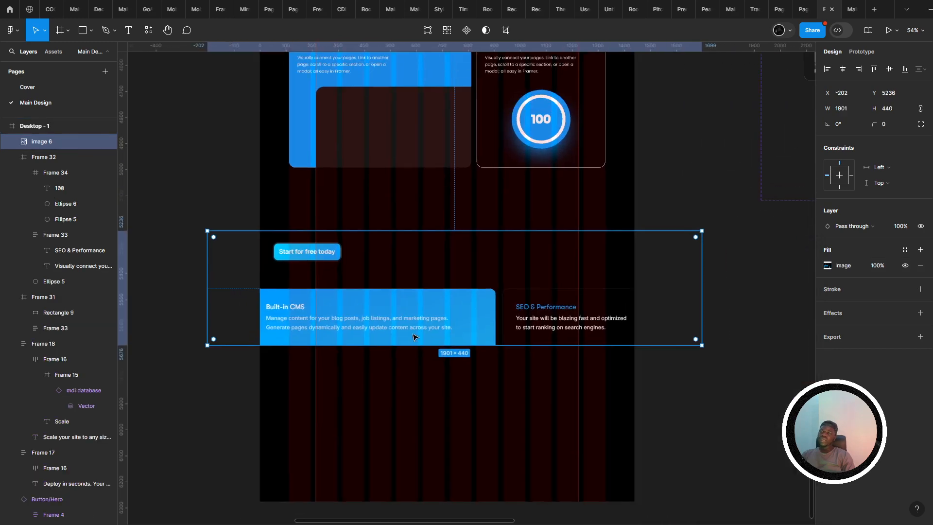
left_click_drag(433, 261, 405, 269)
scroll(388, 283, "up", 1)
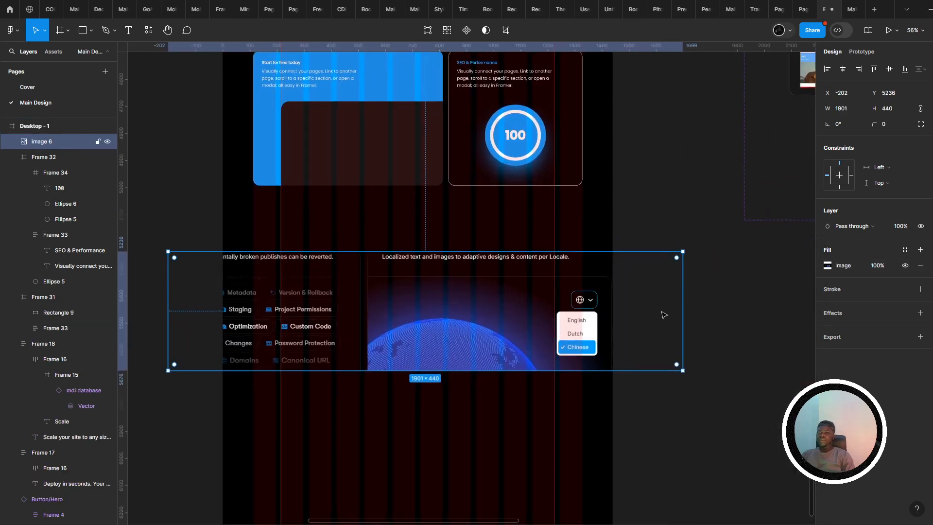
- Crop the reference image to 1219 × 440 around the two cards and move it down to X 139, Y 5804
left_click_drag(560, 279, 588, 279)
scroll(439, 340, "up", 3)
left_click_drag(438, 358, 437, 339)
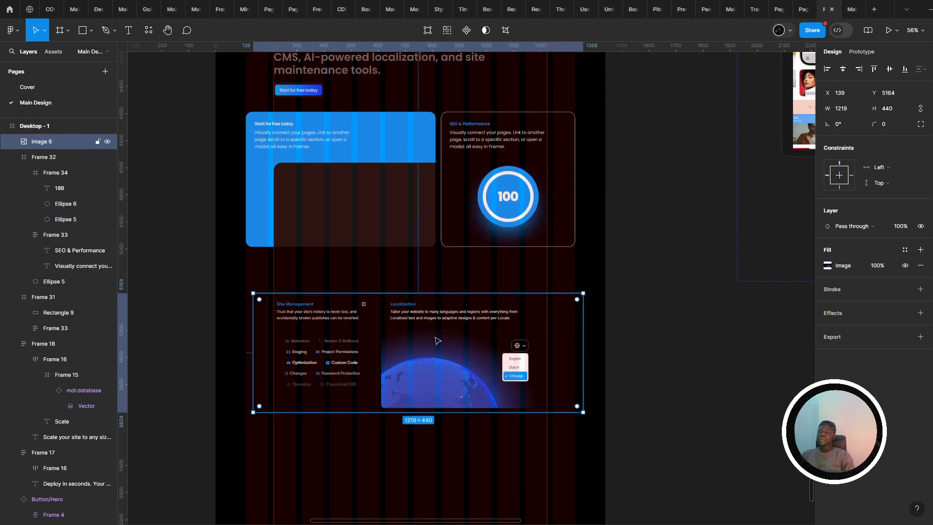
scroll(437, 338, "down", 4)
left_click_drag(464, 254, 470, 406)
scroll(480, 339, "down", 1)
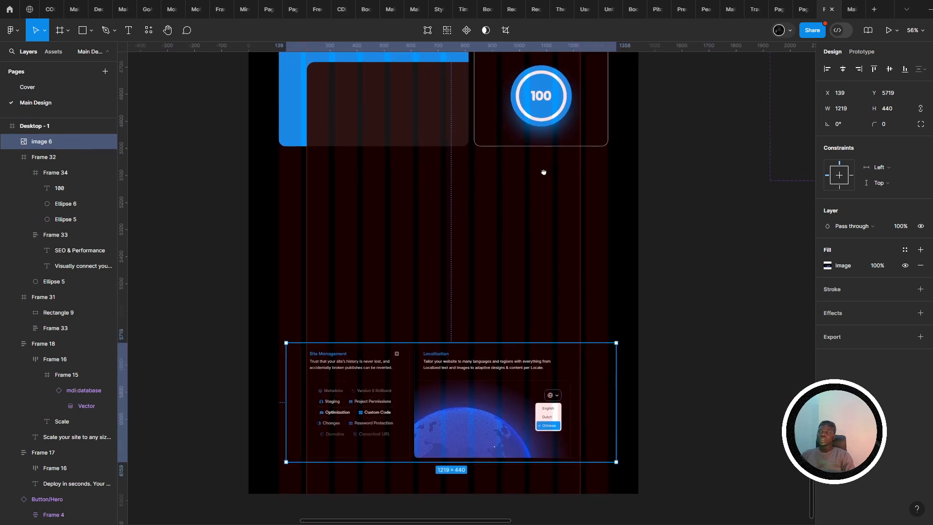
scroll(544, 171, "down", 3)
left_click_drag(472, 331, 472, 345)
- Check the lower card row on the Framer website and, in Figma, copy the SEO & Performance card below the blue card at X 112, Y 5037
key("alt+Tab")
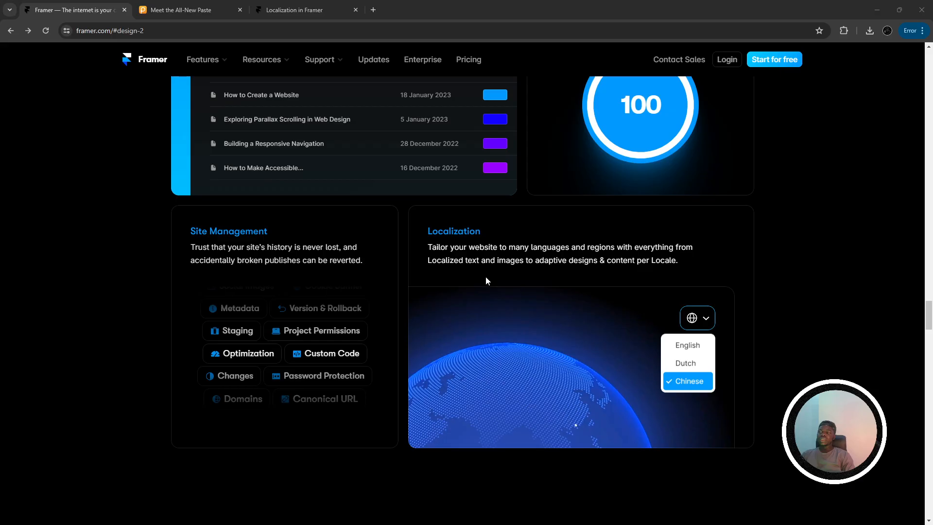
scroll(356, 335, "up", 3)
scroll(602, 251, "down", 3)
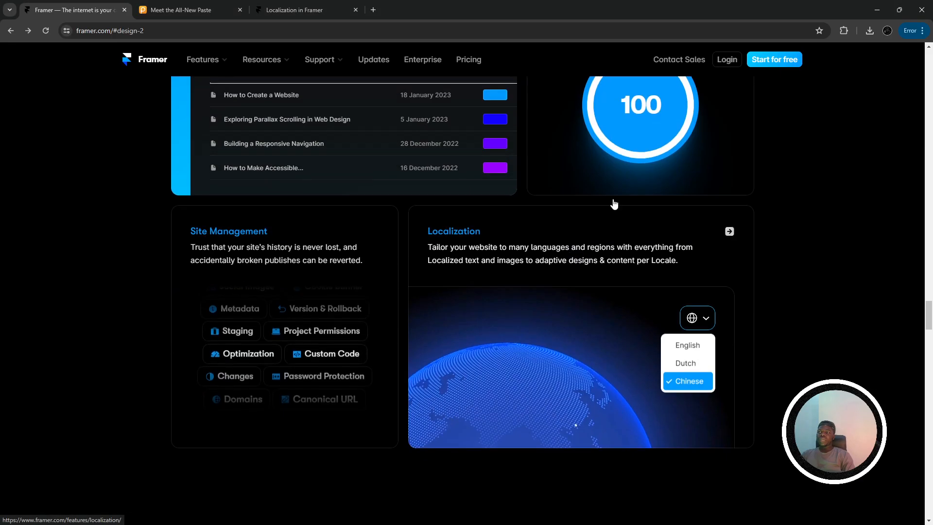
scroll(612, 204, "up", 2)
key("alt+Tab")
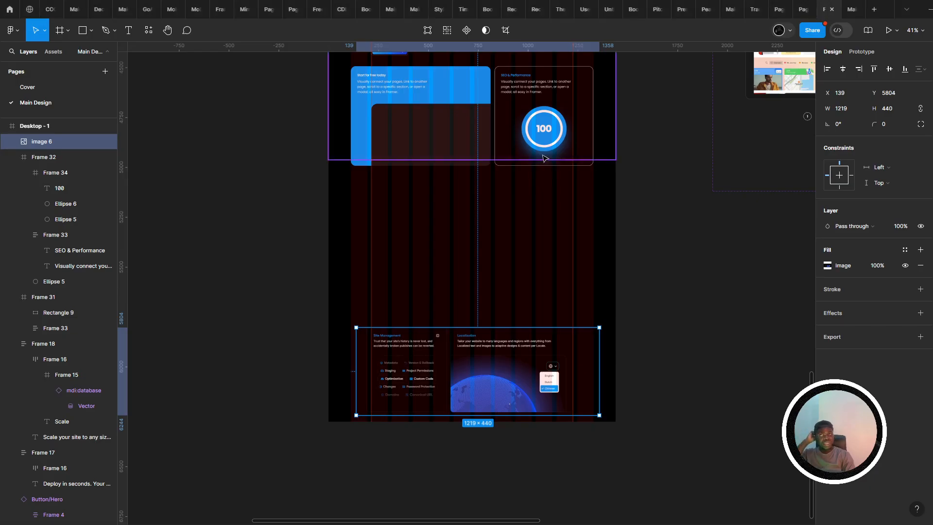
double_click(530, 137)
left_click(496, 235)
left_click(519, 150)
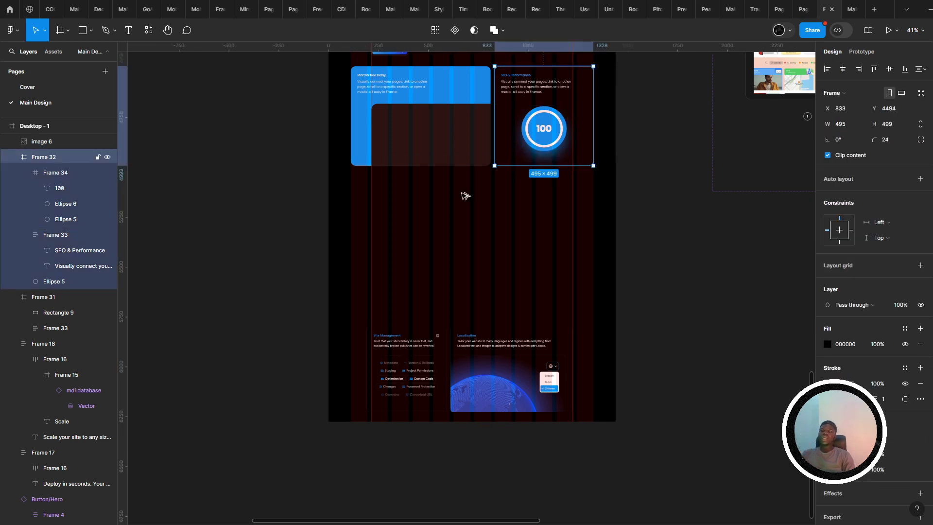
left_click_drag(540, 124, 394, 235)
- Recheck the card row on the Framer website and, in Figma, duplicate the copied card beside it at X 627, widened to 701
key("alt+Tab")
scroll(346, 240, "up", 2)
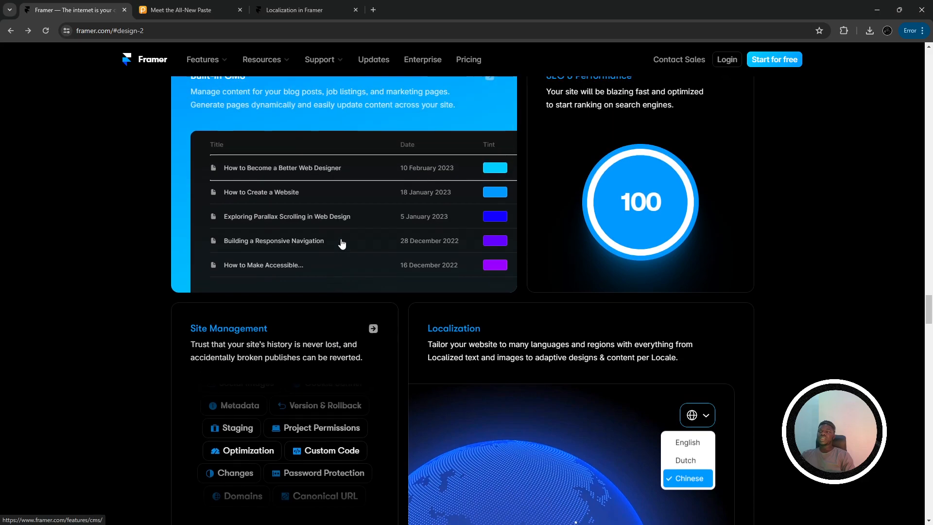
key("alt+Tab")
scroll(368, 261, "up", 3)
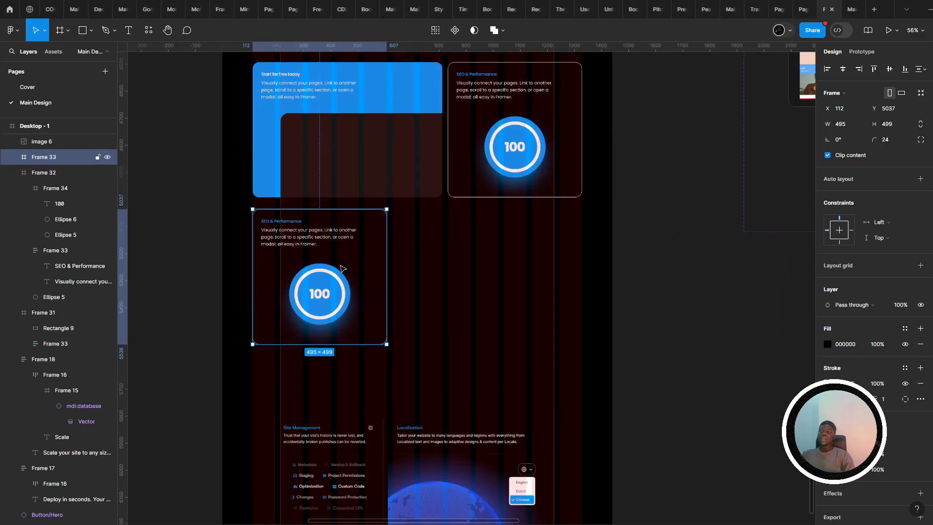
key("ctrl+d")
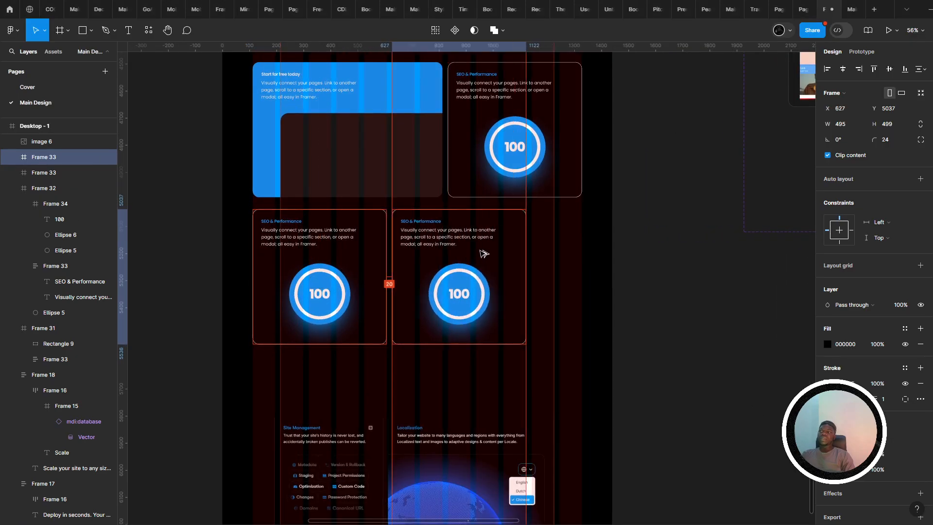
left_click_drag(547, 261, 582, 258)
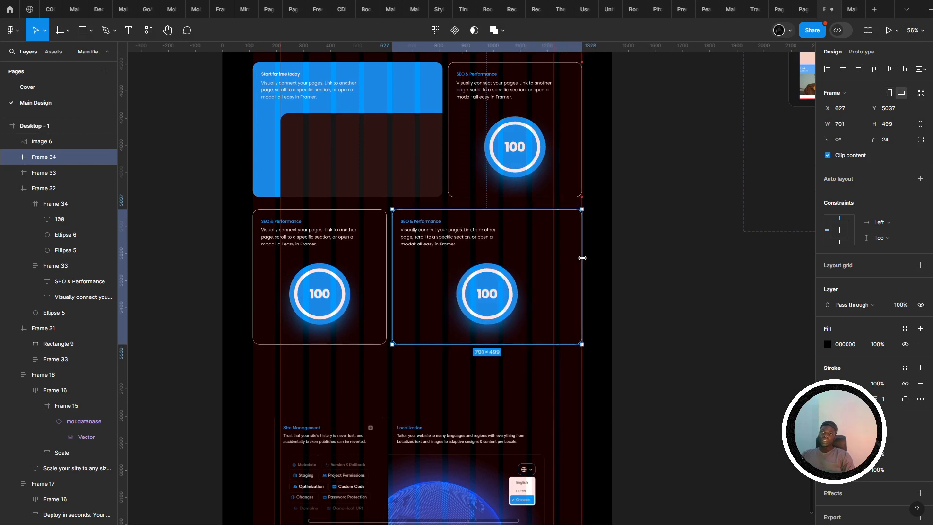
- Change the wide lower card's heading to Localization and the narrow lower card's heading to Site management
double_click(475, 237)
double_click(420, 222)
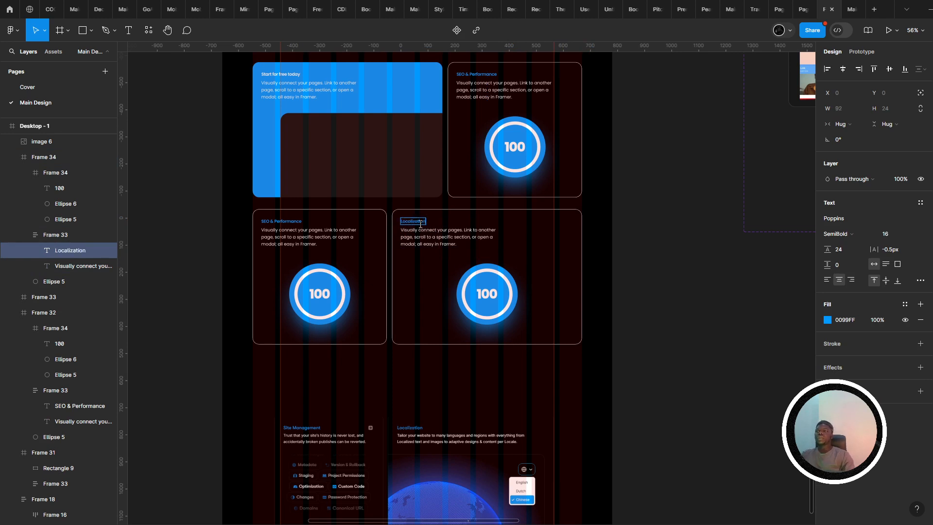
scroll(384, 235, "up", 2)
left_click(274, 219)
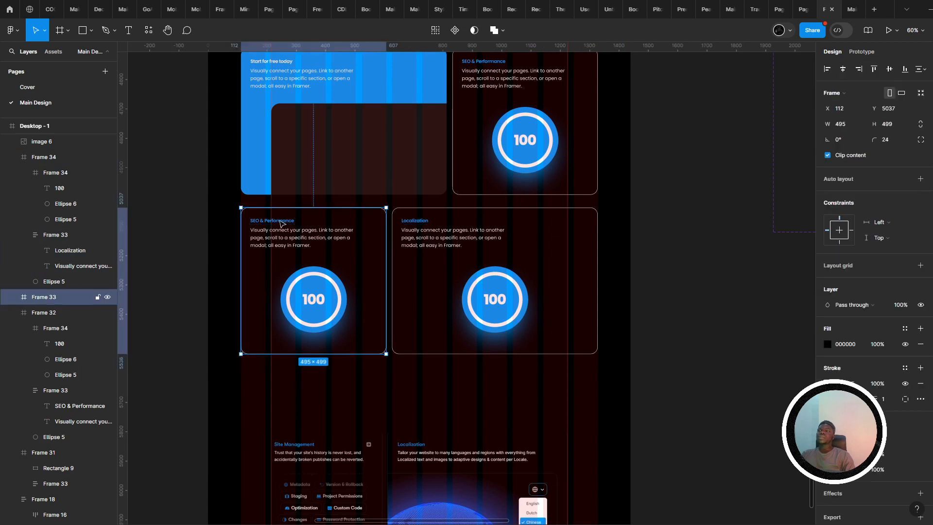
double_click(274, 218)
double_click(275, 220)
scroll(275, 219, "up", 4)
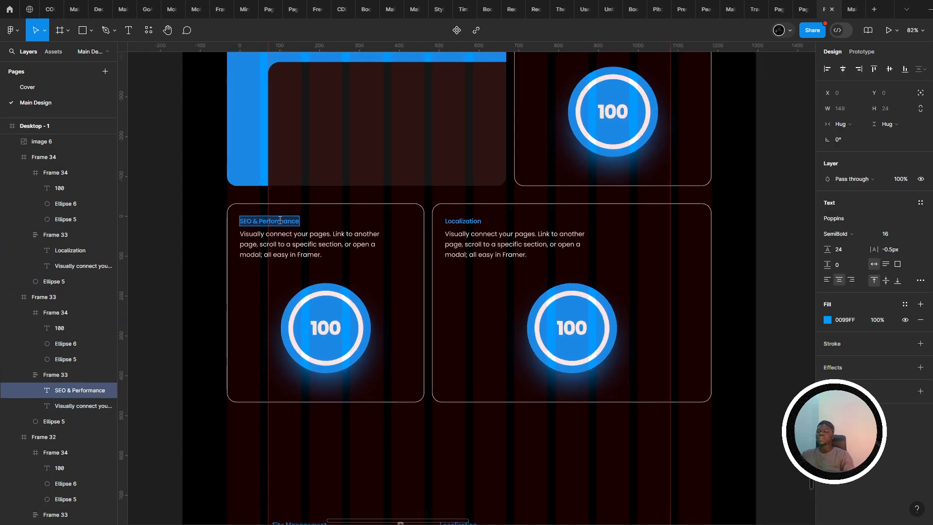
type("Siite management")
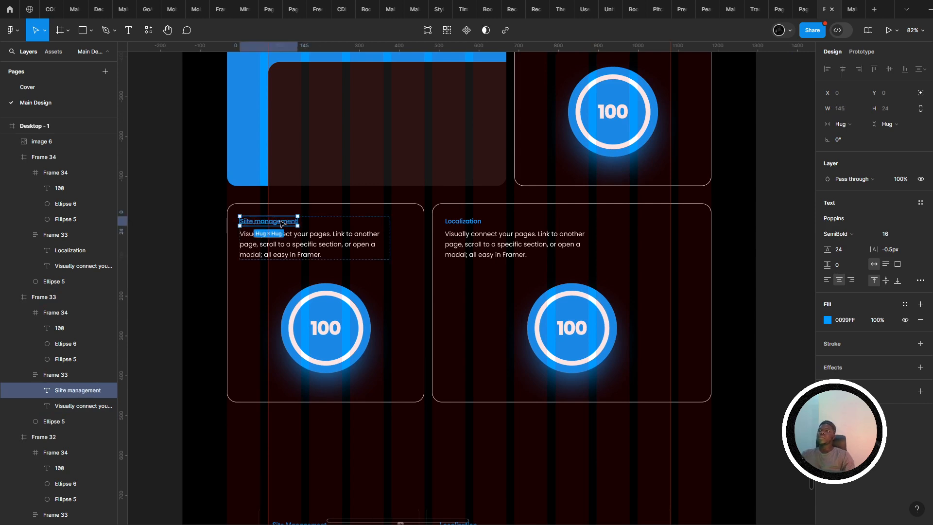
scroll(250, 222, "up", 3)
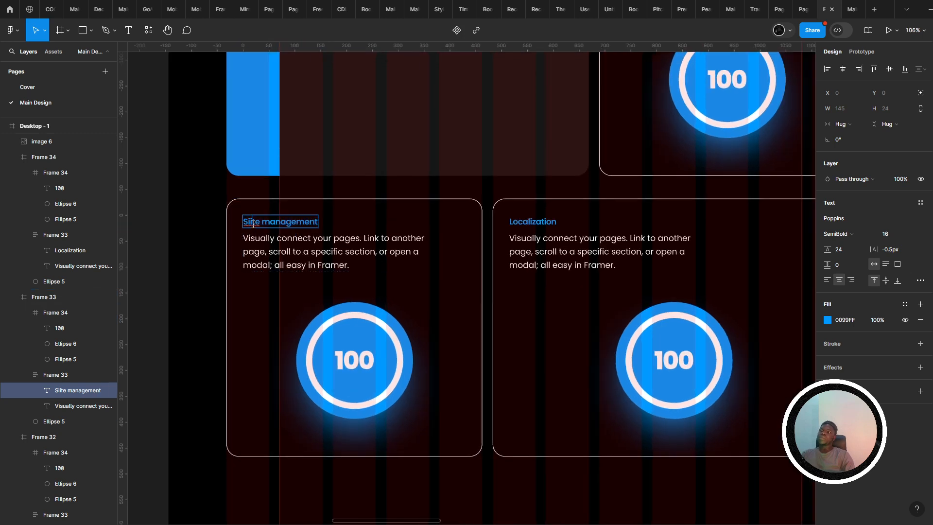
key("BackSpace")
key("Escape")
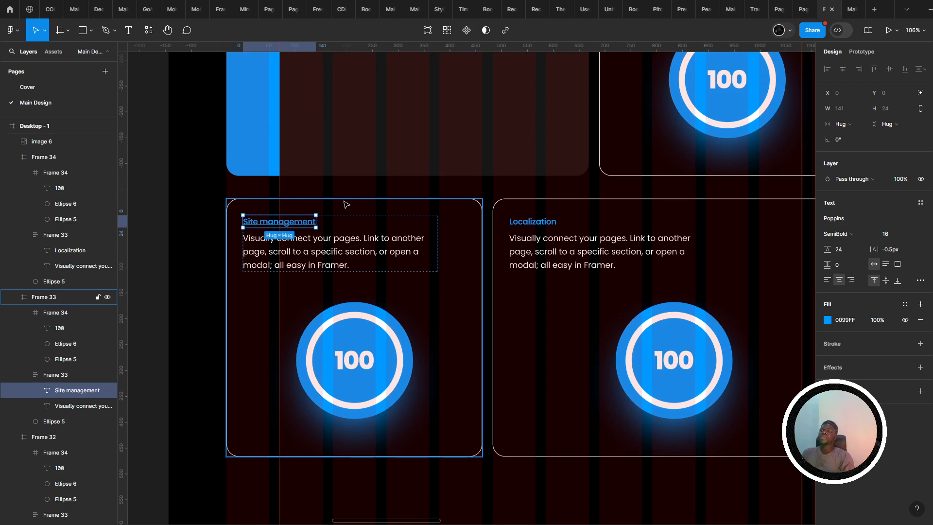
- Switch to the Framer website and examine the headings, descriptions and contents of the Scale section's four cards
key("alt+Tab")
scroll(344, 204, "up", 1)
scroll(344, 204, "down", 4)
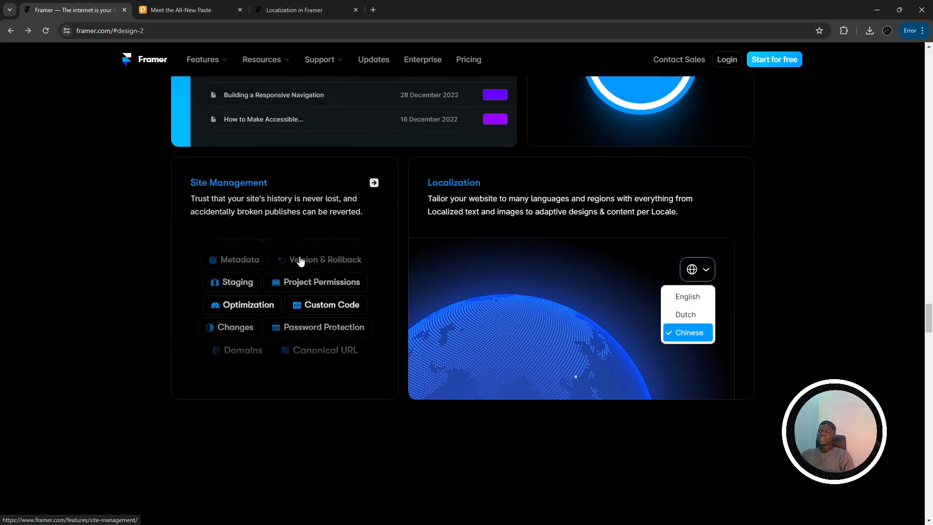
scroll(404, 311, "up", 8)
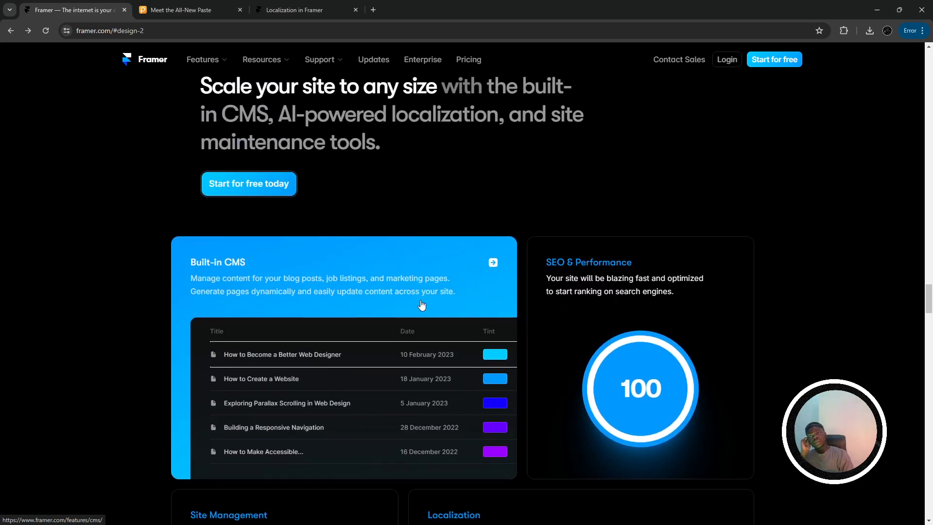
scroll(419, 304, "up", 4)
scroll(418, 302, "down", 4)
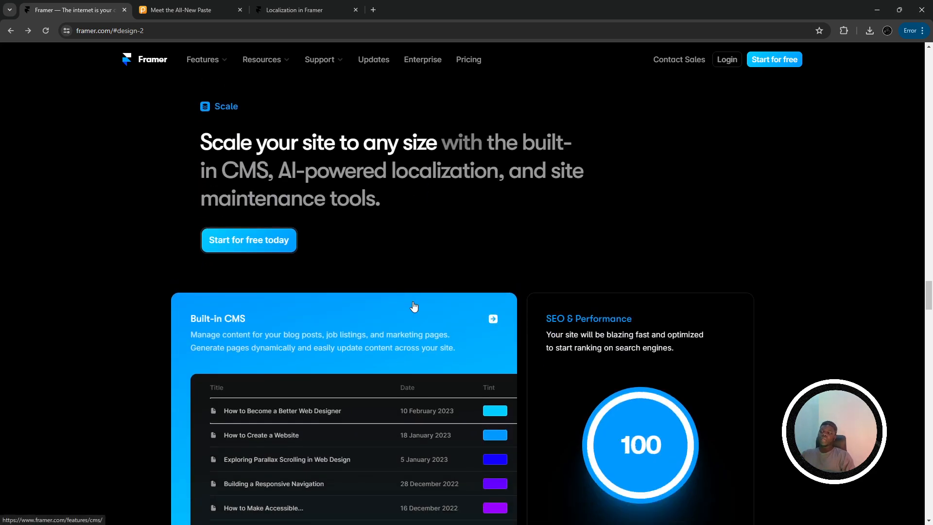
- Switch to Figma and examine the layout and placeholder text of the four Scale section cards
key("alt+Tab")
left_click(262, 267)
scroll(214, 287, "up", 2)
scroll(190, 283, "right", 1)
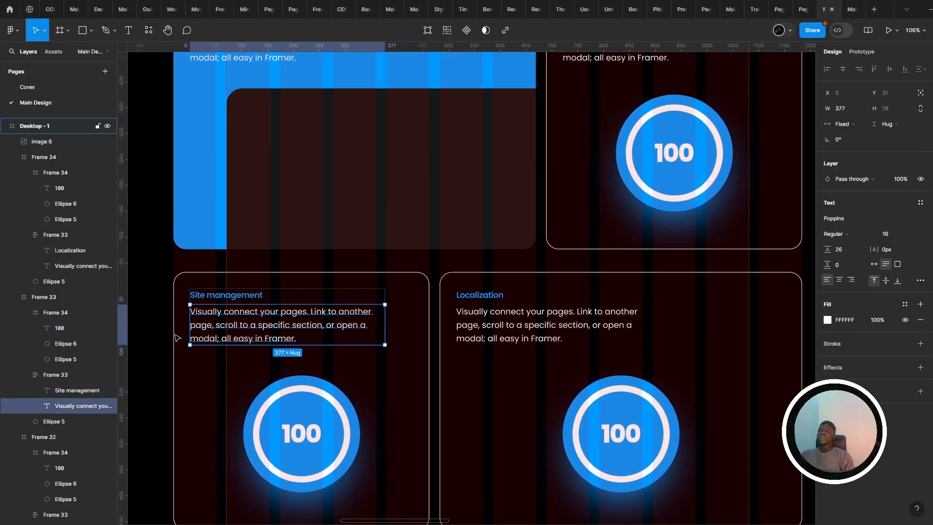
scroll(176, 338, "up", 4)
scroll(281, 334, "down", 1, "ctrl")
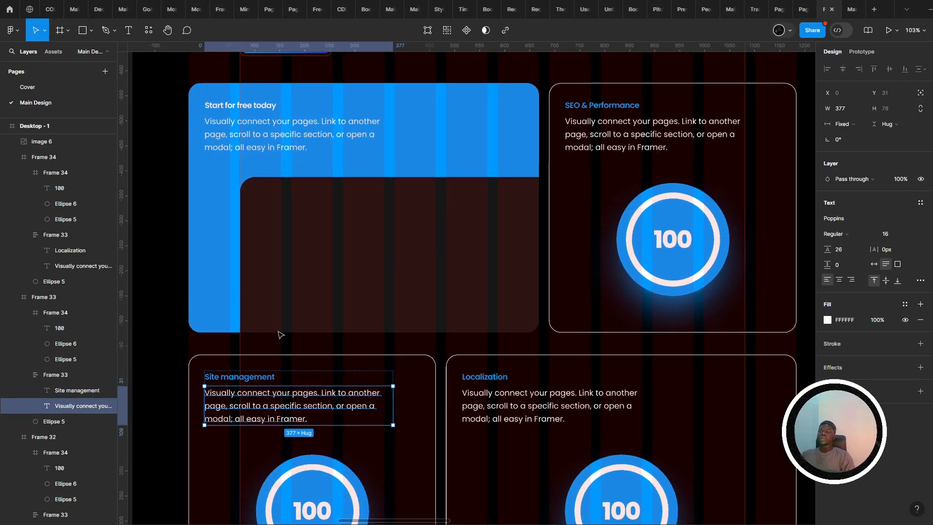
left_click(396, 264)
scroll(389, 277, "down", 1)
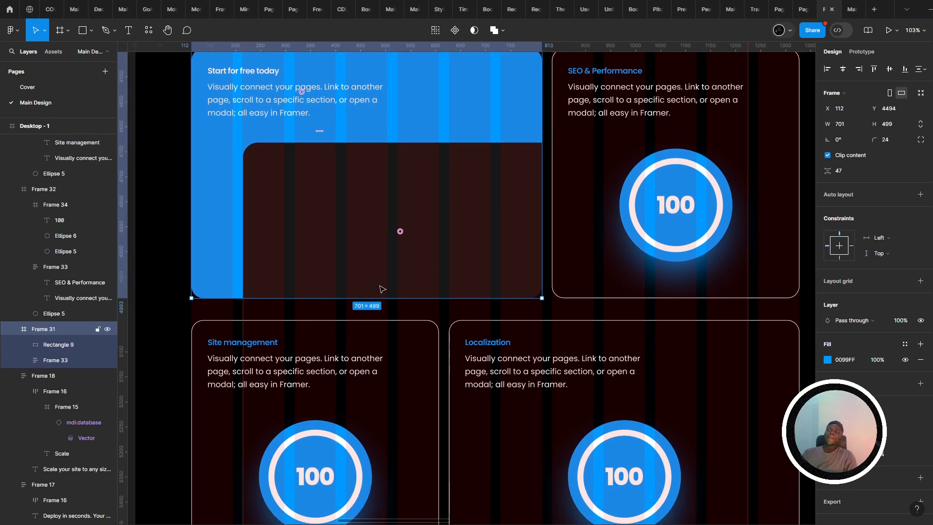
scroll(383, 289, "up", 2)
scroll(364, 311, "down", 3, "ctrl")
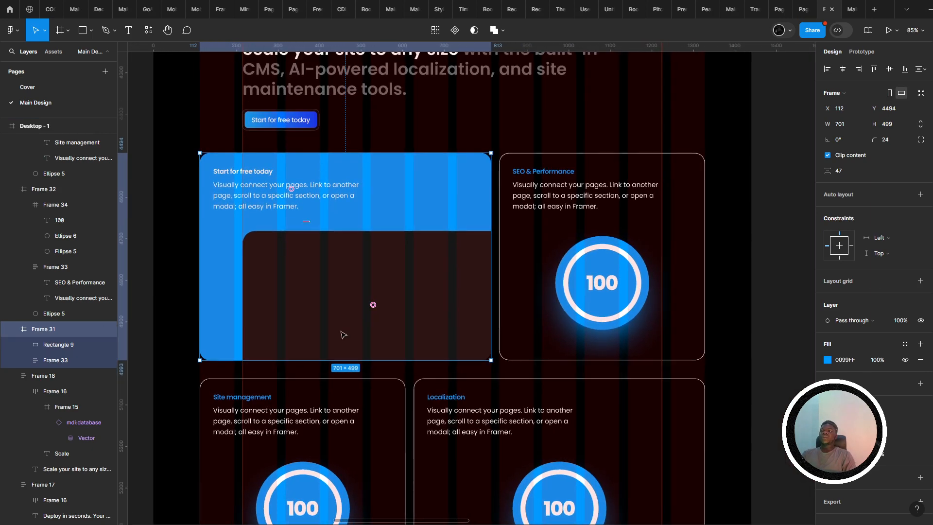
- Switch to the Framer website and examine the Scale section's four cards, including the animated score ring in SEO & Performance
key("alt+Tab")
scroll(342, 335, "down", 9)
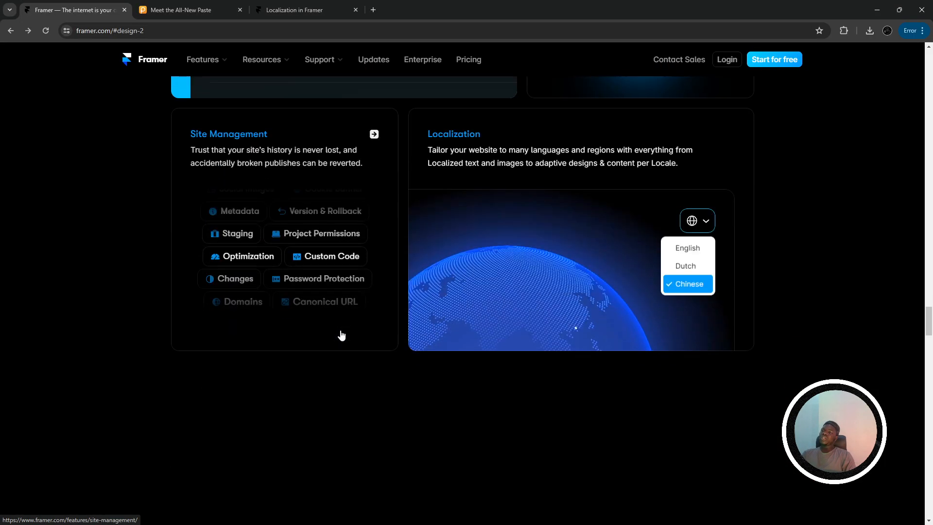
scroll(341, 335, "up", 4)
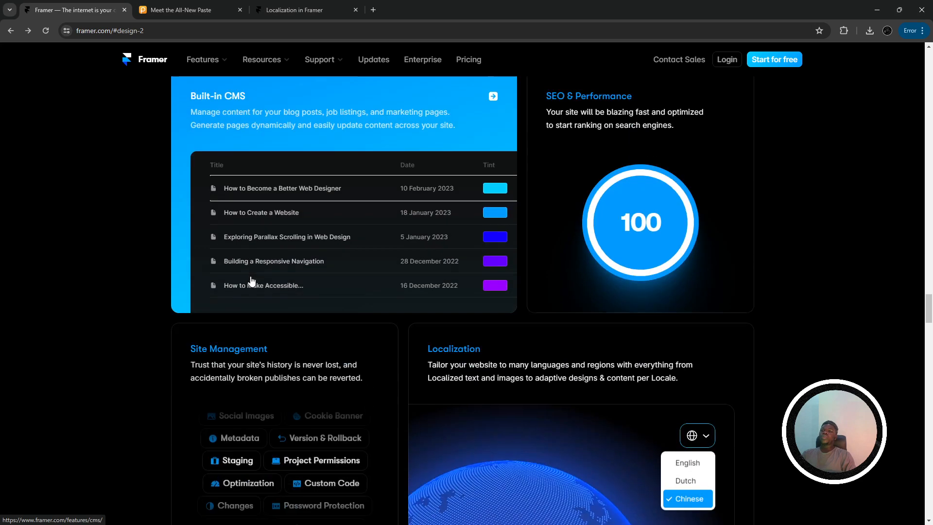
scroll(593, 209, "down", 1)
scroll(556, 235, "up", 1)
scroll(438, 282, "down", 2)
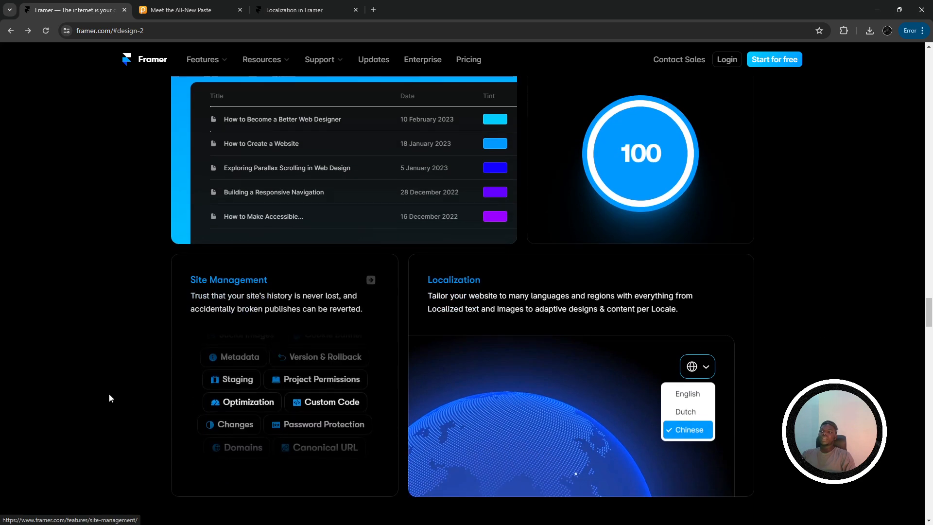
scroll(118, 377, "up", 5)
scroll(122, 368, "down", 4)
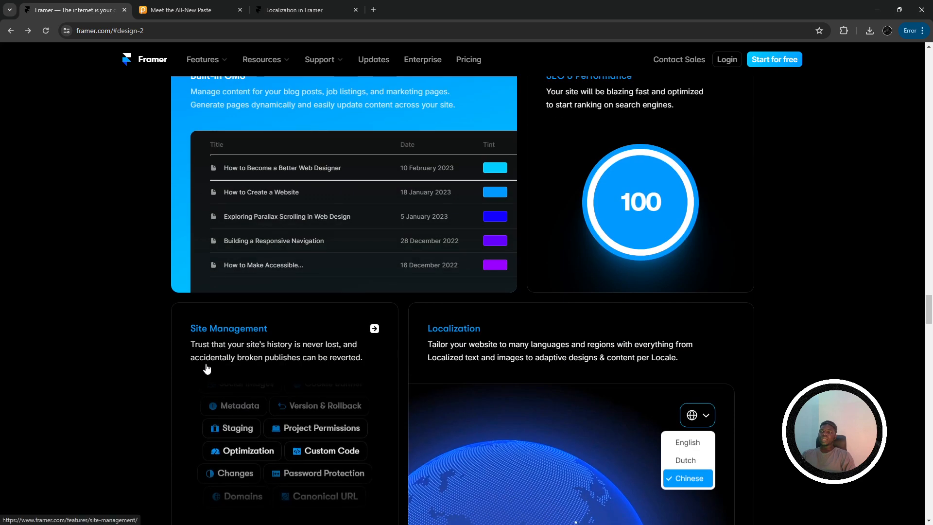
scroll(339, 308, "up", 4)
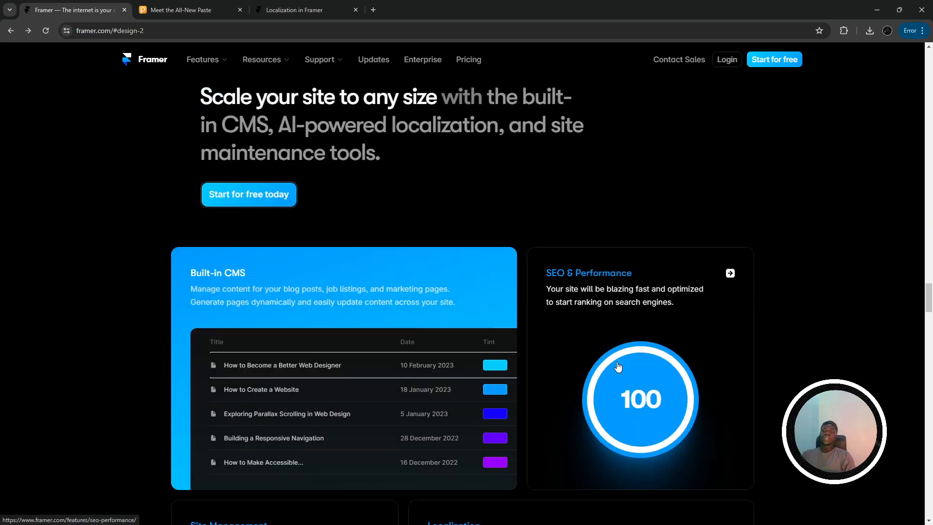
scroll(617, 367, "down", 1)
scroll(617, 308, "up", 14)
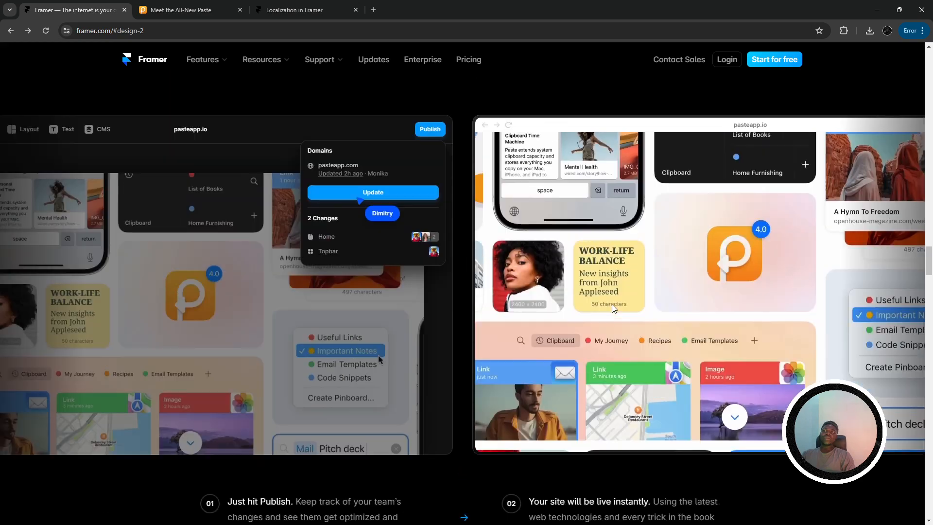
scroll(611, 304, "down", 12)
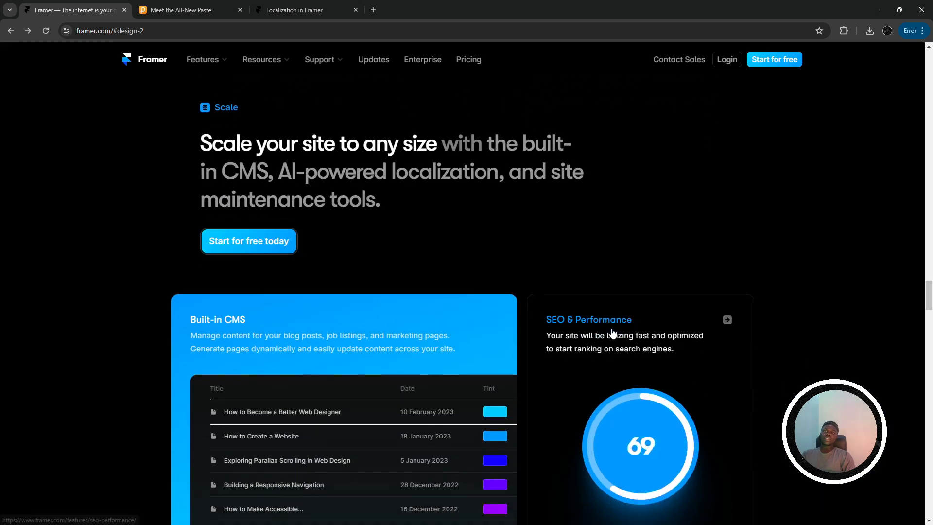
- Switch to Figma, try reshaping the SEO & Performance card's white ring into a partial arc, and undo the change
key("alt+Tab")
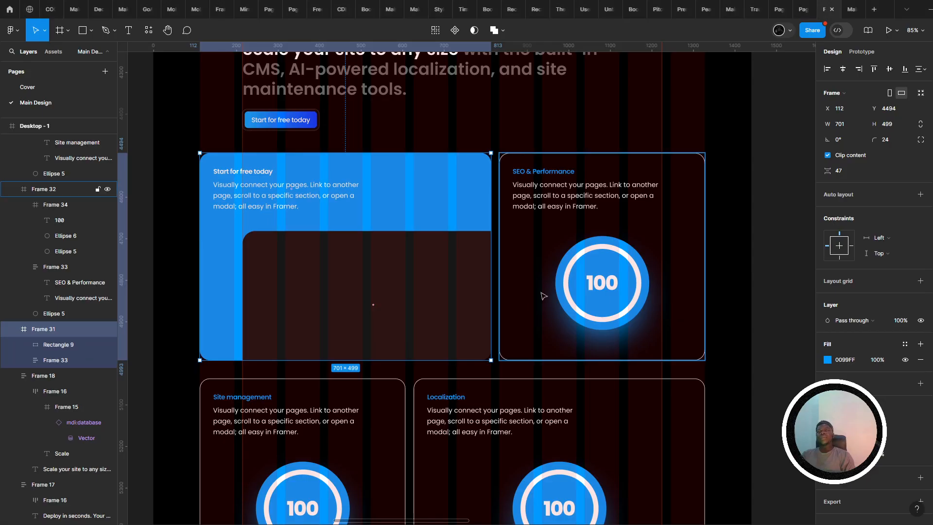
left_click(607, 263)
double_click(609, 257)
double_click(612, 252)
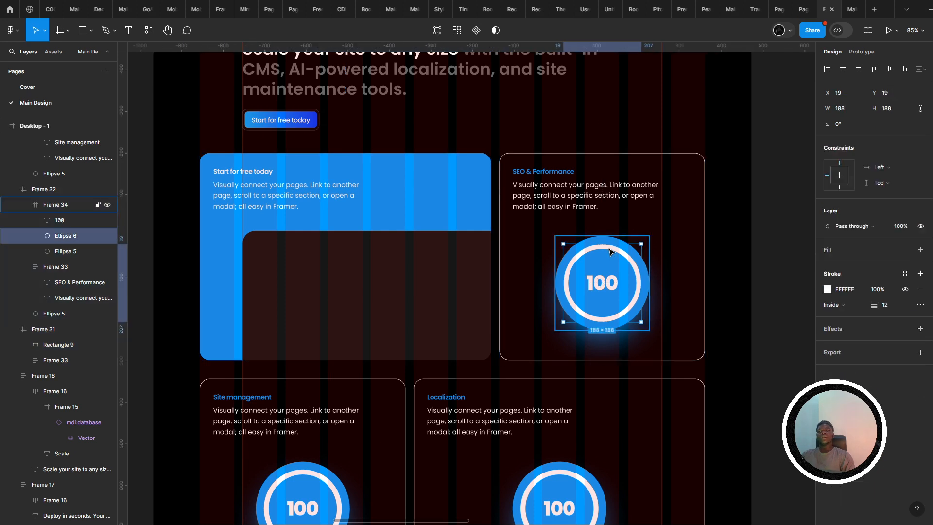
left_click_drag(638, 286, 534, 283)
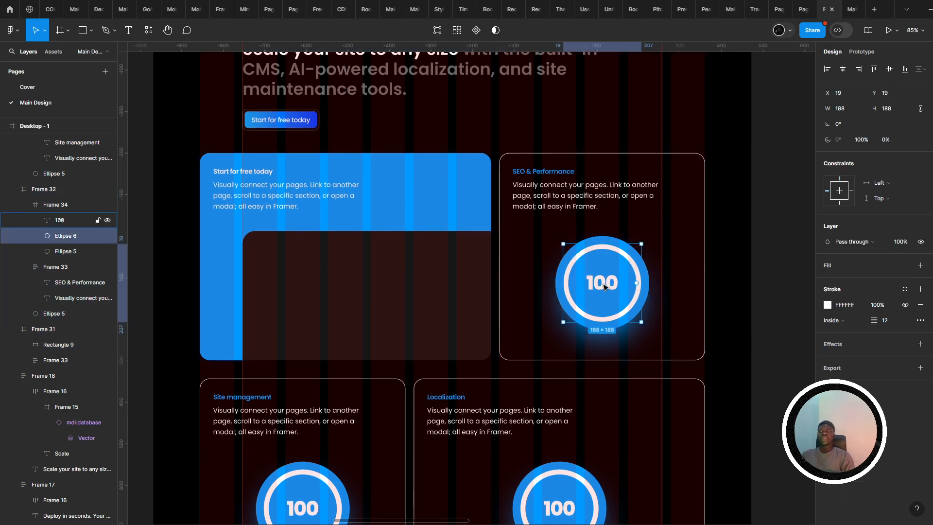
left_click_drag(604, 287, 607, 289)
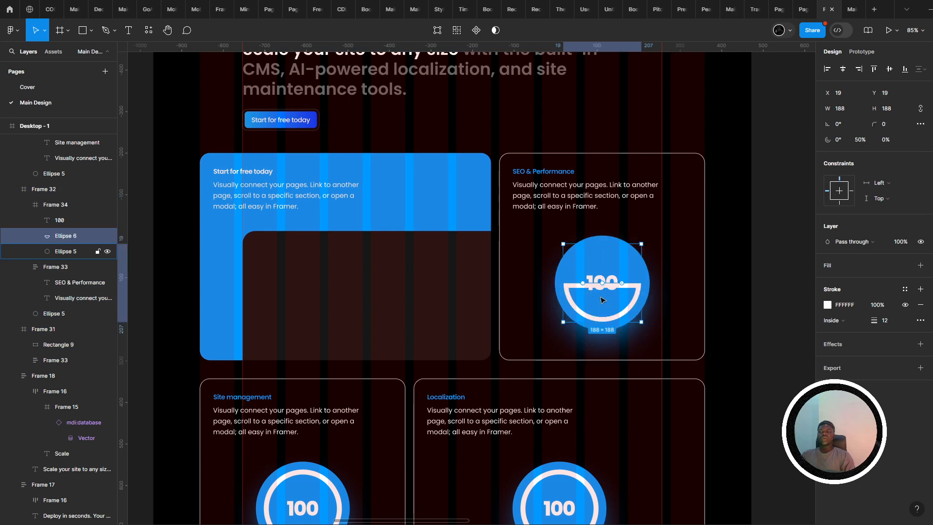
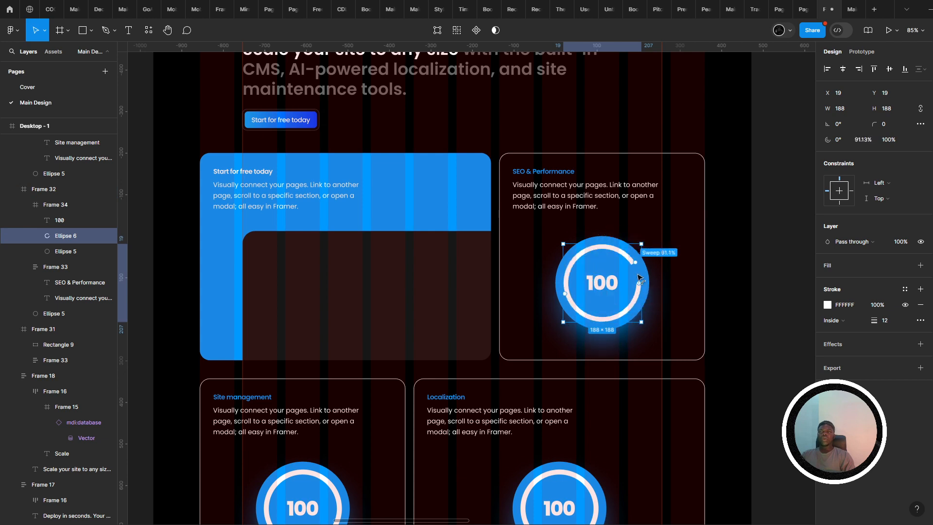
key("ctrl+z")
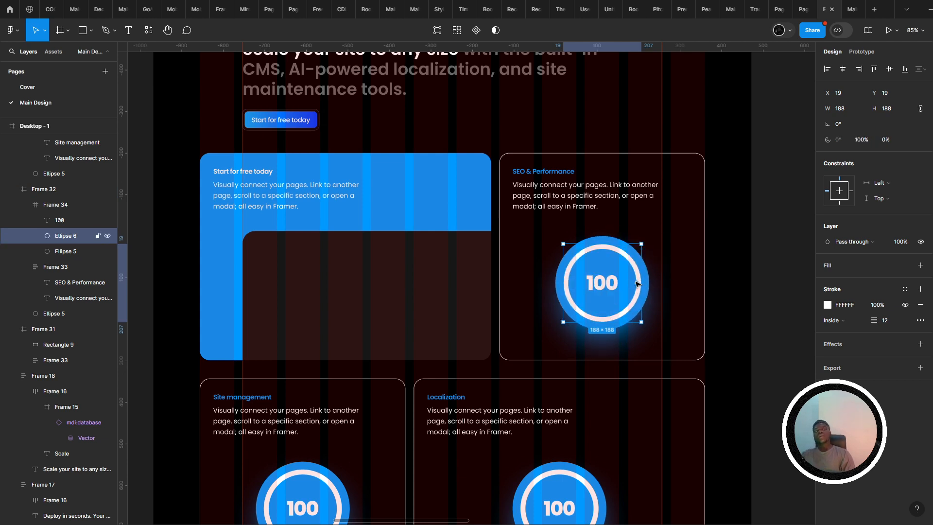
left_click_drag(570, 303, 549, 255)
- Check the lower cards on the Framer website and, in Figma, delete the score ring and its blue glow from the Site management card
scroll(550, 256, "down", 3)
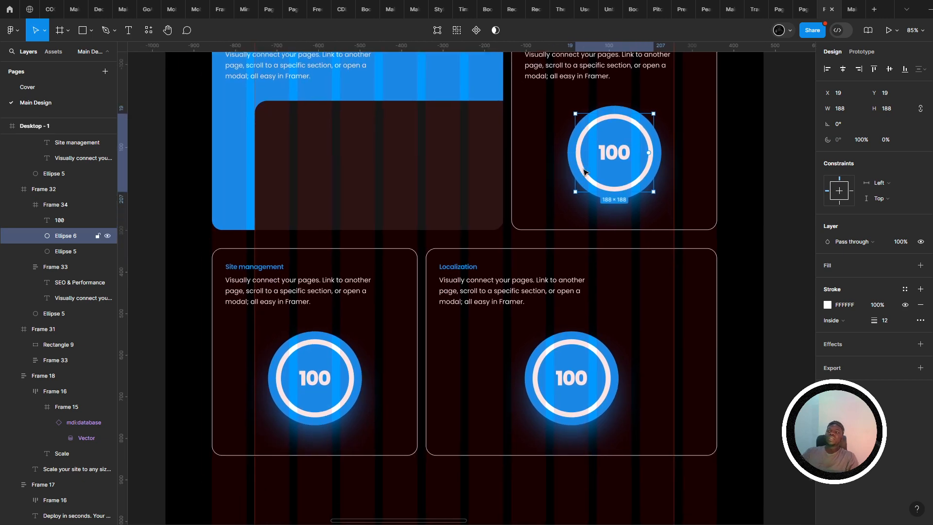
left_click(339, 359)
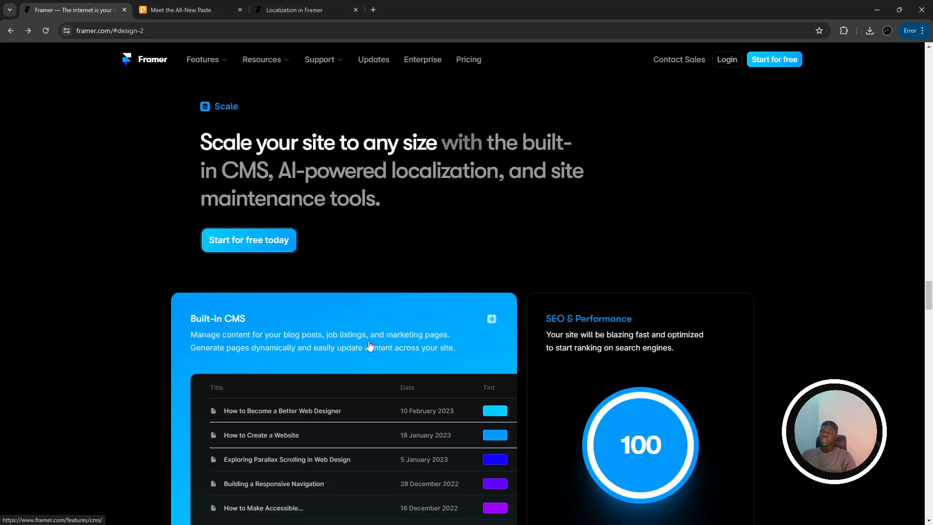
scroll(375, 339, "down", 7)
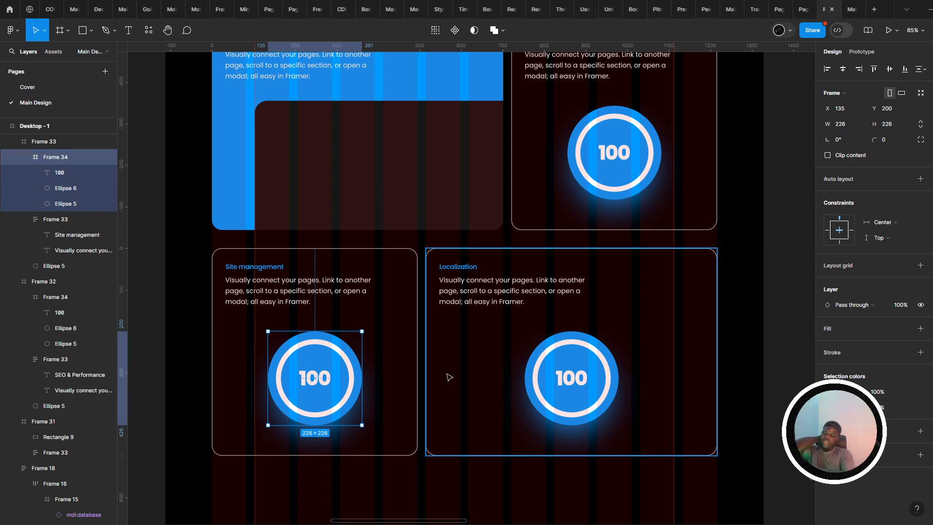
key("Delete")
left_click(286, 413)
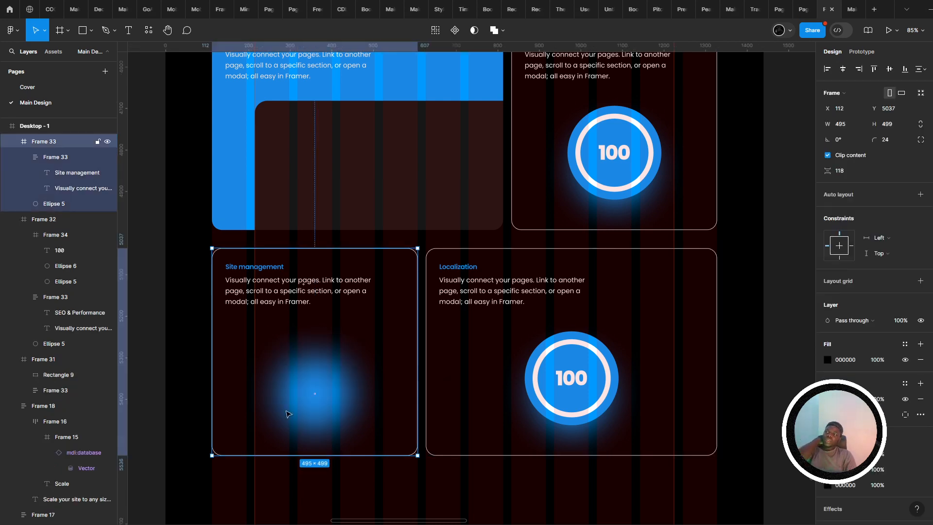
key("Delete")
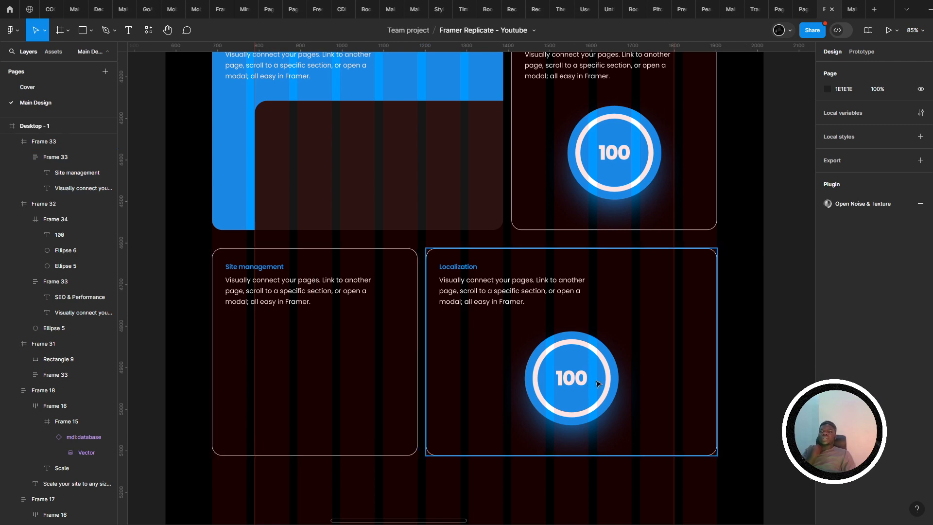
- Delete the score ring and the blue glow behind it from the Localization card
left_click(624, 381)
left_click(582, 365)
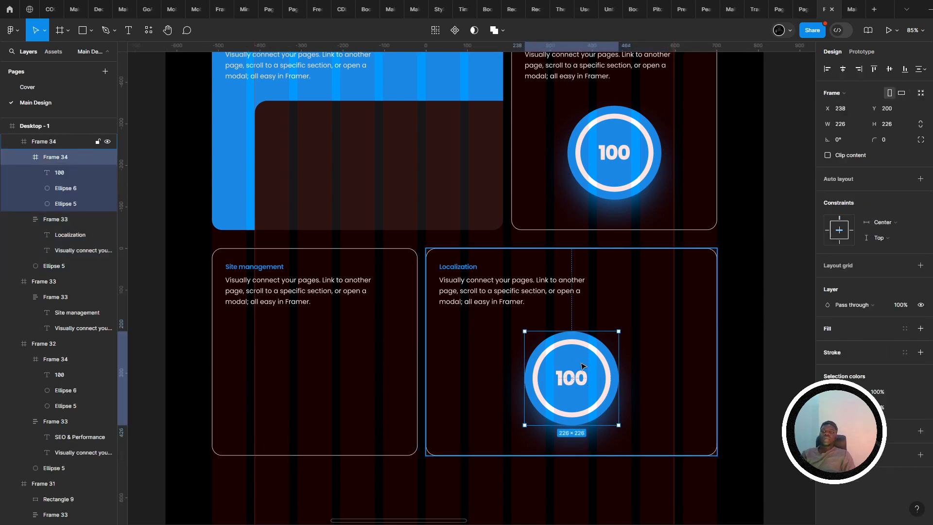
key("Delete")
left_click(573, 380)
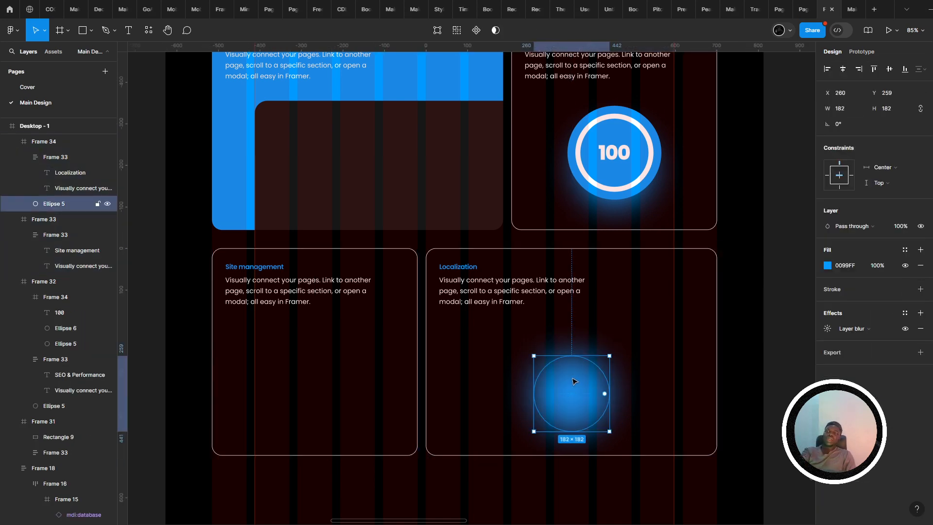
key("Delete")
- Compare the Scale cards on the Framer website with the Figma prototype preview, and return to the design file
key("alt+Tab")
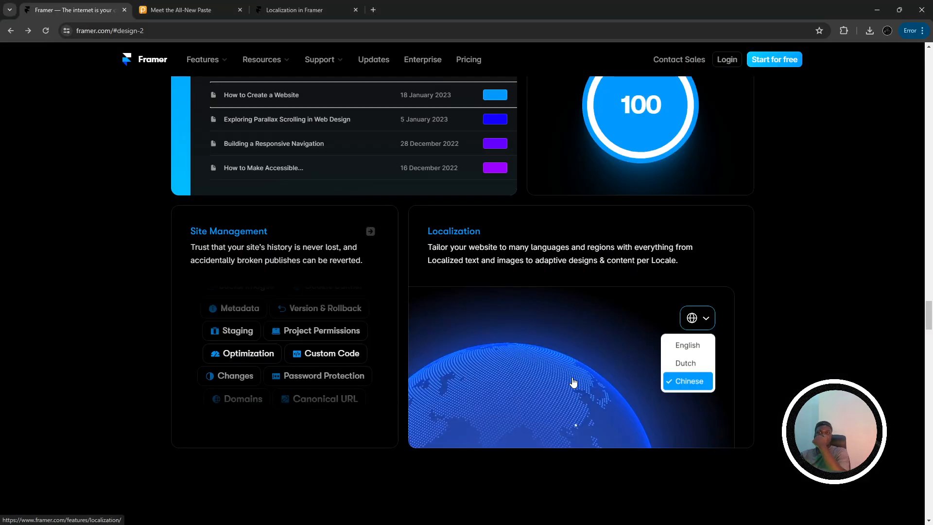
scroll(447, 311, "up", 4)
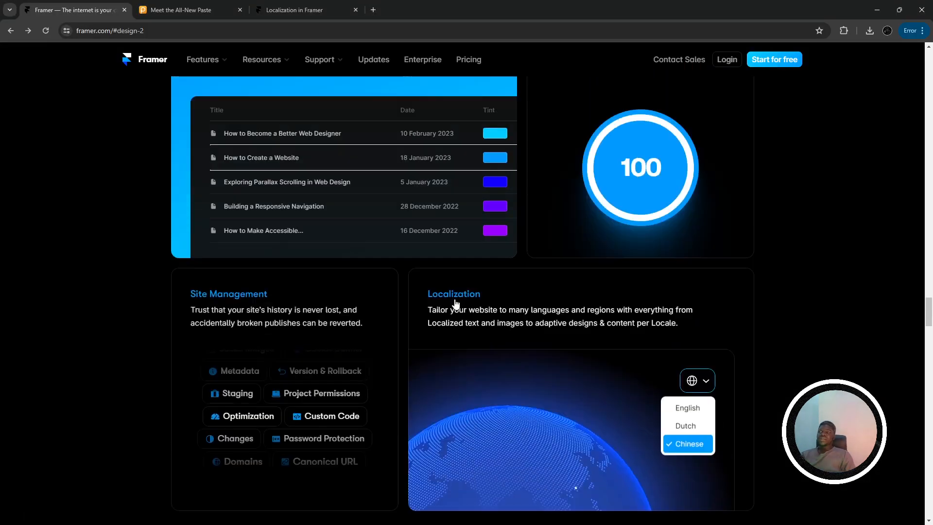
key("alt+Tab")
scroll(475, 331, "up", 2)
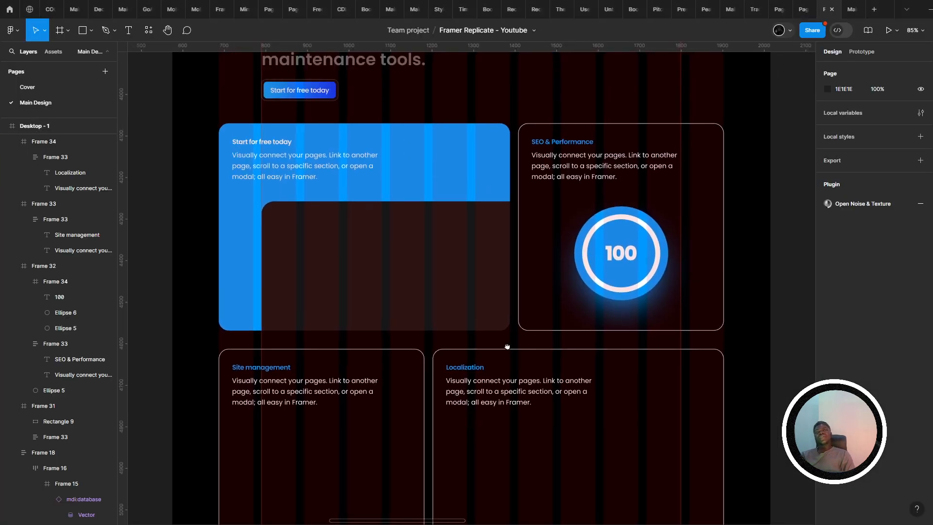
left_click(849, 7)
scroll(531, 214, "down", 2)
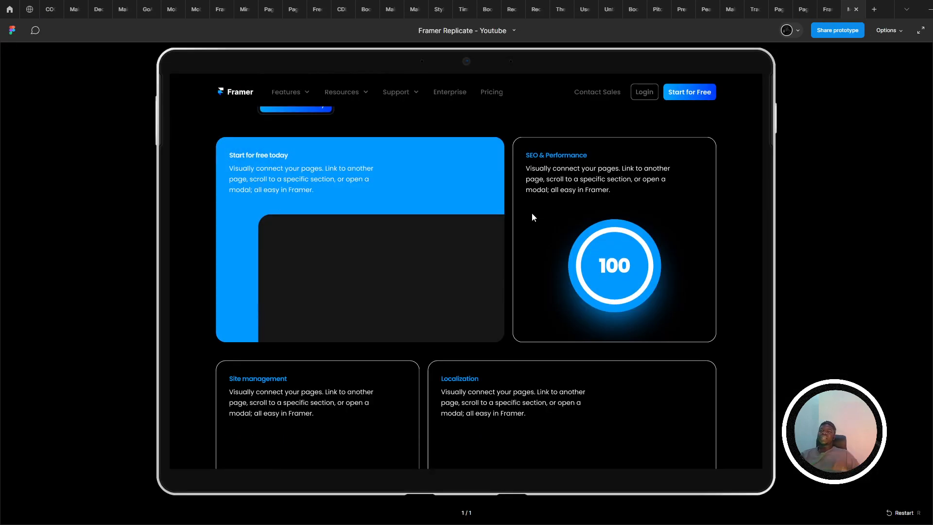
scroll(531, 214, "up", 1)
key("alt+Tab")
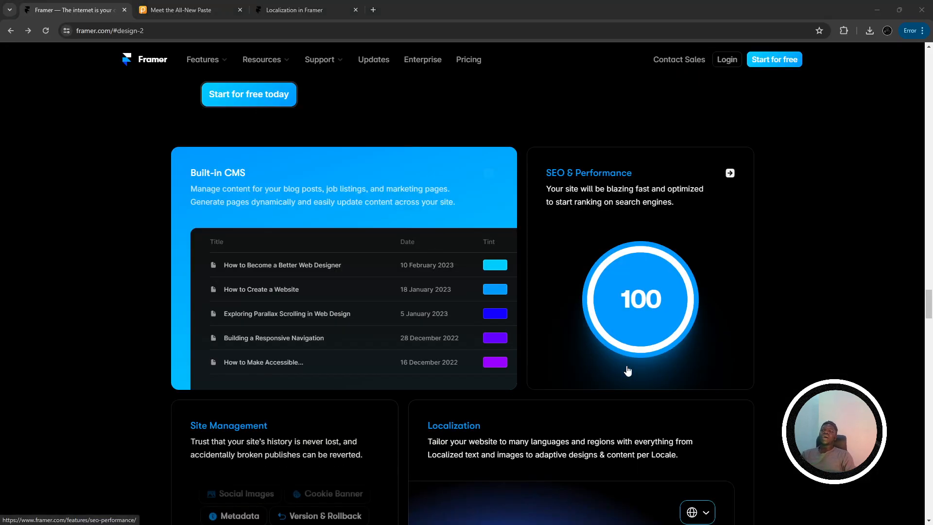
key("alt+Tab")
left_click(828, 9)
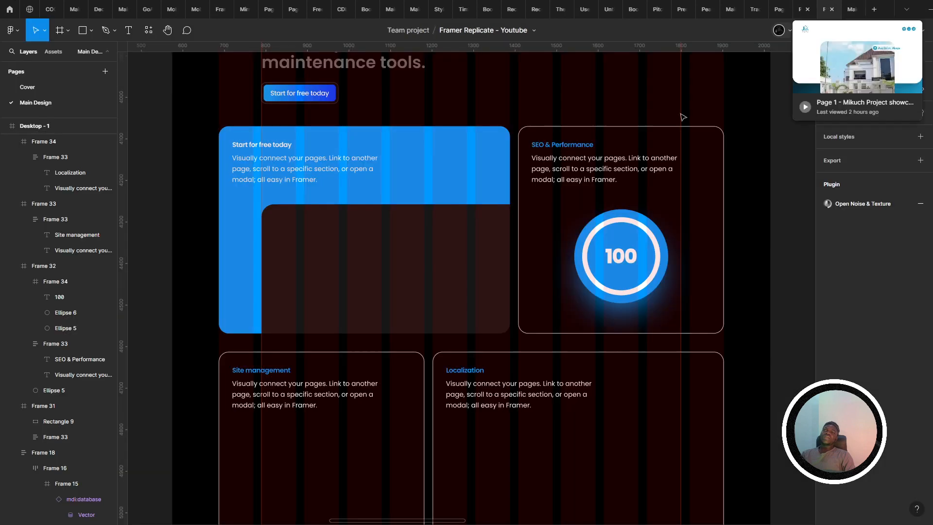
left_click(505, 251)
left_click(585, 237, "shift")
left_click(464, 429, "shift")
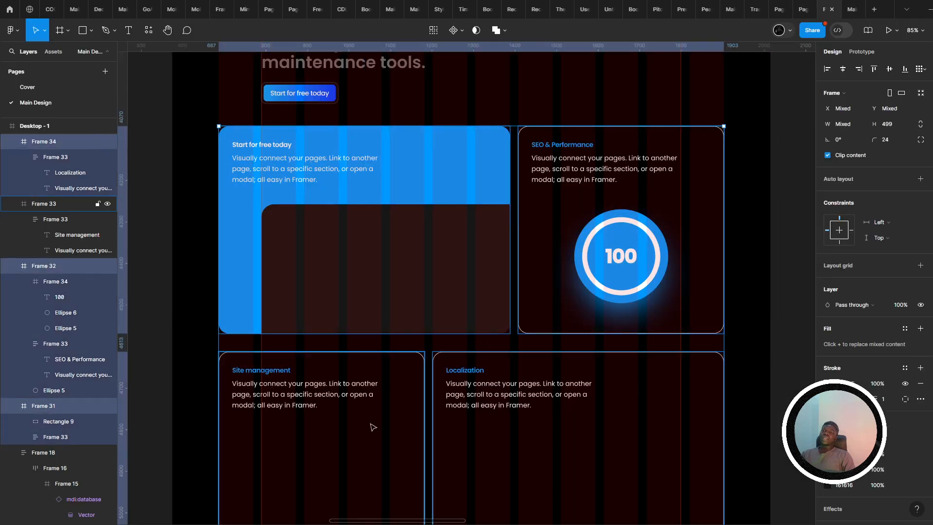
left_click(360, 425, "shift")
- Change the outline colour of the Site management, Localization and SEO & Performance cards to dark grey 575757
left_click(445, 407)
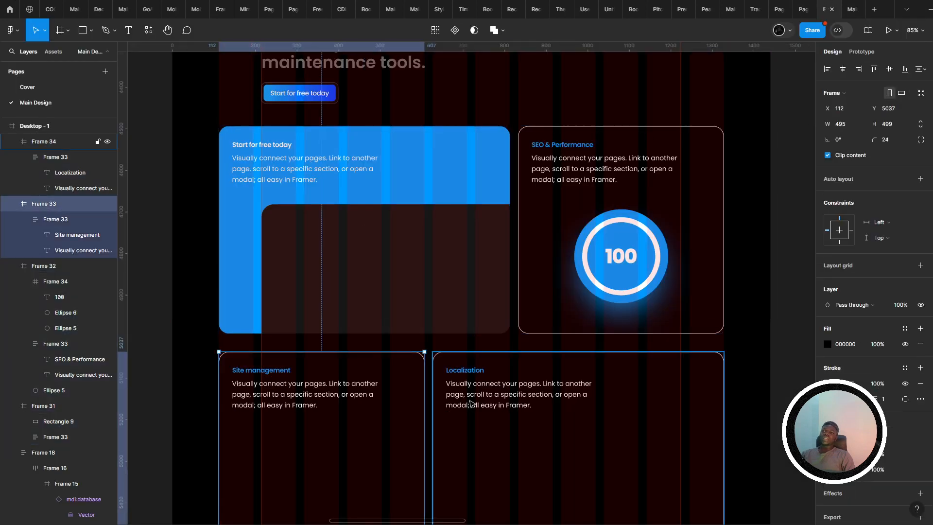
left_click(592, 314, "shift")
left_click(398, 357, "shift")
scroll(671, 348, "down", 1)
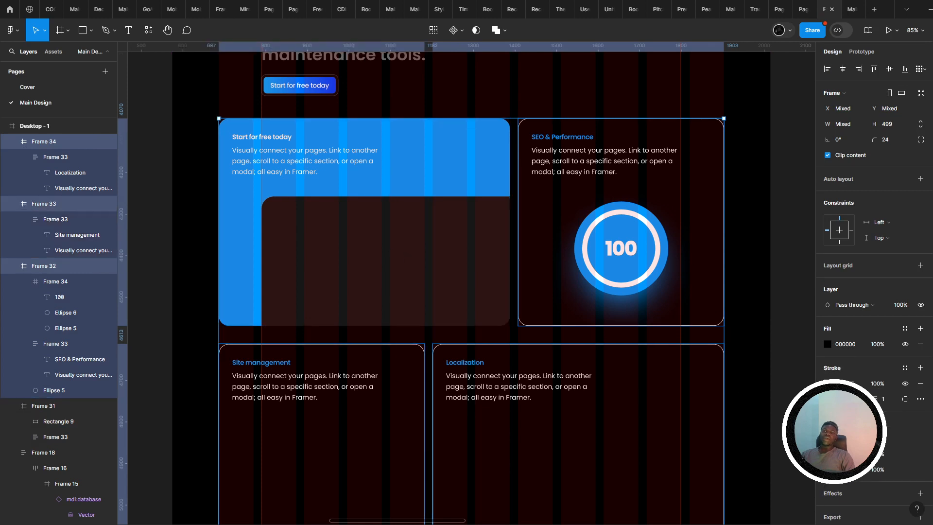
left_click(827, 384)
left_click(726, 284)
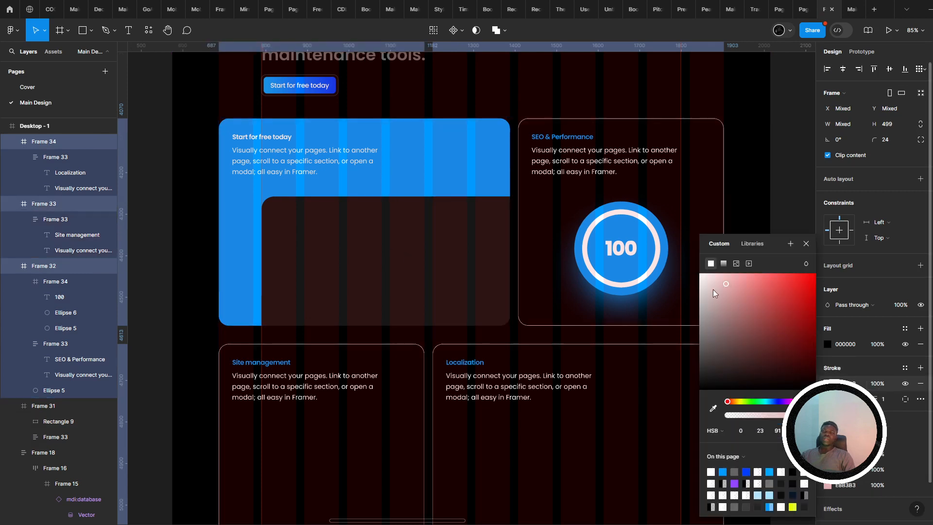
left_click_drag(699, 313, 699, 273)
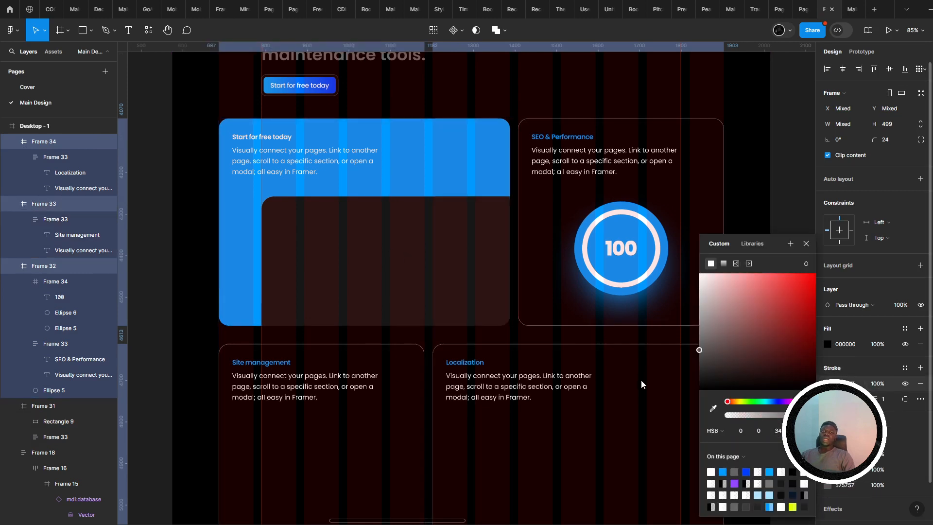
- Set the outline of the SEO & Performance, Site management and Localization cards to white FFFFFF at 20% opacity, checking it in the prototype preview
left_click(748, 413)
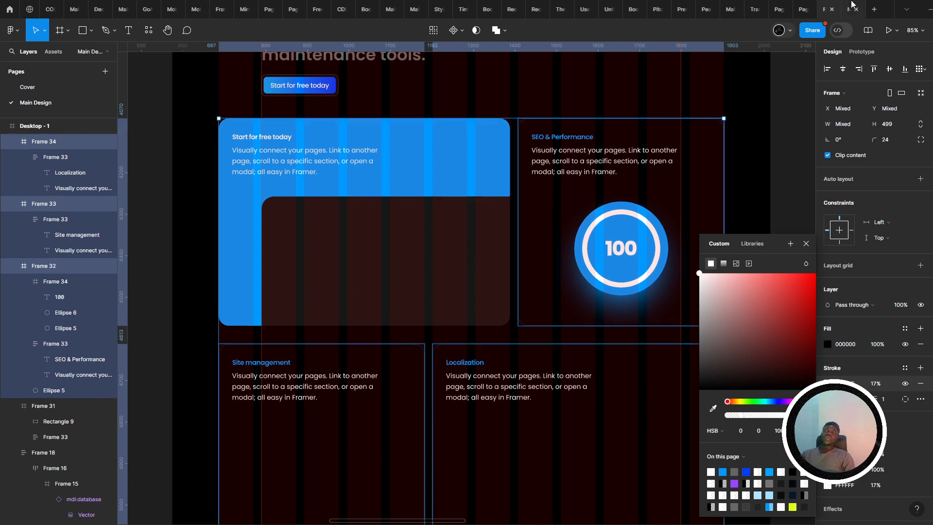
left_click(850, 6)
scroll(588, 236, "down", 2)
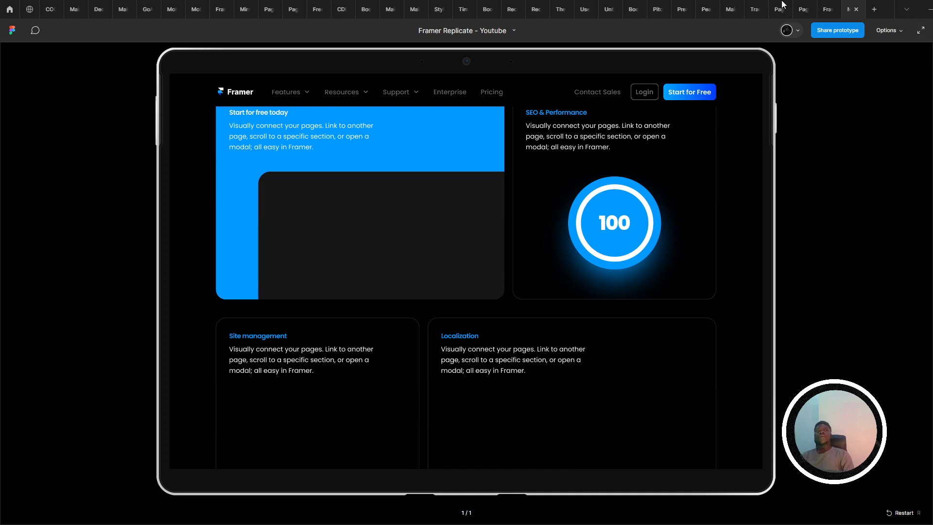
left_click(827, 6)
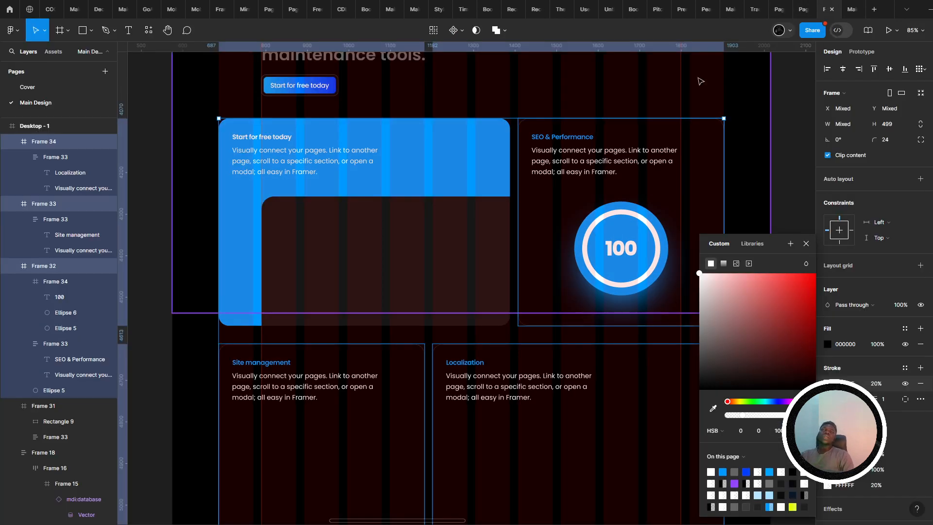
left_click(850, 6)
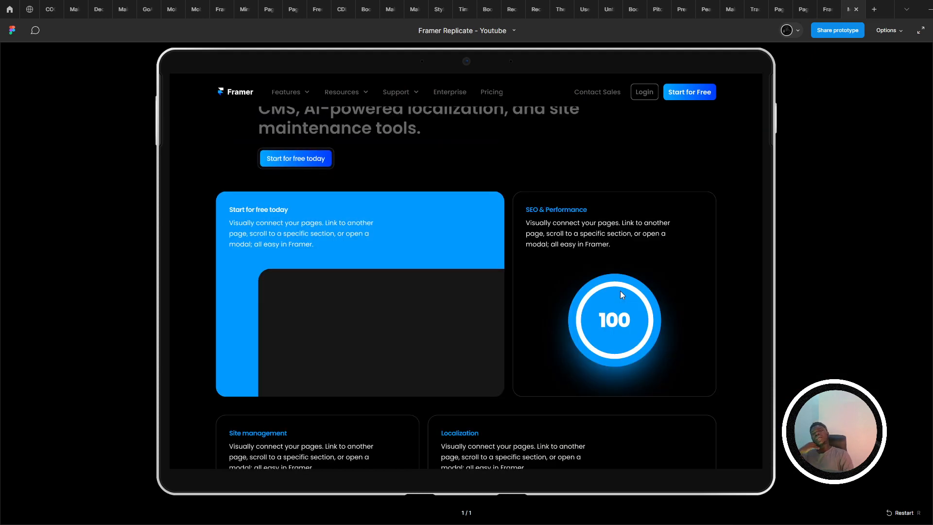
scroll(620, 291, "down", 1)
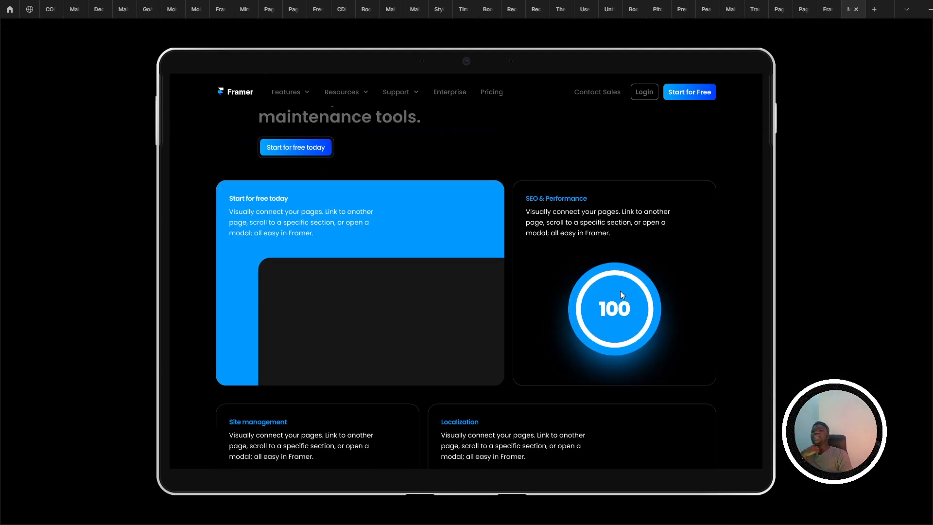
left_click(820, 5)
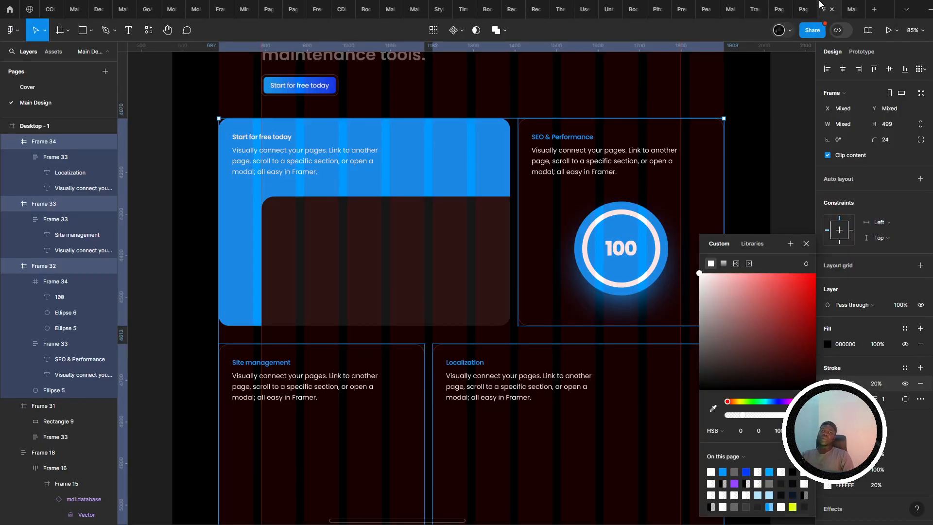
- Examine how the gap between the blue card and the SEO & Performance card lines up with the column grid
left_click(391, 266)
left_click(537, 193)
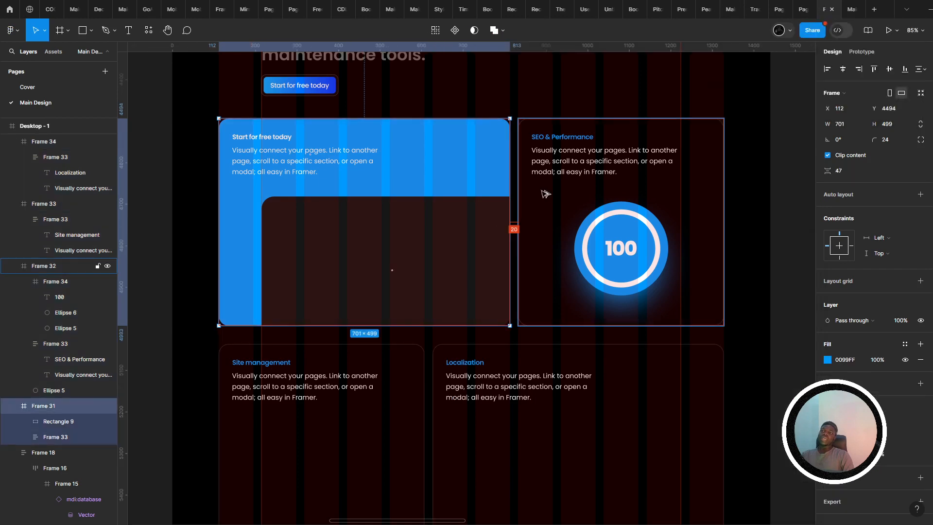
left_click(454, 385)
scroll(539, 187, "up", 10)
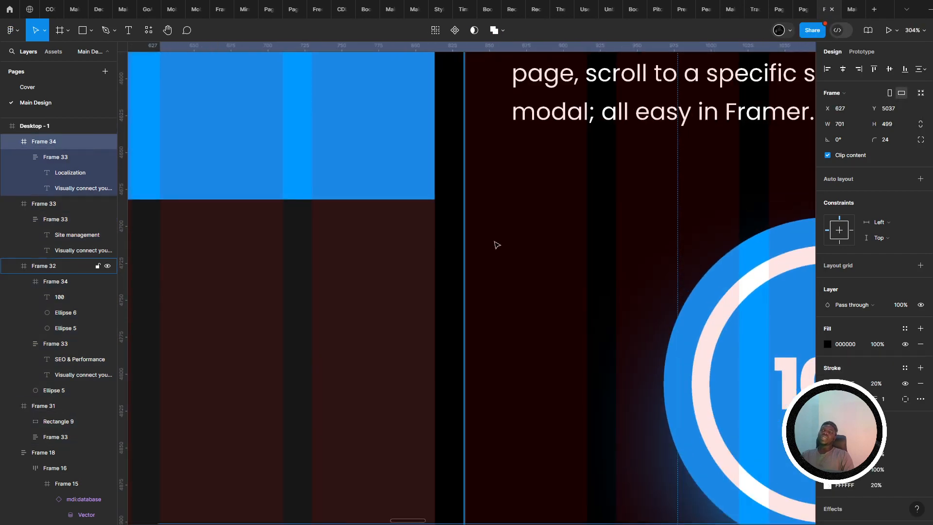
left_click_drag(456, 376, 435, 262)
left_click(364, 288)
scroll(384, 293, "down", 5)
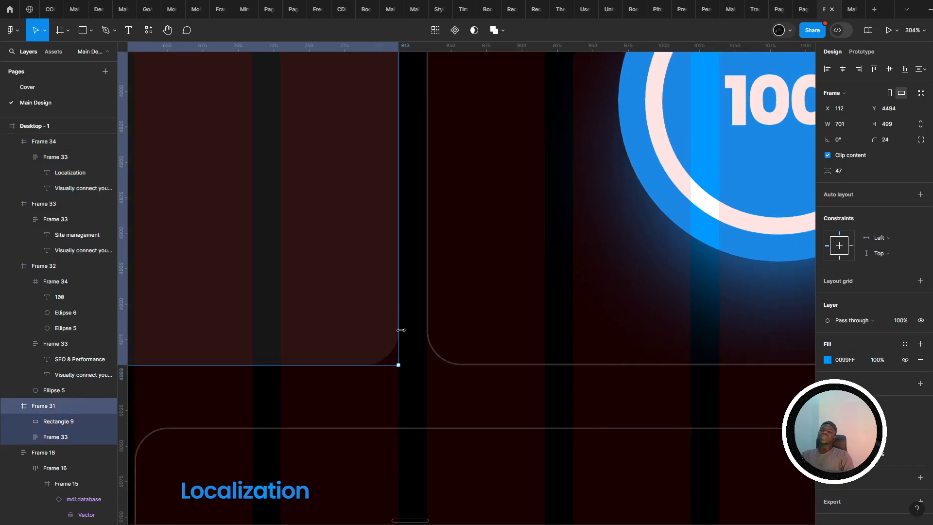
- Set the gutter of the Desktop - 1 frame's 12-column layout grid to 24
left_click(416, 362)
left_click(825, 219)
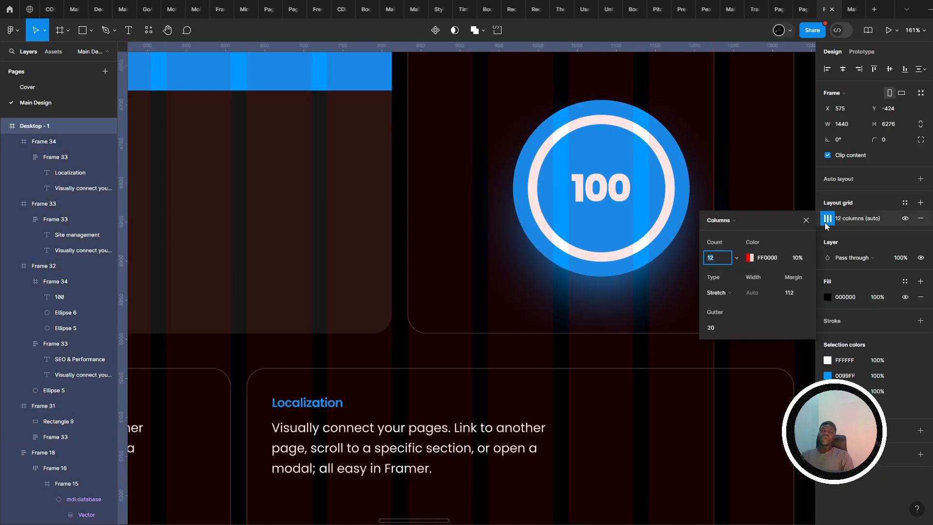
scroll(514, 329, "down", 8)
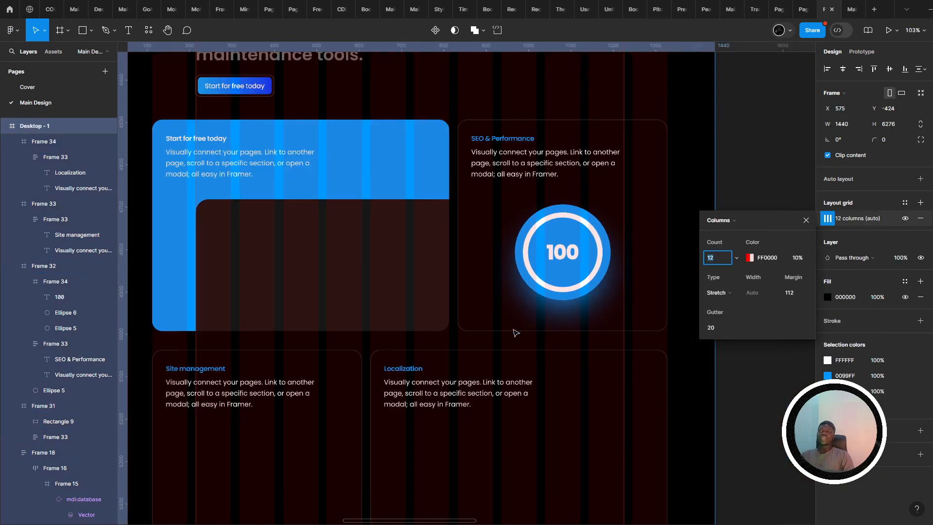
scroll(495, 478, "up", 10)
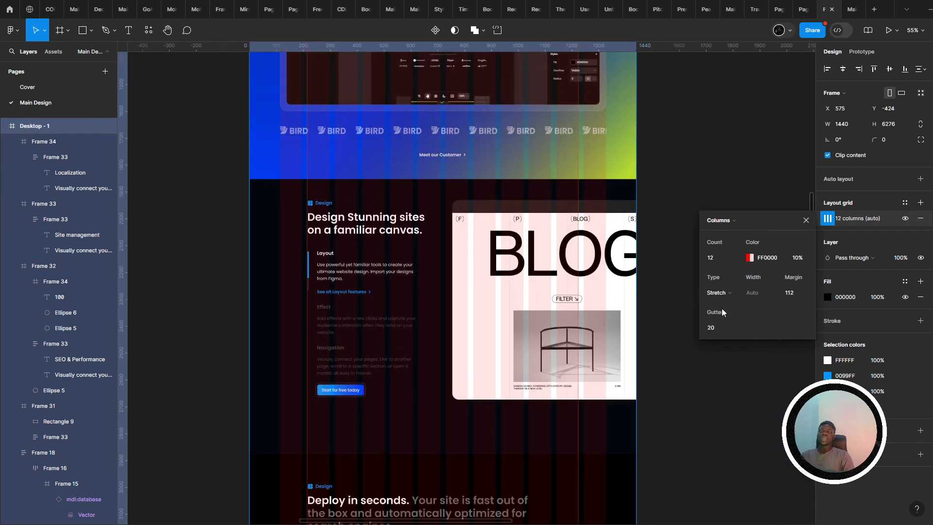
type("24")
key("Return")
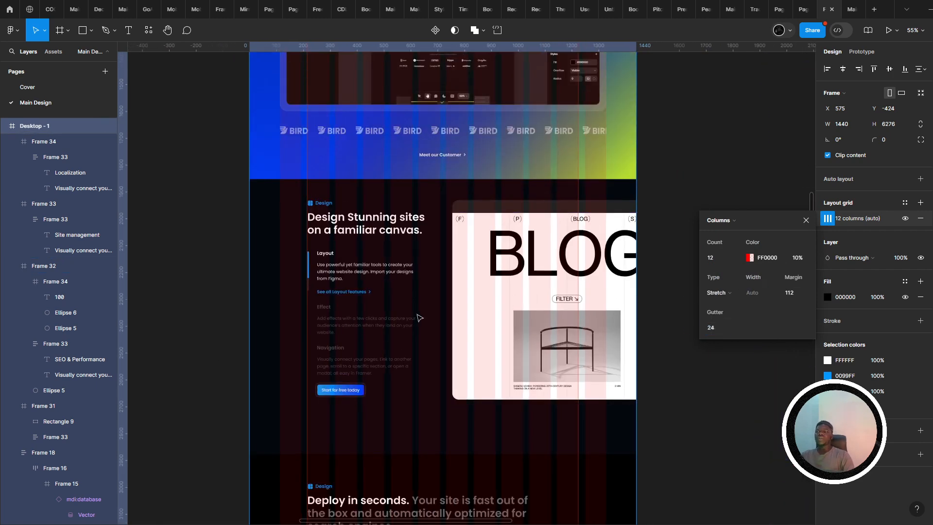
- Reposition the two upper cards to match the column gutter, with the blue card at X 110 and the SEO & Performance card at X 835
scroll(416, 330, "down", 1)
scroll(440, 360, "up", 2)
scroll(440, 360, "down", 10)
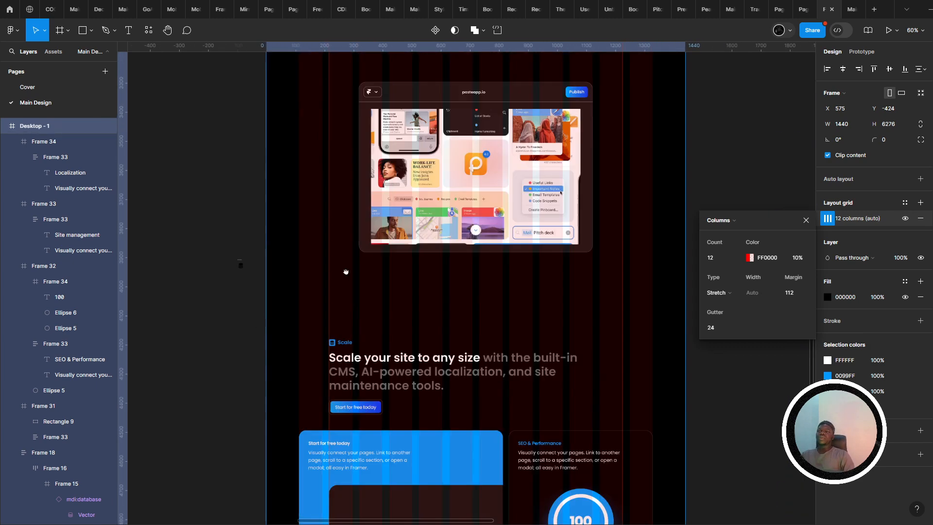
scroll(340, 204, "up", 5)
scroll(440, 216, "up", 6)
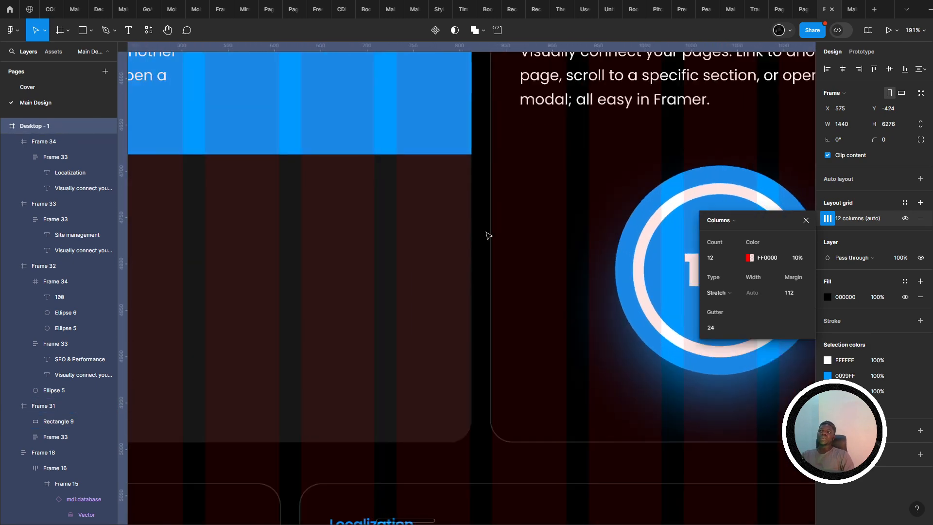
left_click(471, 236)
scroll(485, 248, "up", 1)
scroll(503, 263, "down", 2)
scroll(481, 347, "up", 5)
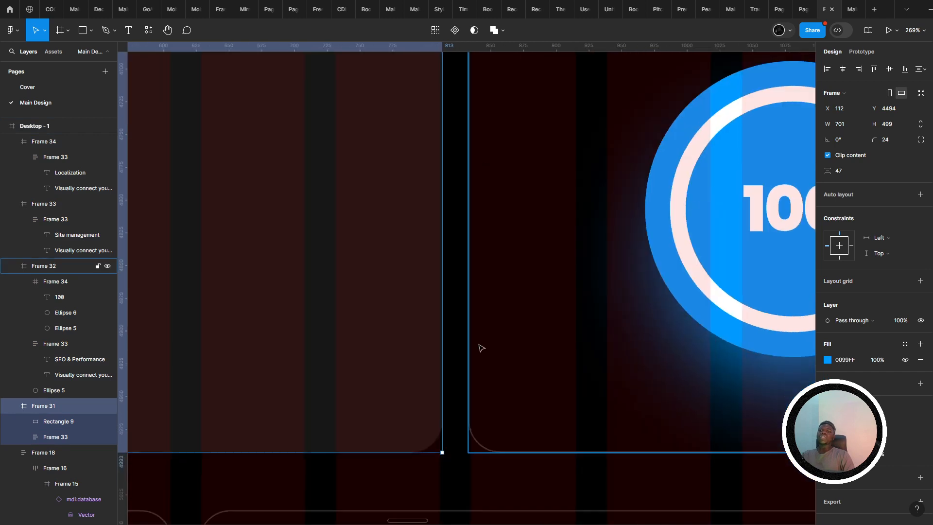
scroll(481, 379, "down", 2)
left_click(484, 330)
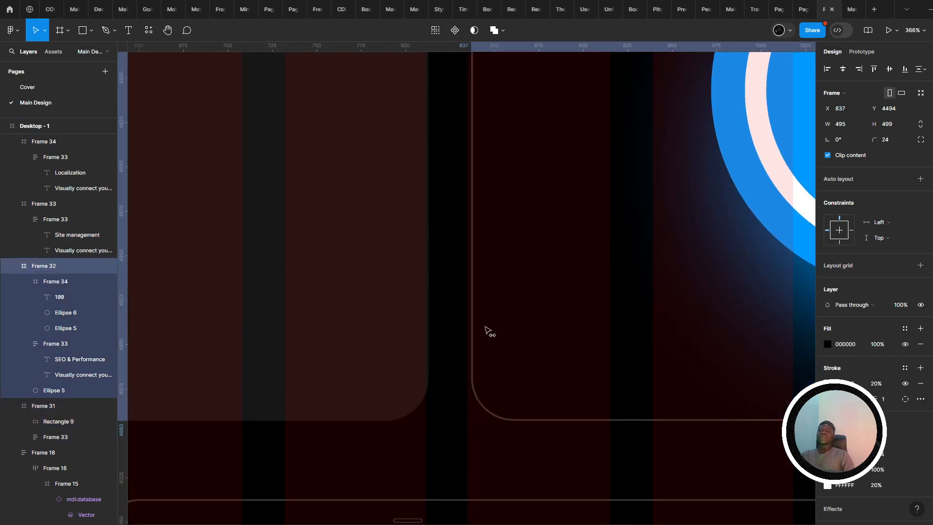
left_click(379, 349)
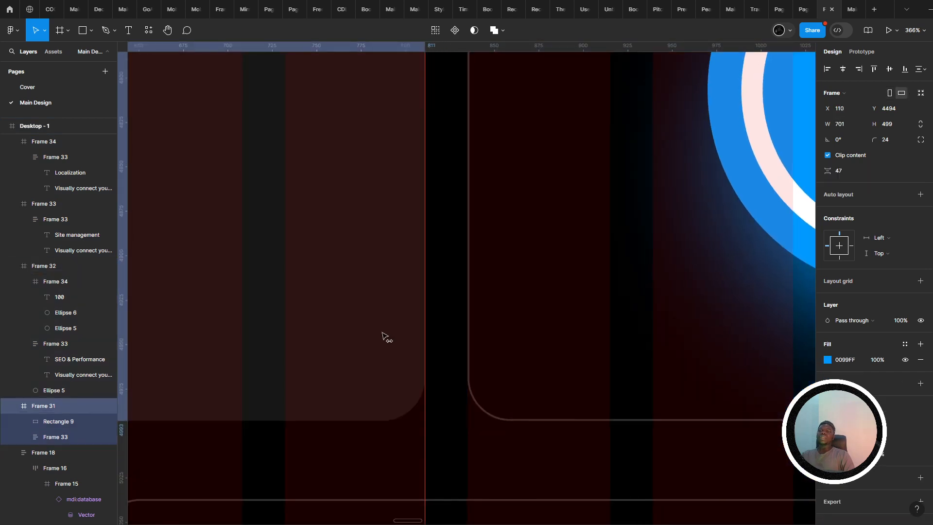
- Narrow the SEO & Performance card to 492 wide by pulling its right edge in to the last grid column
scroll(385, 335, "down", 3)
scroll(333, 322, "right", 5)
scroll(342, 331, "up", 3)
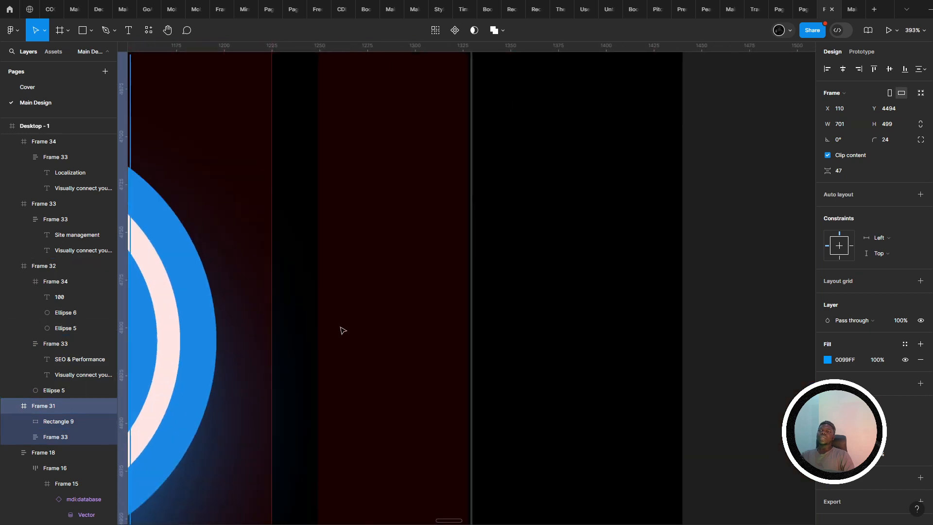
left_click(471, 327)
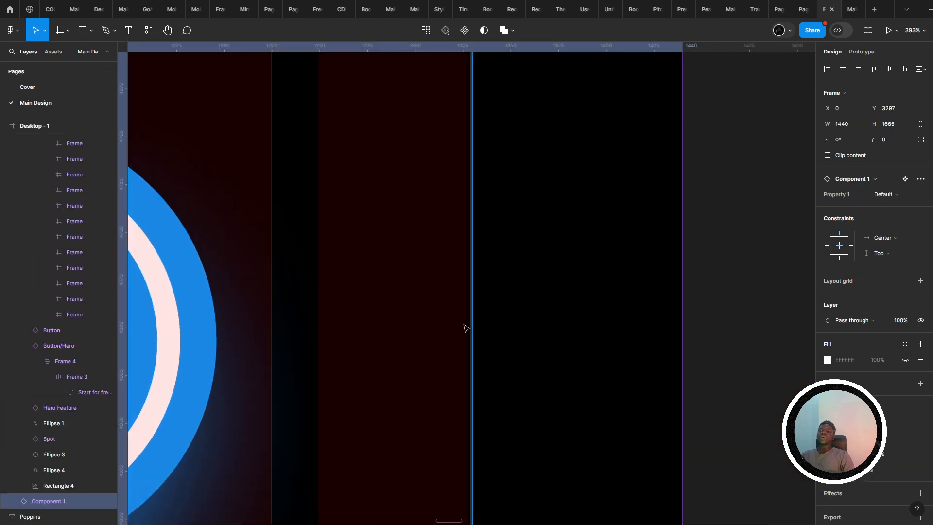
left_click_drag(469, 320, 464, 315)
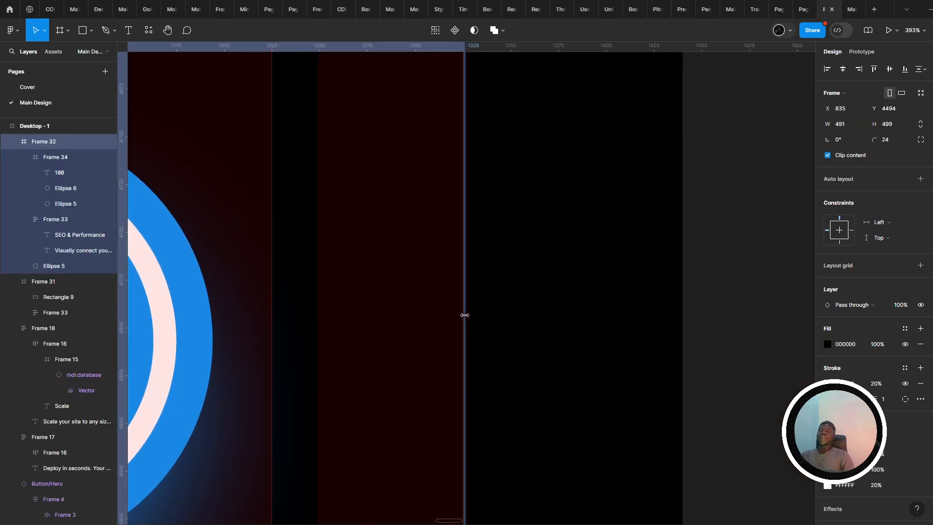
scroll(457, 321, "down", 8)
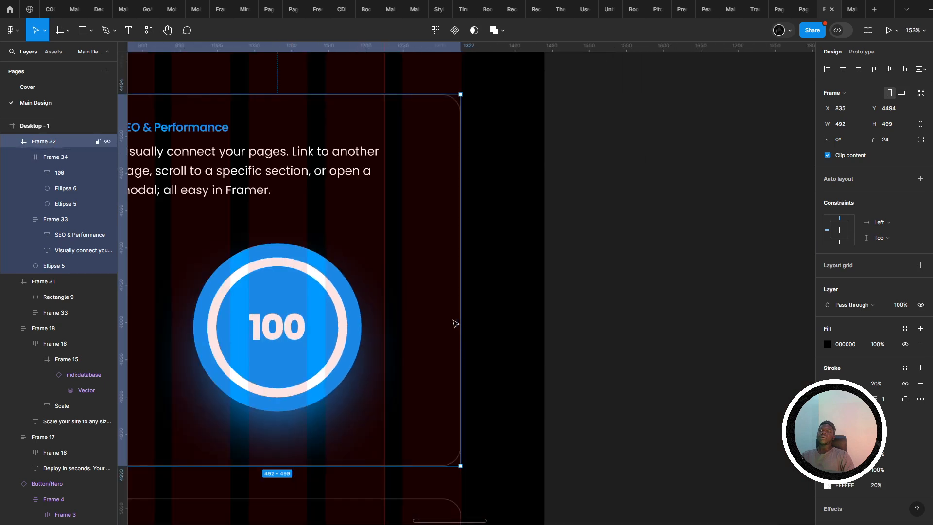
- Pull the blue card's left edge in to the first grid column, giving it X 113 and a width of 698
left_click_drag(318, 335, 712, 323)
scroll(426, 309, "up", 3)
left_click_drag(184, 304, 495, 343)
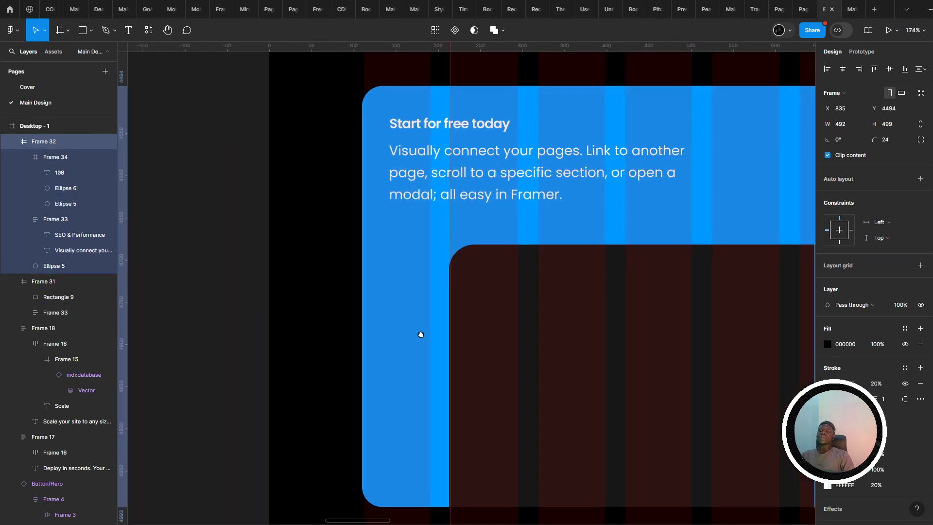
left_click_drag(394, 318, 402, 399)
left_click(394, 384)
scroll(390, 377, "up", 4)
scroll(360, 428, "up", 3)
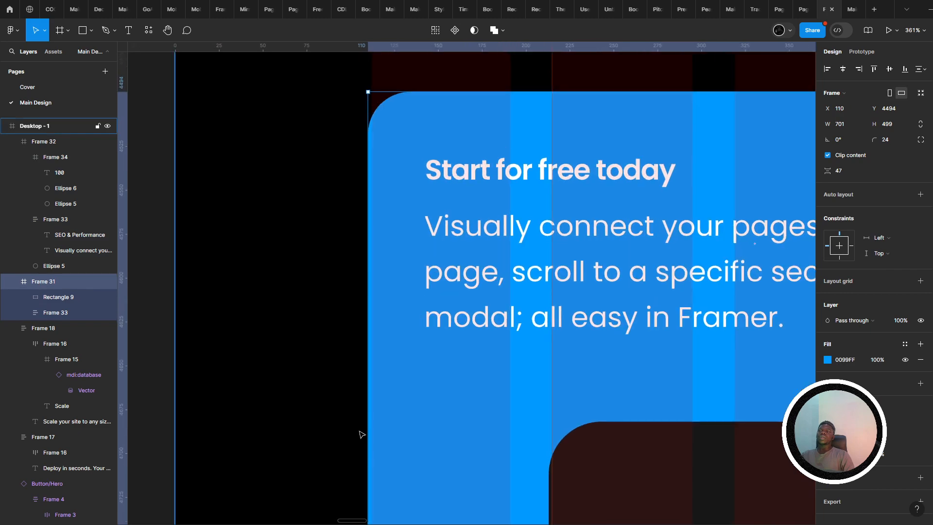
scroll(366, 423, "up", 5)
left_click_drag(384, 416, 393, 416)
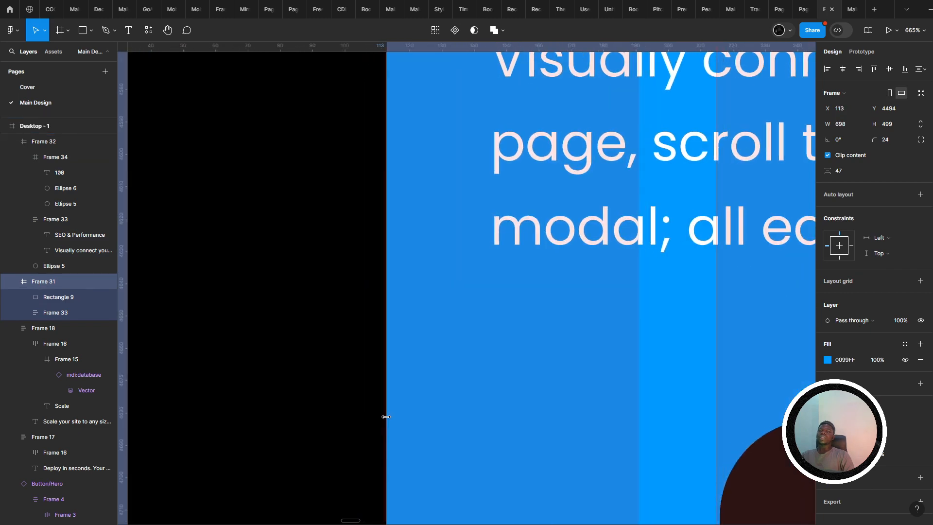
- Examine how the Site management and Localization cards line up with the column grid and the upper cards
scroll(393, 418, "down", 10)
scroll(399, 421, "down", 1)
left_click_drag(478, 493, 415, 298)
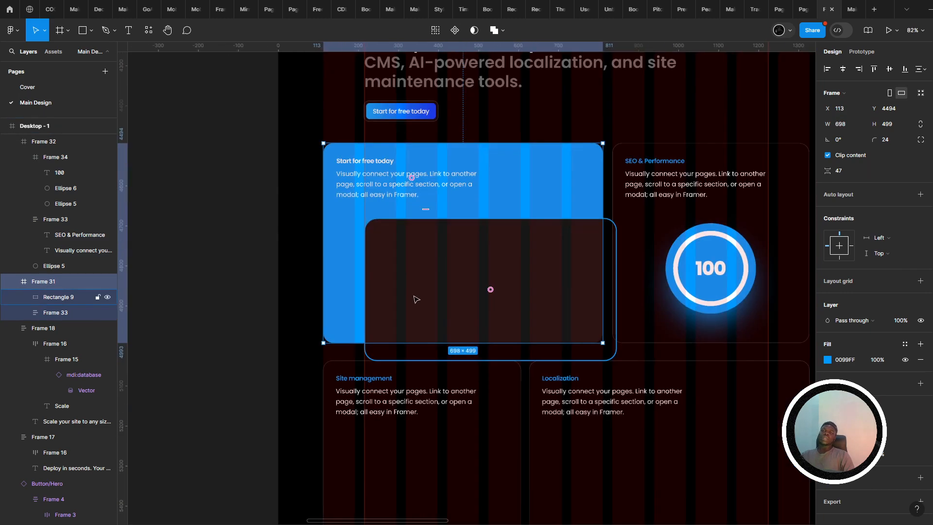
scroll(488, 286, "up", 1)
left_click_drag(488, 287, 447, 206)
left_click(365, 322)
left_click(515, 343, "shift")
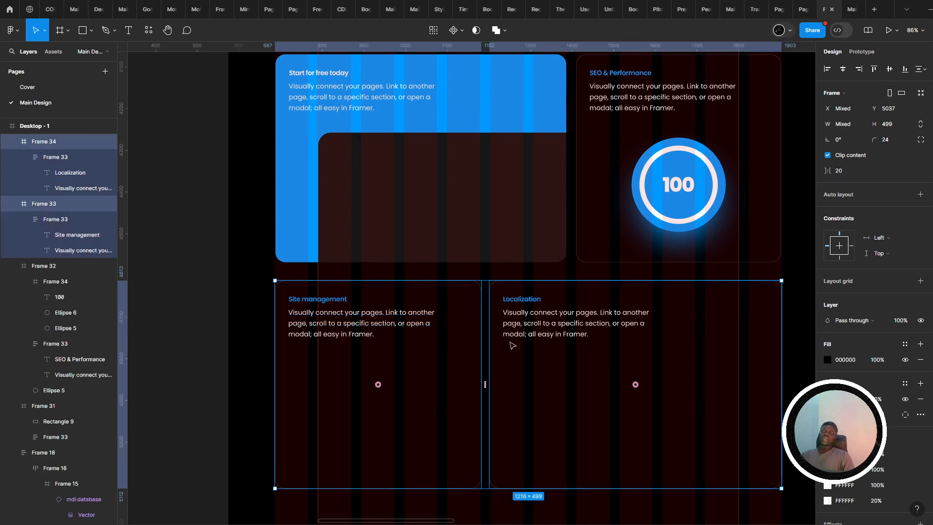
scroll(508, 345, "up", 5)
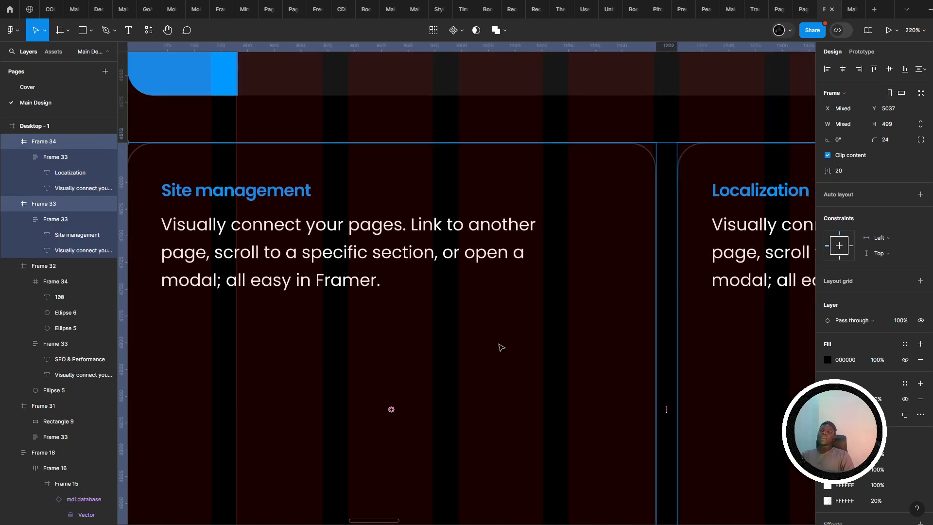
scroll(501, 347, "right", 3)
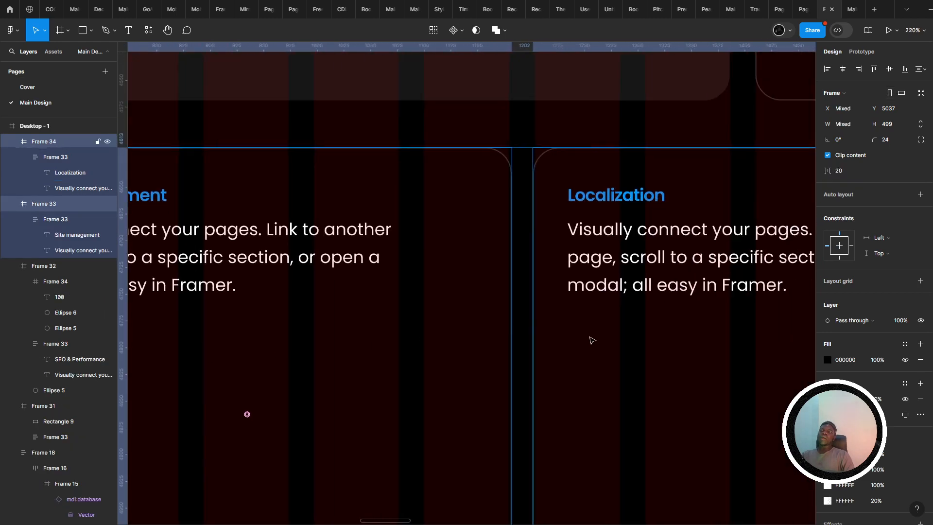
- Narrow the Localization card to 700 wide by pulling its right edge in to the last grid column
left_click(573, 347)
scroll(528, 366, "down", 3)
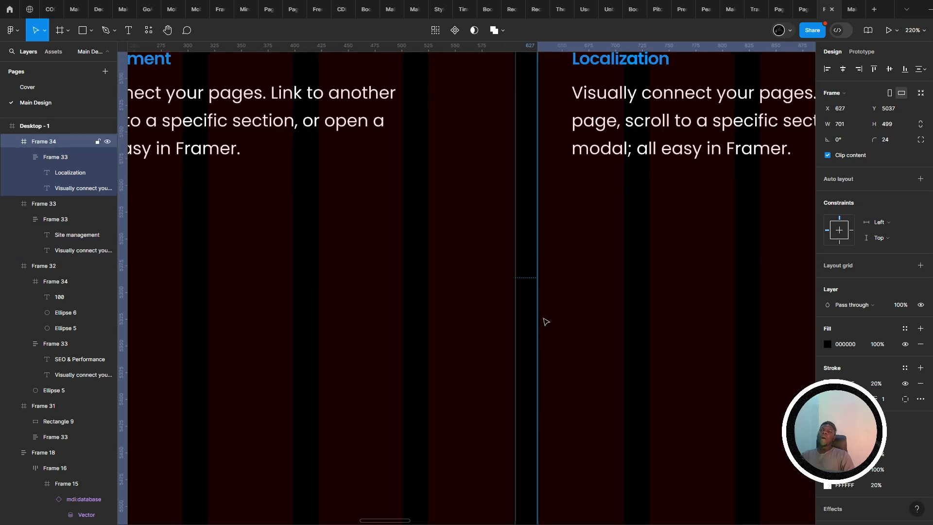
scroll(543, 316, "down", 10)
scroll(543, 317, "up", 3)
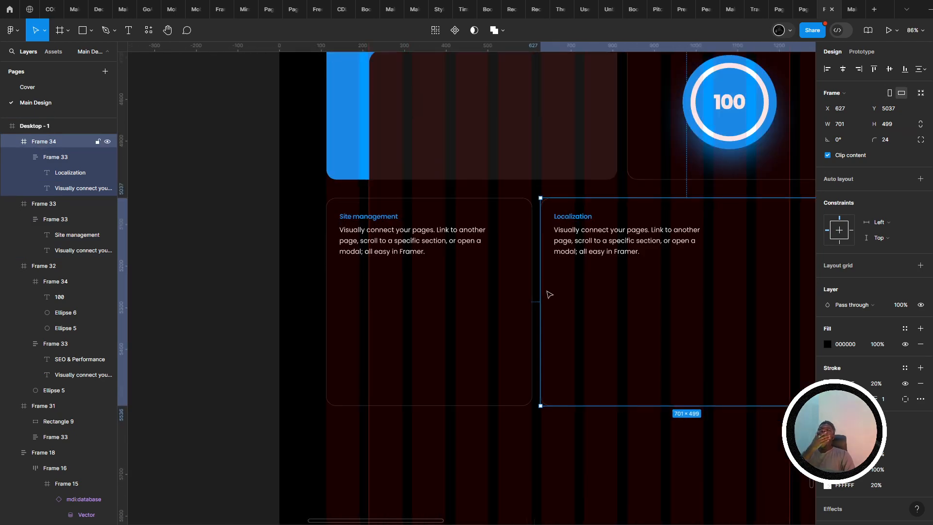
scroll(483, 290, "right", 5)
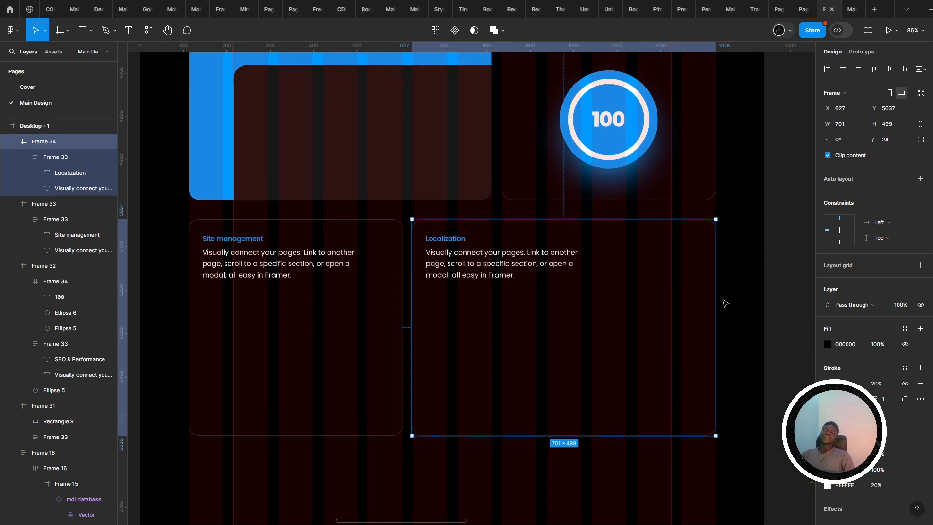
scroll(710, 286, "up", 10)
mouse_move(708, 281)
left_mouse_down()
mouse_move(672, 276)
mouse_move(706, 271)
left_mouse_up()
scroll(702, 276, "down", 3)
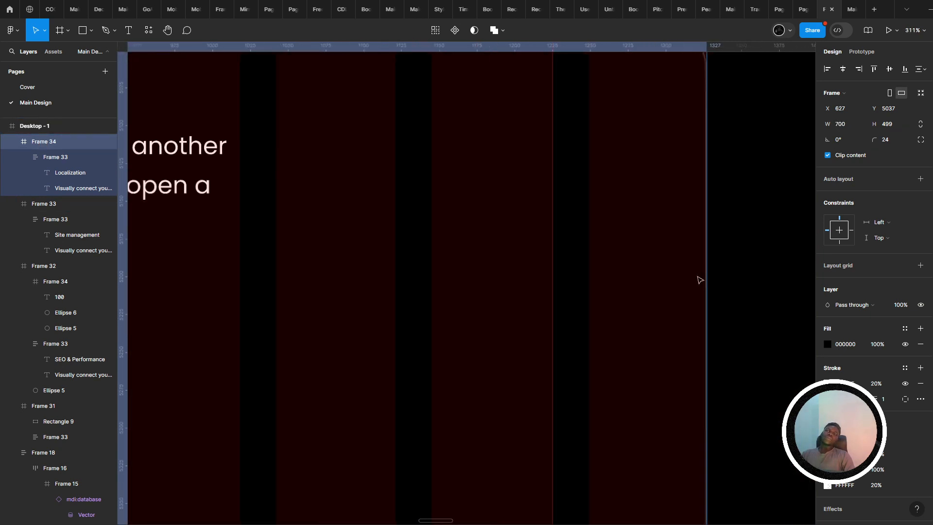
- Adjust the Site management card's right edge to the end of the fifth grid column, making the card 493 wide
scroll(667, 287, "down", 3)
scroll(457, 321, "left", 6)
scroll(500, 318, "up", 4)
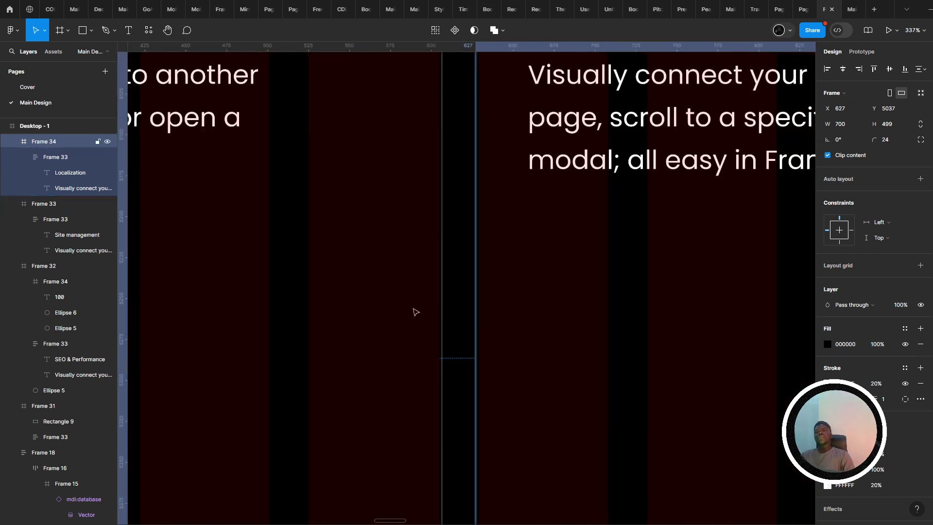
left_click(443, 306)
left_click_drag(434, 294, 439, 291)
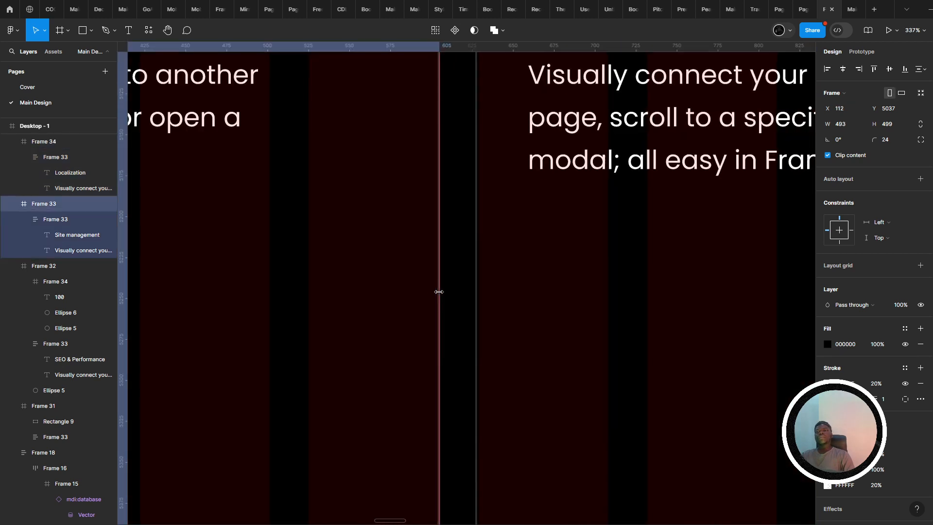
- Adjust the Localization card's left edge to the start of its grid column, giving it X 629 and a width of 698
left_click(492, 289)
left_click_drag(493, 276, 497, 276)
scroll(488, 277, "down", 10, "ctrl")
scroll(429, 300, "up", 2, "ctrl")
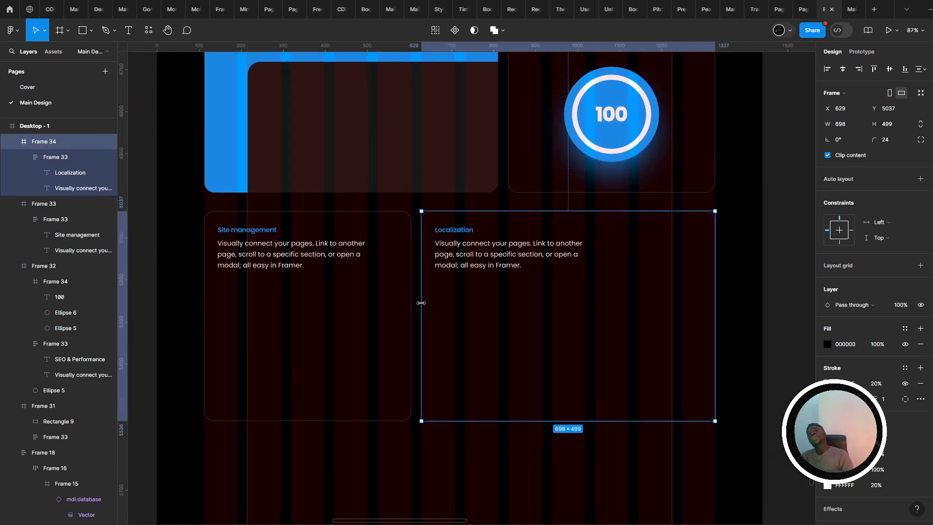
- Review the Scale section in the prototype preview, checking the alignment of its heading and four cards under the navigation bar
scroll(420, 303, "left", 2)
key("ctrl+p")
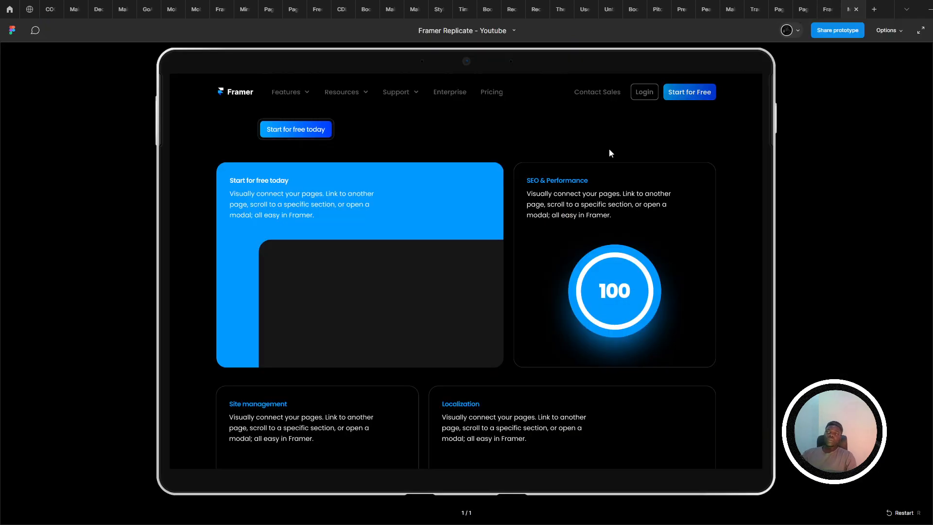
scroll(539, 227, "down", 3)
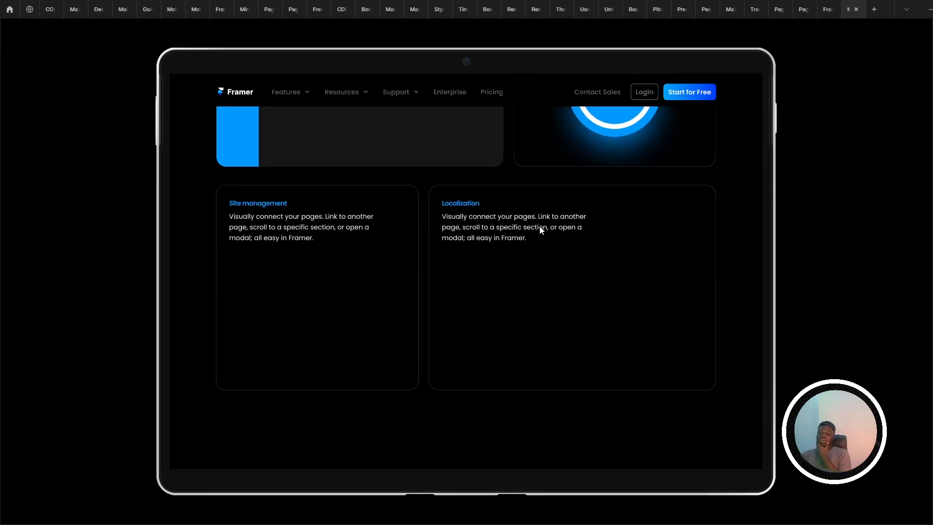
scroll(540, 225, "up", 5)
scroll(539, 226, "down", 3)
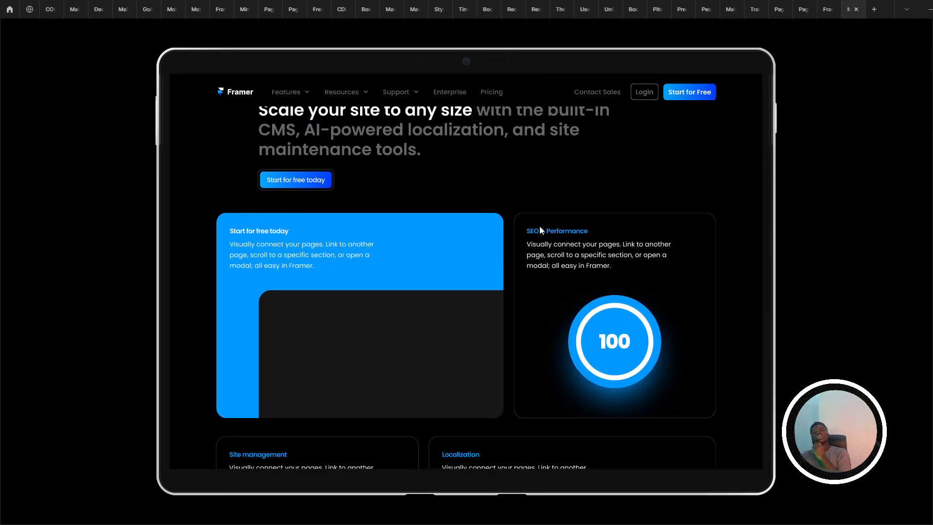
scroll(539, 226, "up", 3)
scroll(530, 229, "up", 5)
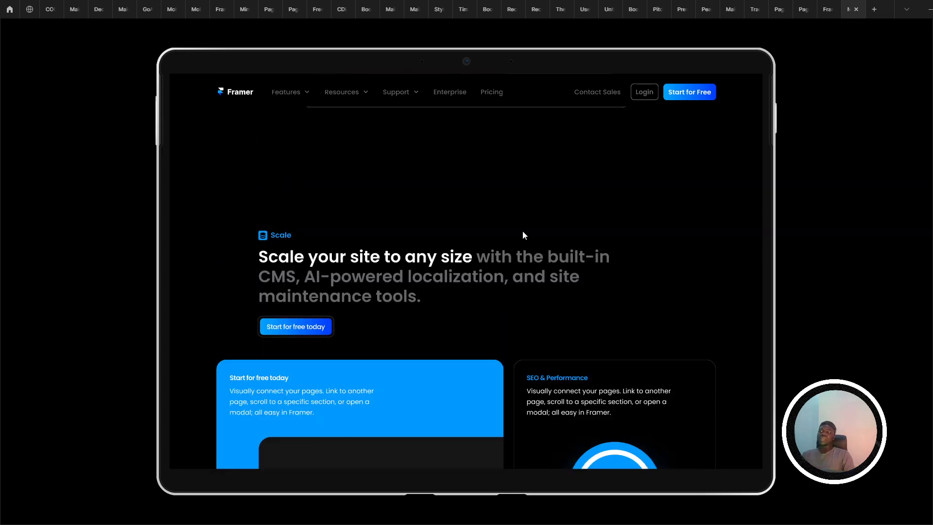
scroll(518, 233, "down", 6)
- Switch to the Framer website in the browser and study the Scale cards and the Made in Framer showcase below them
scroll(430, 275, "down", 3)
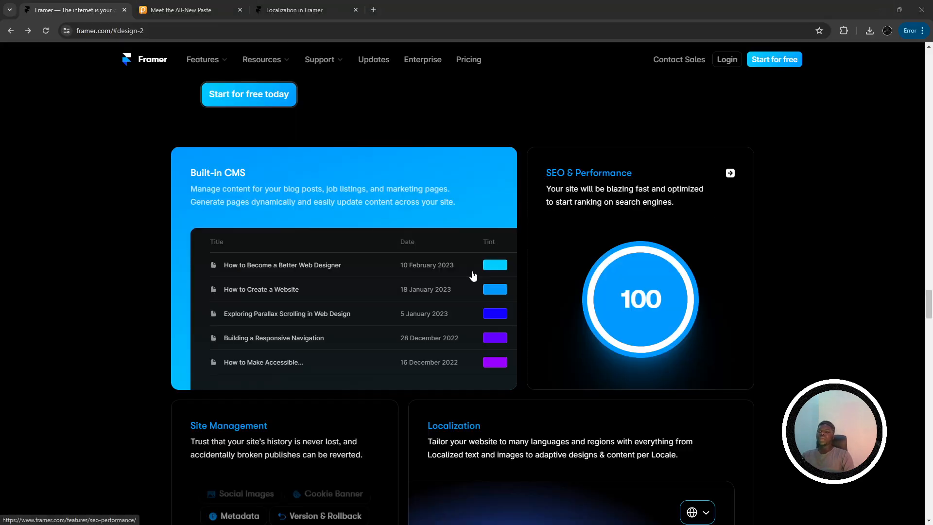
scroll(473, 265, "down", 10)
scroll(473, 266, "down", 6)
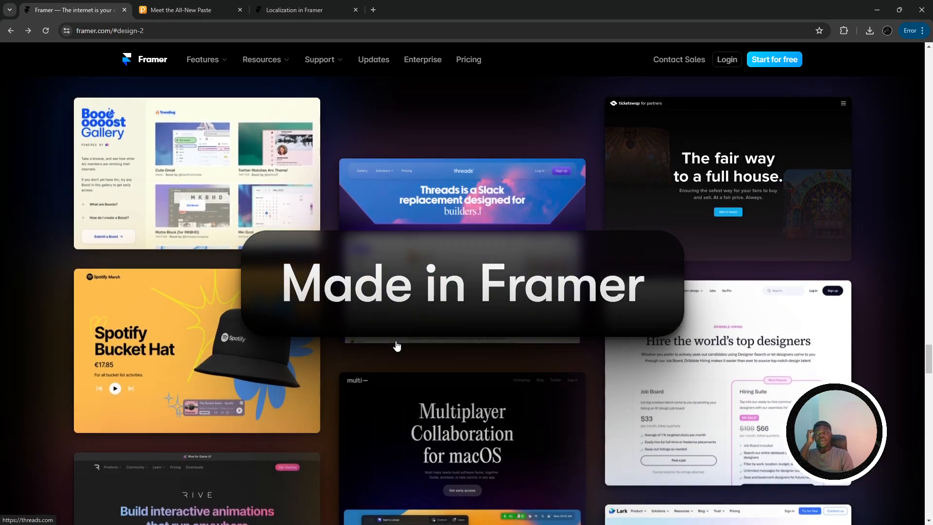
scroll(392, 355, "up", 2)
scroll(392, 357, "down", 5)
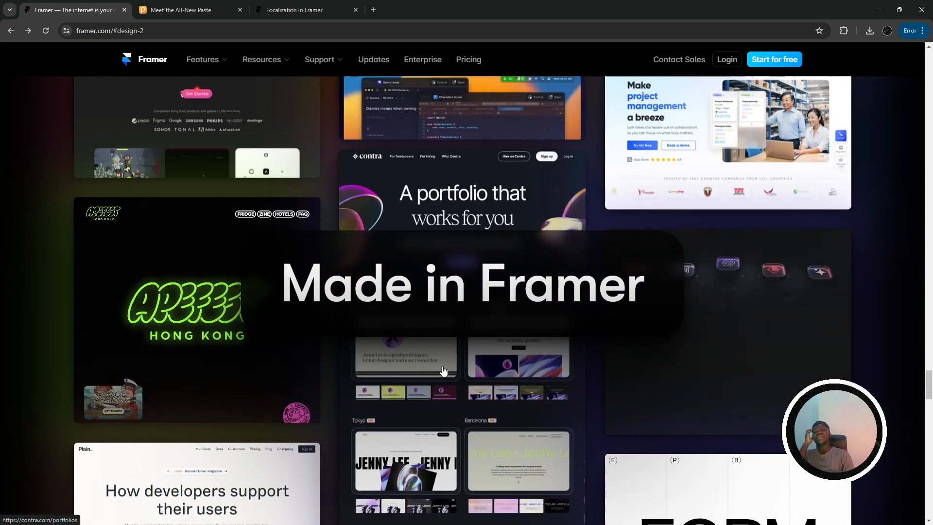
scroll(444, 369, "up", 5)
scroll(488, 370, "up", 9)
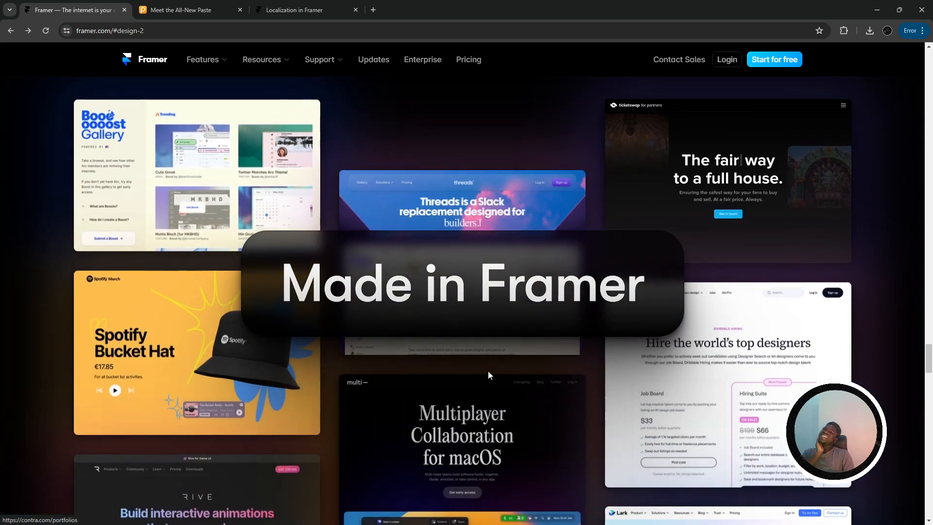
scroll(490, 374, "down", 6)
scroll(488, 365, "up", 3)
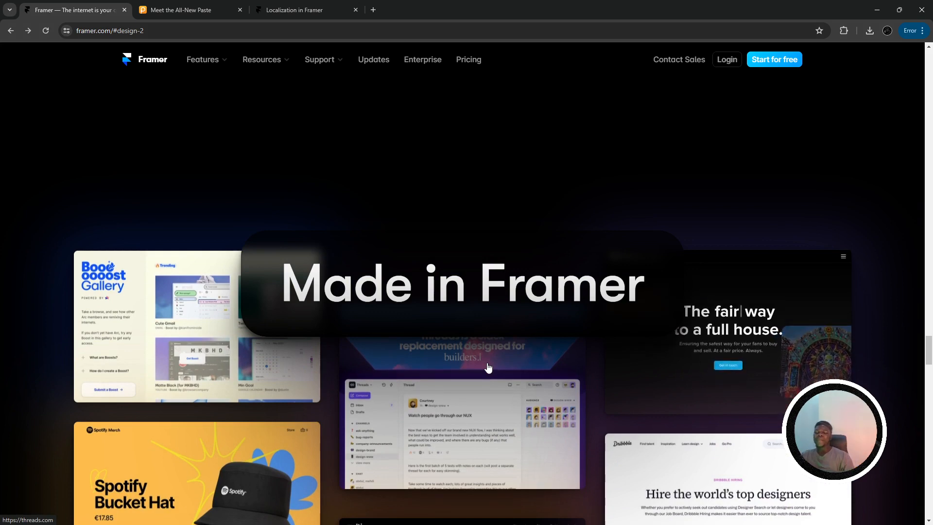
scroll(488, 368, "up", 10)
scroll(487, 366, "up", 3)
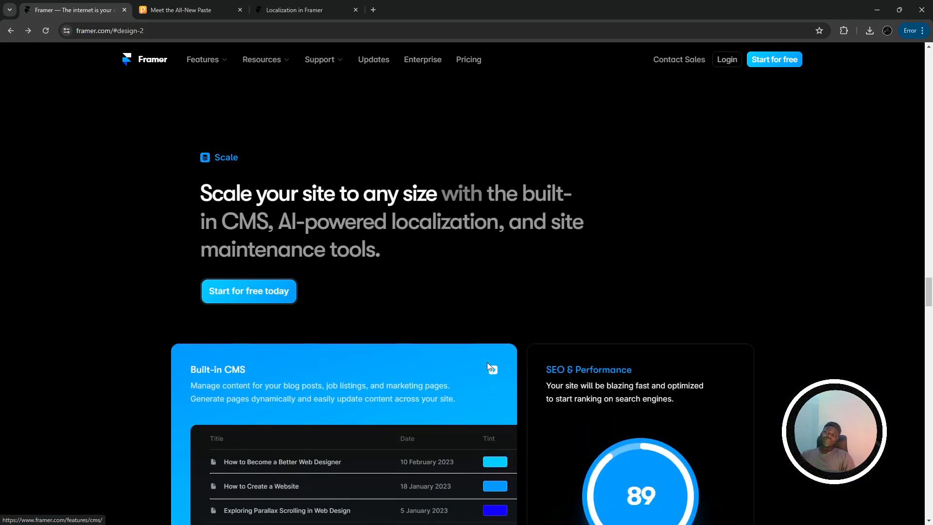
scroll(488, 365, "down", 4)
scroll(488, 365, "down", 2)
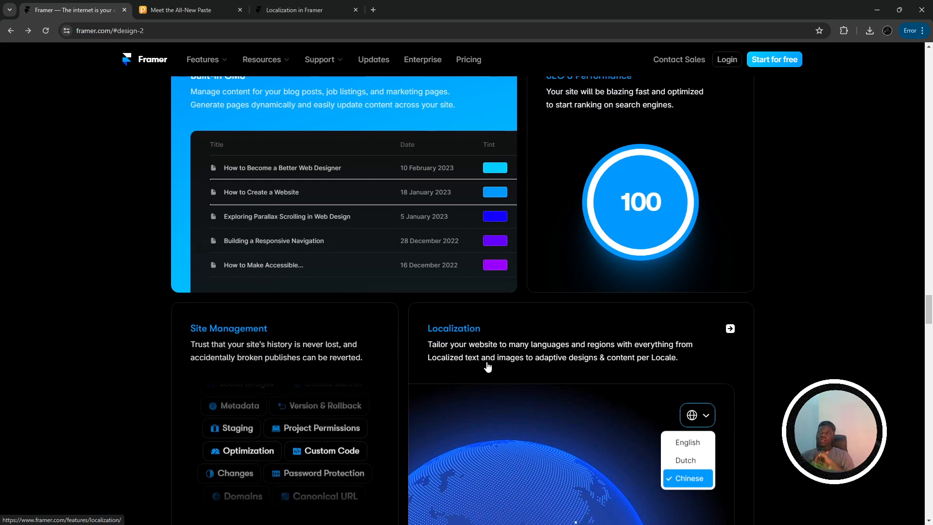
- Examine the website's Deploy in seconds section, its two browser mockups and faded sides, and compare it with the prototype preview
scroll(488, 366, "up", 15)
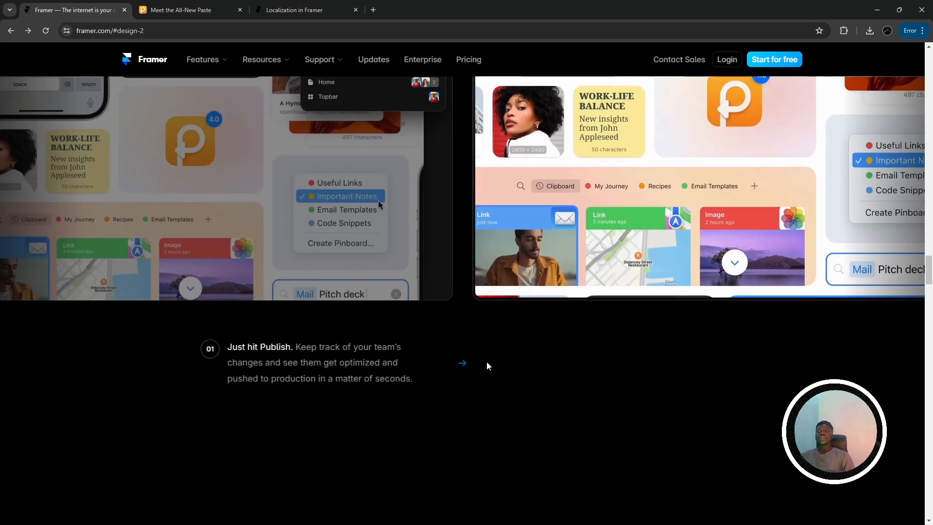
scroll(468, 371, "up", 12)
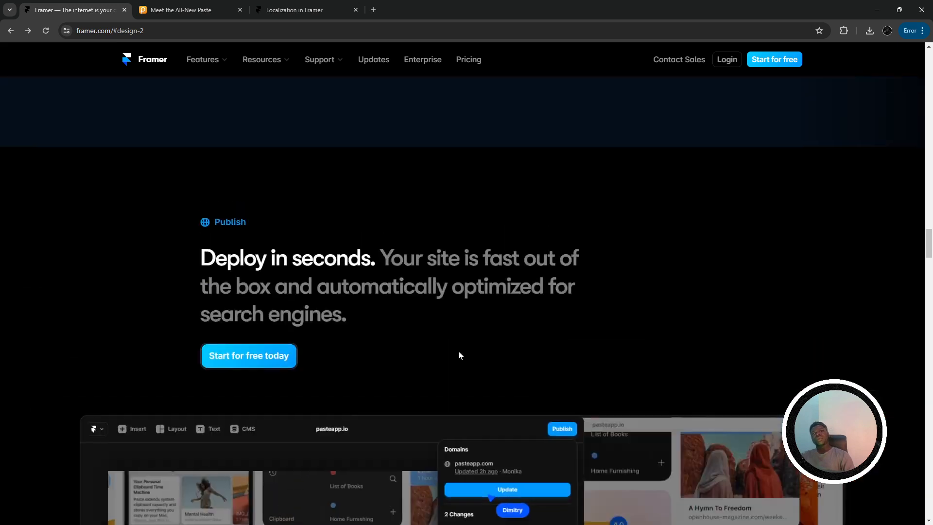
scroll(454, 351, "down", 10)
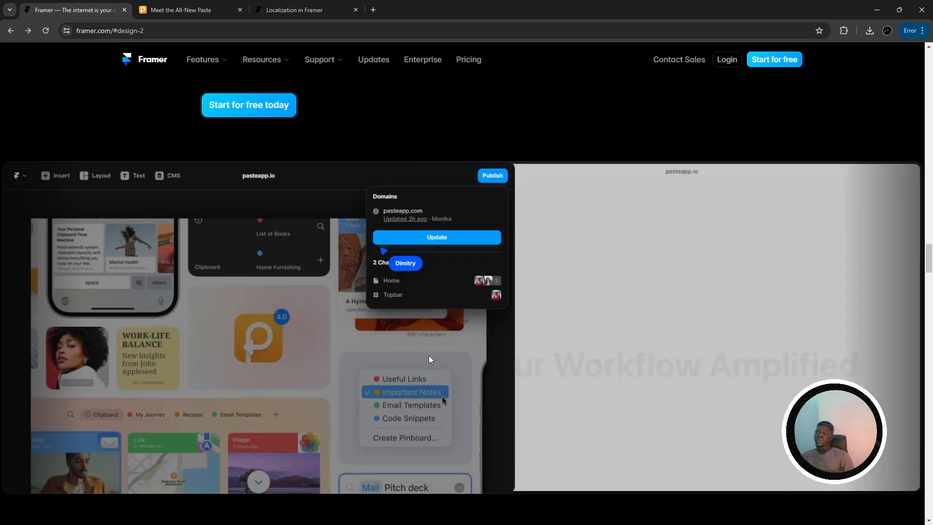
scroll(401, 359, "up", 3)
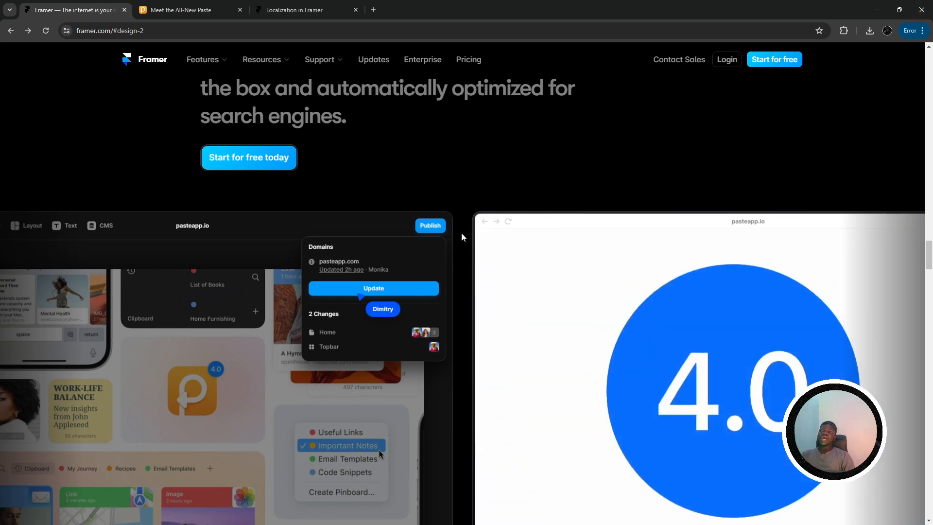
scroll(462, 235, "down", 1)
scroll(13, 323, "down", 4)
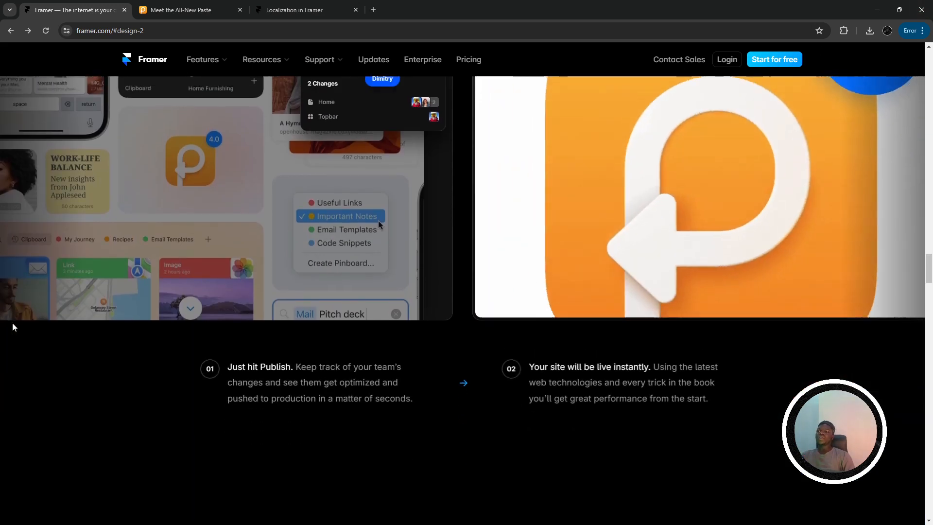
scroll(13, 322, "up", 4)
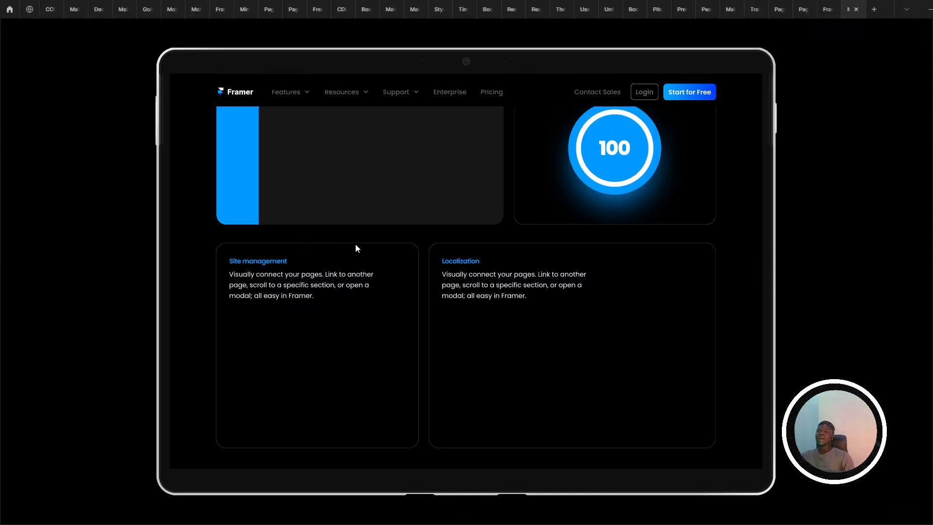
scroll(473, 123, "up", 4)
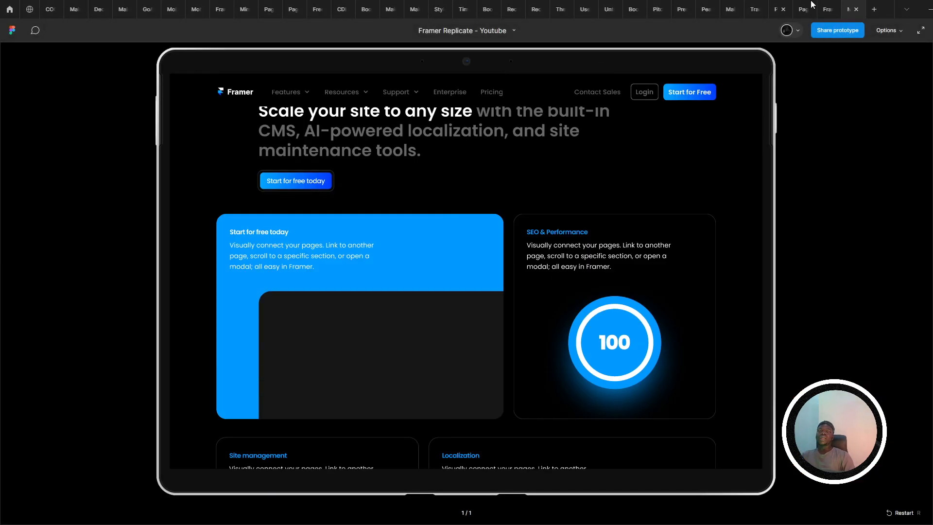
- Back in the design file, draw a rectangle about 287 × 883 at the page's left edge beside the Deploy in seconds mockup
left_click(829, 6)
scroll(443, 274, "down", 3)
scroll(428, 340, "up", 6)
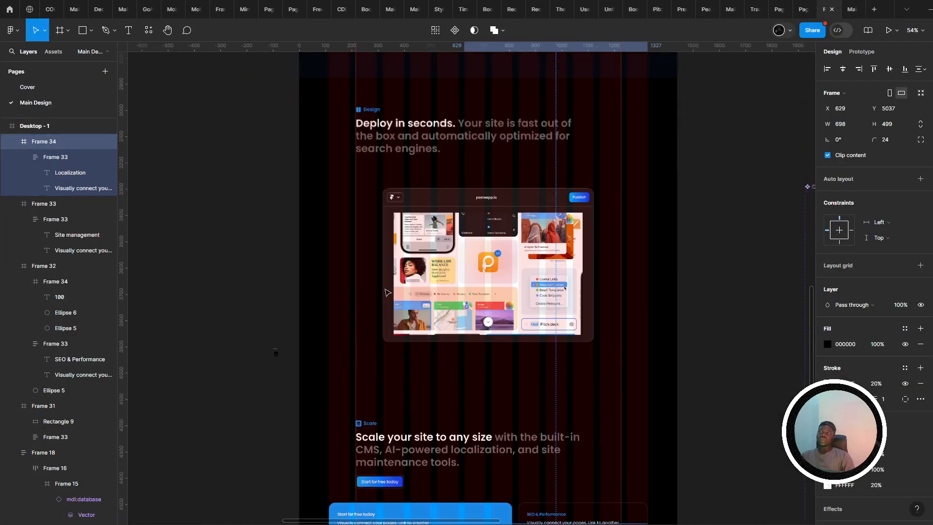
scroll(409, 325, "down", 2)
left_click(410, 324)
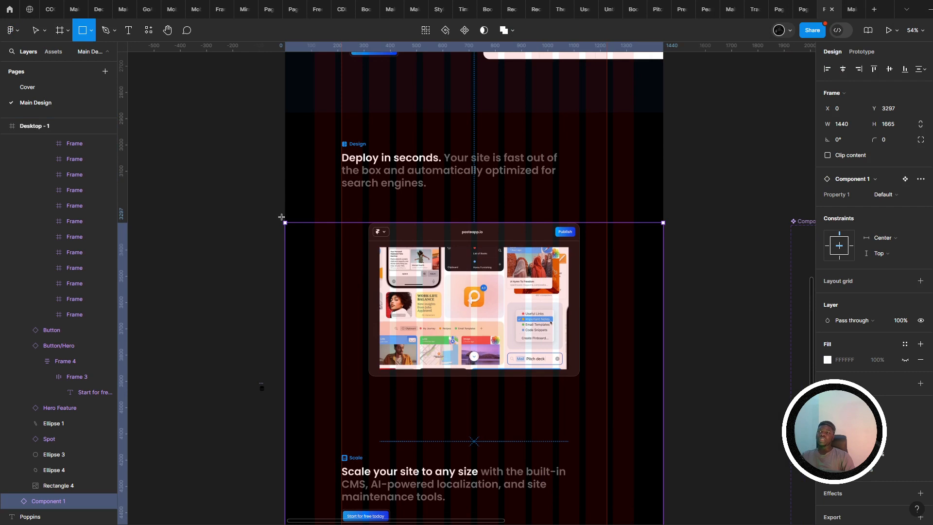
mouse_move(282, 217)
left_mouse_down()
mouse_move(333, 371)
mouse_move(337, 437)
mouse_move(360, 447)
left_mouse_up()
- Place the rectangle flush with the page's left edge at Y 3234 and shorten it to 712 high
mouse_move(286, 316)
left_mouse_down()
mouse_move(298, 305)
mouse_move(285, 302)
left_mouse_up()
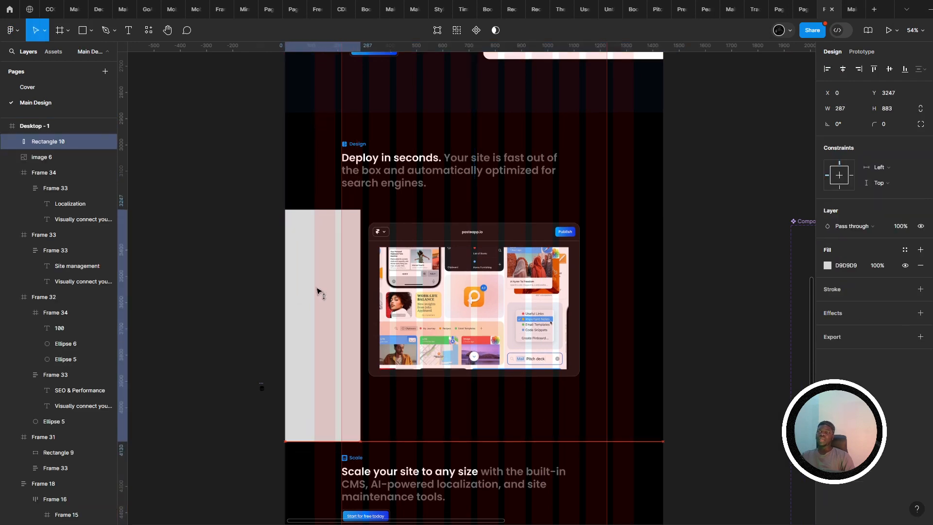
left_click_drag(315, 432, 317, 389)
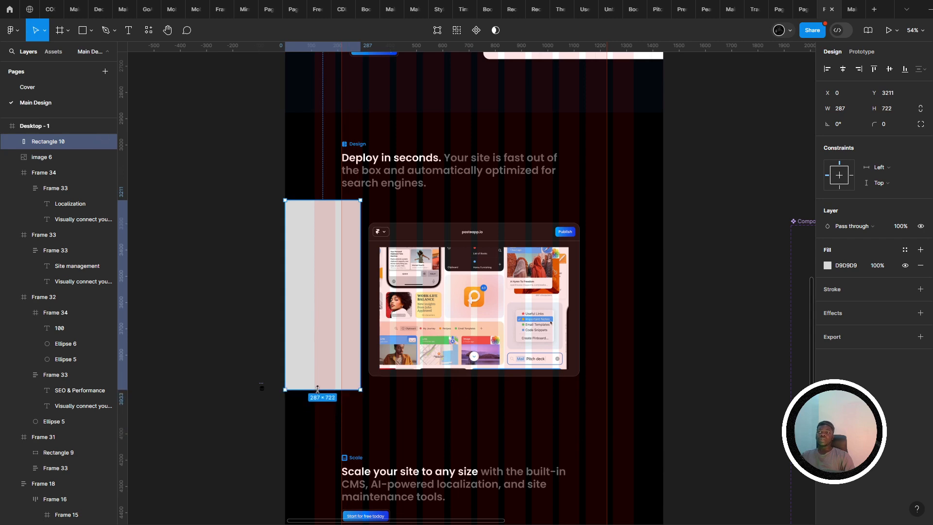
left_click_drag(319, 344, 318, 350)
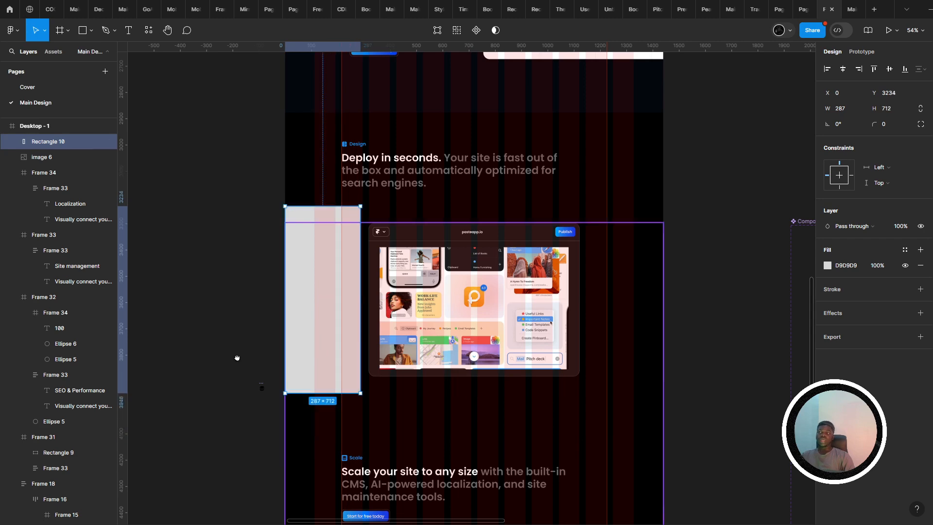
- Inspect Variant2 of Component 1, checking how far its first browser mockup frame reaches beyond the variant's left edge
left_click_drag(237, 358, 194, 365)
scroll(195, 366, "down", 3, "ctrl")
left_click_drag(581, 331, 470, 287)
left_click(479, 404)
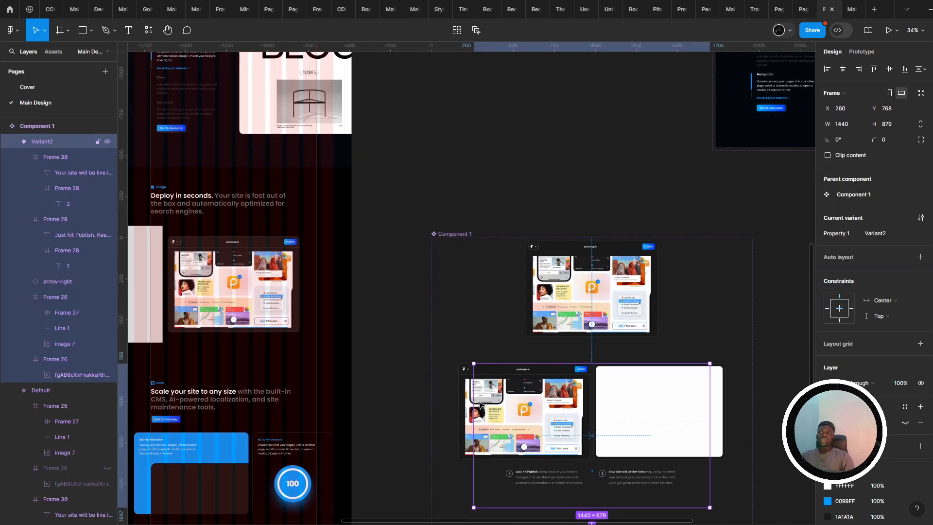
double_click(489, 400)
left_click_drag(491, 399, 717, 331)
scroll(421, 267, "up", 3, "ctrl")
scroll(418, 269, "up", 2)
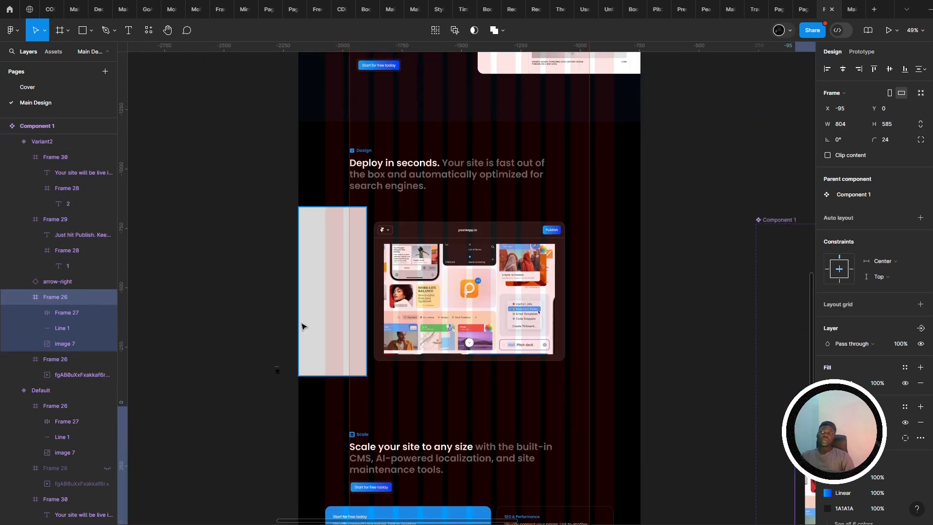
- Shorten the rectangle beside the mockup to 648 high from both ends, with its top at Y 3266
scroll(302, 327, "up", 1, "ctrl")
left_click(293, 292)
left_click(317, 283)
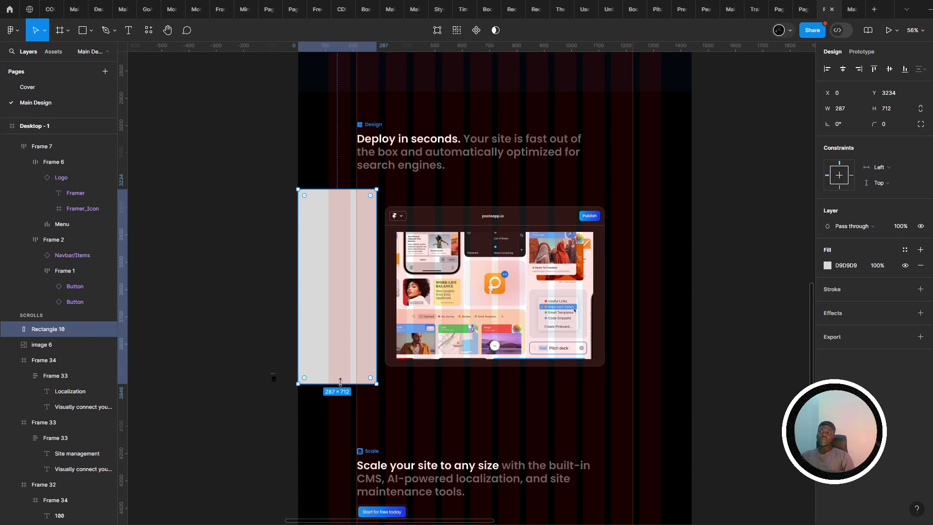
left_click_drag(340, 382, 337, 376)
- Change the rectangle's fill to black, convert it to a linear gradient and orient it horizontally with black at the page's outer edge
left_click(826, 266)
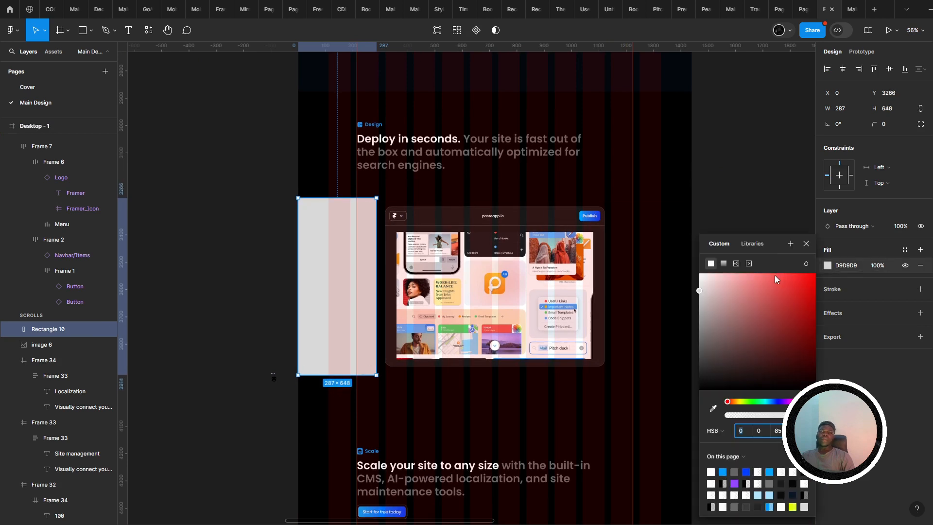
left_click_drag(774, 275, 527, 421)
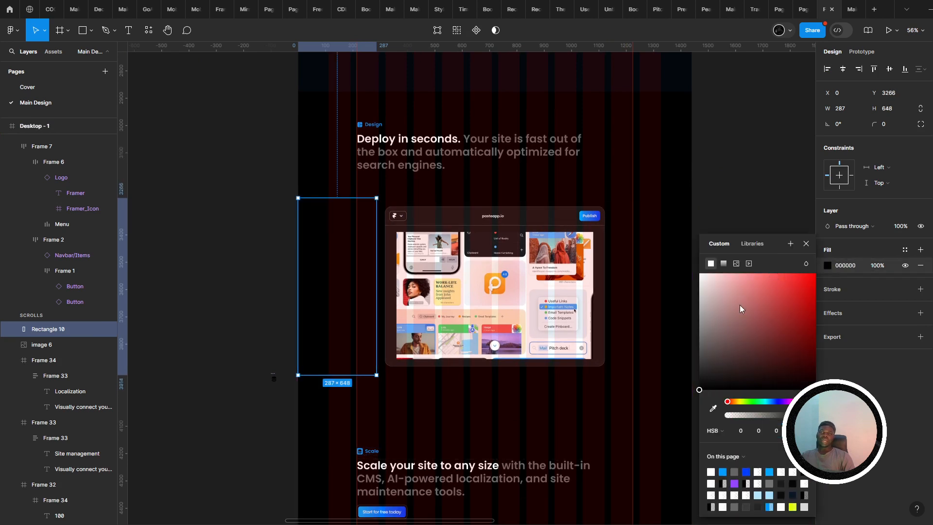
left_click(721, 264)
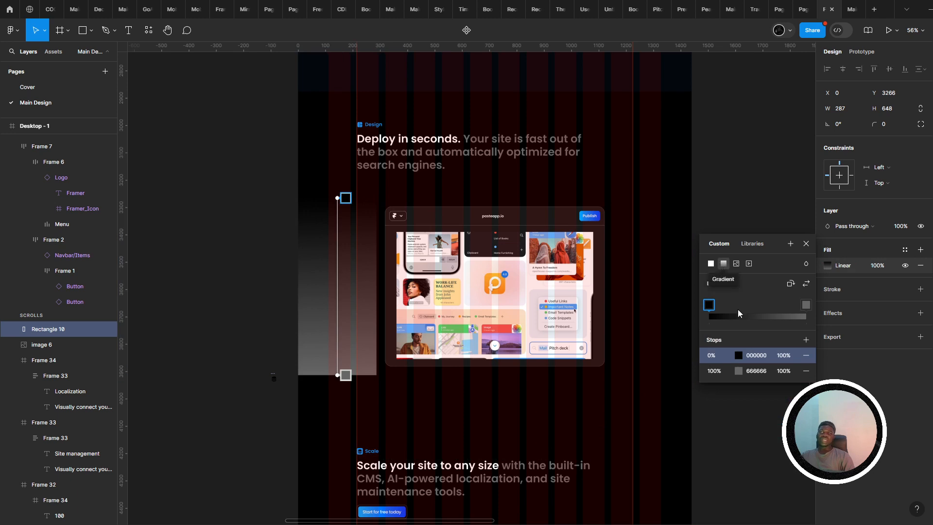
left_click(795, 287)
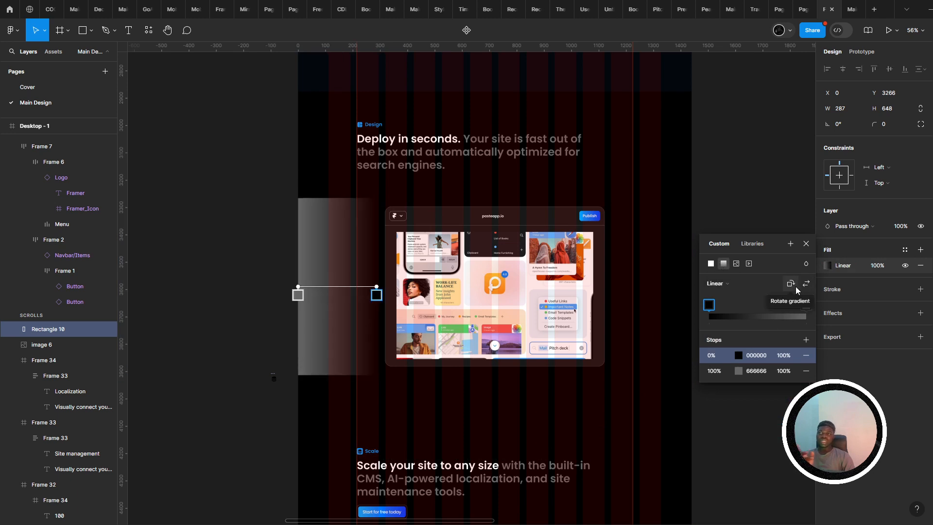
left_click(804, 286)
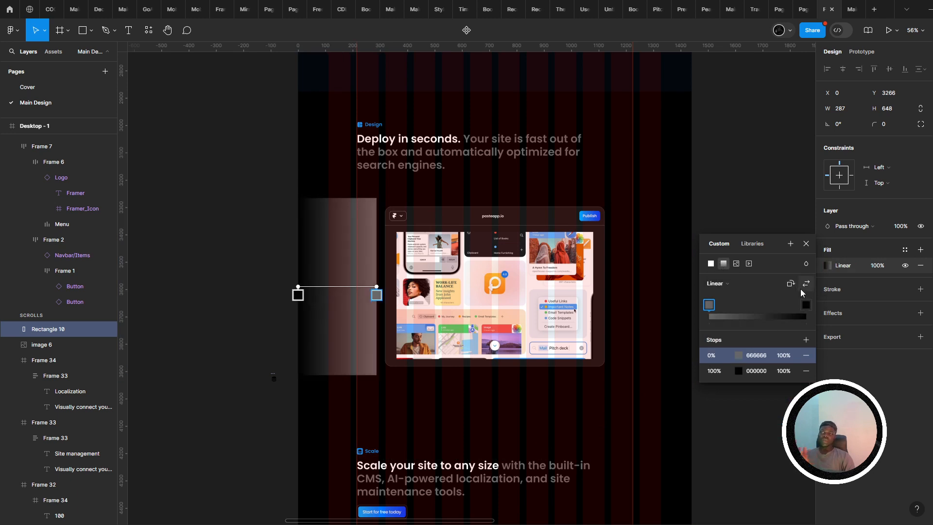
- Set the gradient's 0% stop to 000000 with 0% opacity so the black fades out toward the mockup
left_click(737, 355)
left_click_drag(651, 329, 582, 390)
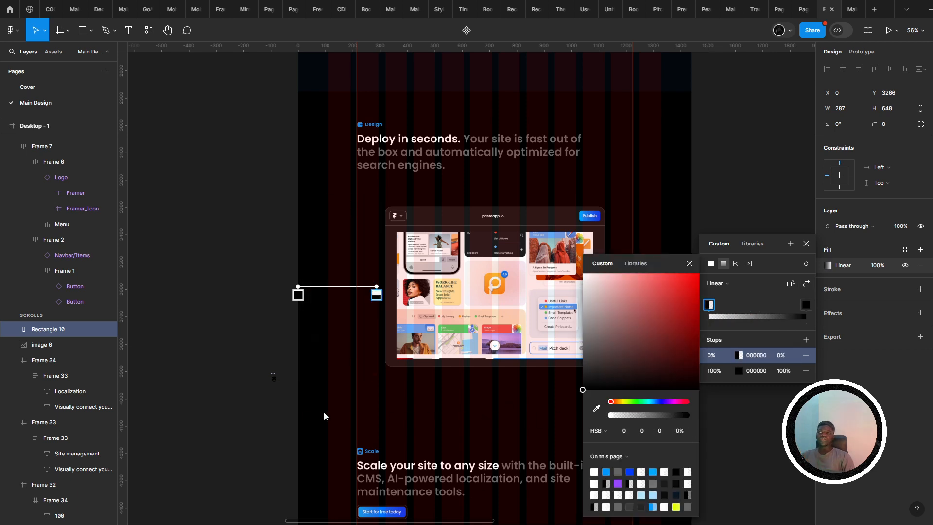
key("Escape")
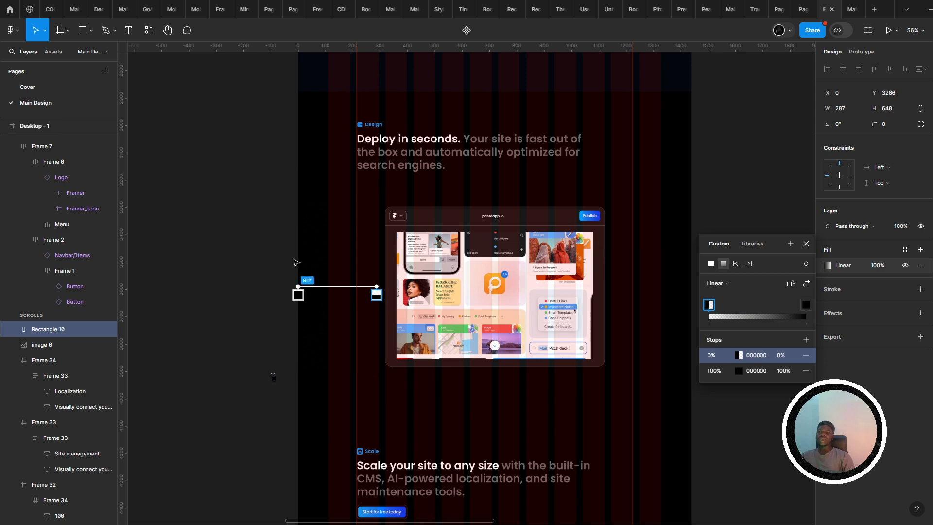
left_click(339, 243)
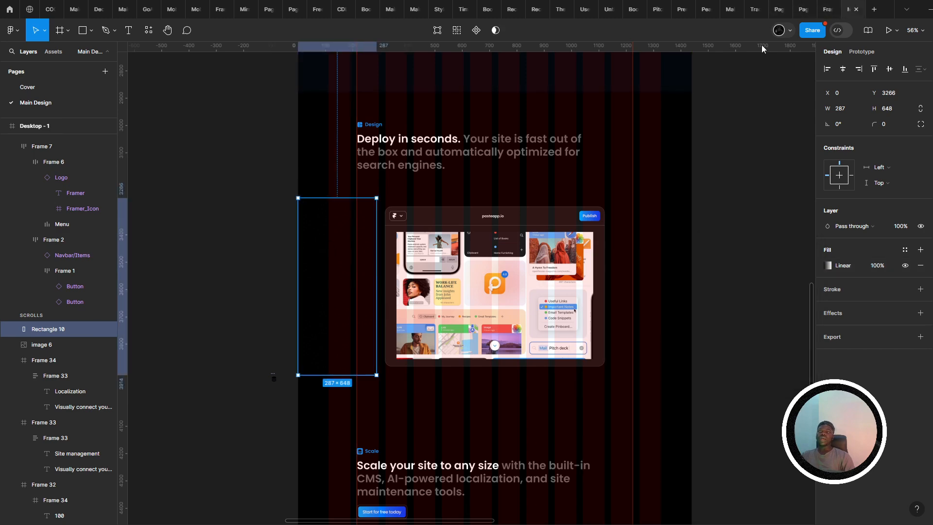
- Preview the prototype and check how the black gradient fades over the outer edge of the Deploy in seconds mockups
key("ctrl+alt+Return")
scroll(462, 243, "up", 10)
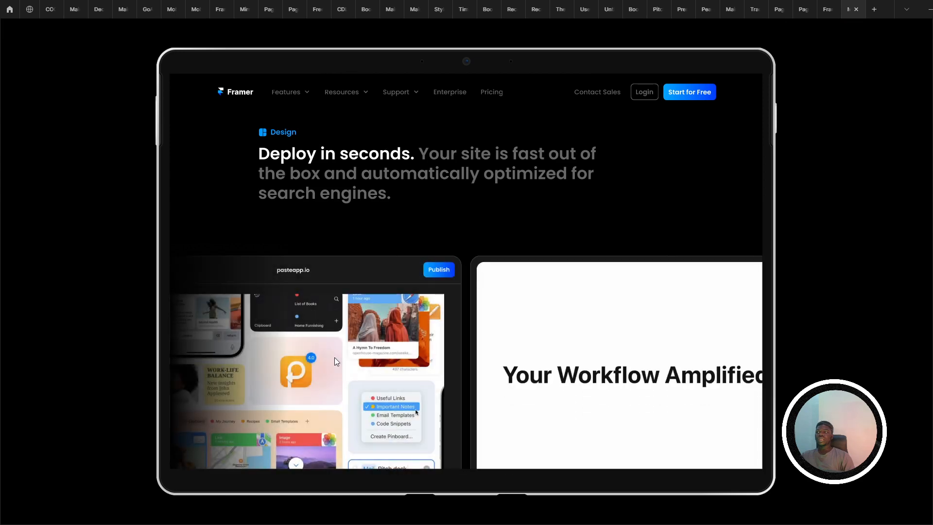
scroll(334, 361, "down", 1)
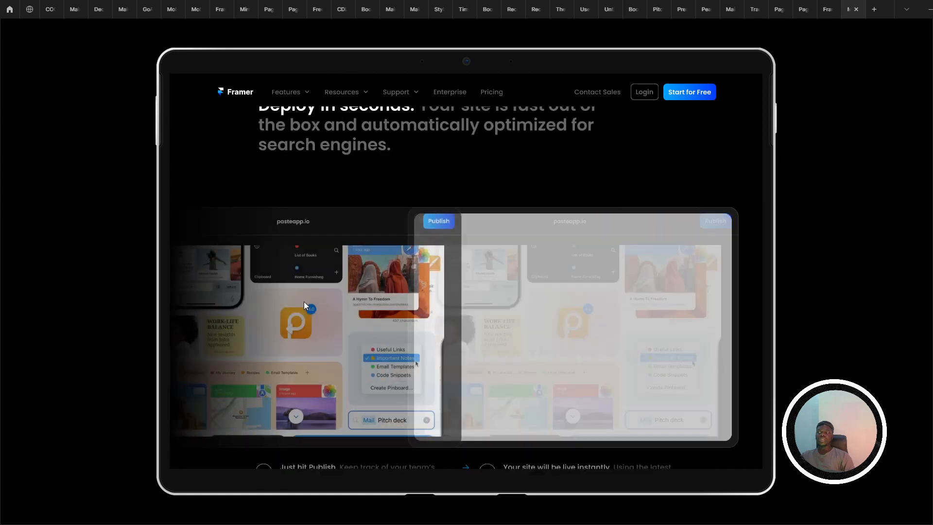
left_click(825, 8)
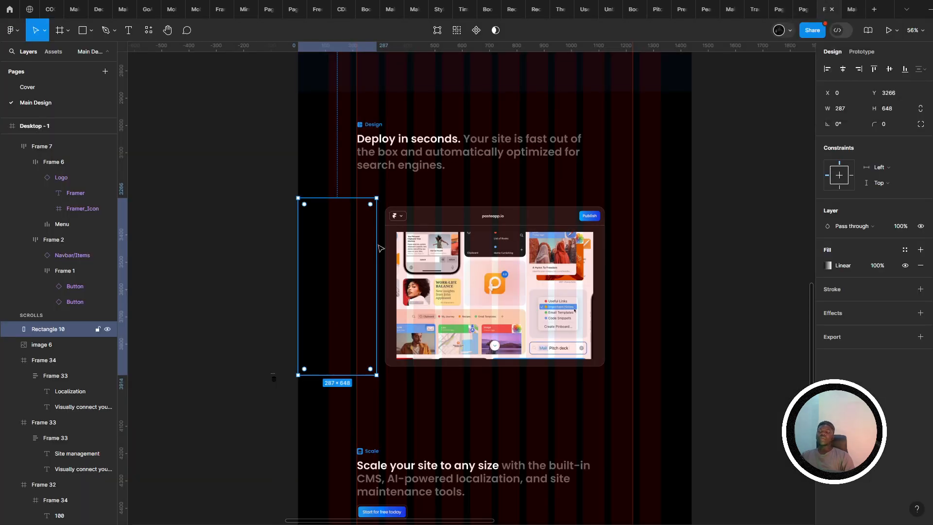
- Duplicate the gradient rectangle, place the copy on the opposite side of the mockup flush with the page's right edge, and flip it horizontally
key("ctrl+d")
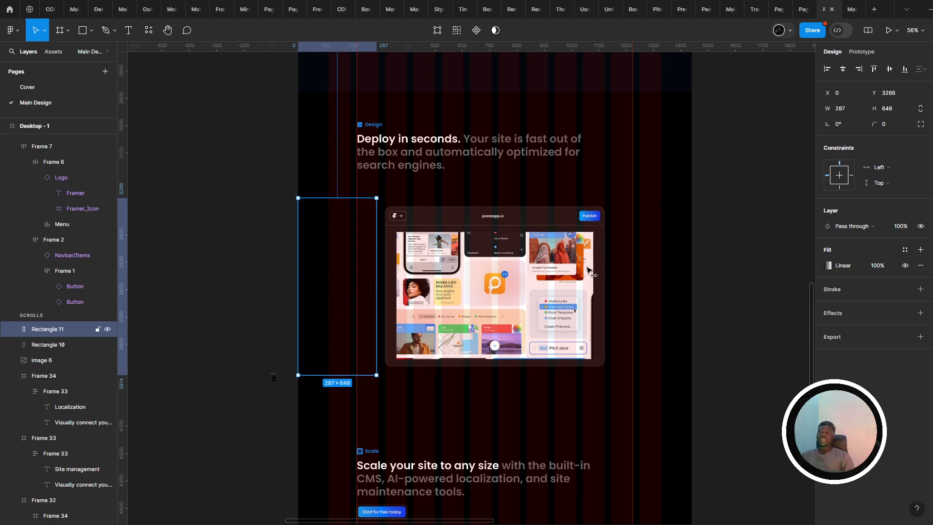
left_click_drag(586, 268, 661, 268)
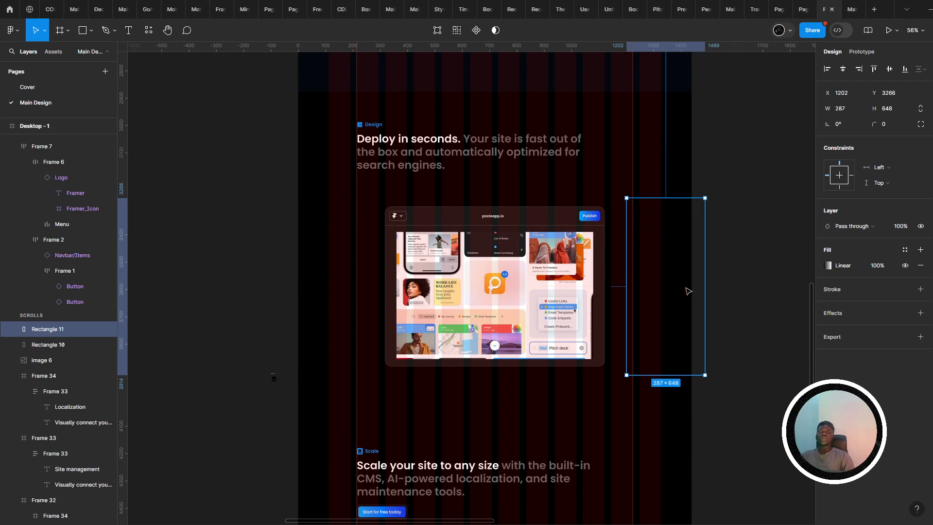
right_click(663, 265)
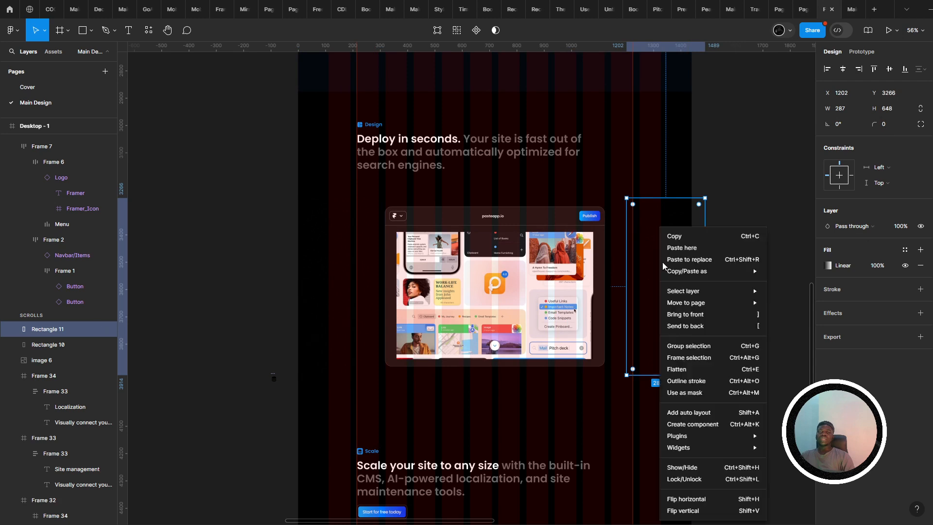
left_click(686, 499)
left_click_drag(675, 261, 671, 259)
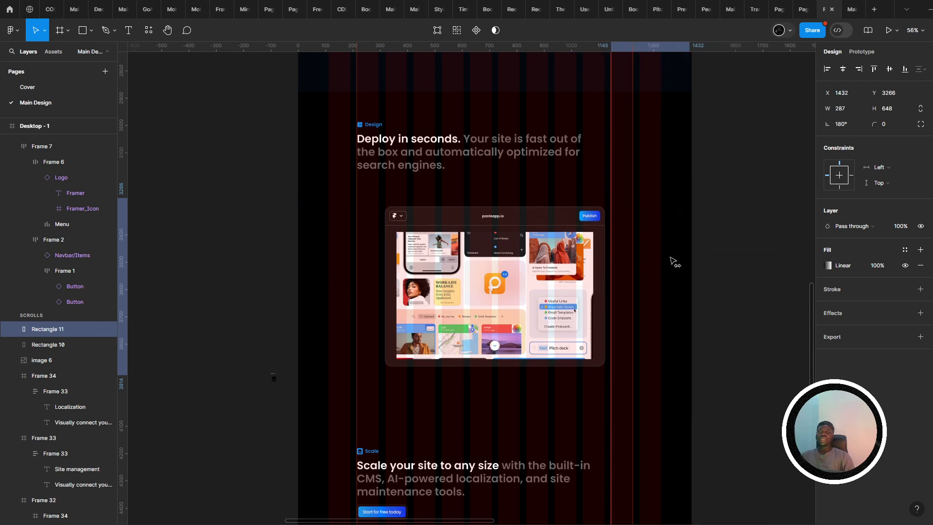
- Set the linear gradient fill of both side rectangles to 60% opacity
left_click(855, 5)
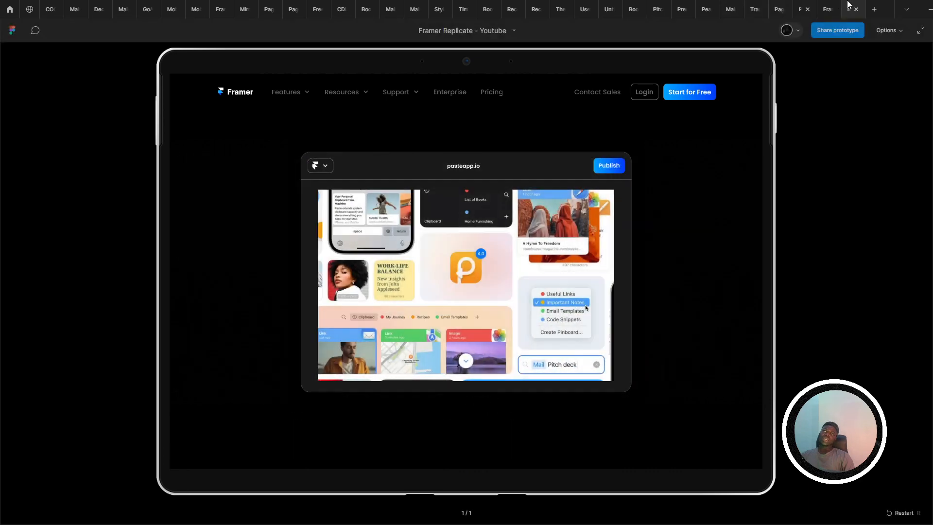
left_click(830, 6)
left_click(334, 267, "shift")
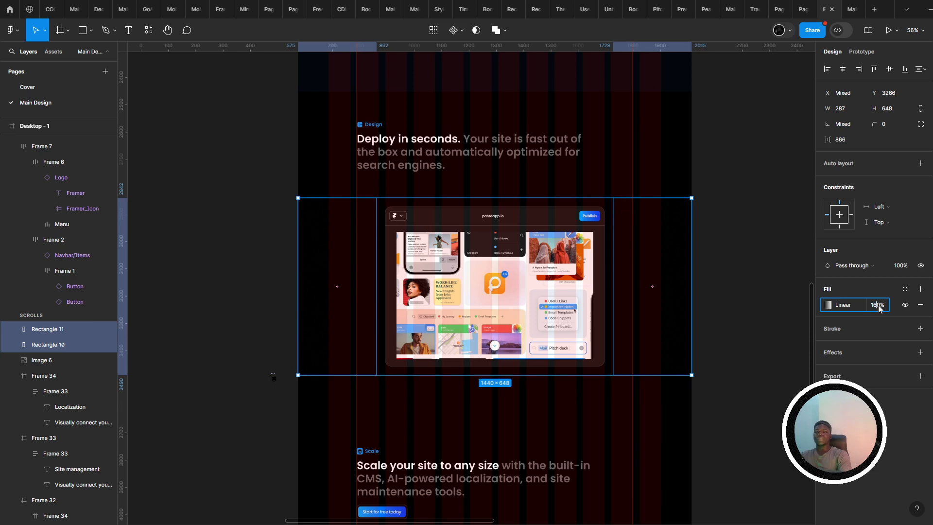
left_click(878, 305)
type("60")
key("Return")
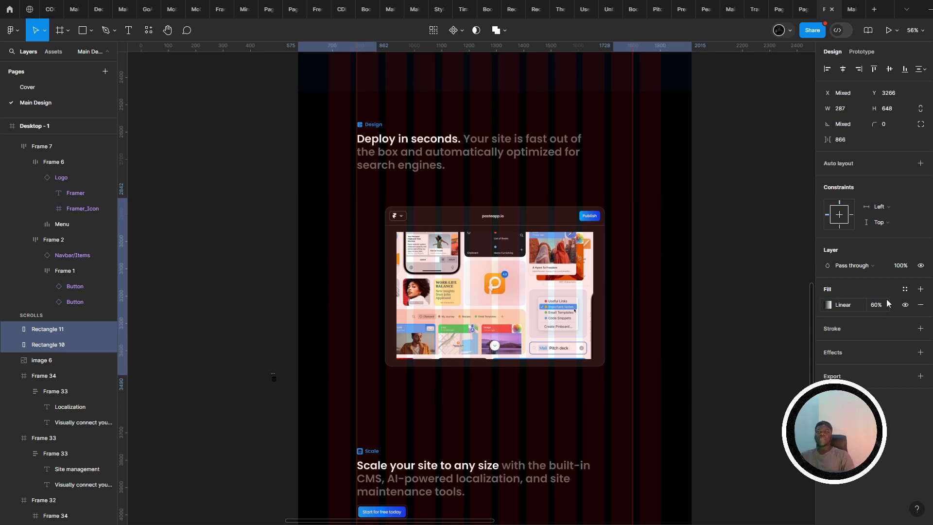
- Preview the prototype from the Deploy in seconds section down to the Scale cards, checking the softened side fades
key("ctrl+alt+Return")
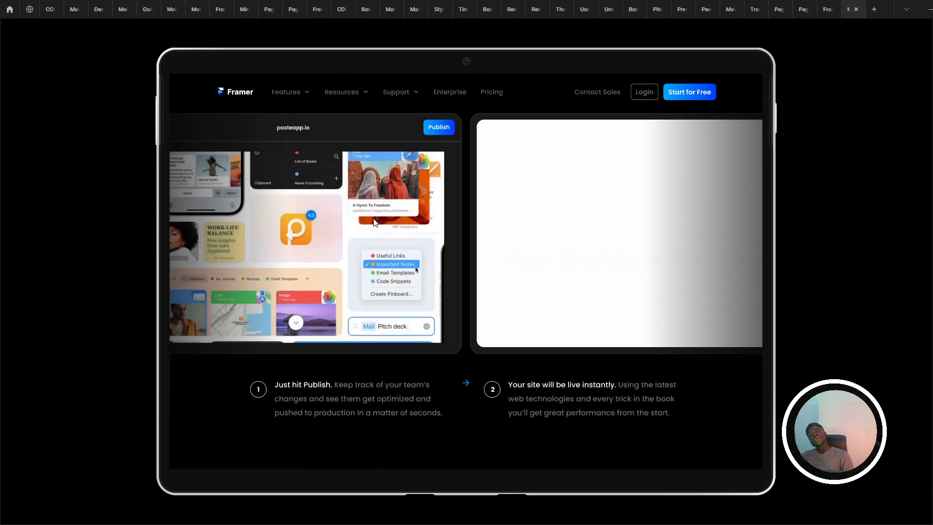
scroll(367, 220, "up", 7)
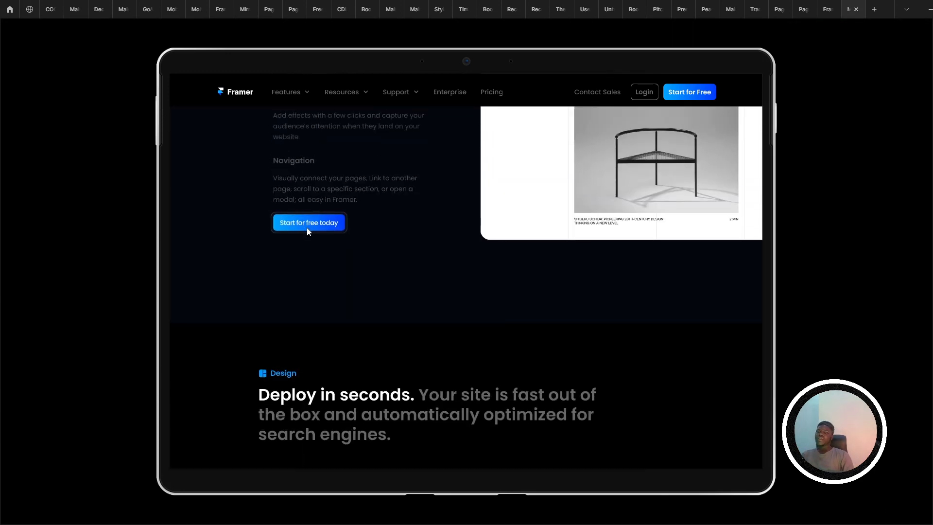
scroll(337, 227, "down", 6)
scroll(422, 332, "down", 10)
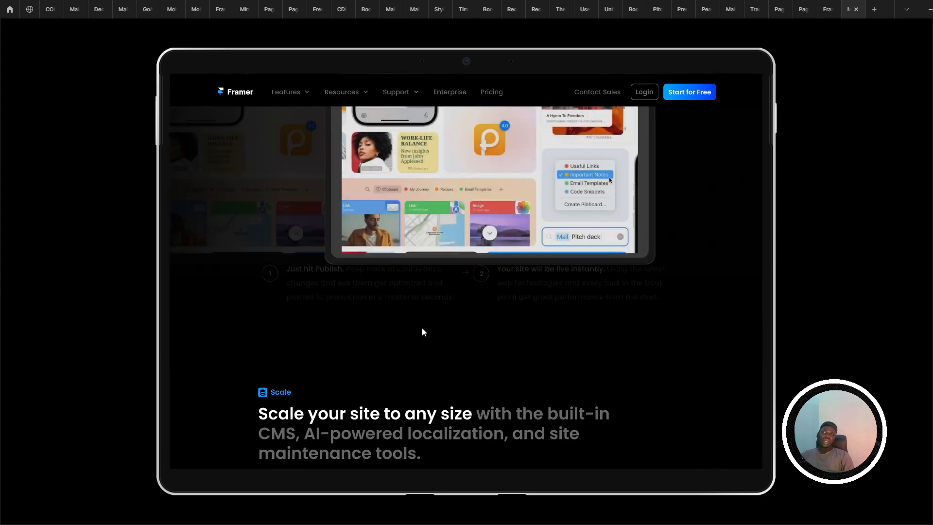
scroll(412, 327, "down", 4)
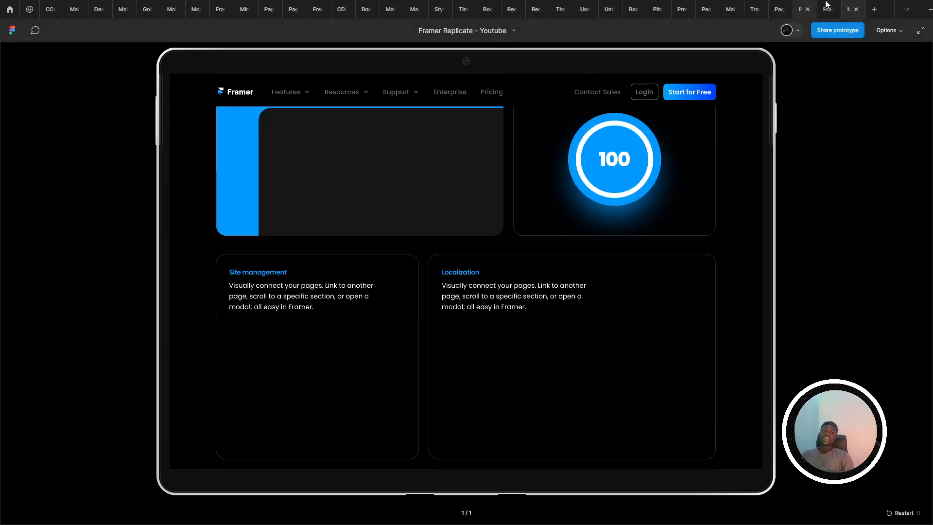
left_click(825, 6)
- Switch to the Framer website in the browser and examine the contents of the four Scale section cards
left_click_drag(448, 423, 382, 247)
scroll(383, 247, "down", 6)
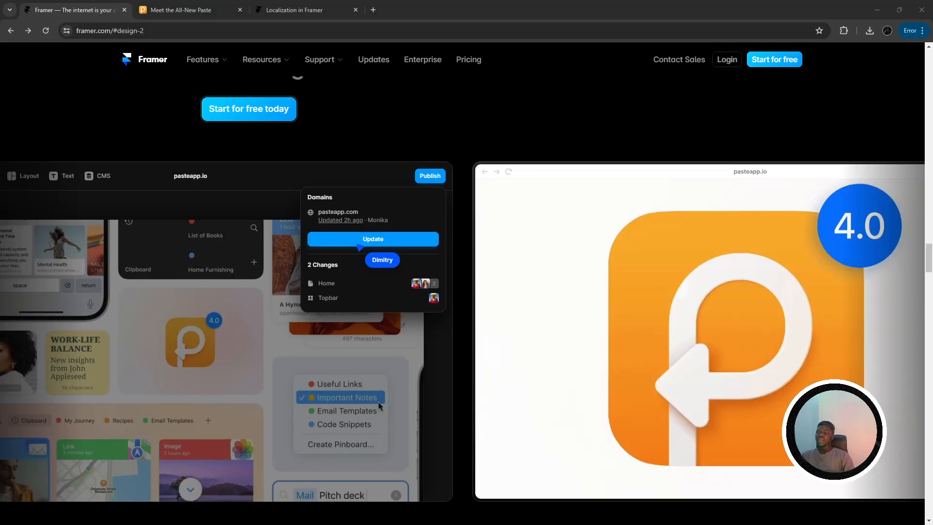
scroll(641, 212, "down", 10)
scroll(641, 214, "down", 9)
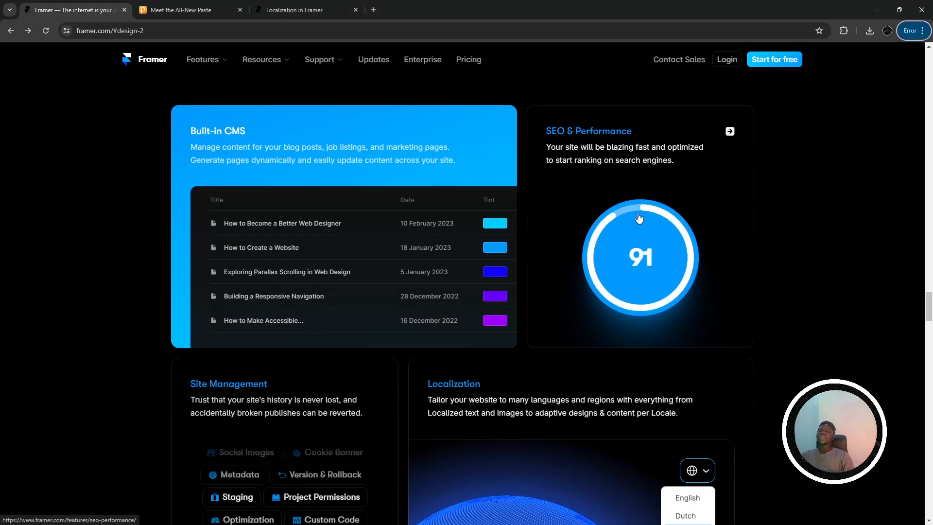
scroll(680, 253, "up", 2)
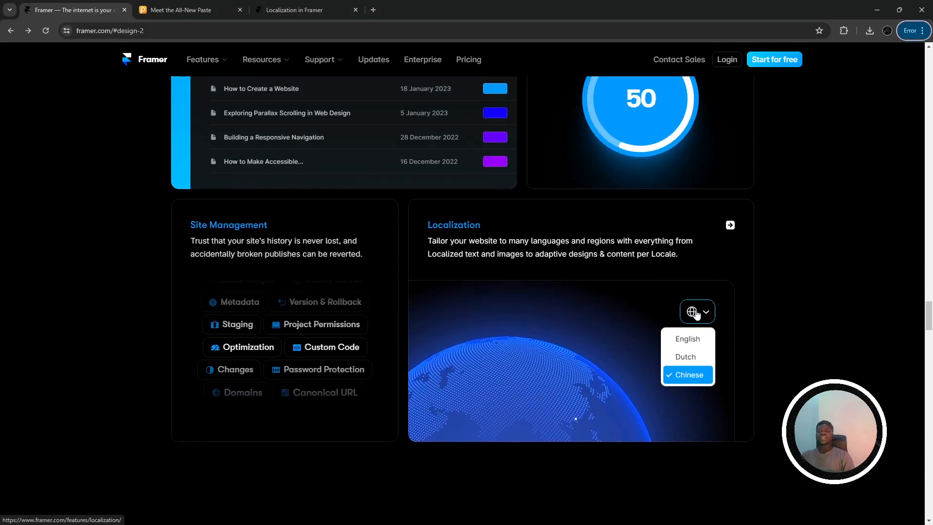
- Switch back to Figma and select the SEO & Performance card in the Scale section
key("alt+Tab")
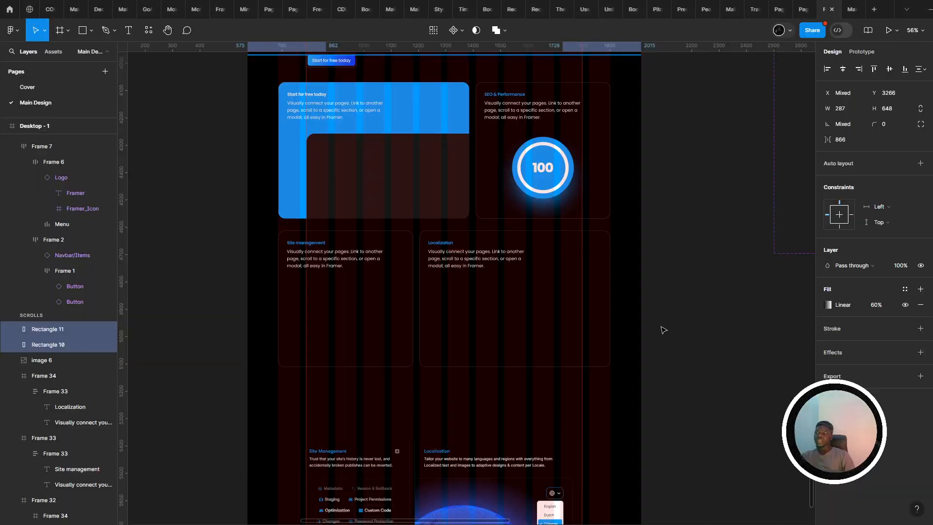
scroll(481, 360, "up", 5)
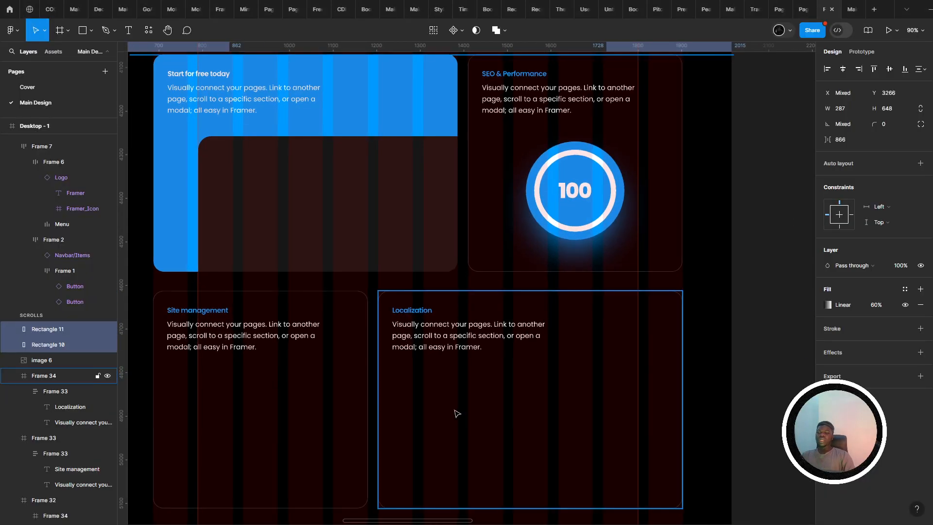
scroll(456, 413, "up", 3)
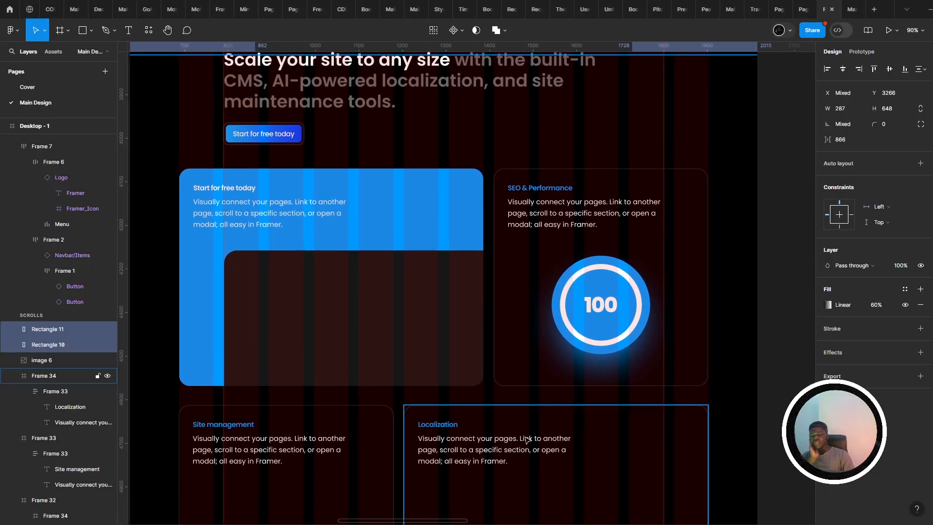
left_click(525, 372)
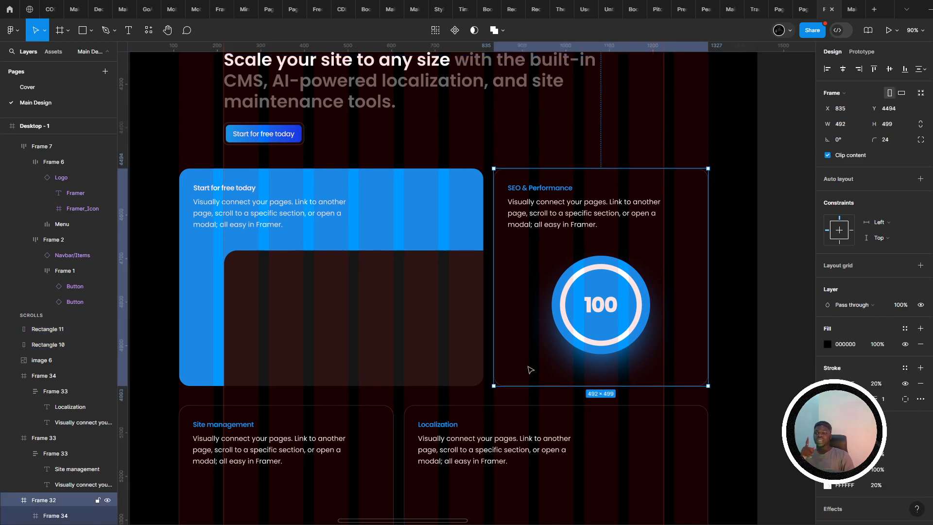